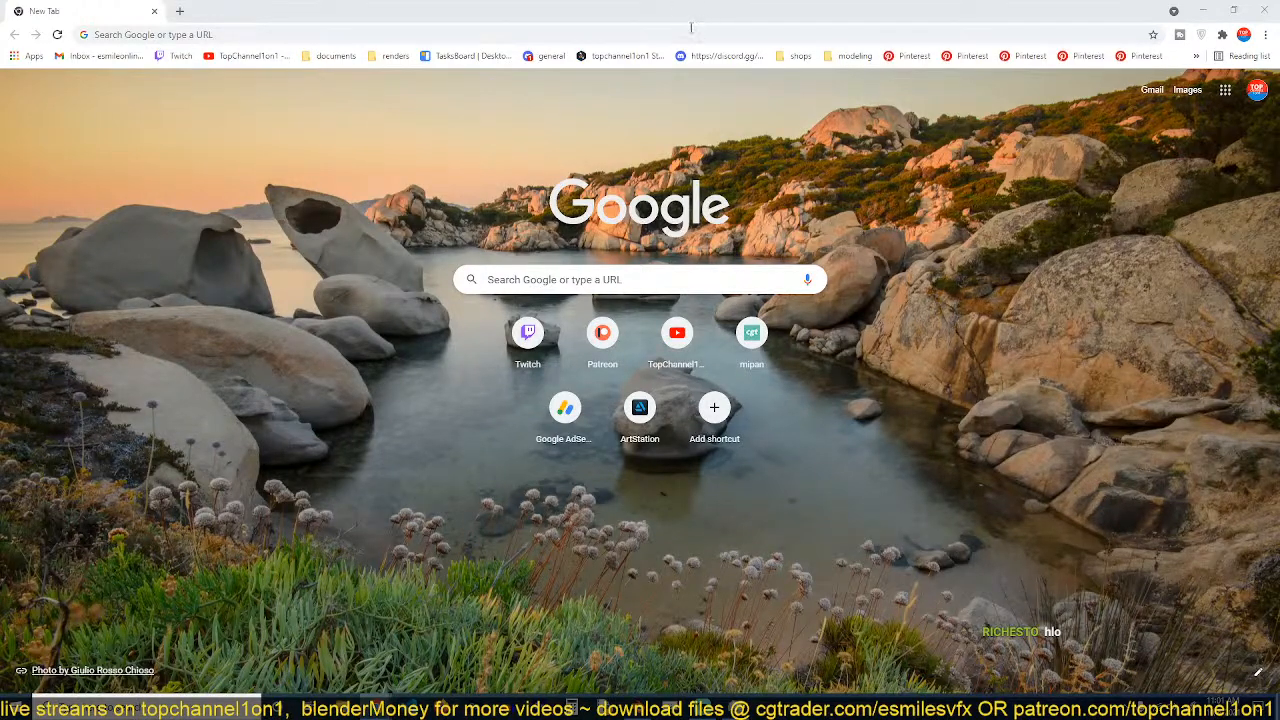
drag(678, 6, 637, 336)
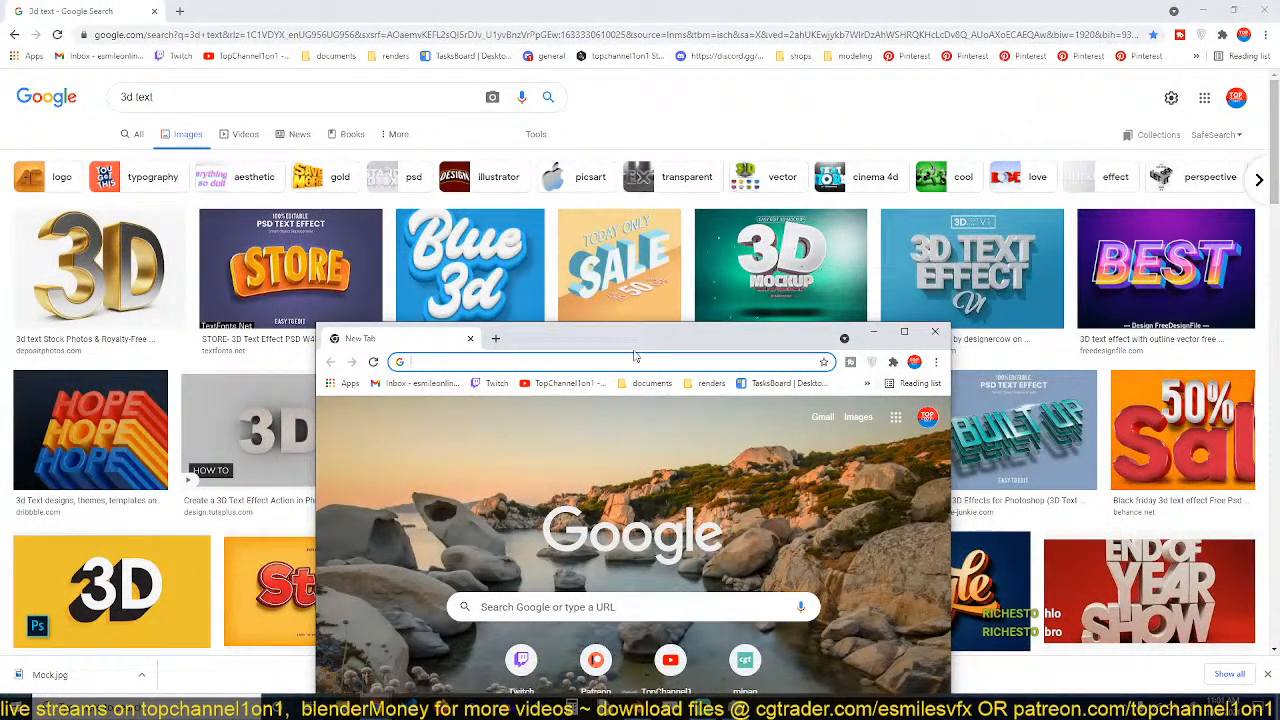
click(638, 2)
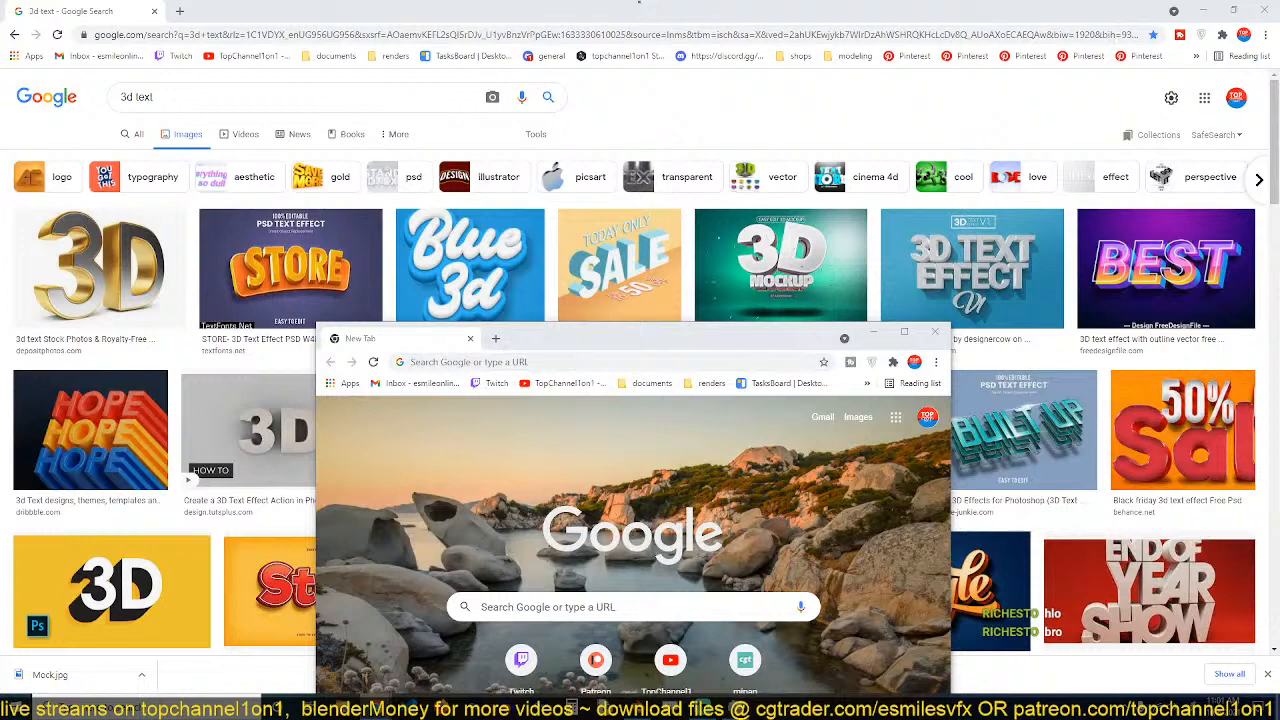
click(695, 335)
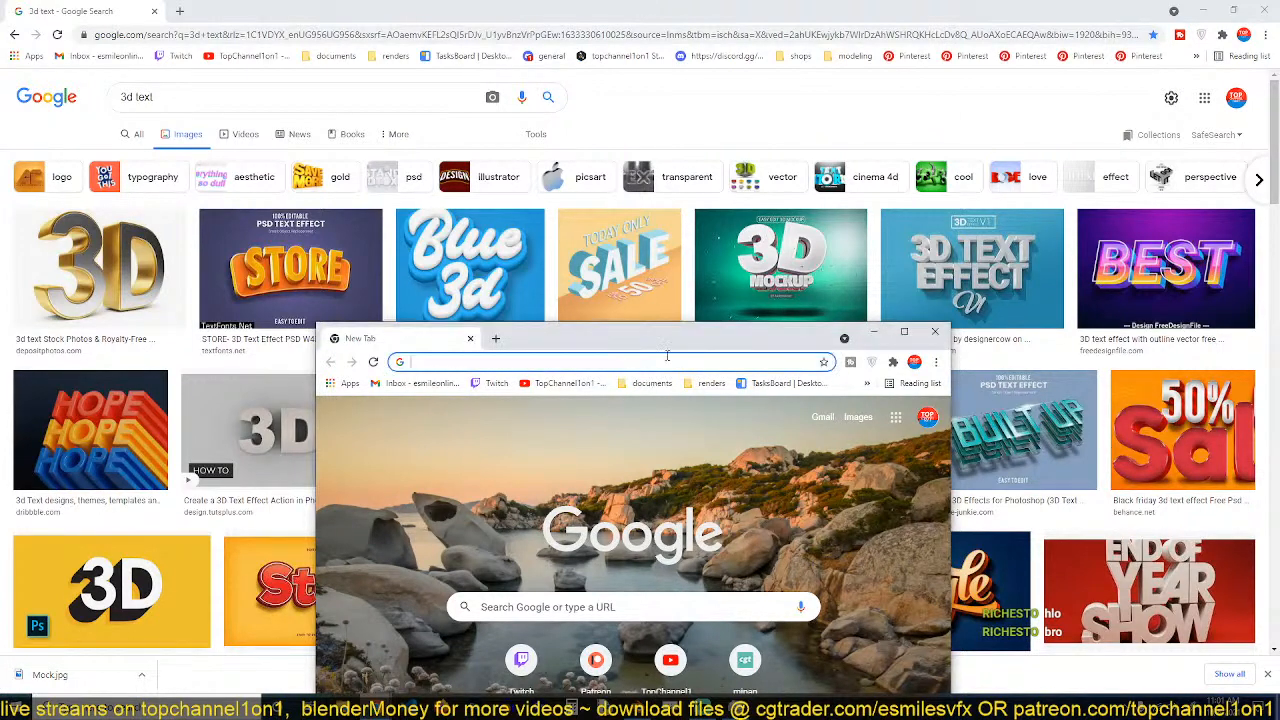
drag(695, 336, 690, 338)
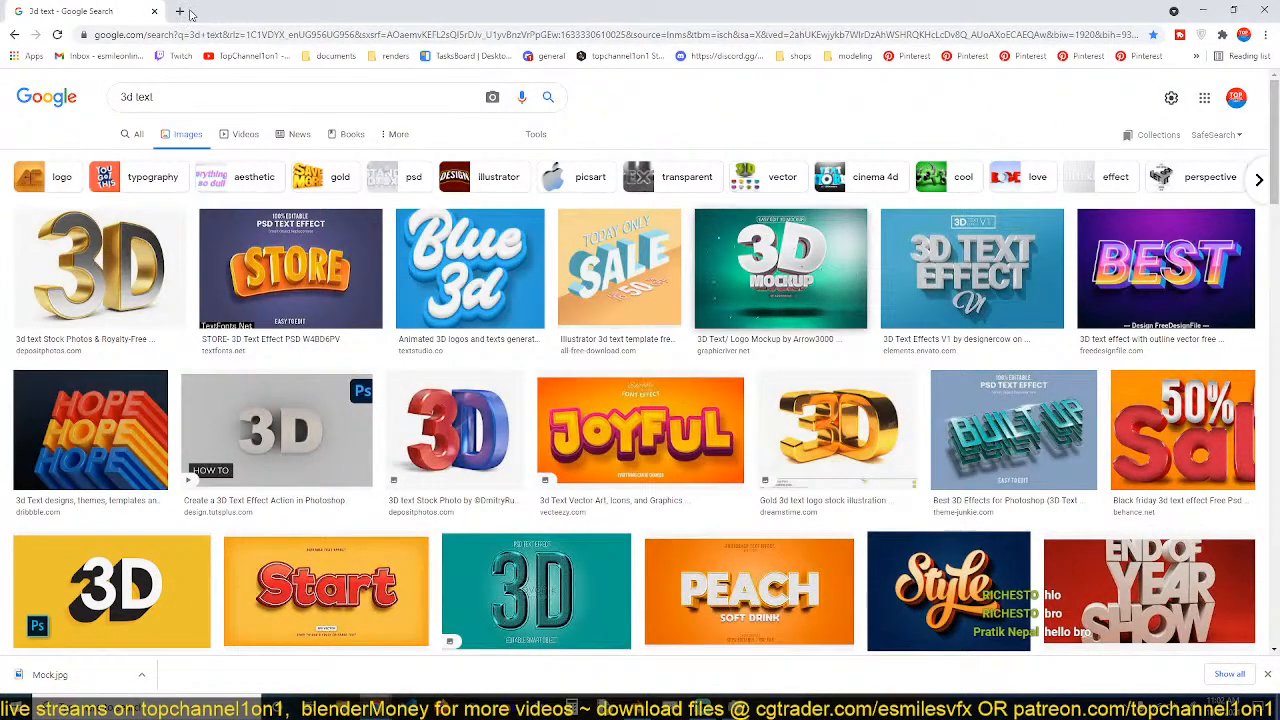
click(179, 11)
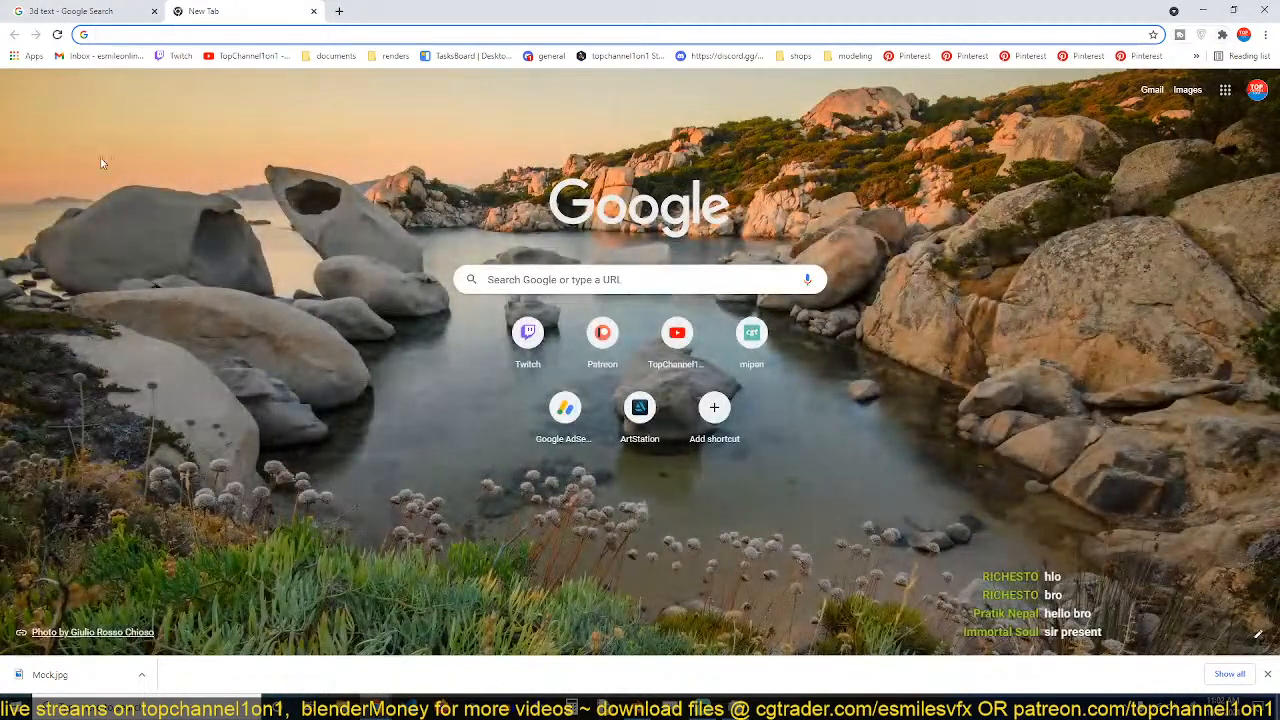
click(30, 56)
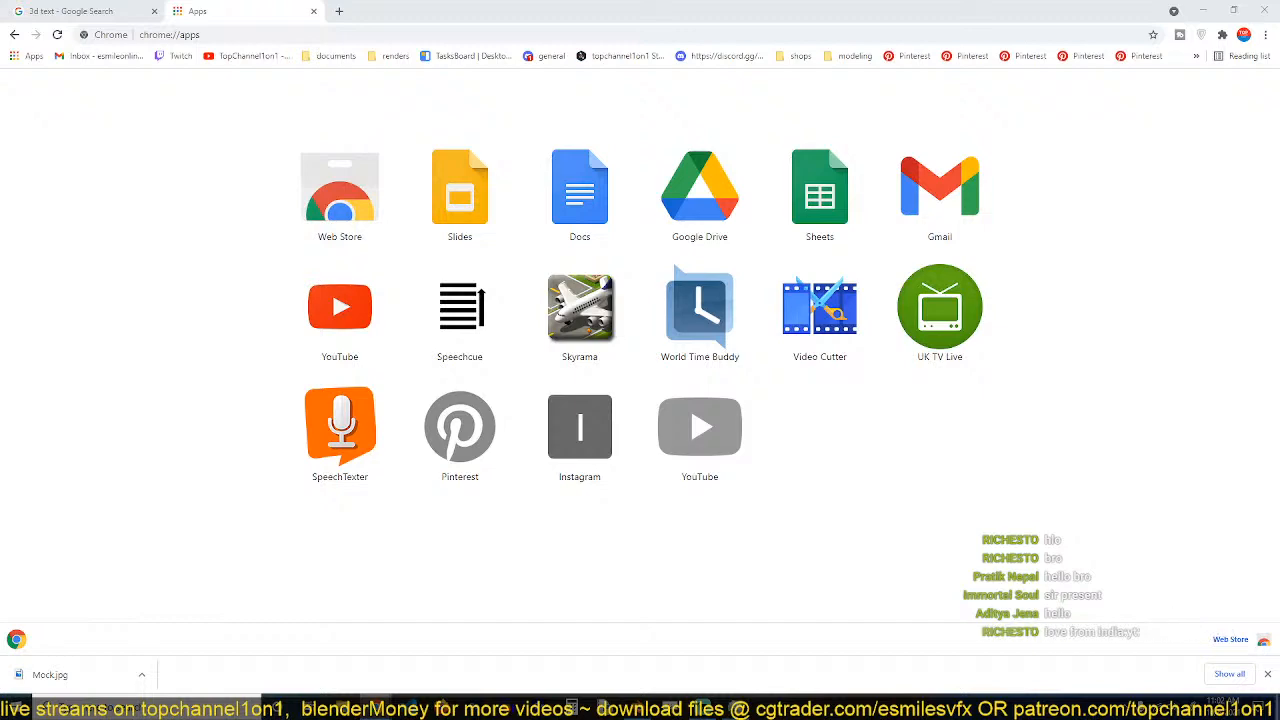
drag(0, 240, 632, 2)
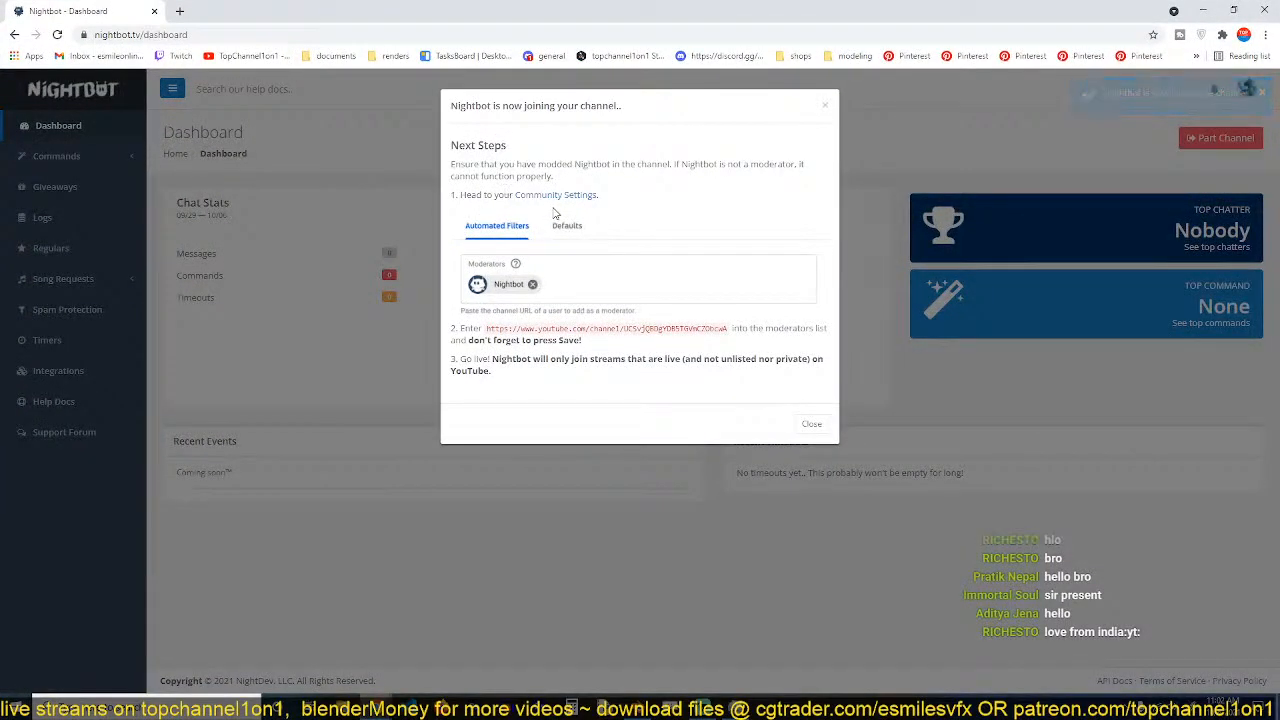
drag(506, 11, 0, 11)
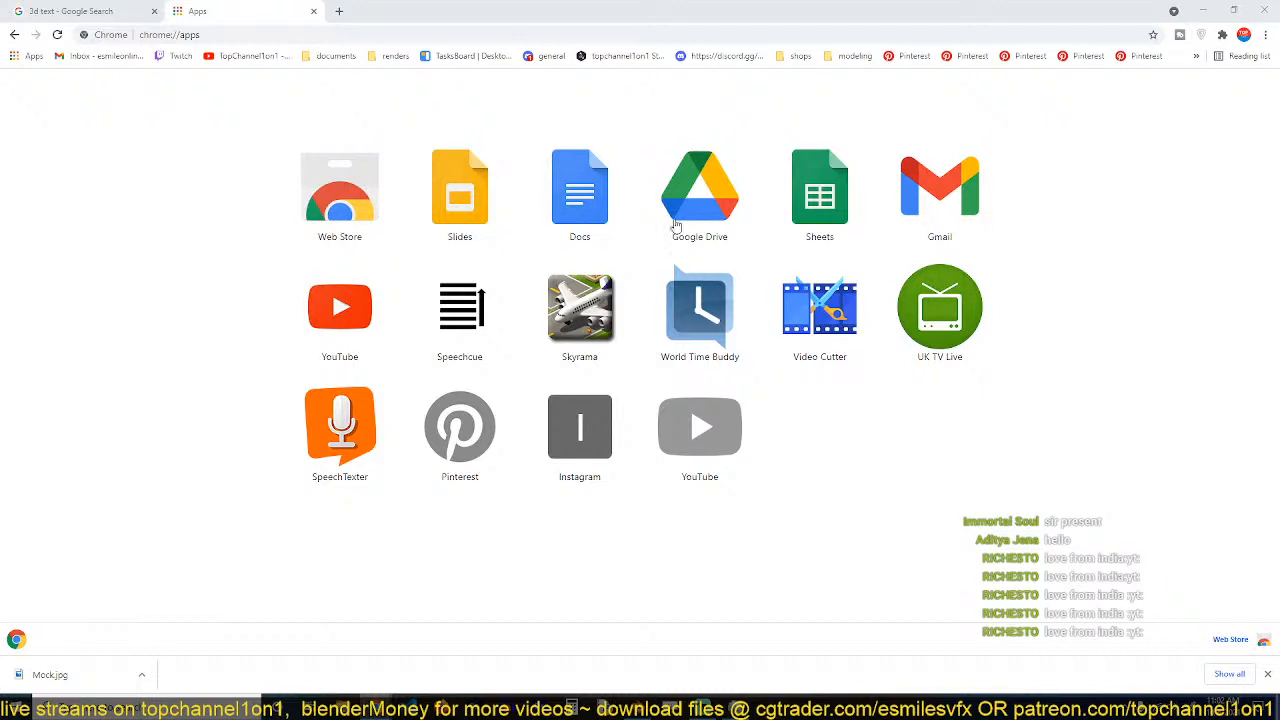
Open the preview of the green 3D Mockup image from the "3d text" results and narrow the browser window around it.
click(78, 11)
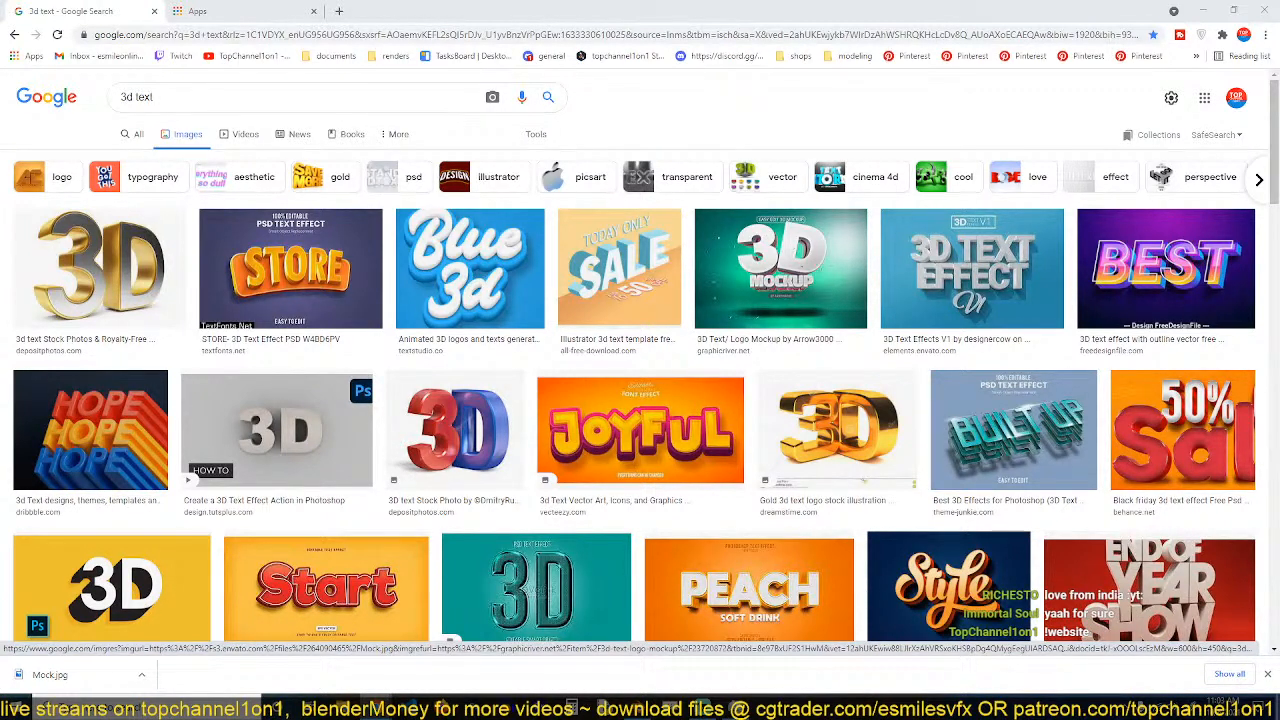
click(808, 284)
drag(790, 10, 488, 20)
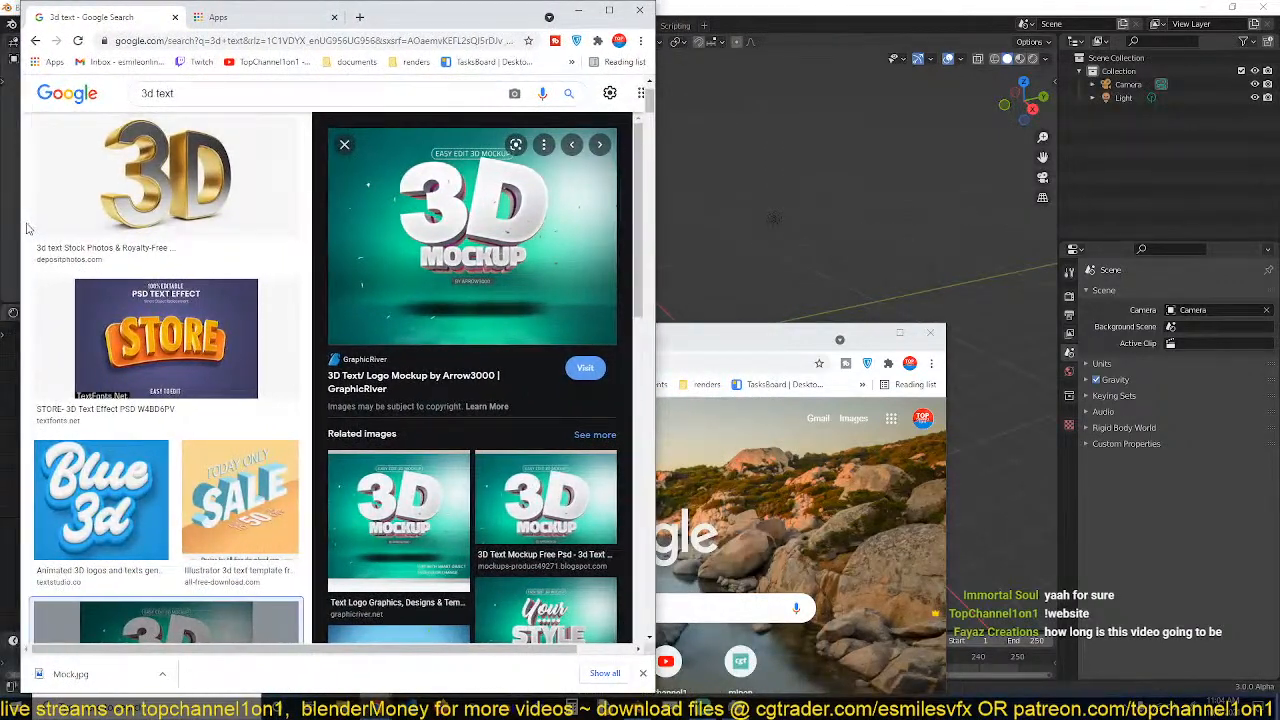
drag(24, 216, 324, 216)
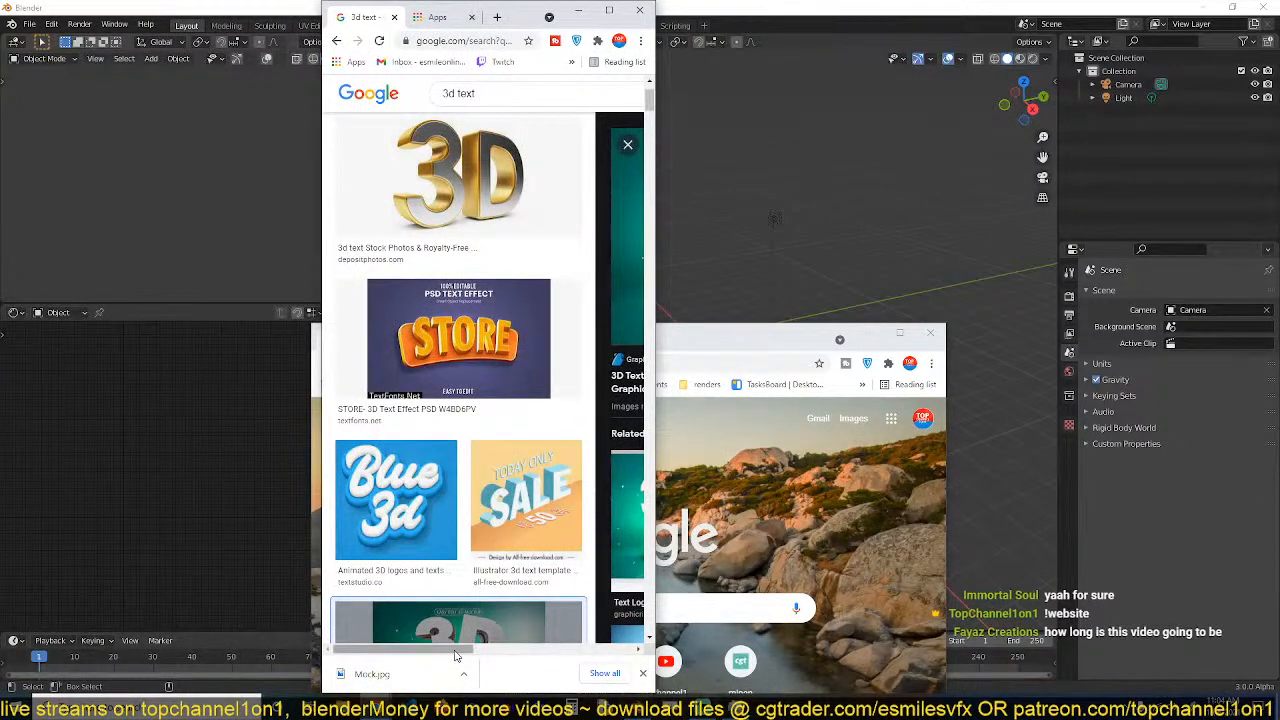
click(593, 650)
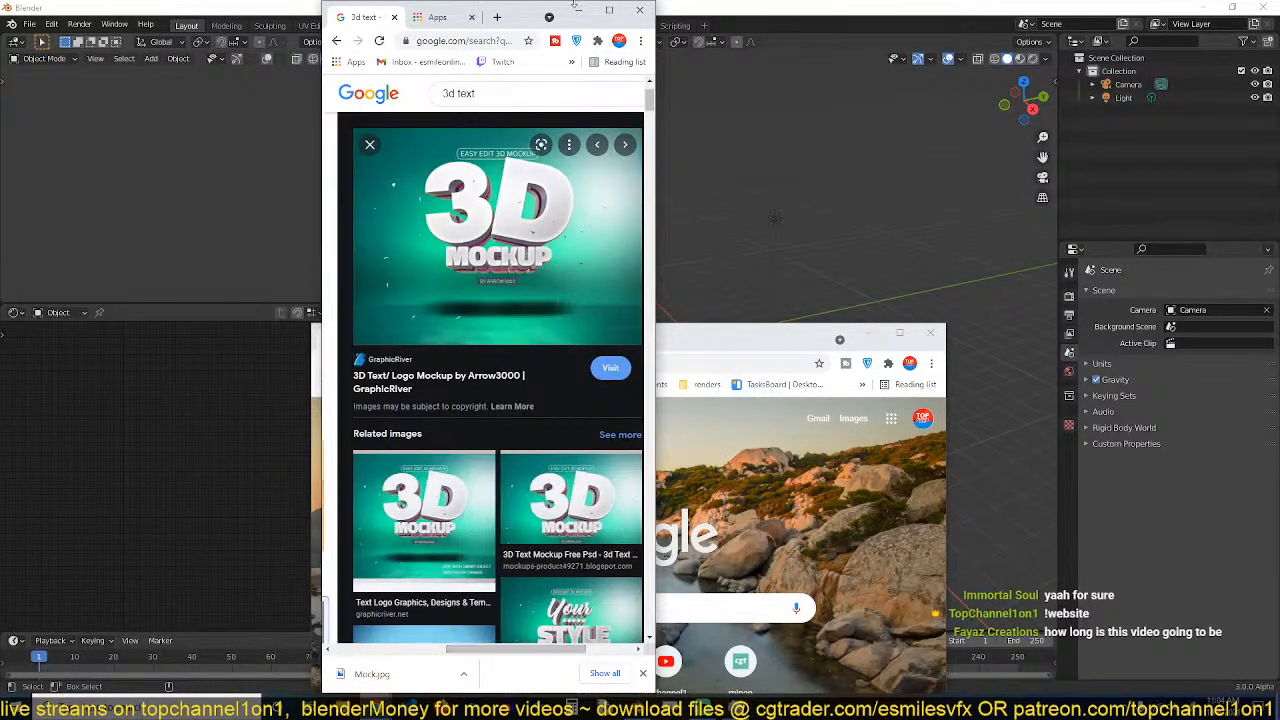
Arrange Blender beside the browser so the 3D Mockup reference image and the 3D viewport are both fully in view.
drag(515, 15, 786, 7)
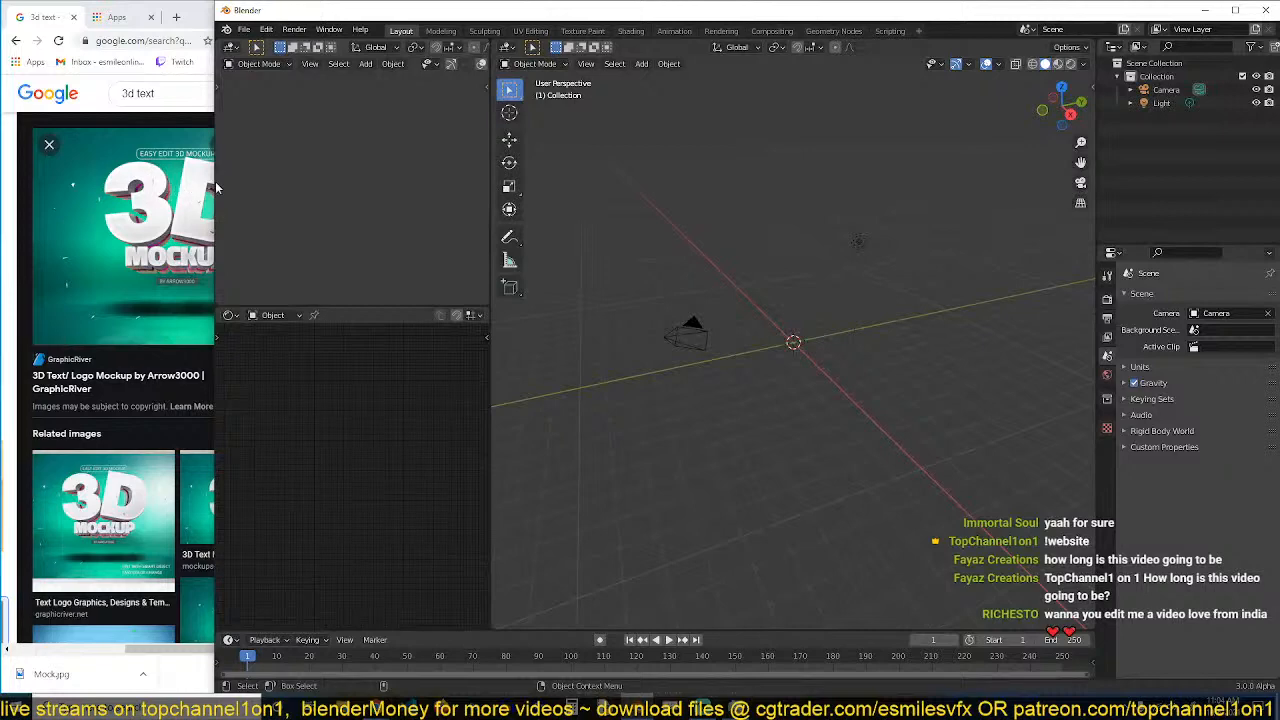
drag(211, 187, 336, 292)
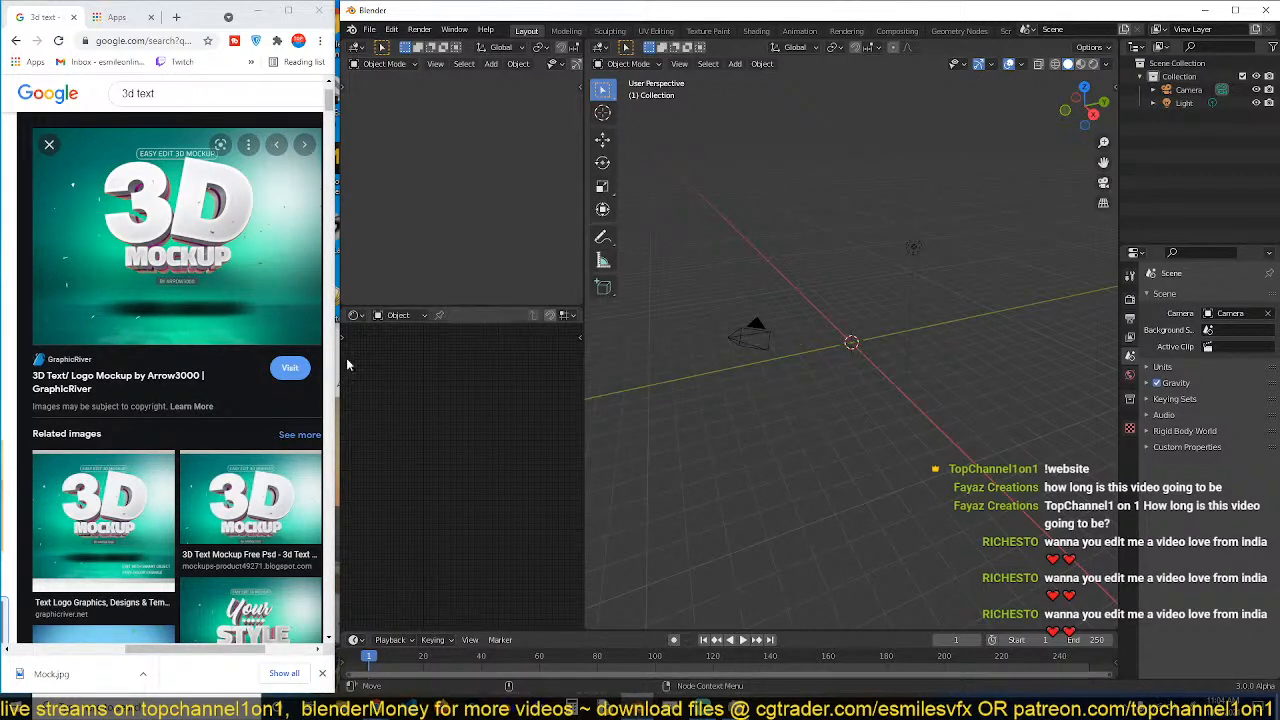
drag(339, 366, 334, 366)
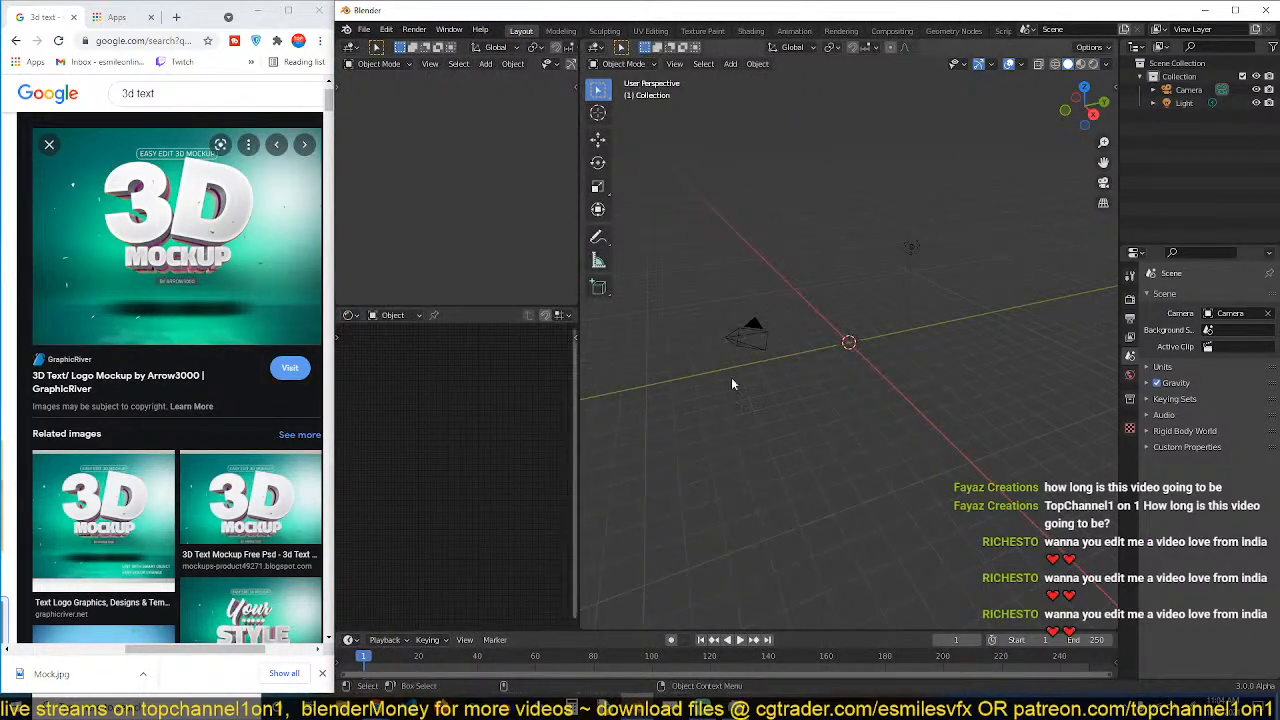
Add a text object at the origin in front view and rotate it 90° so it stands upright facing the view.
key(KP_1)
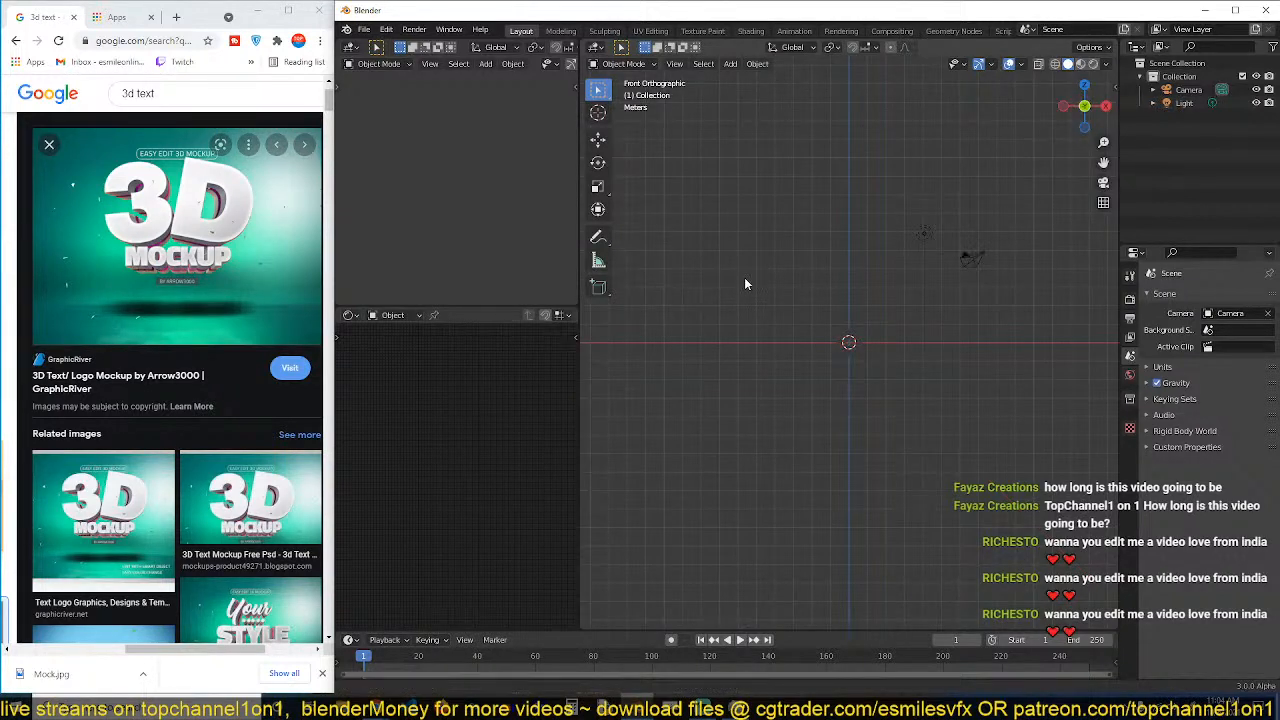
shift+middle_drag(827, 305, 770, 288)
scroll(781, 292, up, 3)
key(shift+a)
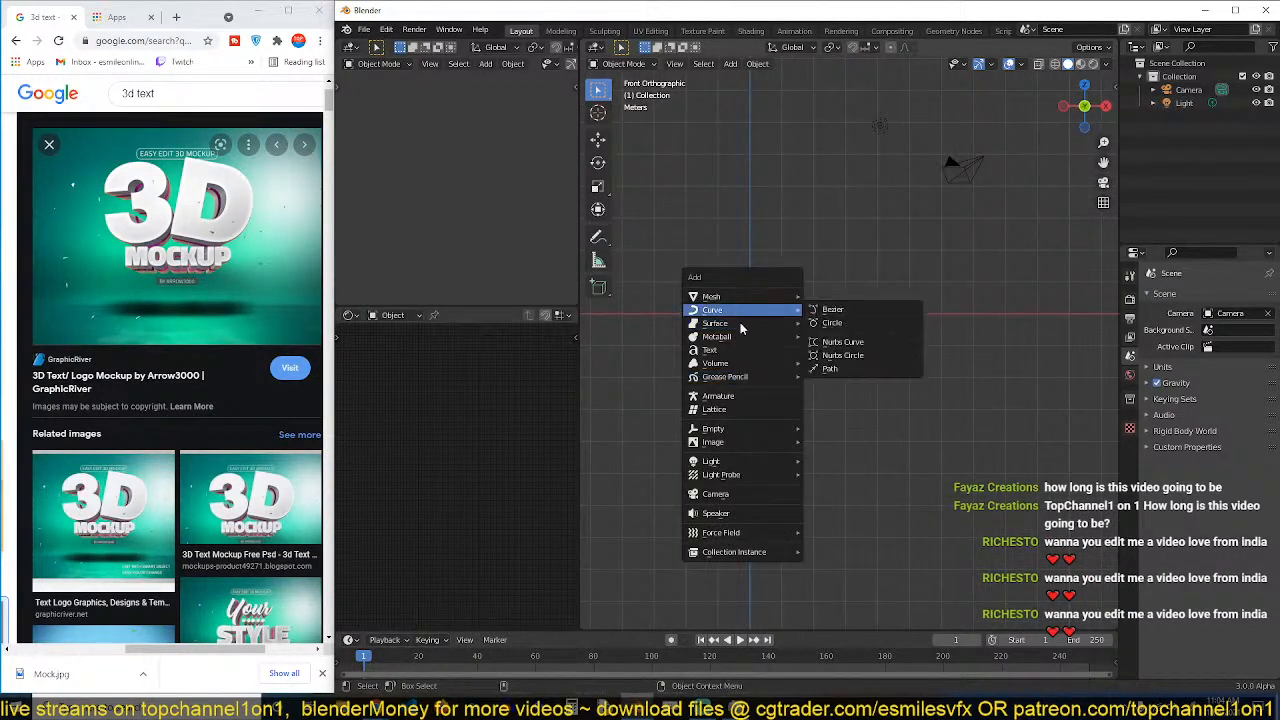
click(741, 352)
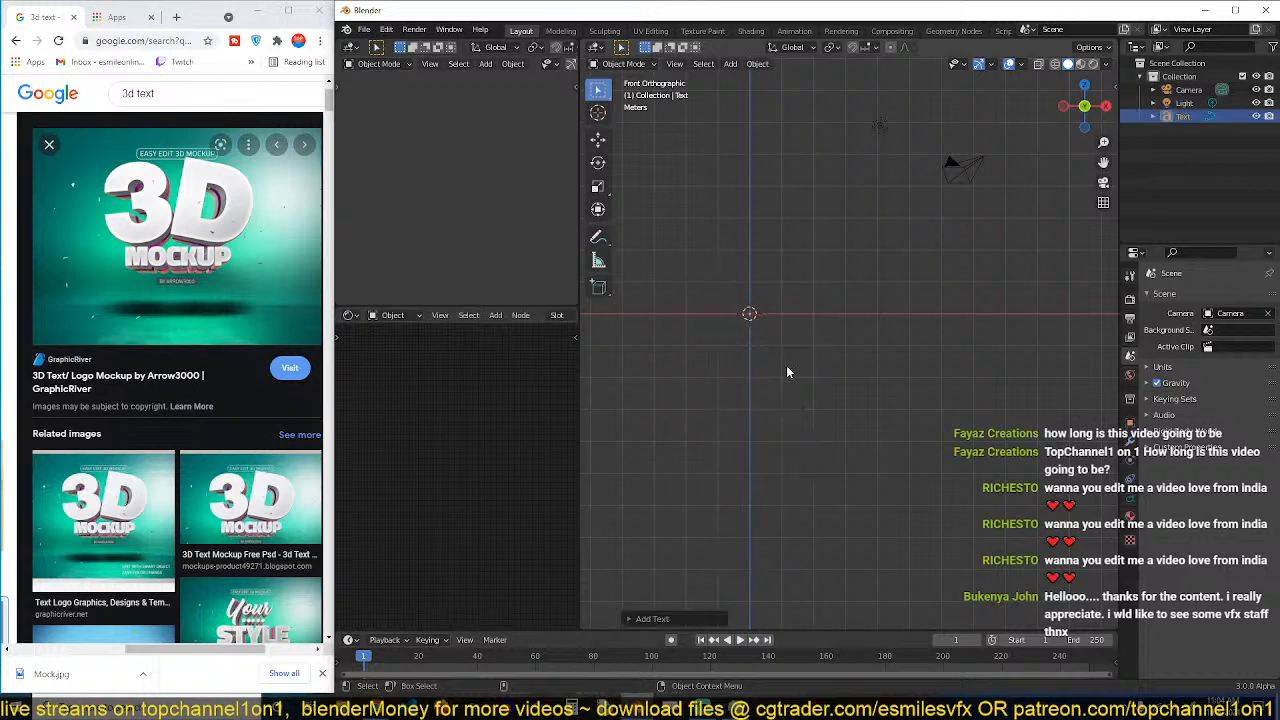
key(r)
text(r)
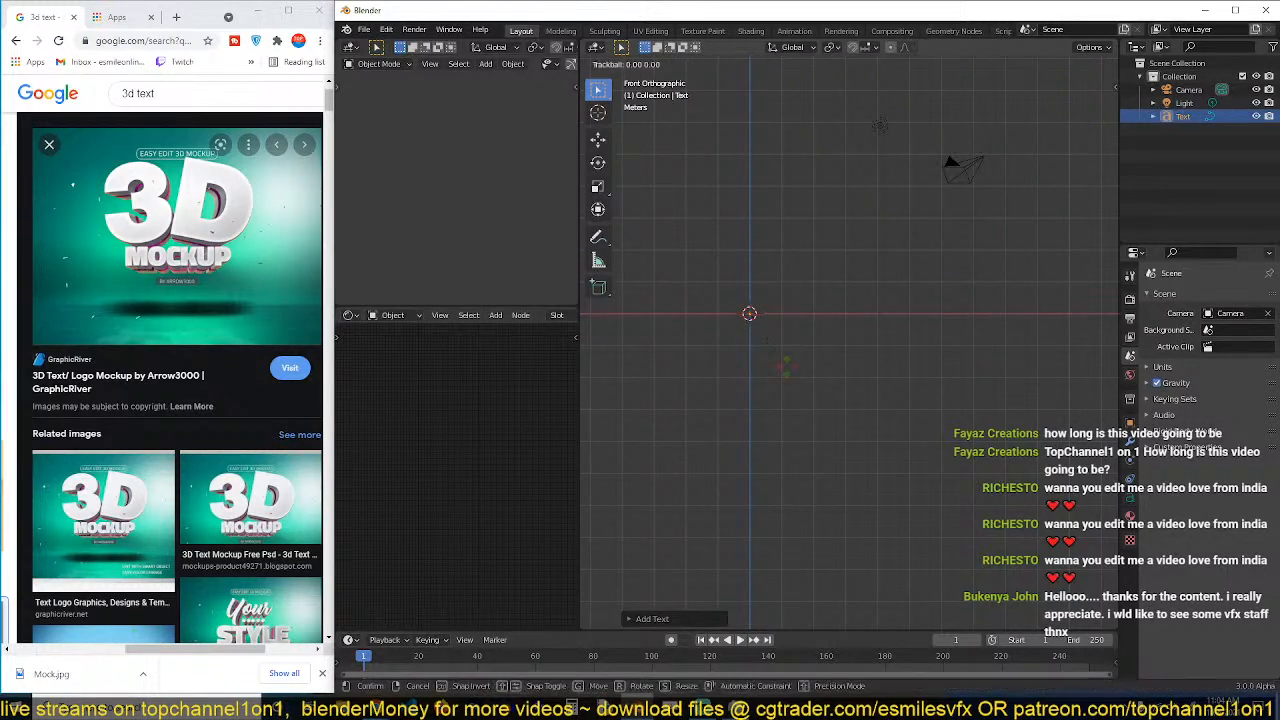
text(90)
key(Return)
Frame the text object and replace its default wording with 3.
key(KP_Decimal)
key(Tab)
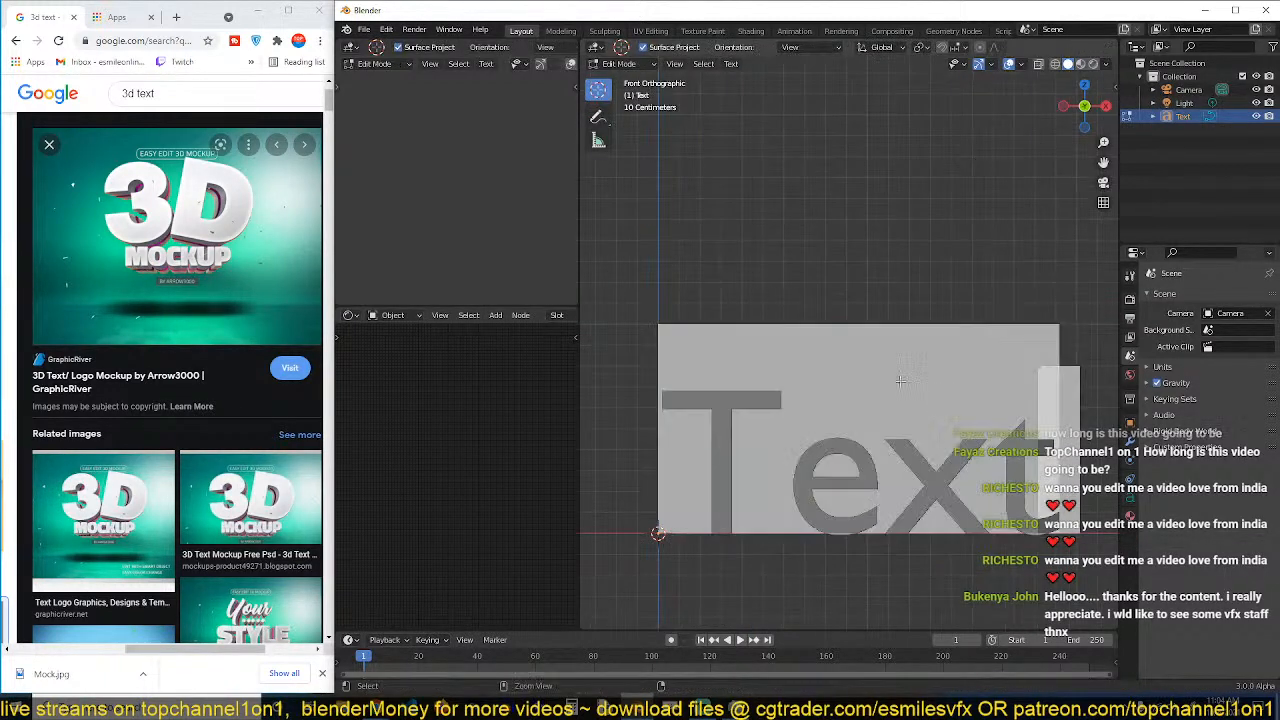
text(3)
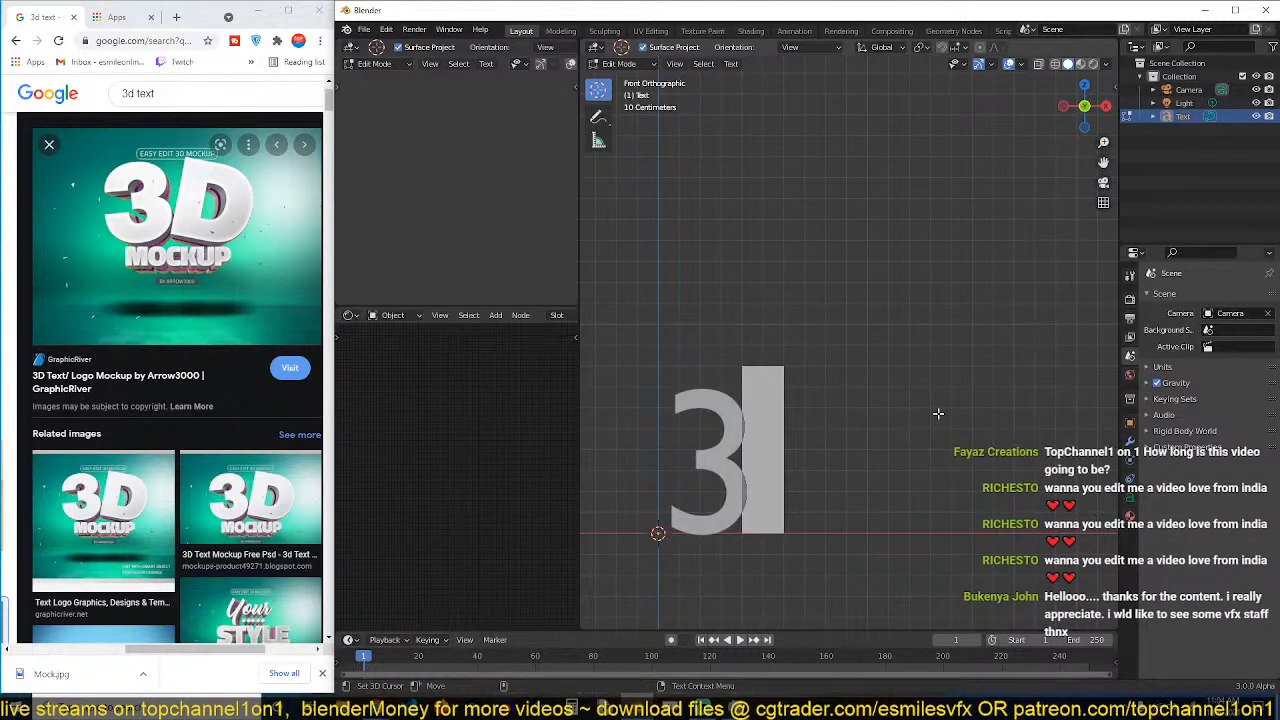
Duplicate the 3 beside the original, turning the copy into a capital D tilted clockwise by about 13°.
key(Tab)
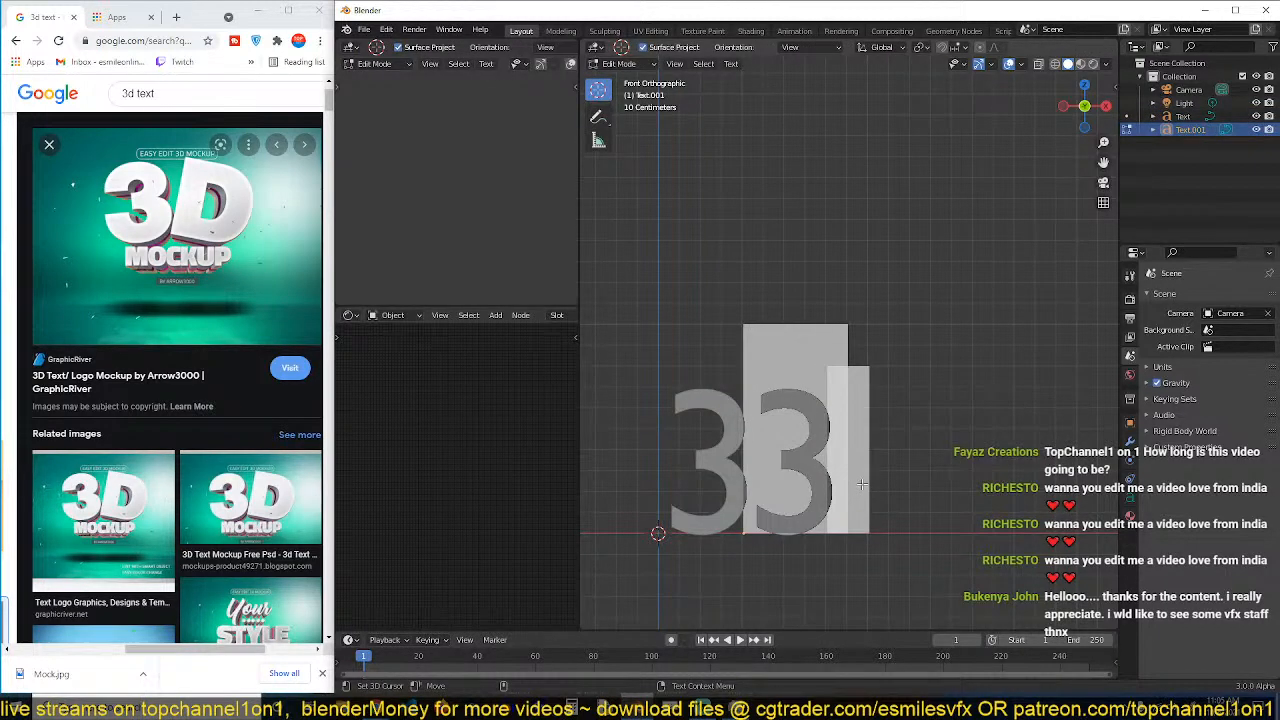
text(d)
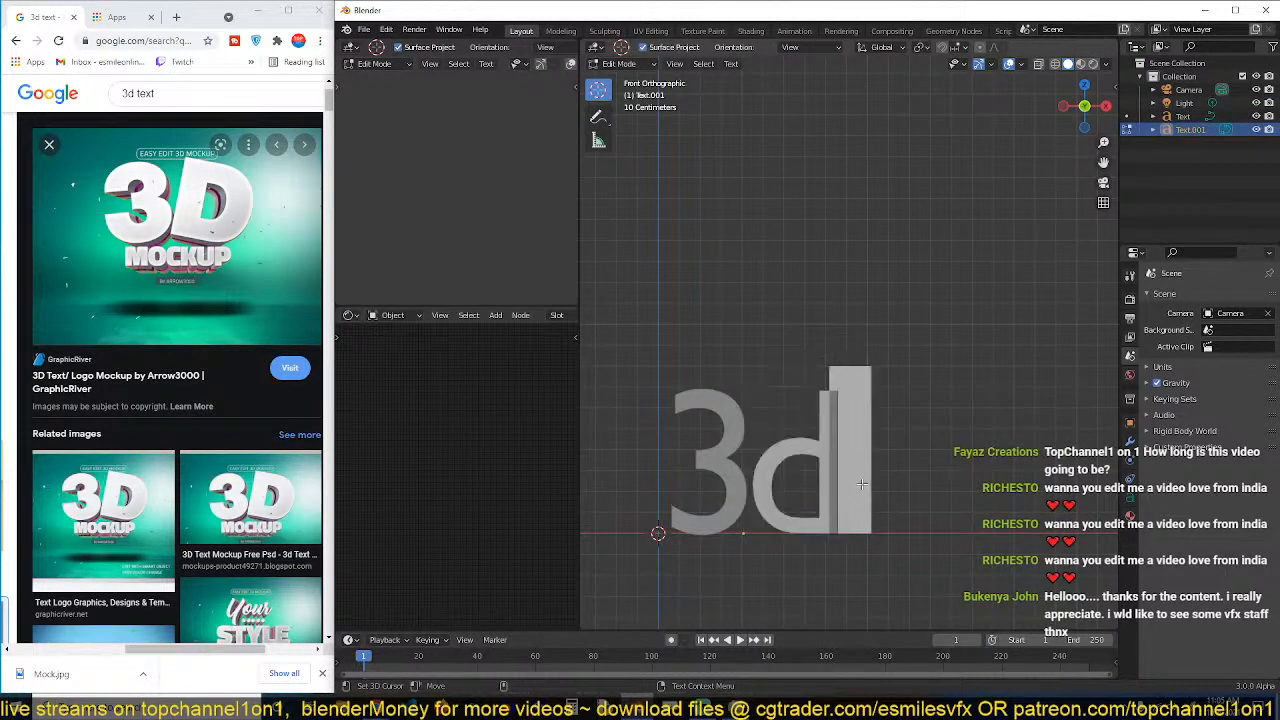
key(BackSpace)
text(D)
key(Tab)
key(r)
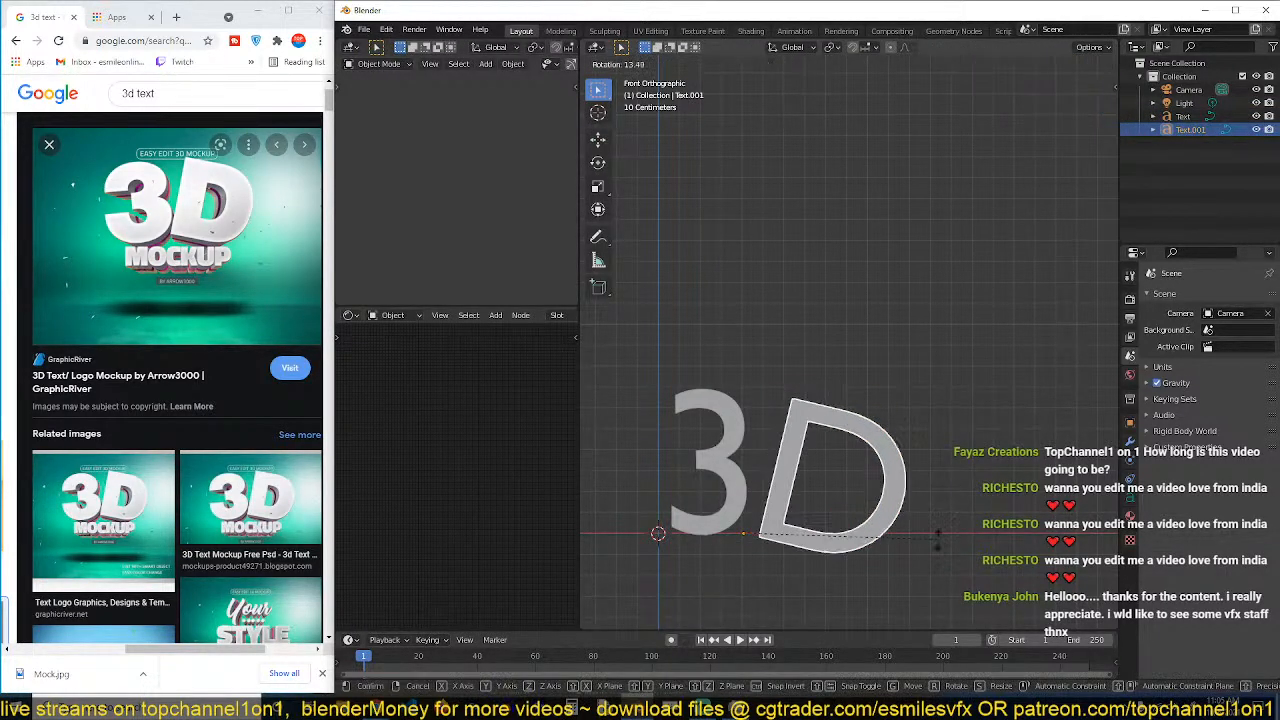
click(842, 543)
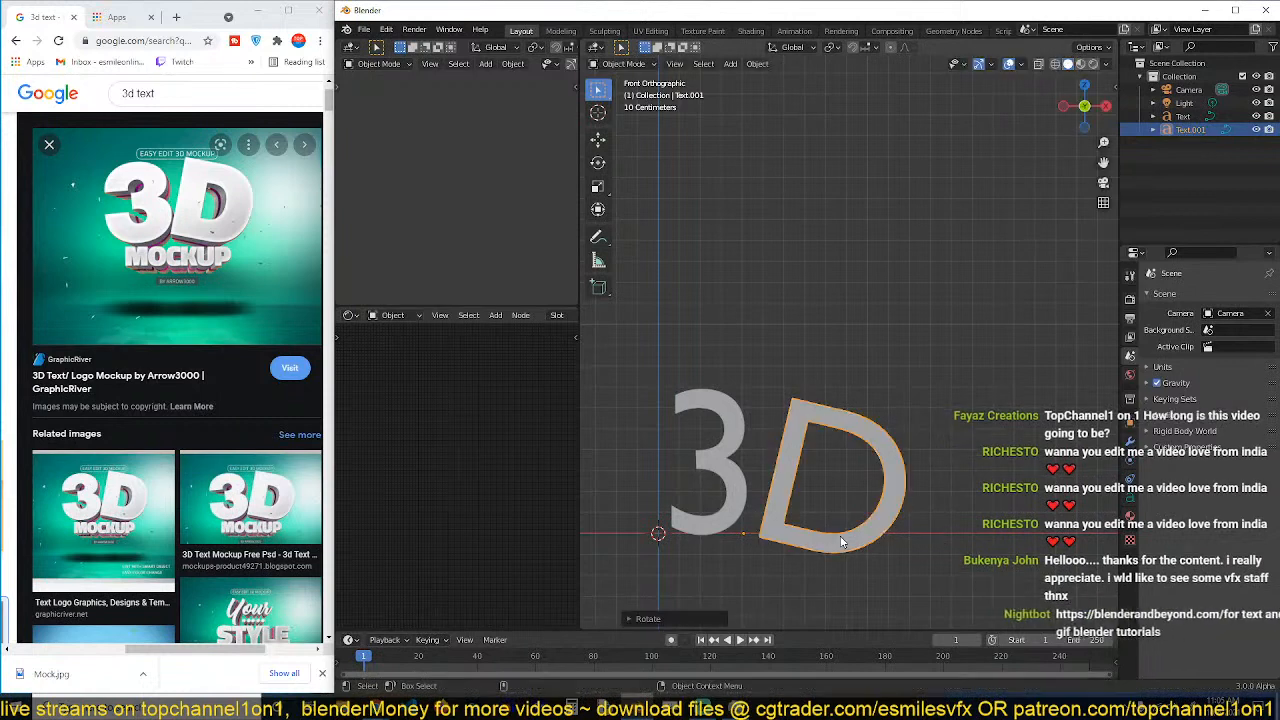
Change the Outliner area into an Image Editor.
right_click(83, 211)
click(1135, 47)
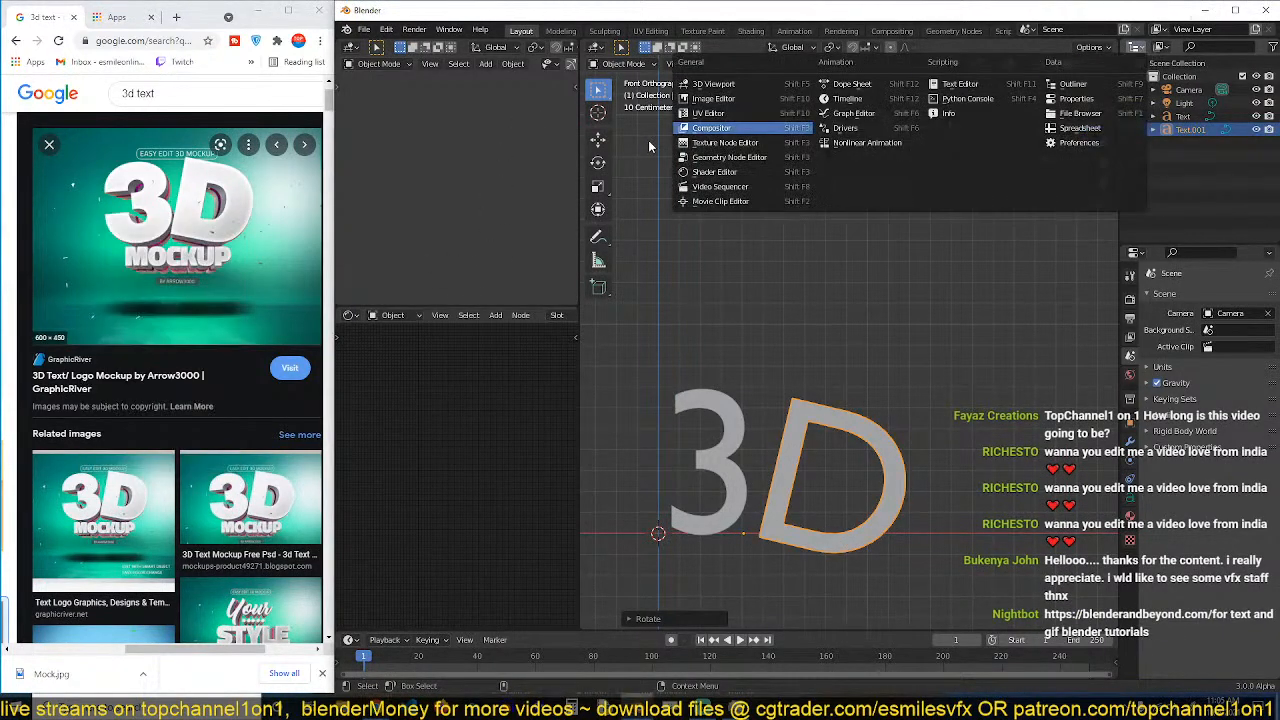
click(726, 100)
right_click(20, 258)
right_click(134, 196)
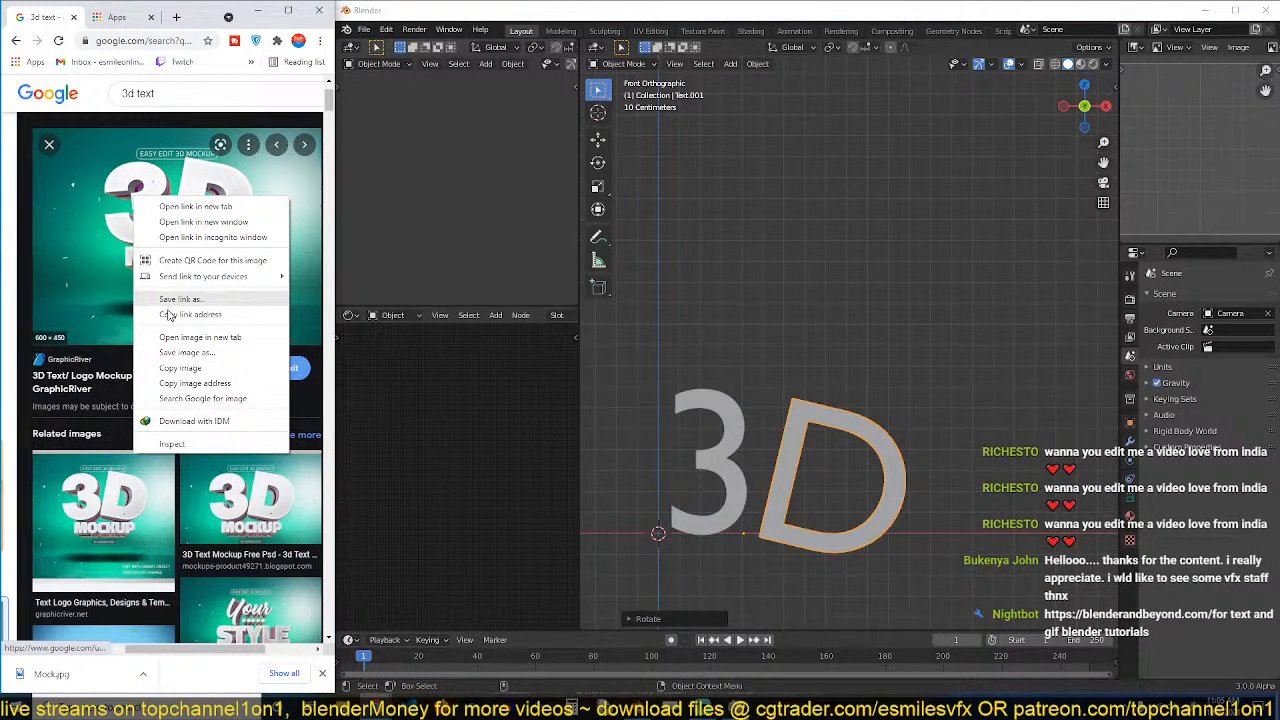
click(170, 303)
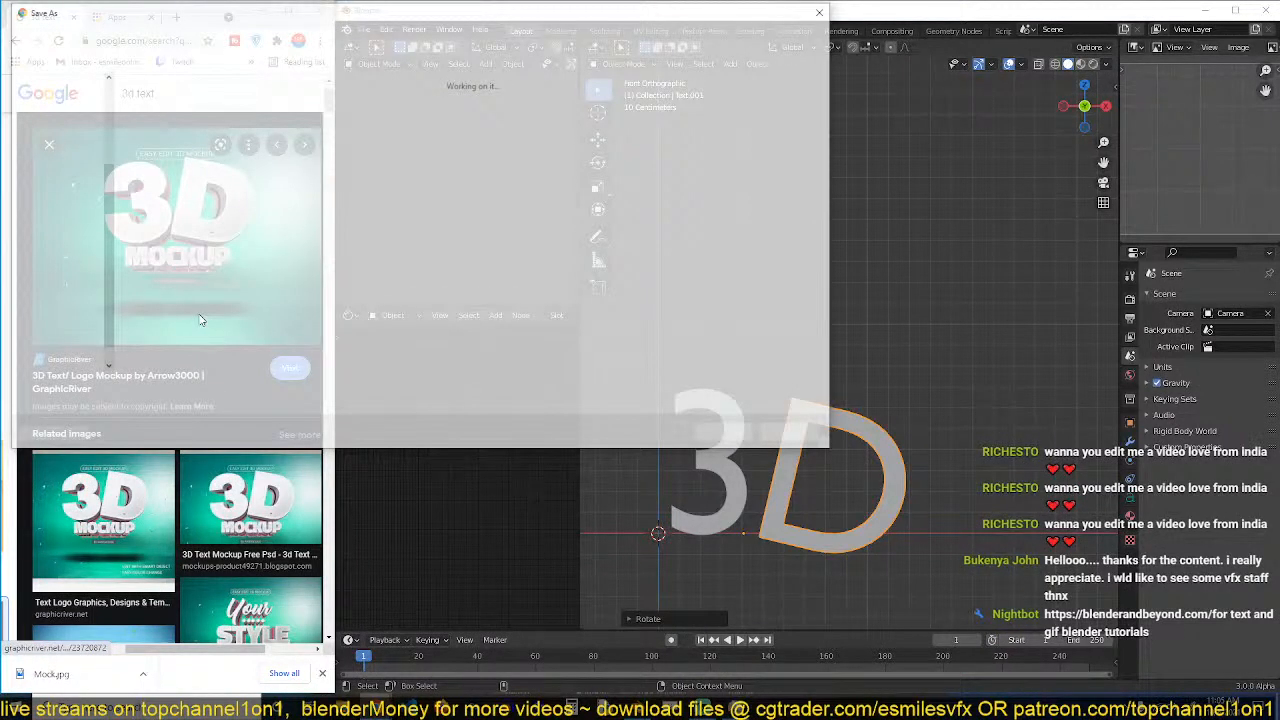
Load the 3D Mockup image from the browser into the Image Editor as a reference and maximize the Blender window.
drag(200, 320, 1226, 165)
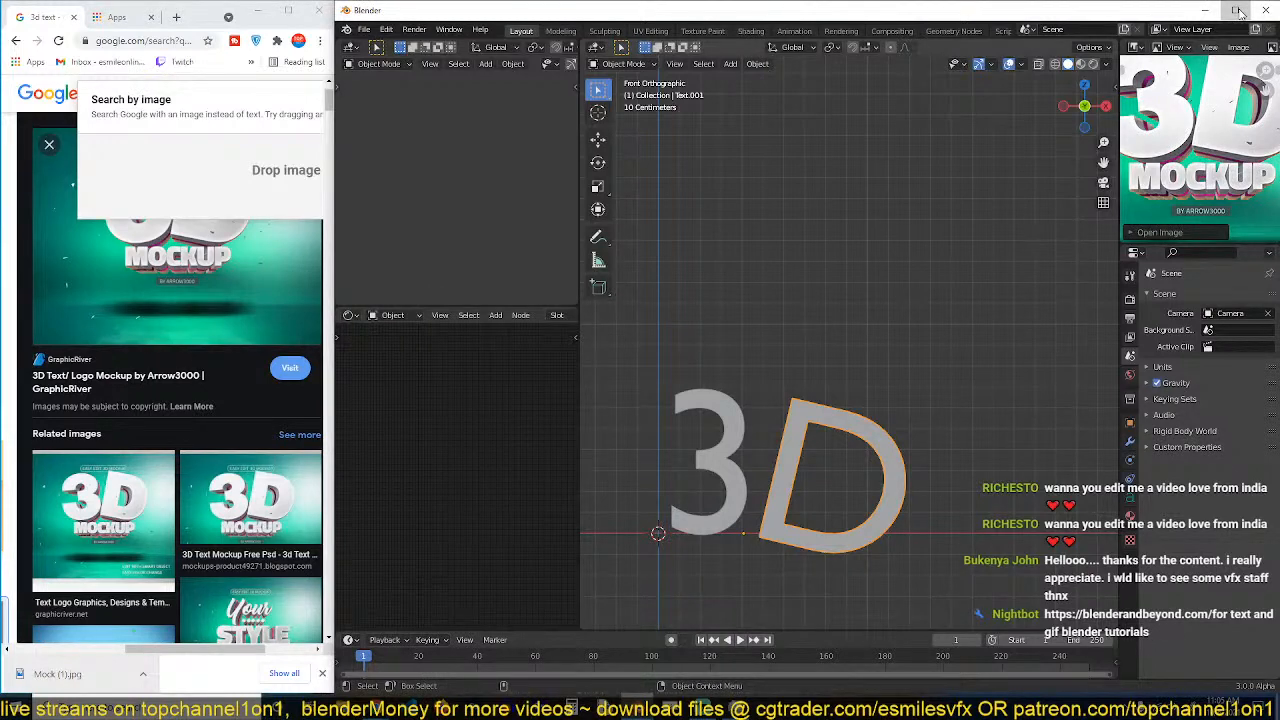
click(1238, 10)
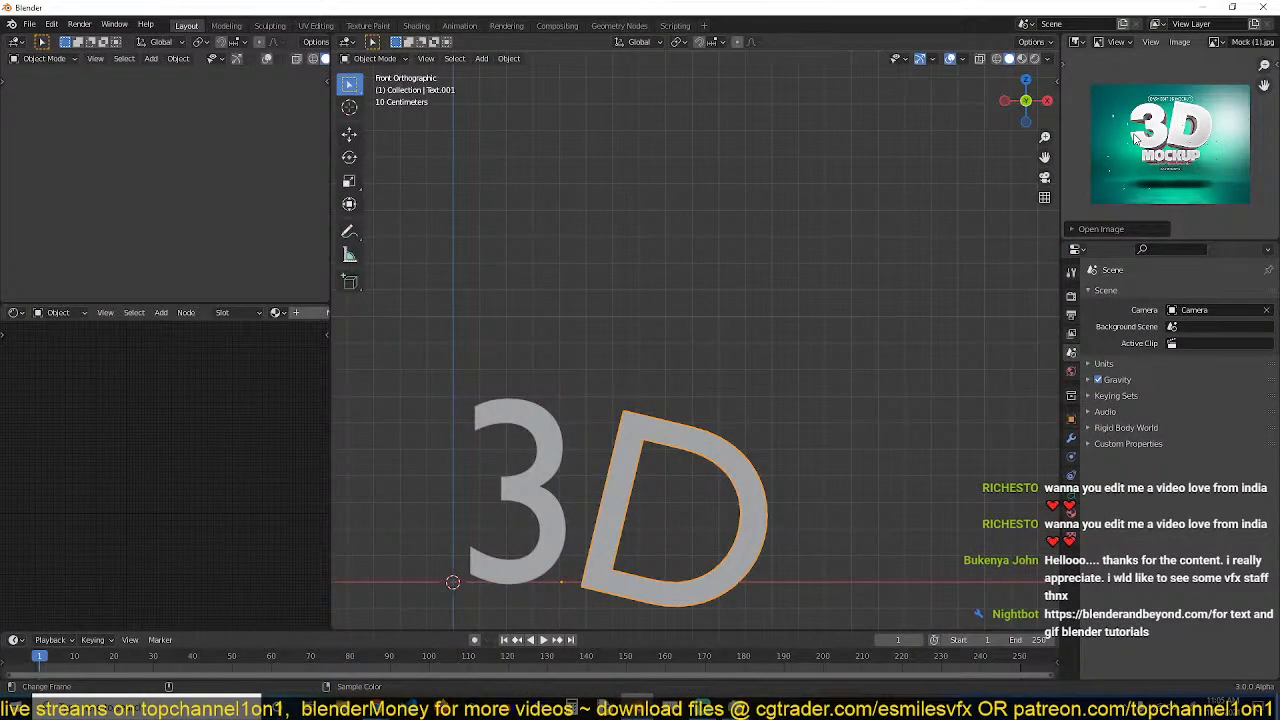
scroll(1135, 138, up, 2)
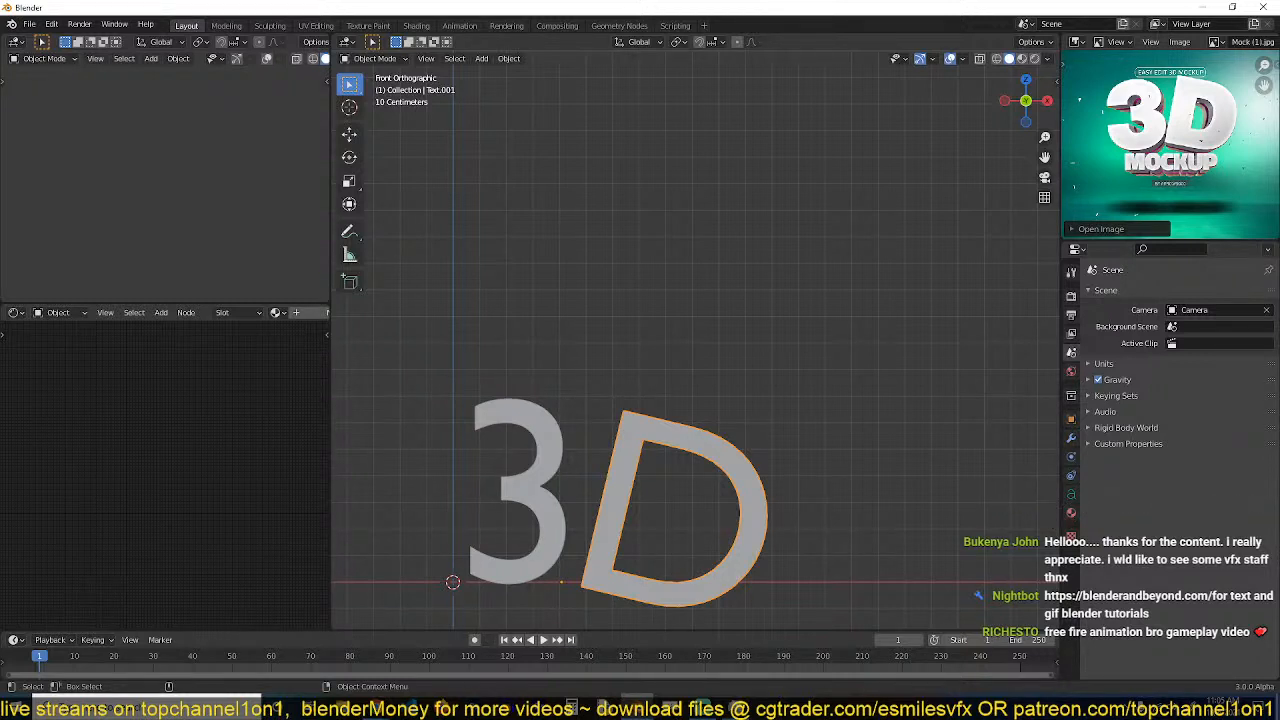
Load bBigerOver.otf from the D:\fonts folder as the regular font of the 3.
click(550, 455)
middle_drag(579, 420, 424, 352)
scroll(609, 305, up, 4)
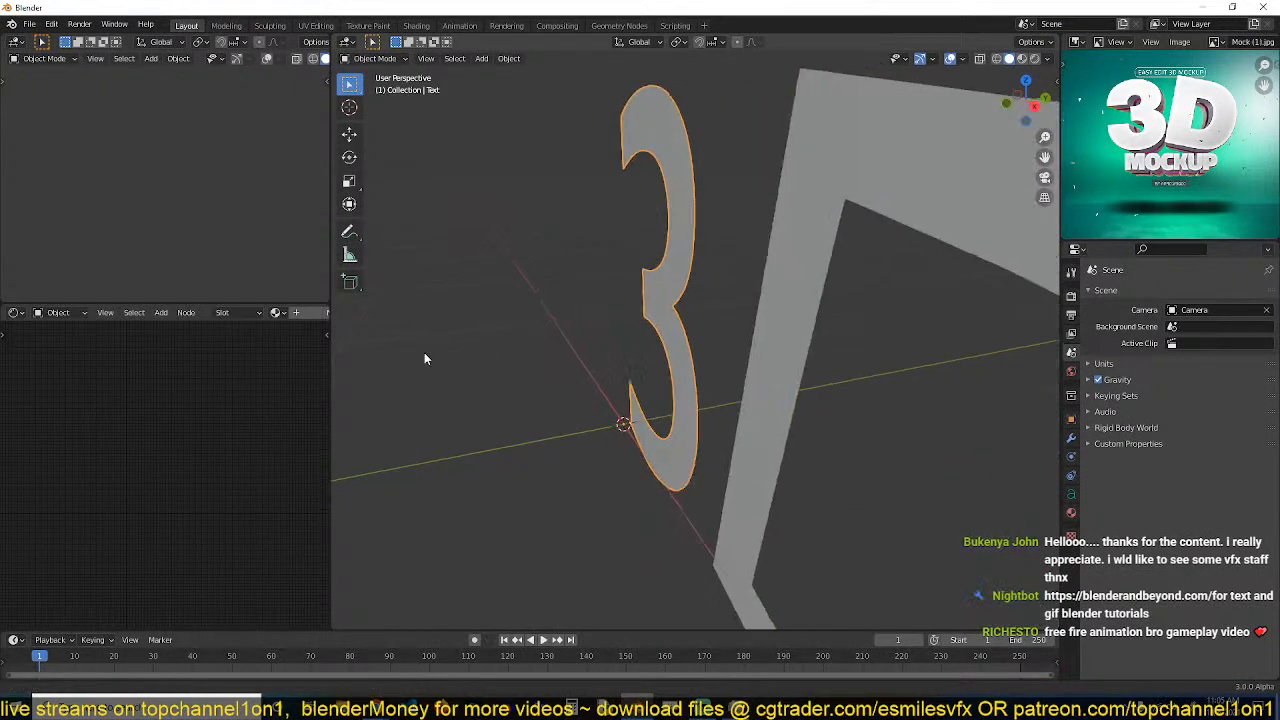
click(1071, 494)
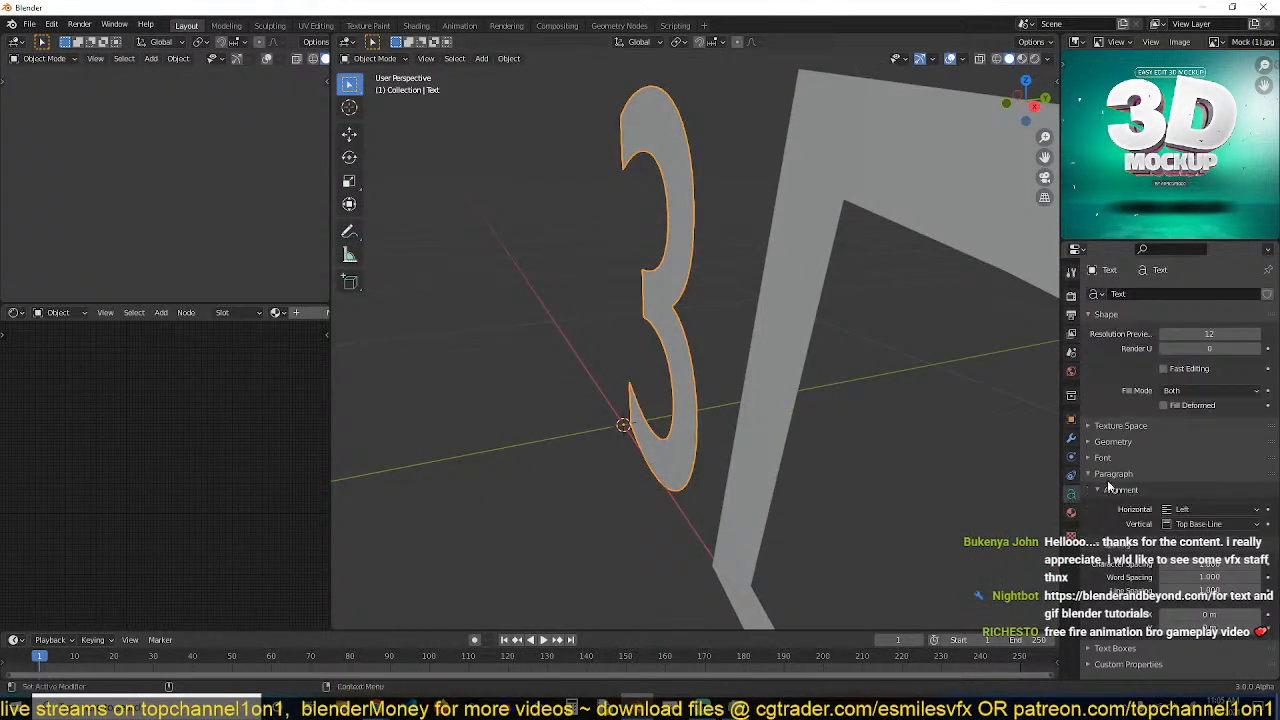
click(1134, 456)
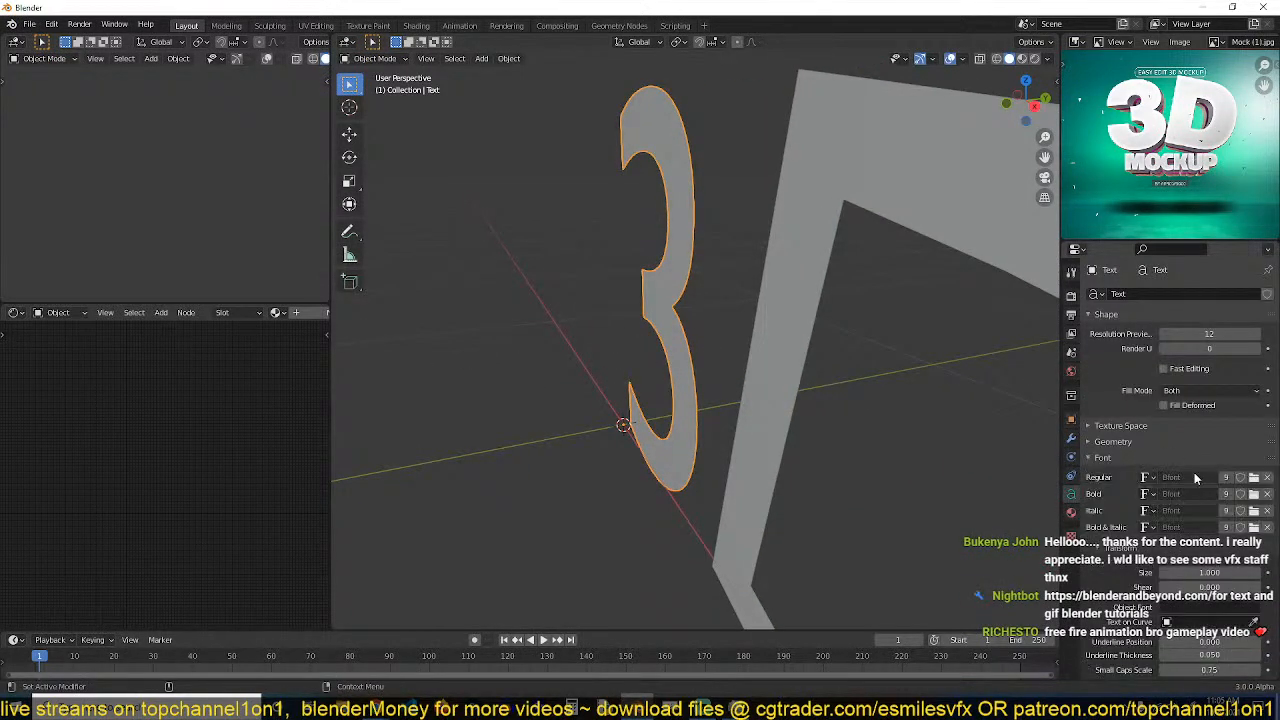
click(1254, 477)
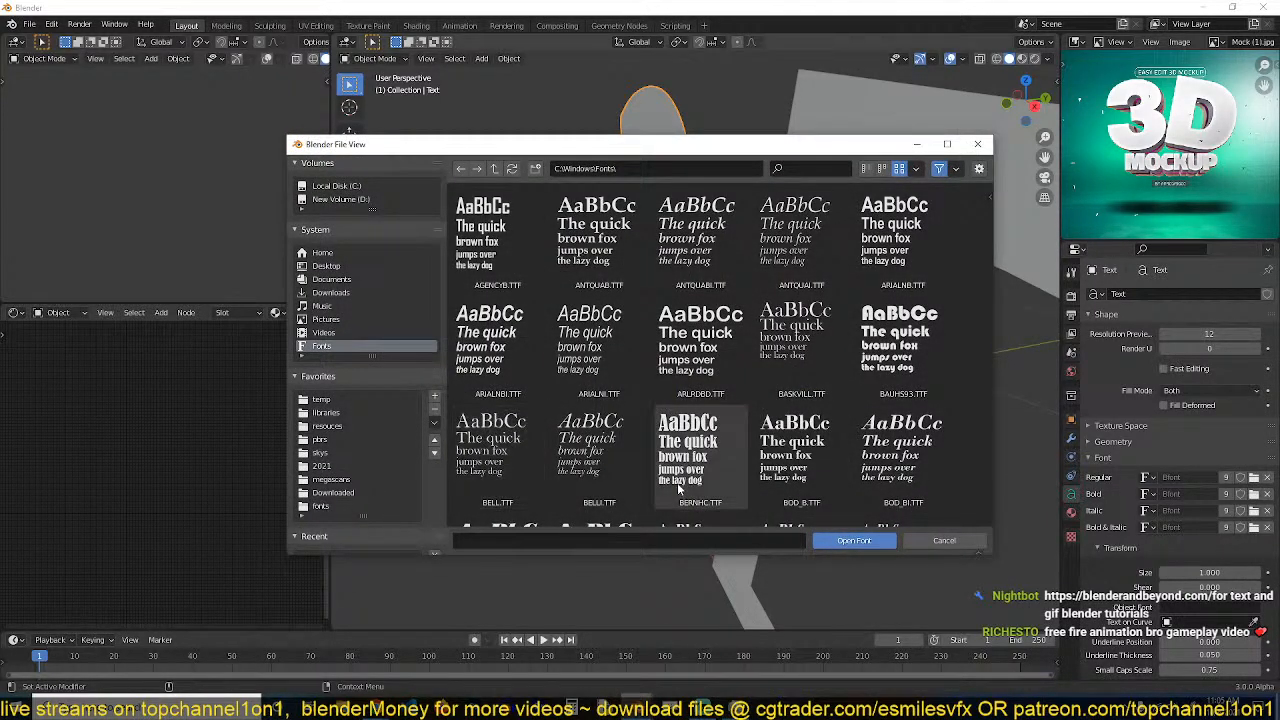
click(316, 506)
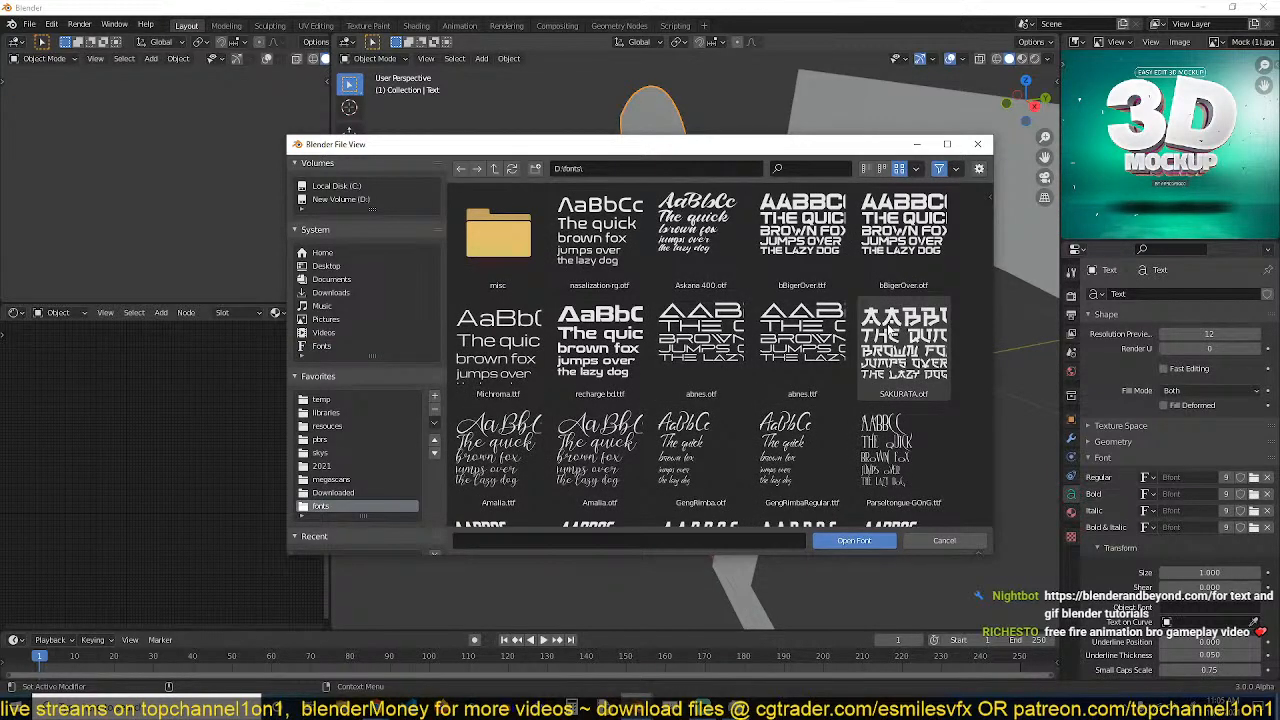
click(903, 225)
click(841, 540)
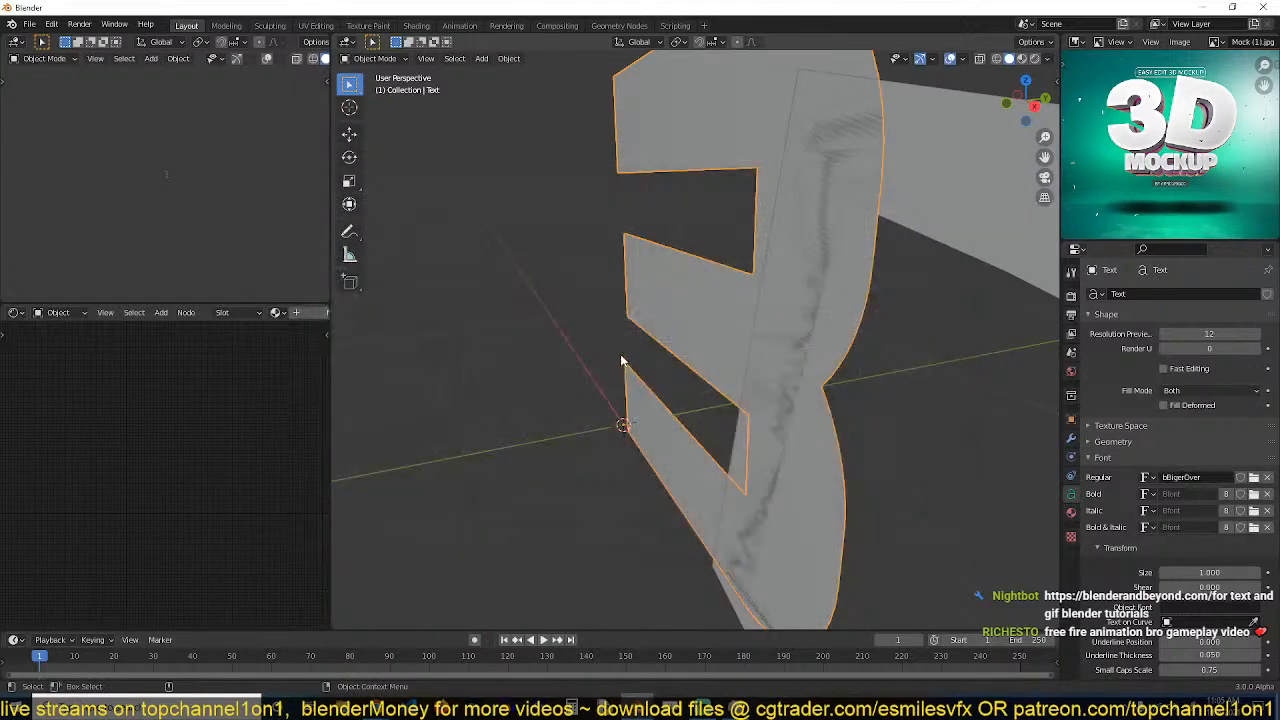
middle_drag(620, 360, 866, 317)
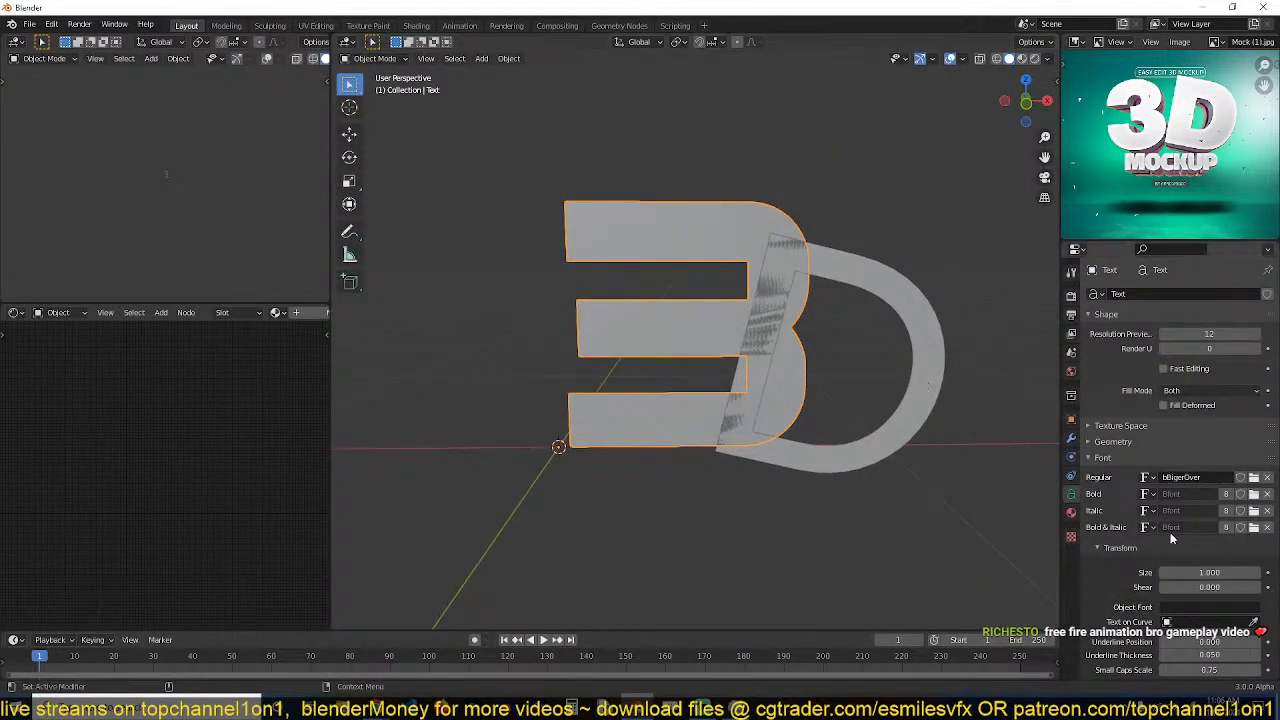
Replace the regular font of the 3 with nulshock bd.ttf from the D:\fonts folder.
click(1238, 479)
scroll(545, 472, down, 10)
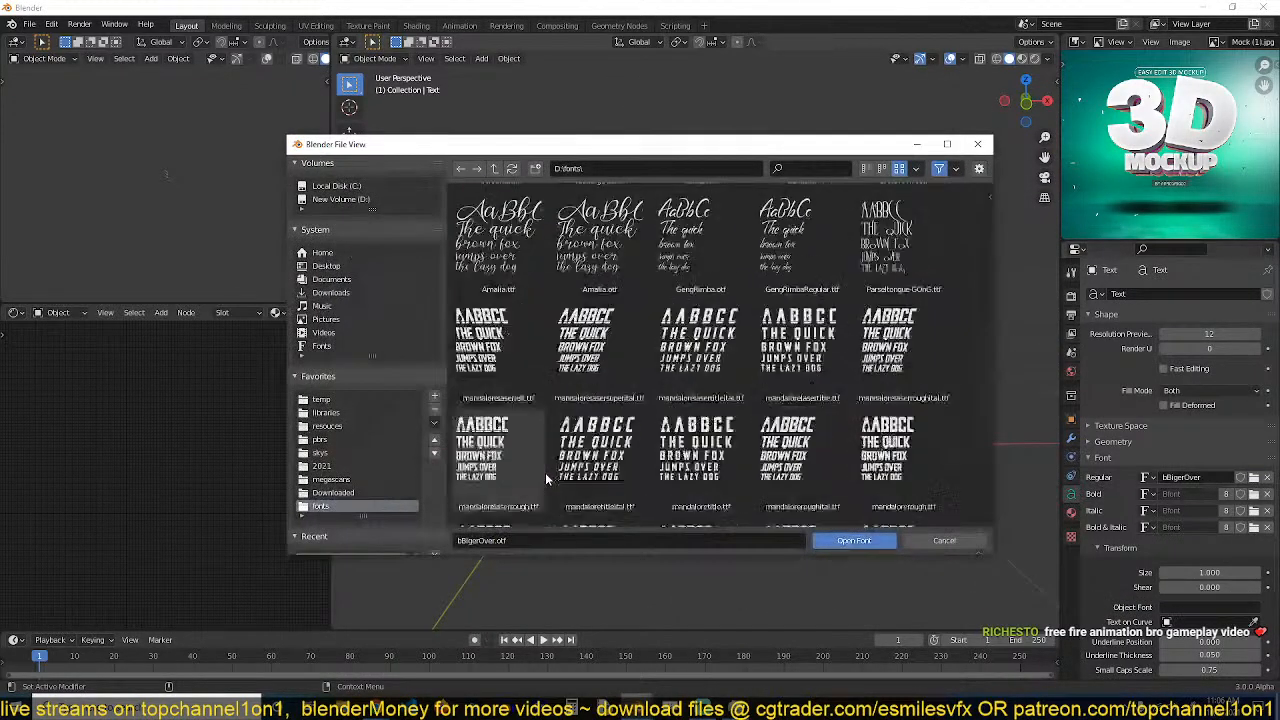
scroll(545, 479, down, 8)
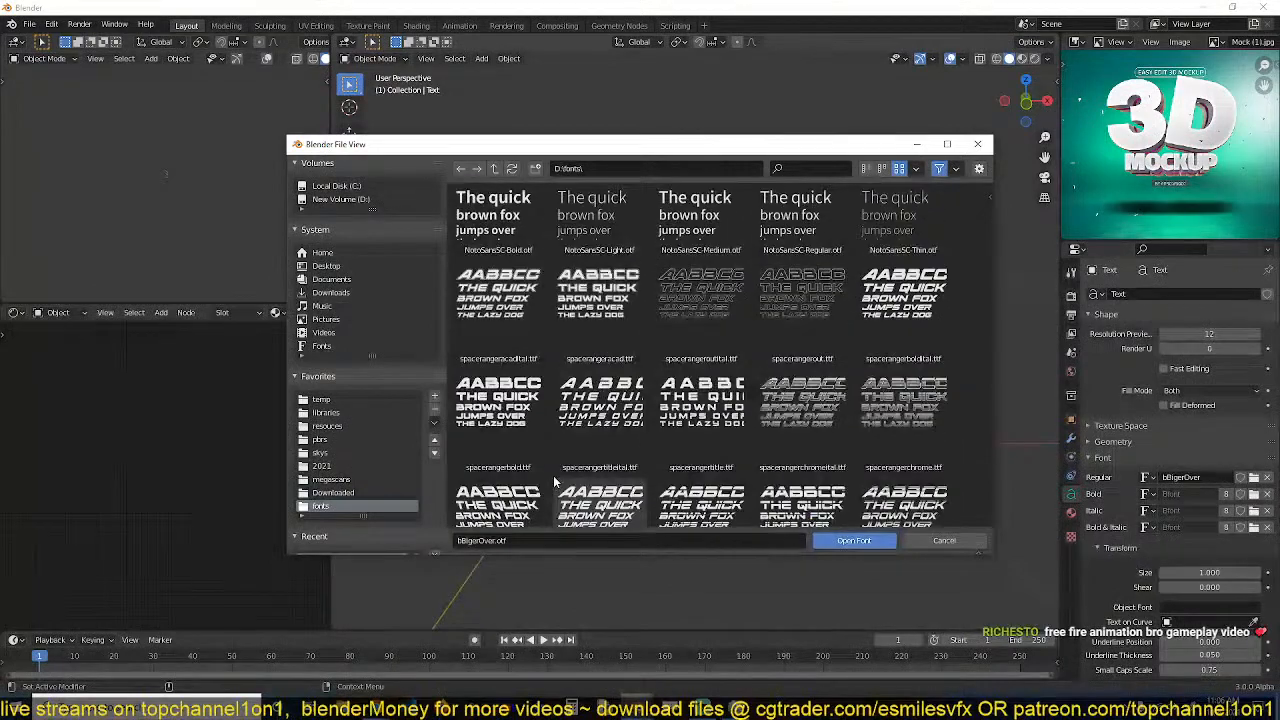
scroll(553, 480, down, 6)
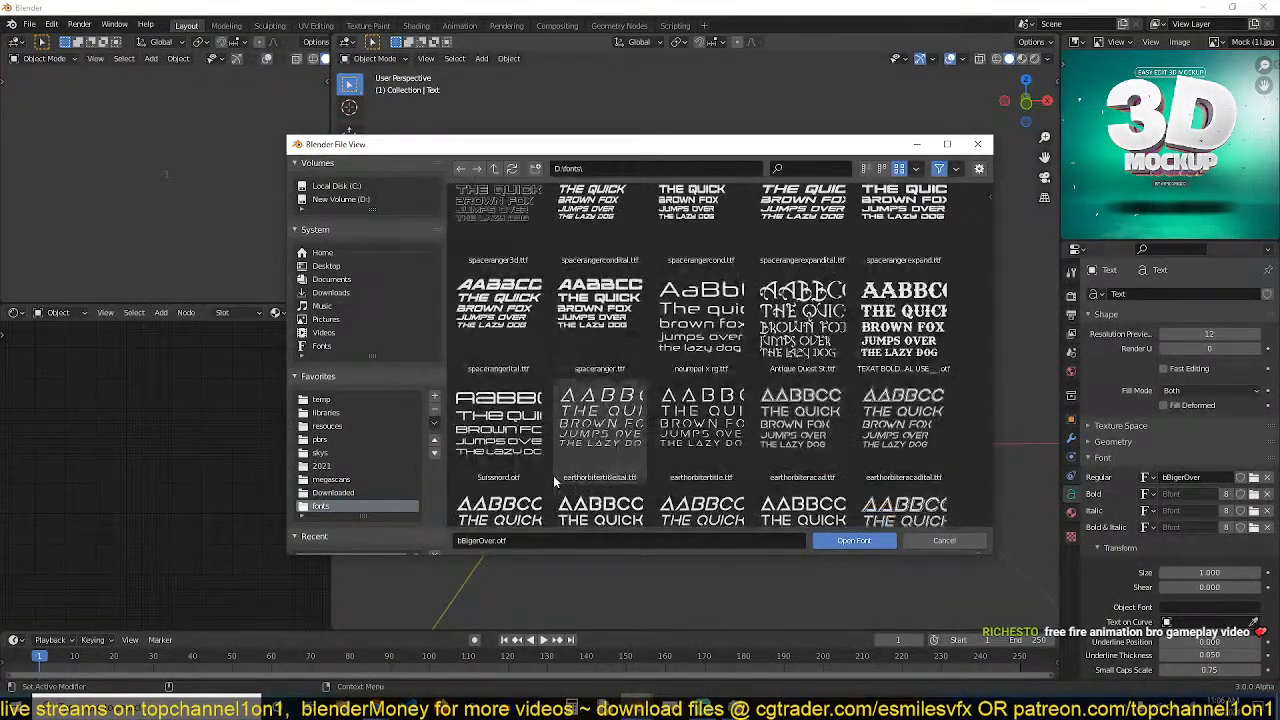
scroll(553, 480, down, 6)
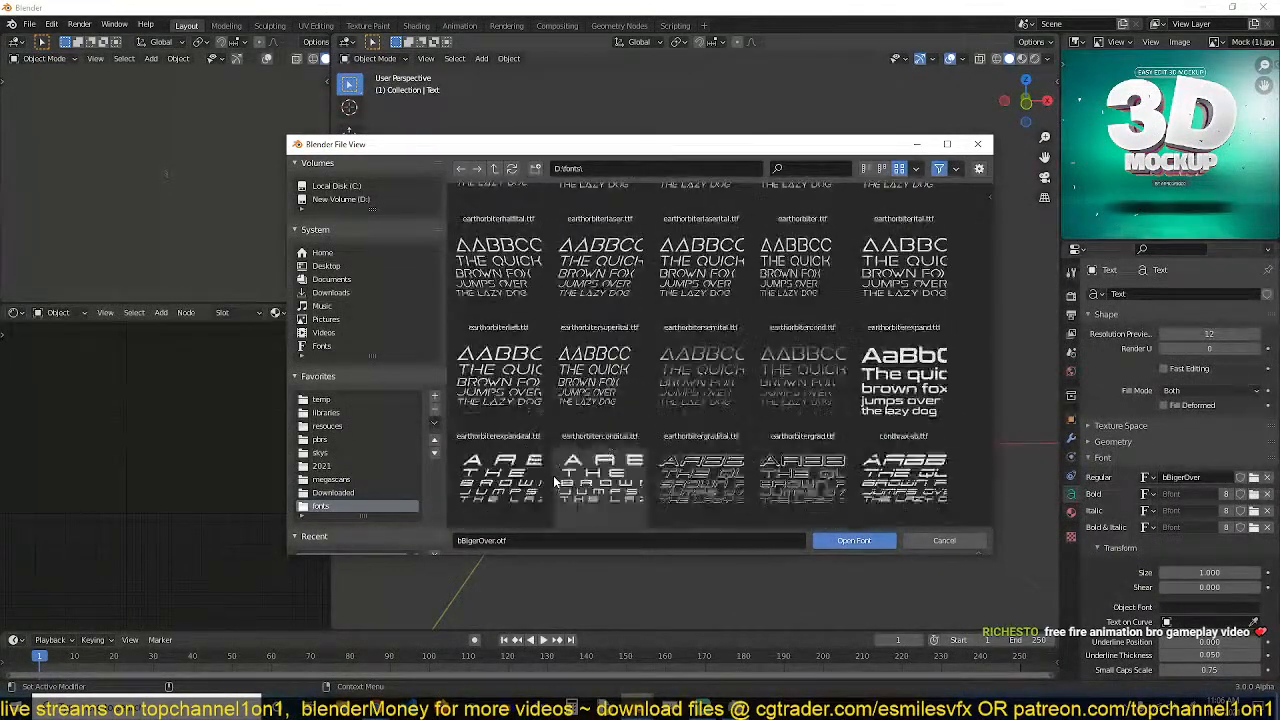
scroll(555, 481, down, 5)
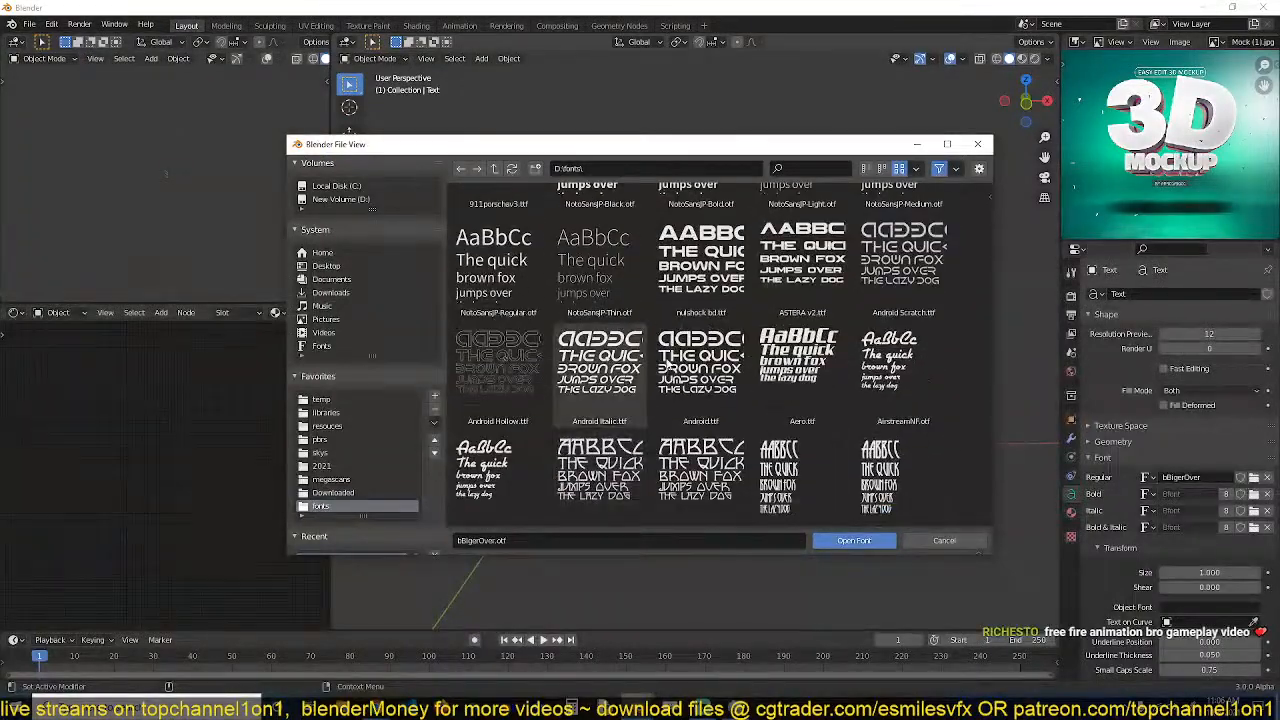
click(729, 258)
double_click(729, 258)
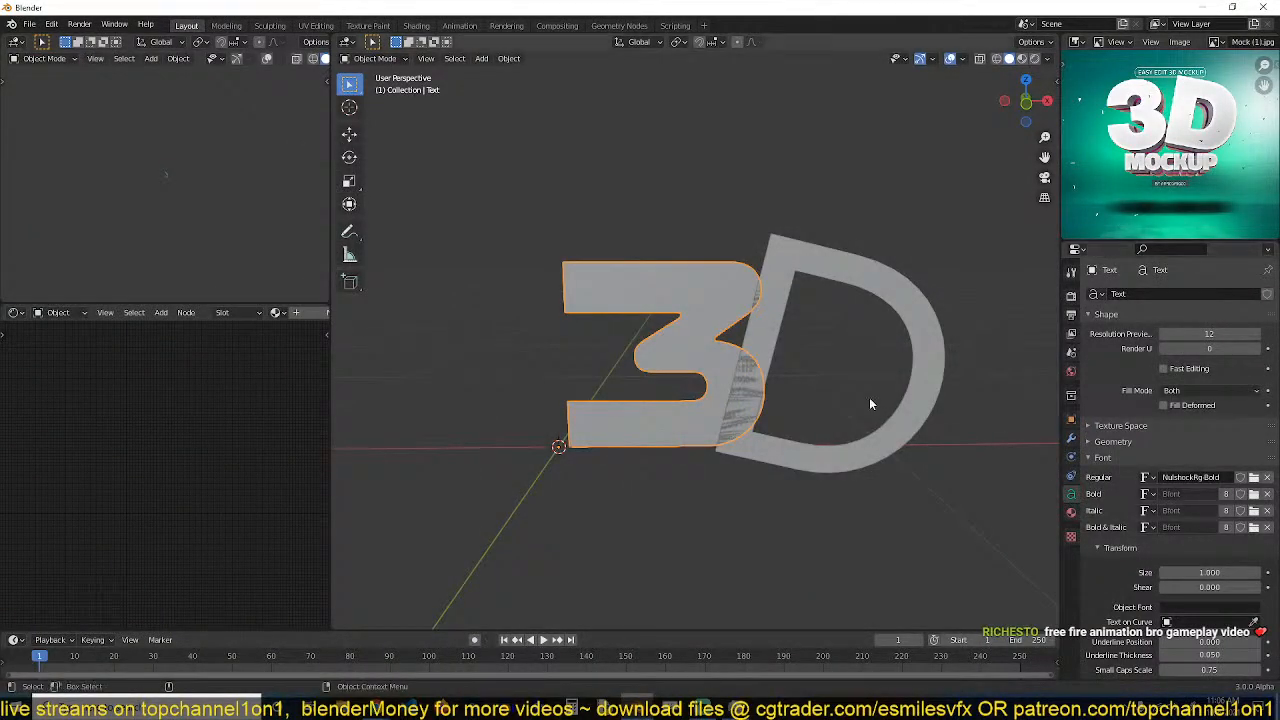
Assign the loaded Nulshock bold font to the D and move the letter clear of the 3 in front view.
click(934, 362)
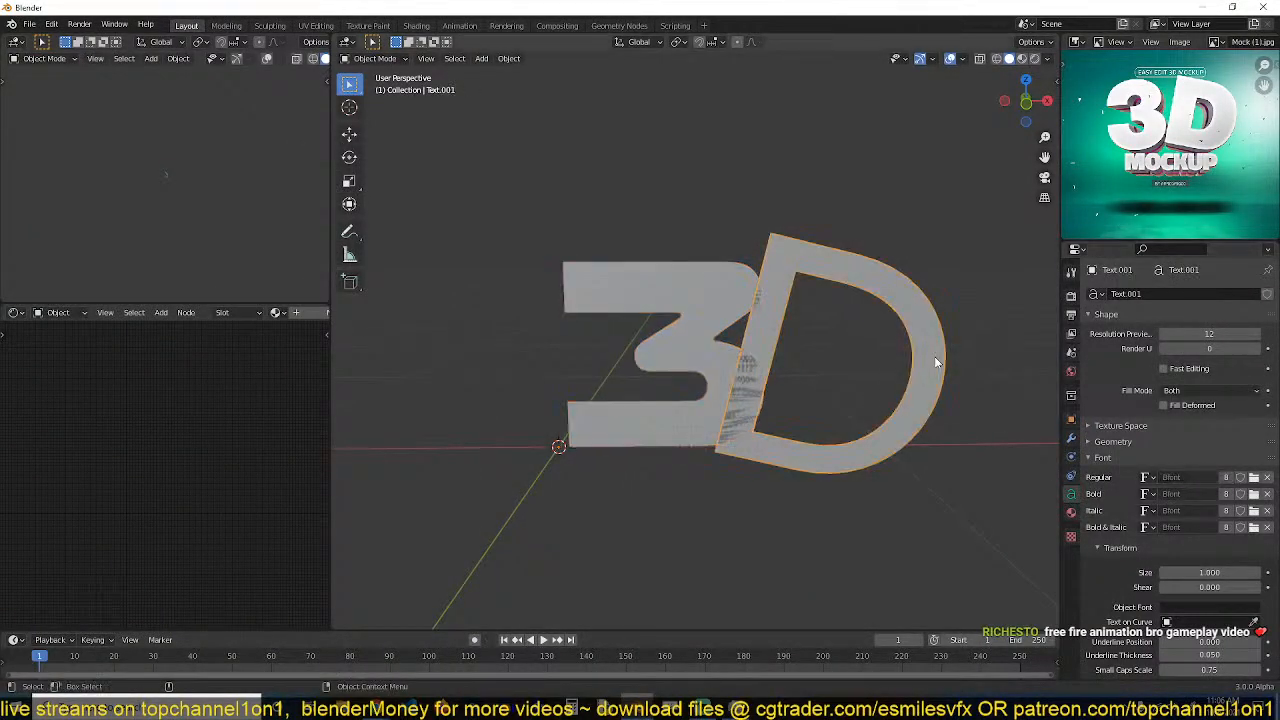
click(1148, 478)
click(1065, 517)
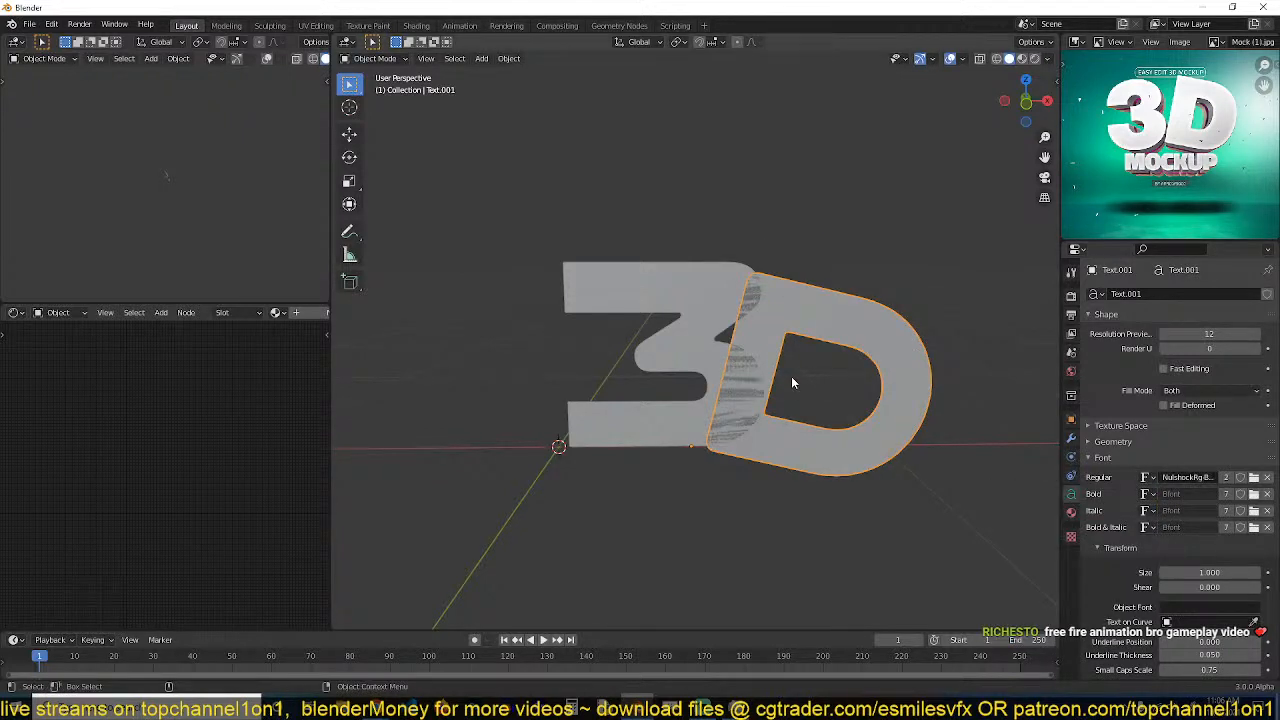
key(KP_1)
key(g)
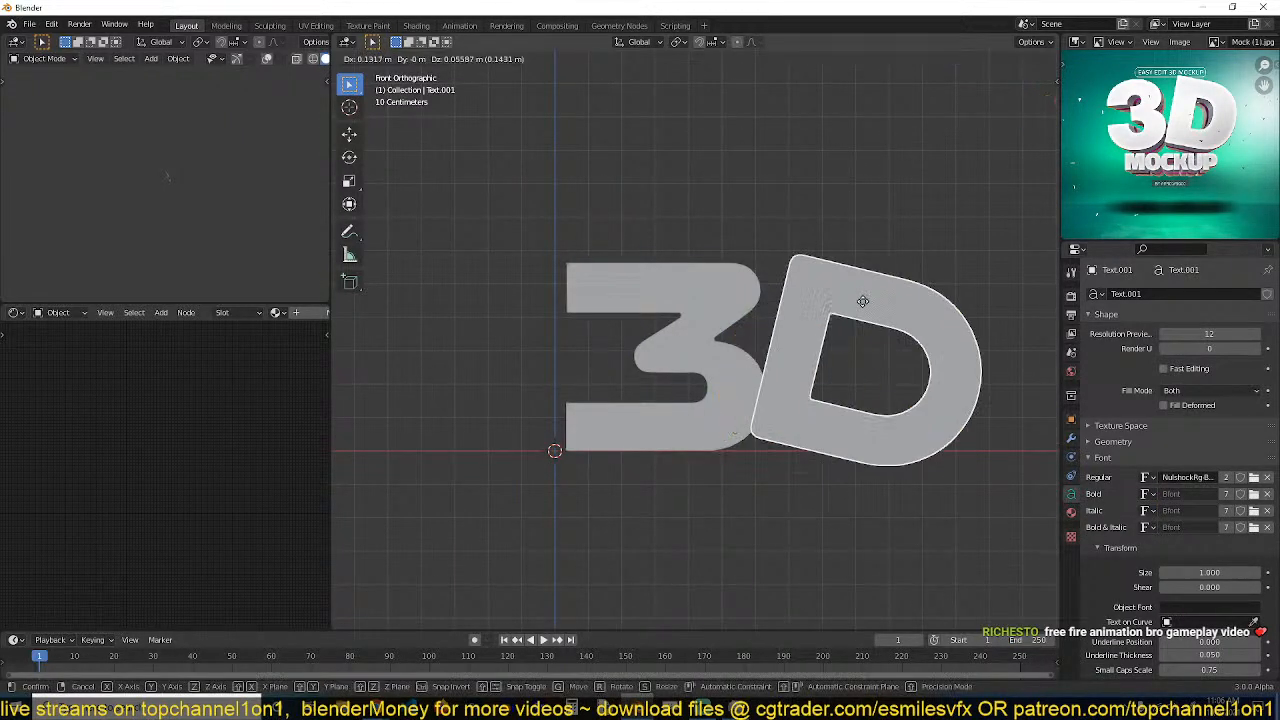
click(878, 316)
Reposition the camera and pull it back along the Y axis until both letters fit inside its frame.
key(KP_0)
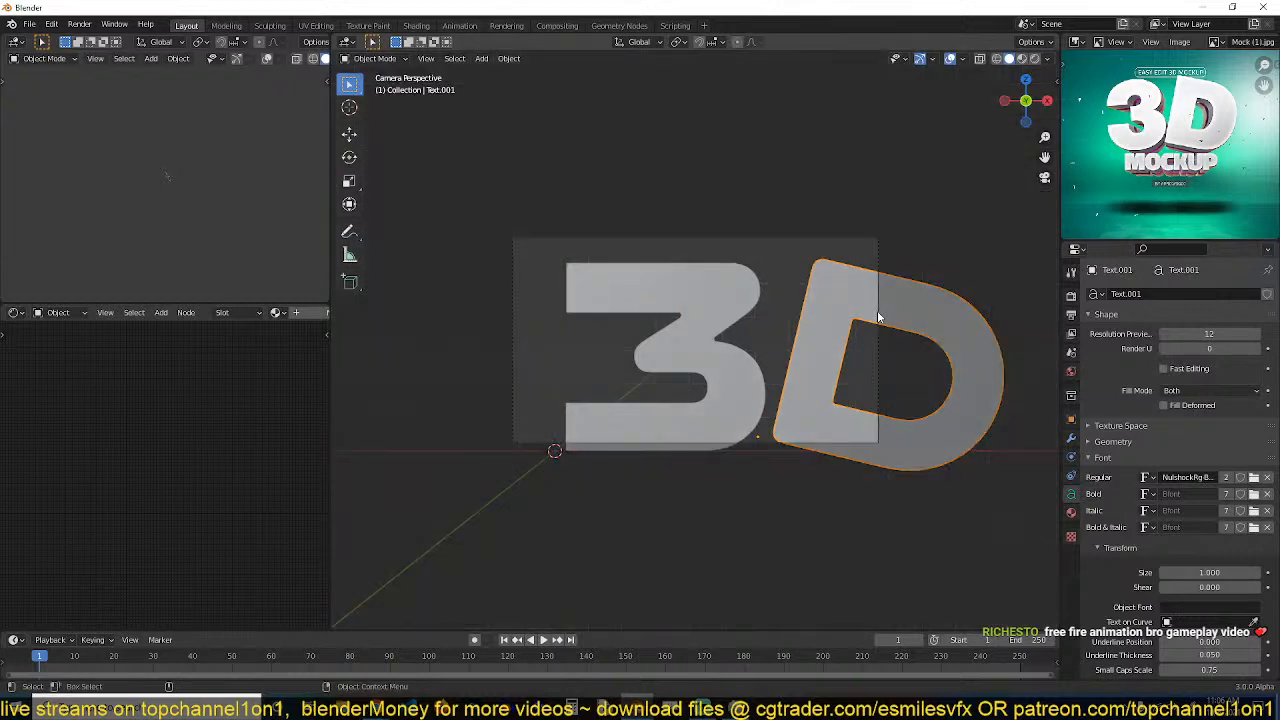
click(834, 240)
key(g)
click(771, 290)
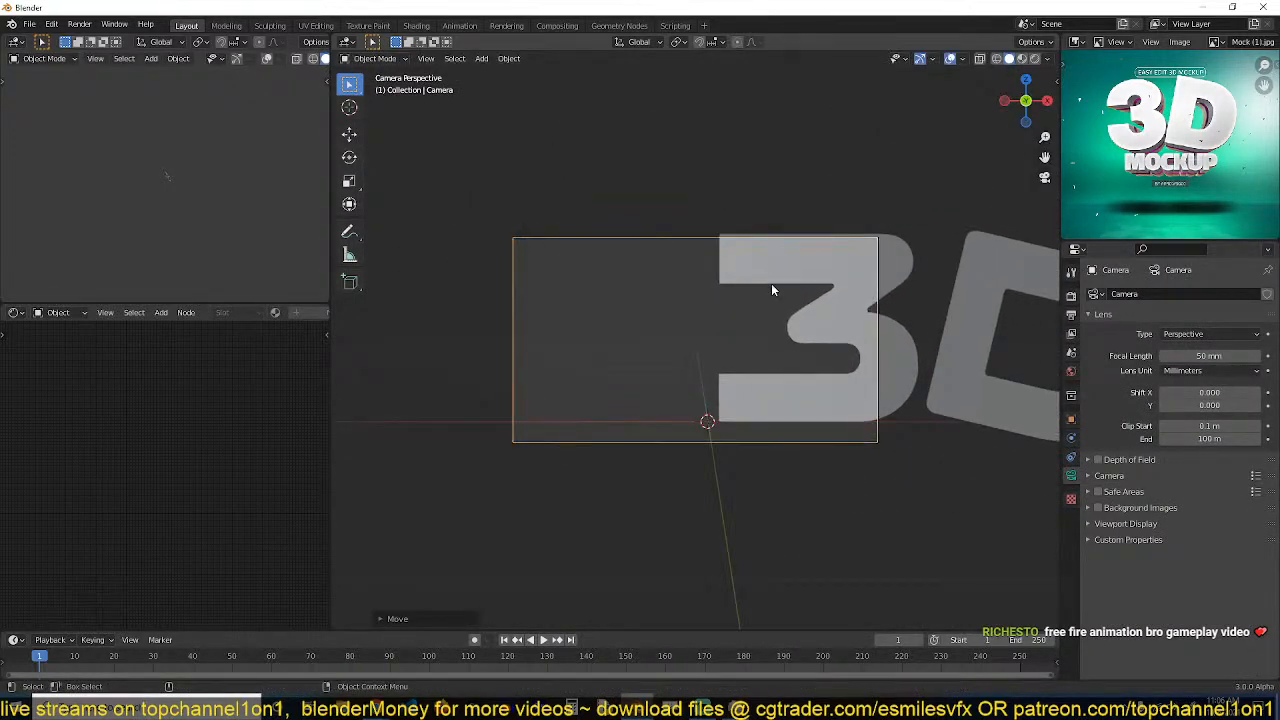
key(g)
key(z)
key(y)
click(730, 269)
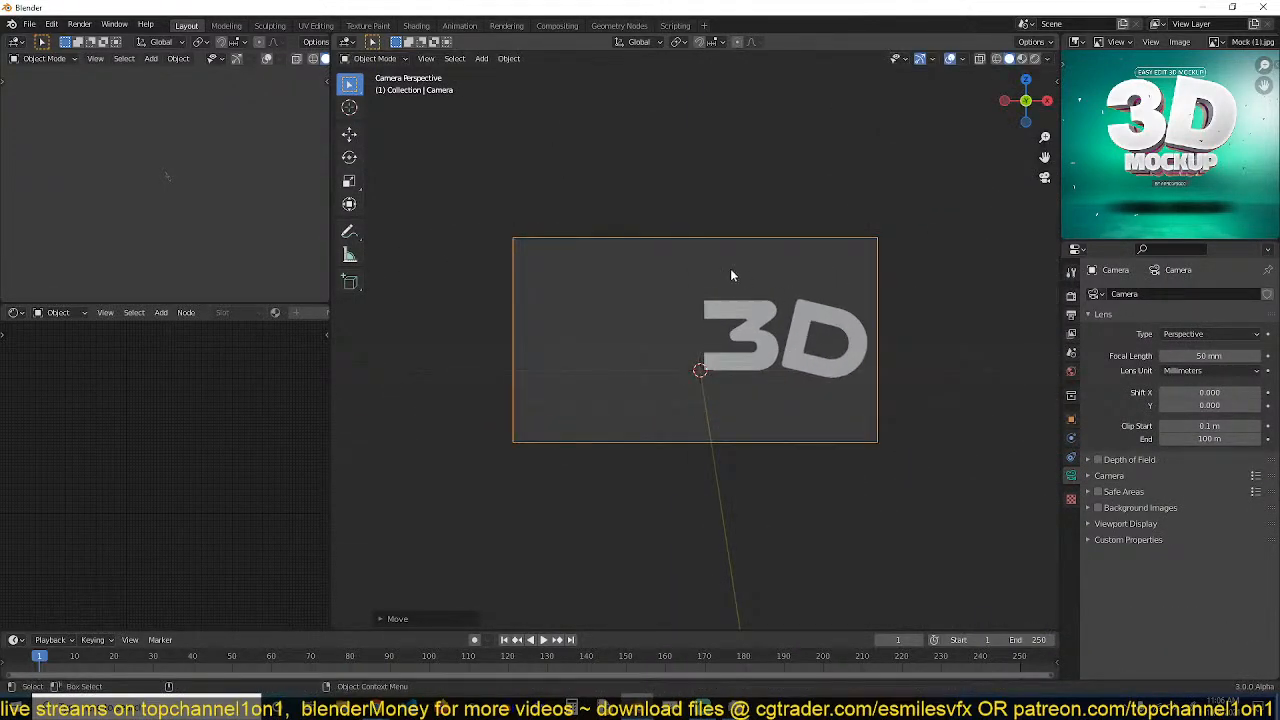
Select the 3 and the D together and move them into the upper middle of the camera frame.
drag(731, 271, 832, 382)
key(g)
click(697, 340)
scroll(763, 330, up, 3)
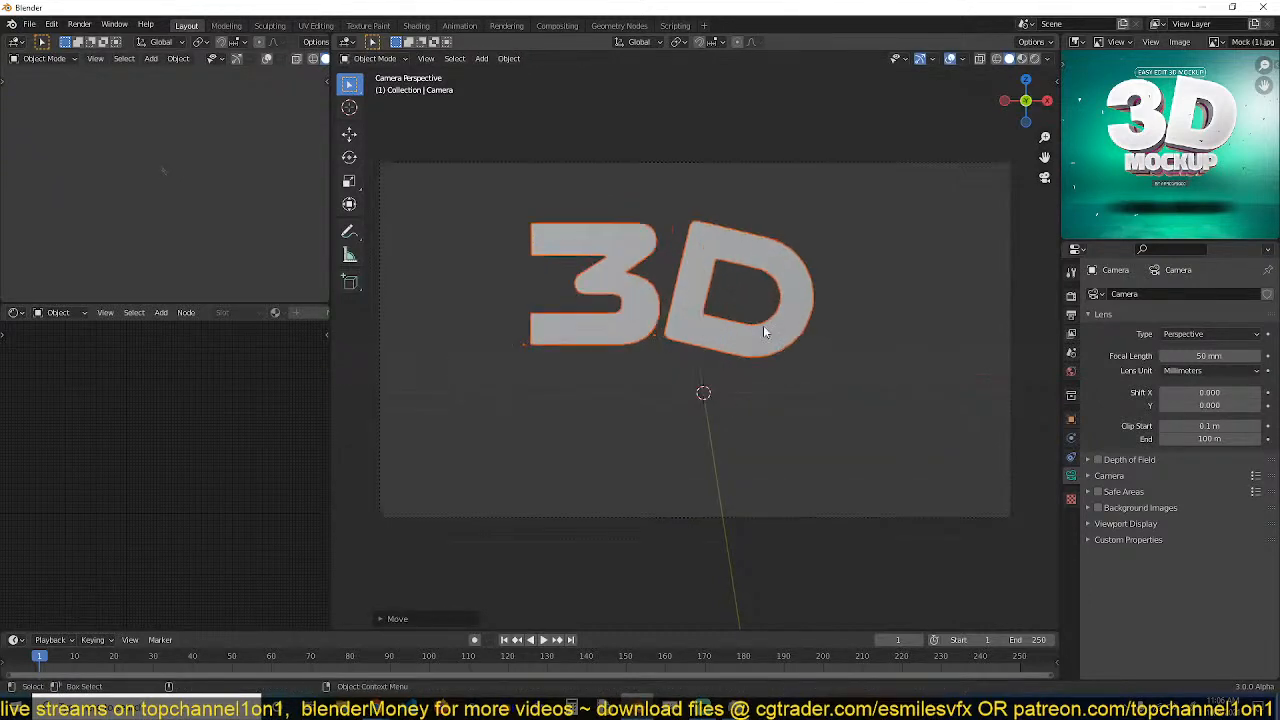
Show the camera view in the smaller viewport and shift both letters along the X axis to centre them in the frame.
mouse_move(763, 330)
middle_down()
mouse_move(546, 370)
mouse_move(712, 367)
mouse_move(765, 321)
middle_up()
click(765, 321)
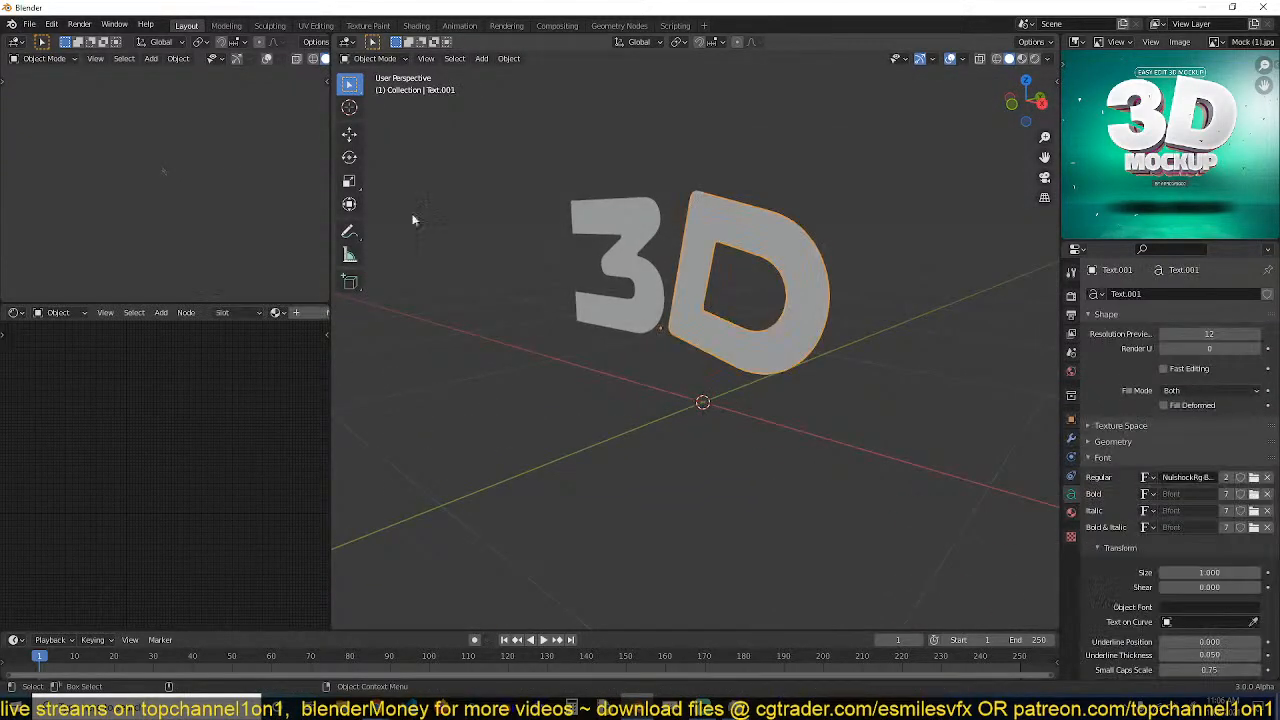
scroll(224, 168, up, 8)
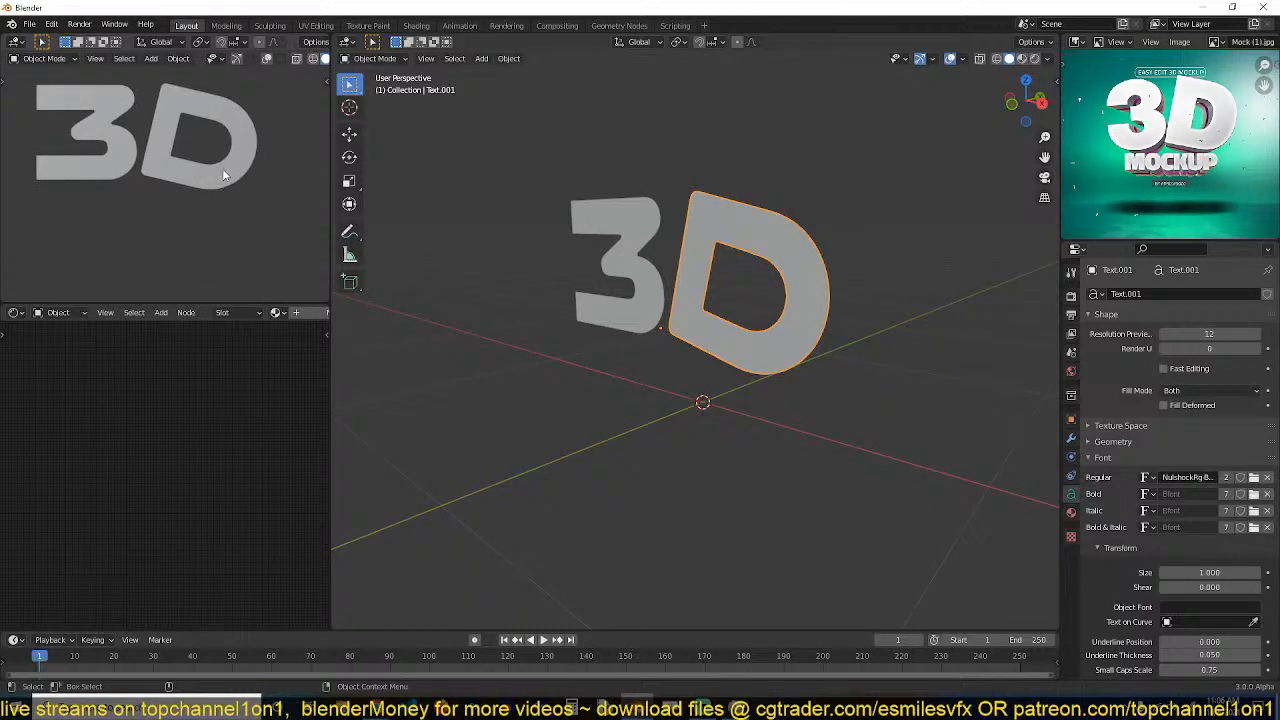
key(KP_0)
key(a)
key(KP_1)
key(g)
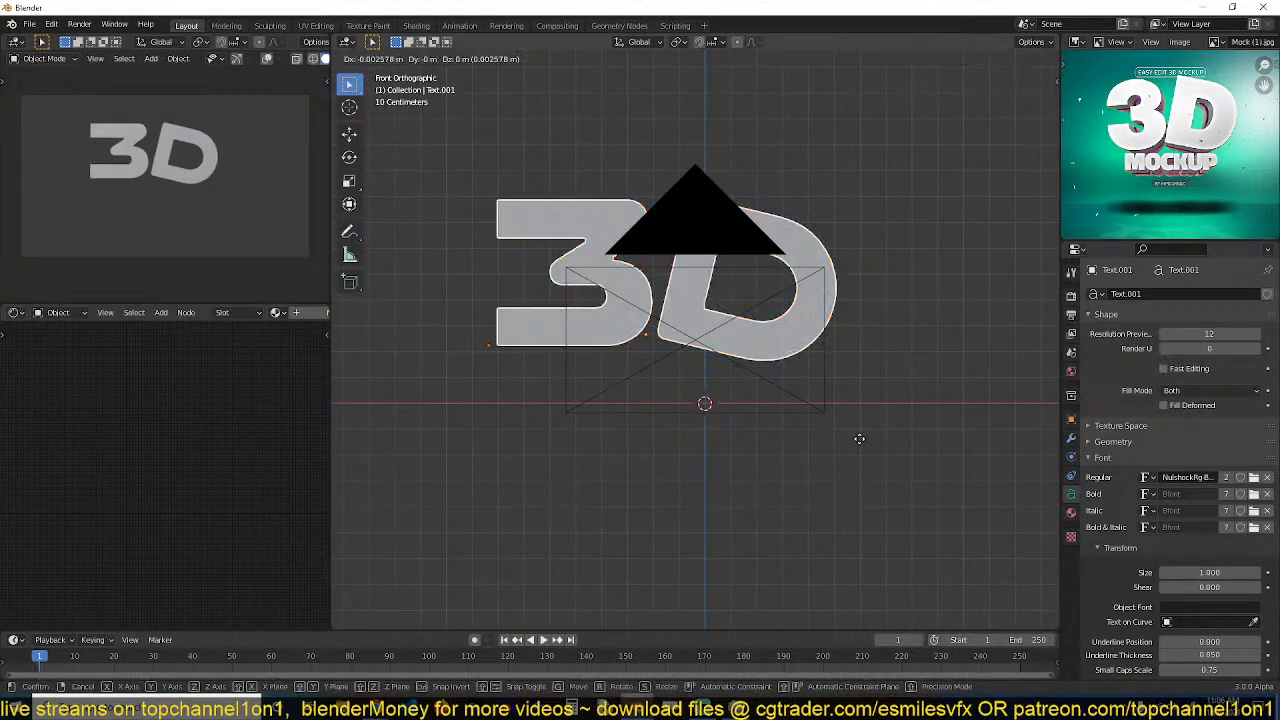
key(x)
click(880, 438)
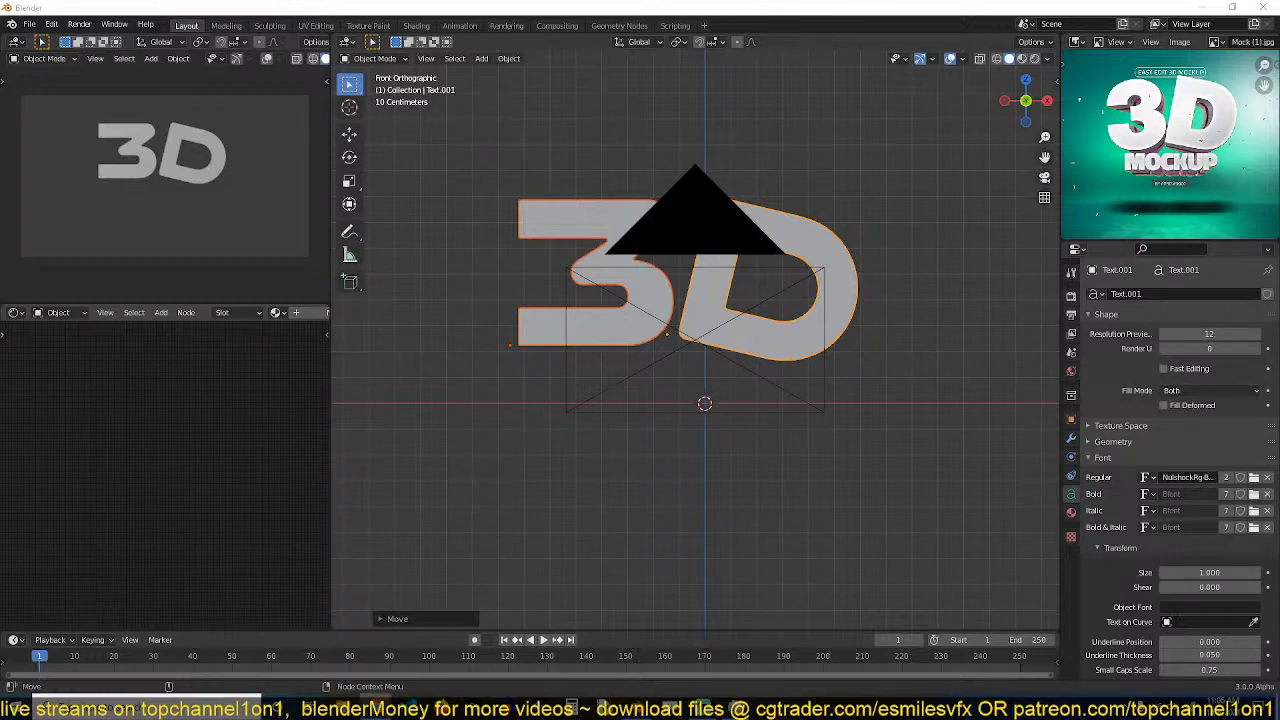
Switch to the Chrome browser and open the Google Fonts site, fonts.google.com.
key(alt+Tab)
text(fon)
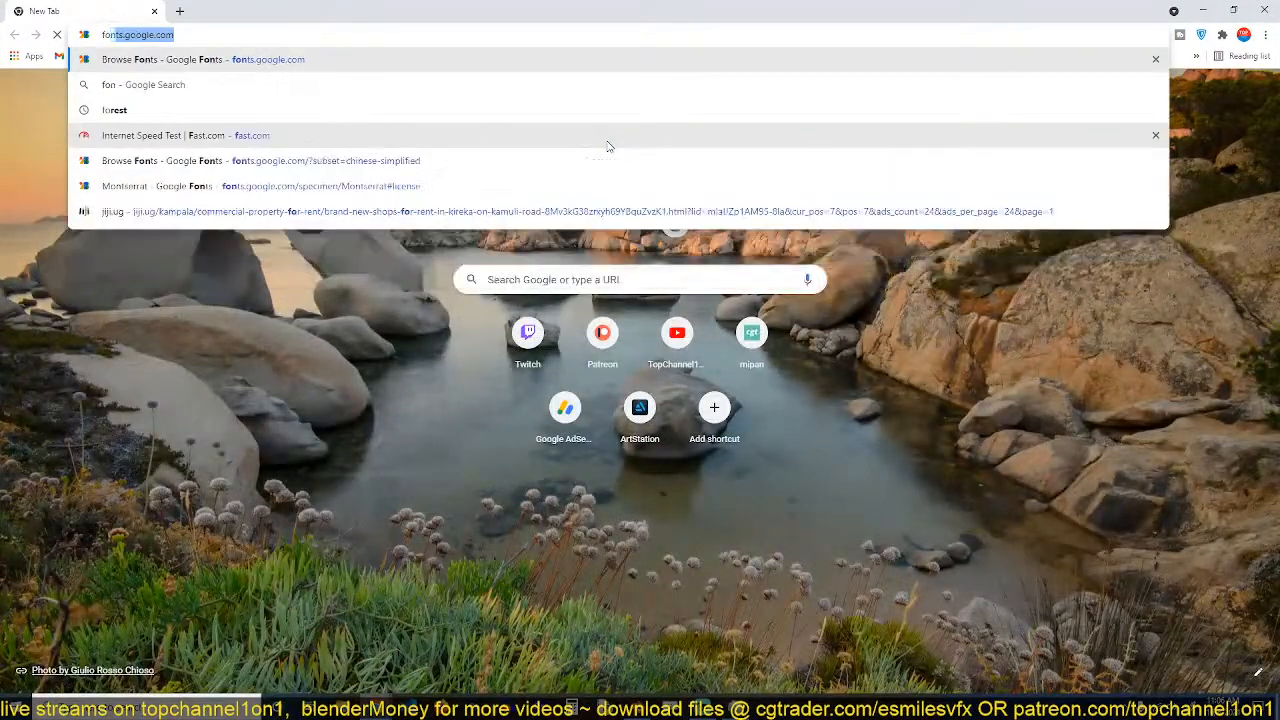
text(ts)
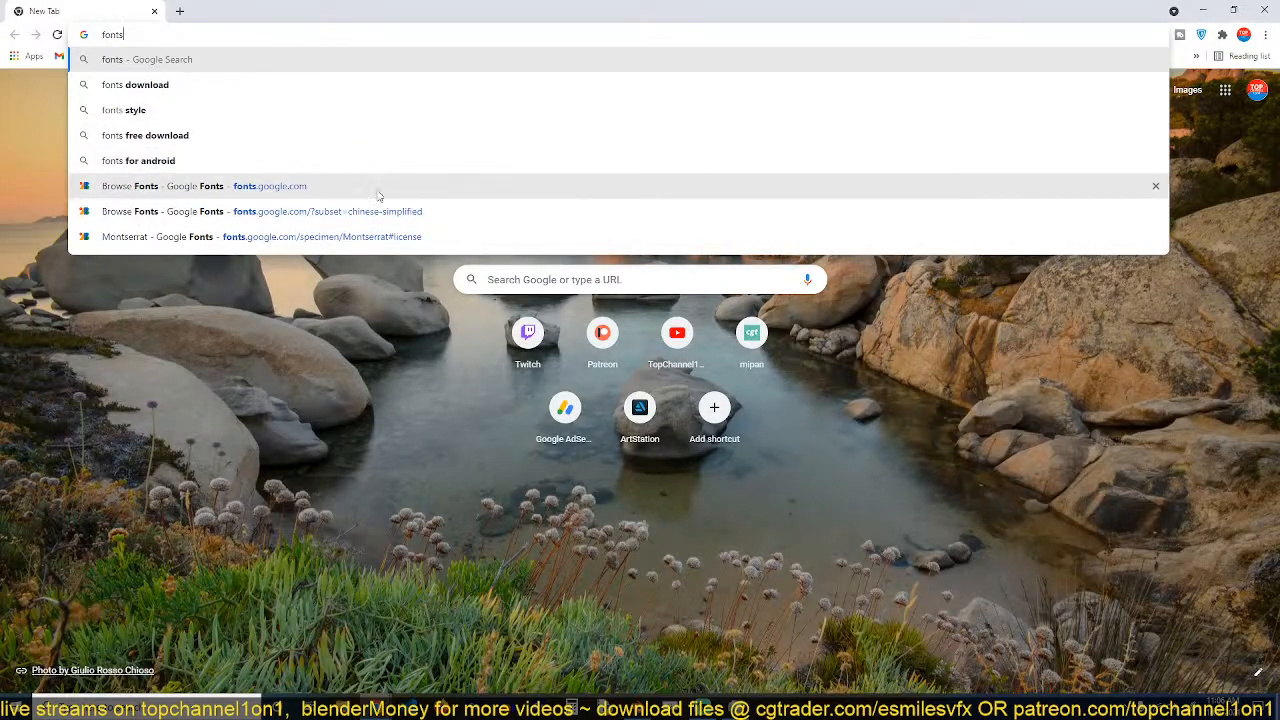
click(378, 194)
Search Google for free fonts in a new browser tab and open the 1001 Free Fonts site.
click(180, 11)
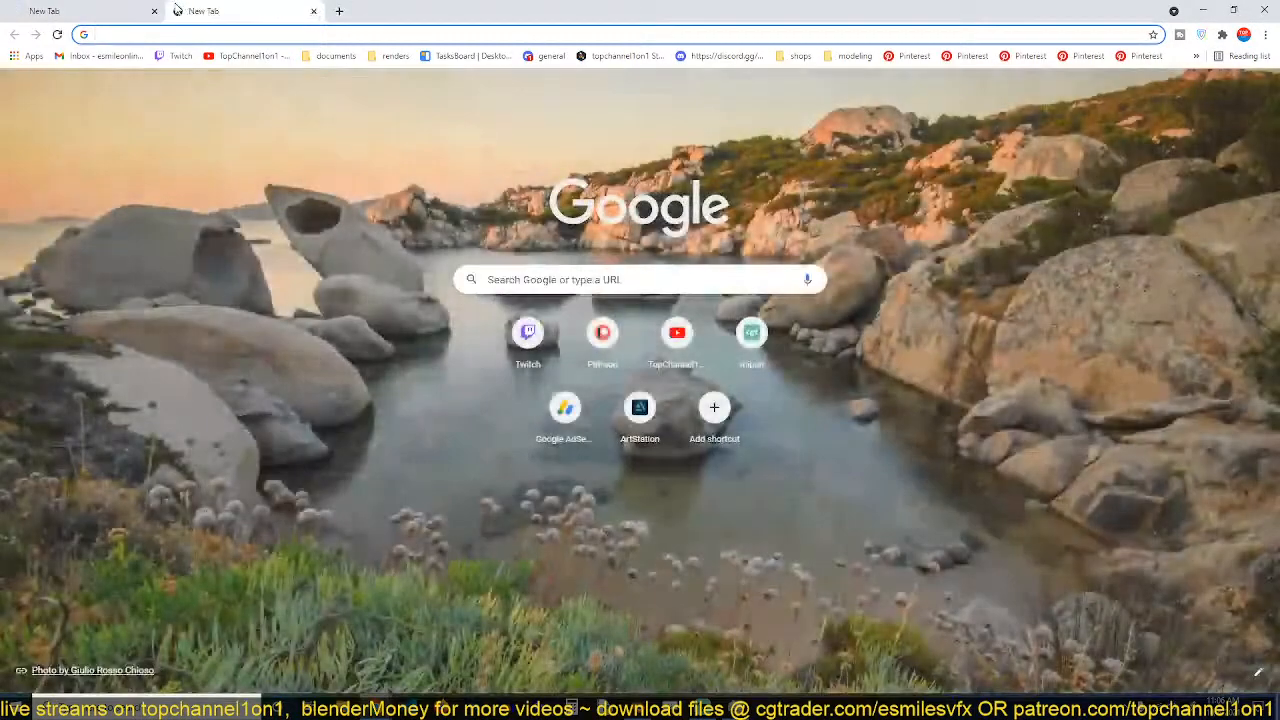
text(free fonts)
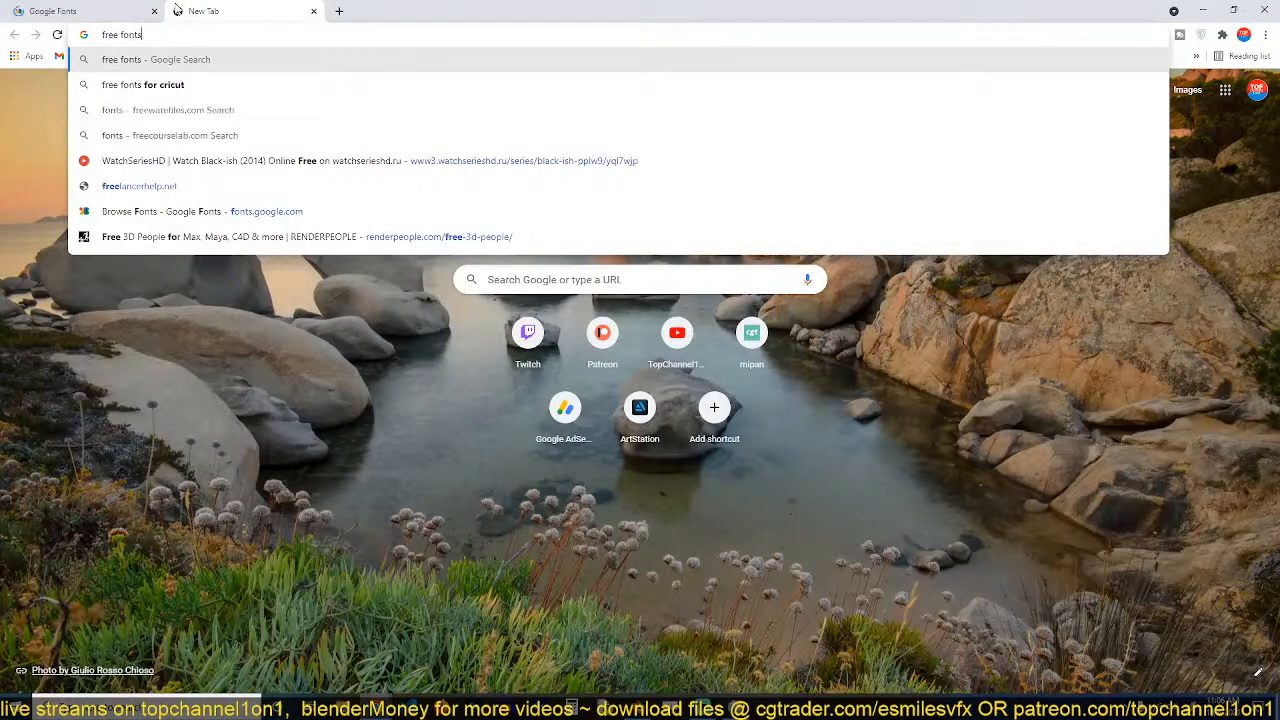
key(Return)
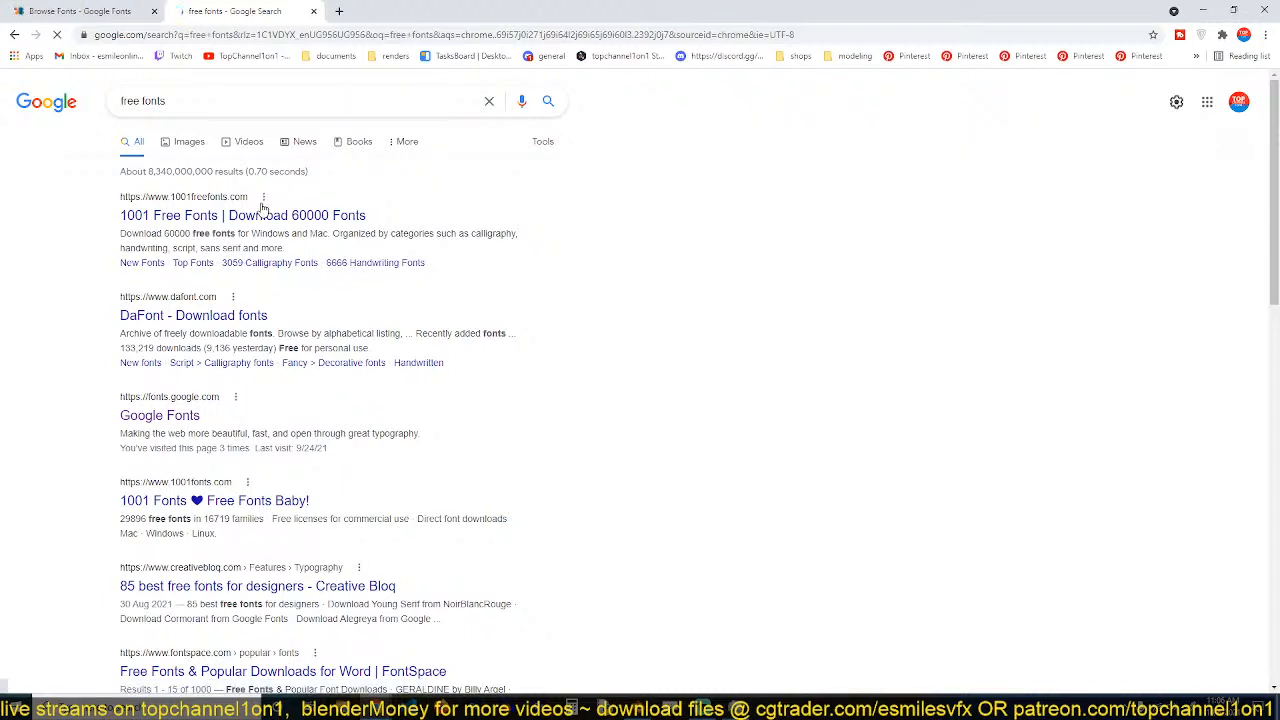
click(263, 212)
Return to Google Fonts and browse through its font families.
key(ctrl+shift+Tab)
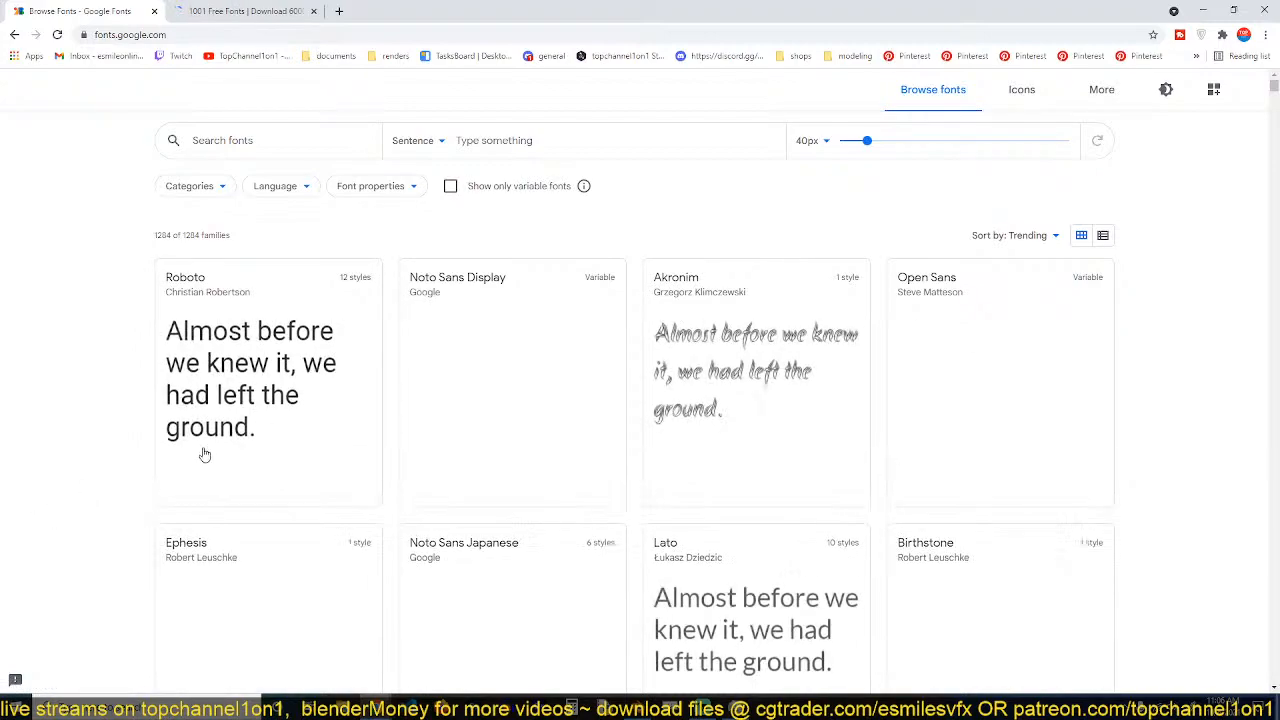
scroll(540, 505, down, 10)
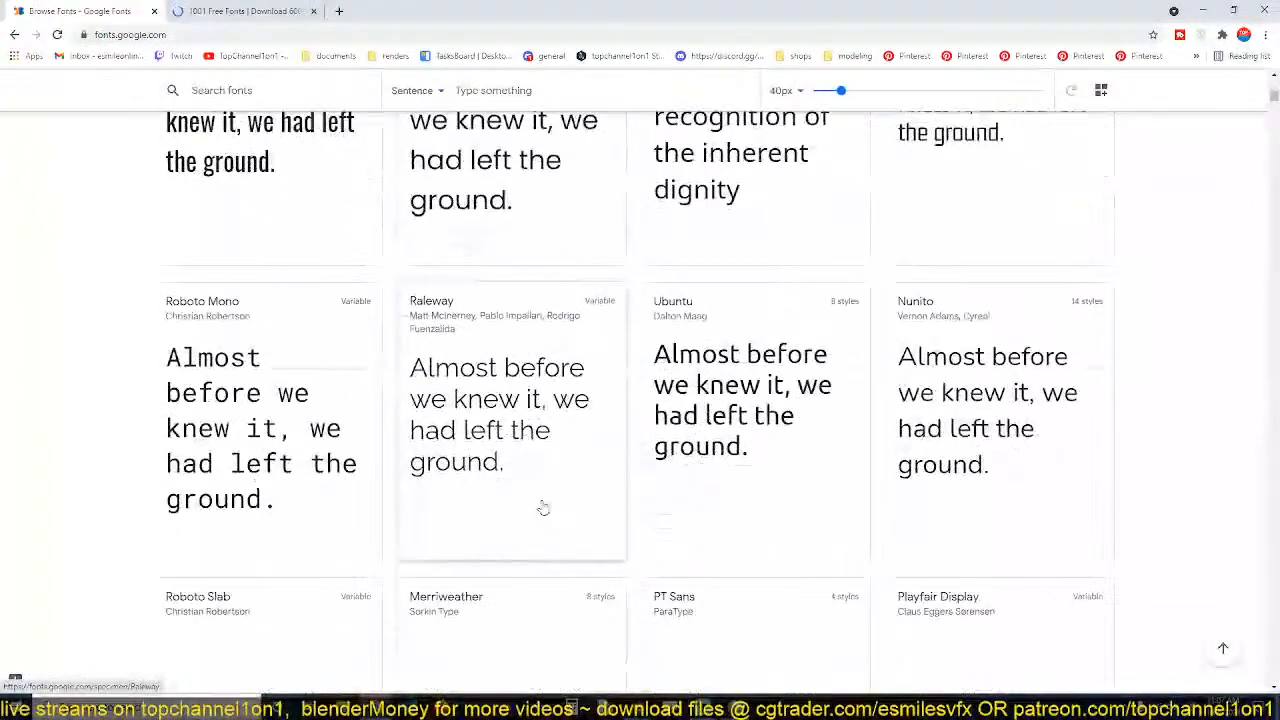
scroll(543, 508, down, 6)
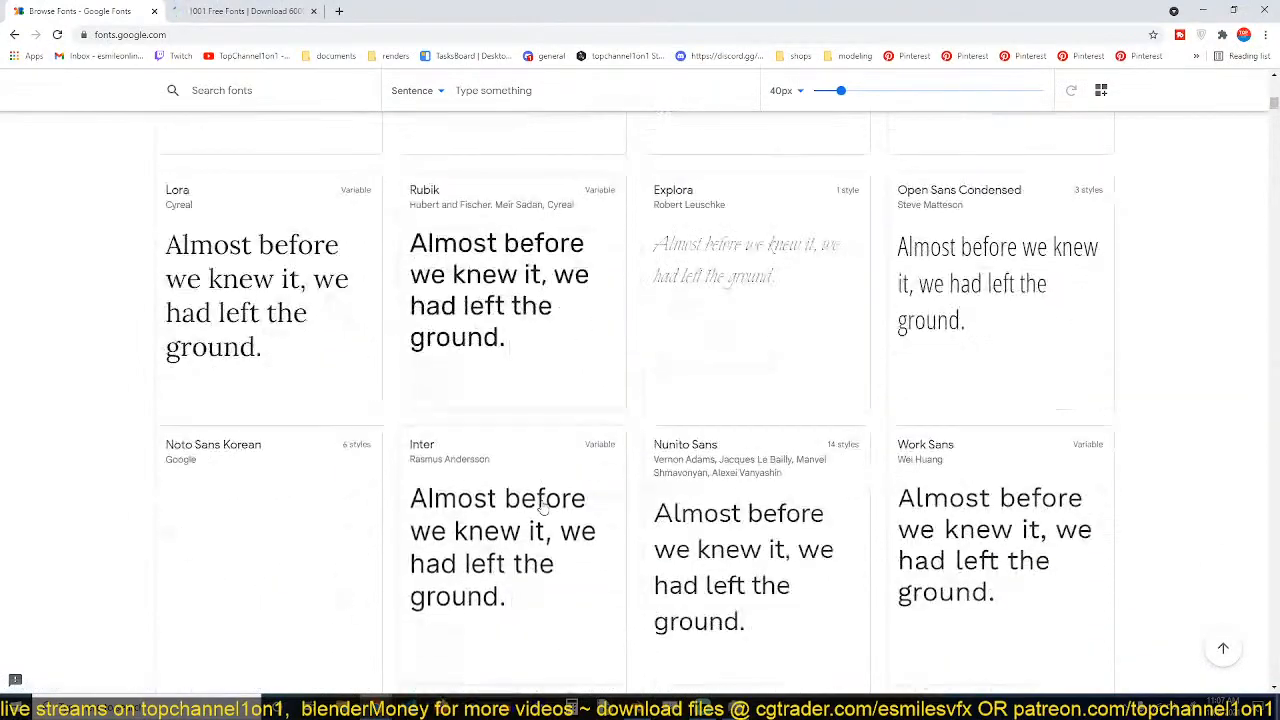
scroll(543, 508, down, 8)
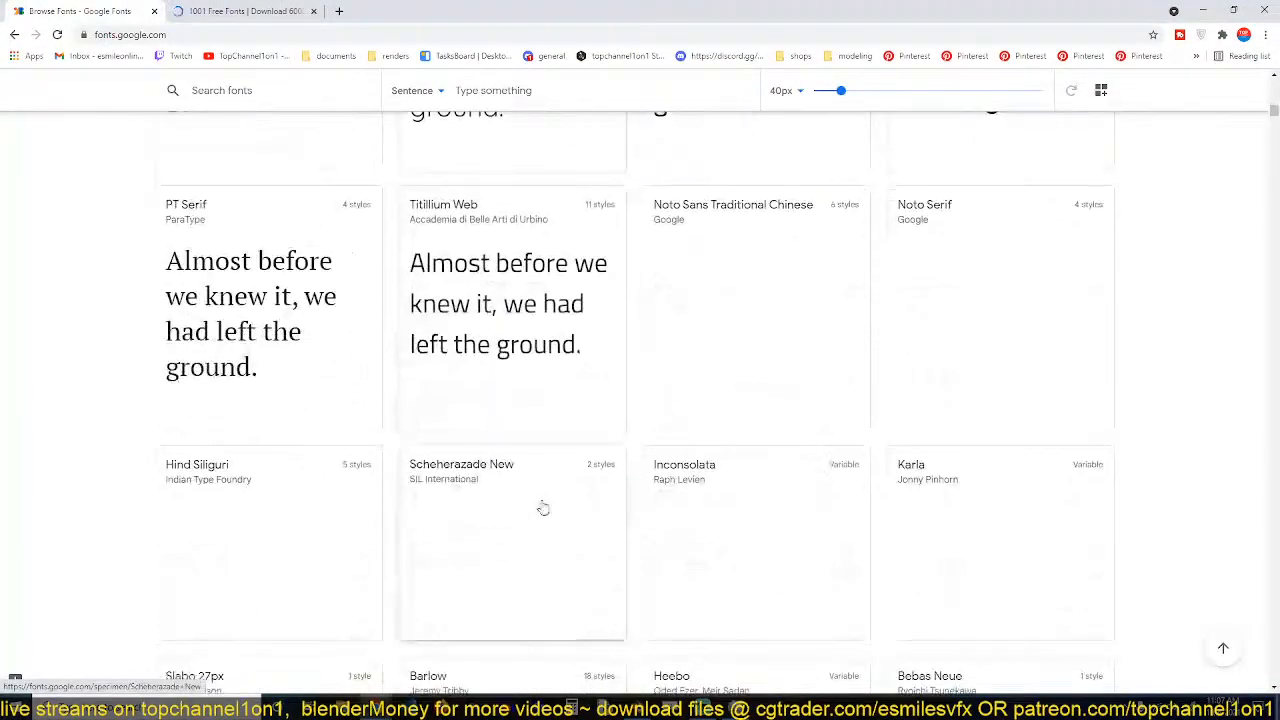
scroll(543, 508, down, 3)
Open the blenderandbeyond.com website in a new browser tab.
click(339, 11)
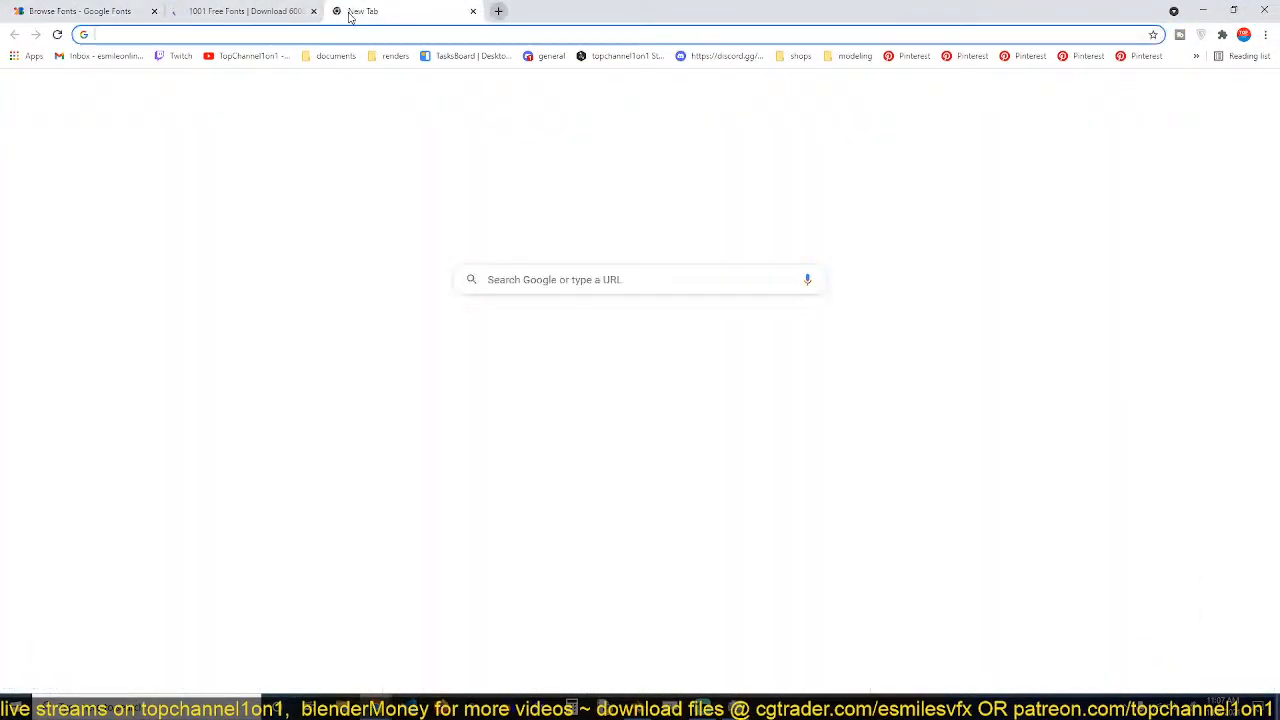
text(bl)
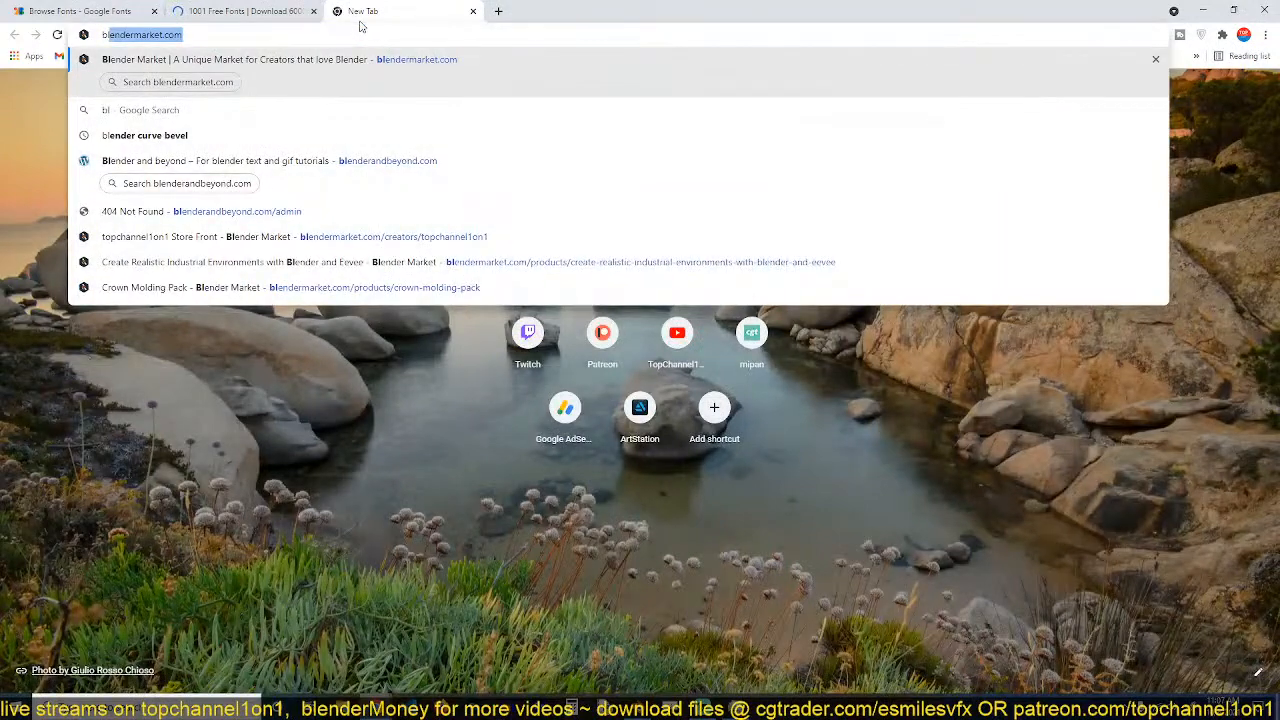
text(en)
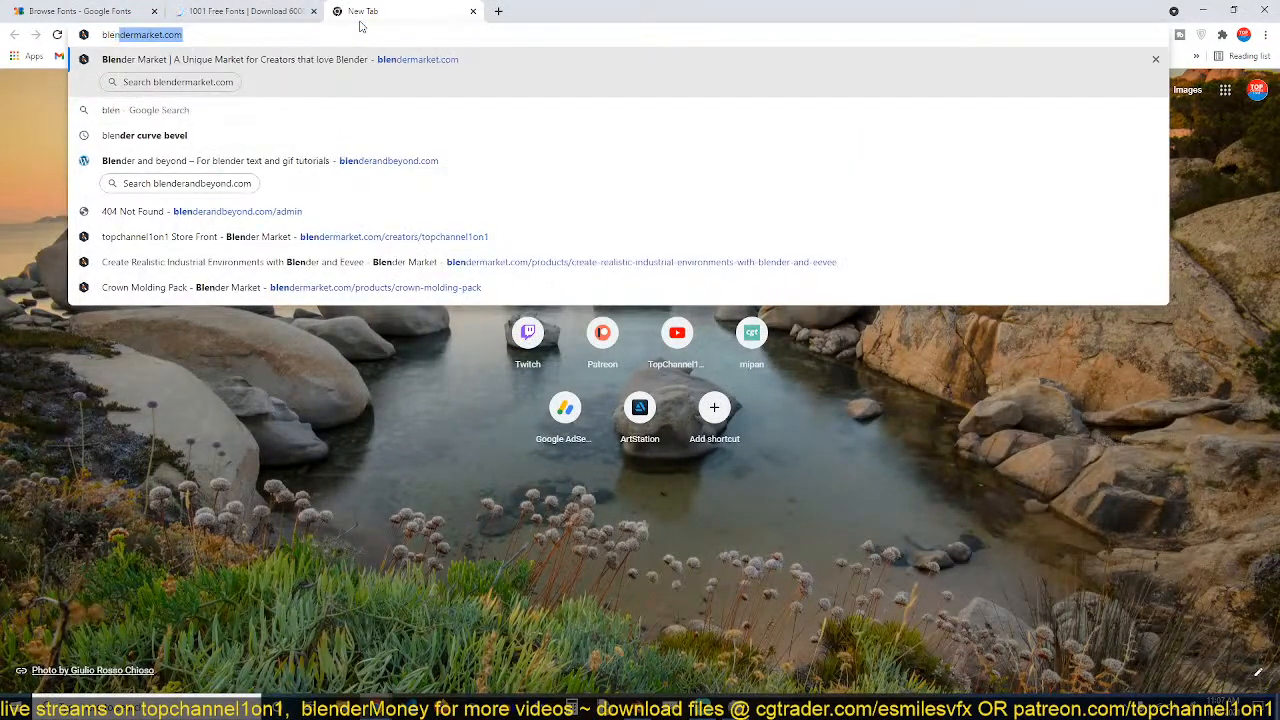
text(derand)
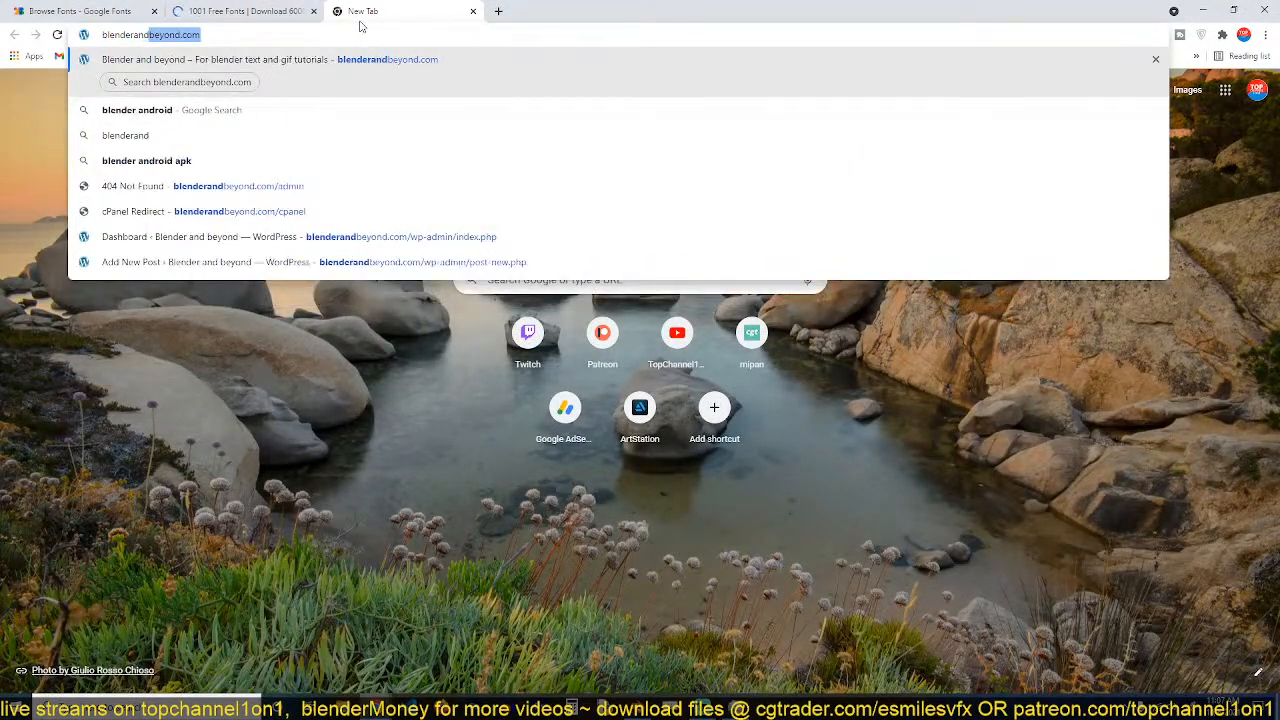
key(Return)
click(243, 37)
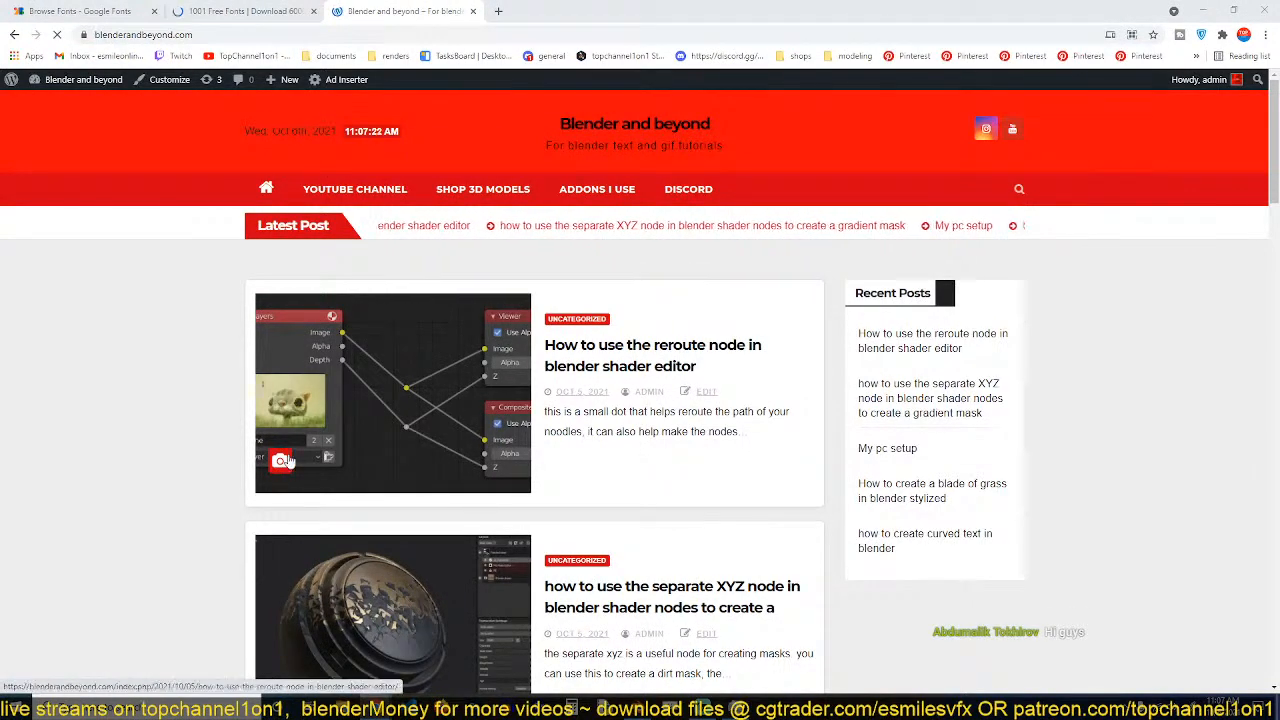
Browse the tutorial posts listed on the Blender and beyond home page.
scroll(302, 475, down, 3)
scroll(298, 480, down, 11)
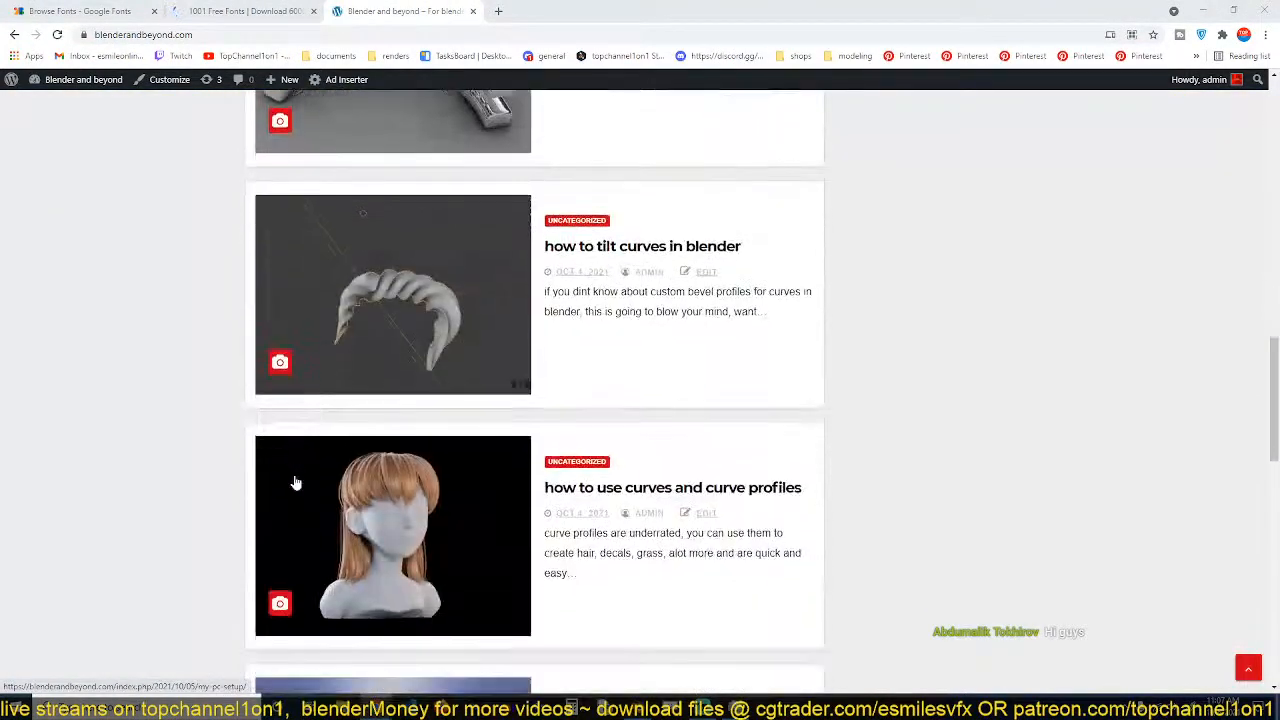
scroll(295, 483, down, 3)
scroll(295, 483, up, 15)
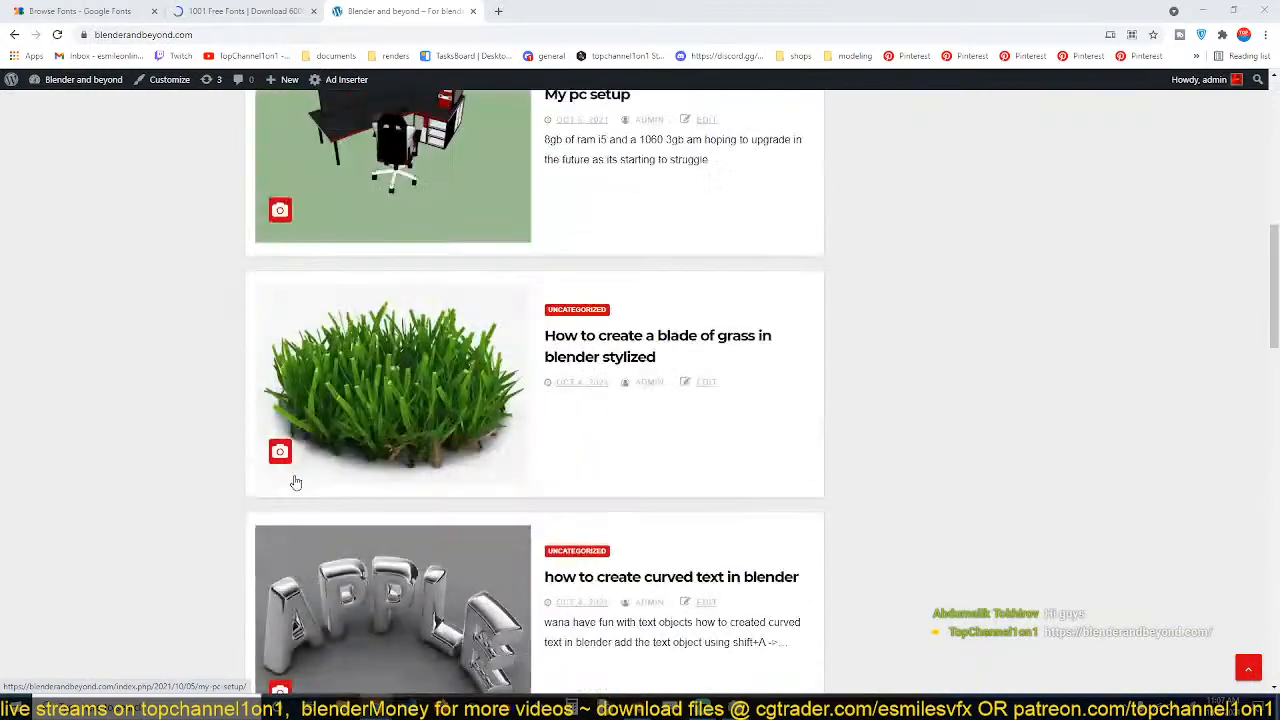
scroll(295, 483, up, 3)
scroll(295, 483, down, 6)
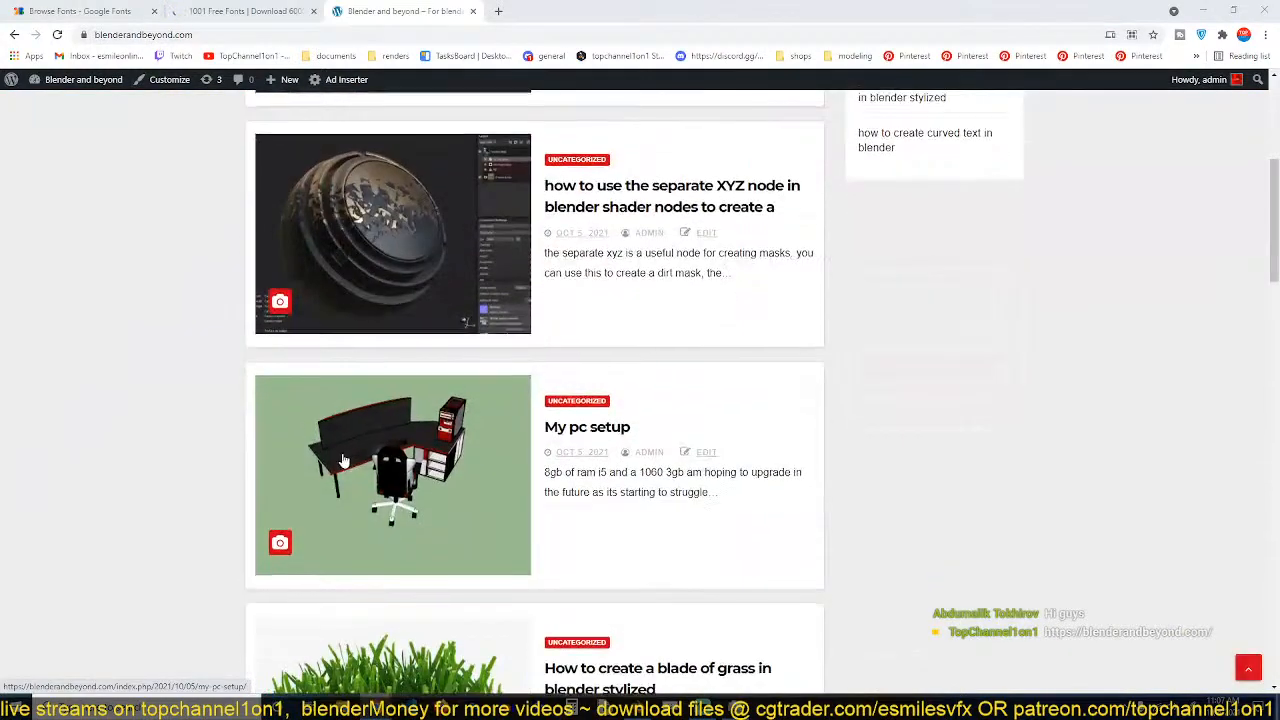
scroll(306, 288, up, 3)
scroll(306, 288, up, 3)
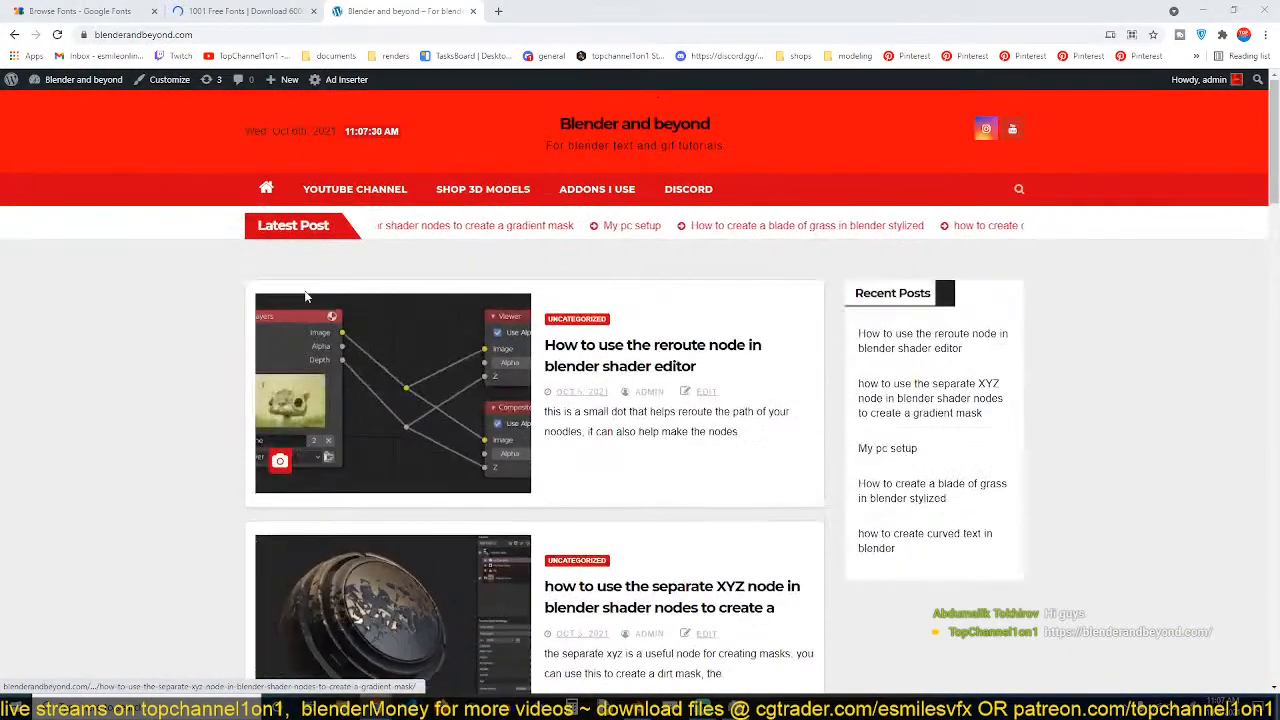
scroll(318, 305, down, 3)
scroll(318, 305, up, 3)
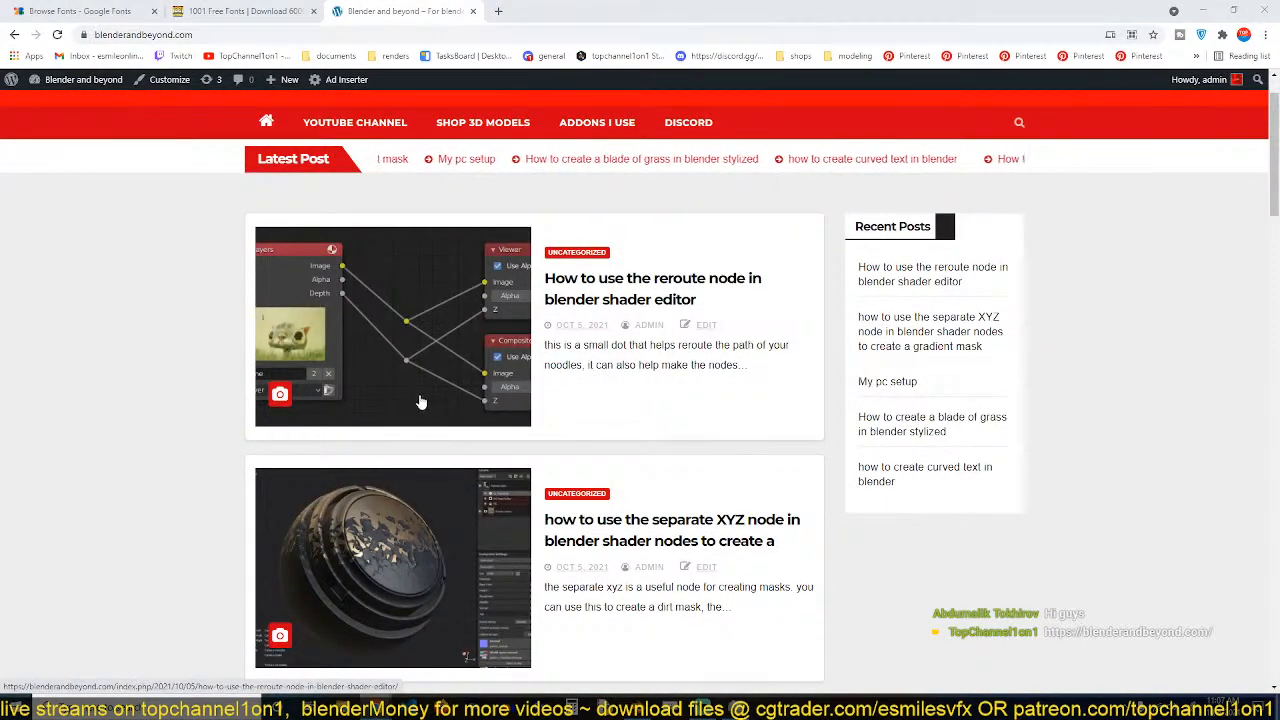
scroll(404, 403, down, 8)
scroll(361, 481, down, 2)
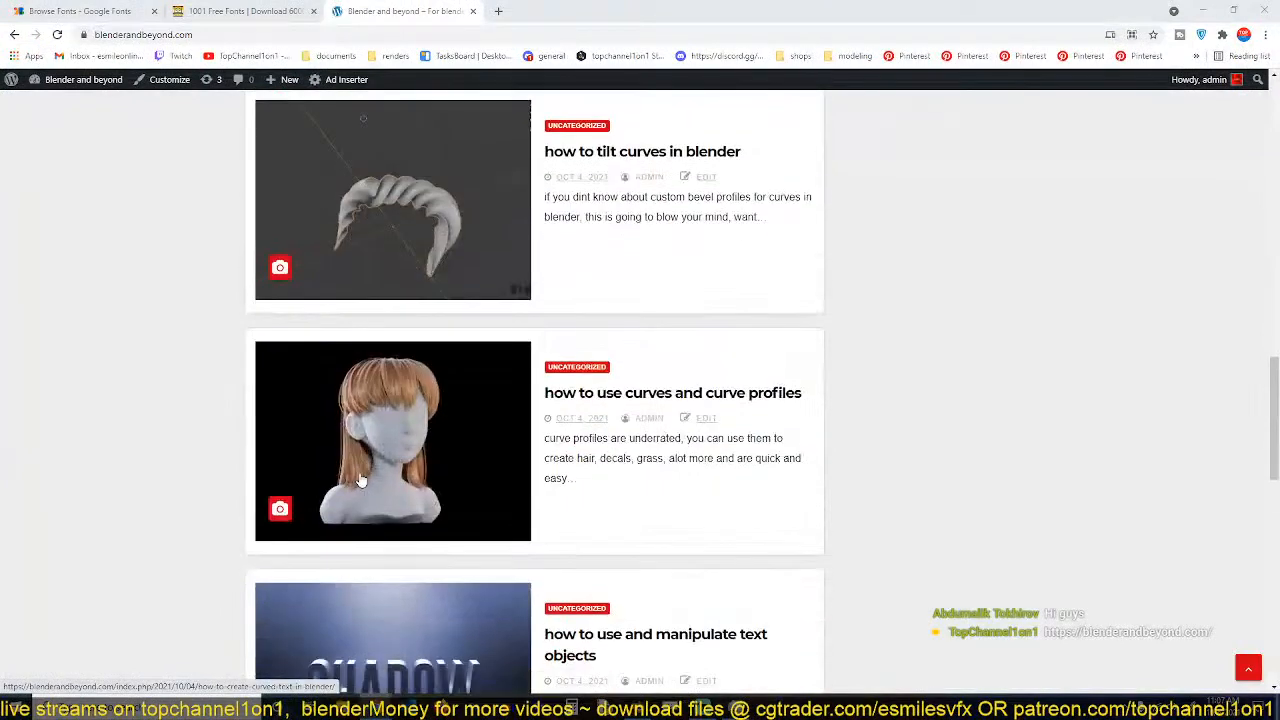
Open the post "how to tilt curves in blender" and examine its images and instructions.
click(499, 149)
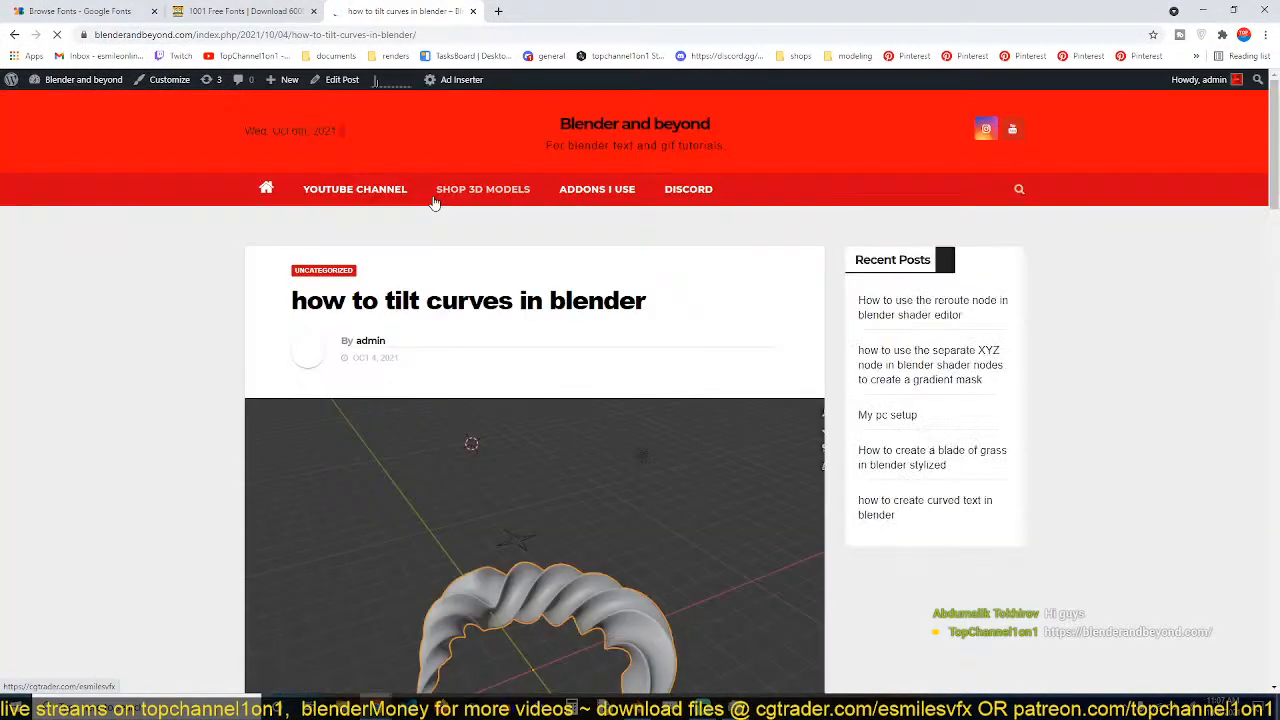
scroll(276, 377, down, 3)
scroll(276, 377, up, 1)
scroll(300, 380, down, 4)
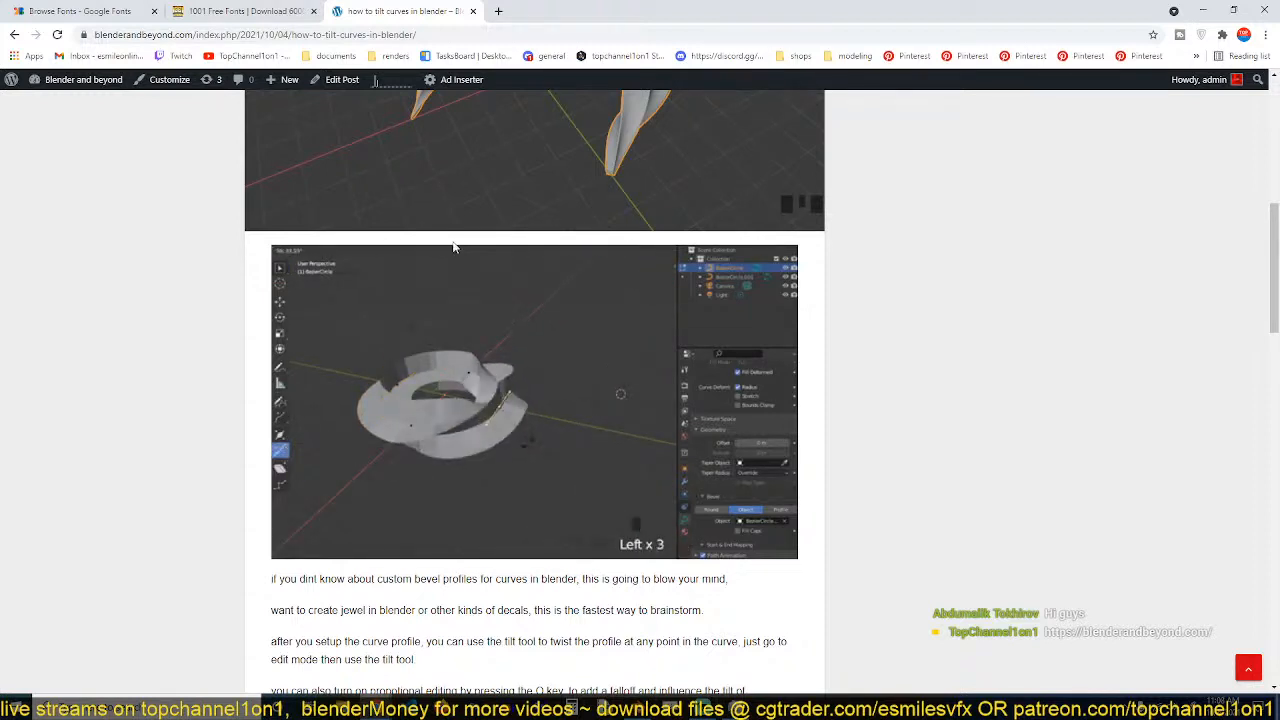
scroll(680, 454, down, 2)
scroll(314, 337, down, 5)
scroll(383, 206, up, 4)
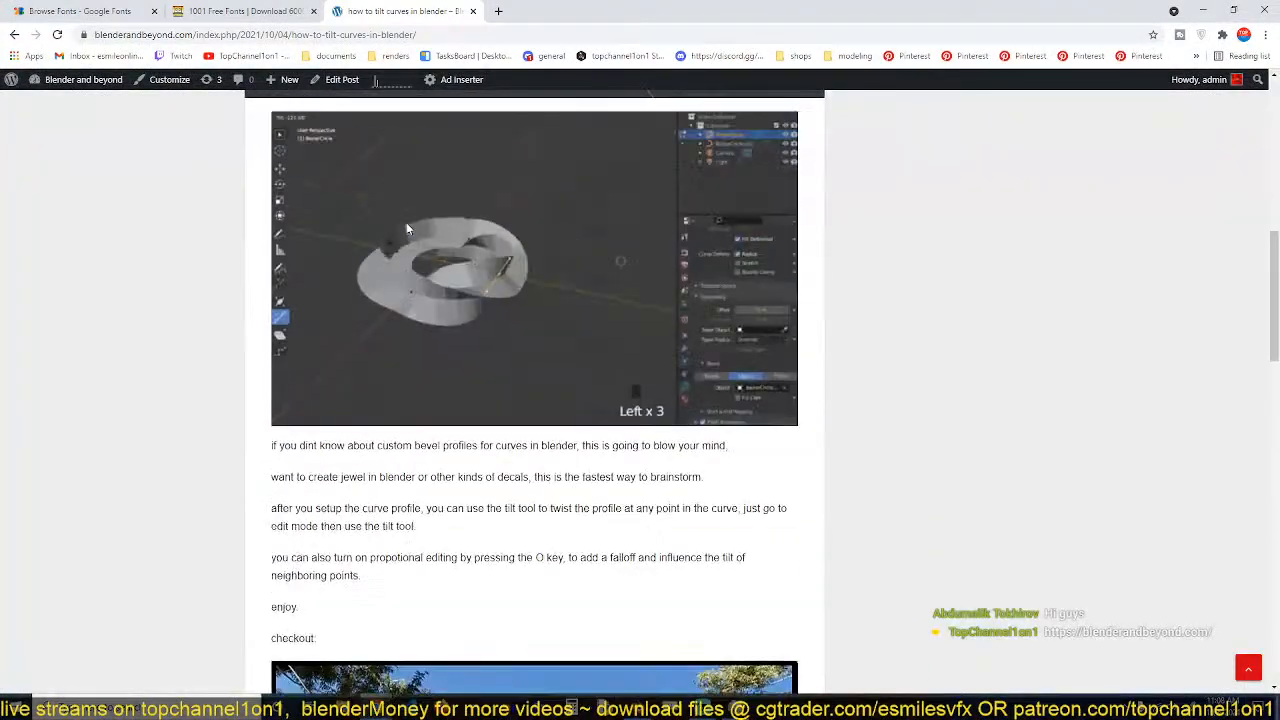
scroll(580, 286, up, 3)
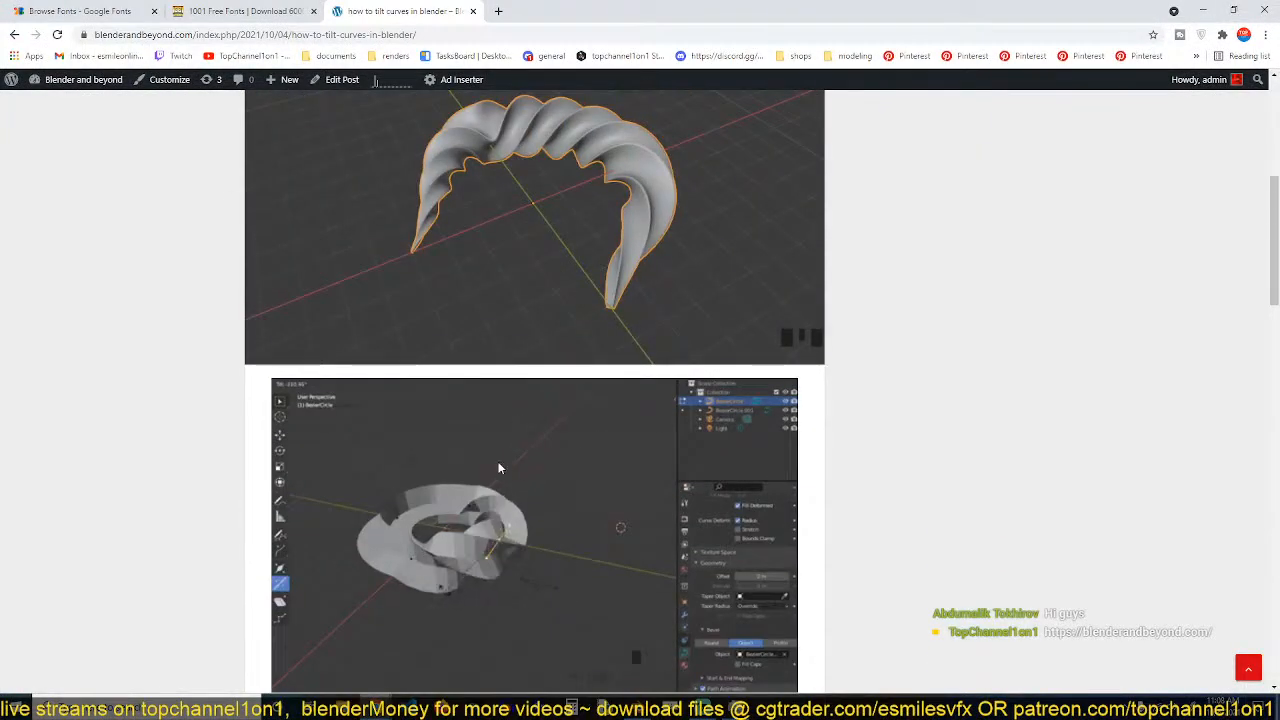
scroll(558, 454, down, 3)
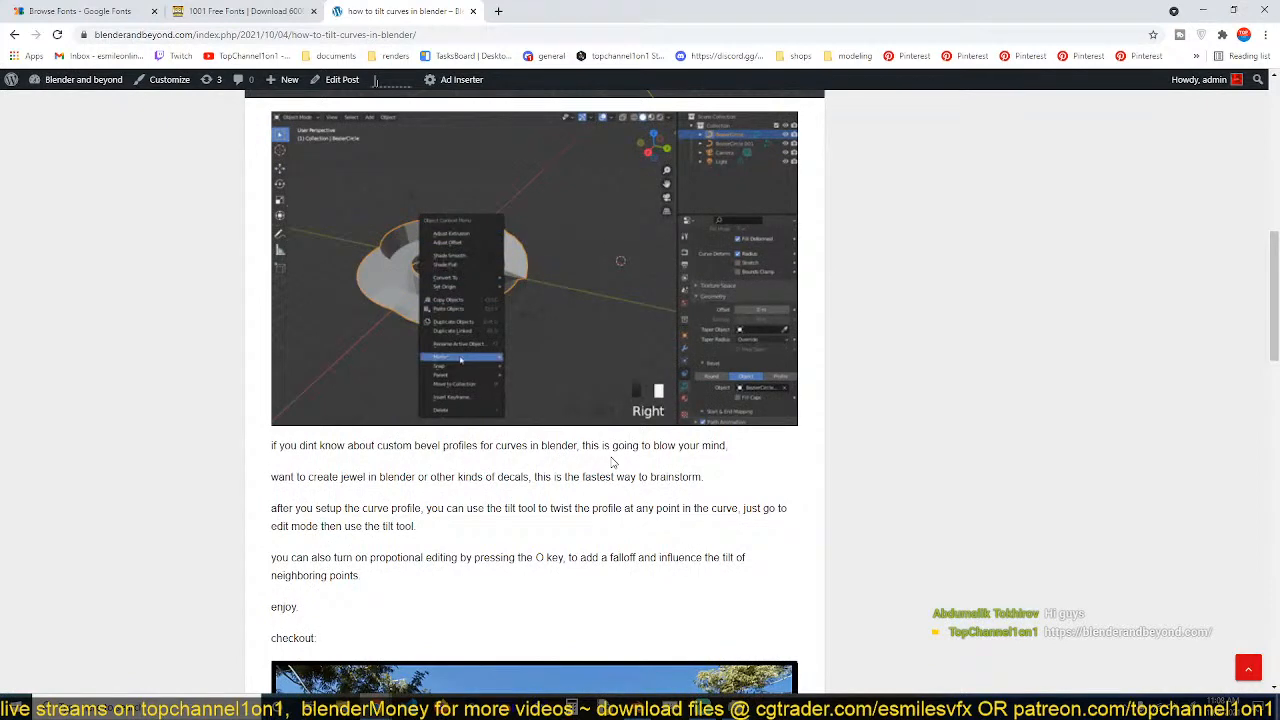
Close the blog tab, browse more Google Fonts families and open the Lobster font page.
click(473, 11)
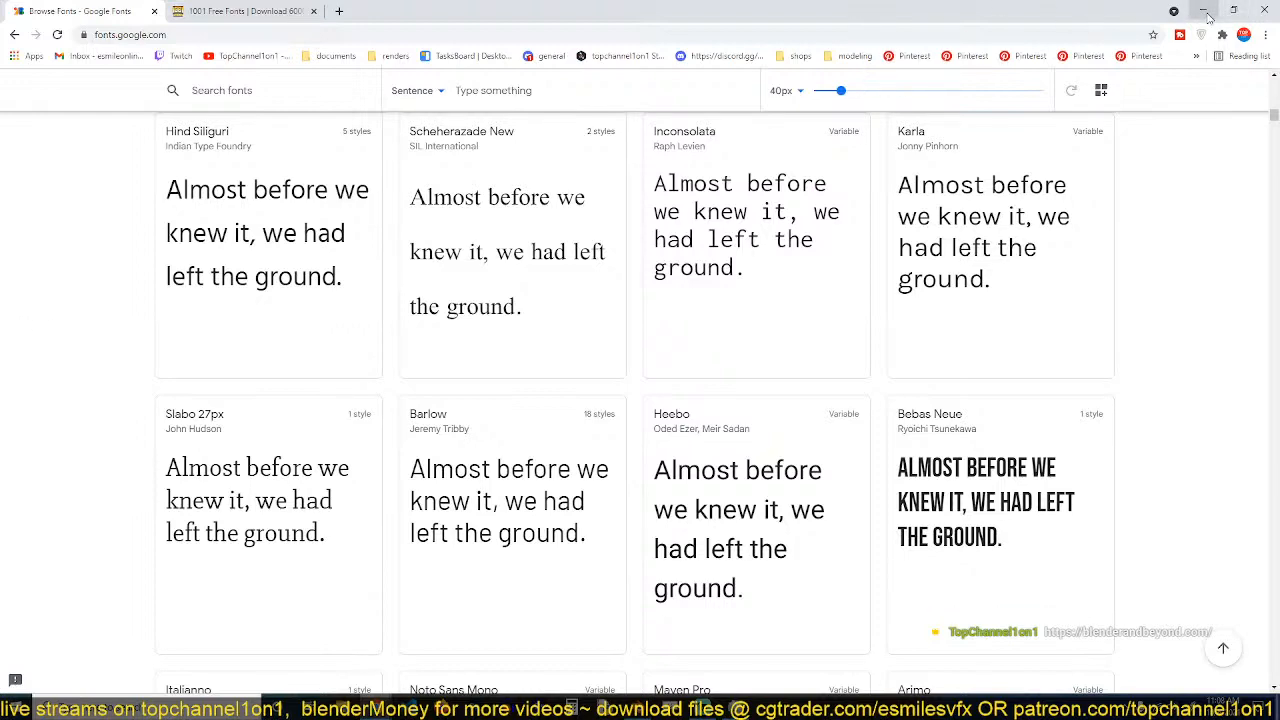
scroll(922, 402, down, 12)
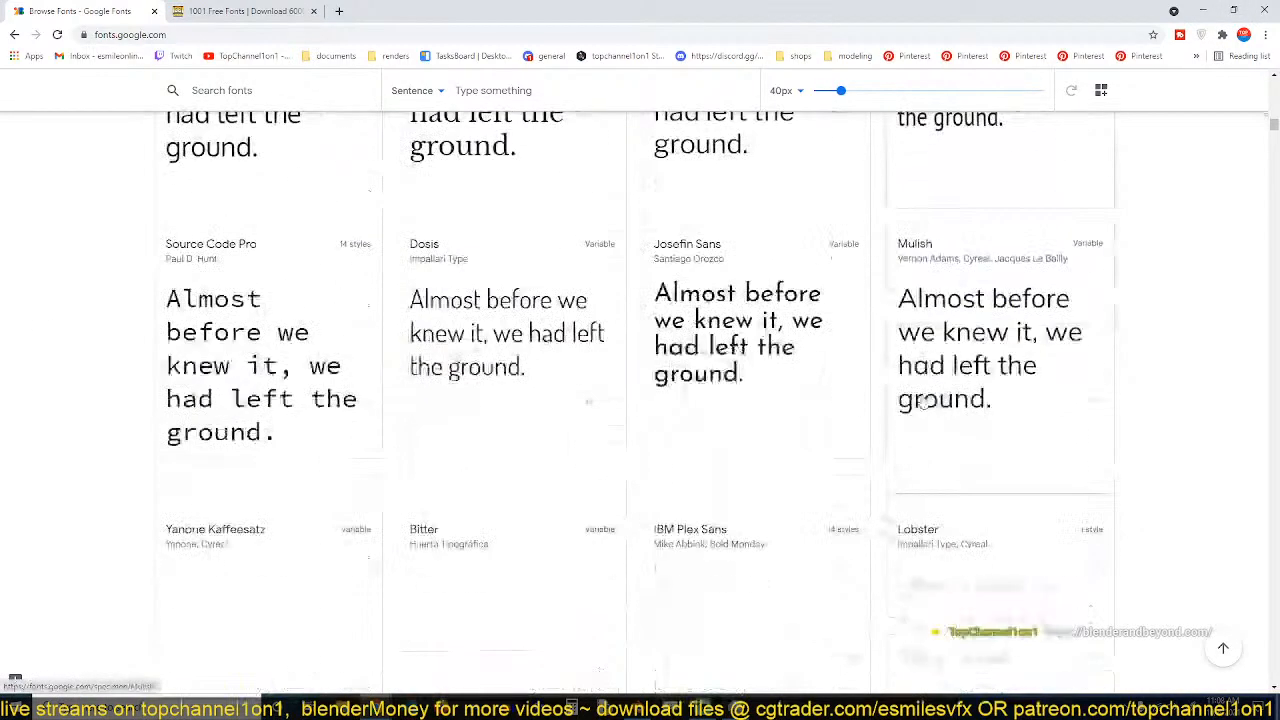
scroll(920, 403, down, 3)
scroll(920, 400, up, 2)
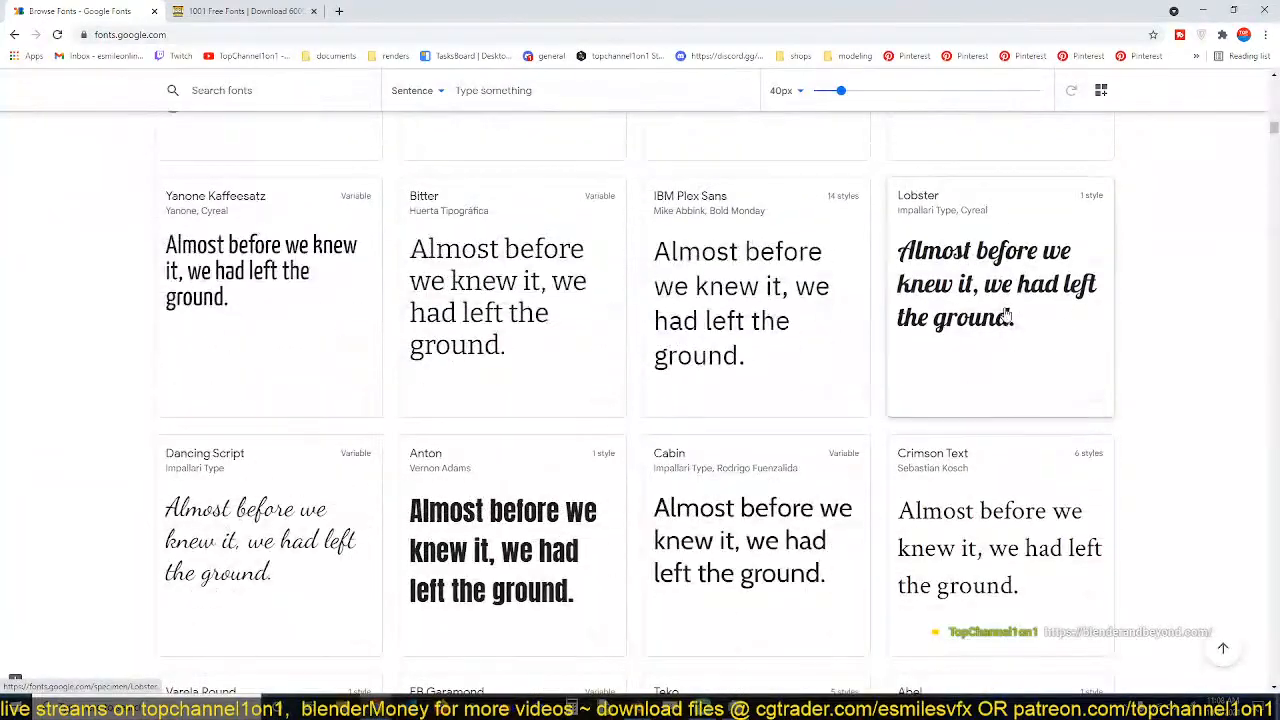
click(1060, 232)
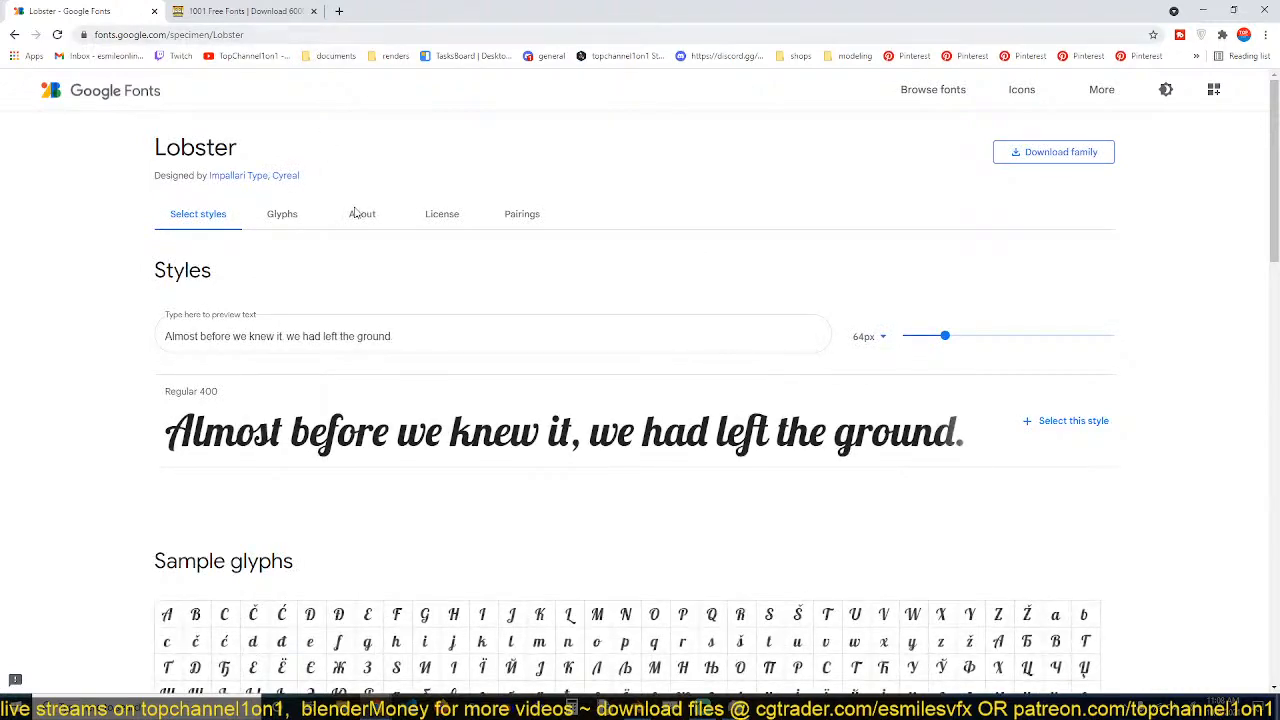
Start downloading the Lobster font family from its page.
scroll(1120, 400, down, 1)
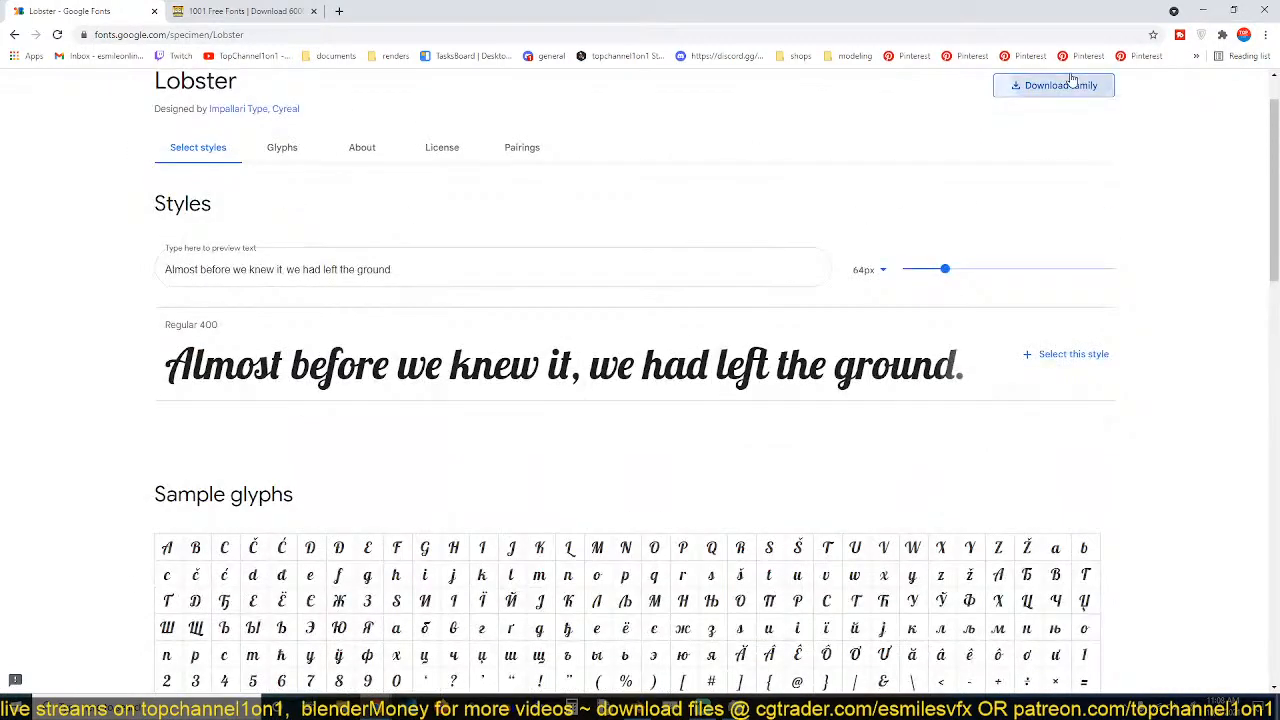
click(1010, 86)
click(635, 411)
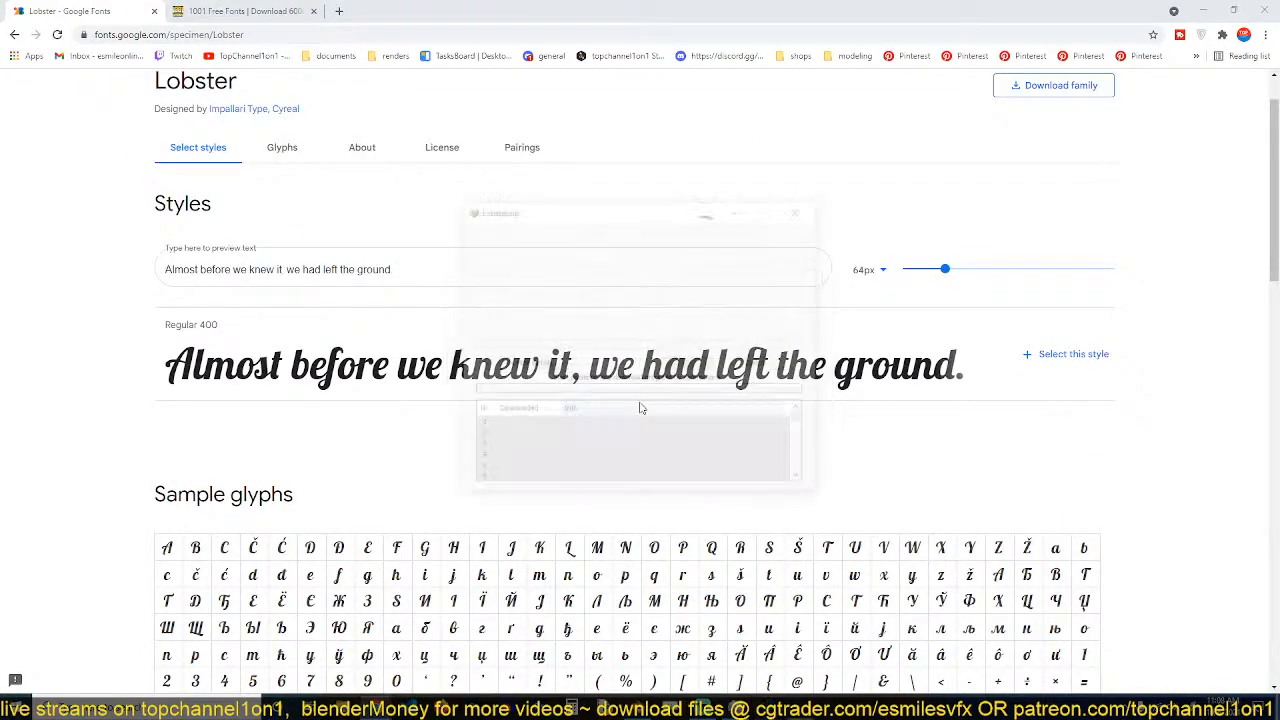
Switch to Blender, add a plane under the 3D letters and scale it up to about 15.6 m wide as a floor.
click(262, 14)
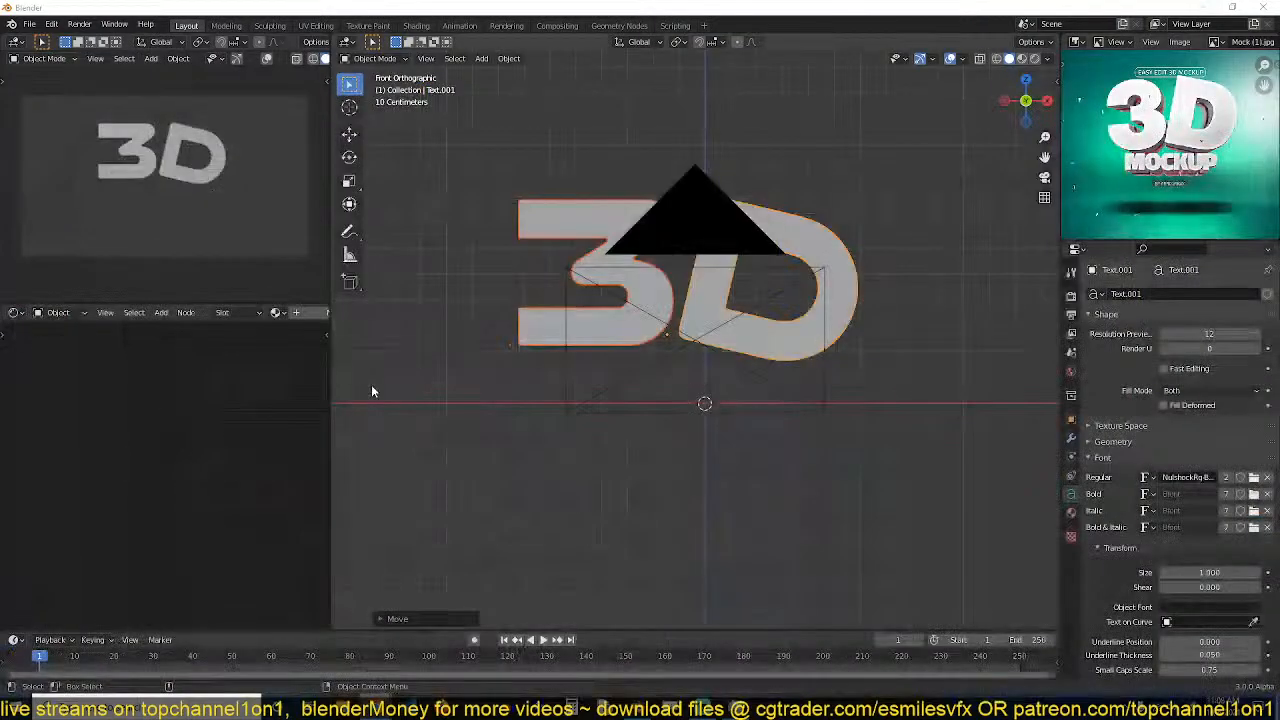
click(800, 186)
mouse_move(751, 407)
middle_down()
mouse_move(699, 534)
mouse_move(750, 421)
middle_up()
key(shift+a)
mouse_move(697, 318)
click(778, 319)
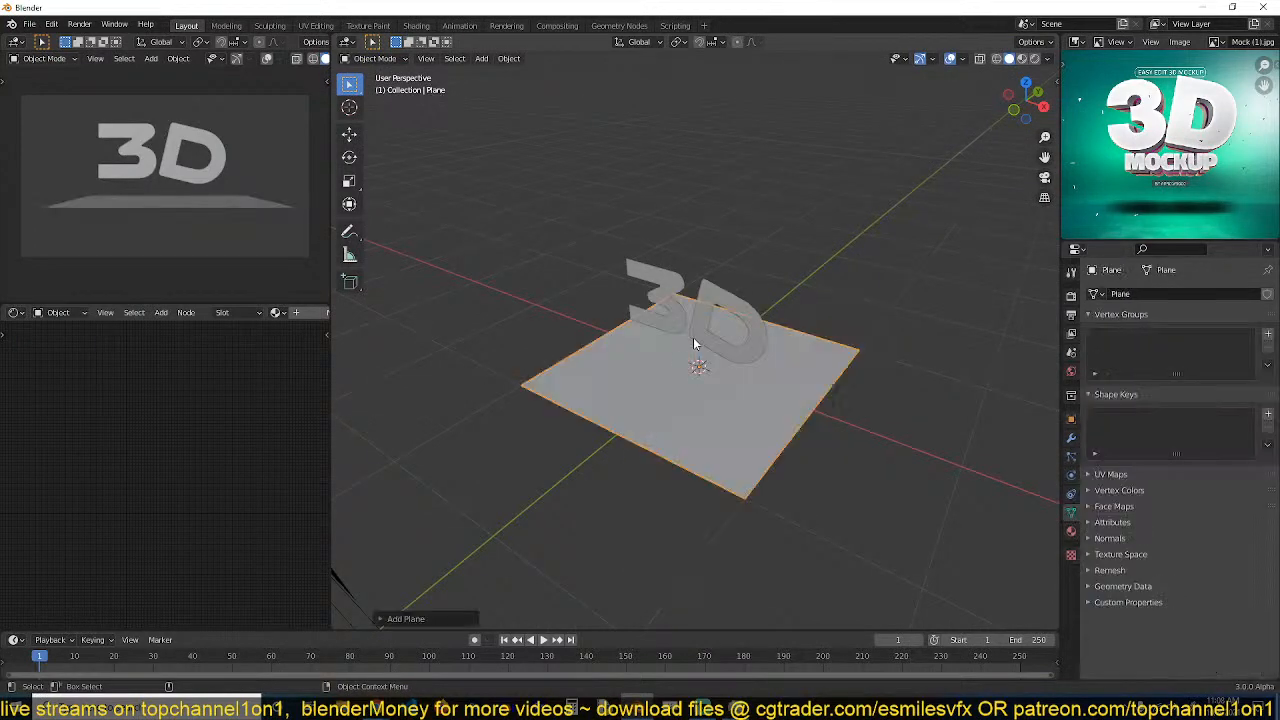
key(s)
click(1034, 423)
scroll(666, 378, down, 5)
Extrude the plane's back edge about 10 m up along the Z axis to form a back wall.
key(Tab)
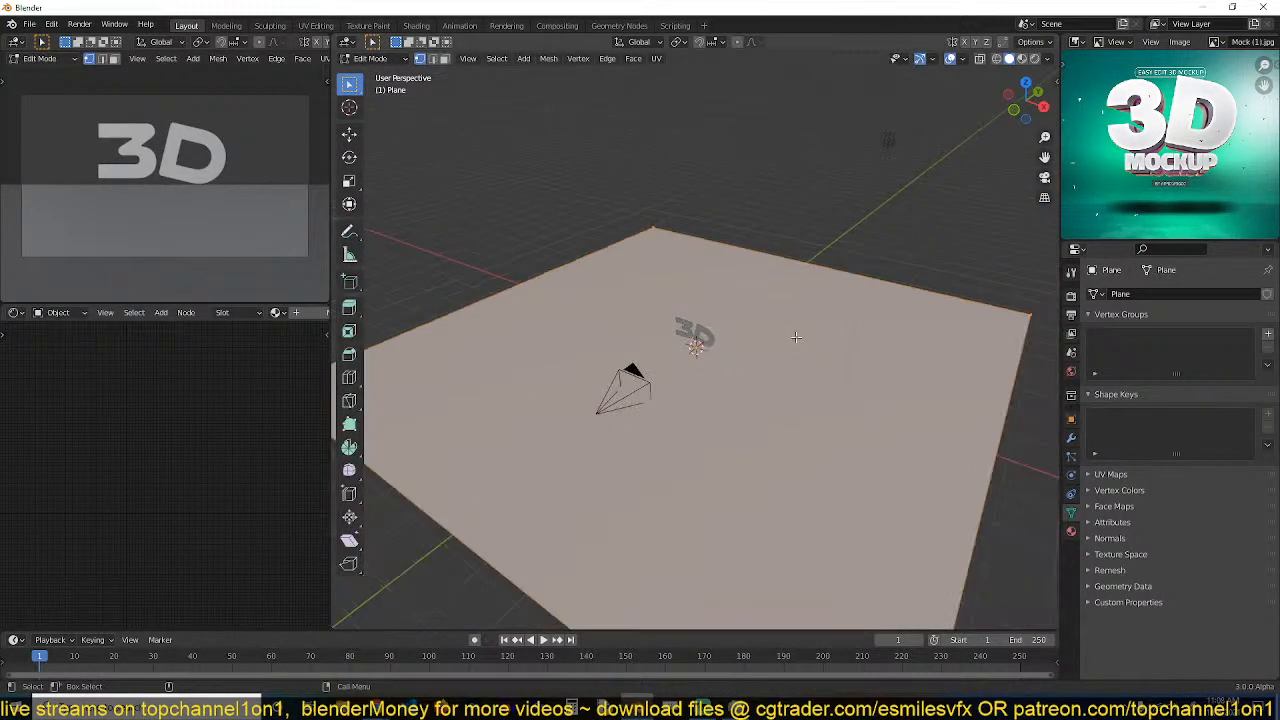
key(alt+a)
scroll(813, 405, down, 3)
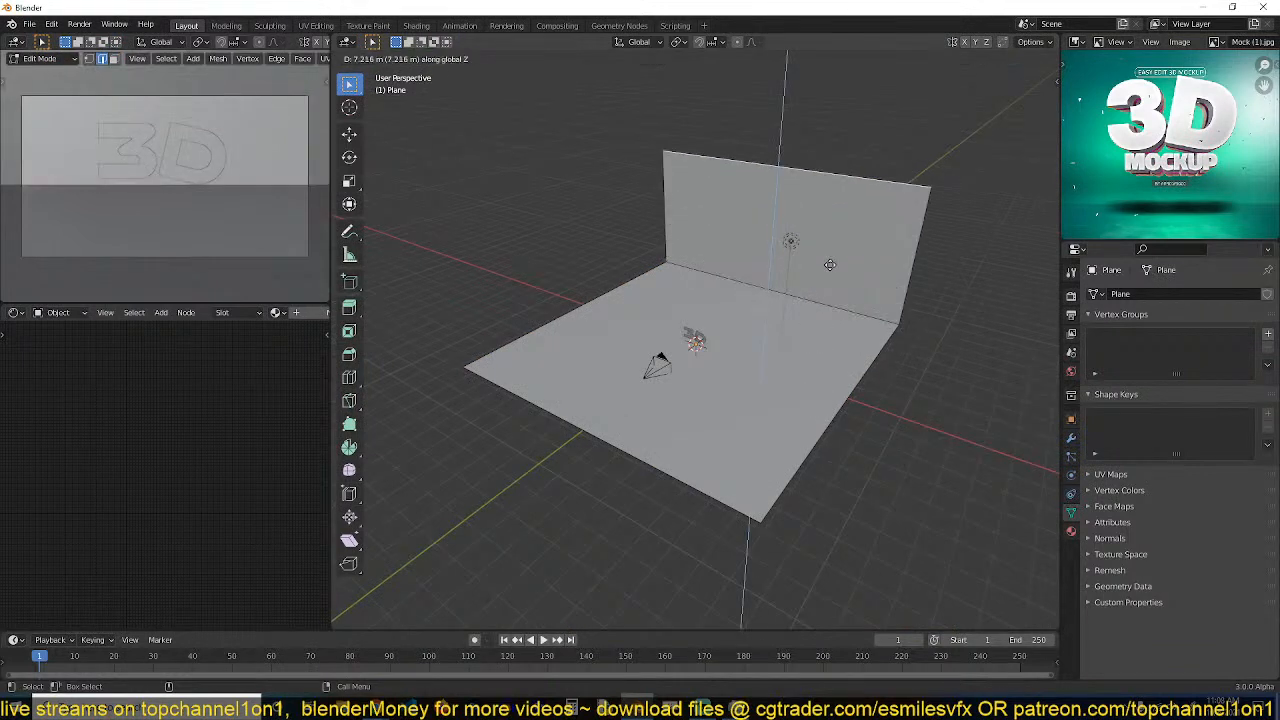
key(Tab)
Start the Shortcut VUr add-on to display key and mouse input in the viewports.
key(n)
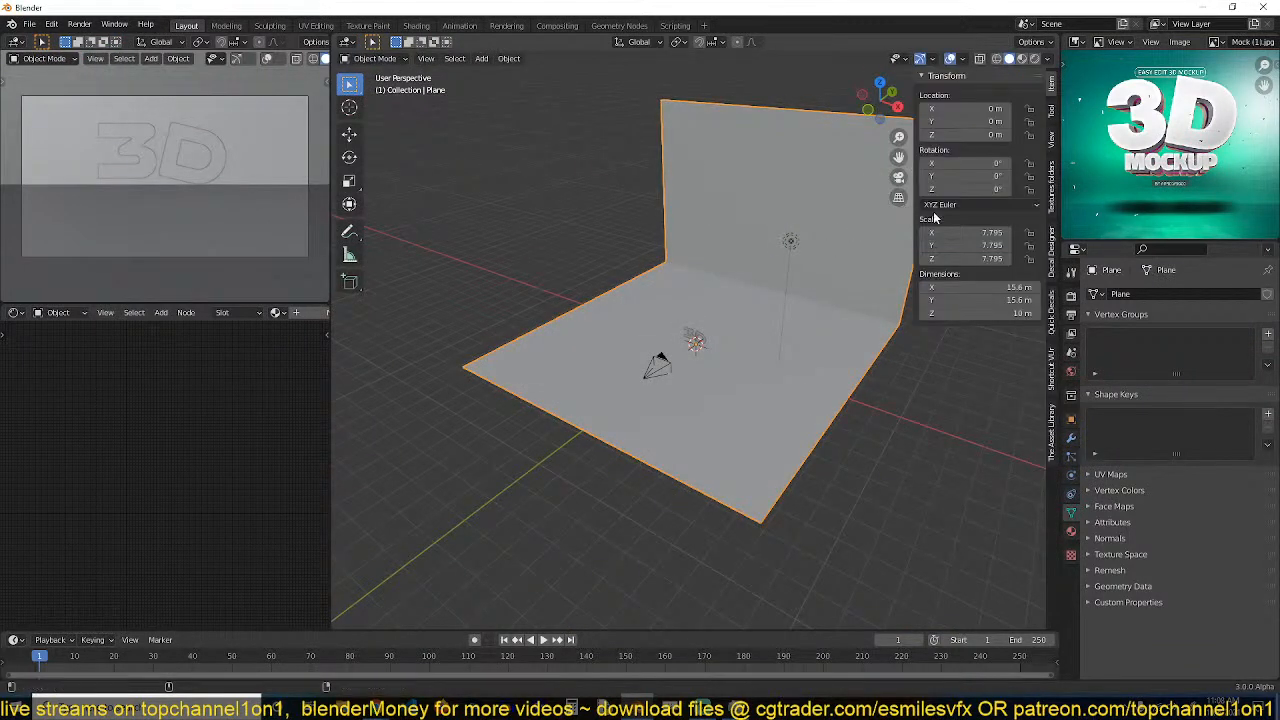
click(1051, 387)
click(962, 94)
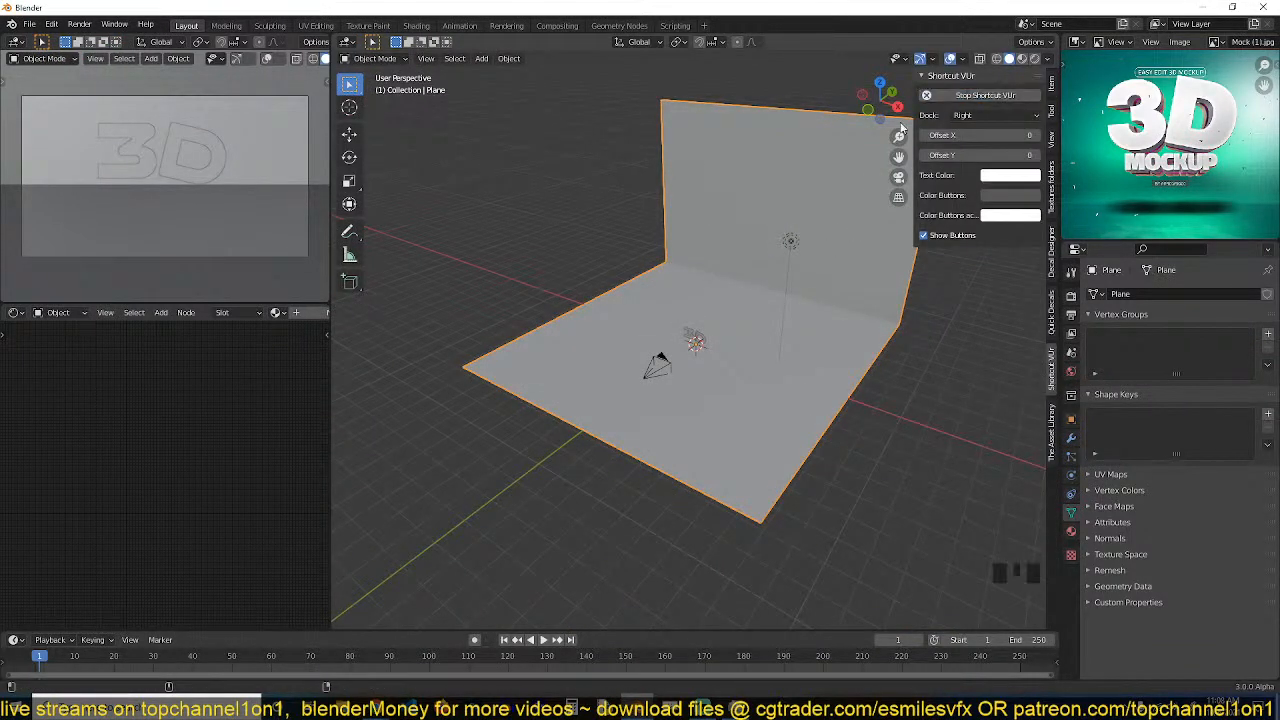
key(n)
Bevel the edge between floor and back wall into a wide multi-segment curve and shade the backdrop smooth.
key(Tab)
click(864, 285)
click(864, 285)
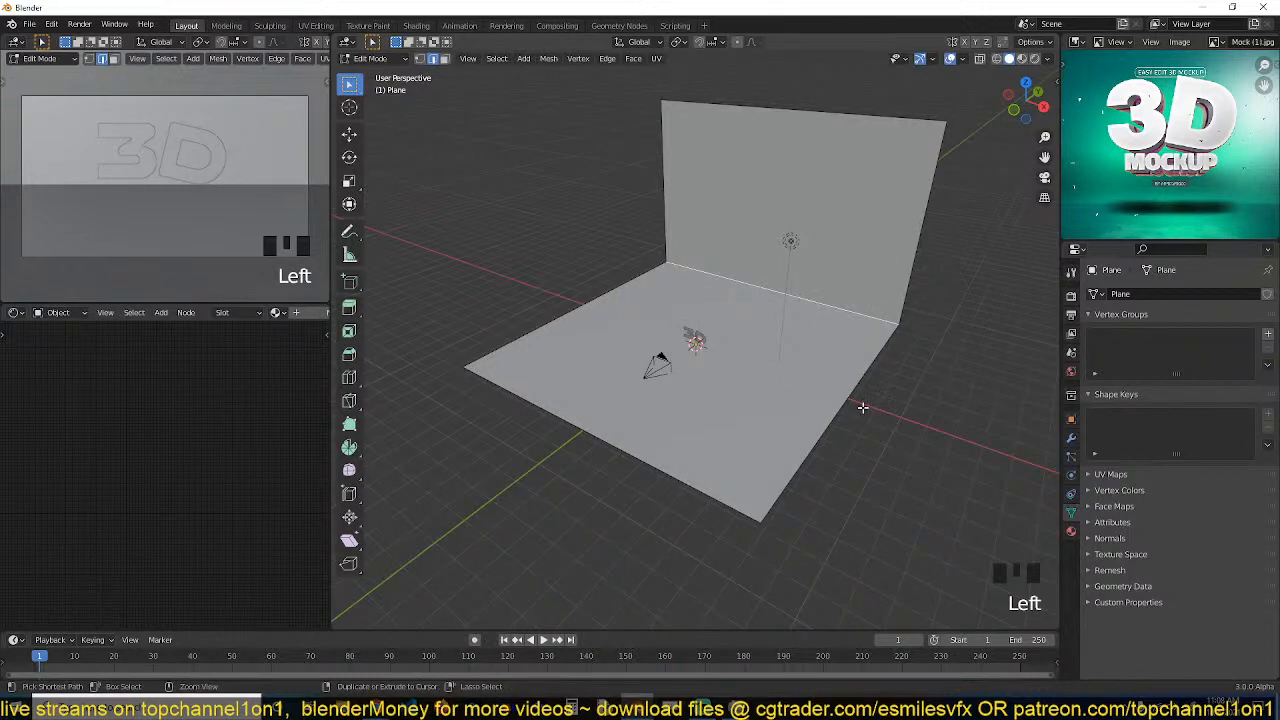
key(ctrl+b)
scroll(857, 491, up, 6)
click(851, 536)
key(Tab)
right_click(820, 207)
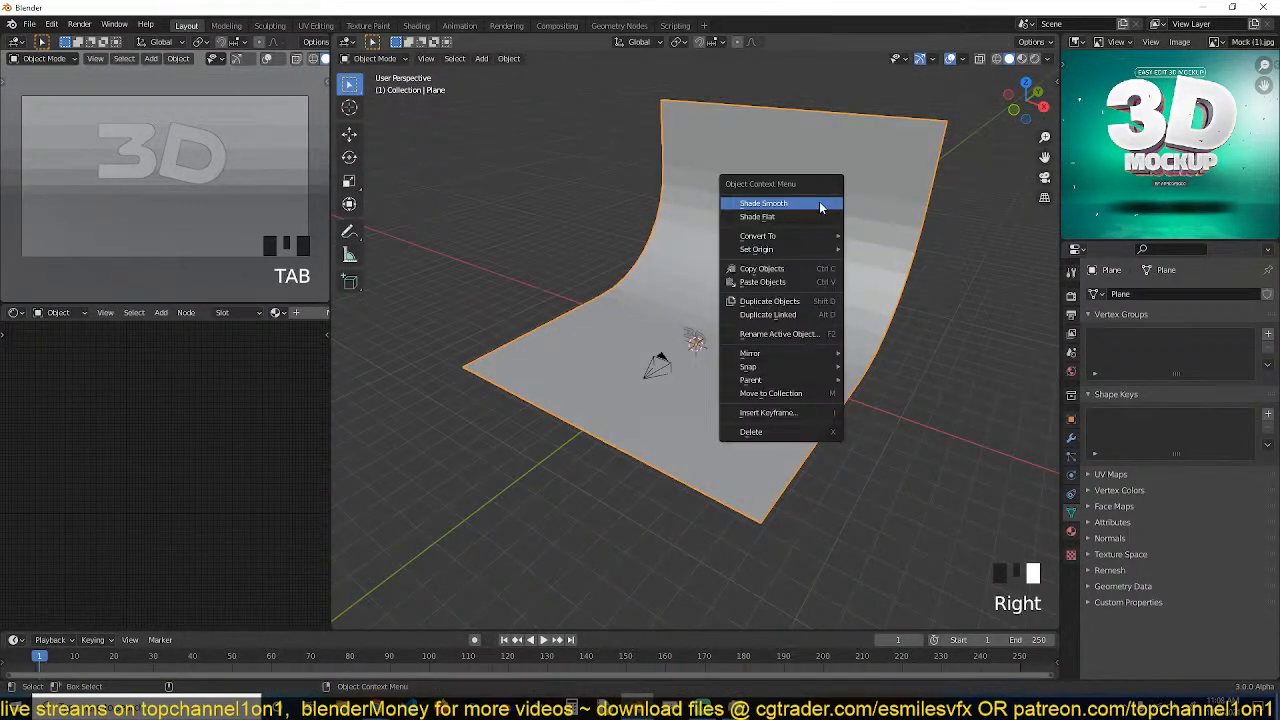
click(820, 207)
Switch the smaller camera viewport to rendered shading.
key(grave)
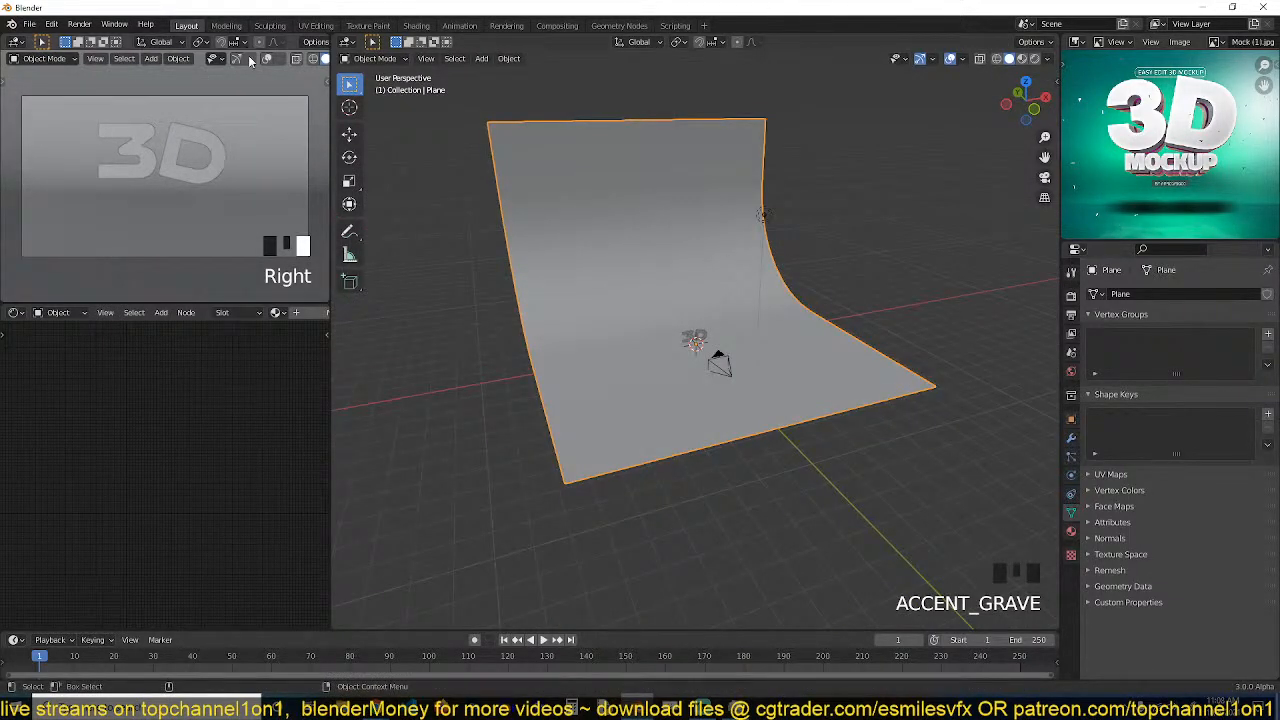
scroll(250, 61, down, 6)
click(303, 59)
click(305, 59)
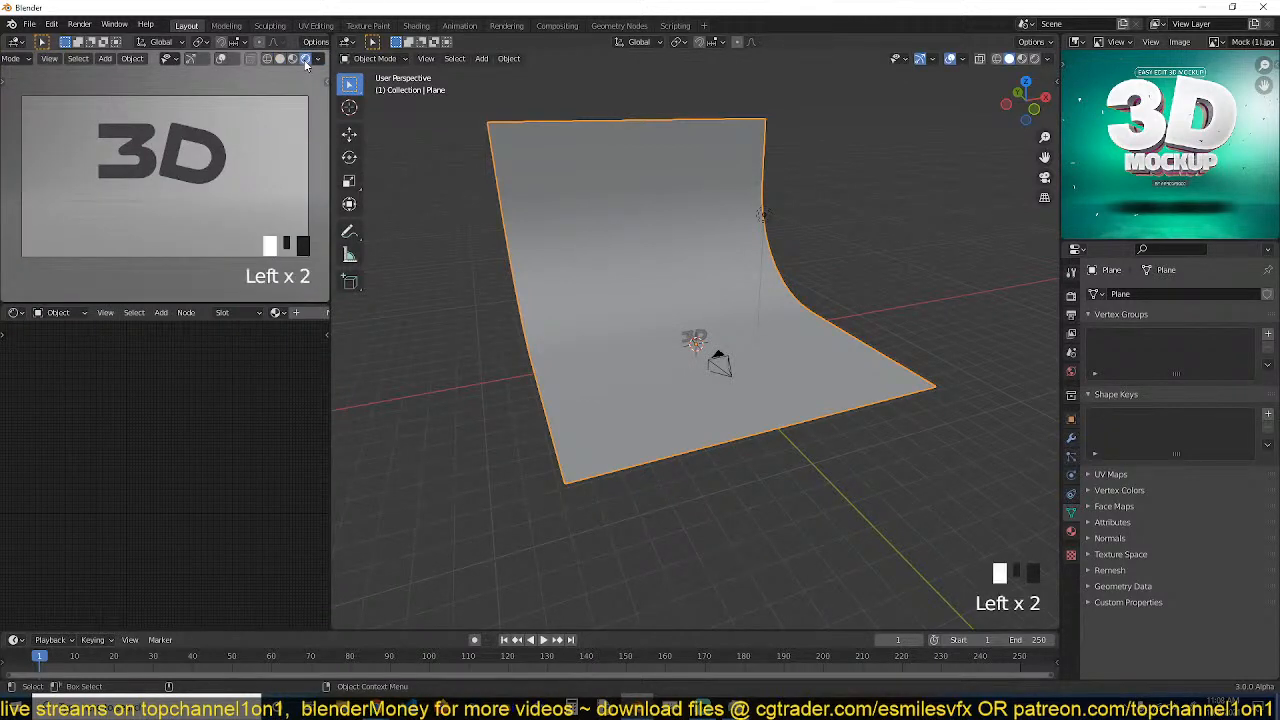
Place the 3D cursor over the upper part of the letter D in camera view and snap the point light to it.
scroll(919, 364, up, 3)
middle_drag(919, 364, 743, 380)
scroll(743, 380, up, 4)
scroll(683, 377, down, 4)
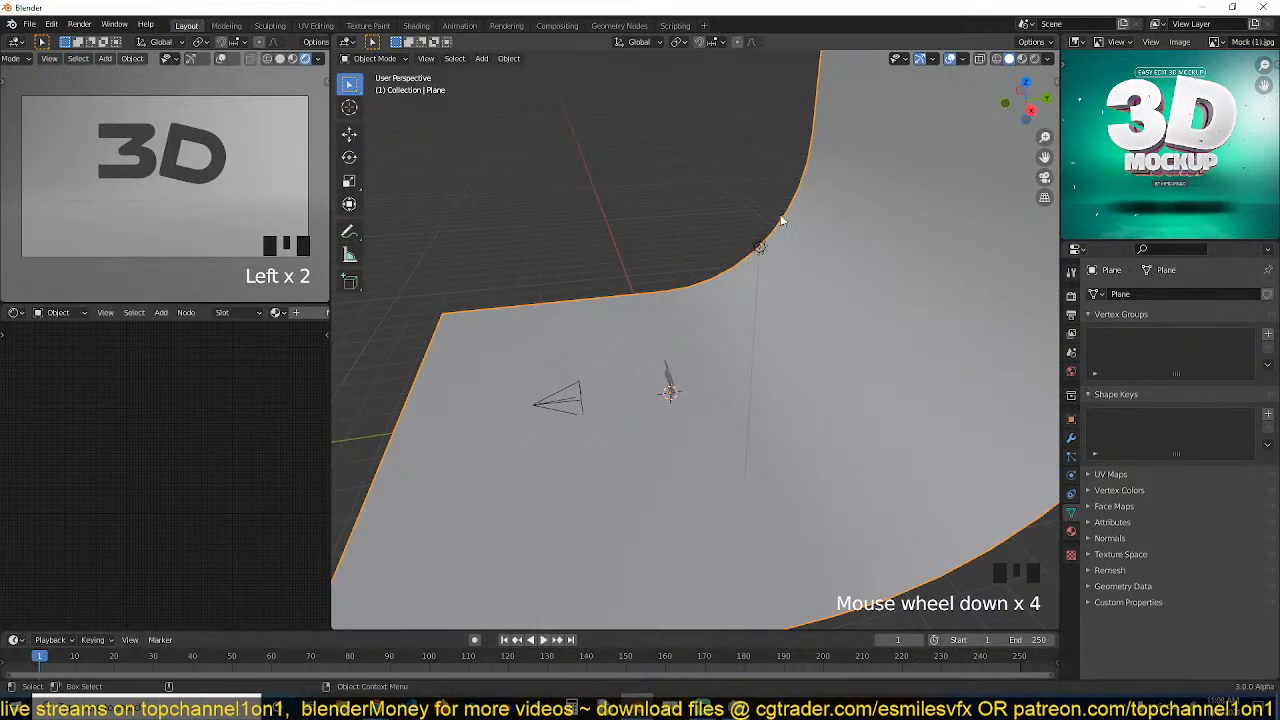
click(762, 245)
key(KP_1)
scroll(765, 244, up, 3)
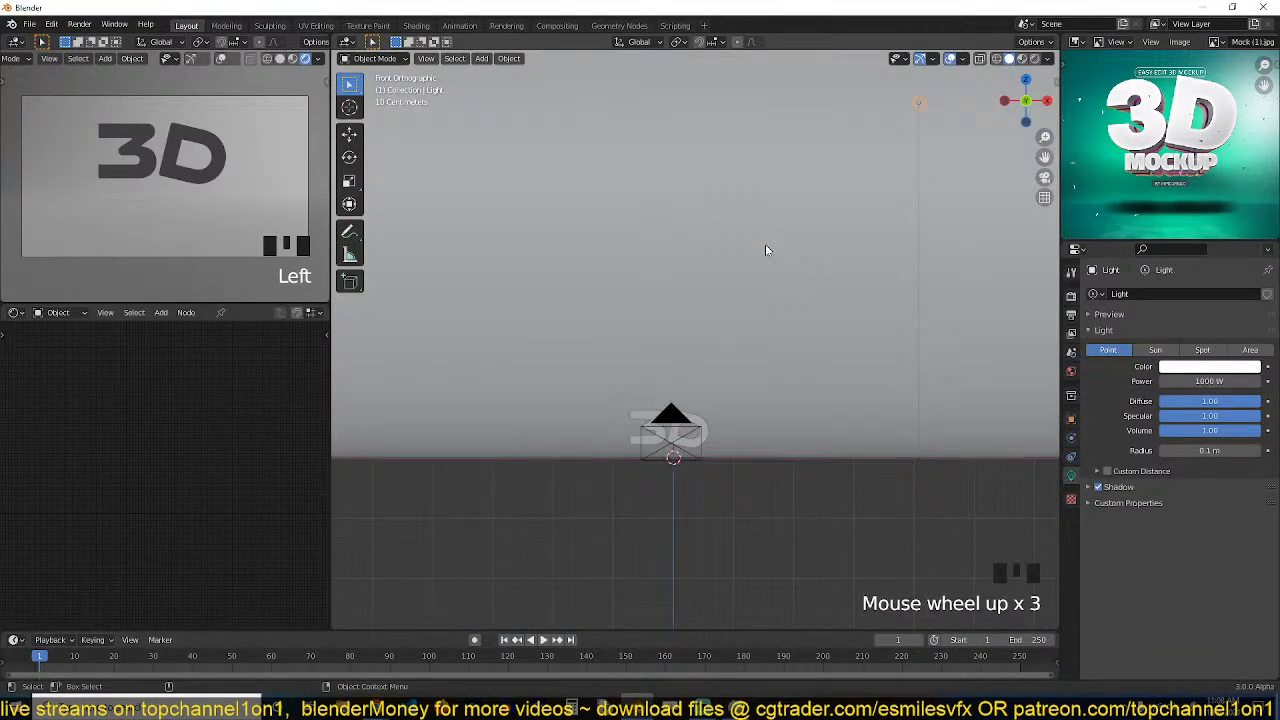
key(KP_0)
shift+right_click(800, 260)
key(shift+s)
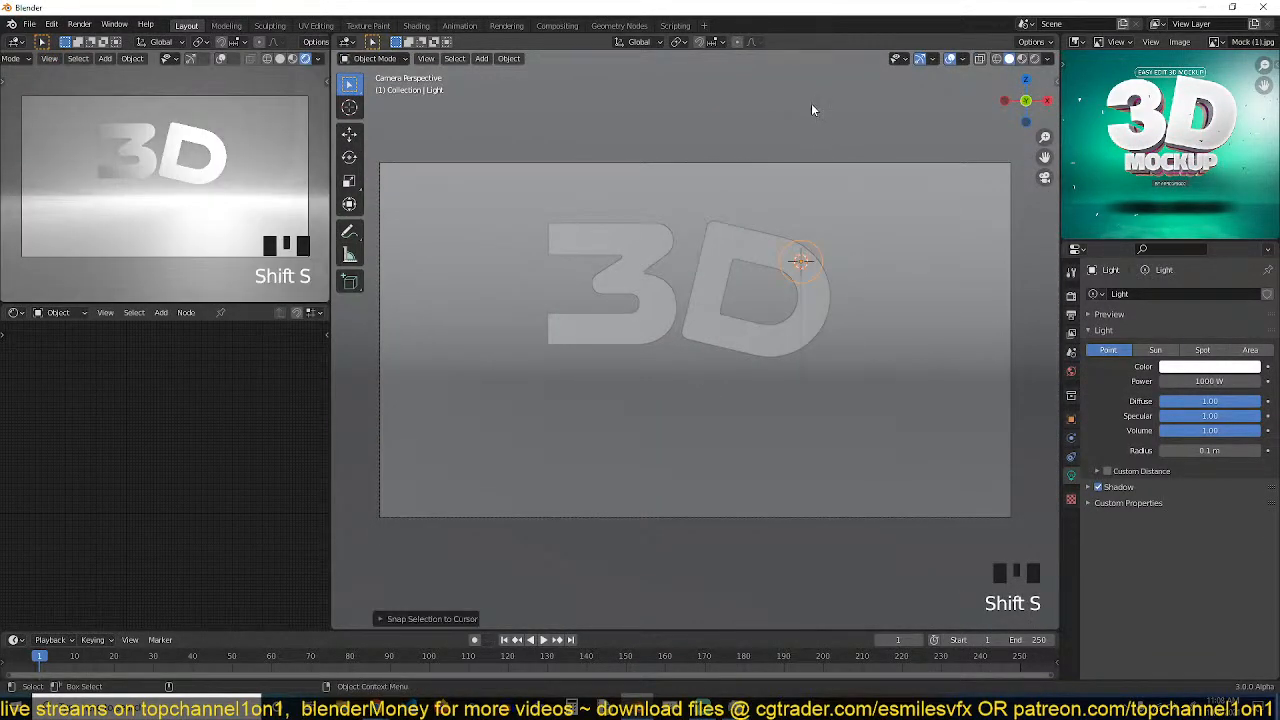
Move the point light up and beyond the upper right of the letter D in camera view.
key(g)
click(803, 375)
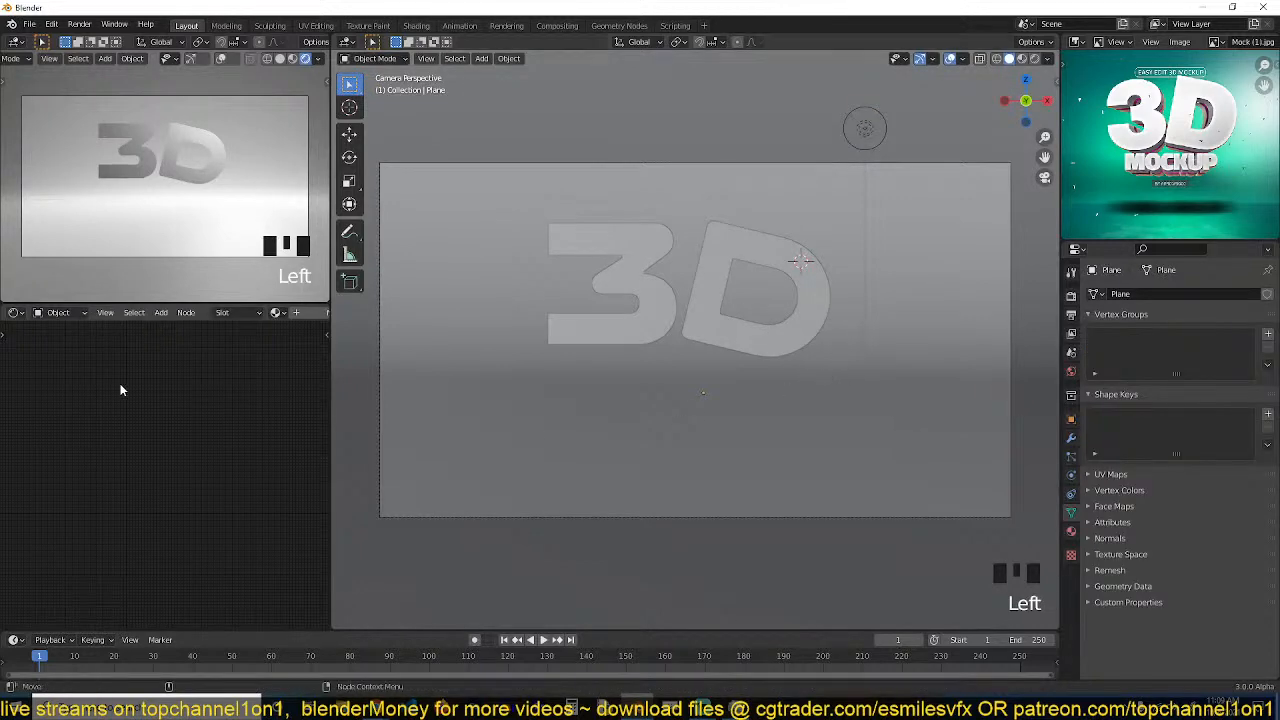
Add a new material to the curved backdrop plane and give it a green base color.
click(137, 471)
scroll(137, 471, up, 9)
scroll(205, 378, up, 4)
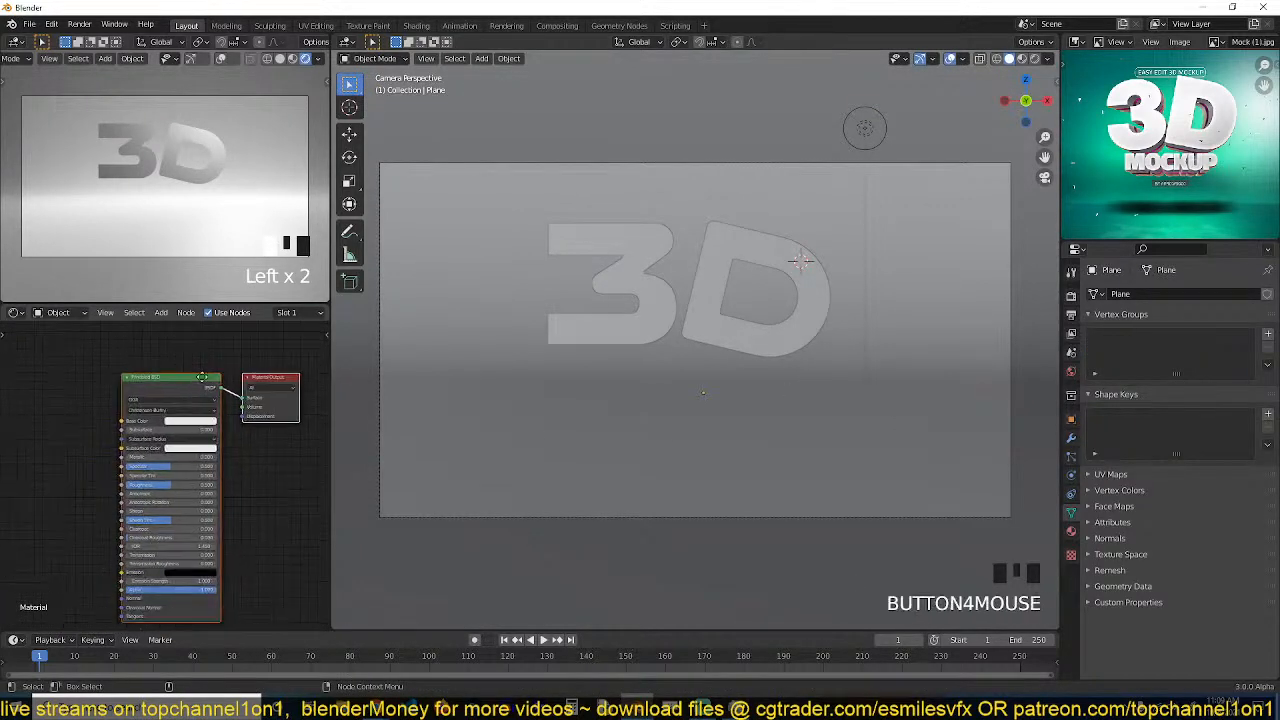
click(208, 386)
click(204, 234)
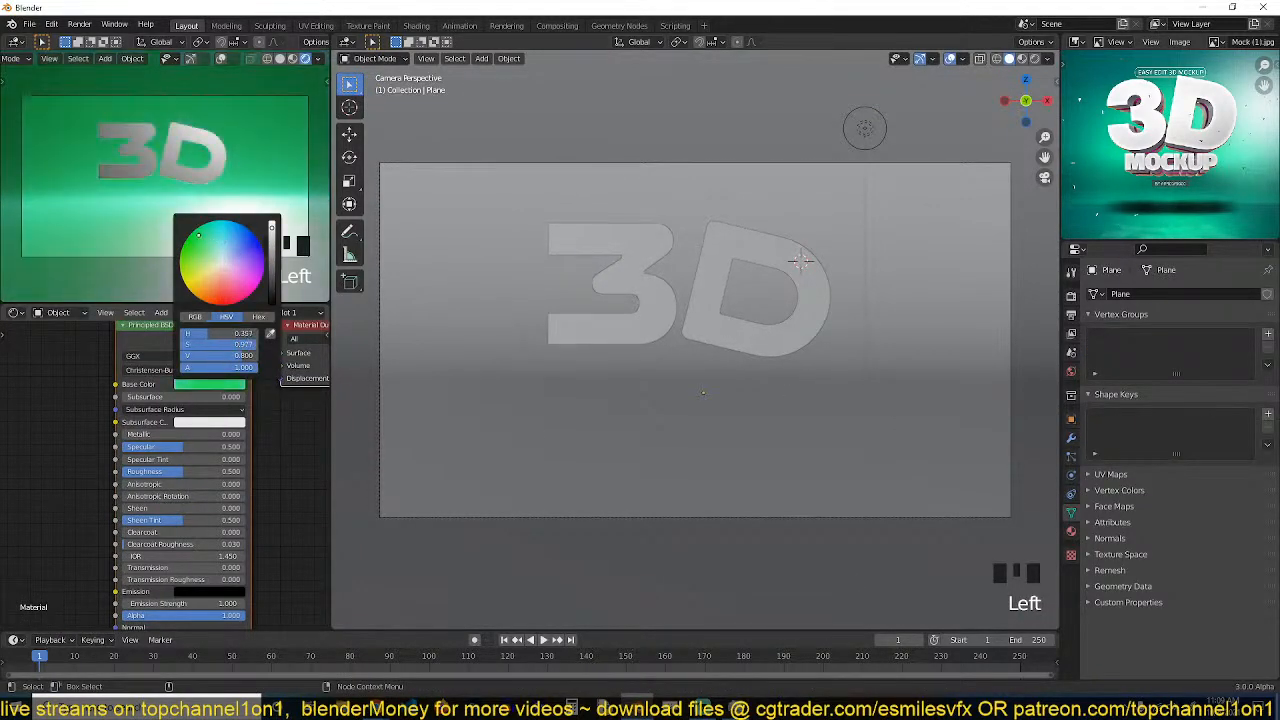
Set the backdrop material's Specular to 0.414 and Roughness to 0.782.
scroll(165, 480, up, 2)
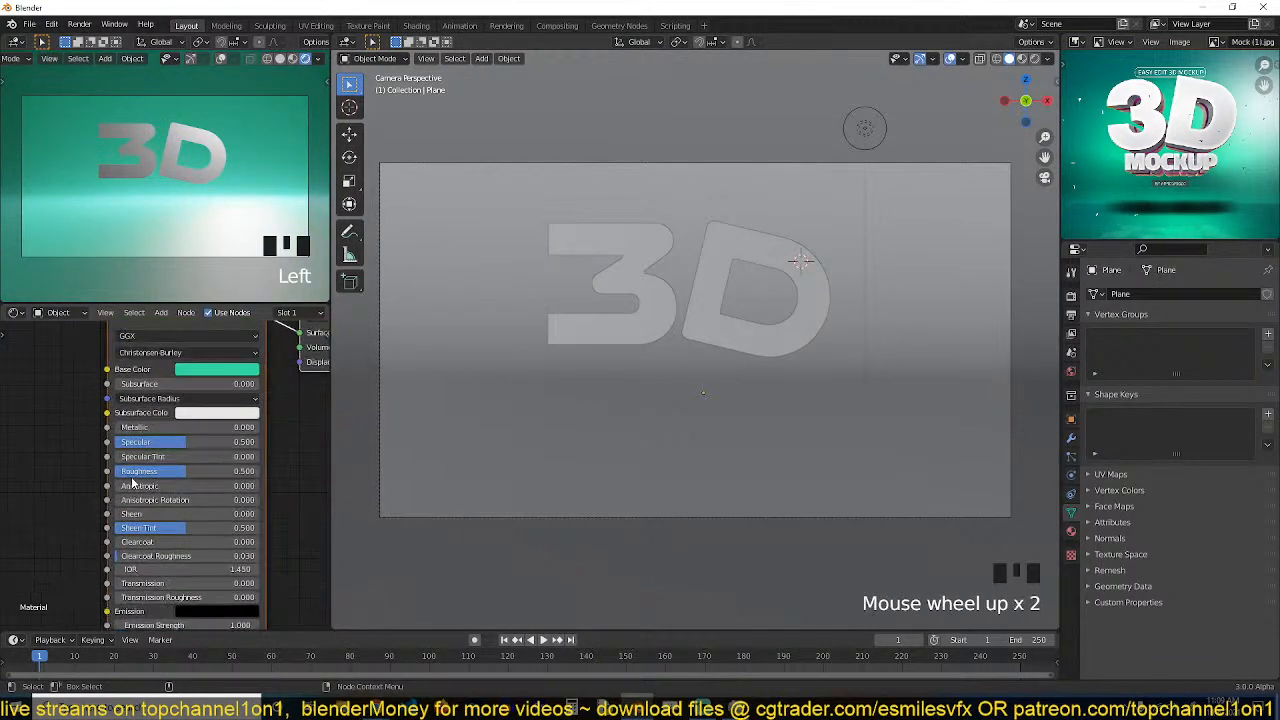
scroll(165, 480, up, 4)
drag(198, 442, 287, 478)
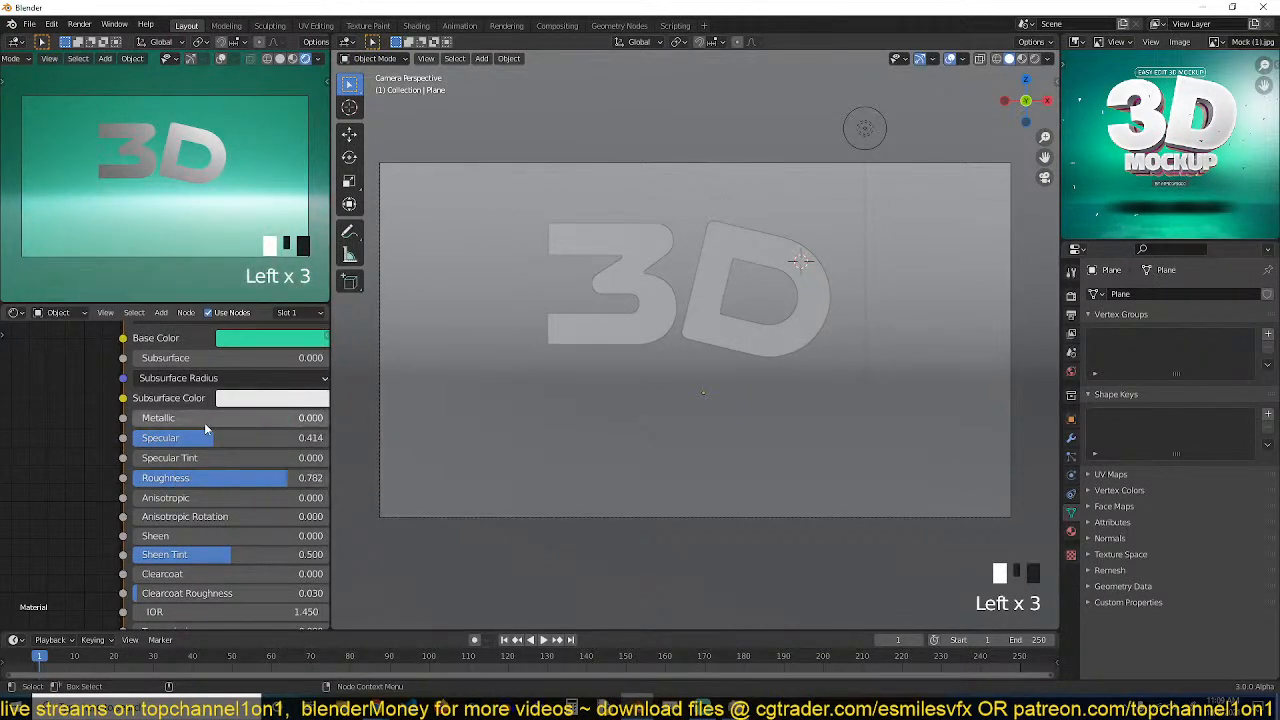
Adjust the backdrop's base color to a green with hue 0.373, saturation 0.940 and value 0.800.
scroll(206, 428, down, 4)
middle_drag(227, 404, 168, 440)
click(212, 410)
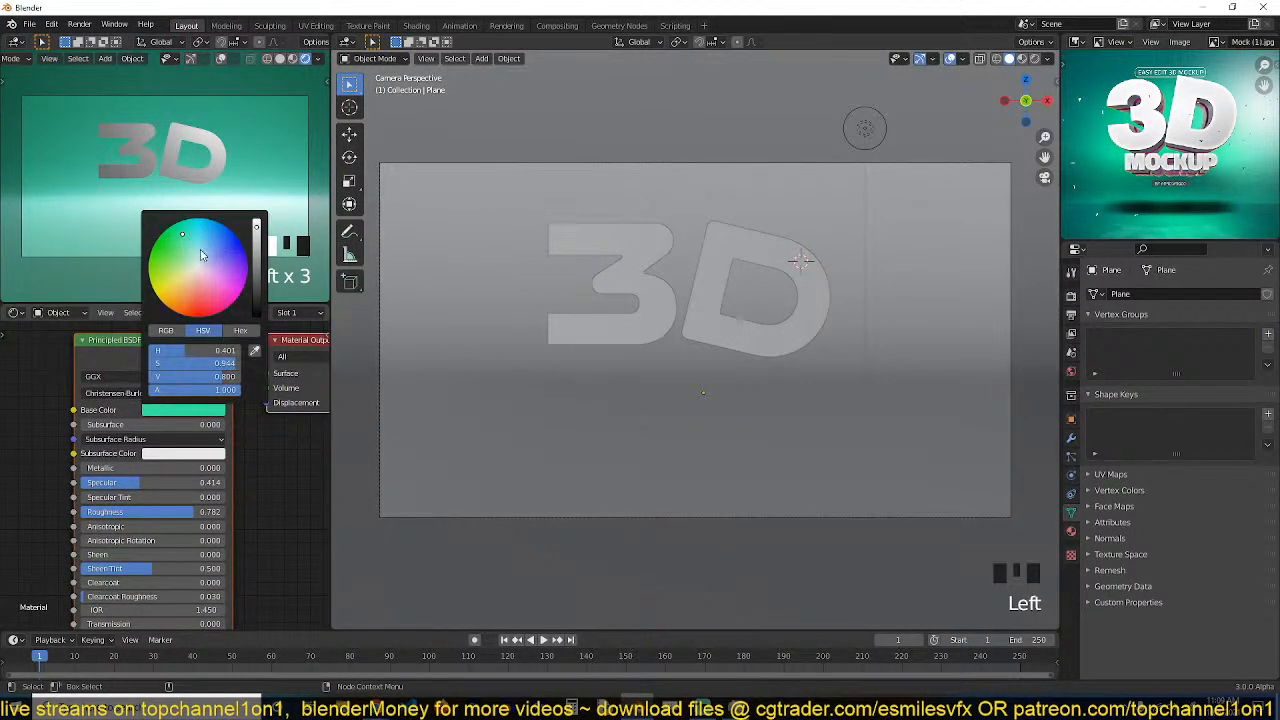
drag(201, 255, 175, 237)
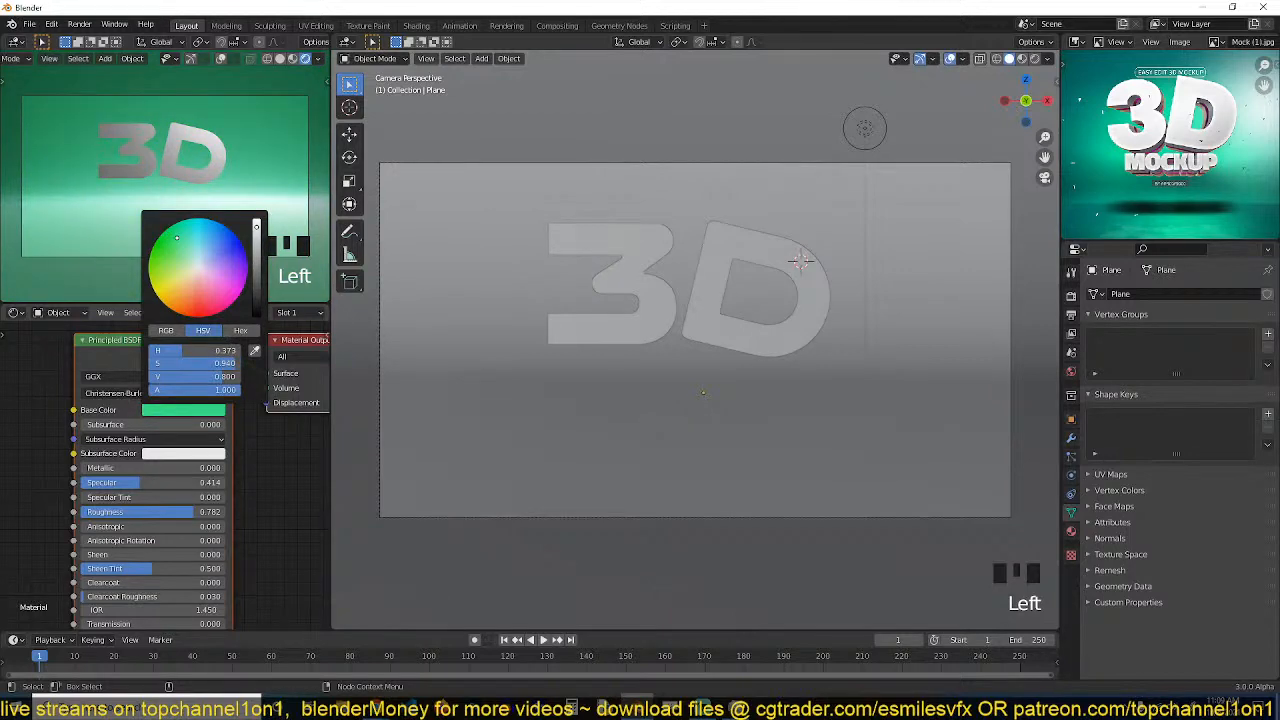
Select the letter D and switch the main viewport's solid shading to random object colors.
click(790, 226)
key(grave)
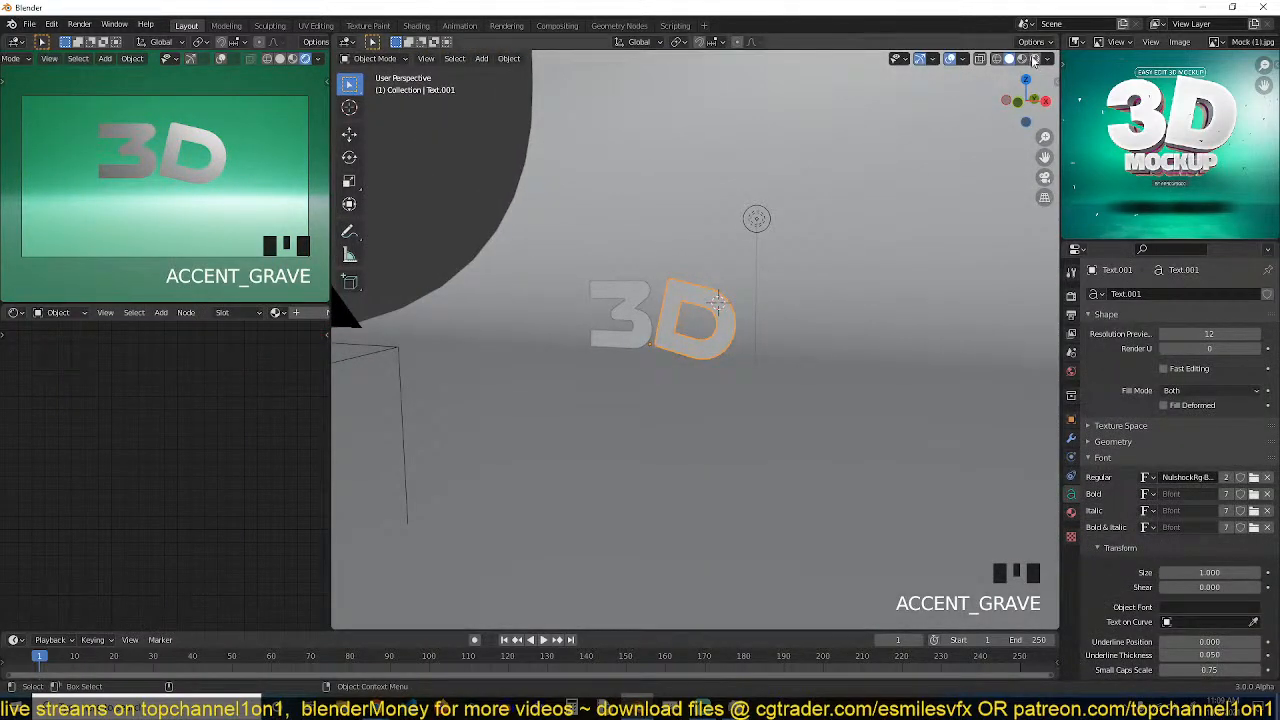
click(1050, 60)
click(1050, 60)
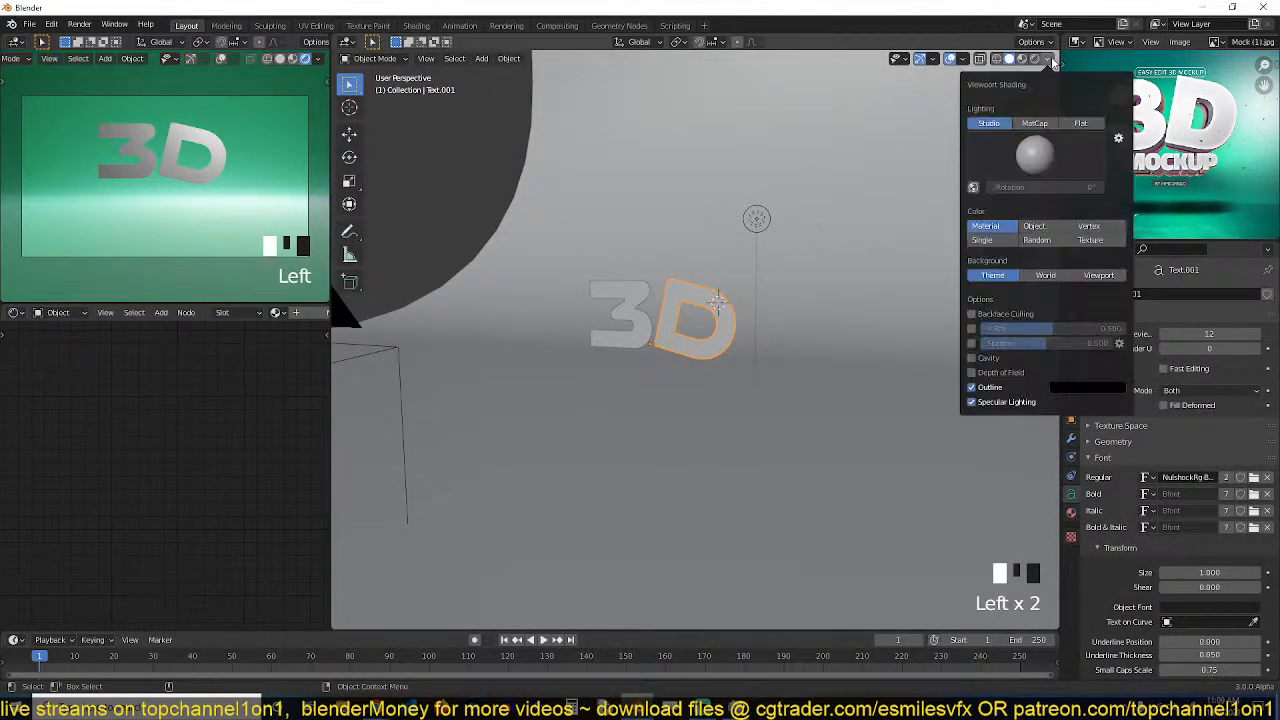
click(1039, 241)
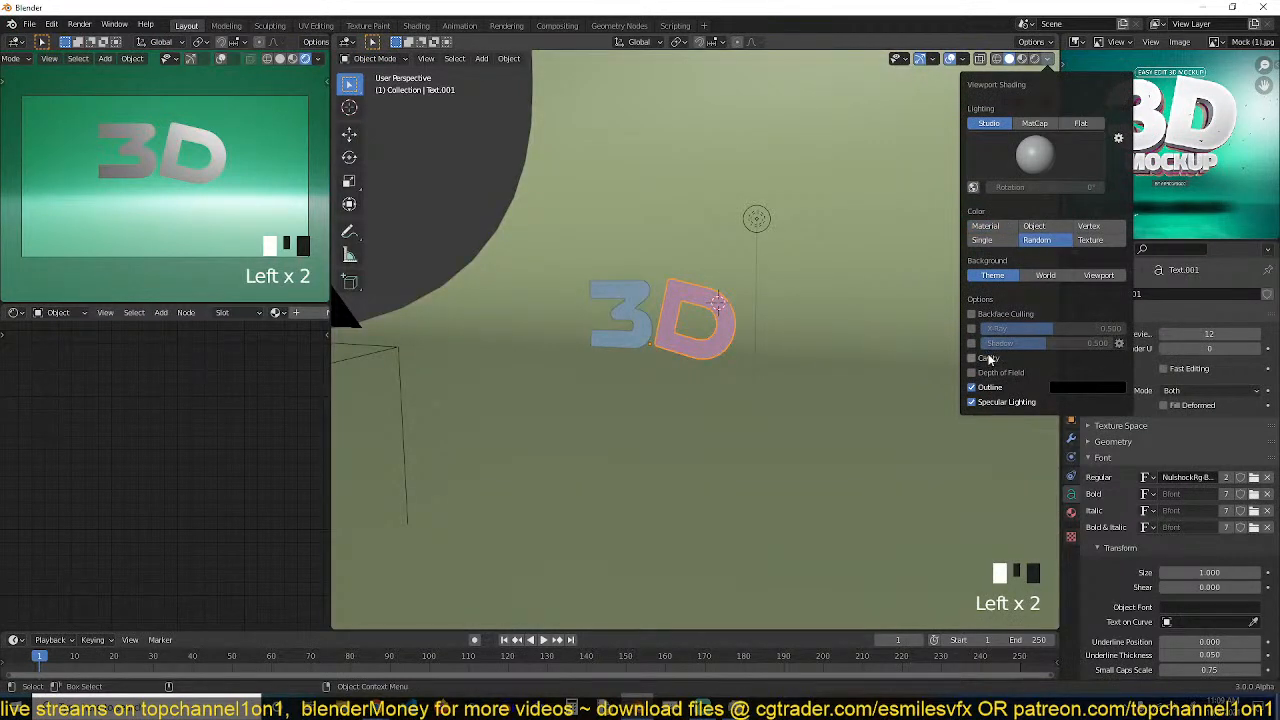
scroll(810, 313, up, 5)
Collapse the font settings of the letter D's text data and expand its geometry settings.
key(grave)
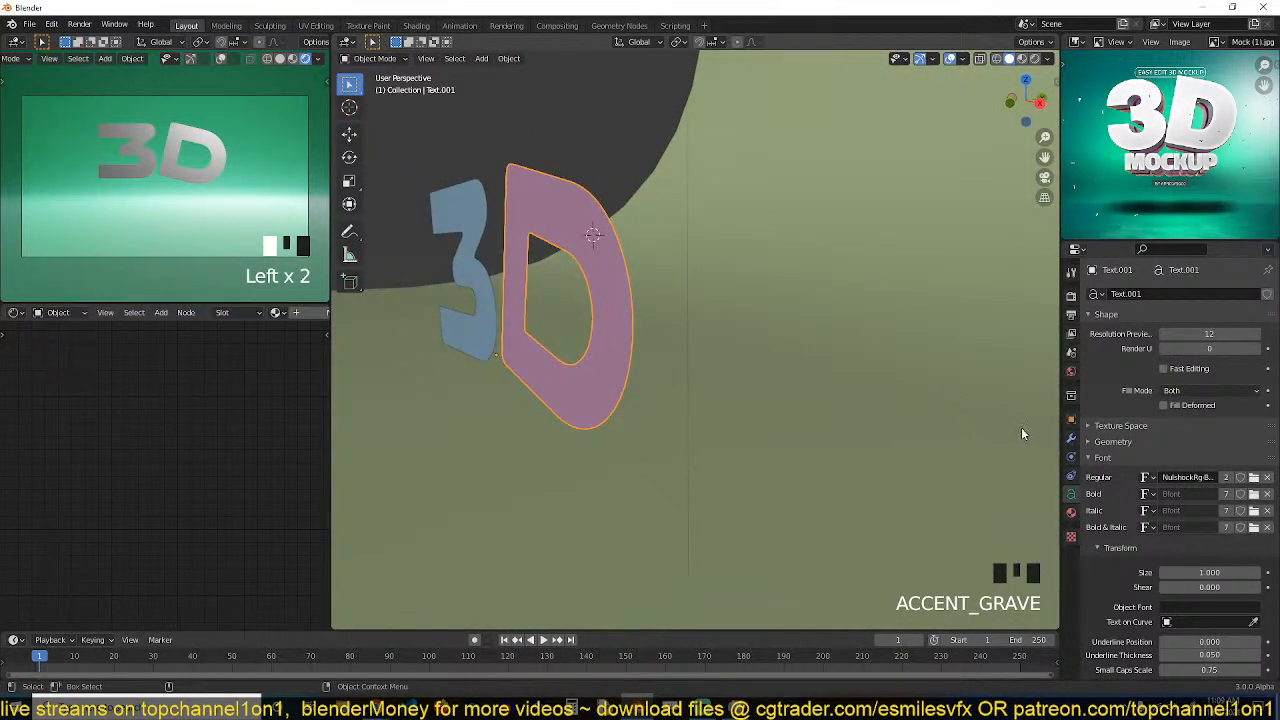
click(1071, 439)
click(1071, 494)
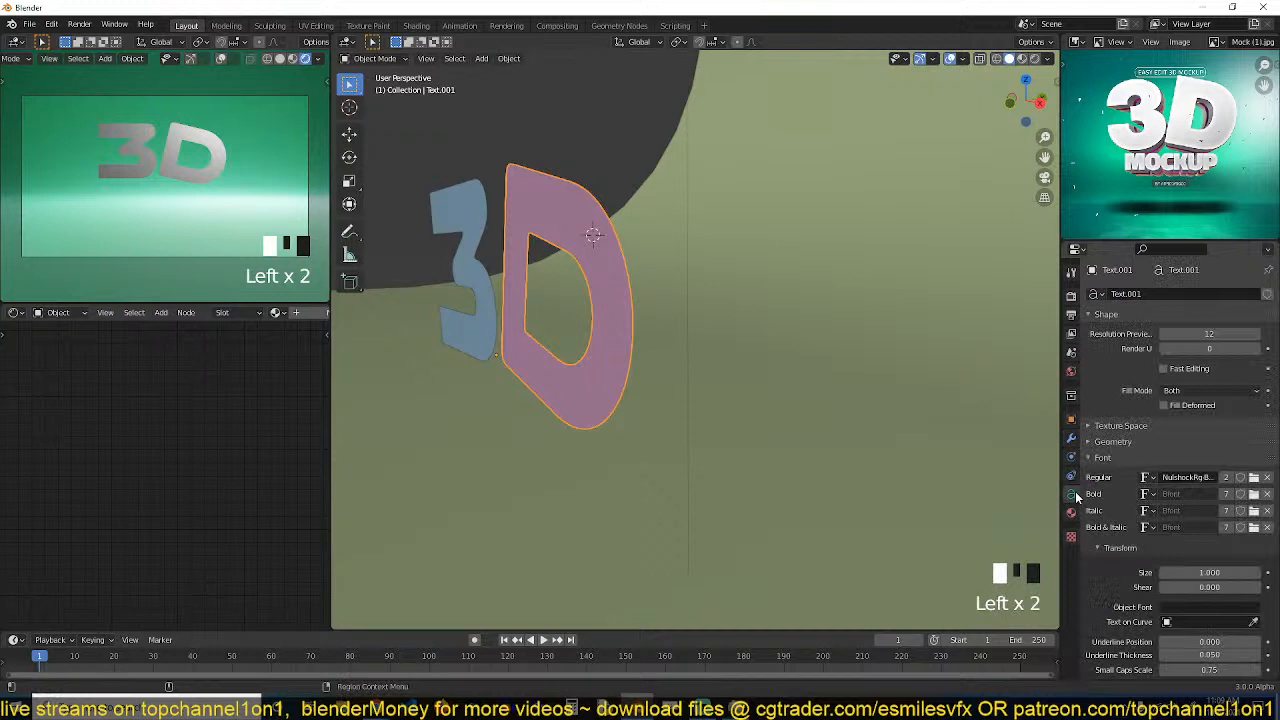
click(1127, 458)
click(1115, 442)
drag(1184, 562, 1215, 562)
text(0)
key(Return)
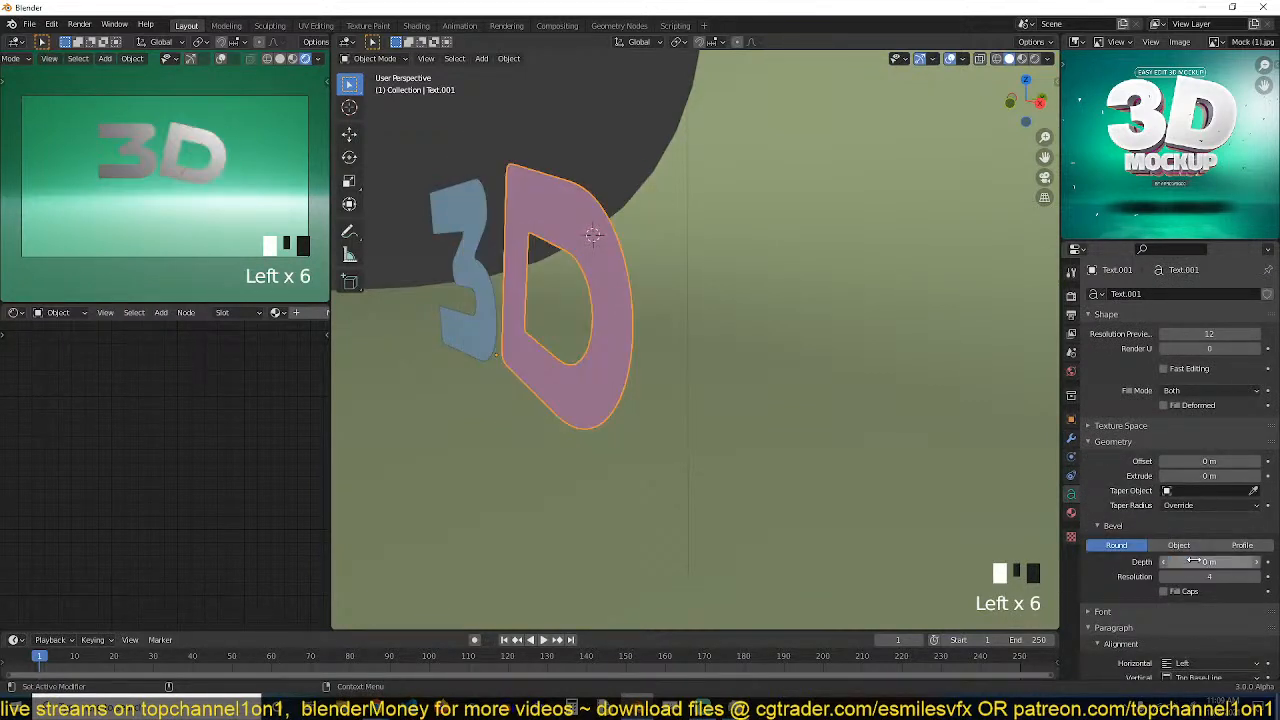
Extrude the letter D by 0.07 m and the number 3 by 0.08 m.
drag(1212, 476, 1240, 476)
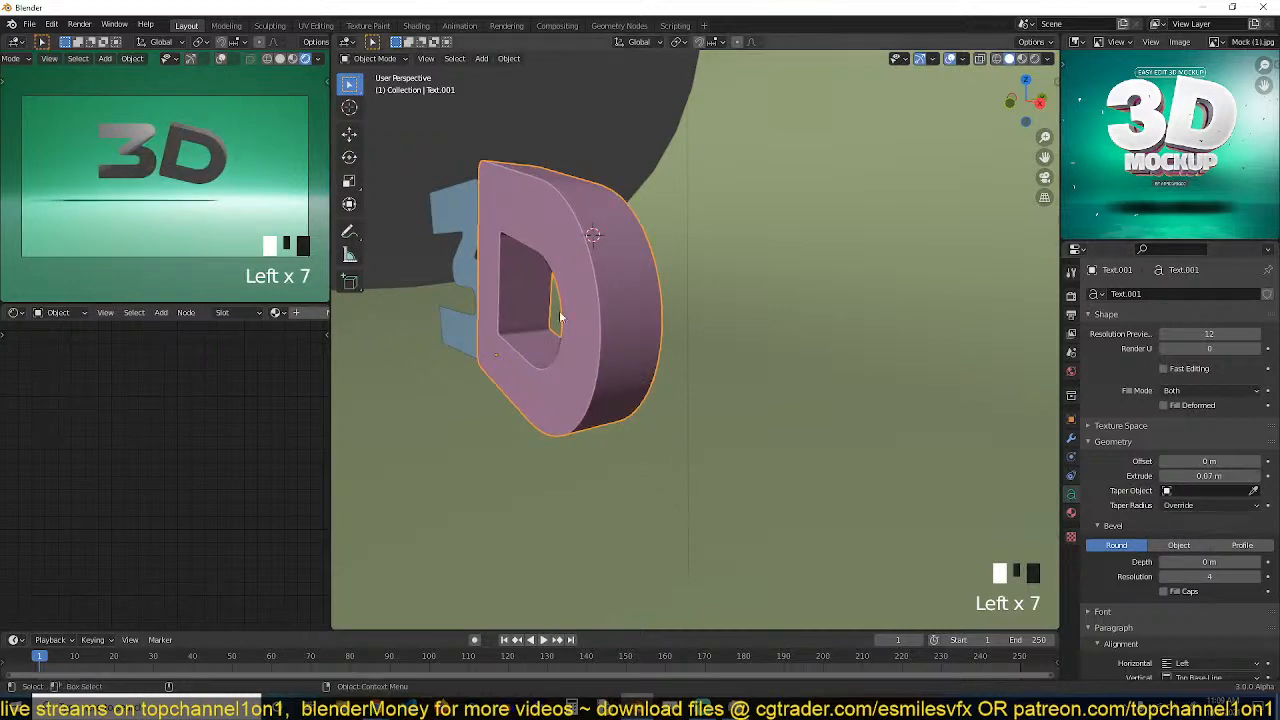
key(grave)
click(479, 267)
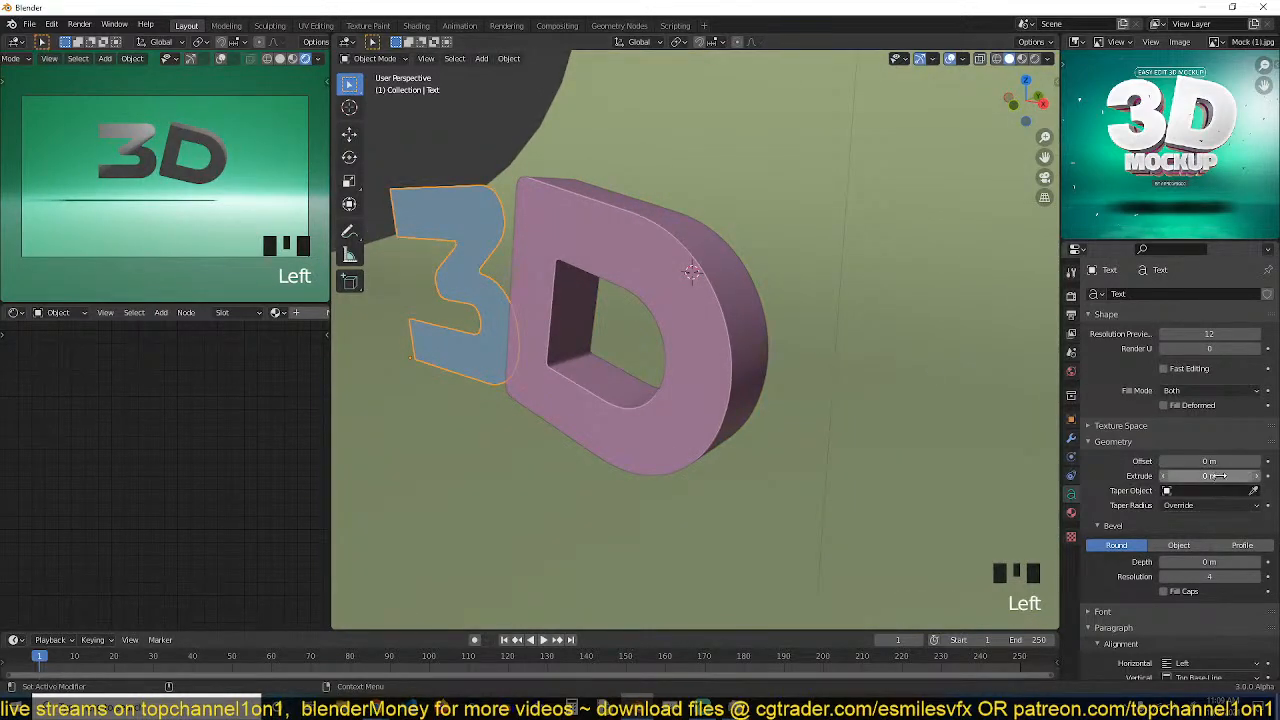
drag(1219, 476, 1247, 476)
key(grave)
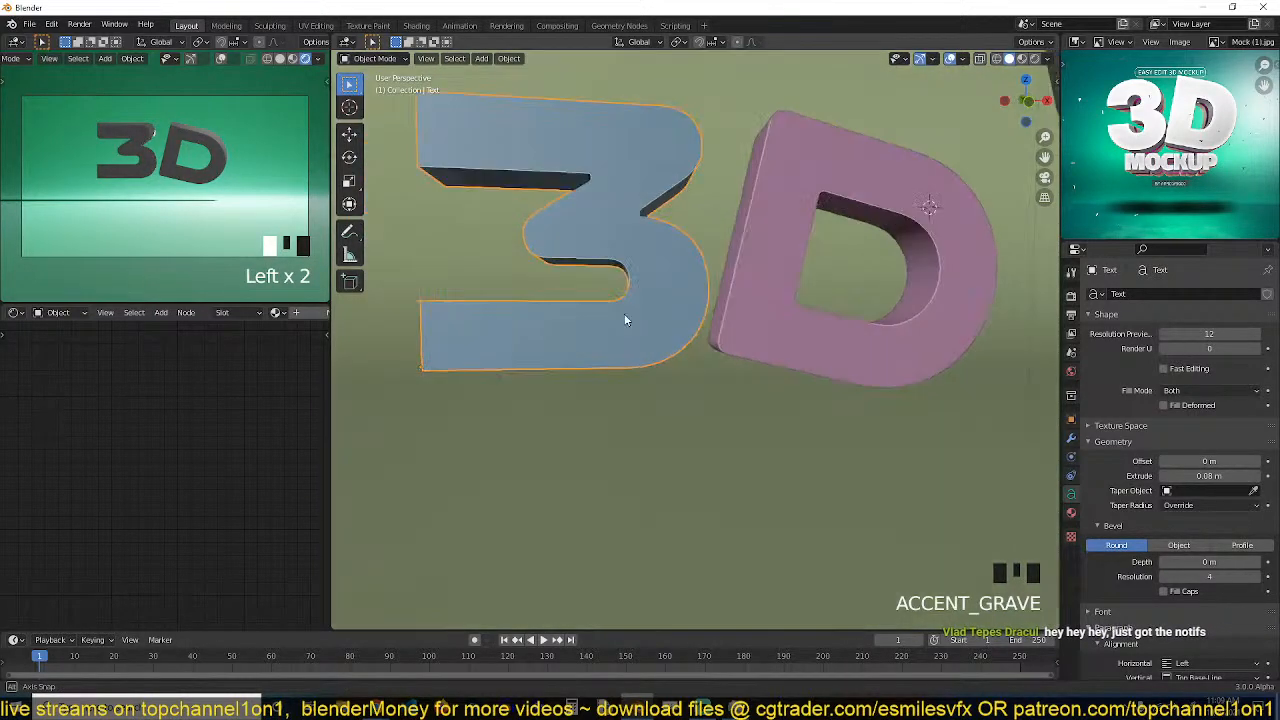
Compare the letter edges with the reference image and give both the D and the 3 a round bevel of 0.004 m depth.
key(alt+a)
key(grave)
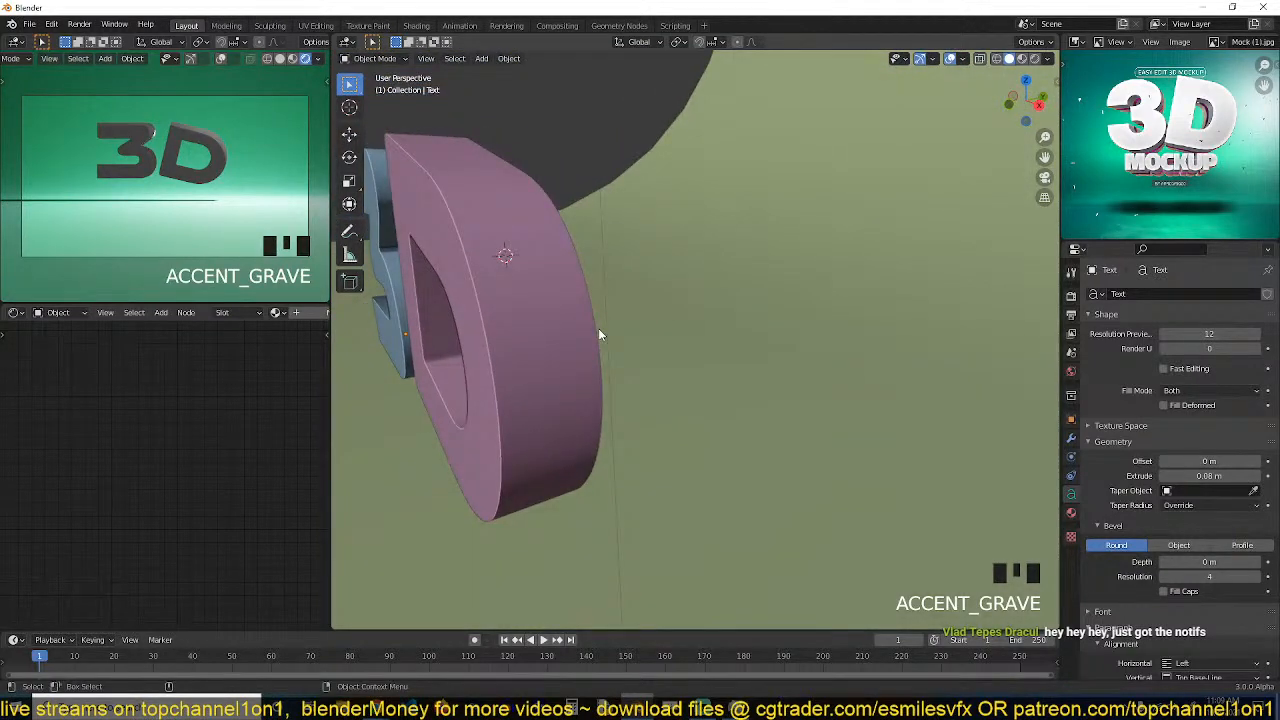
key(grave)
scroll(1203, 157, up, 5)
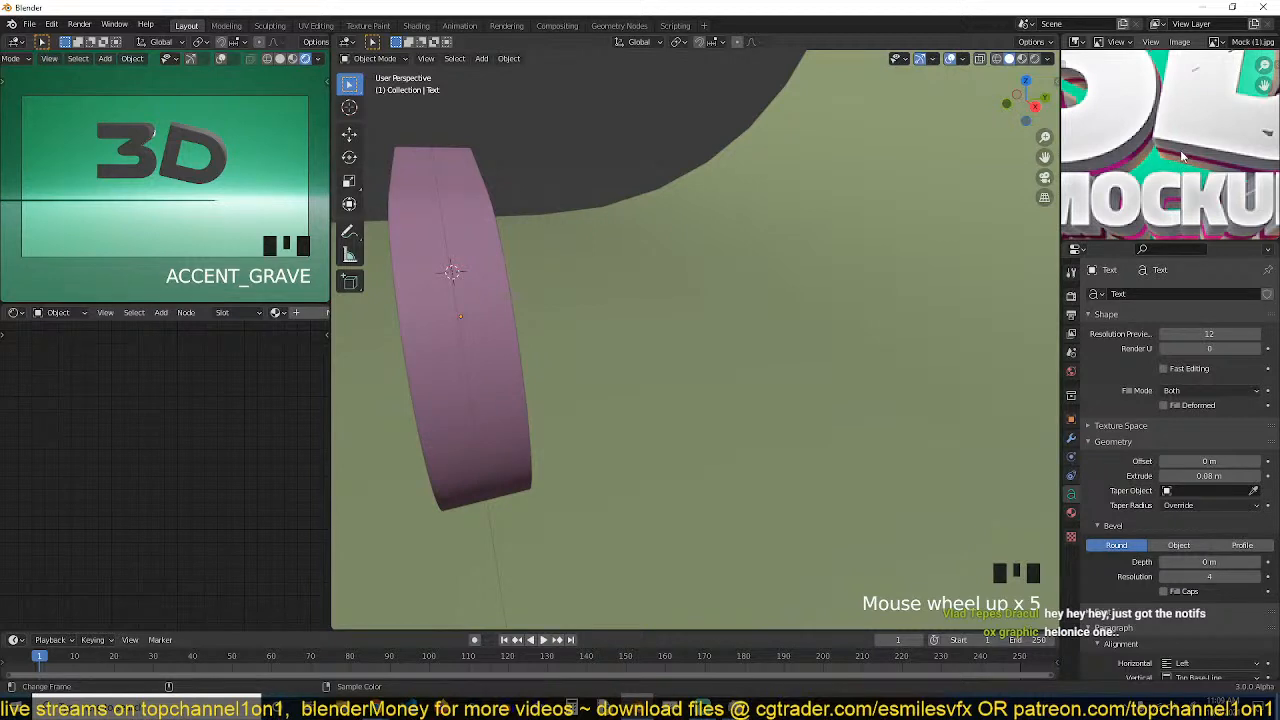
scroll(1183, 157, down, 2)
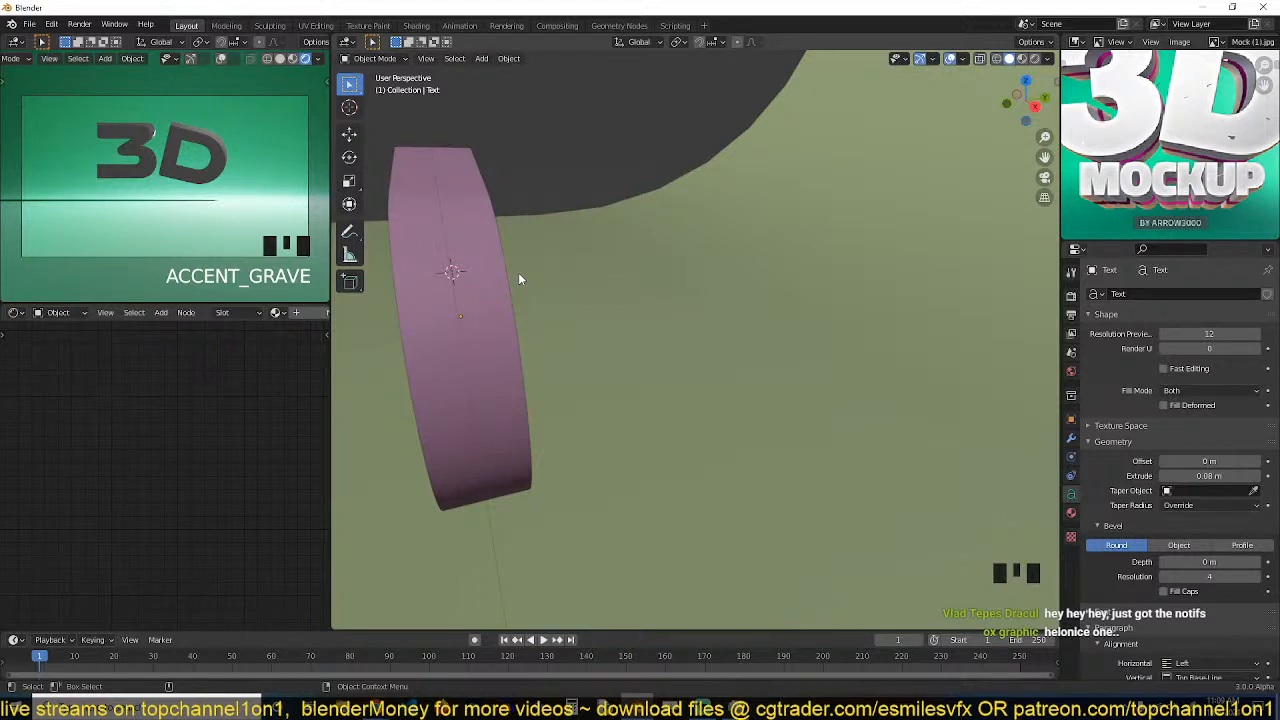
middle_drag(570, 346, 730, 338)
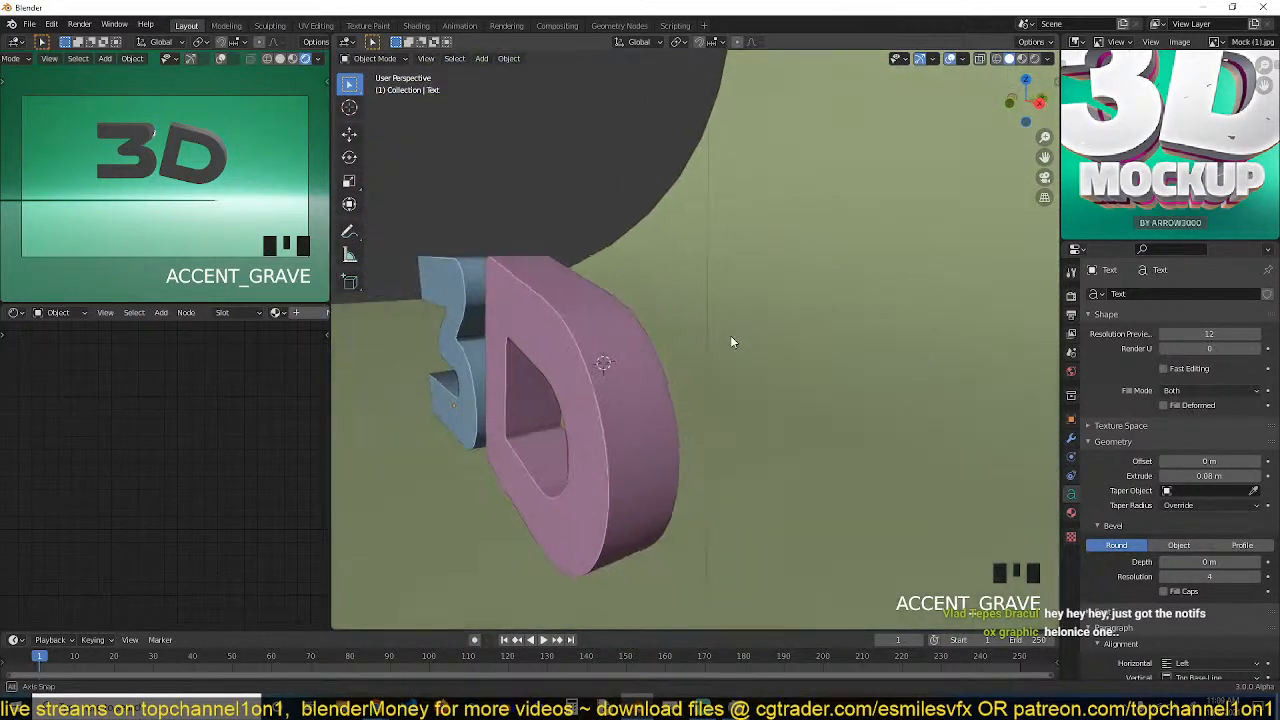
click(501, 361)
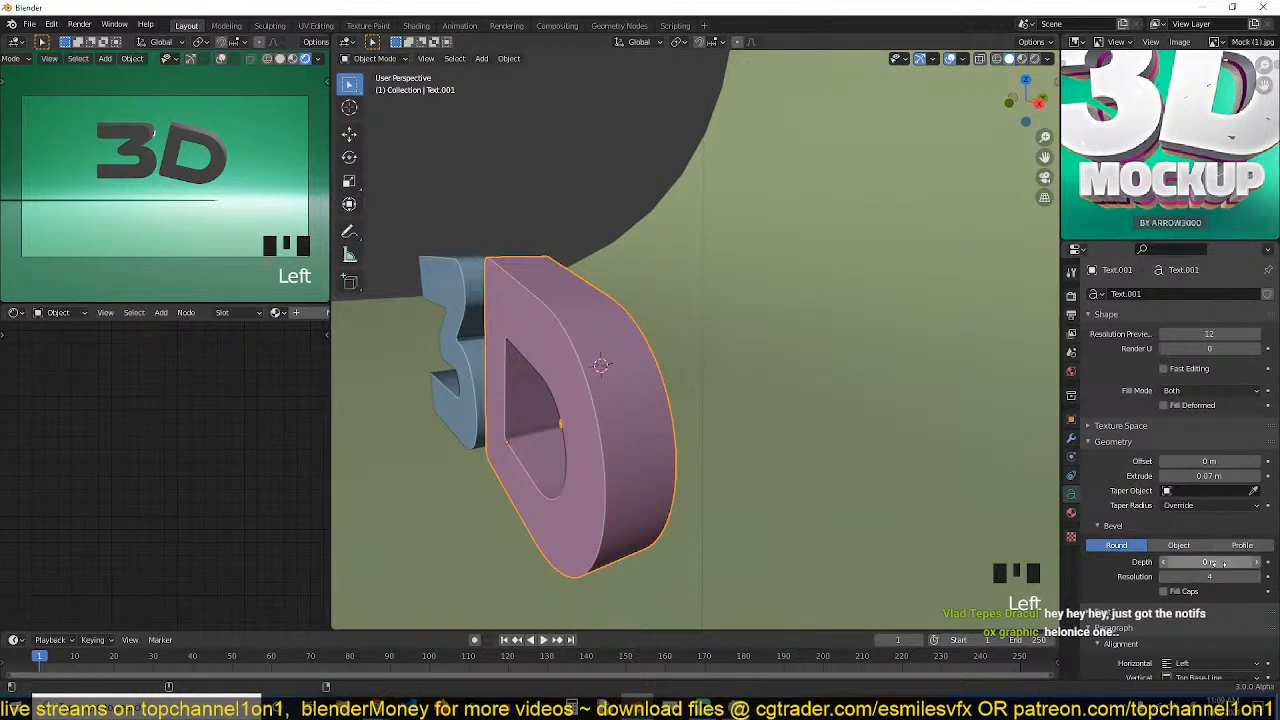
shift+drag(1200, 562, 1226, 562)
click(479, 312)
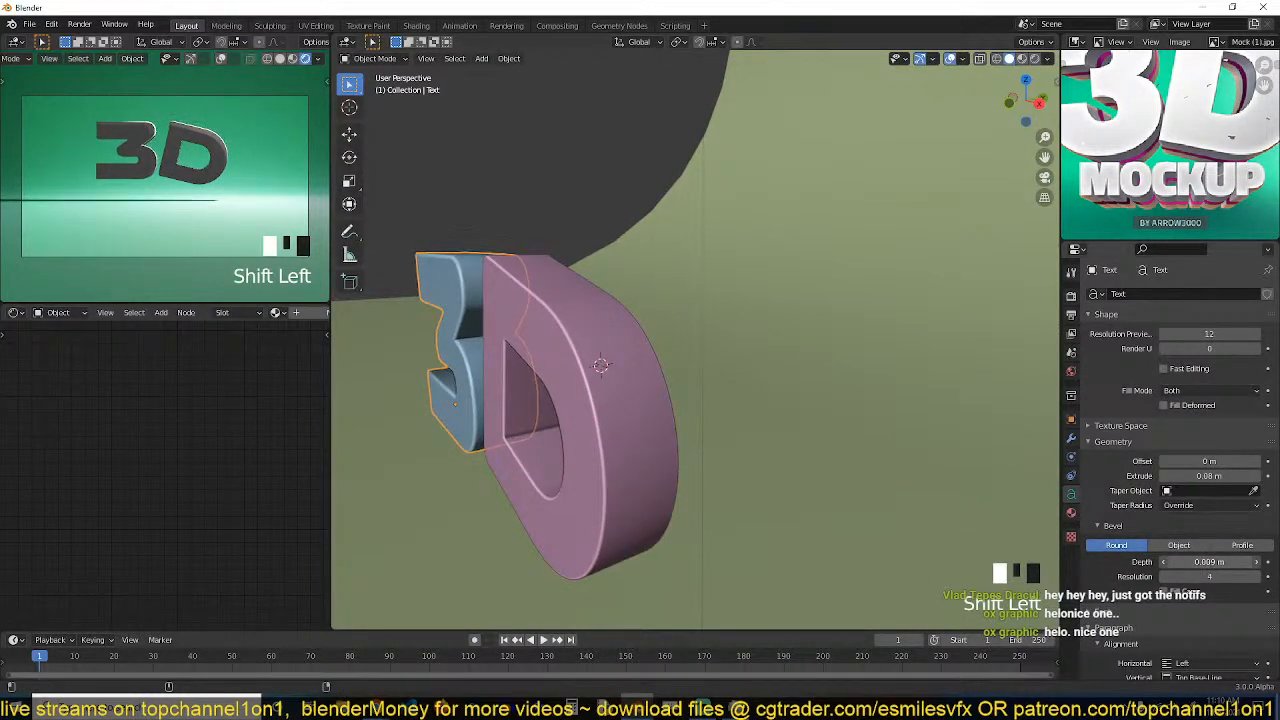
scroll(590, 413, down, 2)
Move the 3 and the D together upward along Z in front view, leaving room for a second line of text.
key(grave)
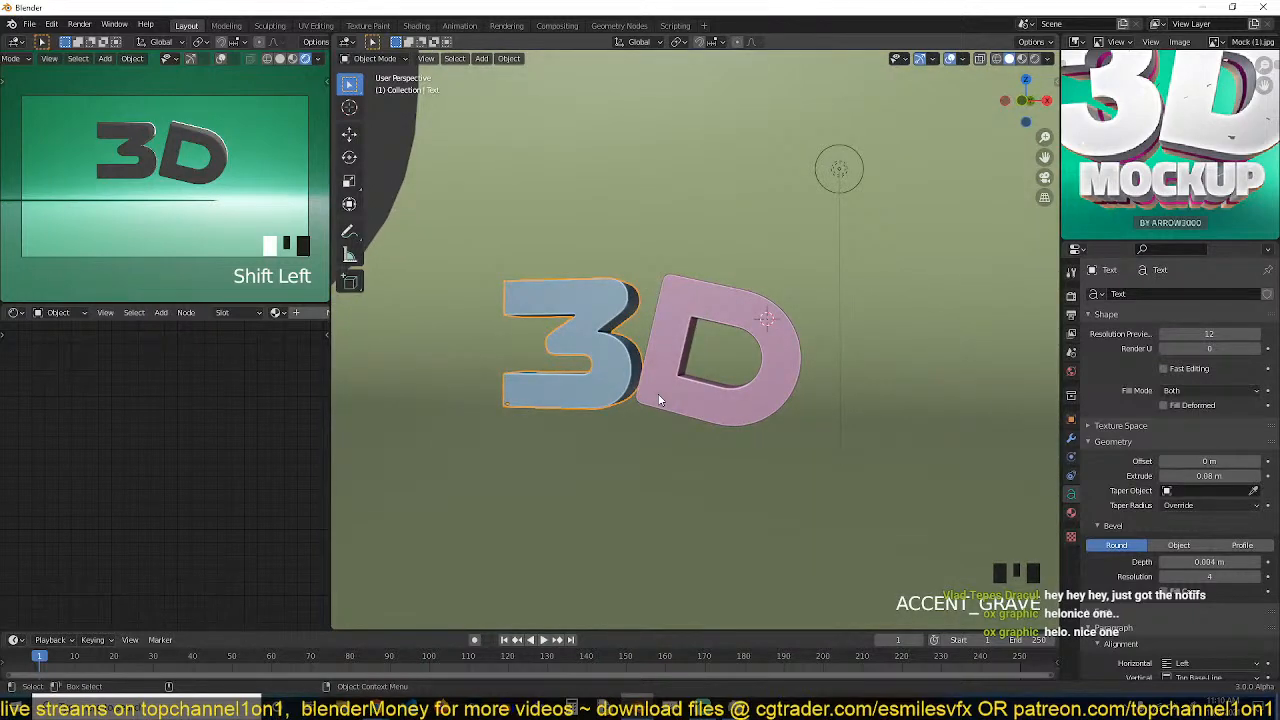
key(KP_1)
scroll(701, 358, up, 2)
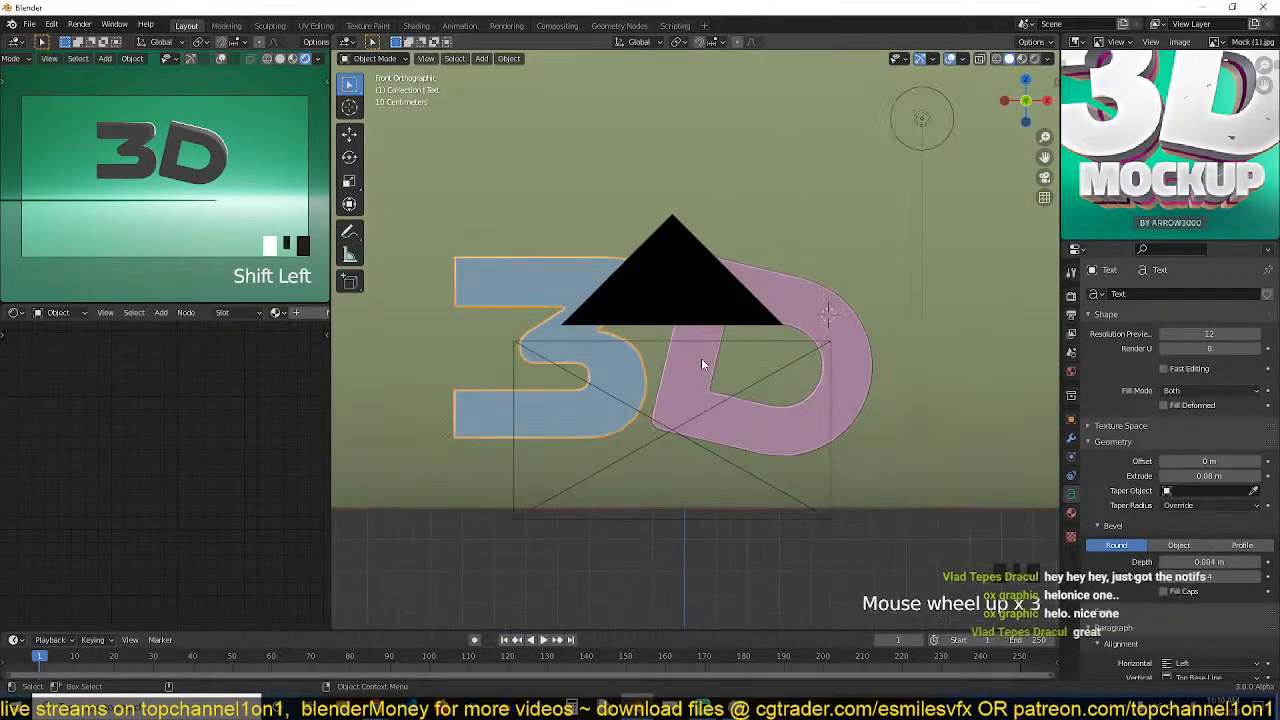
shift+click(778, 294)
key(g)
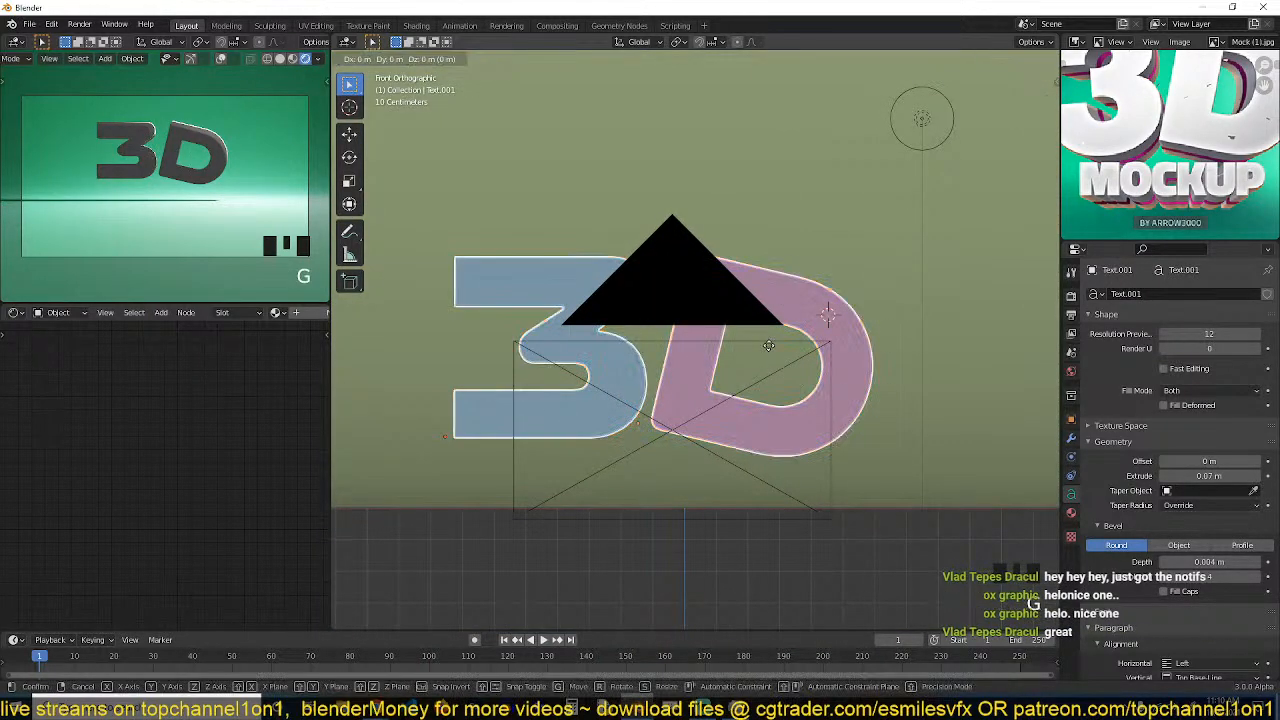
key(z)
click(754, 235)
Duplicate the 3 and place the copy directly beneath the original.
click(585, 212)
key(shift+d)
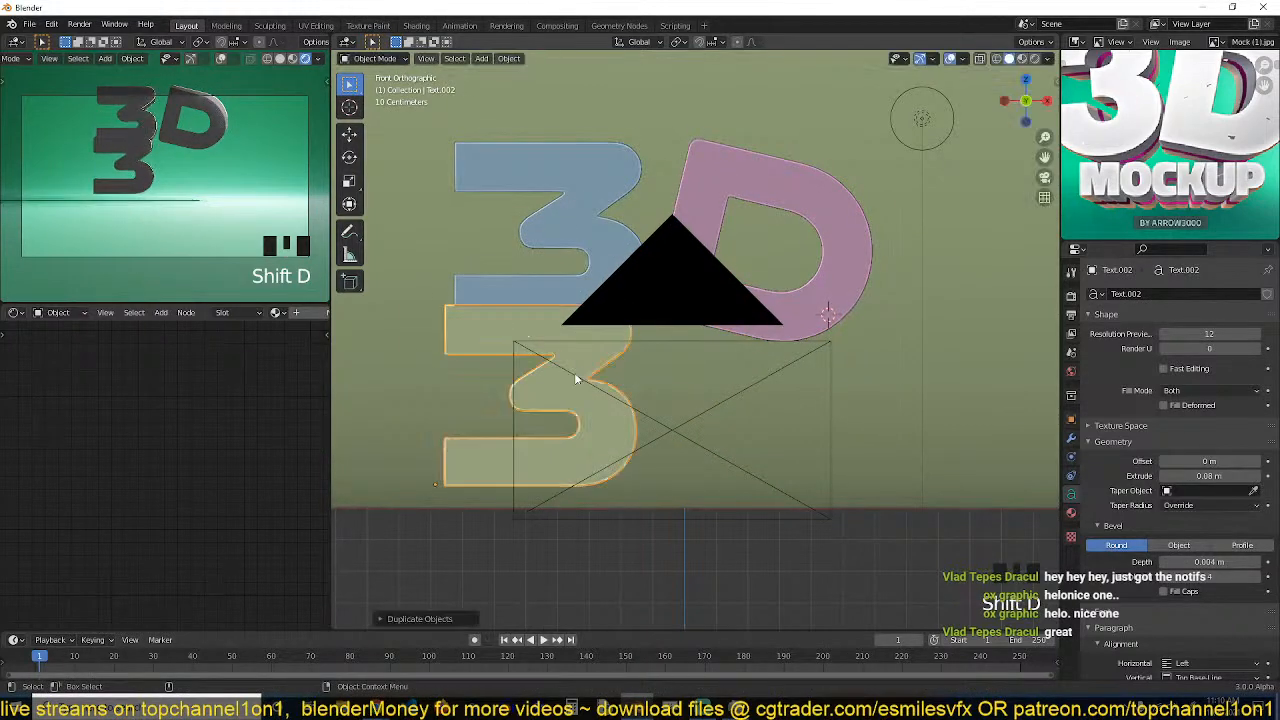
click(574, 372)
Replace the duplicated 3's text with MOCKUP.
key(Tab)
key(Tab)
key(Tab)
key(ctrl+a)
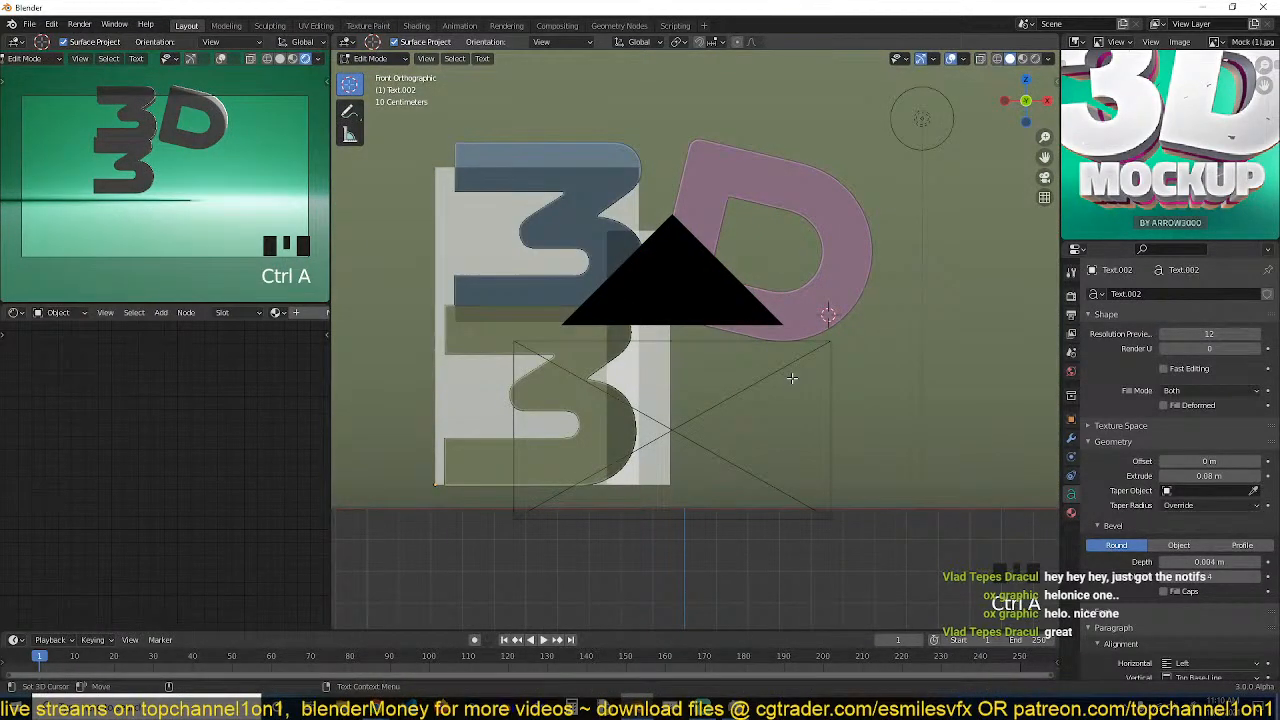
text(MOC)
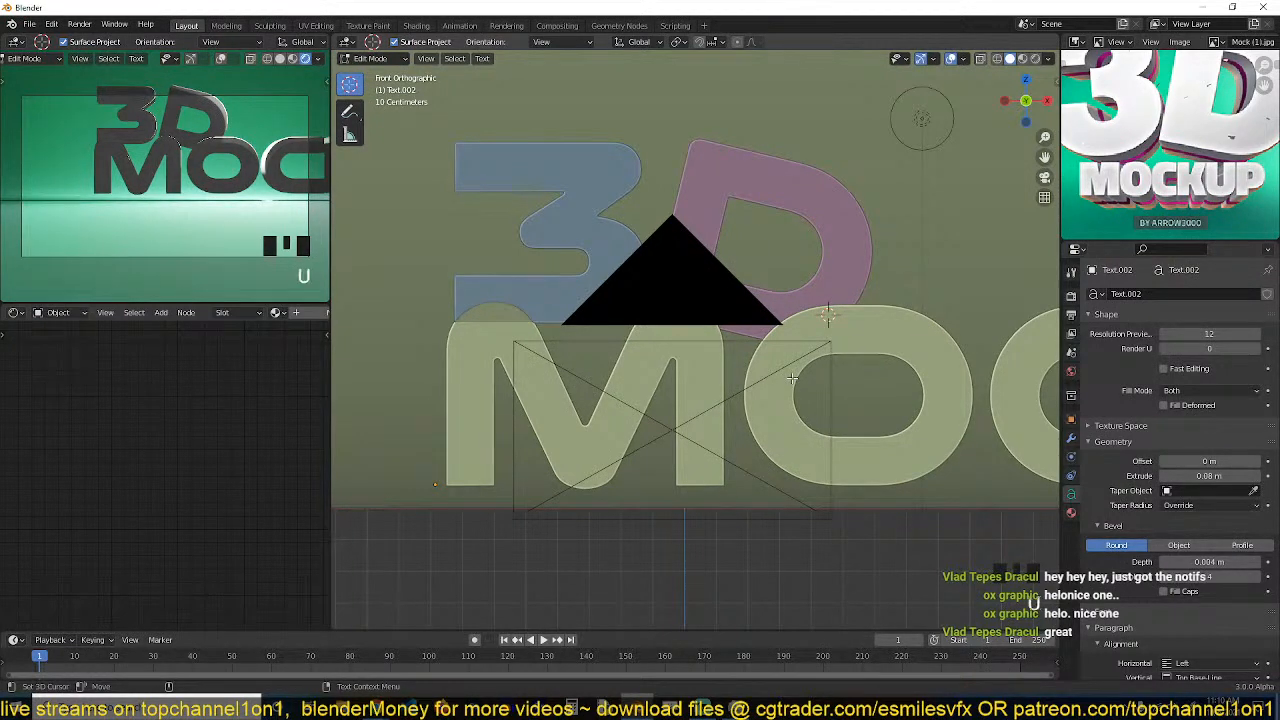
Scale the duplicated text object down and replace its wording with YOUR TEXT HERE.
key(Tab)
key(s)
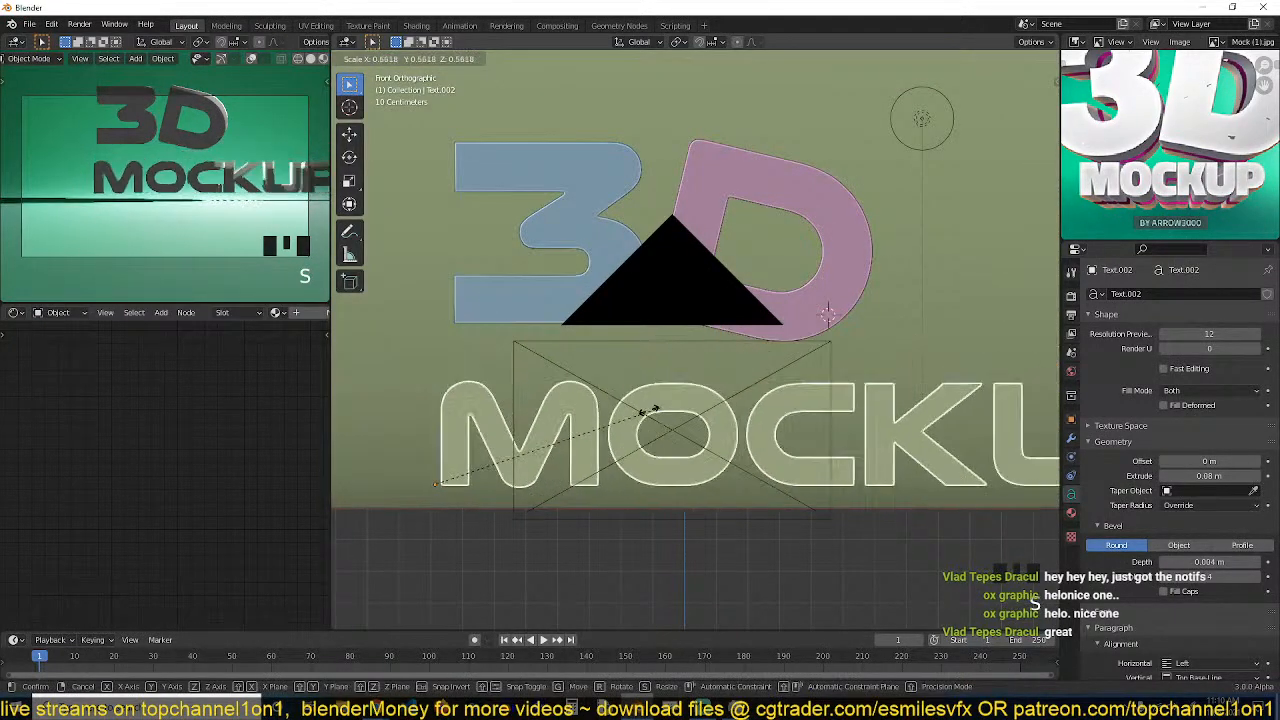
click(655, 432)
key(Tab)
key(ctrl+a)
text(YOUR TEXT)
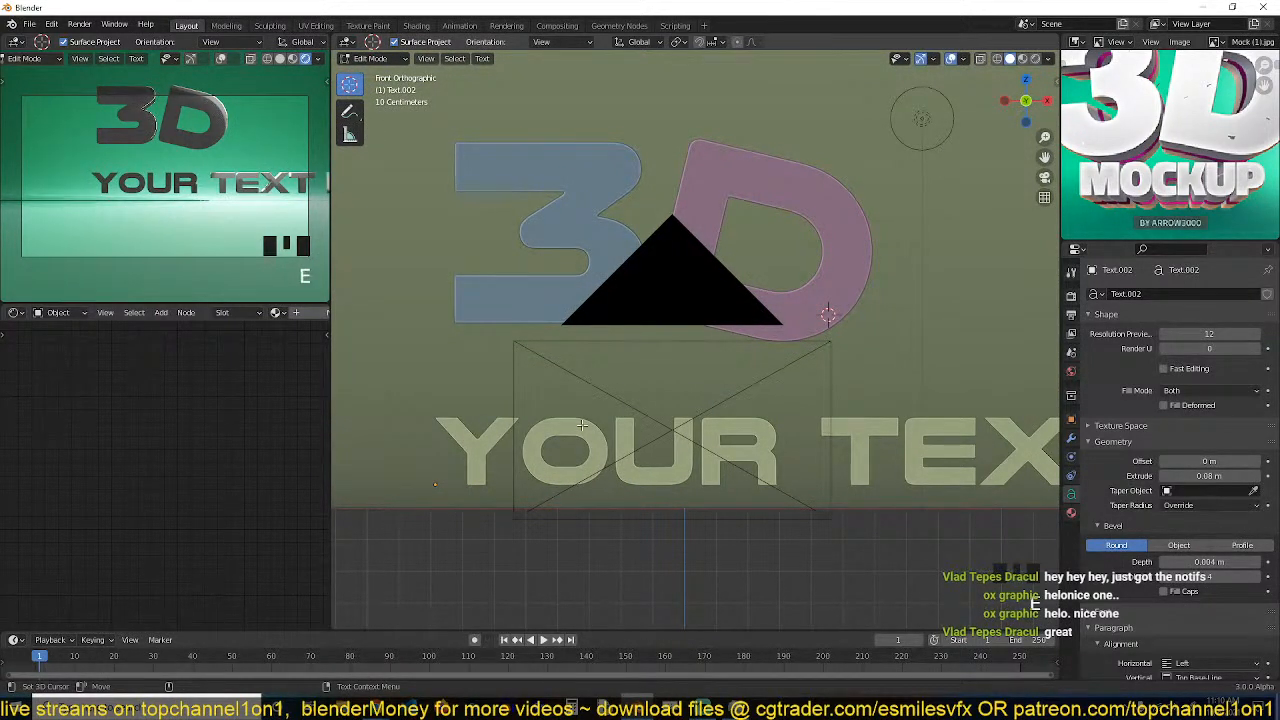
Shrink the YOUR TEXT HERE line and move it just beneath the 3D letters.
key(Tab)
key(s)
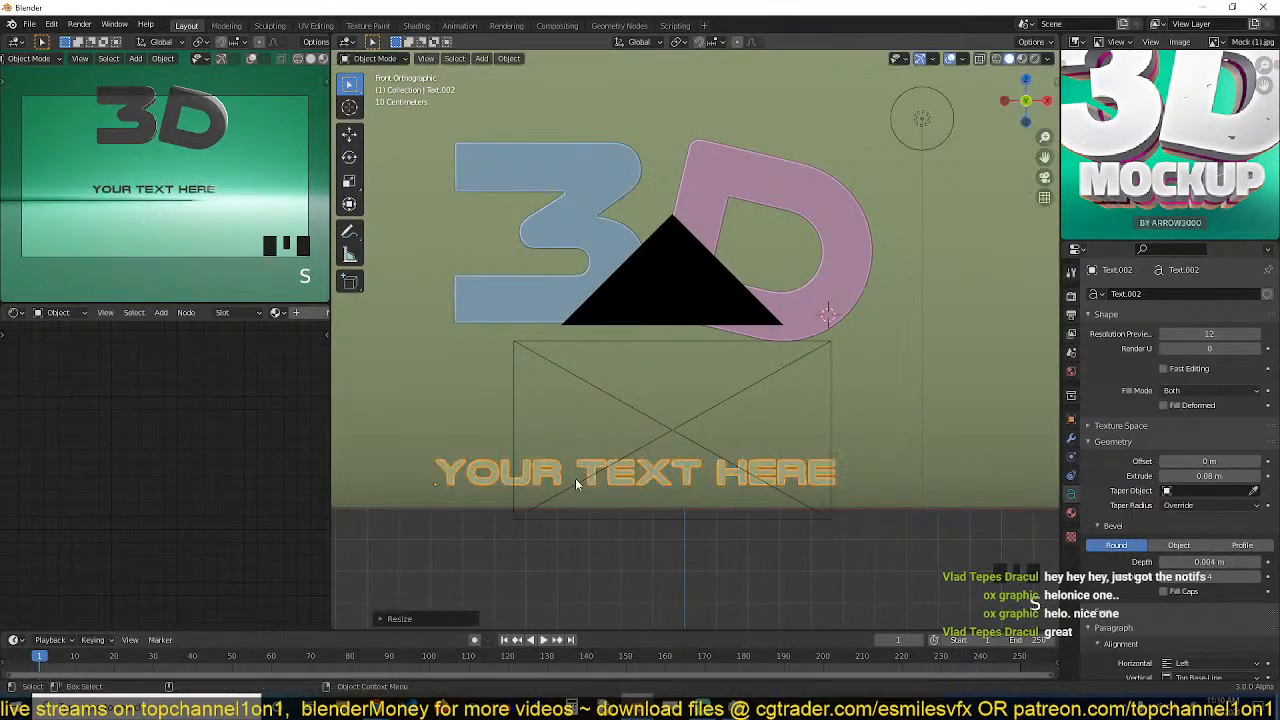
click(583, 480)
key(g)
click(775, 428)
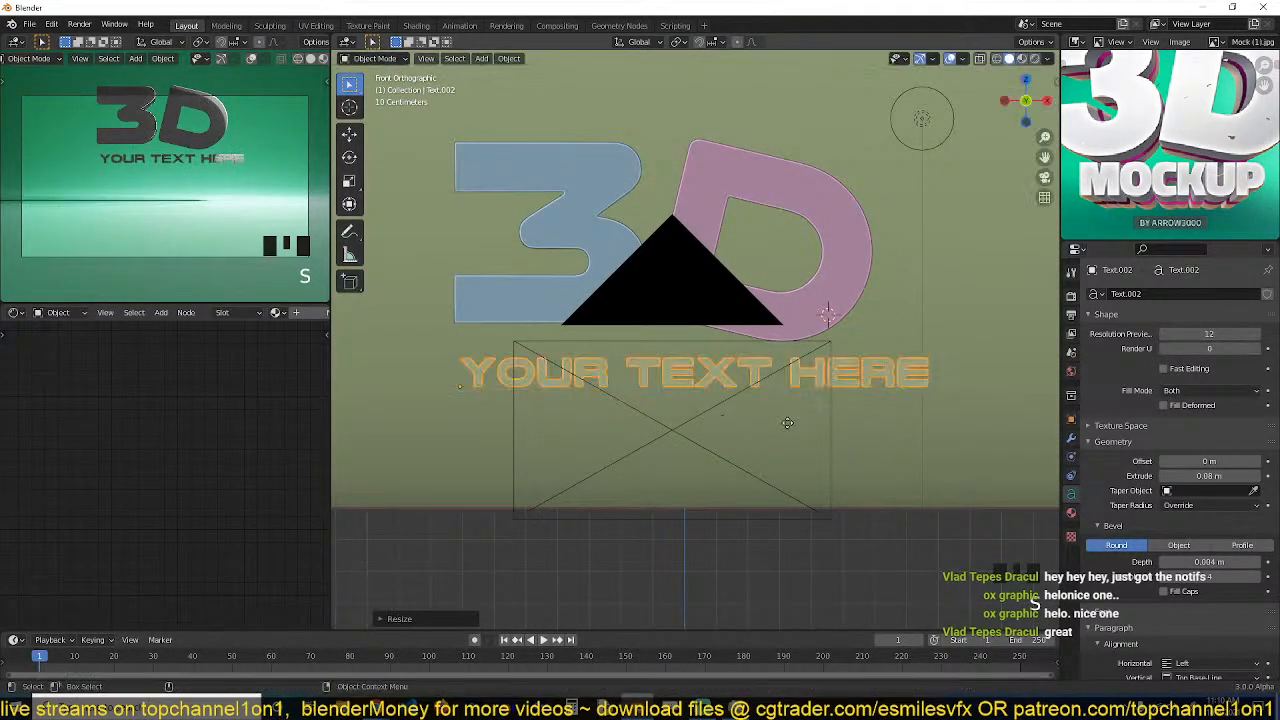
Shorten the second line to YOUR TEXT and scale it up to match the width of the 3D letters.
key(Tab)
key(BackSpace)
key(BackSpace)
key(BackSpace)
key(BackSpace)
key(BackSpace)
key(BackSpace)
key(BackSpace)
key(BackSpace)
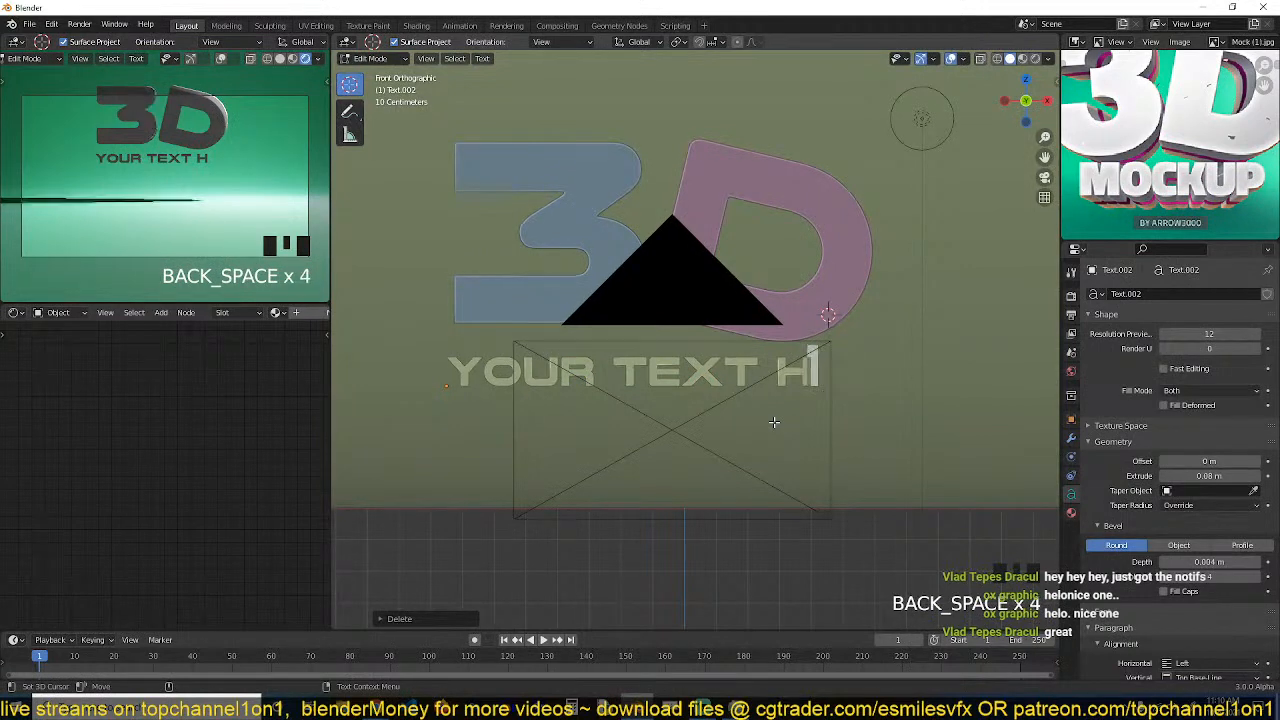
key(Tab)
key(s)
click(871, 437)
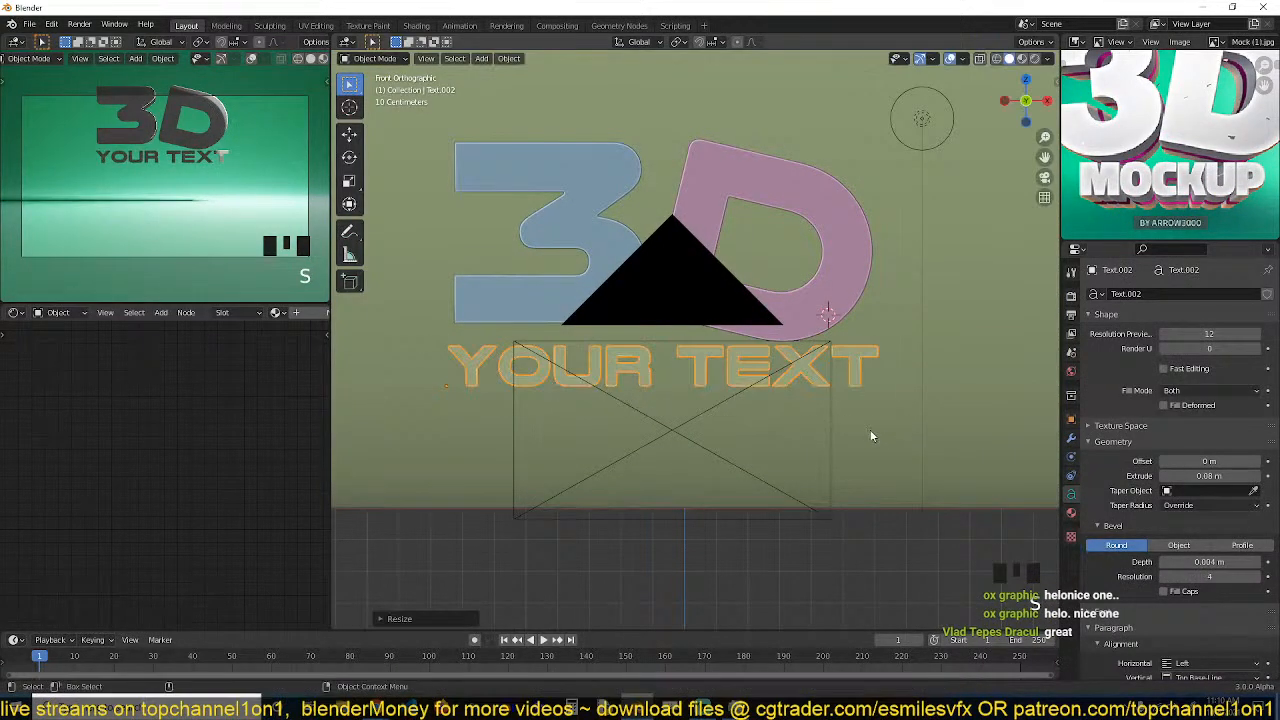
Duplicate the YOUR TEXT line below itself and replace the copy's wording with HERE.
key(g)
right_click(864, 437)
key(shift+d)
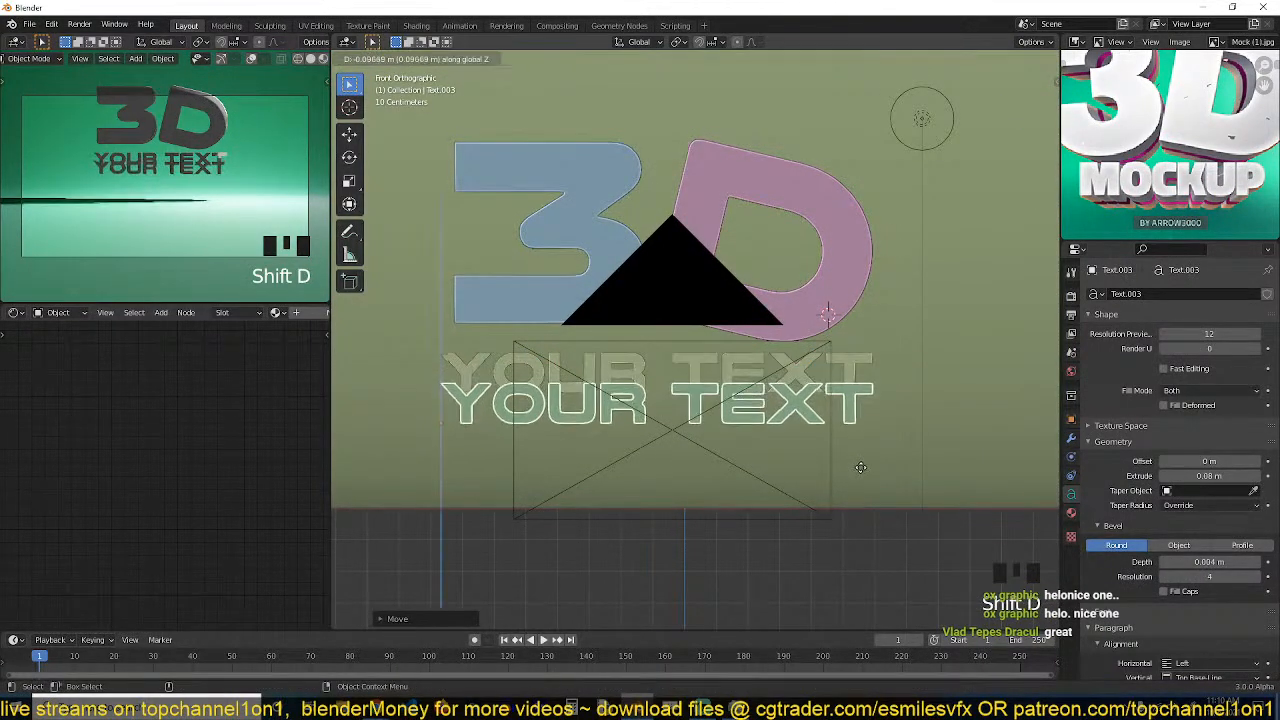
click(864, 483)
key(Tab)
key(ctrl+a)
text(HERE)
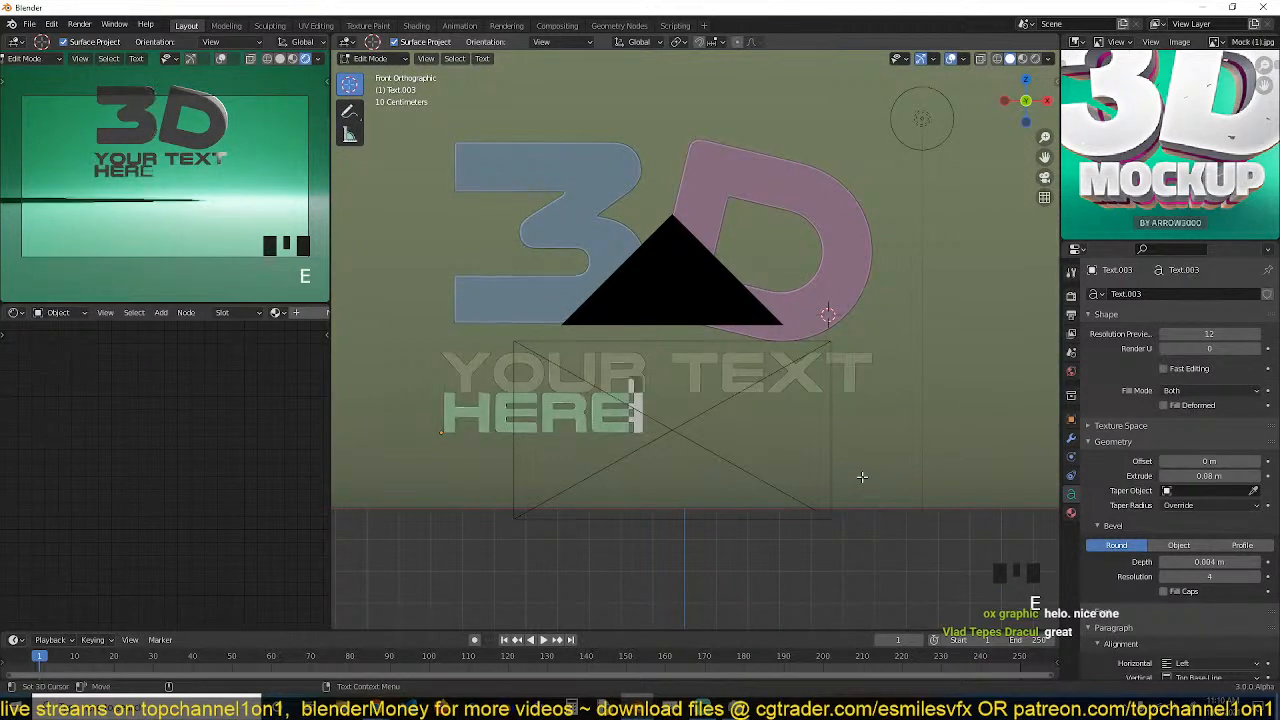
key(Tab)
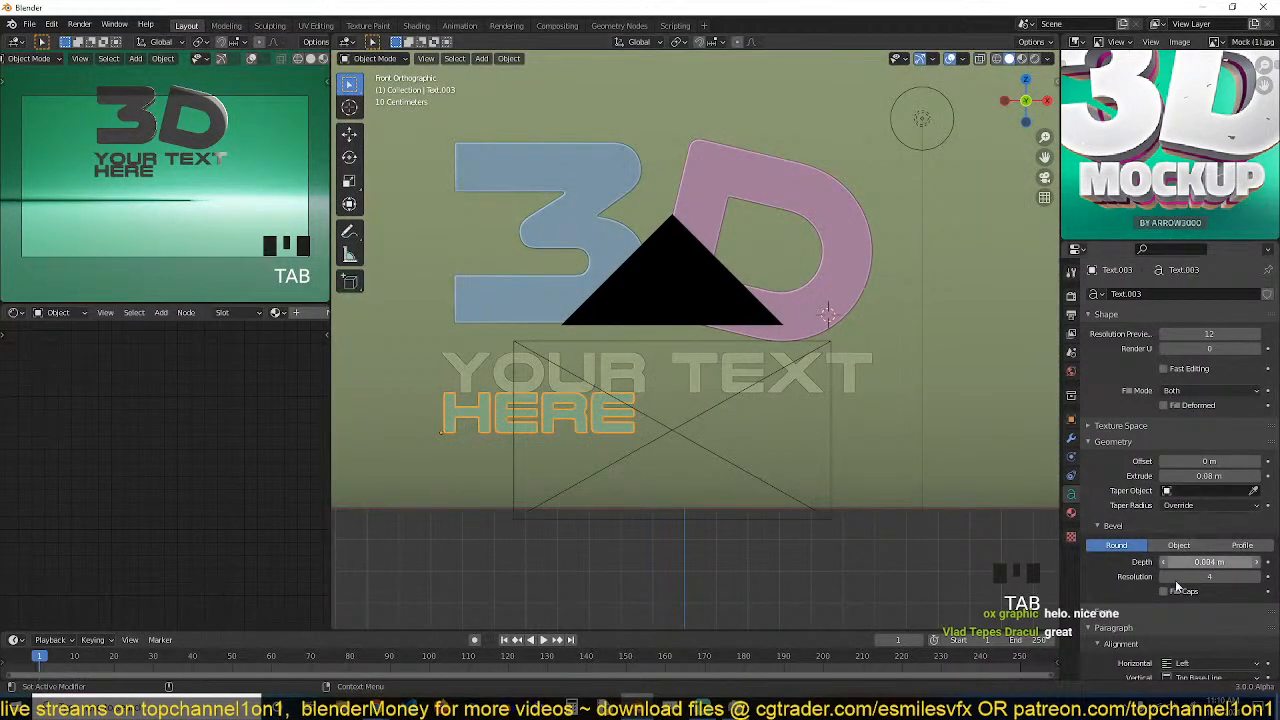
Reduce the HERE line's character spacing to 0.8 and centre it beneath YOUR TEXT.
scroll(1173, 562, down, 4)
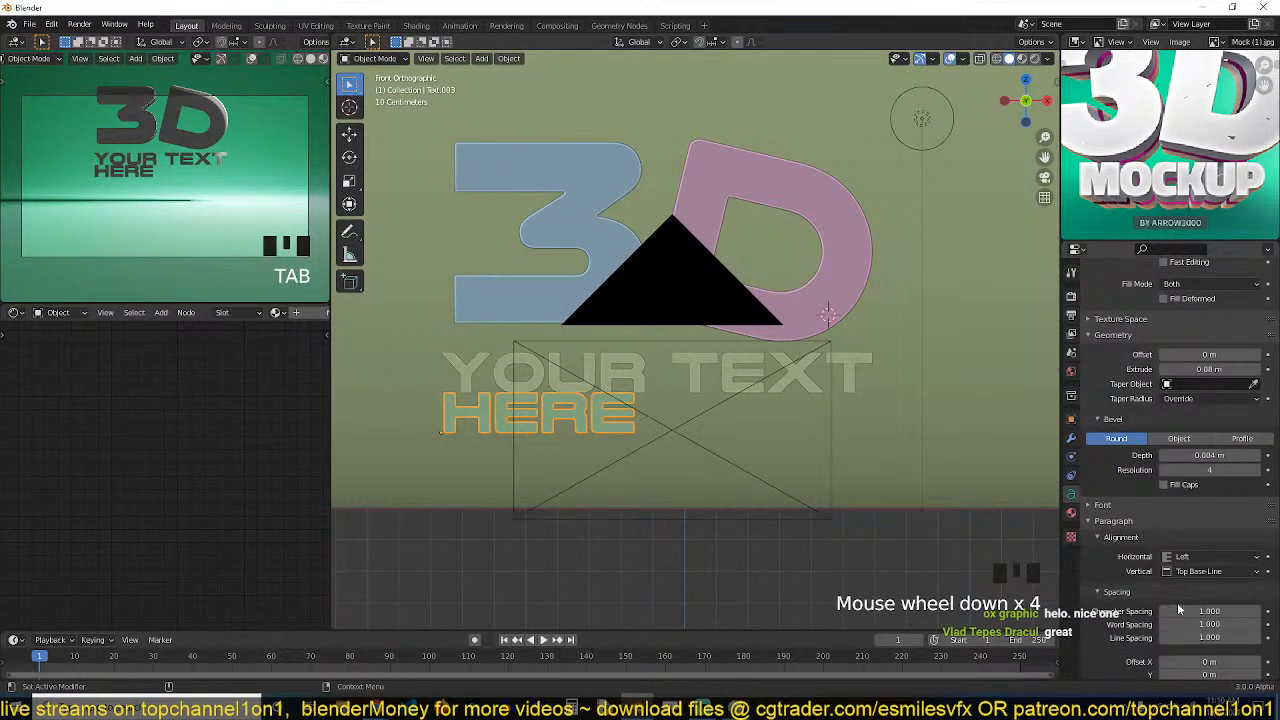
mouse_move(1177, 609)
mouse_down()
mouse_move(1250, 609)
mouse_move(1170, 609)
mouse_up()
key(g)
click(778, 447)
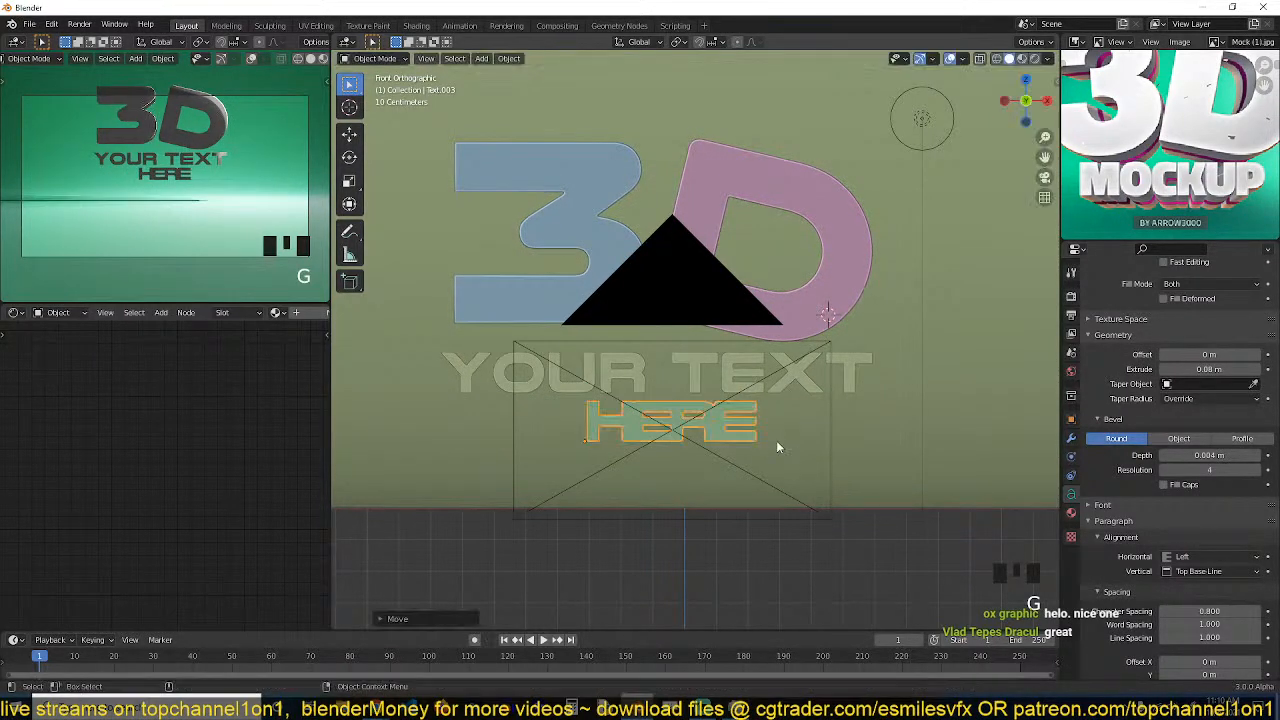
Set the camera's focal length to 25 mm and move the camera closer to the 3D letters in side view.
click(704, 306)
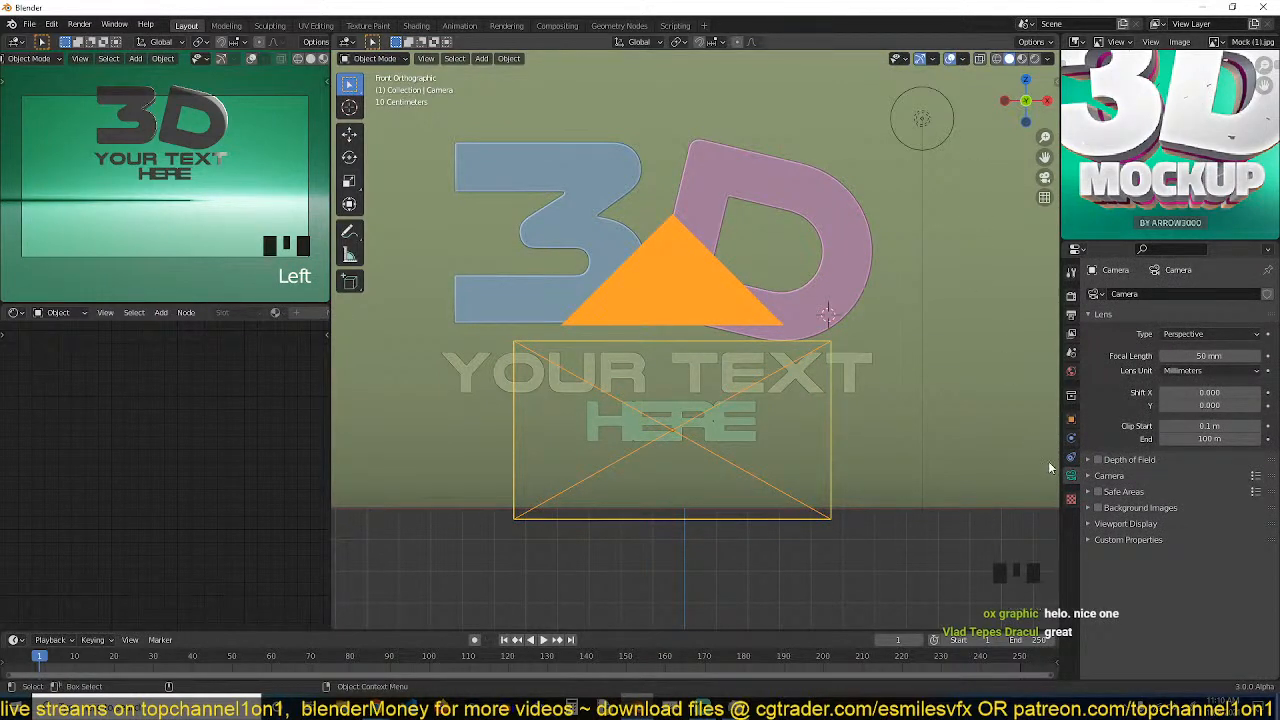
click(1234, 356)
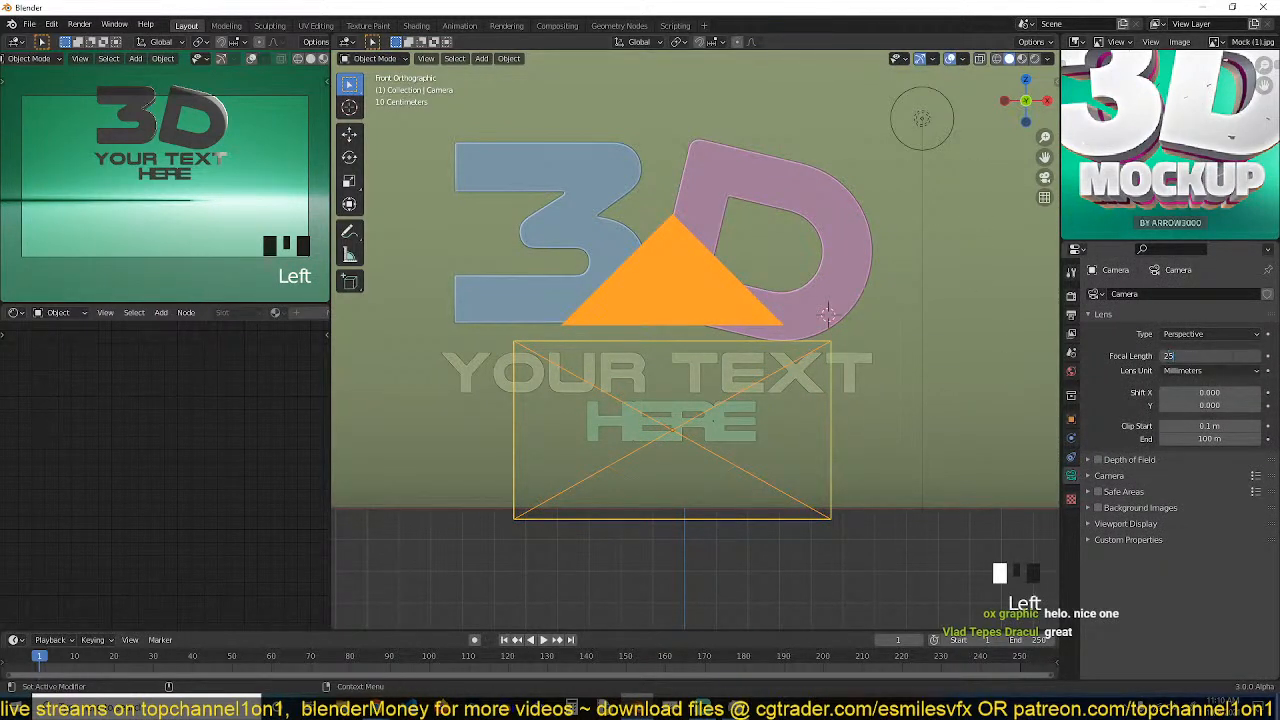
text(25)
key(Return)
key(KP_3)
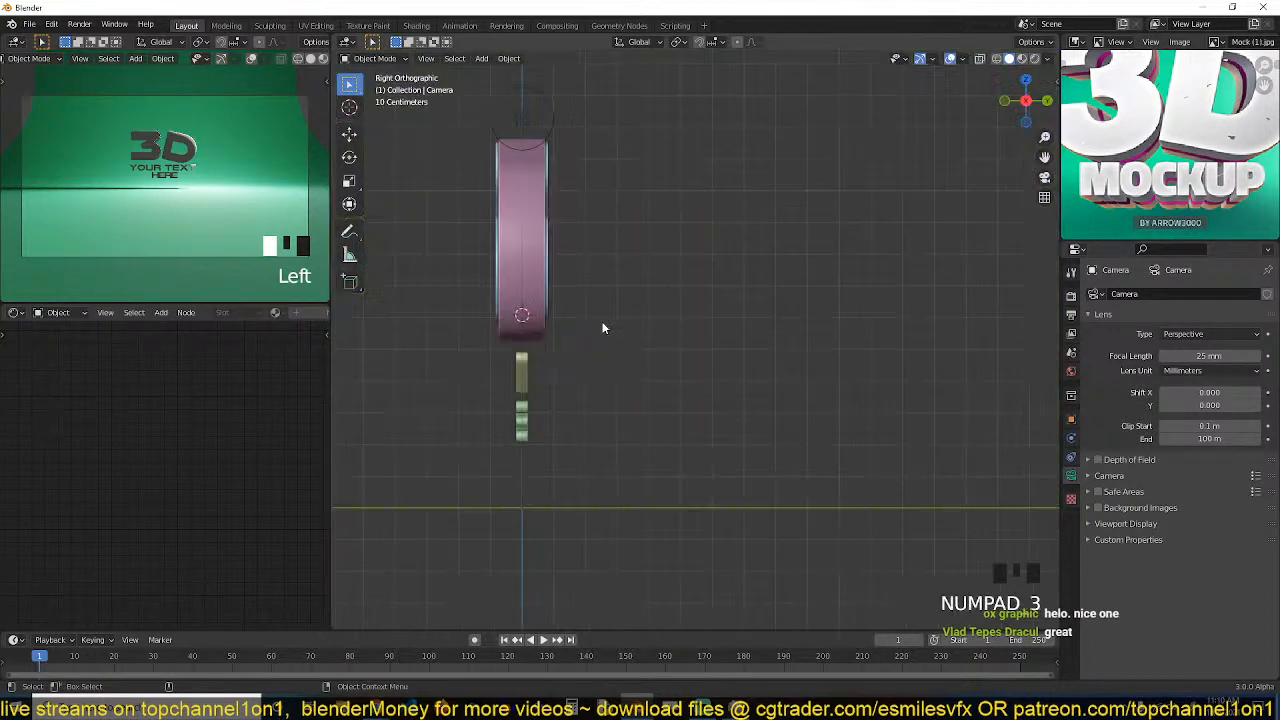
scroll(603, 328, down, 11)
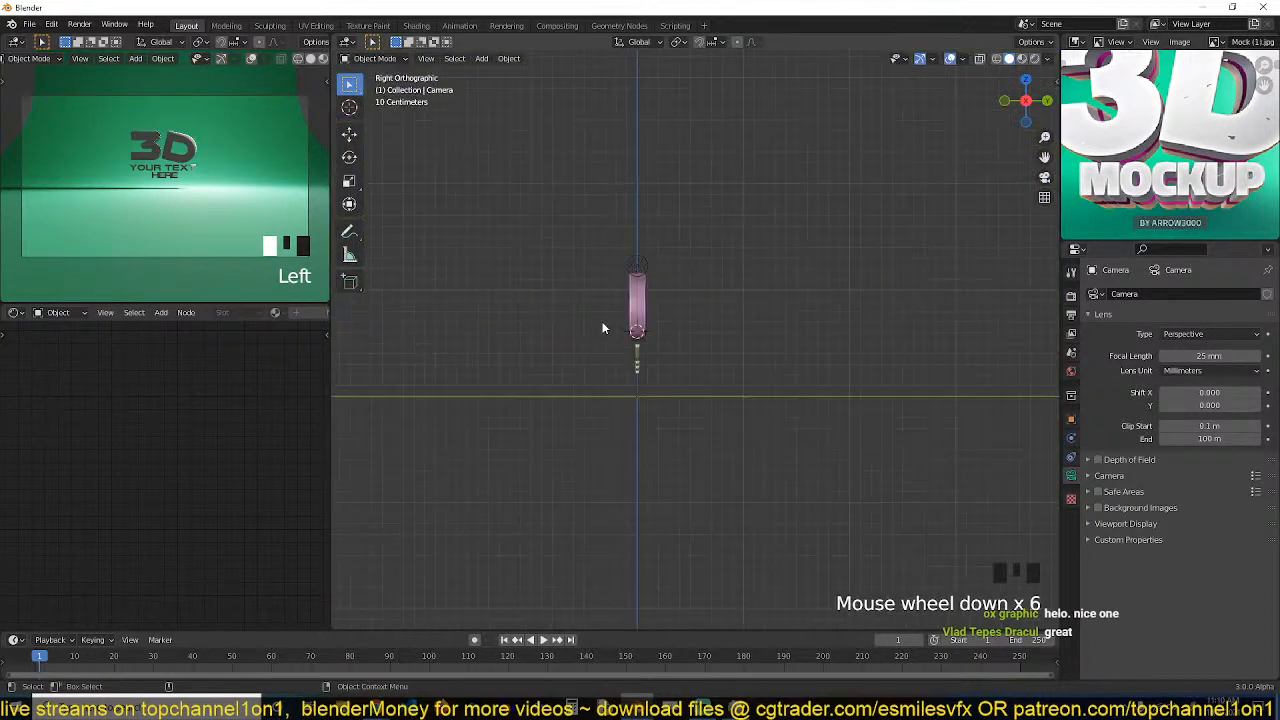
click(726, 322)
Set the camera's focal length to 15 mm and move it nearer the letters to fit the text in frame.
click(1240, 356)
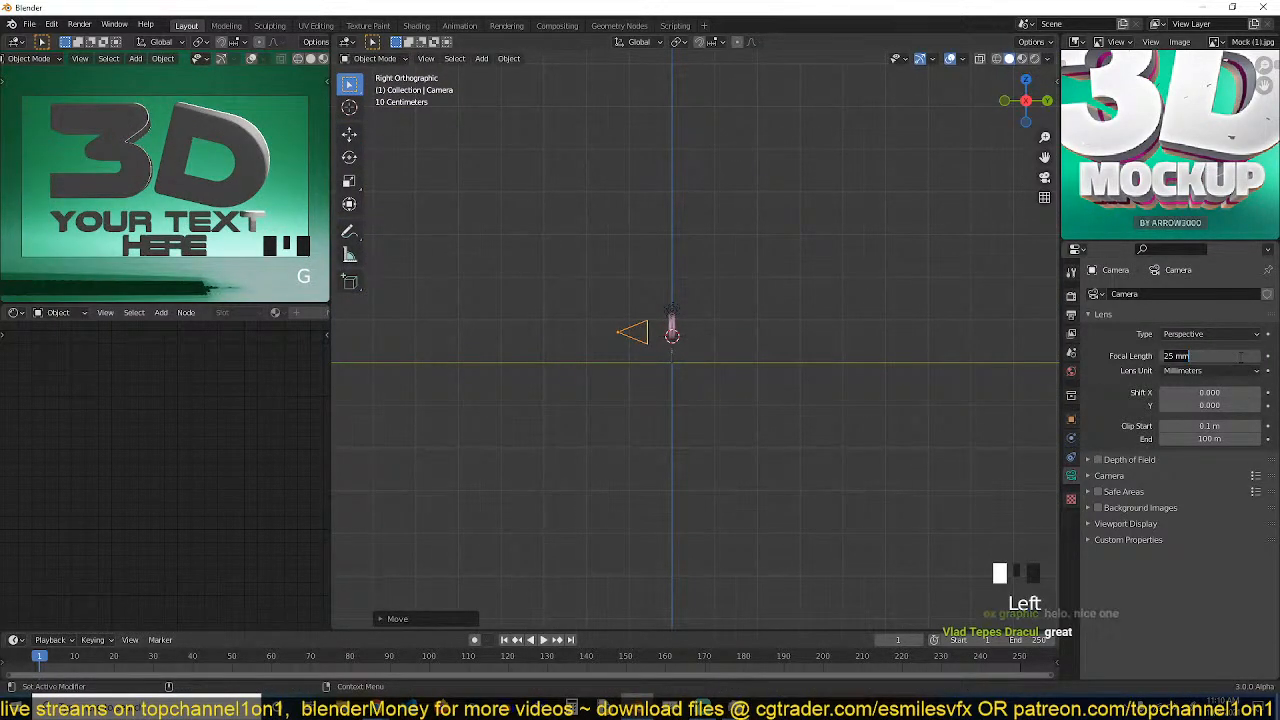
key(Return)
key(g)
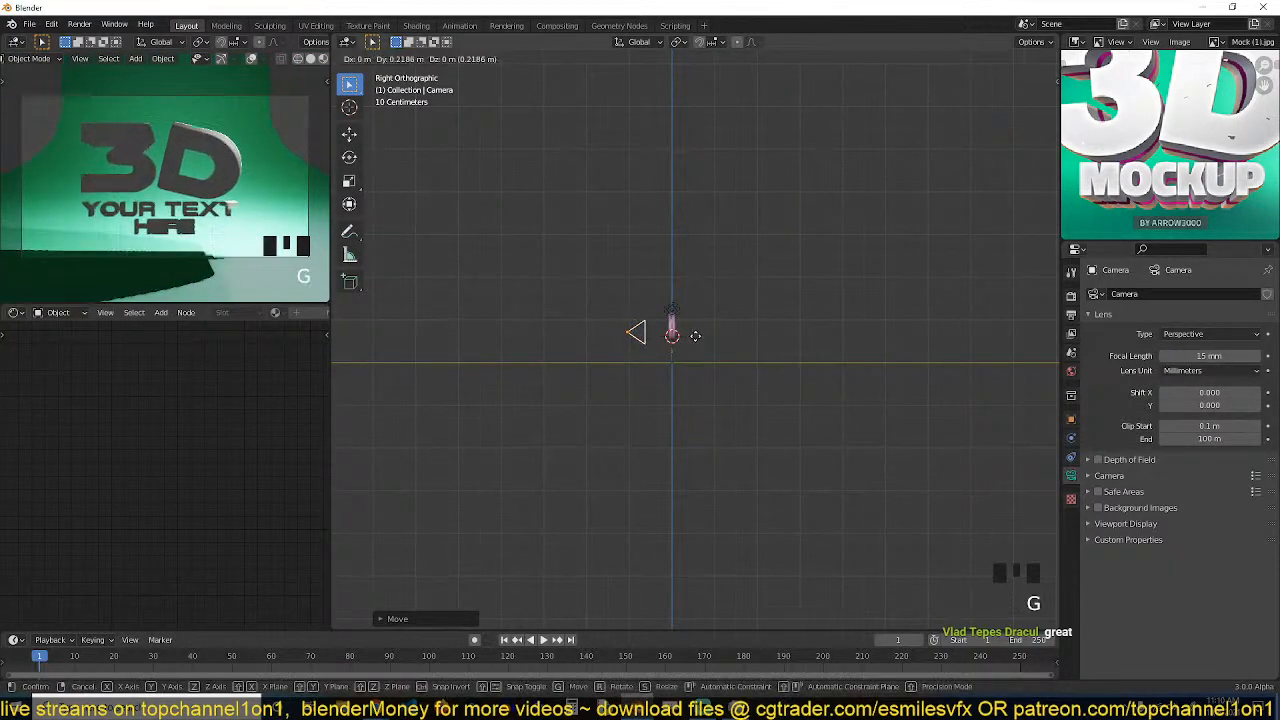
click(719, 327)
Scale the curved backdrop plane wider along the X axis.
scroll(721, 326, down, 3)
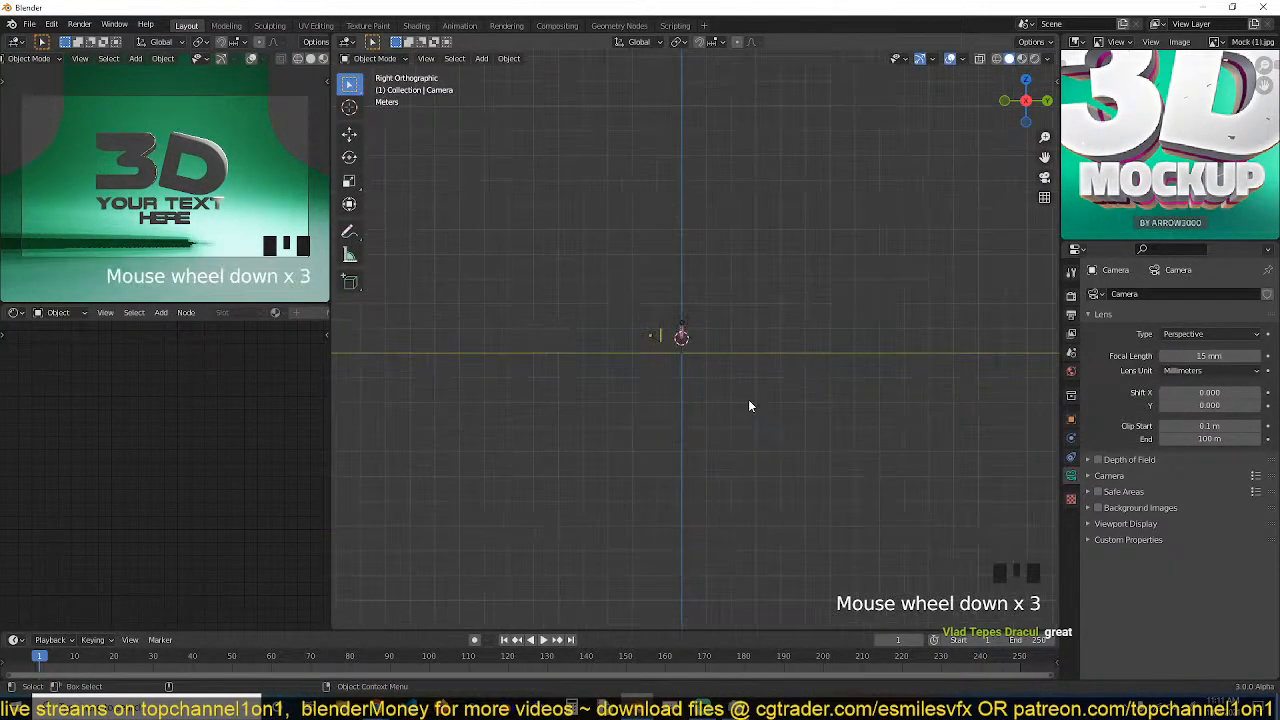
key(grave)
middle_drag(748, 399, 843, 385)
click(843, 385)
key(s)
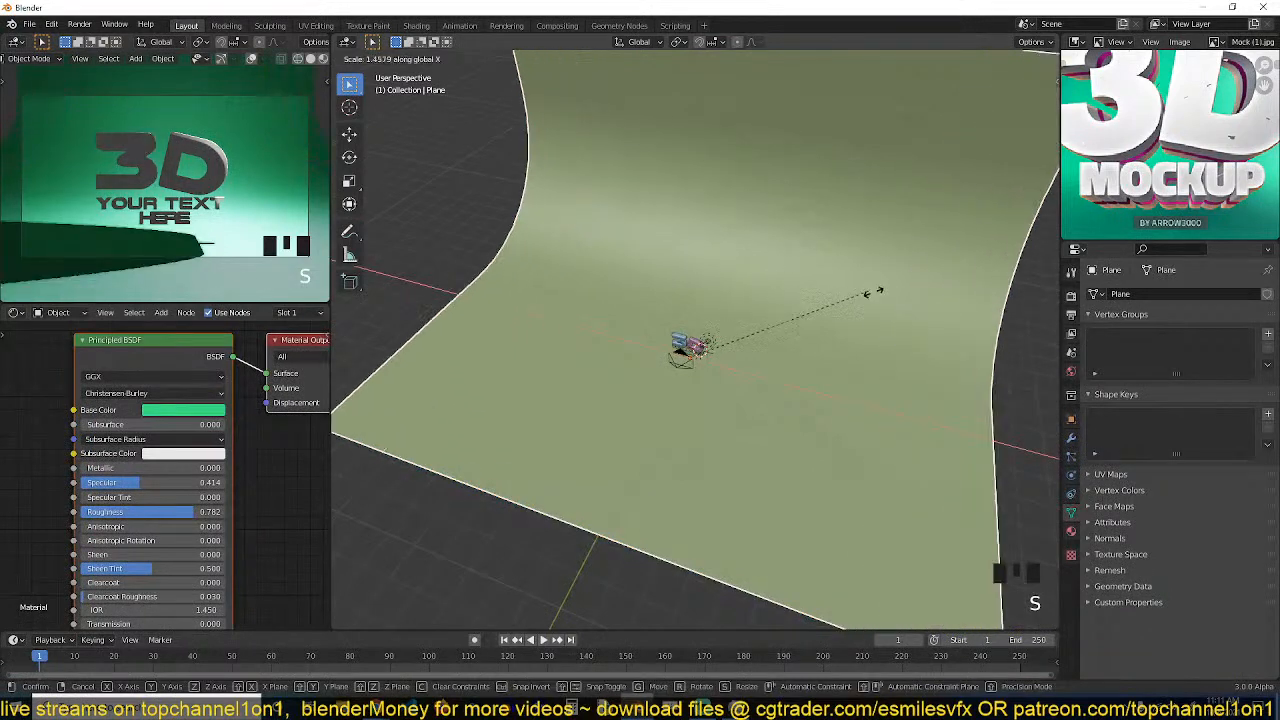
click(891, 295)
Inspect the text from an angle and compare the camera view in Material Preview and Rendered shading.
scroll(703, 390, up, 3)
scroll(744, 329, up, 7)
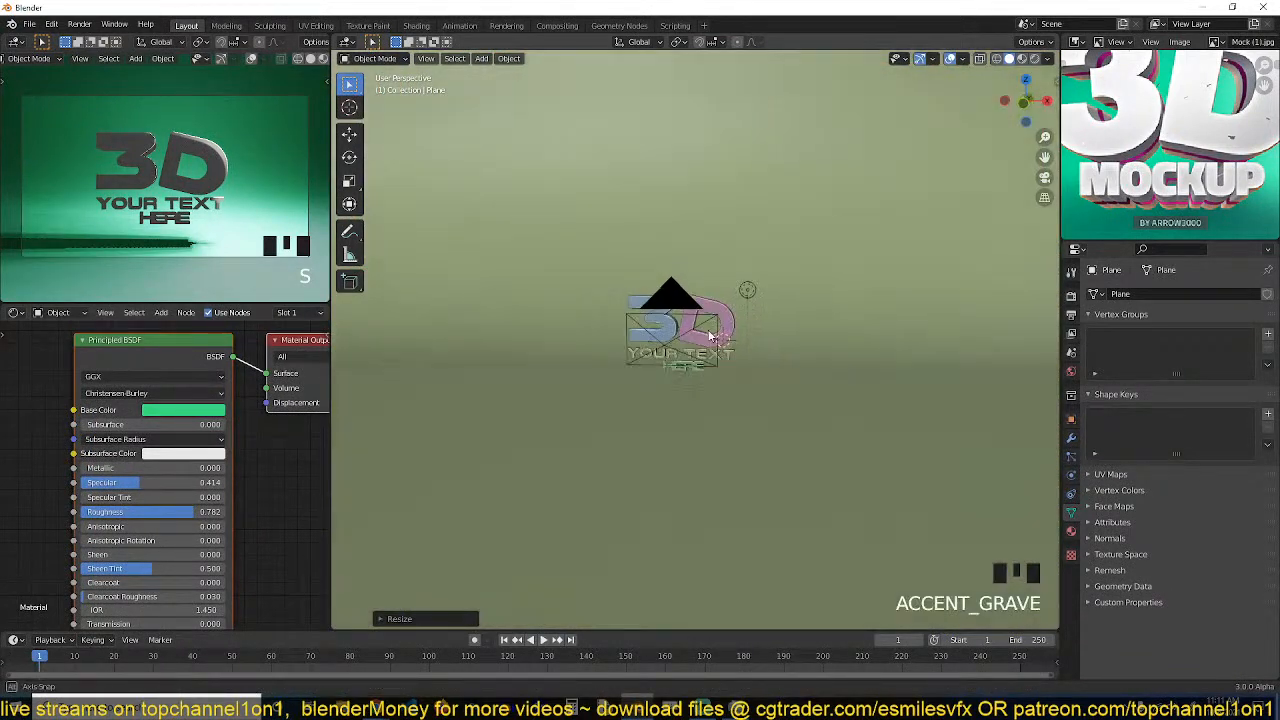
middle_drag(781, 329, 699, 310)
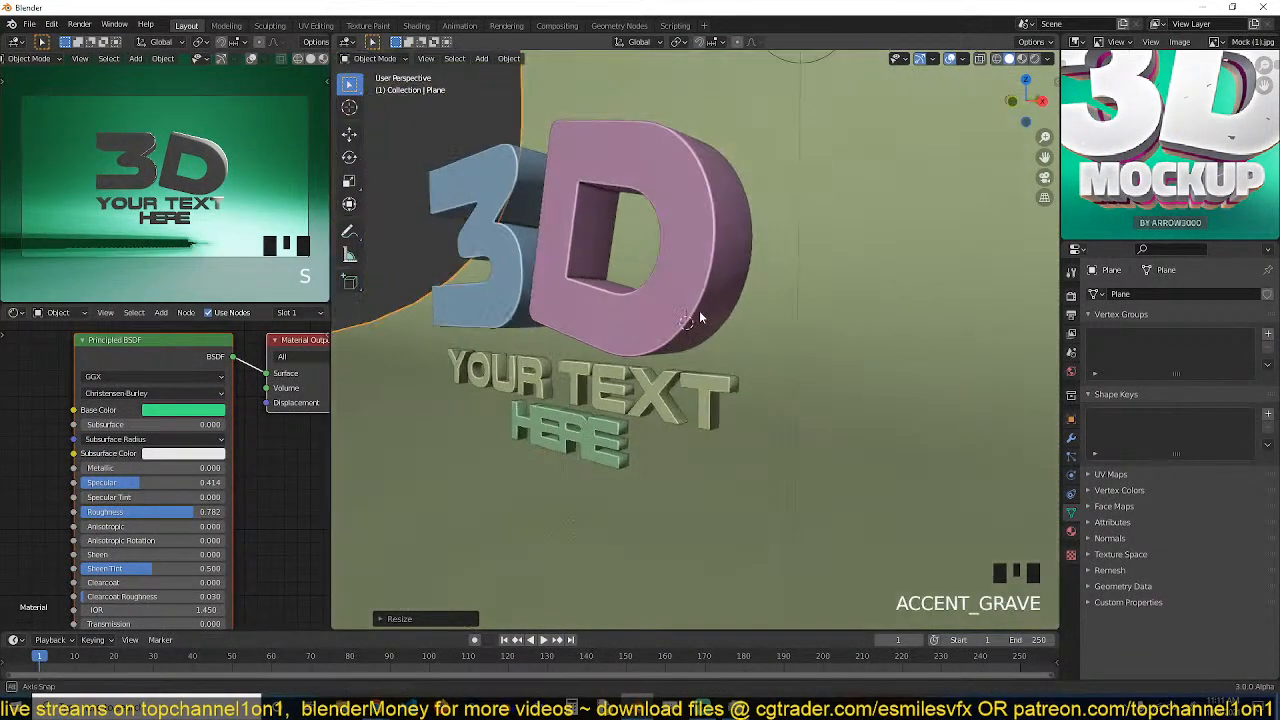
click(323, 59)
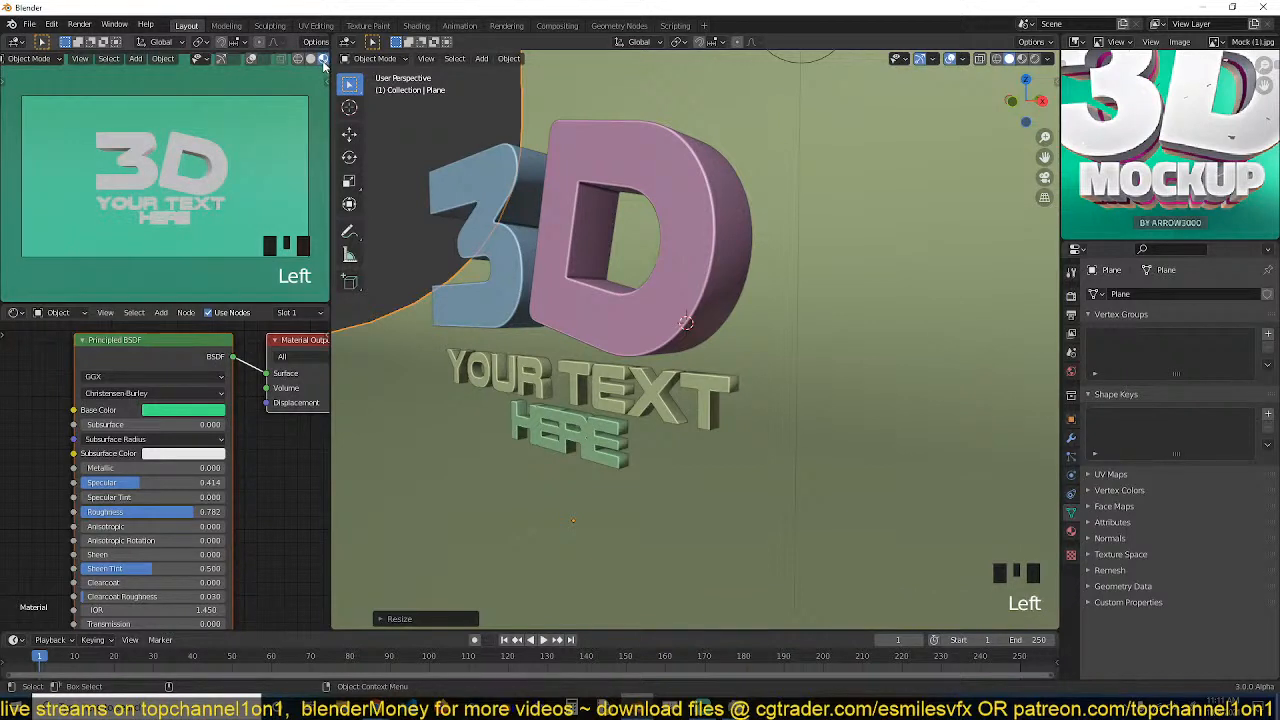
scroll(323, 64, down, 4)
click(305, 59)
scroll(741, 247, down, 4)
key(grave)
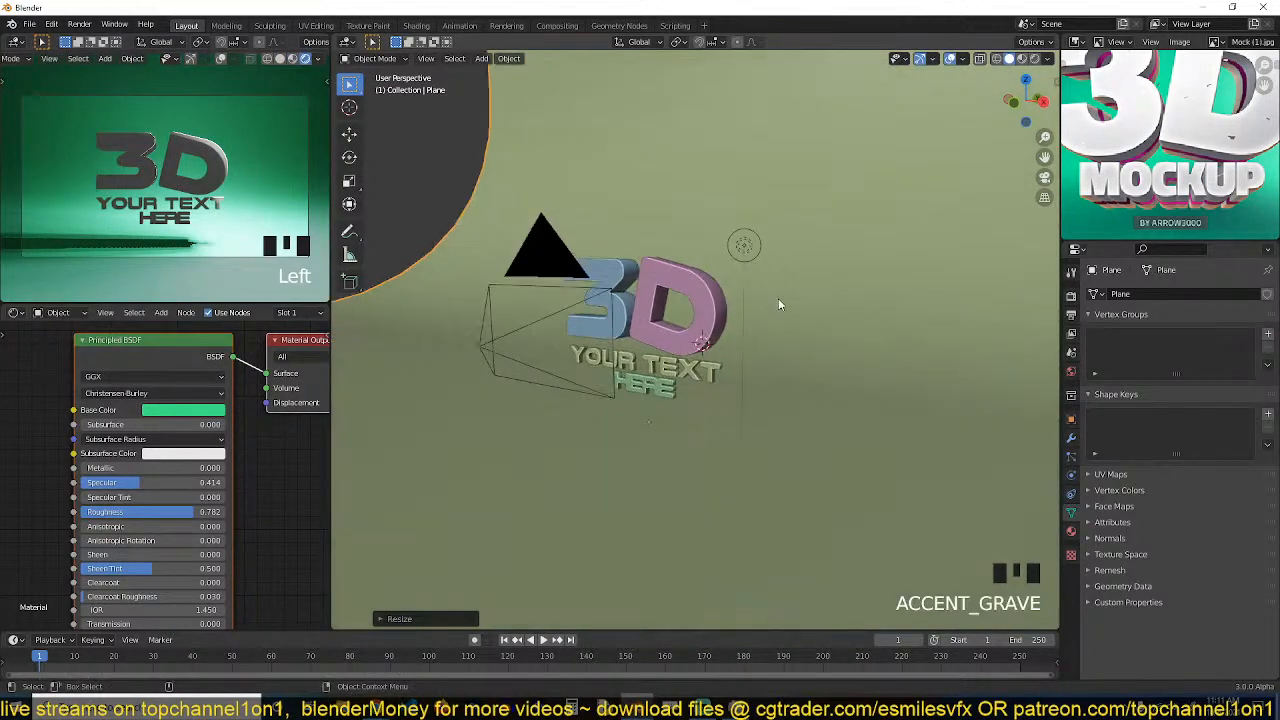
Open the Texture Folders add-on and select D:\resouces\skys\ as its texture folder.
click(1075, 380)
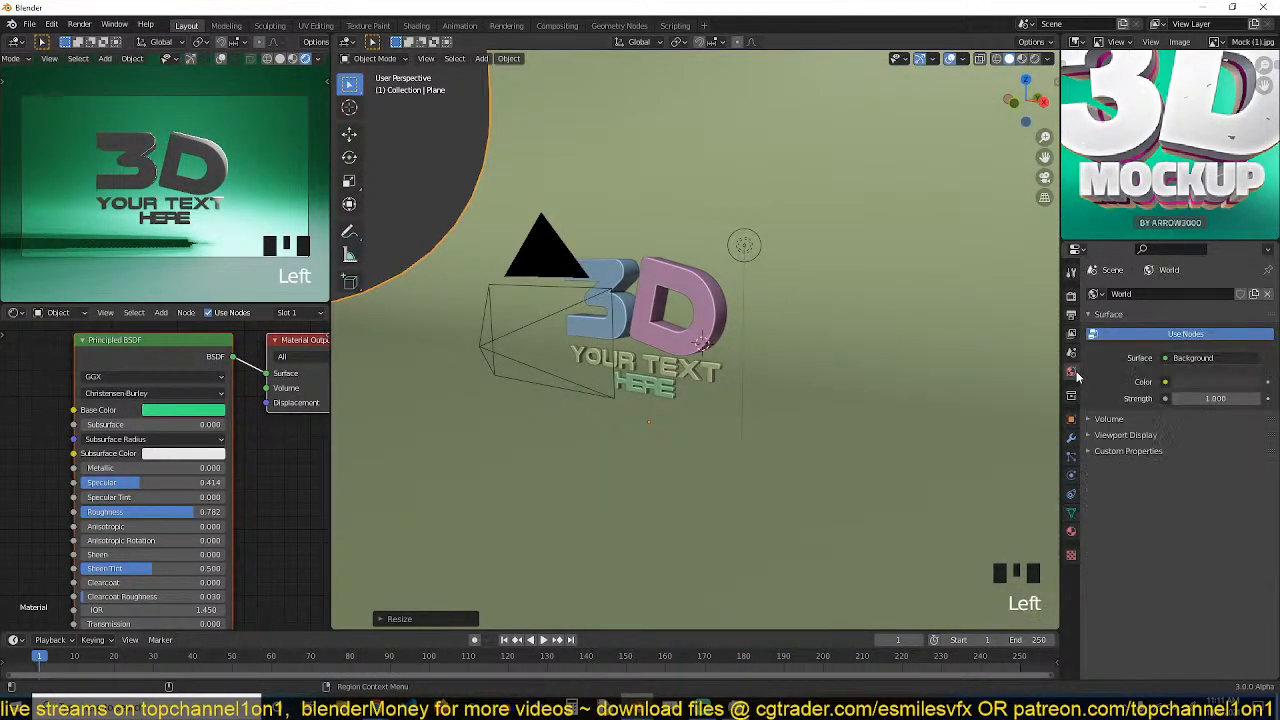
click(868, 300)
key(n)
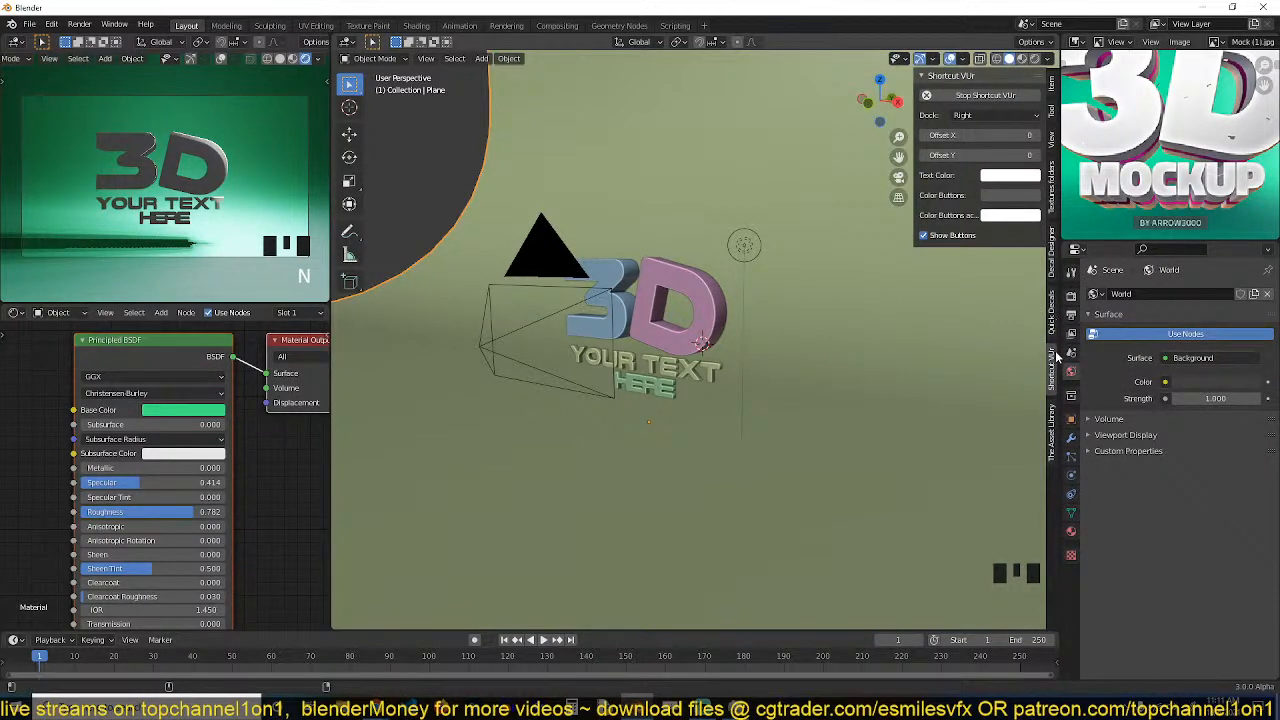
click(1052, 190)
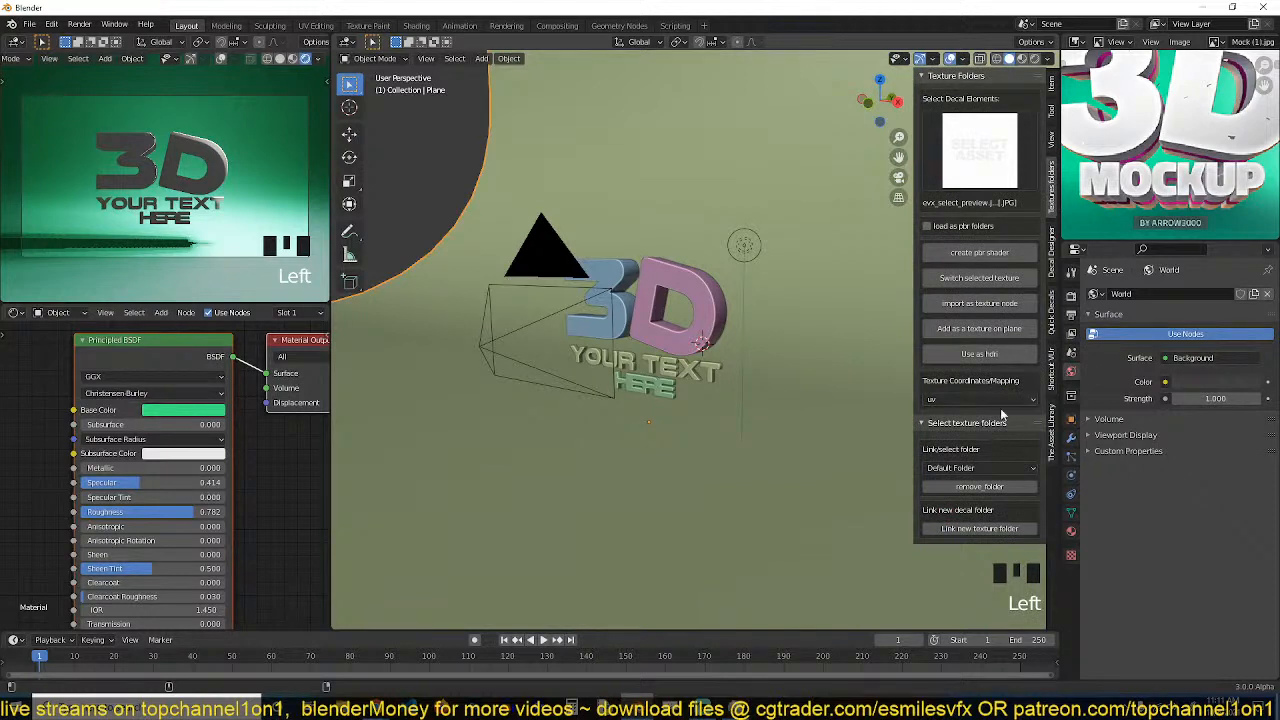
click(1015, 163)
click(995, 467)
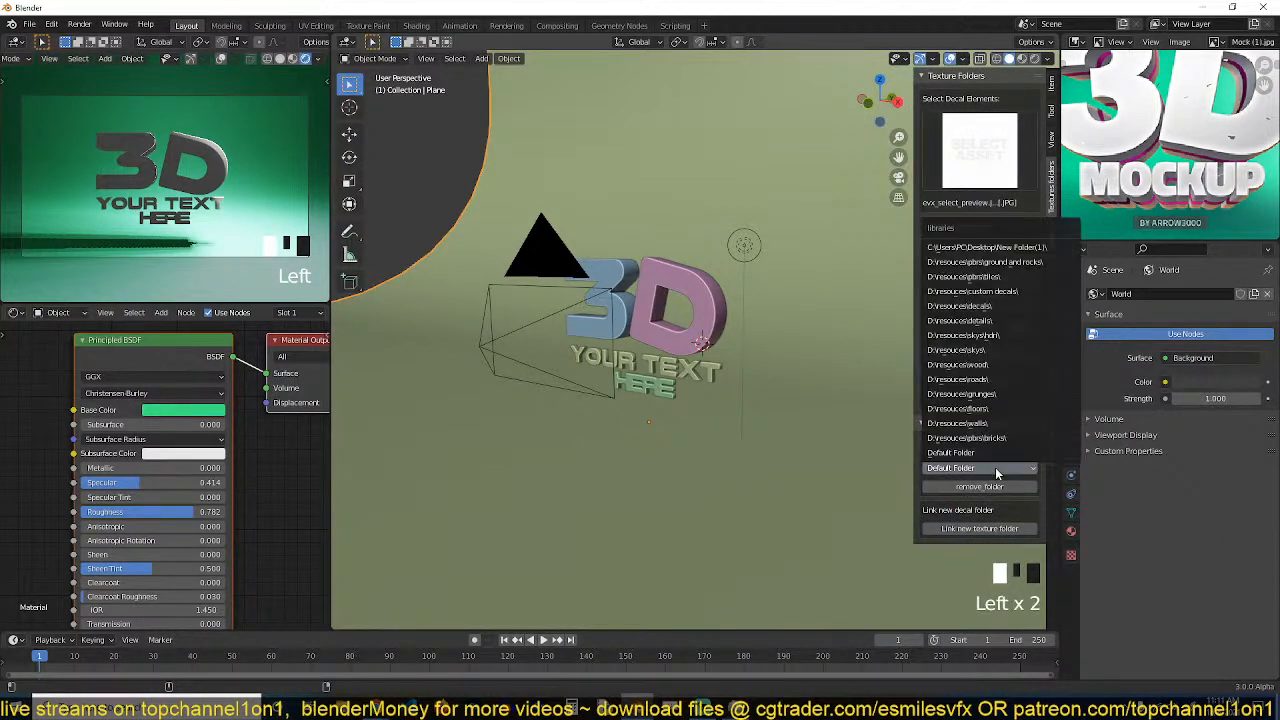
click(995, 352)
Choose the hdri_studio_2softboxes image and apply it as the world HDRI.
click(990, 175)
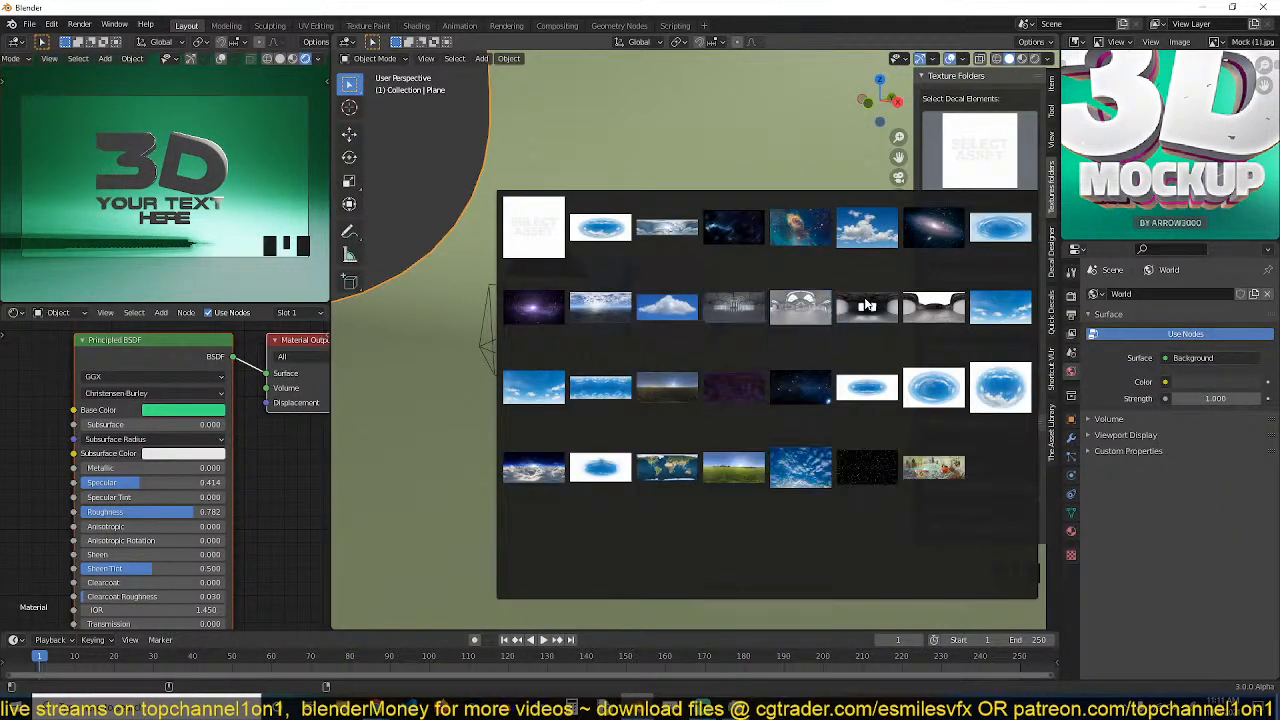
click(867, 305)
click(1004, 355)
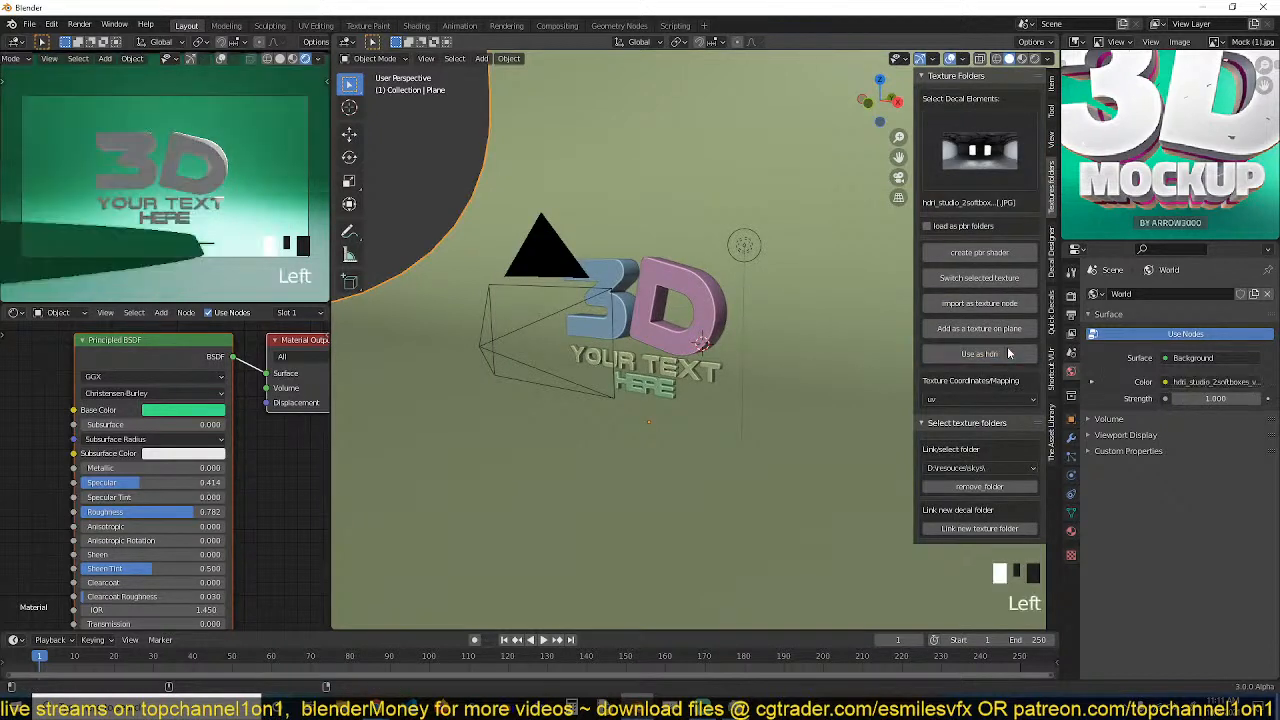
Hide the light beside the D so that only the HDRI lights the scene.
key(grave)
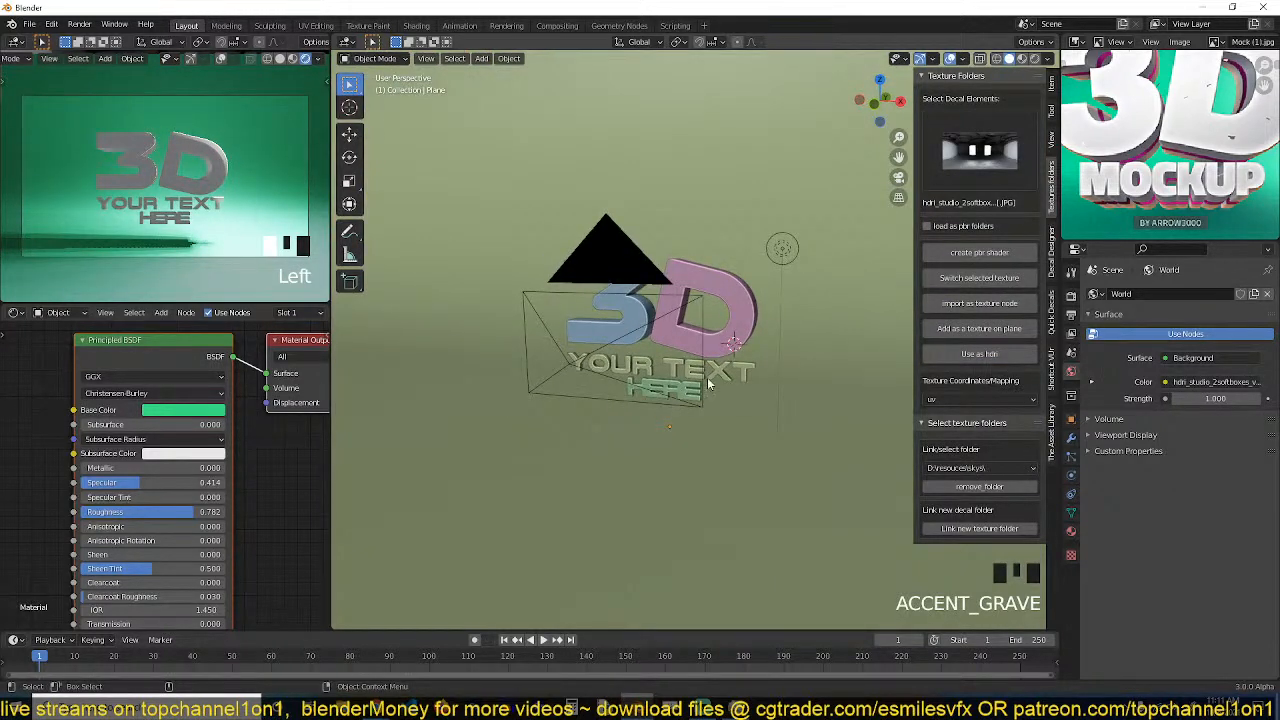
click(786, 262)
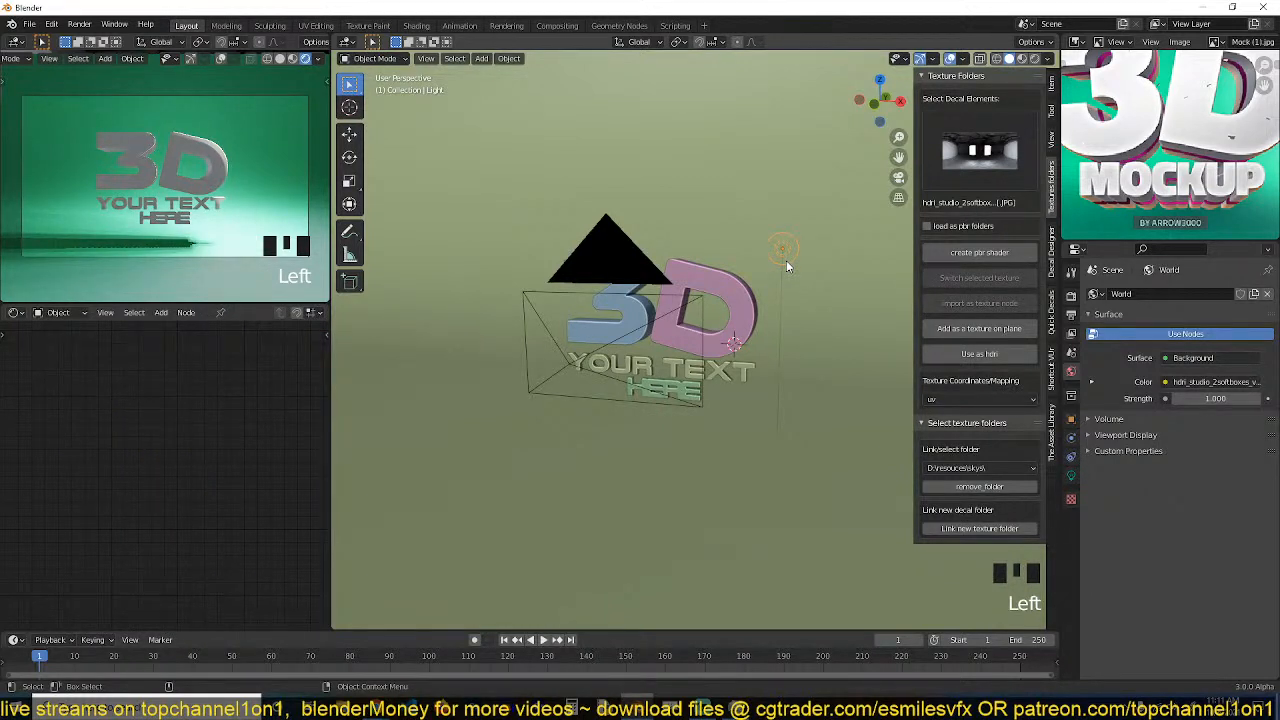
key(h)
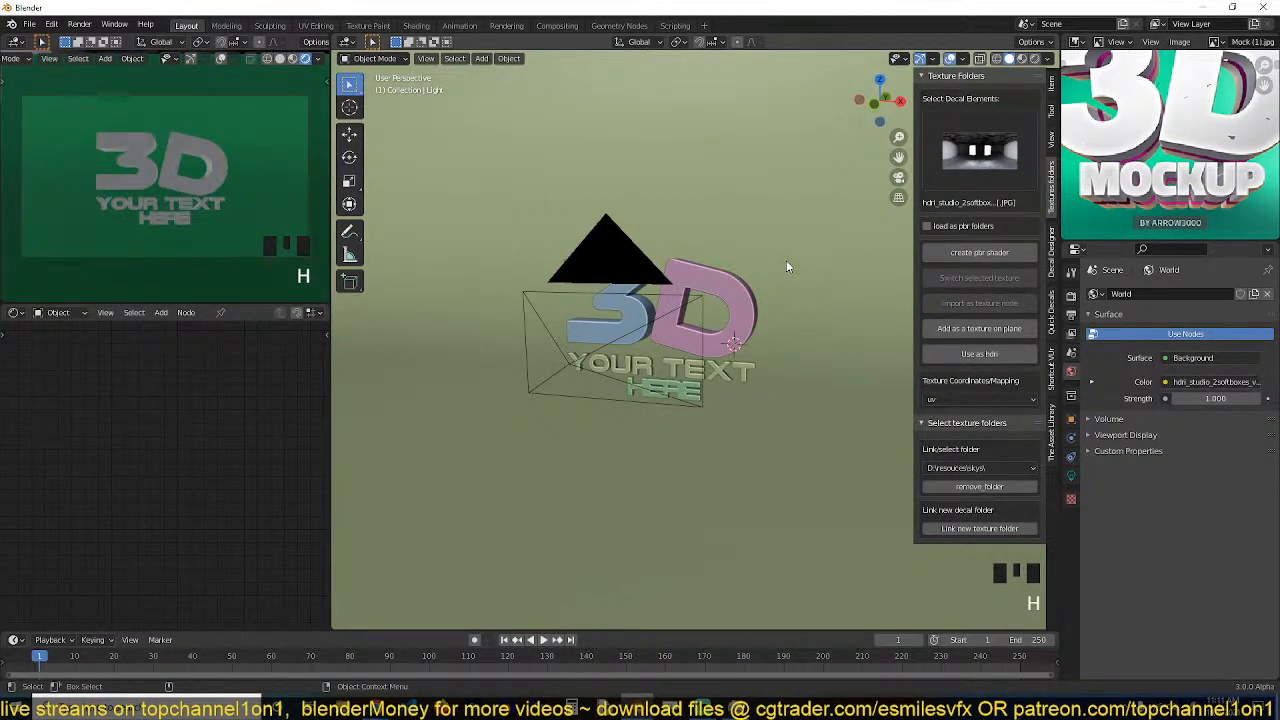
Enable Ambient Occlusion in the Eevee render settings and set its factor to 2.
click(1071, 314)
click(1098, 385)
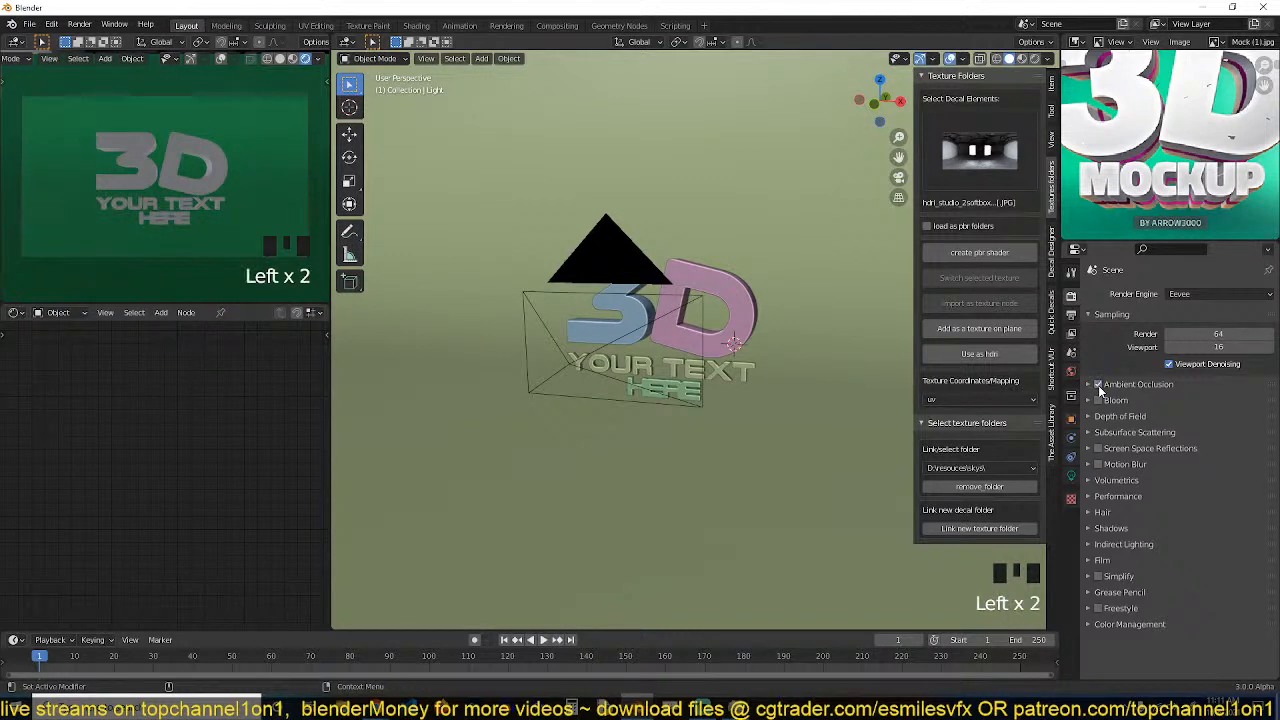
click(1089, 385)
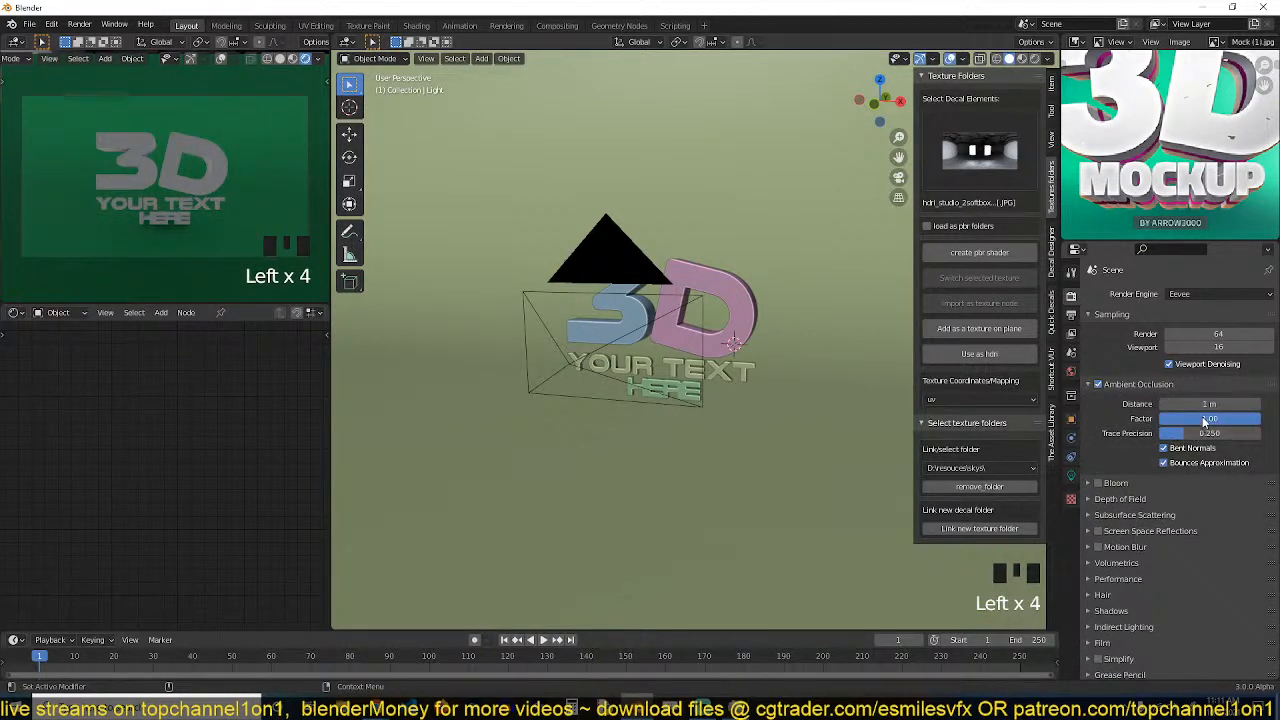
click(1203, 420)
text(2)
key(Return)
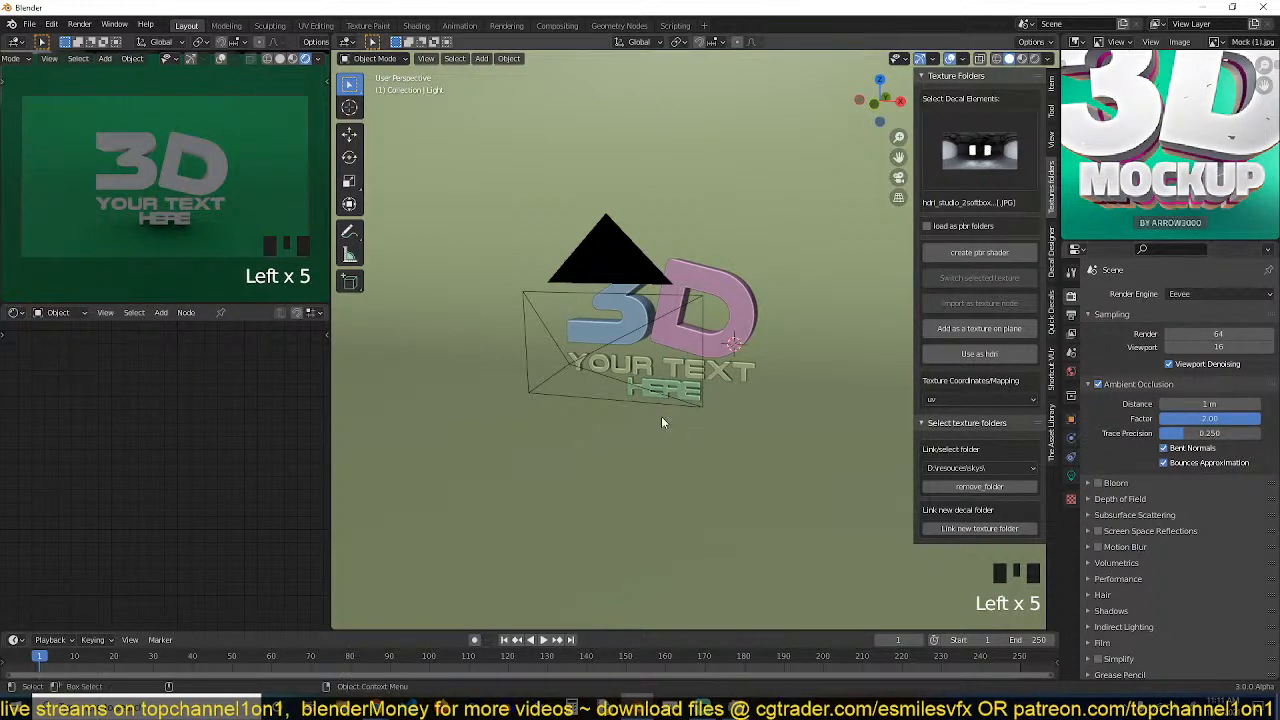
Lower the backdrop plane slightly along the Z axis.
key(grave)
click(721, 430)
key(grave)
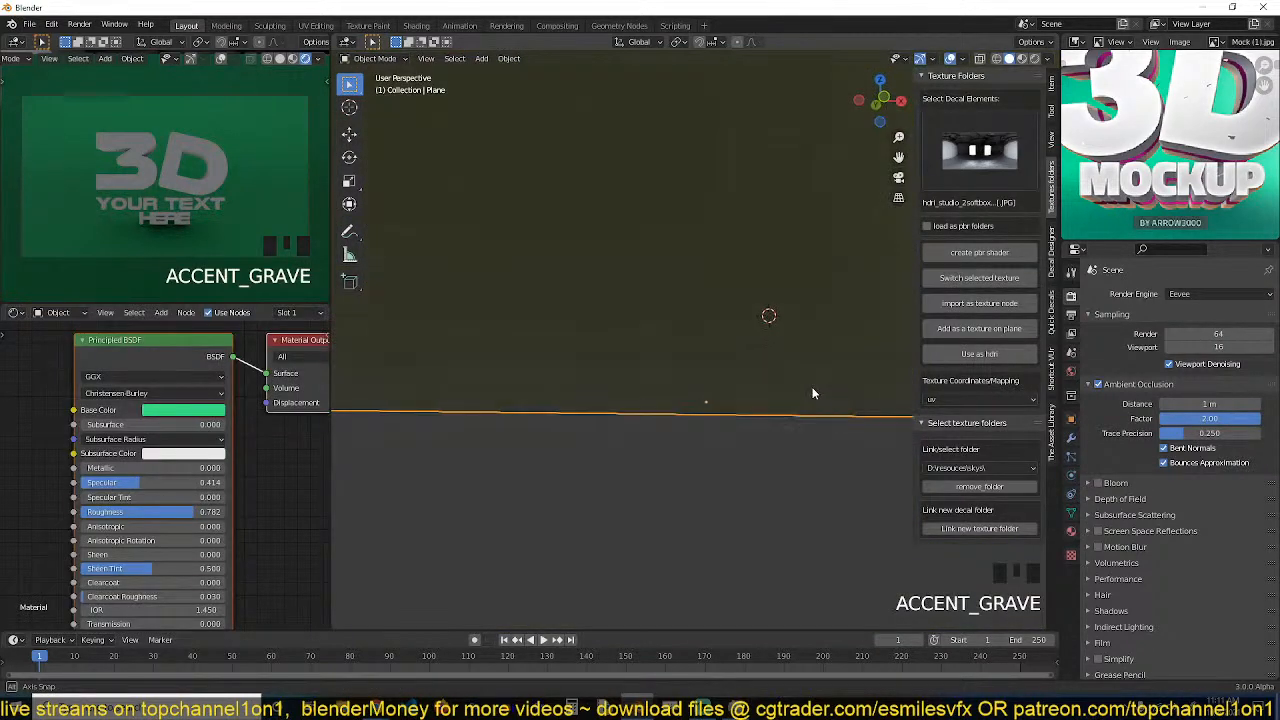
key(g)
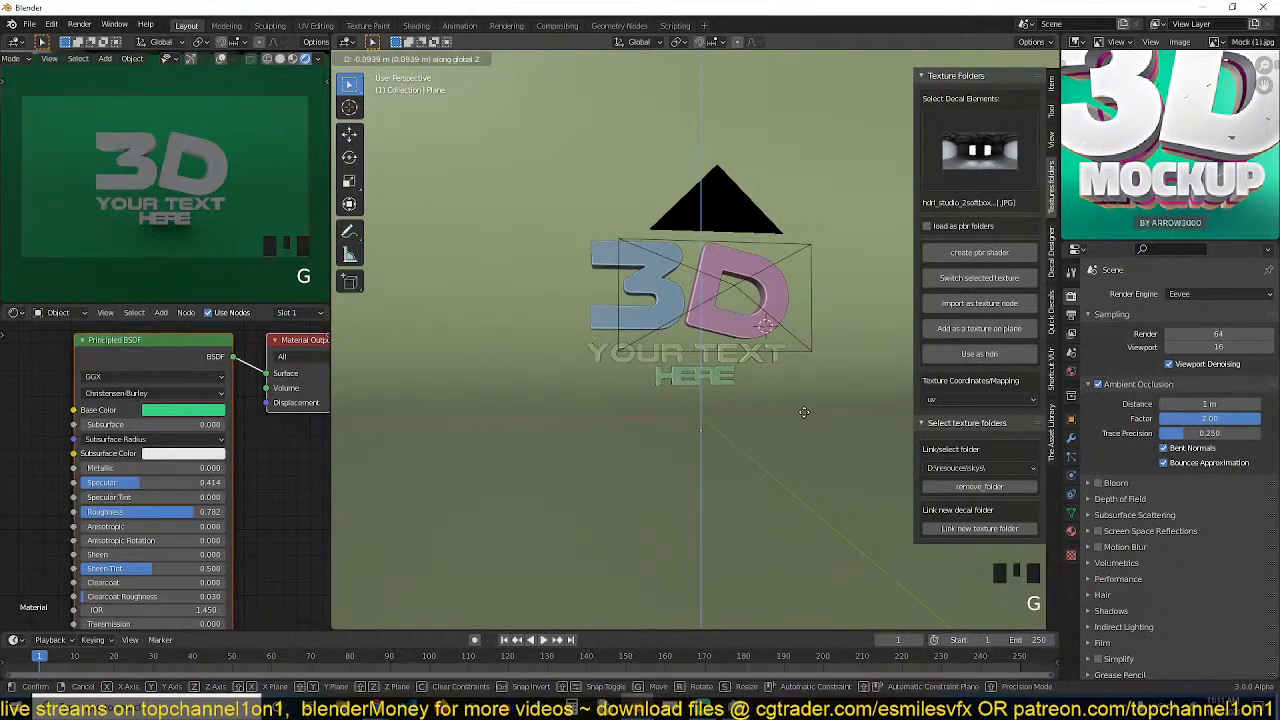
click(801, 408)
Enable Screen Space Reflections in the render settings.
key(grave)
scroll(760, 418, up, 2)
shift+middle_drag(761, 416, 751, 435)
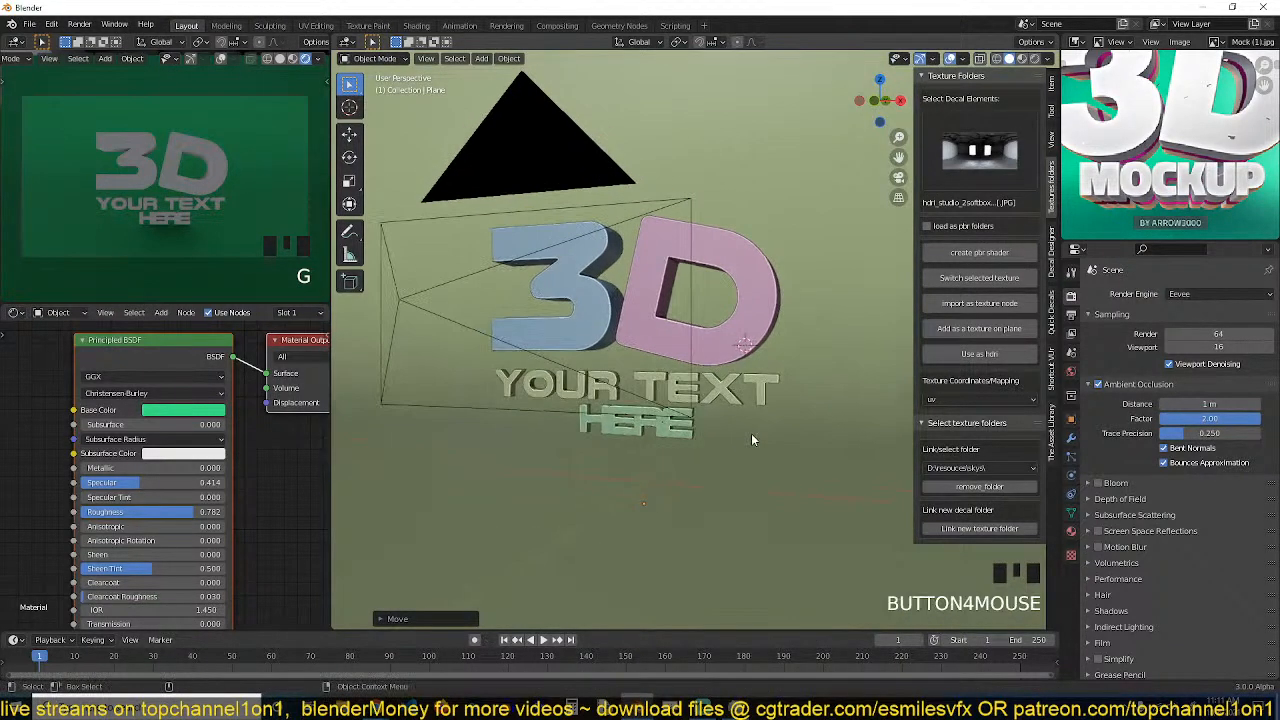
click(1097, 532)
scroll(800, 345, up, 2)
Unhide the light beside the 3D letters and select it.
click(813, 340)
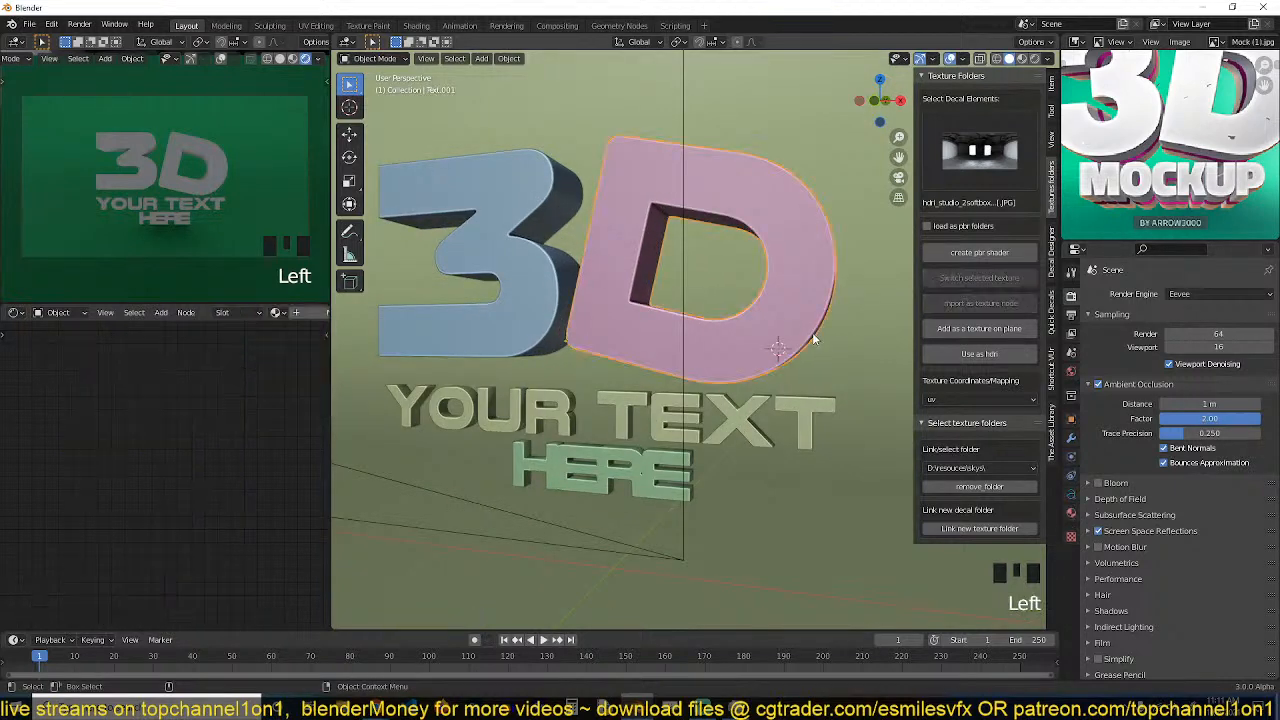
scroll(432, 371, down, 6)
key(alt+h)
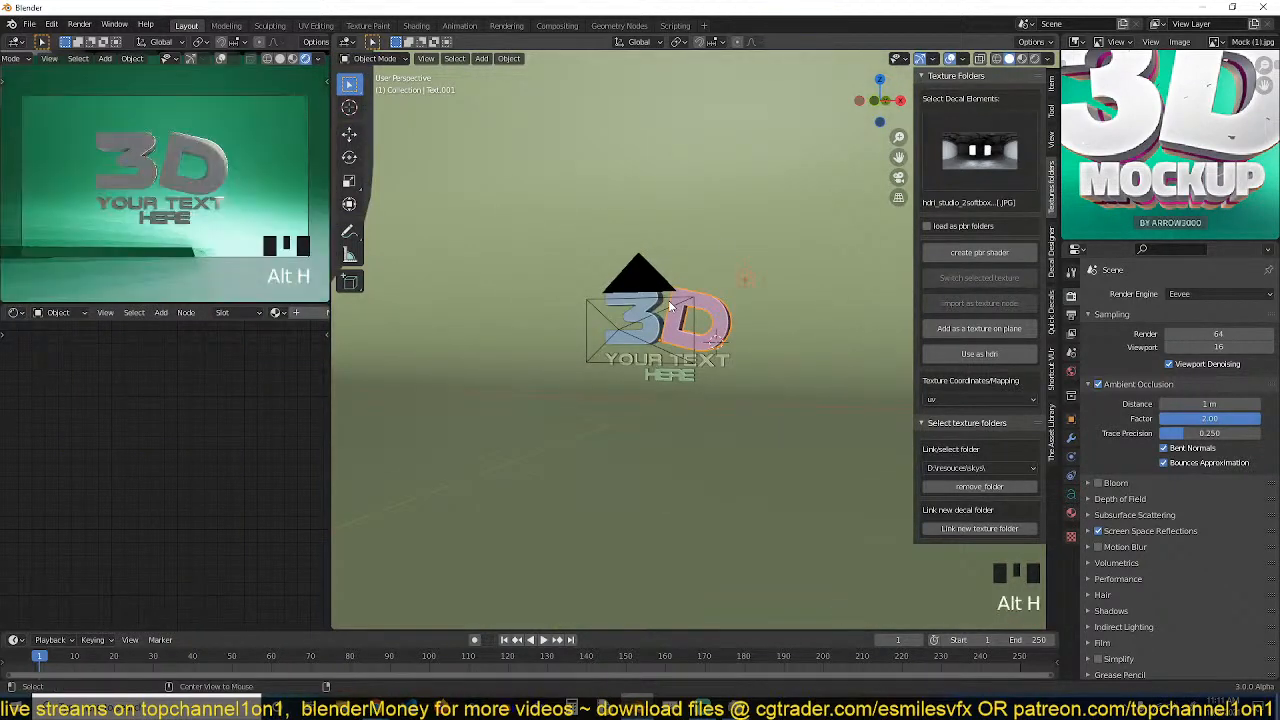
click(745, 281)
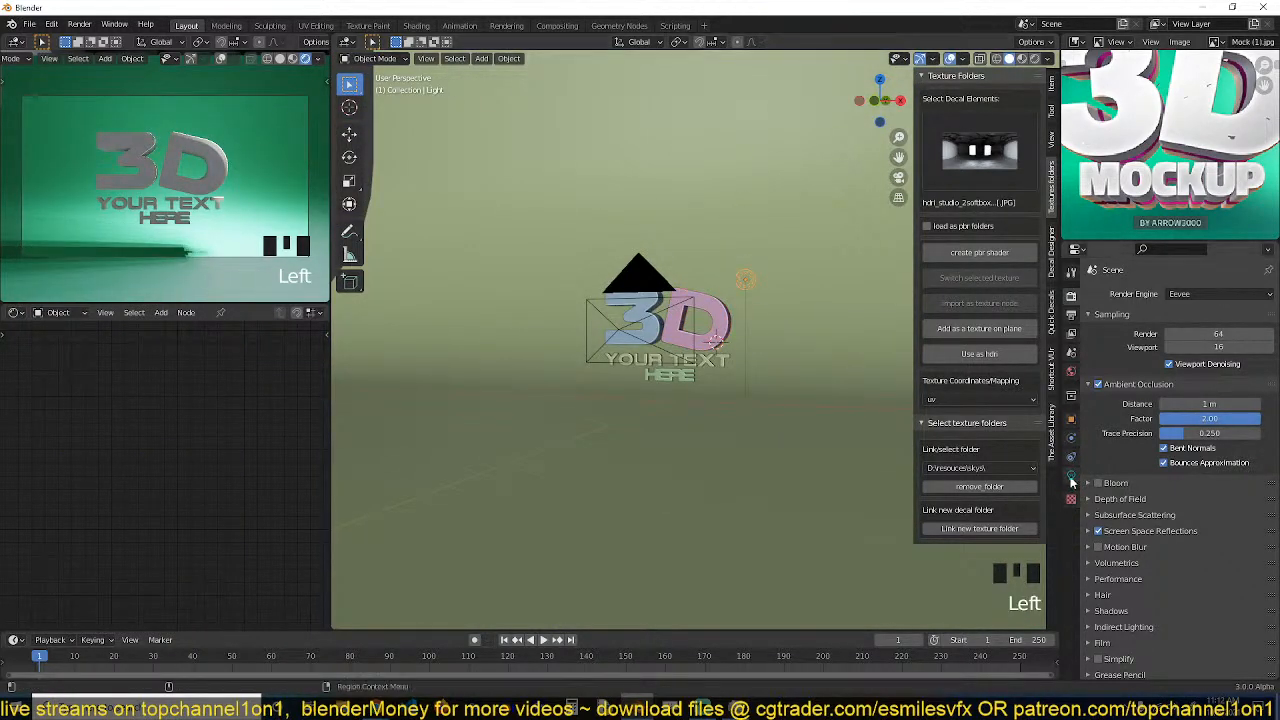
Set the light's power to 100 W and turn it into a square area light with a size of 0.52 m.
click(1071, 475)
click(1216, 381)
text(100 W)
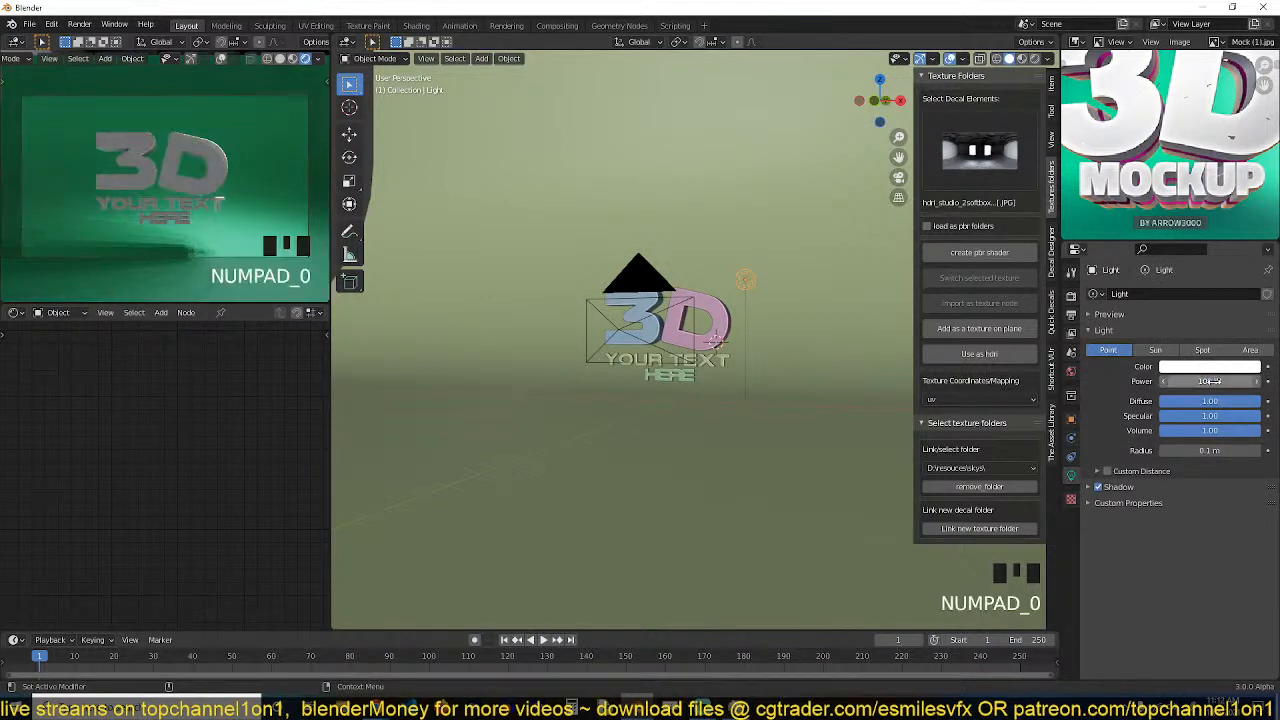
key(Return)
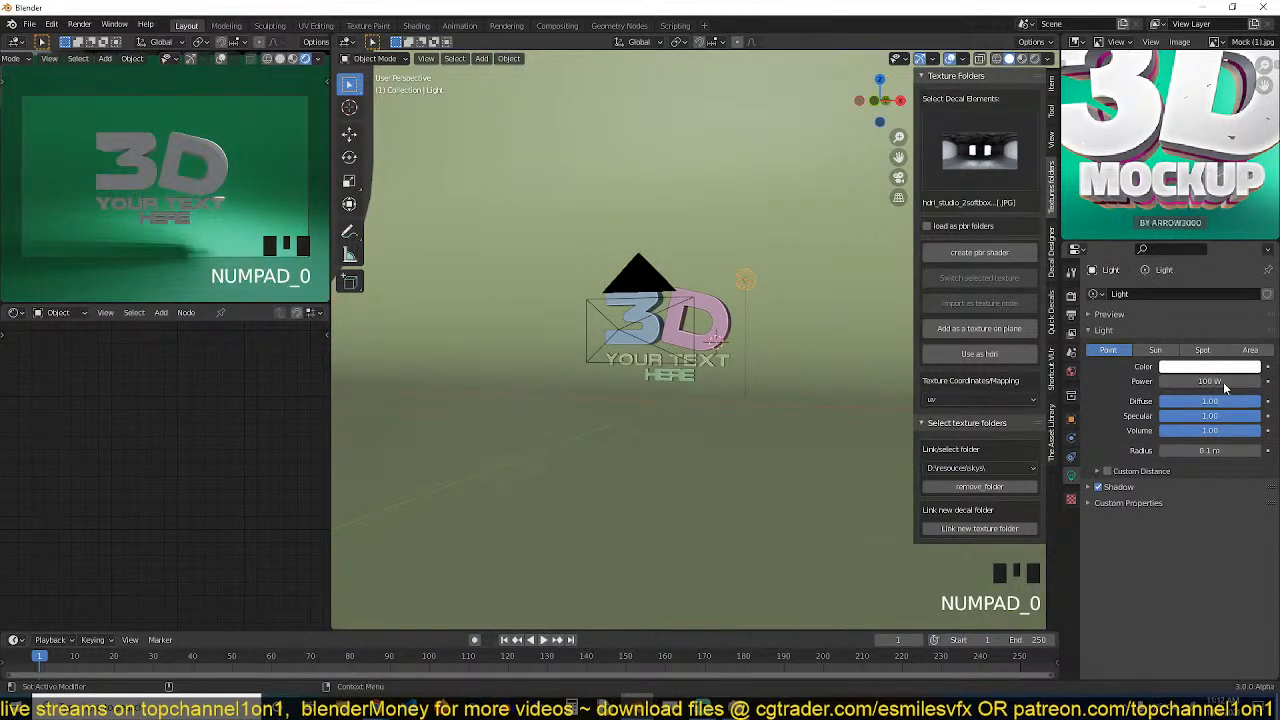
click(1251, 348)
click(1250, 351)
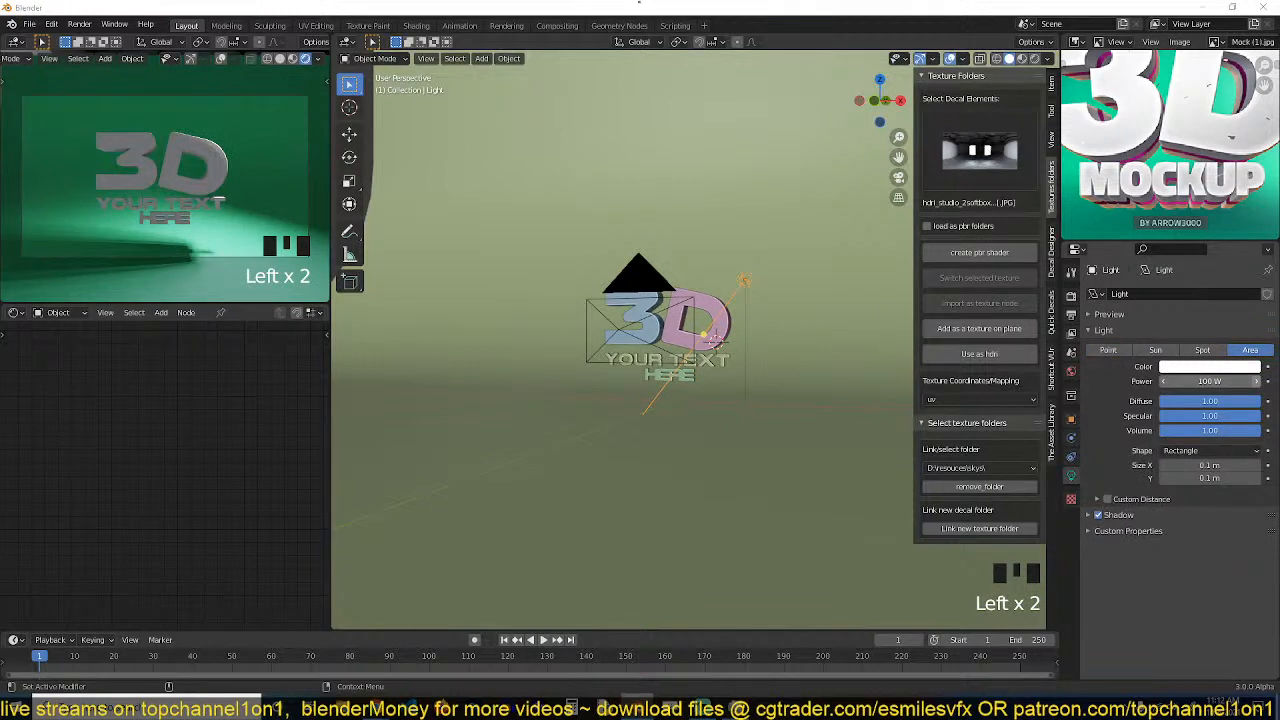
click(1210, 451)
click(1212, 466)
drag(1213, 466, 1255, 466)
Rotate the area light in top view and move it in front of the letters, beside the camera, facing the text.
key(KP_7)
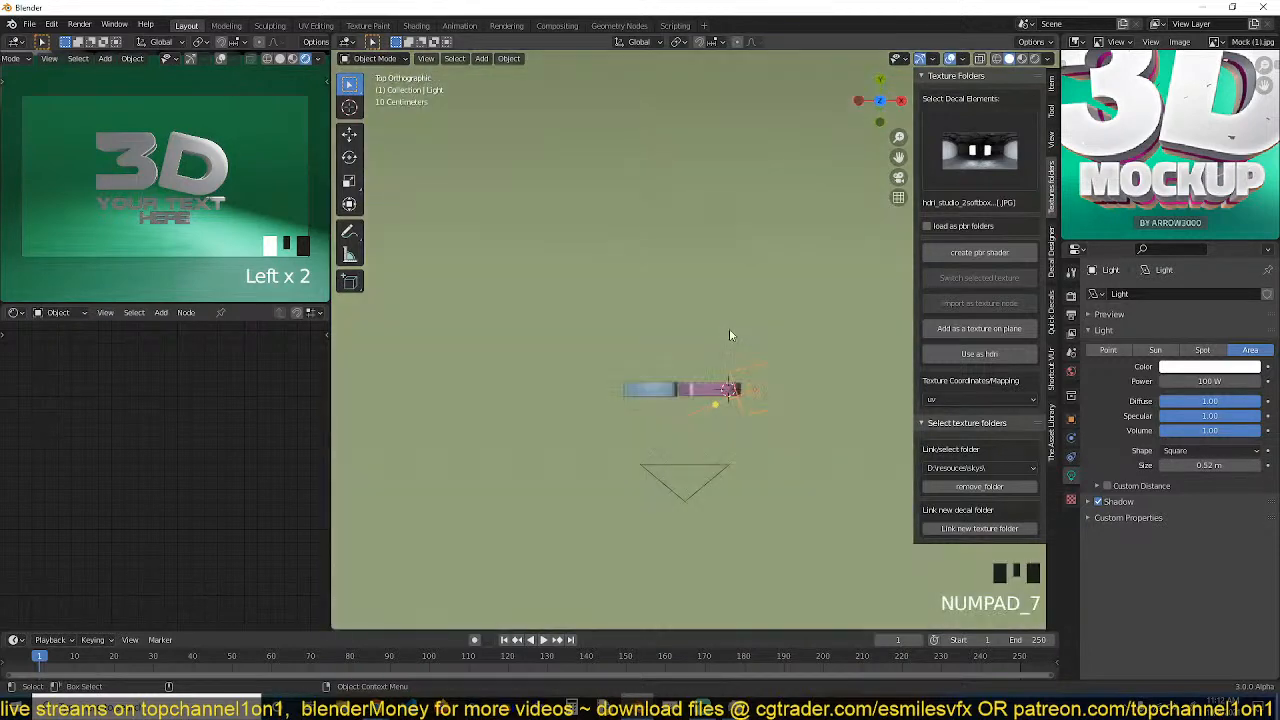
key(r)
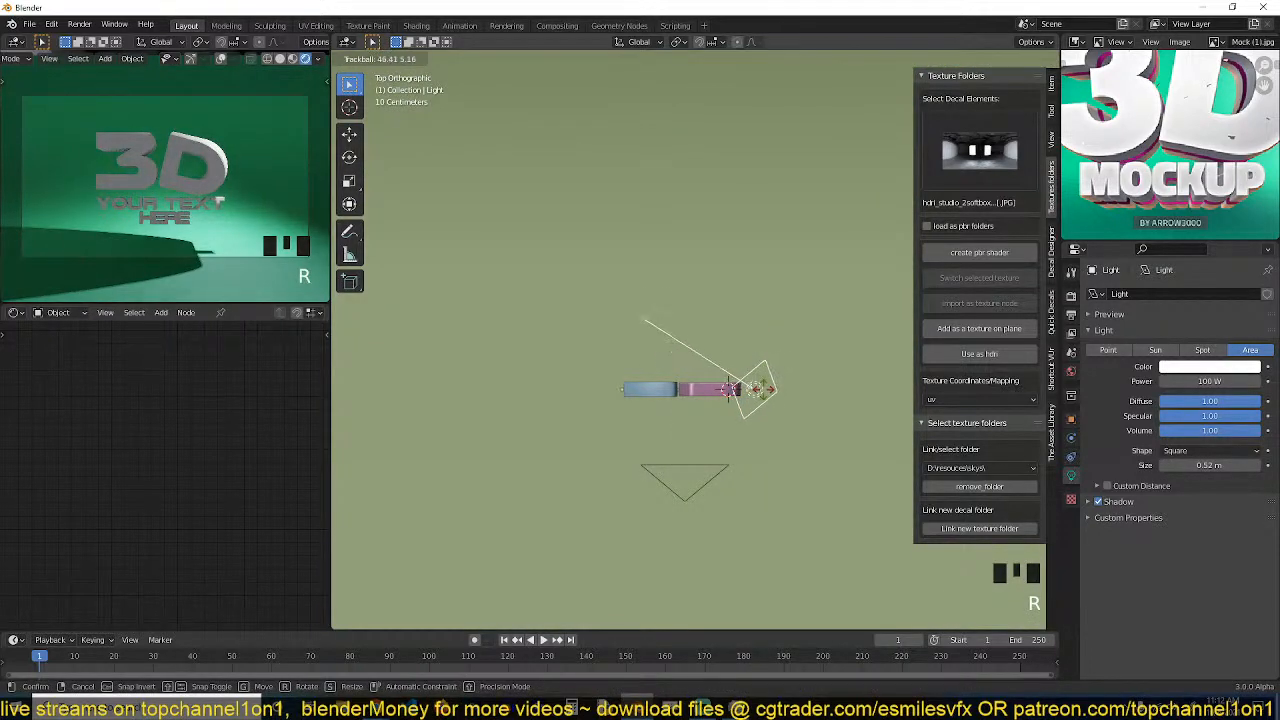
key(g)
click(742, 430)
scroll(726, 436, up, 1)
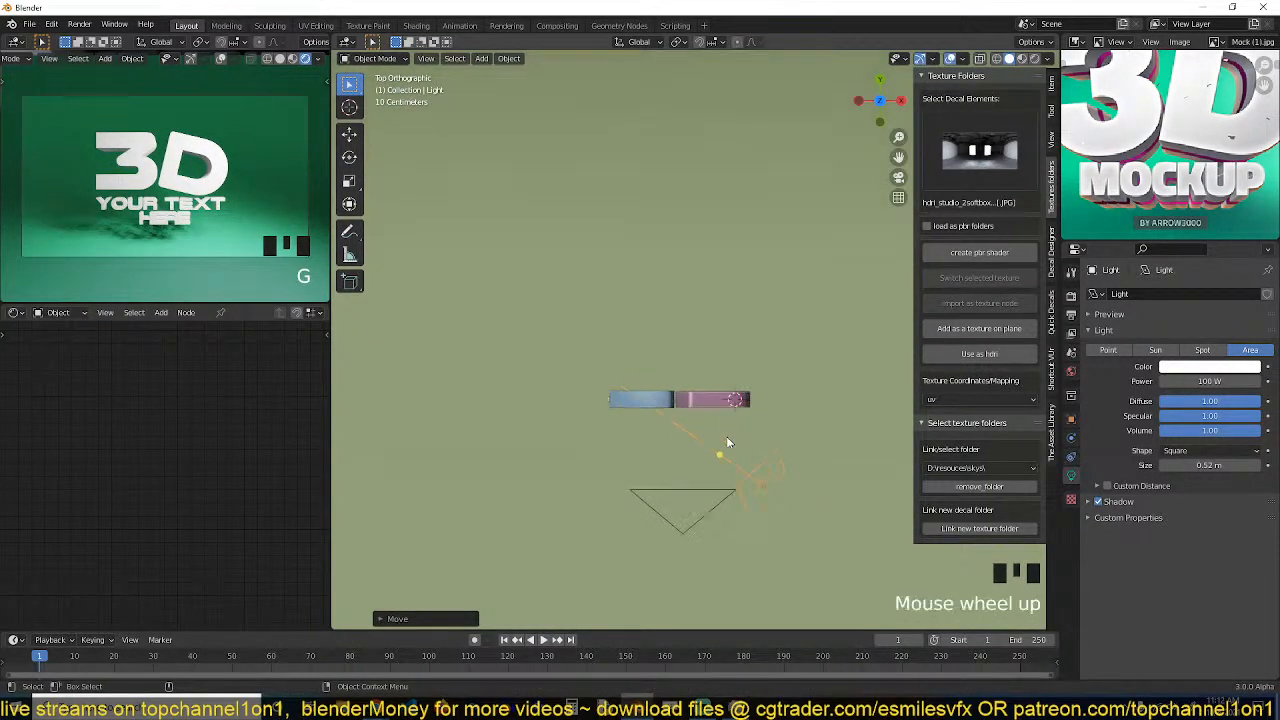
Set the front area light's power to 10 W.
key(grave)
click(1183, 382)
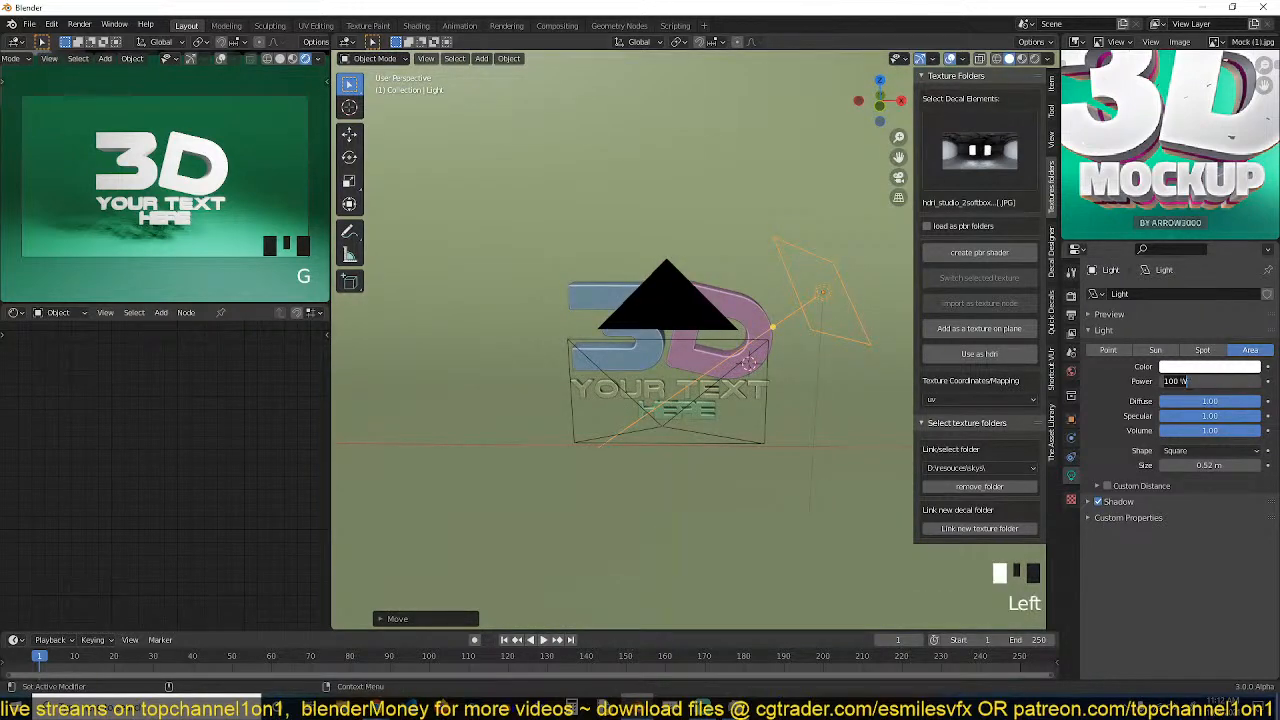
text(10)
key(Return)
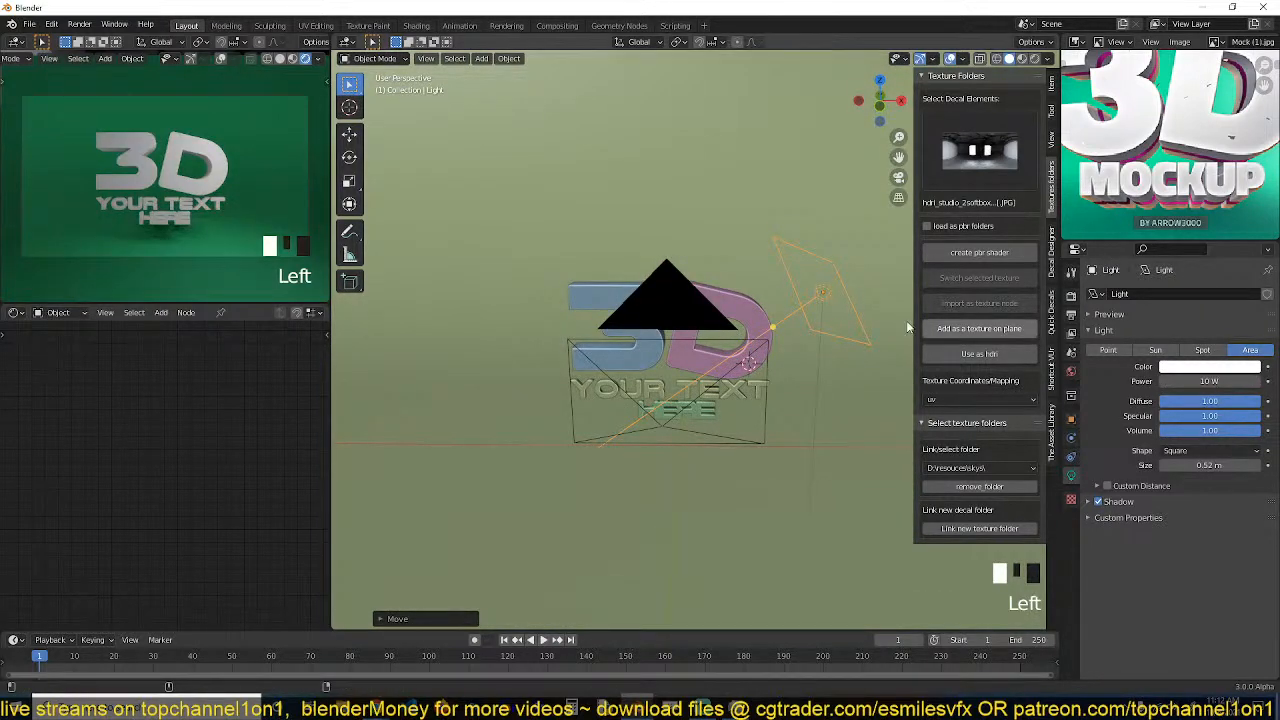
Duplicate the area light, rotate the copy and place it on the opposite side of the letters, beside the "3".
scroll(776, 320, up, 2)
key(grave)
scroll(778, 252, down, 2)
key(grave)
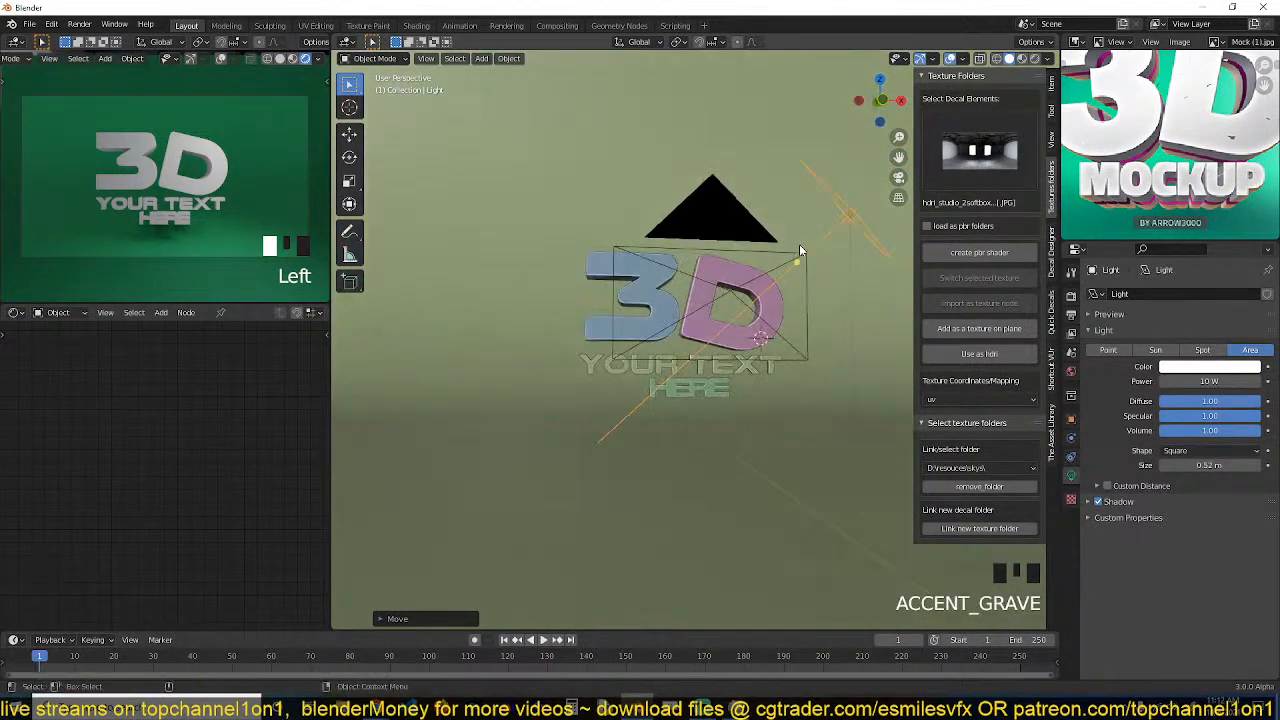
key(shift+d)
key(r)
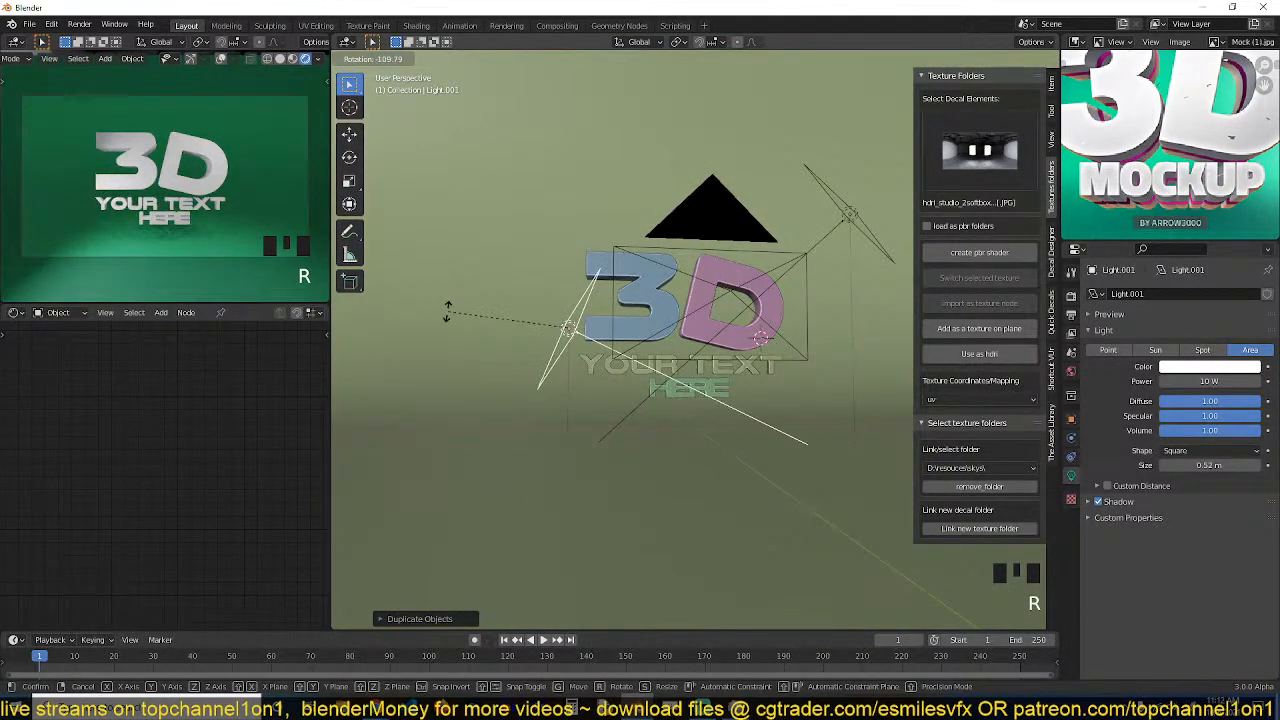
click(464, 312)
key(g)
click(1051, 190)
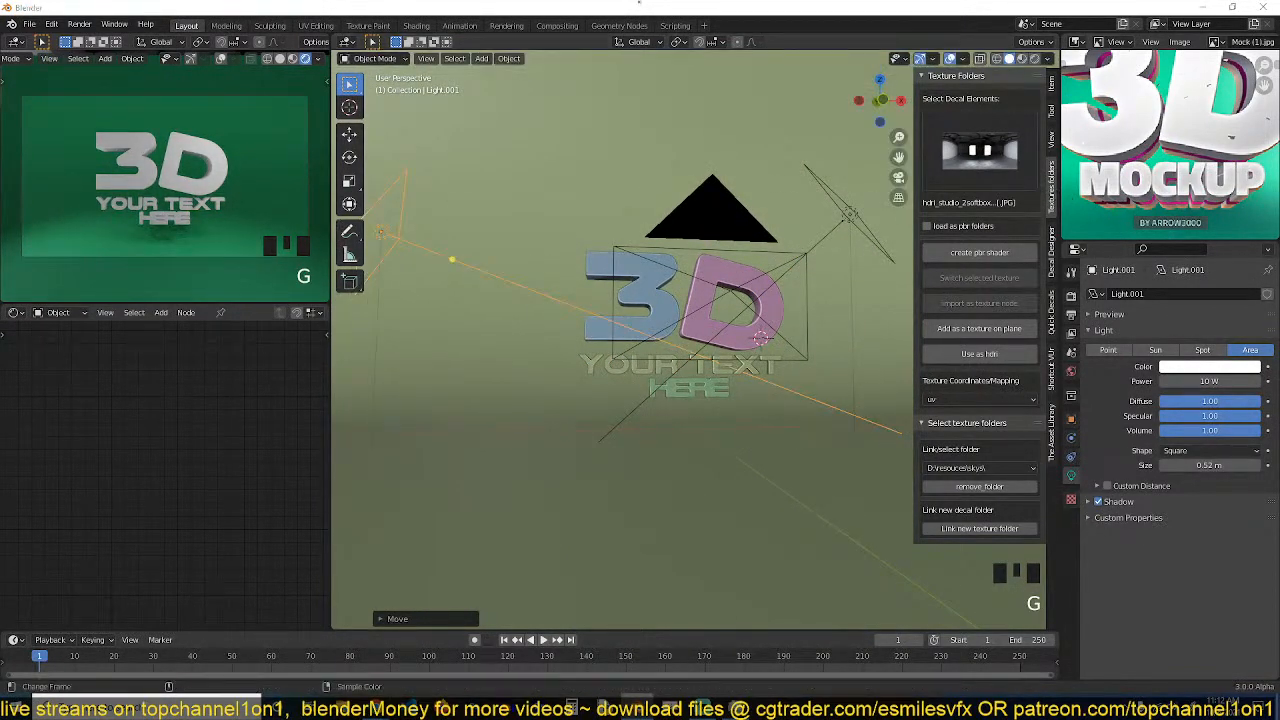
Duplicate the side light in top view and place the copy well behind the letters.
scroll(959, 243, down, 2)
key(KP_7)
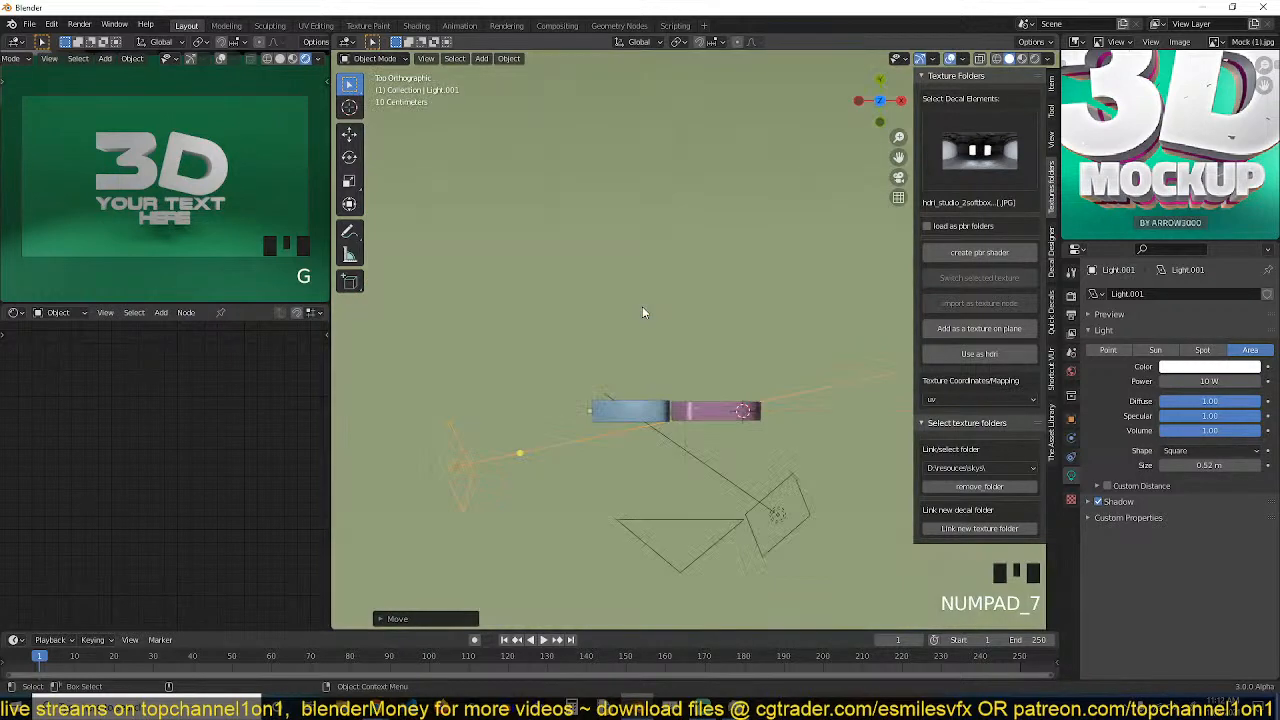
scroll(642, 306, down, 5)
key(shift+d)
click(707, 156)
key(r)
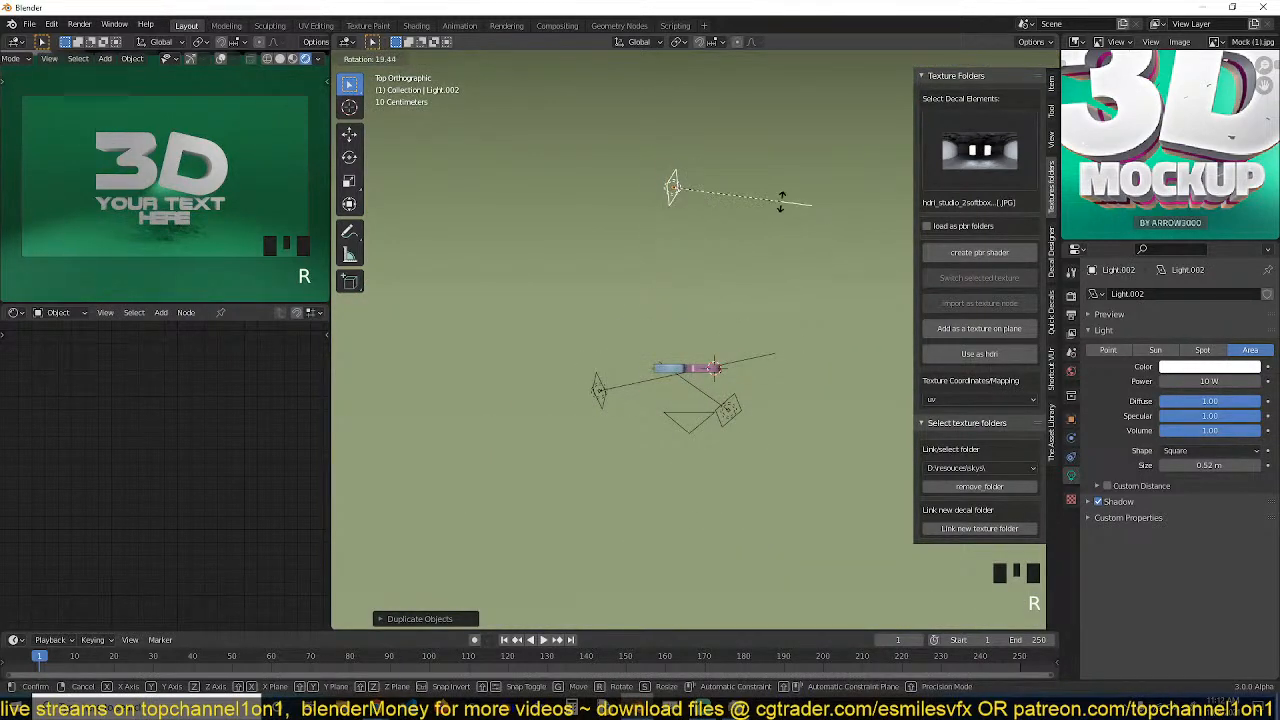
click(779, 201)
Clear the rear light's rotation and raise it high above the curve of the backdrop in wireframe side view.
key(alt+r)
key(KP_3)
scroll(794, 230, down, 2)
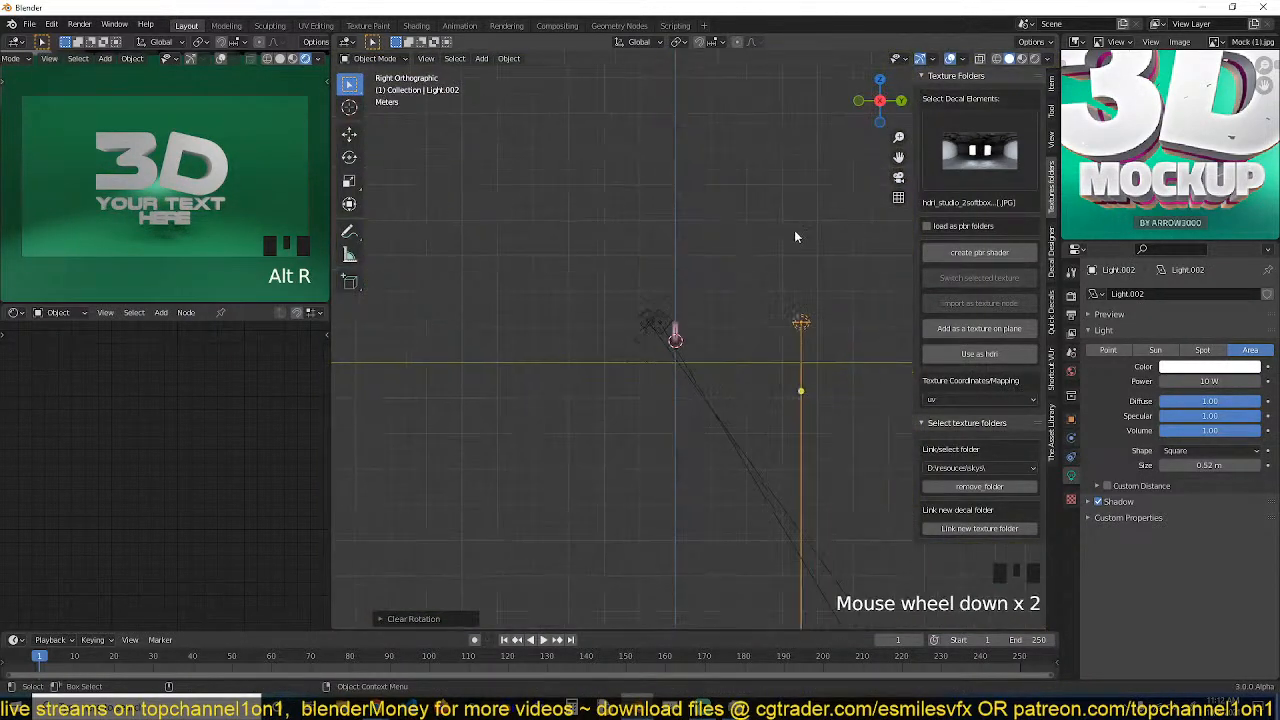
key(z)
key(g)
click(655, 180)
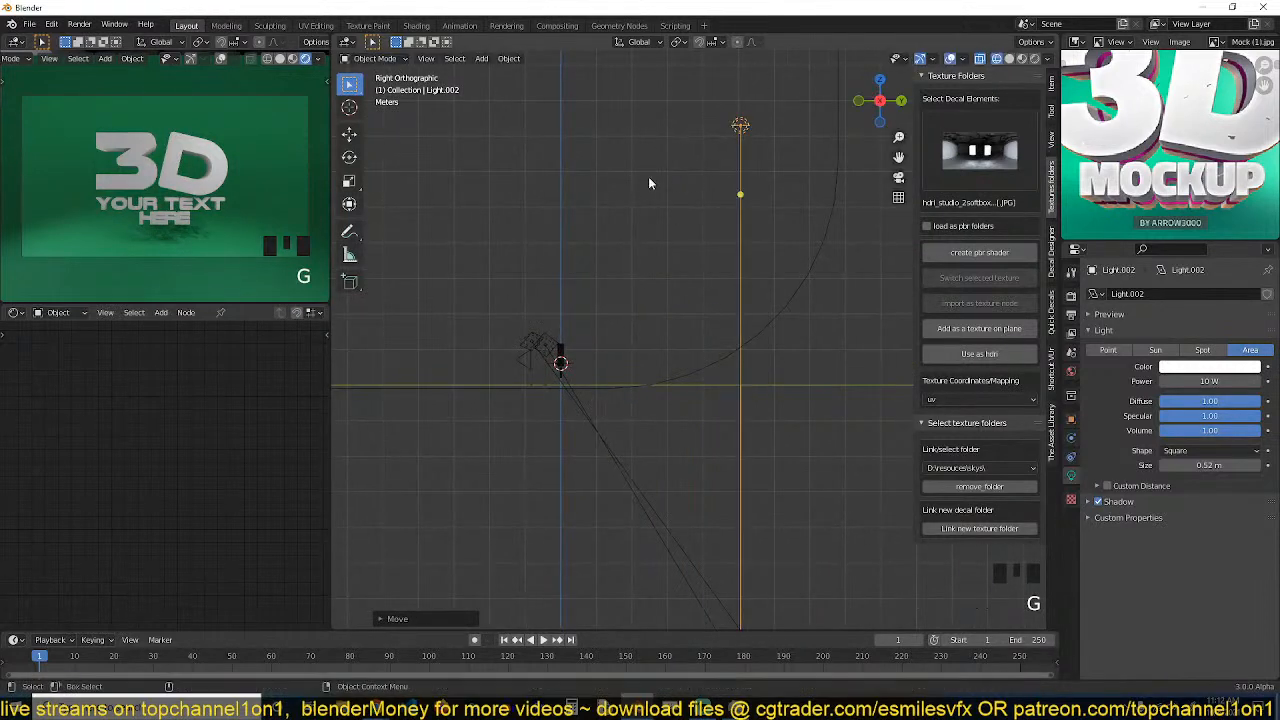
Try 100 W and 1000 W as the rear overhead light's power, and settle on 500 W.
click(1192, 381)
text(100)
key(Return)
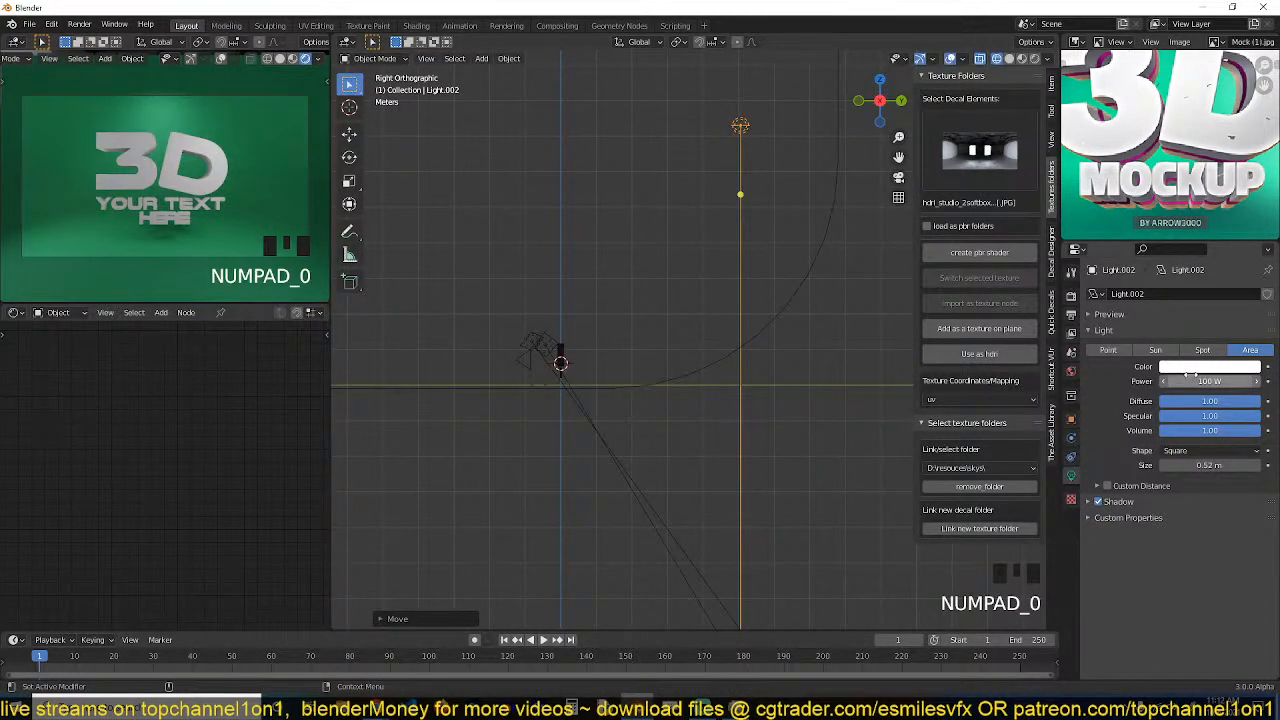
click(1198, 386)
text(100)
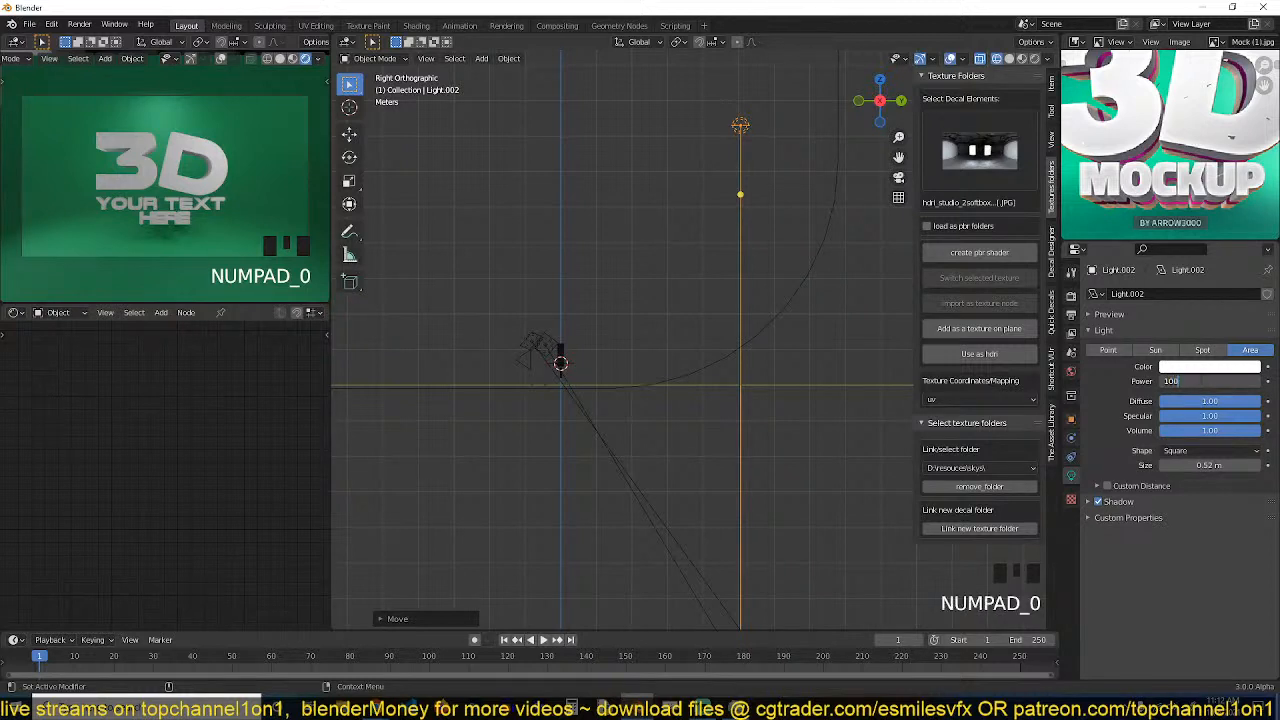
text(0)
key(Return)
click(1200, 381)
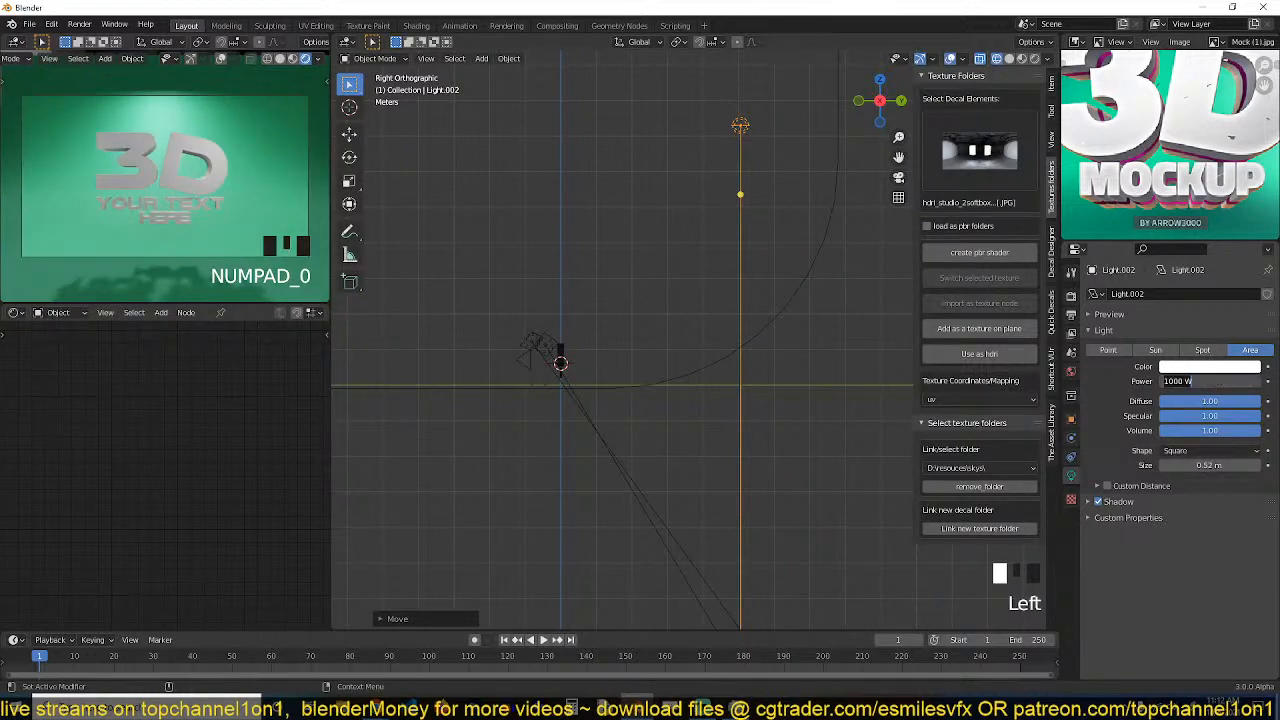
text(500)
key(Return)
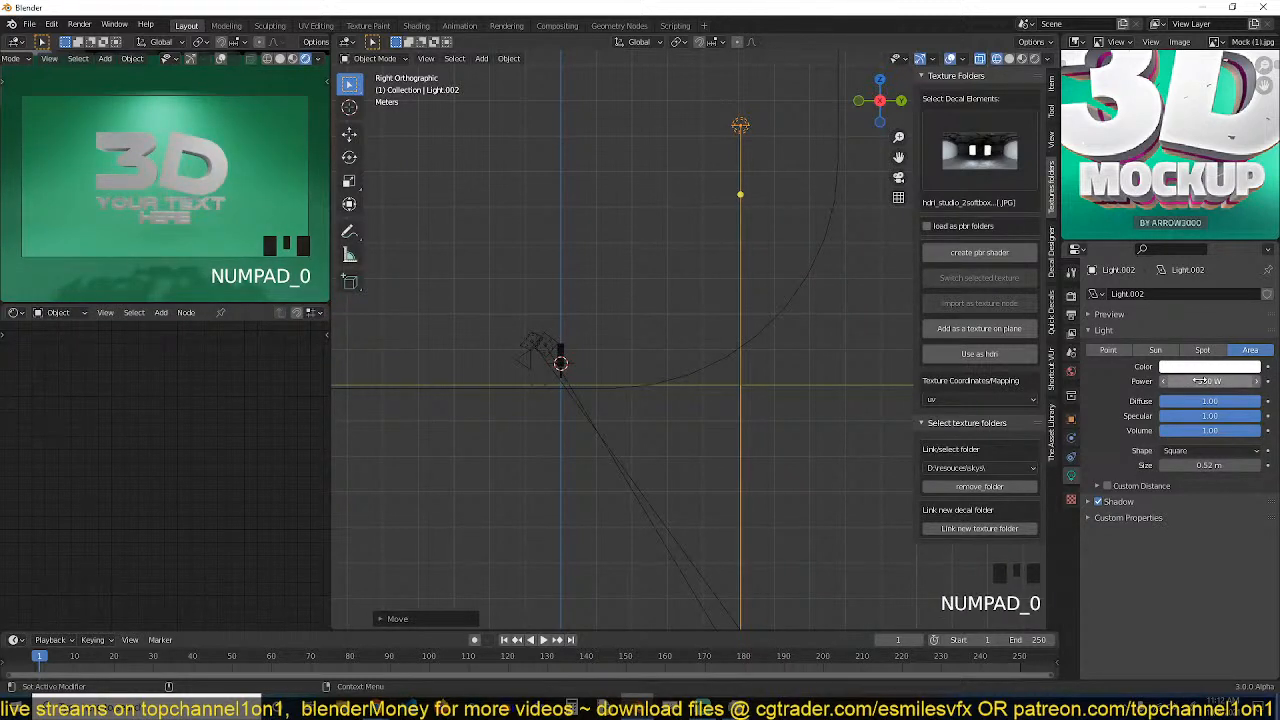
Change the rear overhead light's color to a light orange.
click(1210, 366)
drag(1188, 236, 1183, 262)
scroll(581, 374, down, 3)
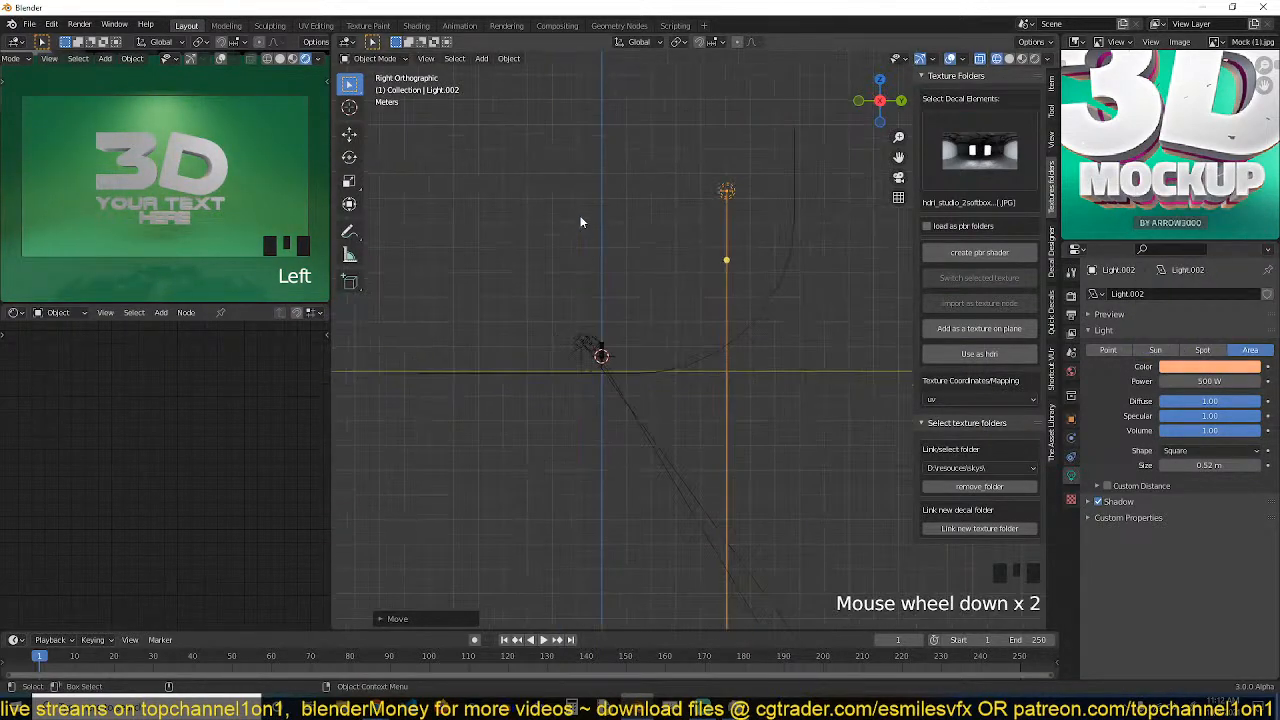
Select the camera and set its viewport passepartout to 1.
scroll(581, 374, up, 4)
click(636, 407)
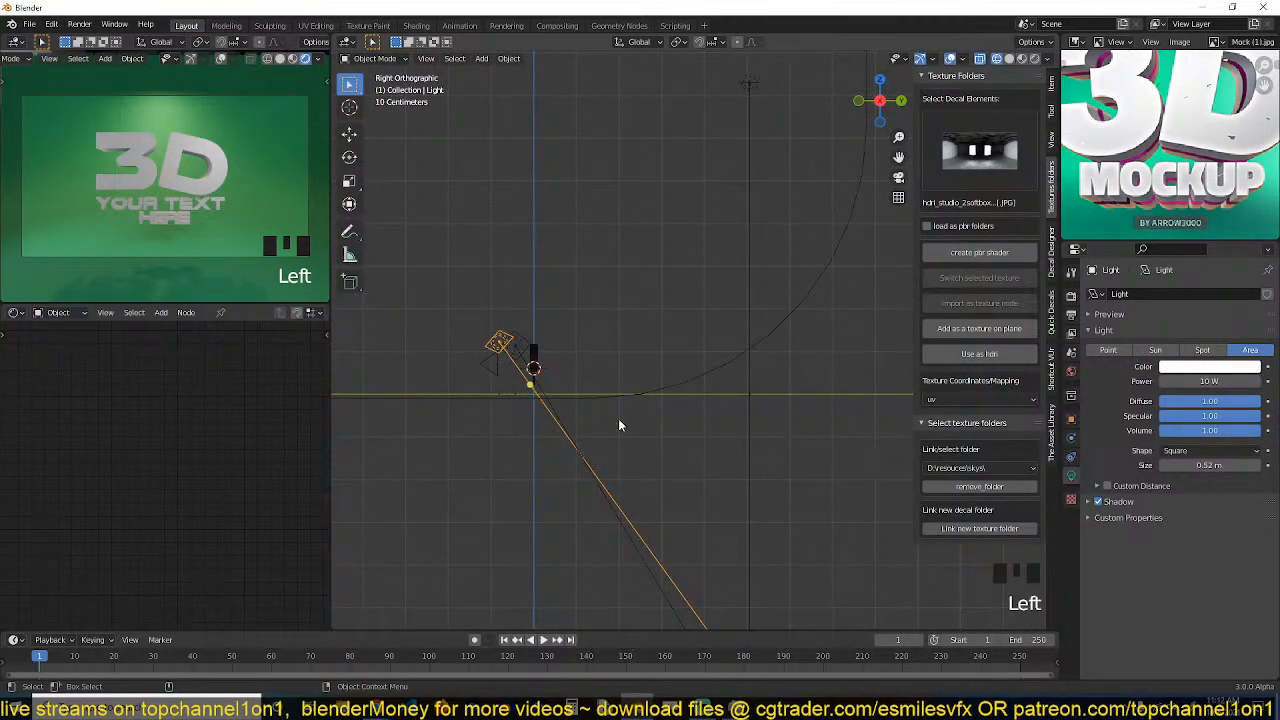
click(495, 377)
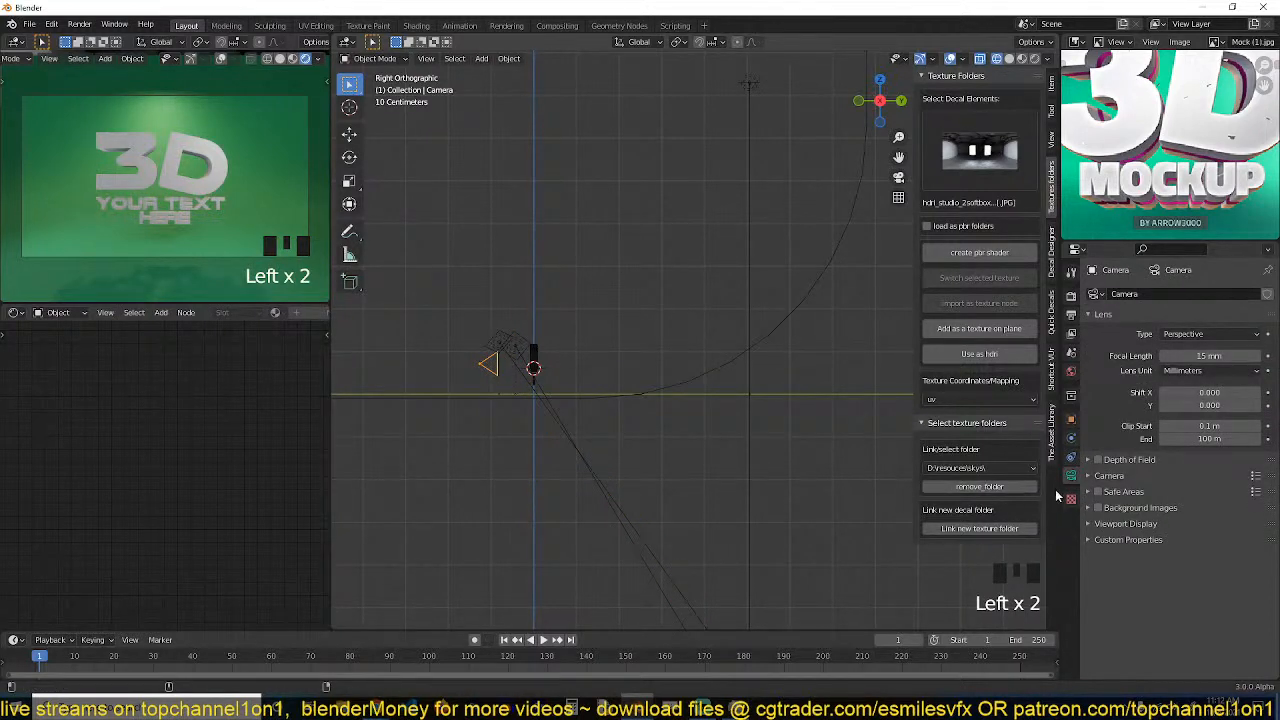
click(1123, 524)
drag(1203, 622, 1262, 622)
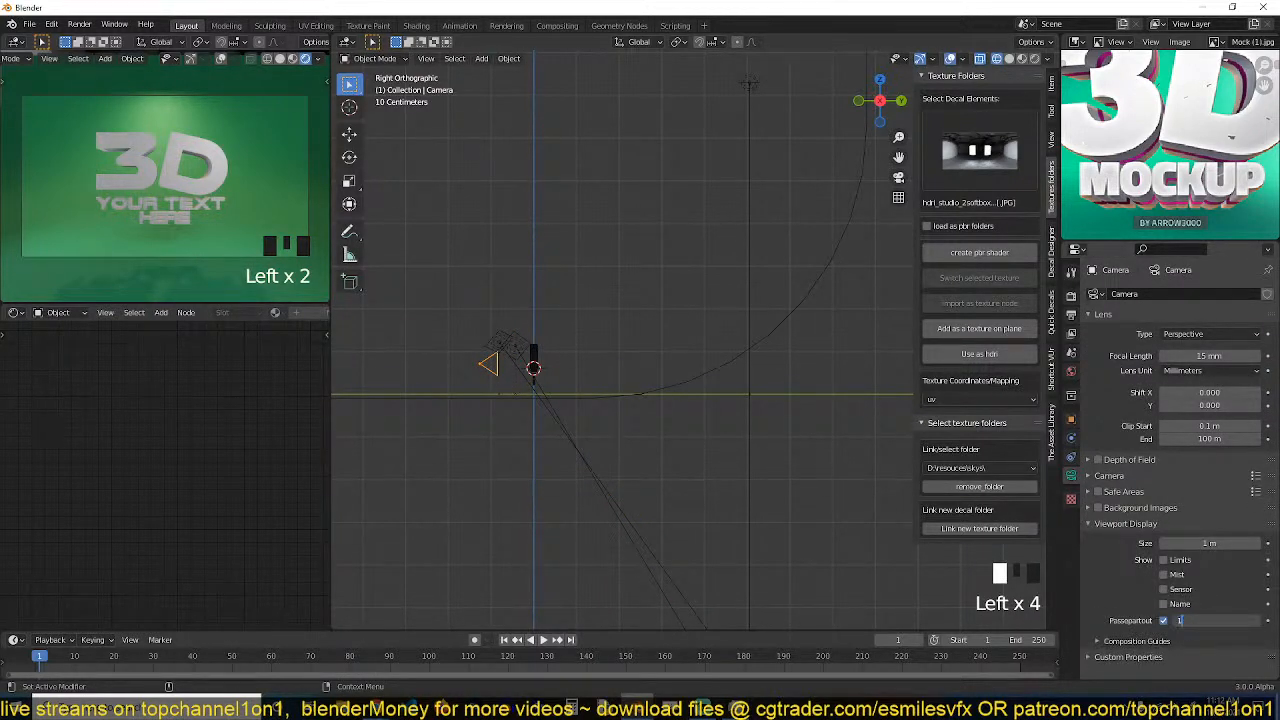
Look through the camera in solid shading and tilt the "3" with a free trackball rotation.
scroll(630, 432, up, 2)
middle_drag(468, 306, 639, 316)
scroll(682, 343, up, 3)
key(KP_0)
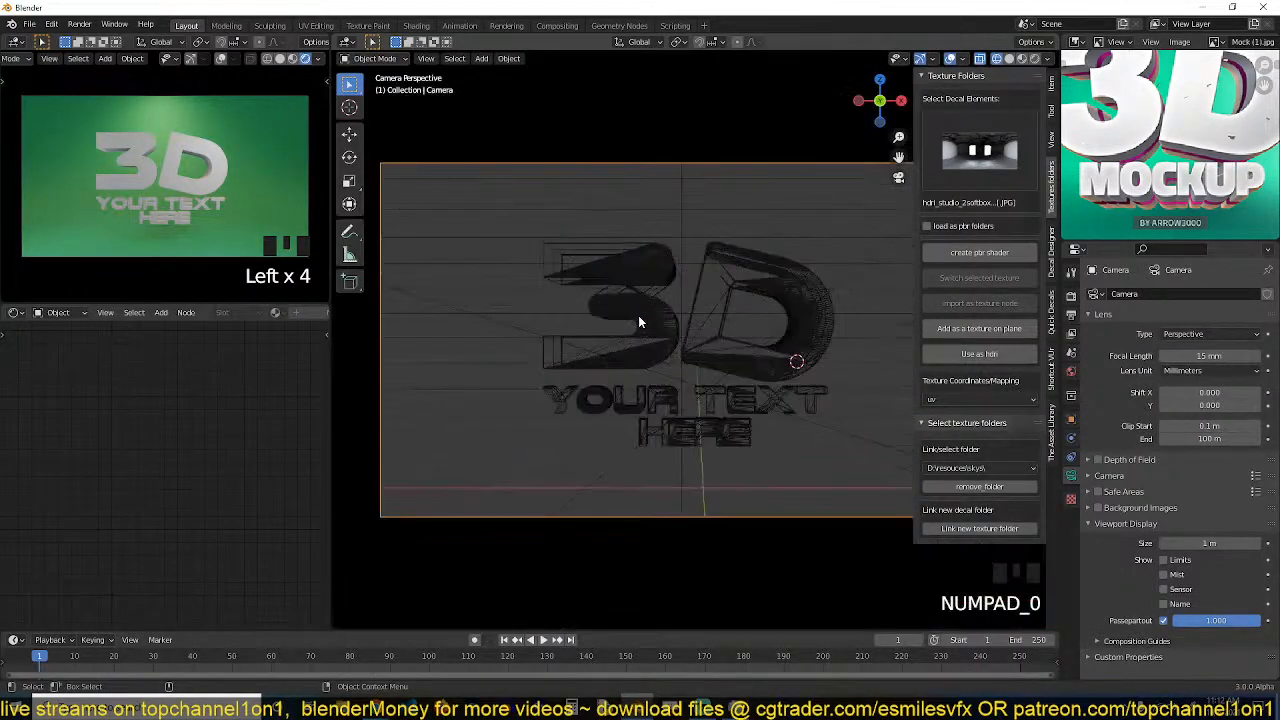
key(z)
click(798, 316)
scroll(660, 330, up, 2)
click(633, 322)
key(r)
key(r)
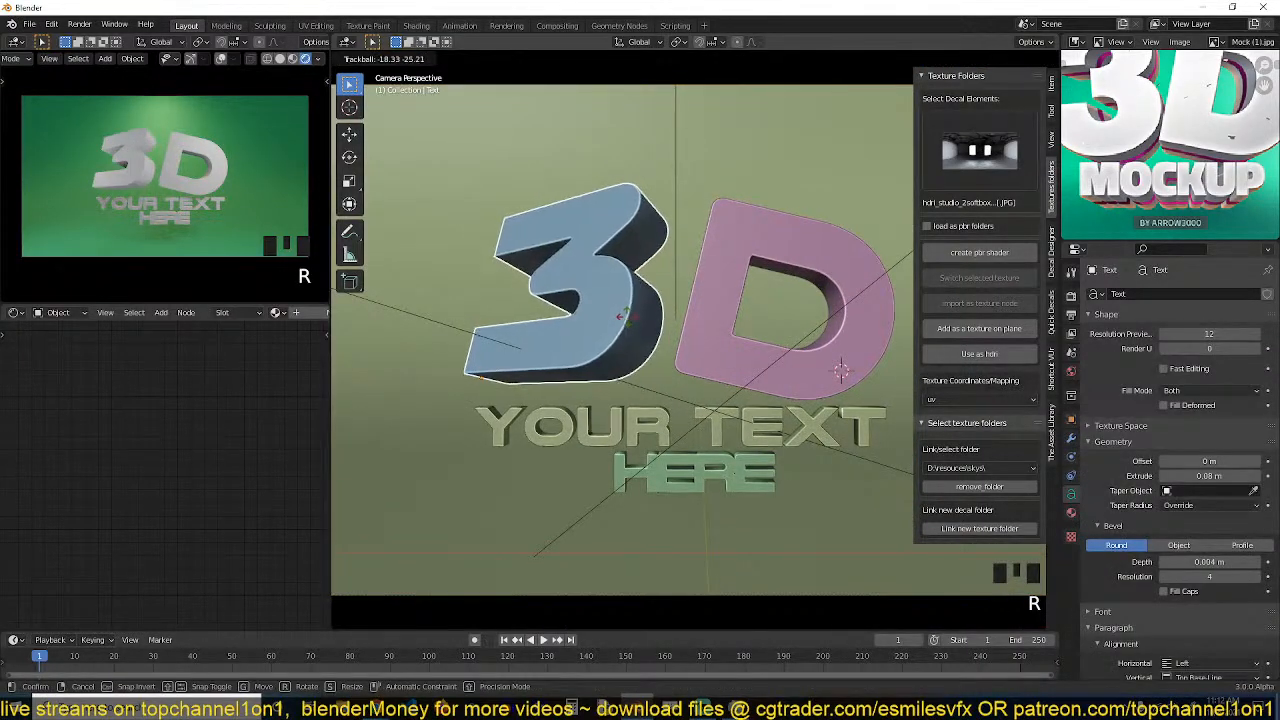
click(636, 323)
Rotate the "D" freely and shift it slightly closer to the "3".
click(740, 332)
click(733, 331)
key(r)
key(r)
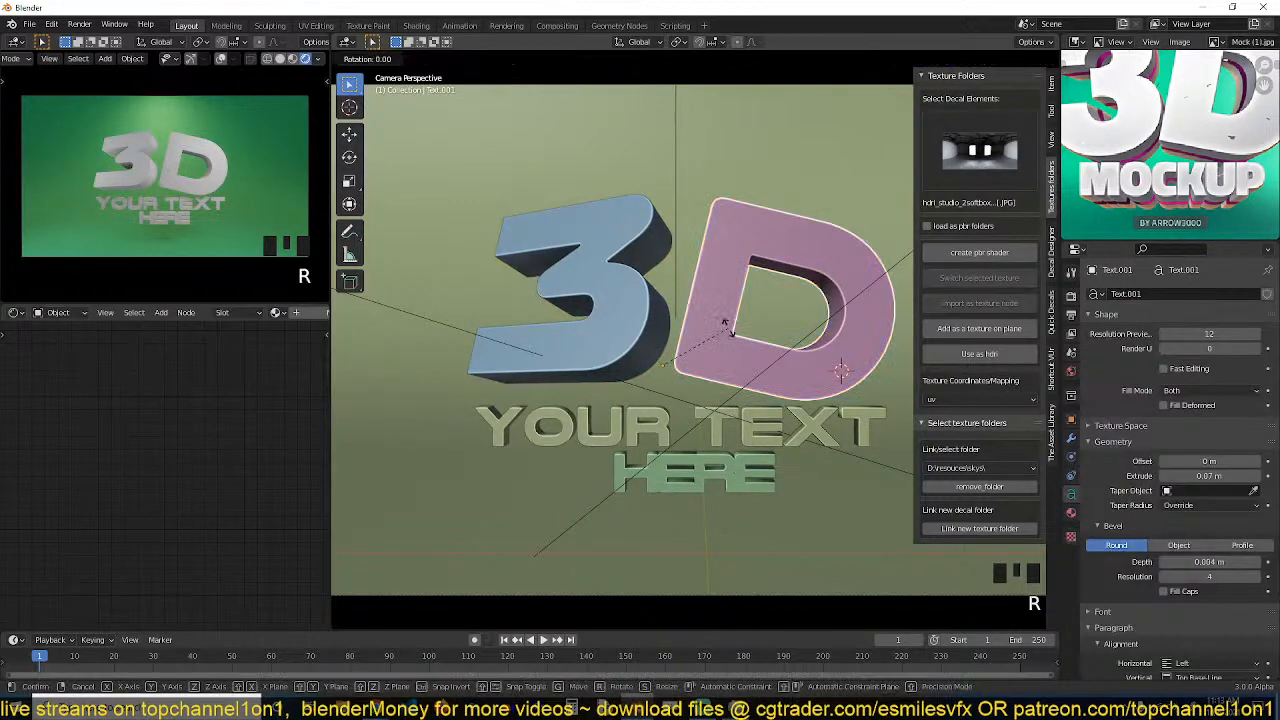
click(734, 320)
key(g)
click(727, 307)
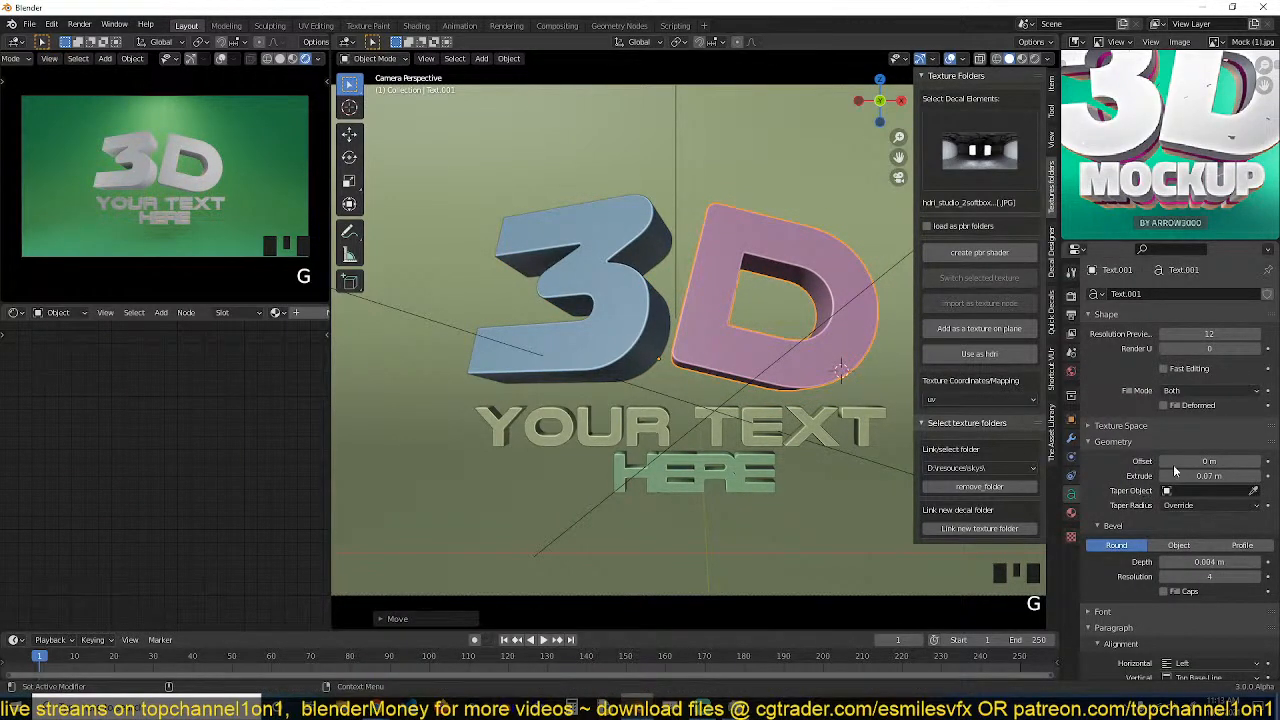
Deepen the extrusion of the "D" and set the extrusion of the "3" to 0.16 m.
mouse_move(1209, 476)
mouse_down()
mouse_move(1262, 476)
mouse_move(1211, 476)
mouse_move(1255, 476)
mouse_move(1232, 476)
mouse_up()
click(627, 355)
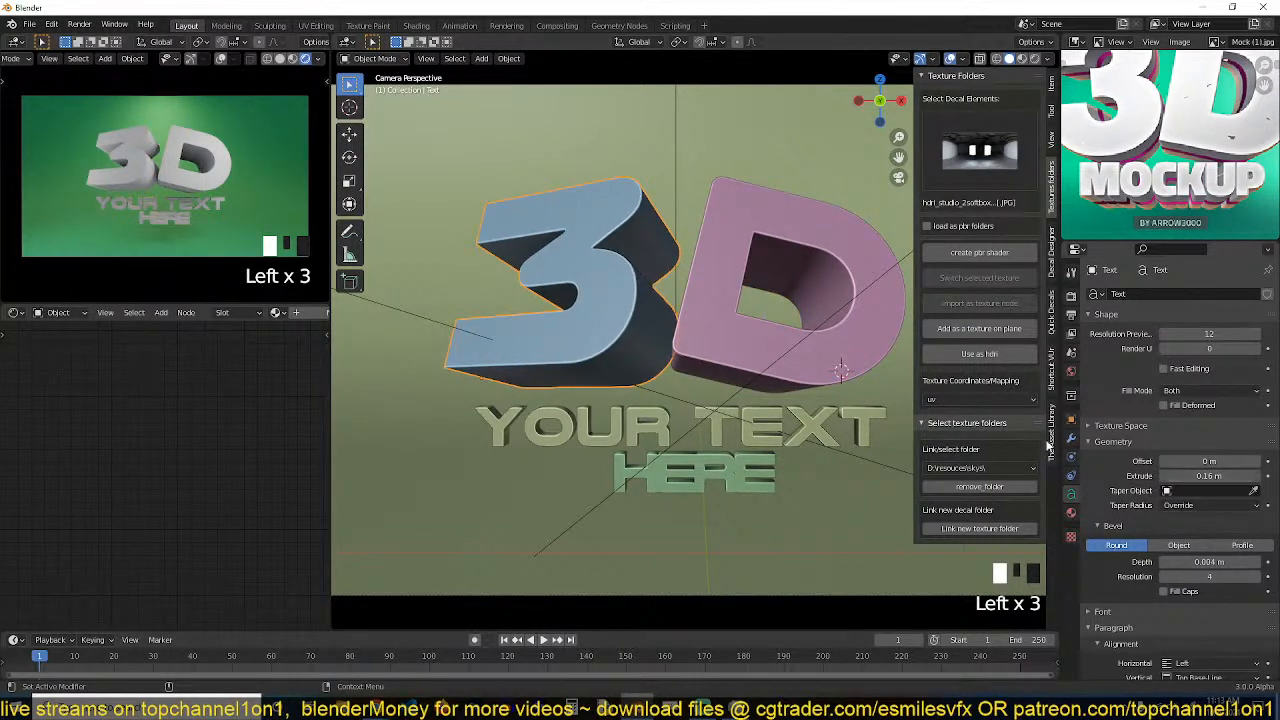
Deepen the extrusion of the "YOUR TEXT" line while setting its geometry offset to 0.
scroll(522, 404, up, 2)
click(607, 446)
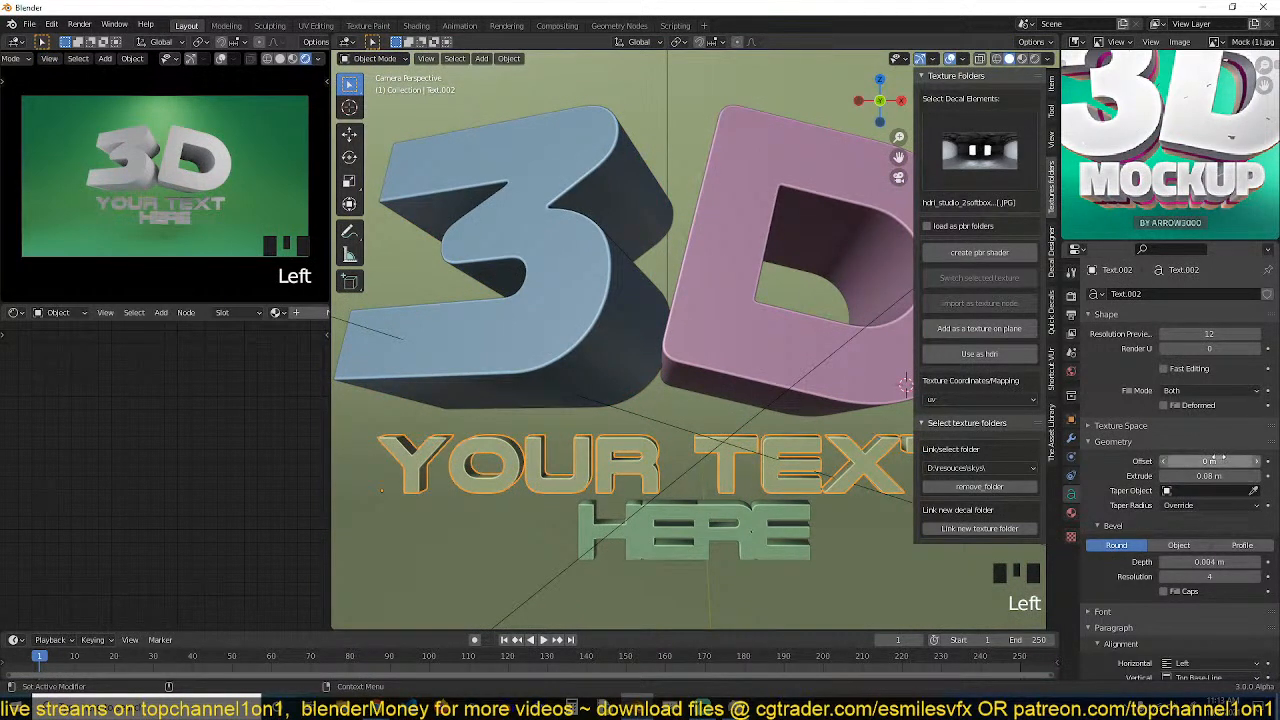
drag(1214, 461, 1236, 476)
click(1214, 461)
text(0)
key(Return)
Set the "HERE" line's extrusion to 0.28 m and its character spacing to 1.2.
click(623, 525)
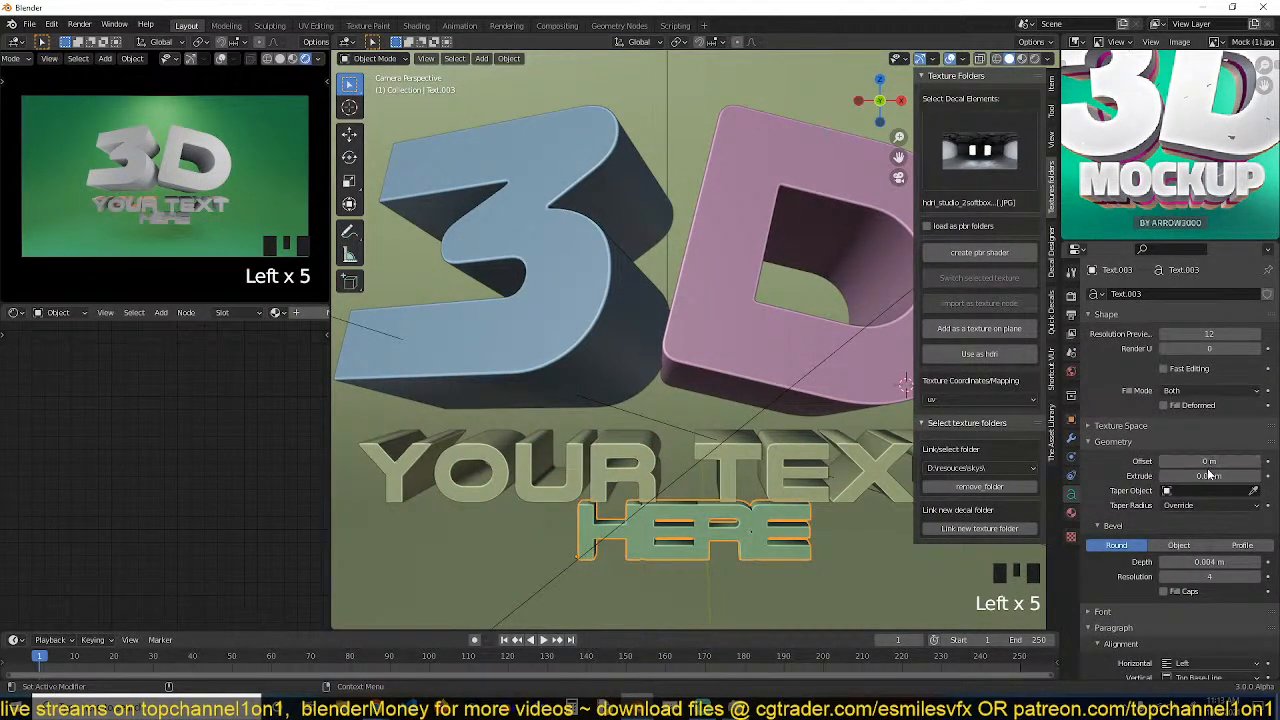
drag(1208, 476, 1222, 476)
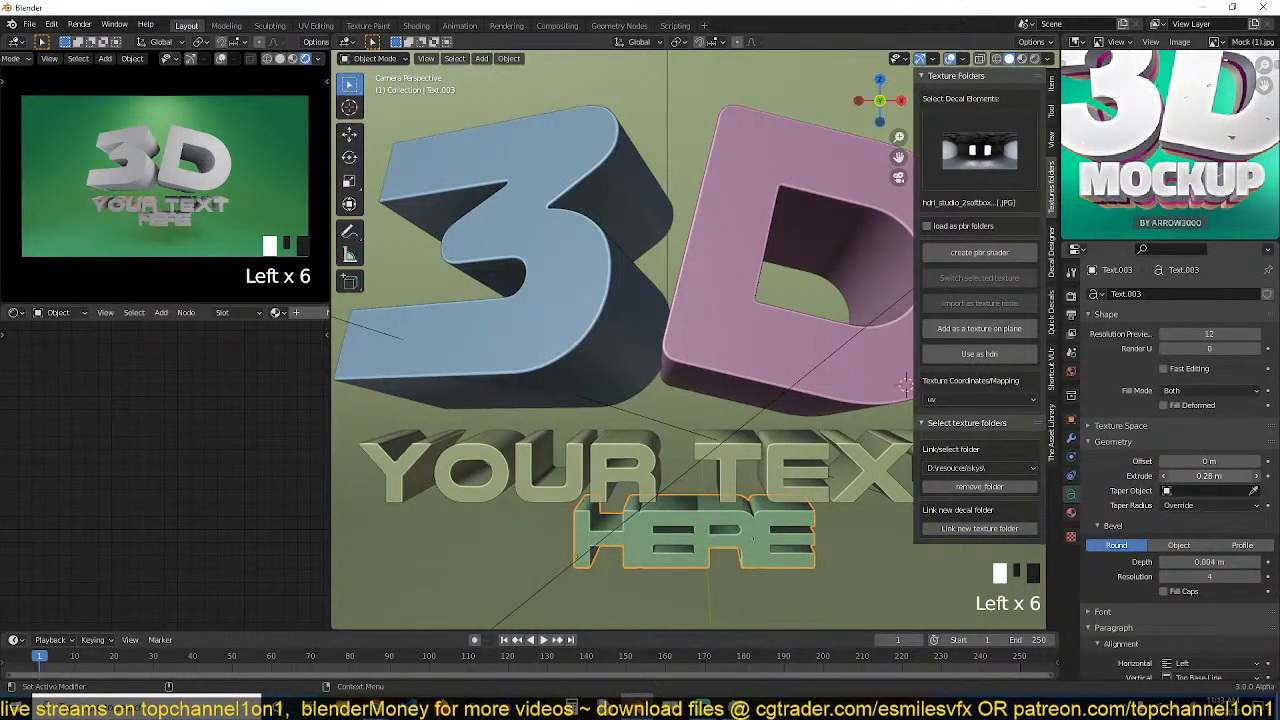
scroll(1190, 580, down, 4)
drag(1205, 611, 1218, 611)
Set the horizontal alignment of the "HERE" text to Center.
click(1183, 549)
click(1183, 555)
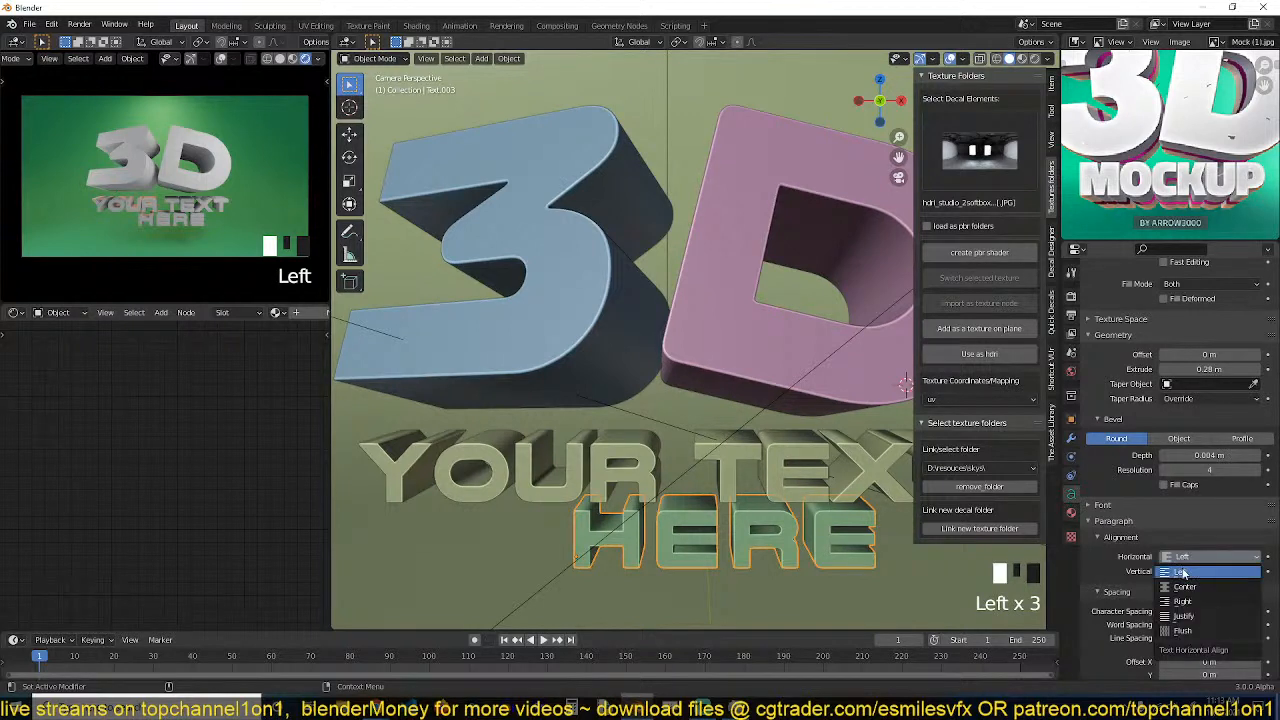
click(1184, 571)
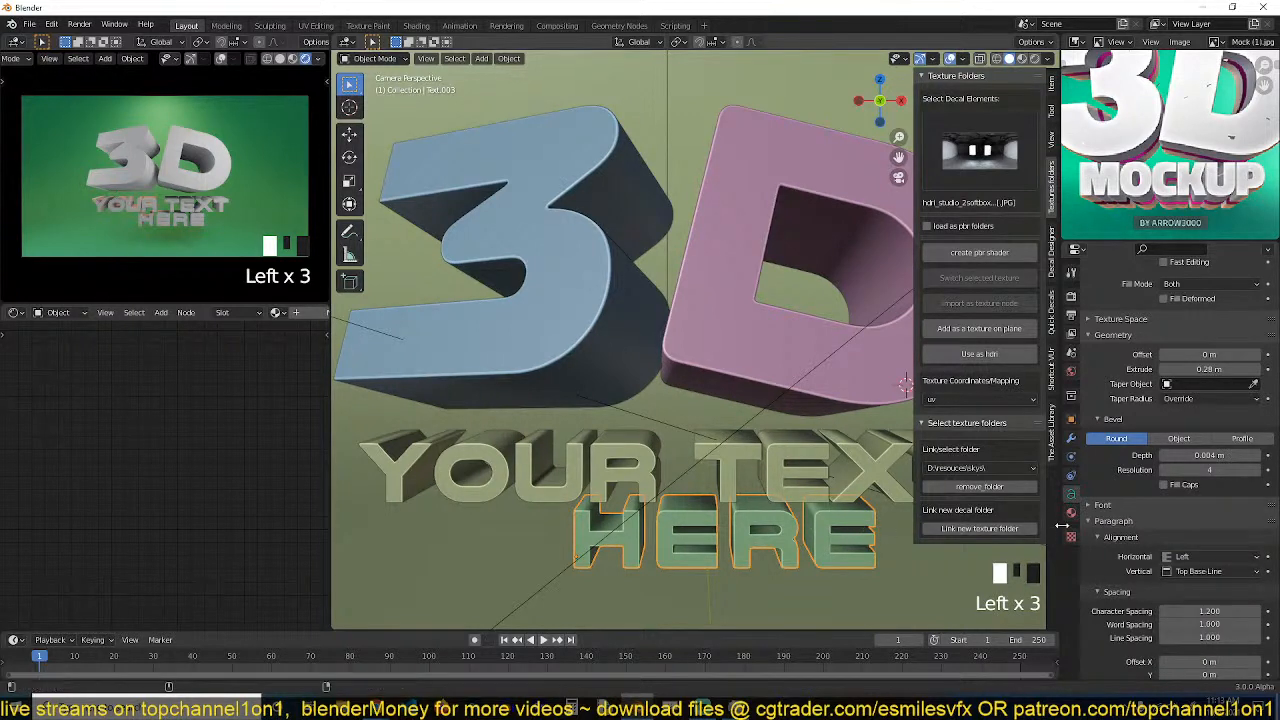
click(1183, 556)
click(1185, 588)
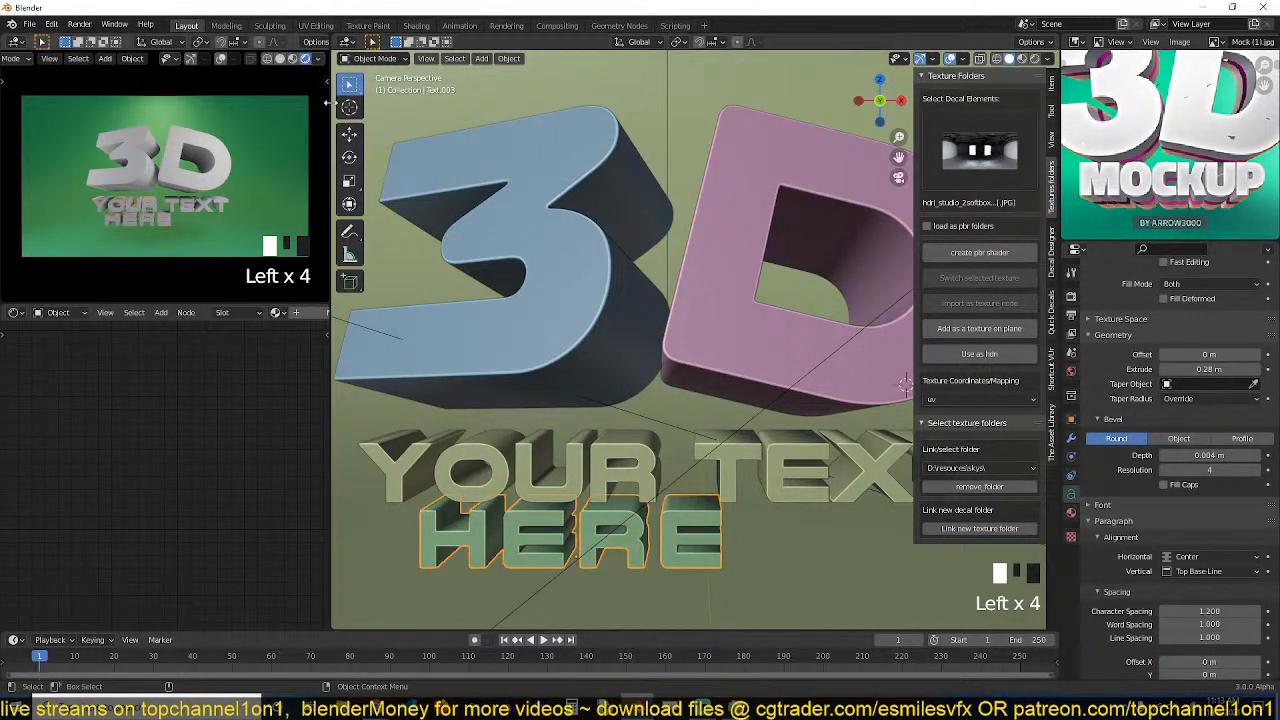
Move the "HERE" text about 0.28 m along the global X axis so it sits centred beneath the "YOUR TEXT" line.
click(349, 133)
key(g)
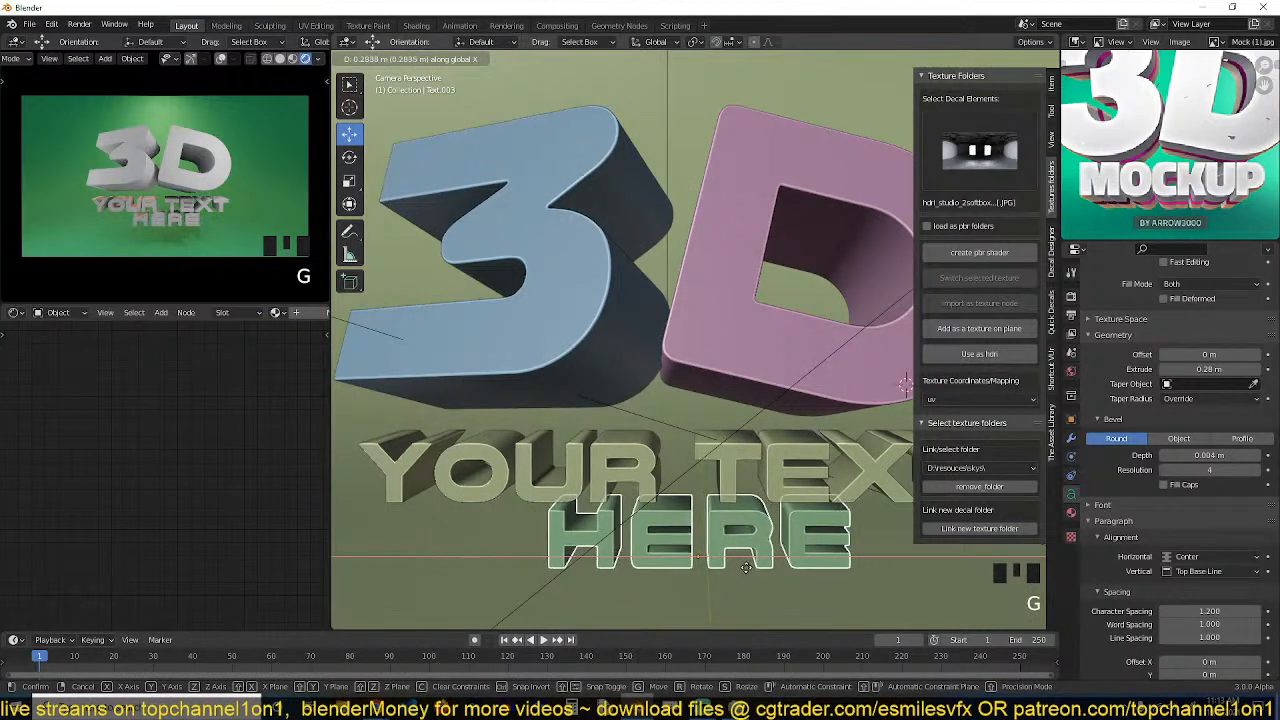
click(746, 570)
Make the "D" material glossy by setting its roughness to 0.095 and clearcoat to 1.
key(grave)
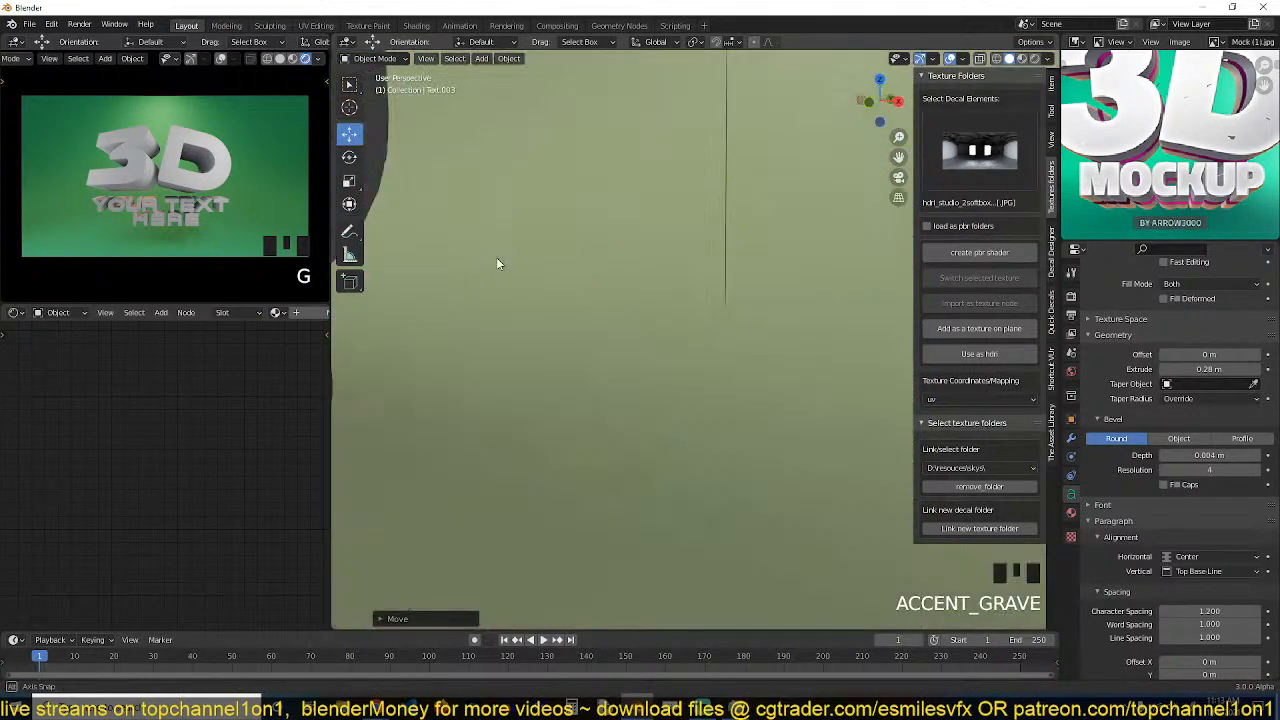
scroll(498, 263, up, 3)
scroll(502, 270, down, 2)
scroll(1049, 160, down, 2)
scroll(1147, 166, down, 1)
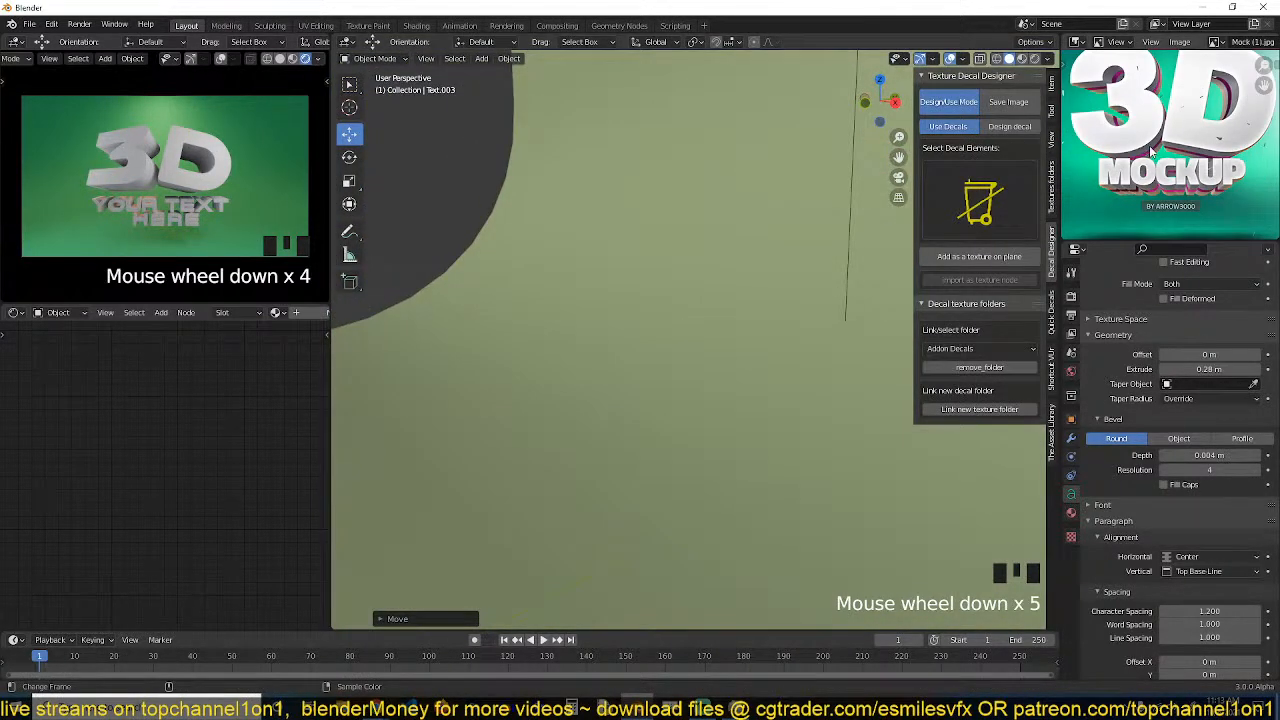
scroll(650, 290, down, 4)
key(grave)
scroll(643, 428, up, 4)
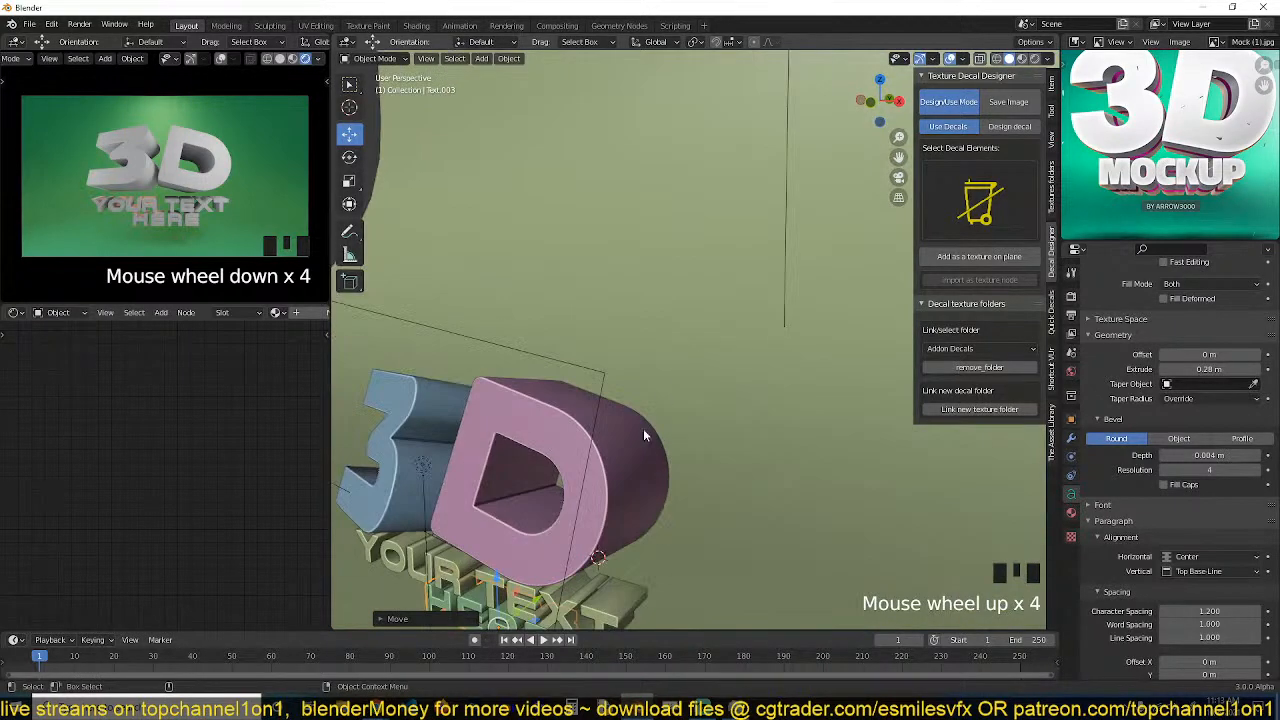
click(643, 428)
double_click(296, 313)
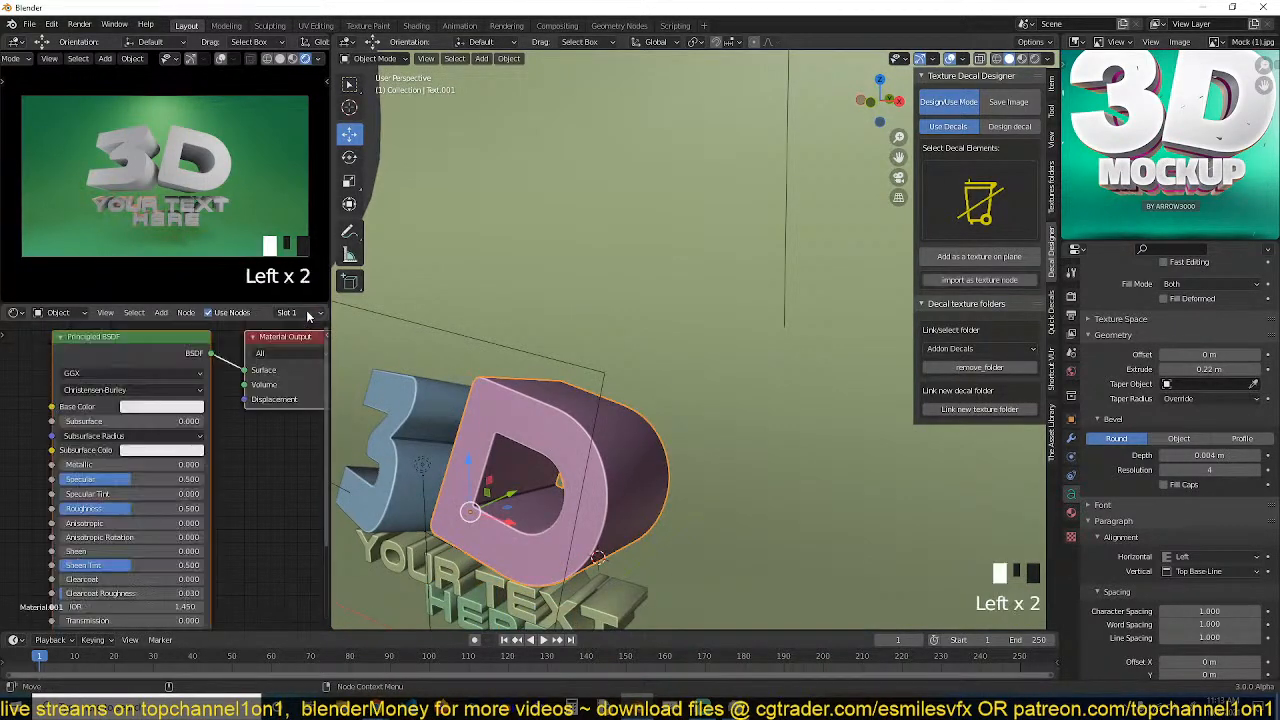
scroll(172, 470, up, 2)
drag(172, 470, 115, 470)
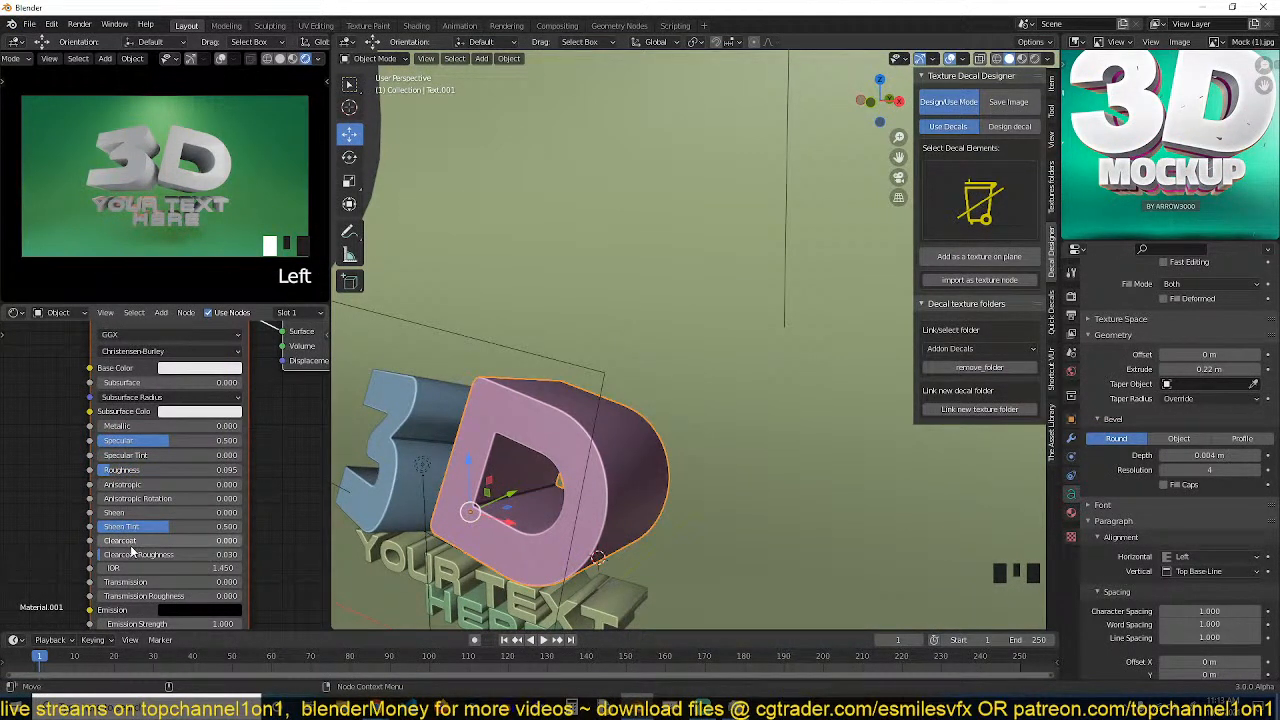
Link the material of the "D" to the "3".
click(553, 419)
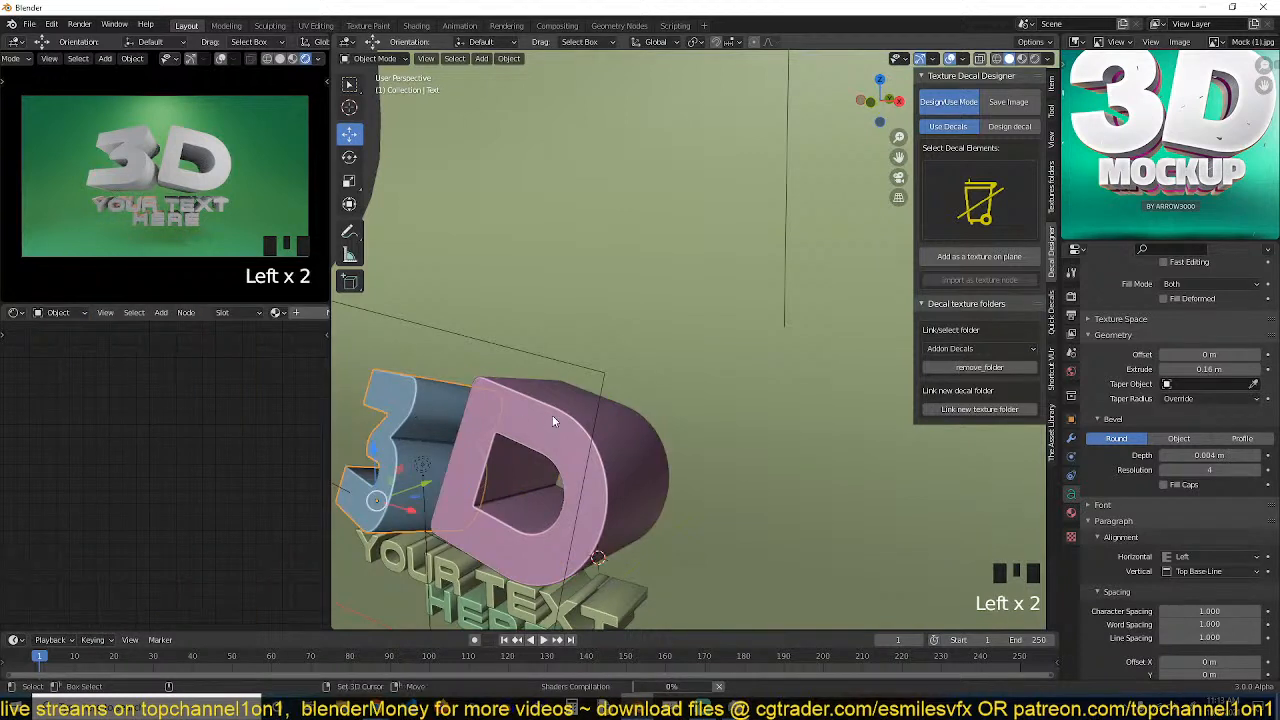
shift+click(553, 421)
key(ctrl+l)
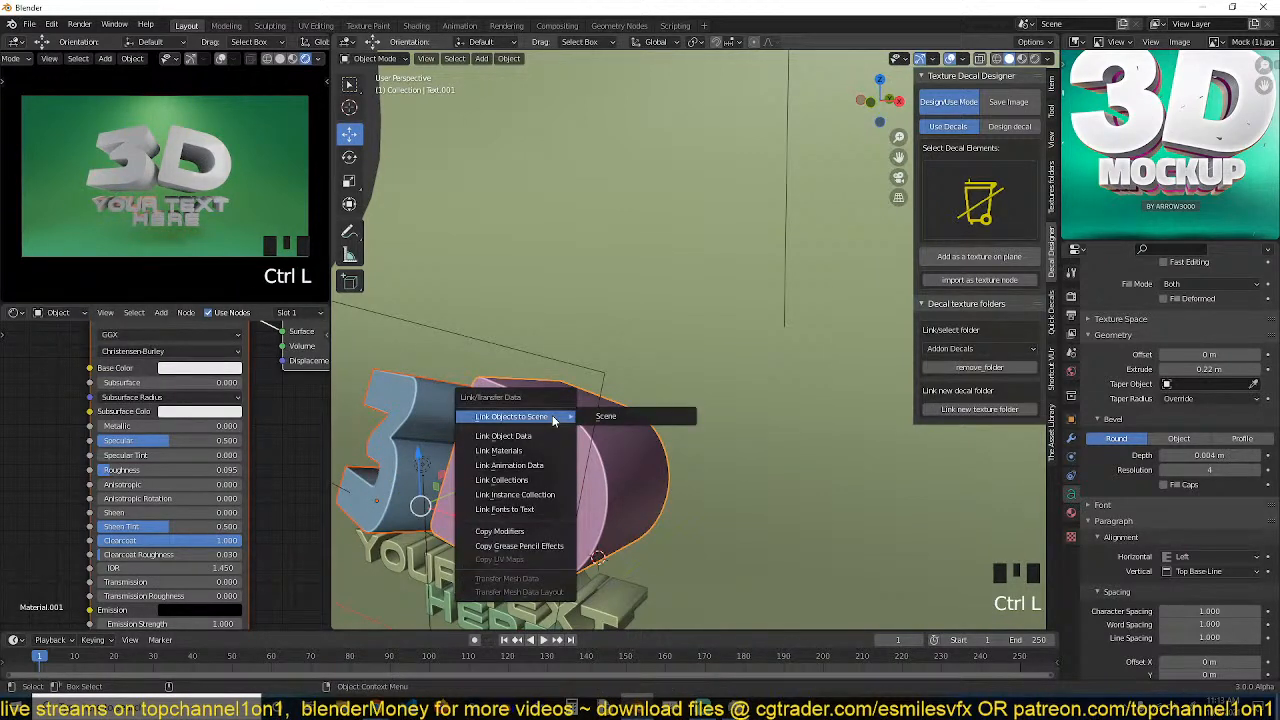
click(556, 450)
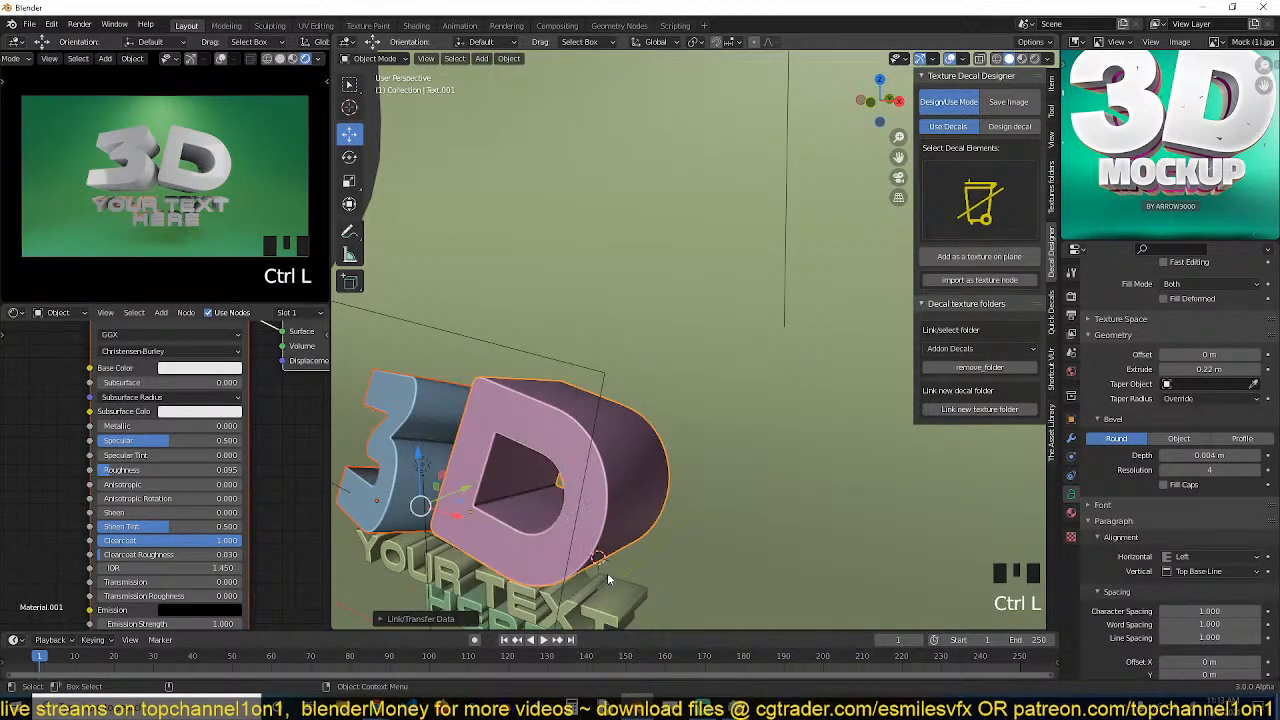
Link the material of the "D" to both the "YOUR TEXT" and "HERE" lines, leaving the backdrop plane out of the selection.
click(607, 580)
shift+middle_drag(505, 628, 531, 612)
shift+click(531, 608)
shift+click(590, 454)
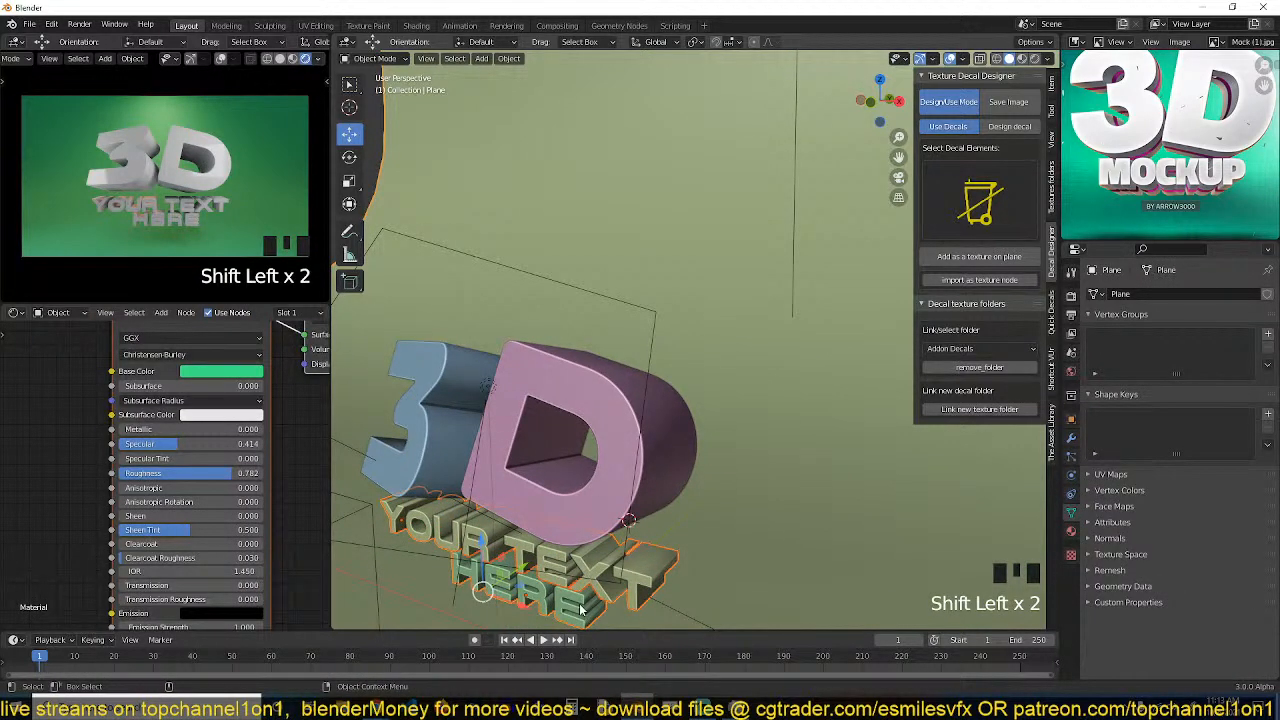
click(580, 608)
shift+click(596, 515)
shift+click(597, 484)
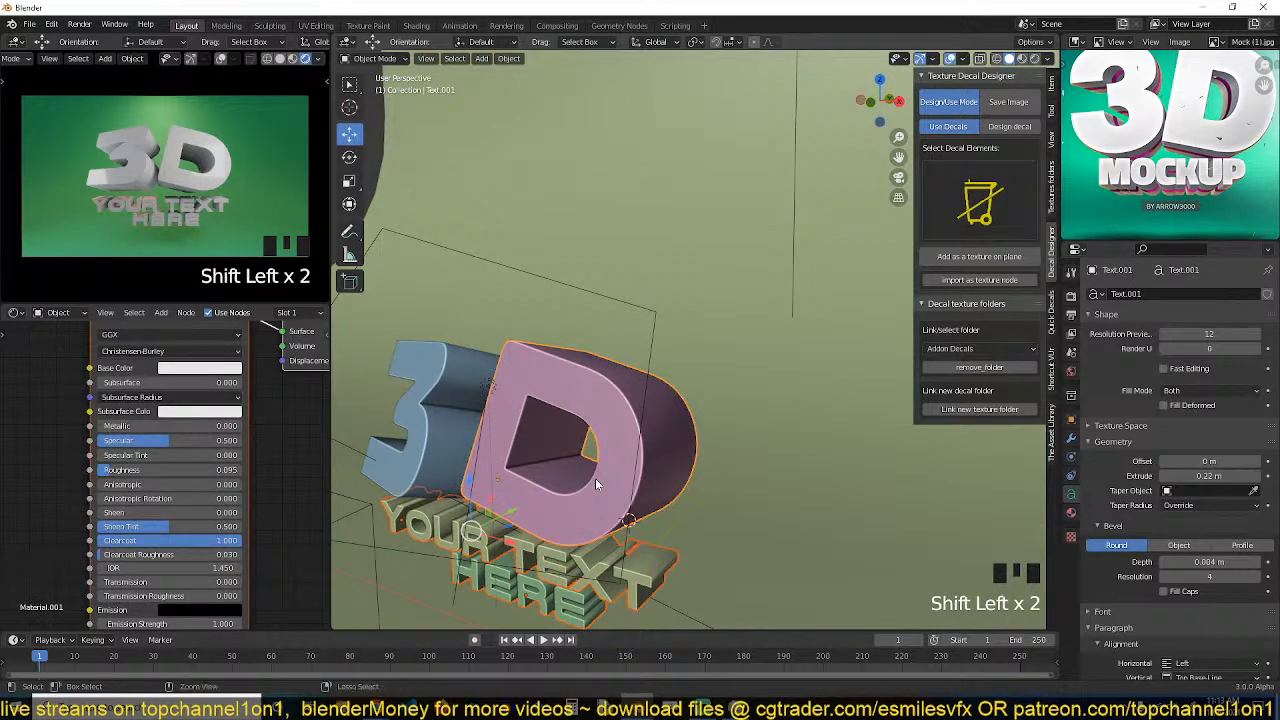
key(ctrl+l)
click(596, 484)
Start saving the scene and create a "text" folder inside the october folder, with a subfolder "text 1".
key(ctrl+s)
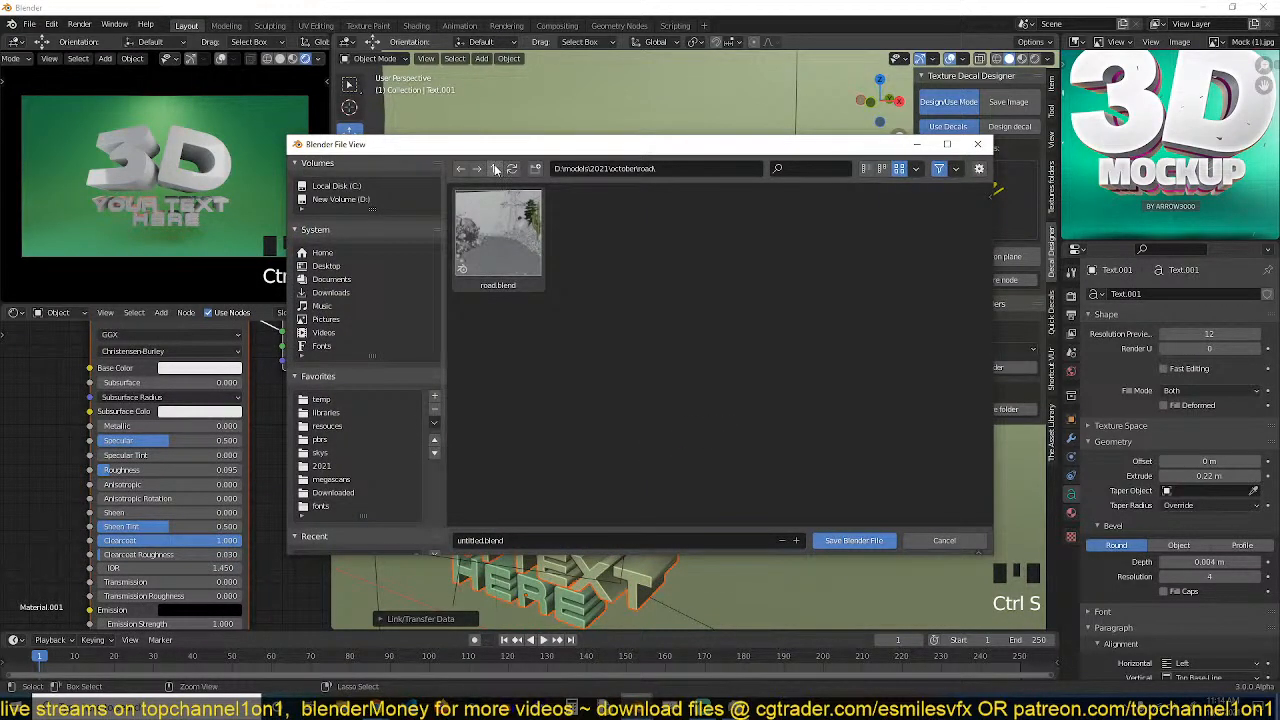
click(495, 170)
click(537, 169)
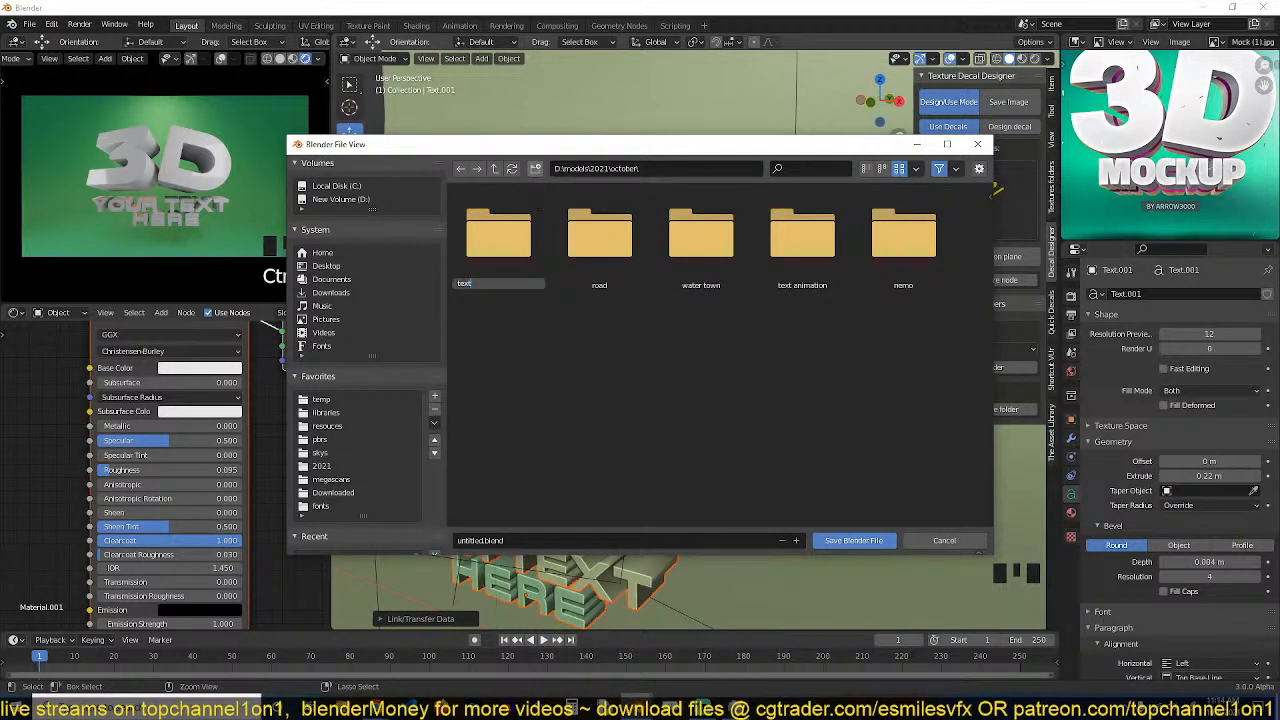
key(Return)
double_click(491, 240)
click(537, 169)
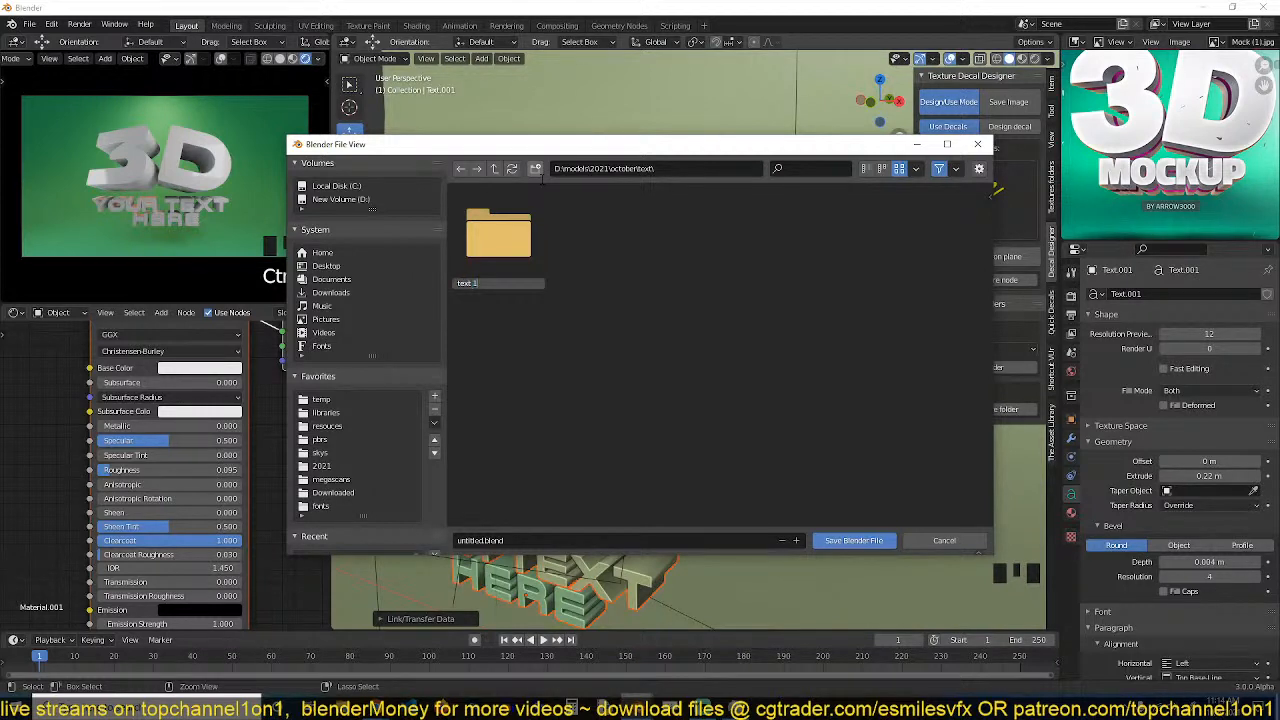
key(Return)
double_click(511, 243)
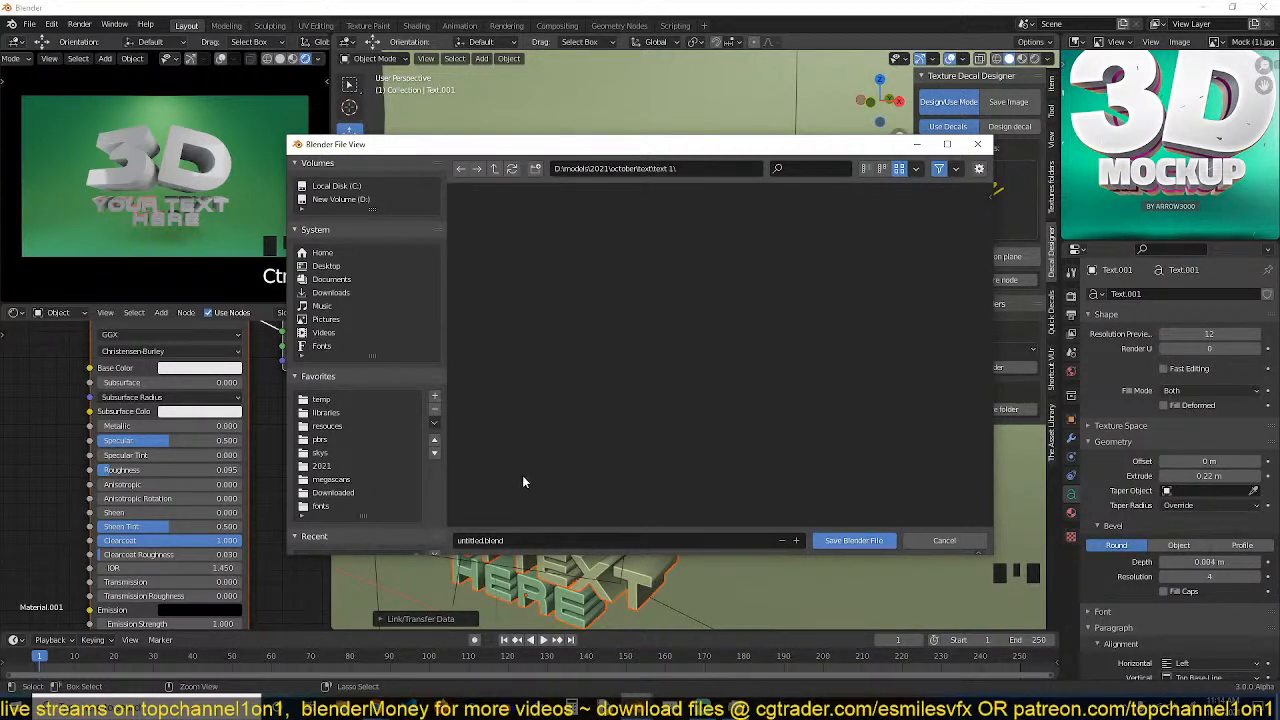
Save the scene as "text 1" in the new subfolder.
click(538, 540)
text(text 1)
key(Return)
click(853, 540)
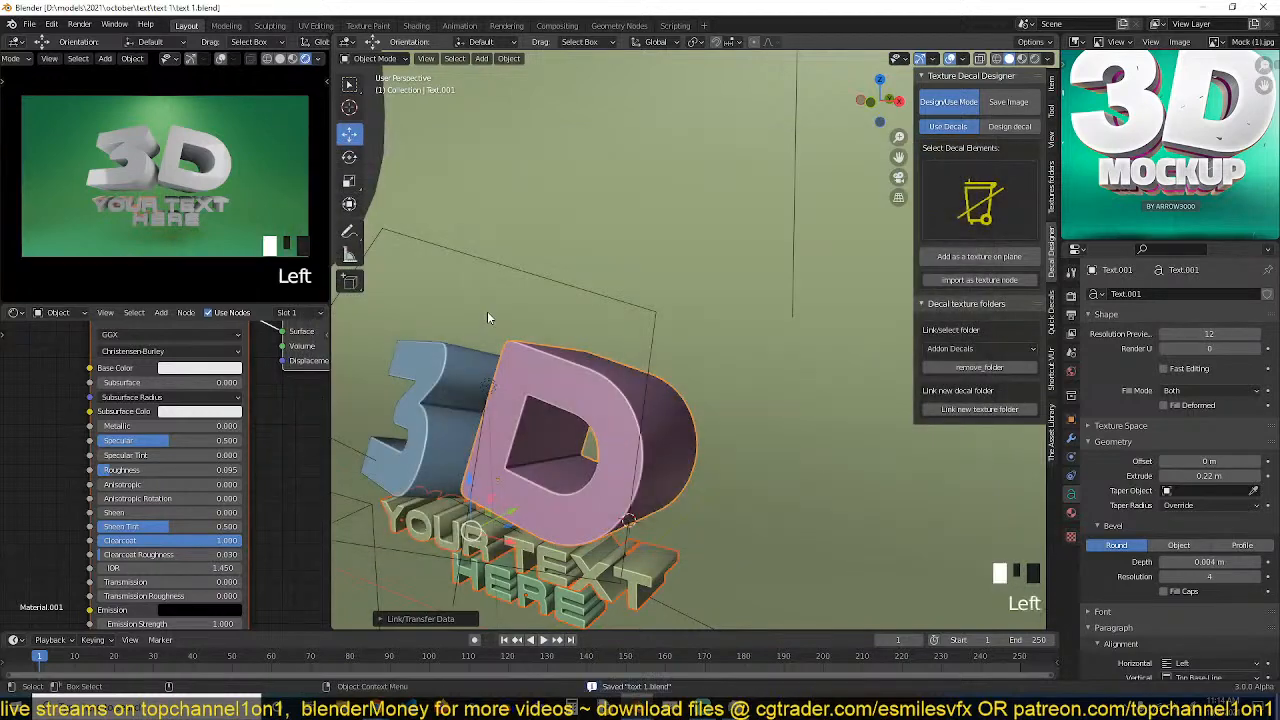
Add a Texture Coordinate node to the "D" material and place it well before the Principled BSDF node.
key(grave)
key(grave)
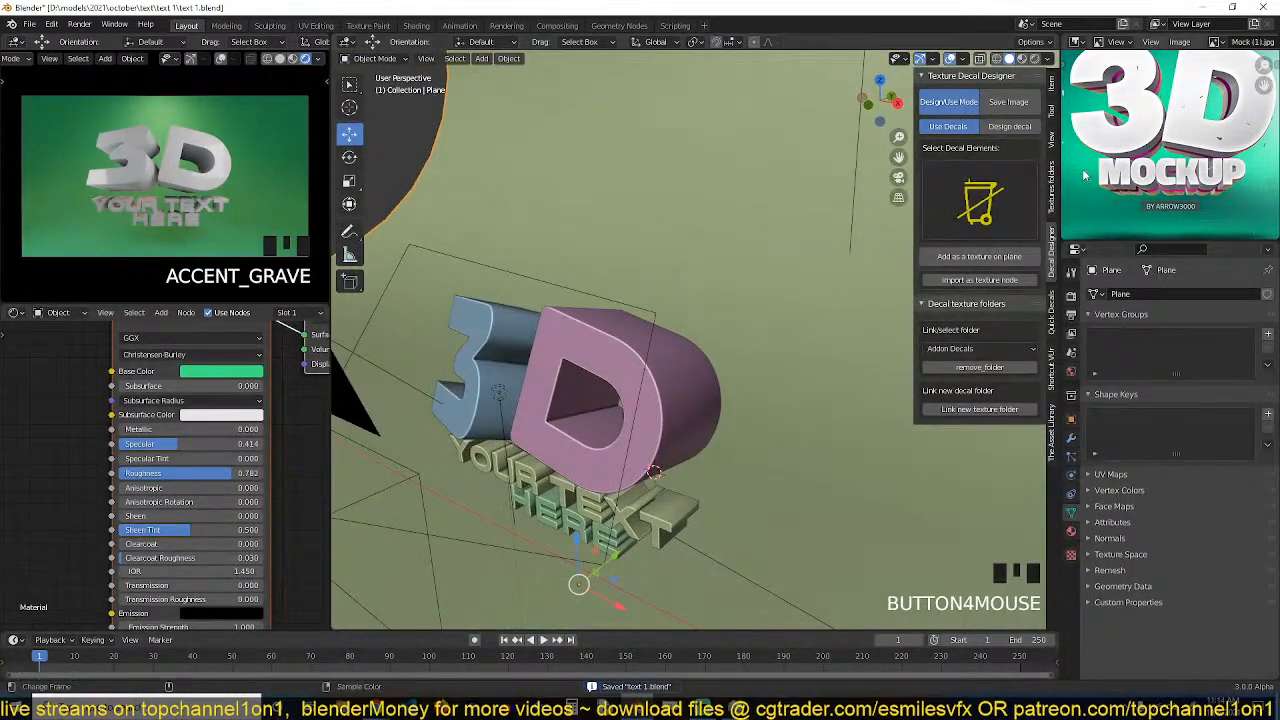
click(709, 402)
key(grave)
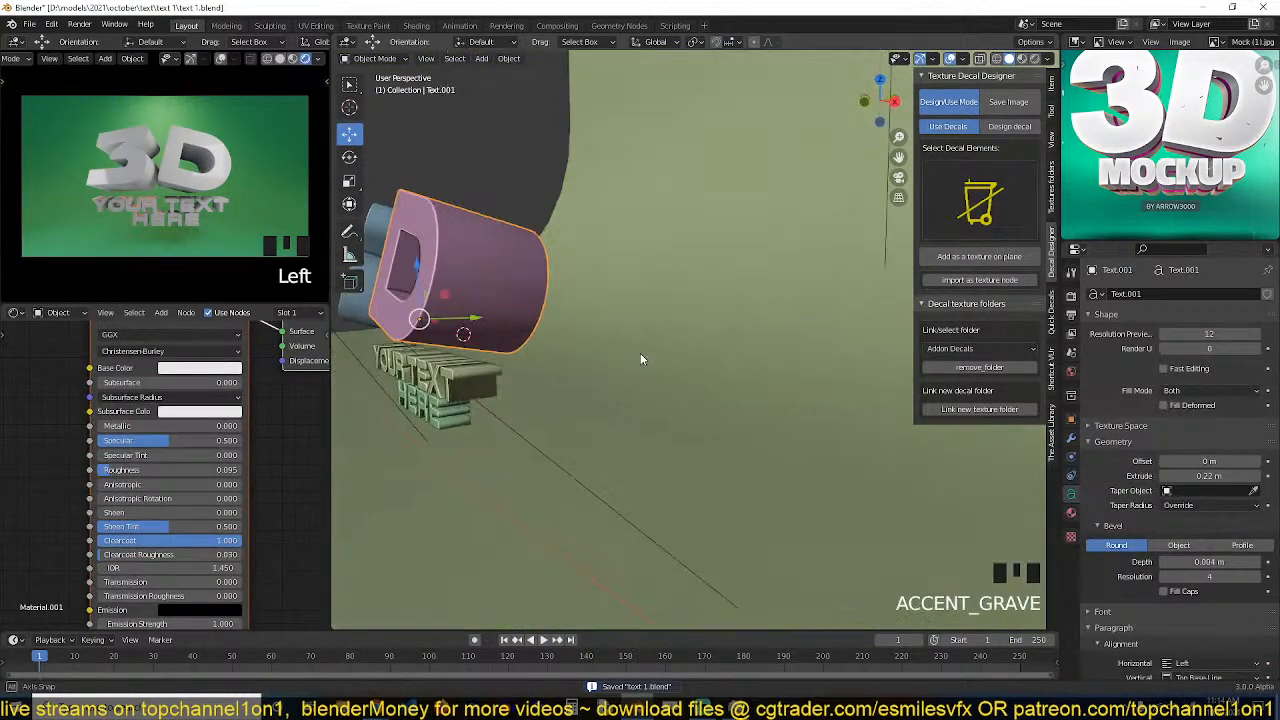
scroll(46, 464, down, 5)
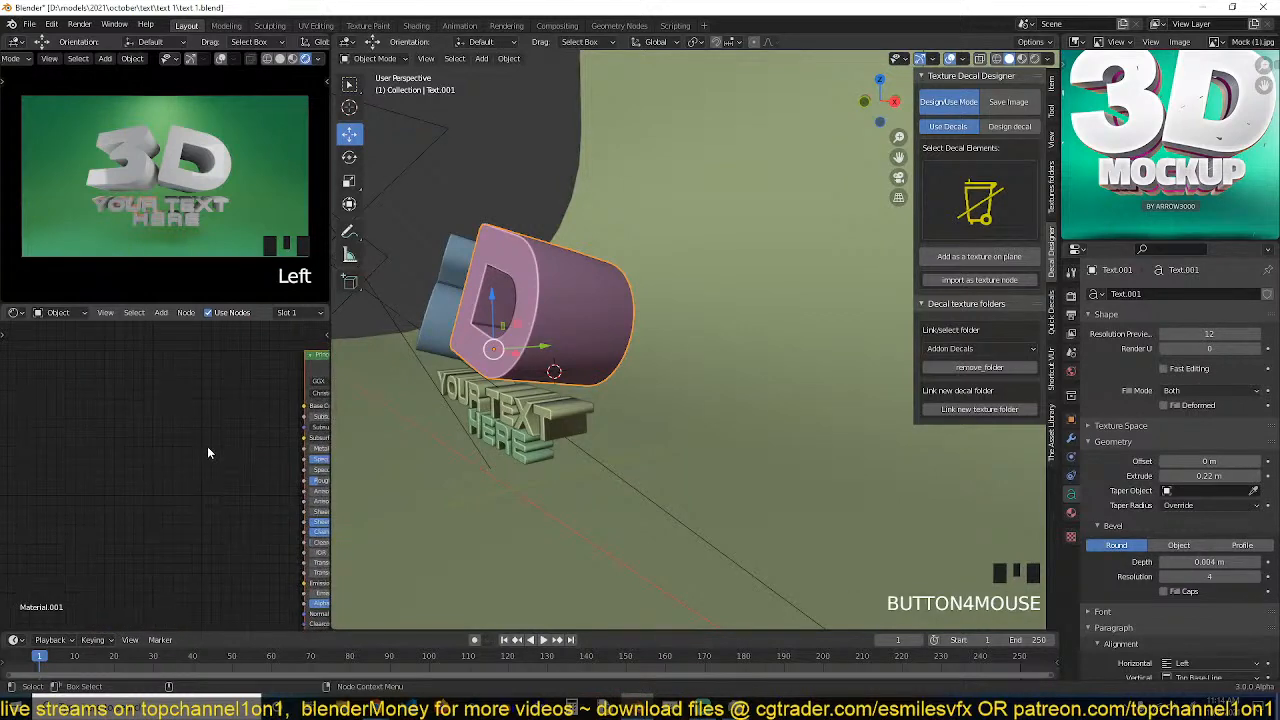
key(shift+a)
mouse_move(79, 432)
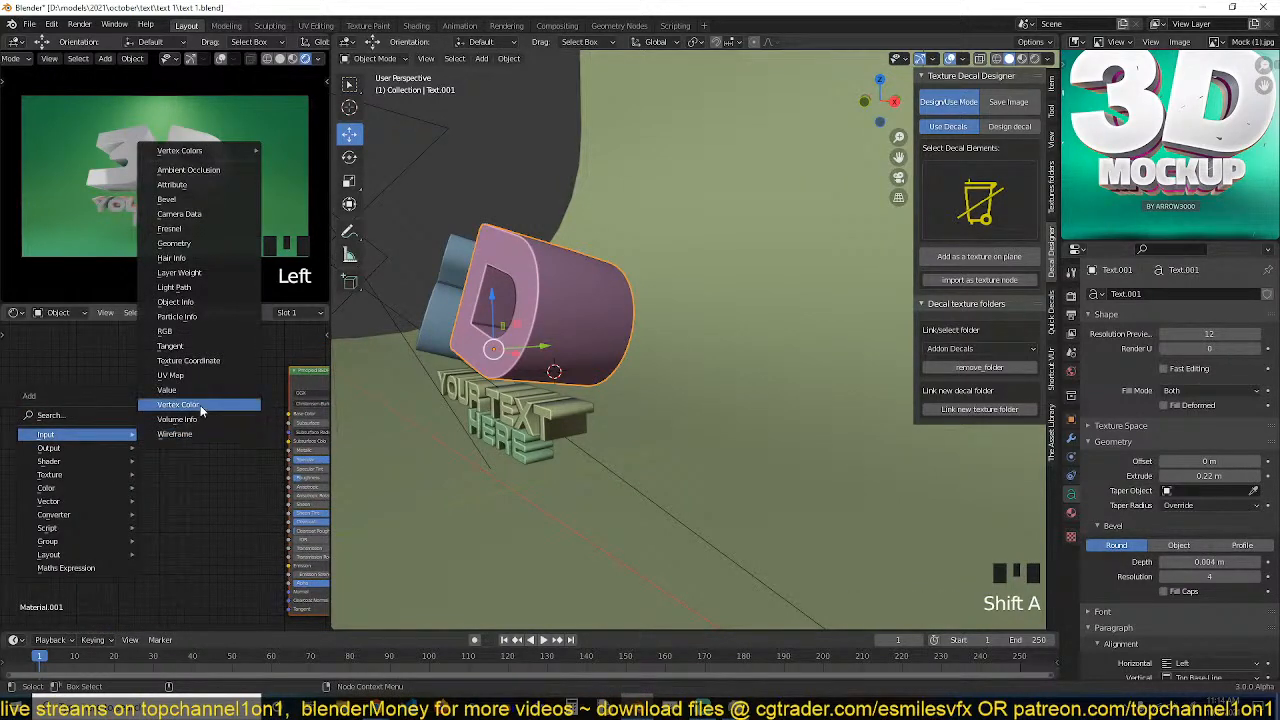
click(233, 360)
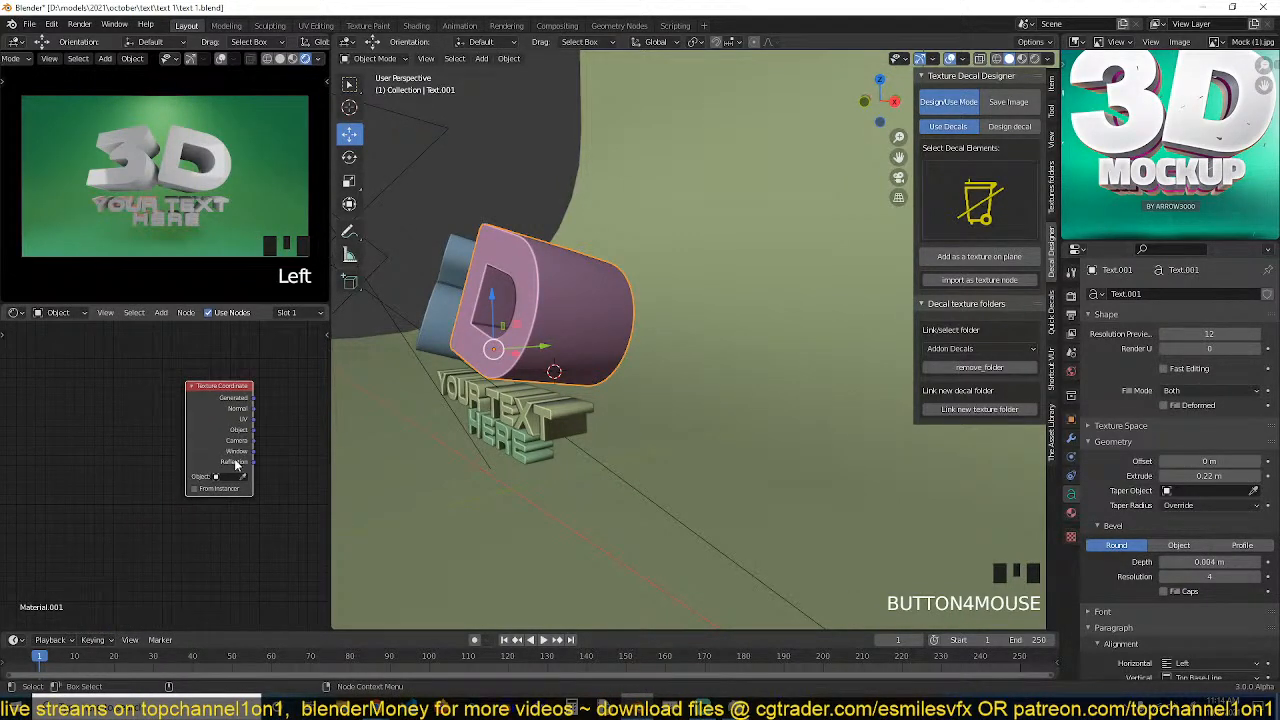
click(110, 458)
click(106, 457)
drag(96, 430, 76, 431)
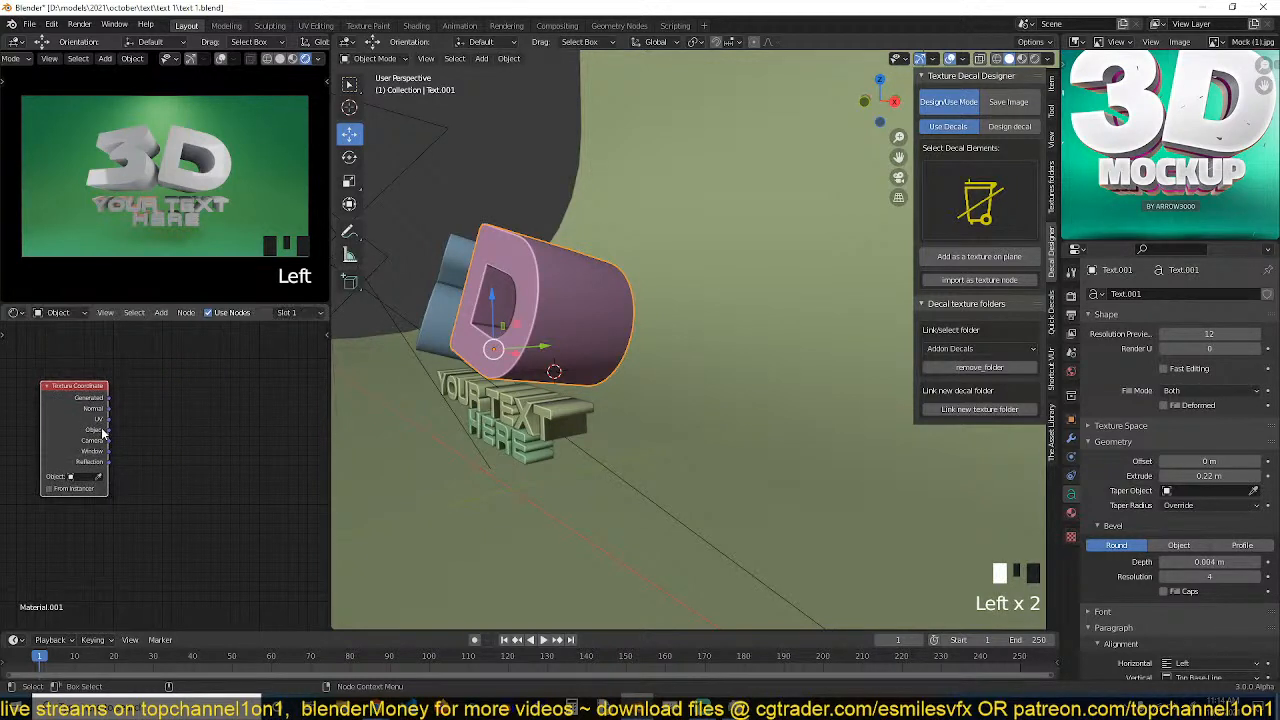
Add a Math node and a Separate XYZ node, and connect the Object texture coordinates to the Separate XYZ vector.
key(shift+a)
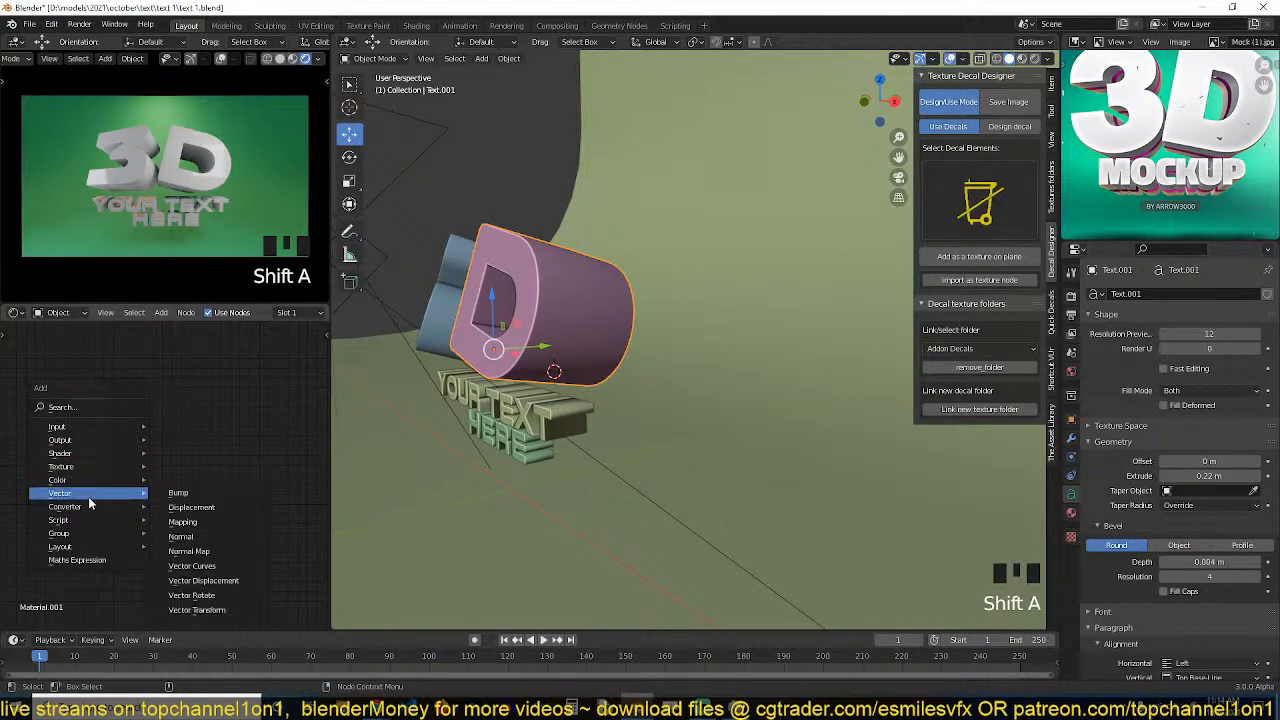
mouse_move(95, 506)
key(shift+a)
mouse_move(95, 384)
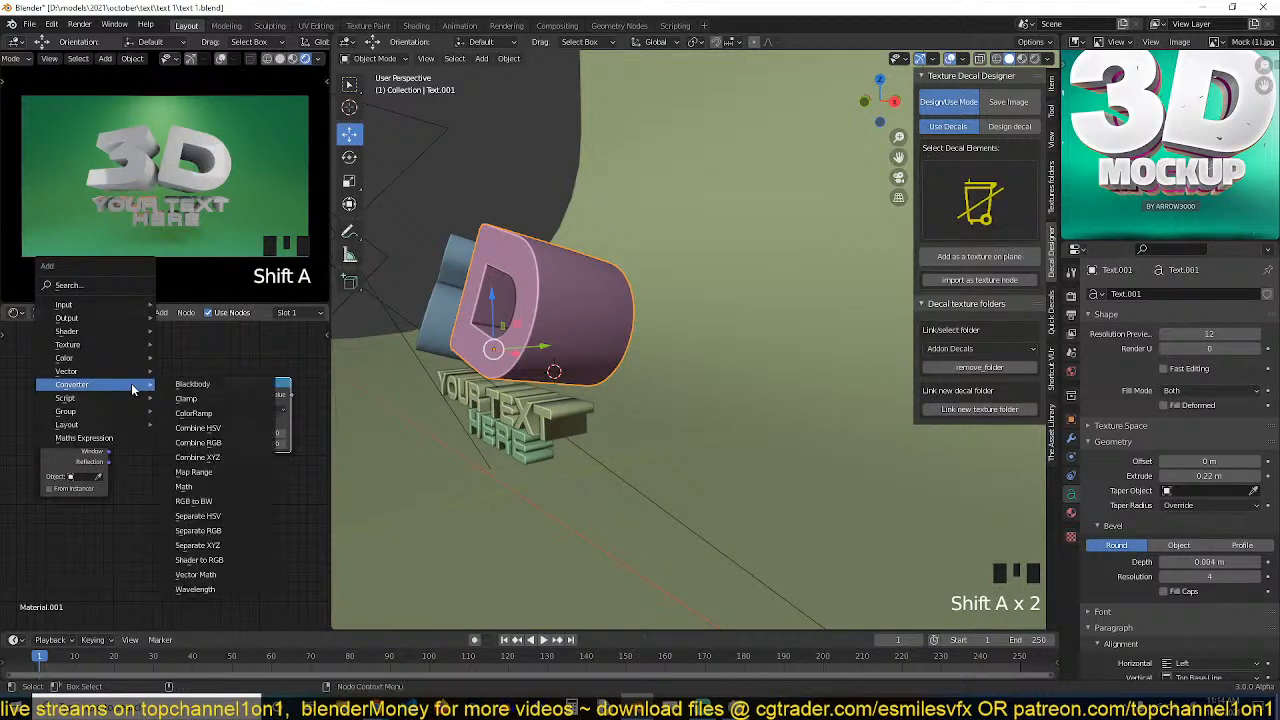
click(215, 546)
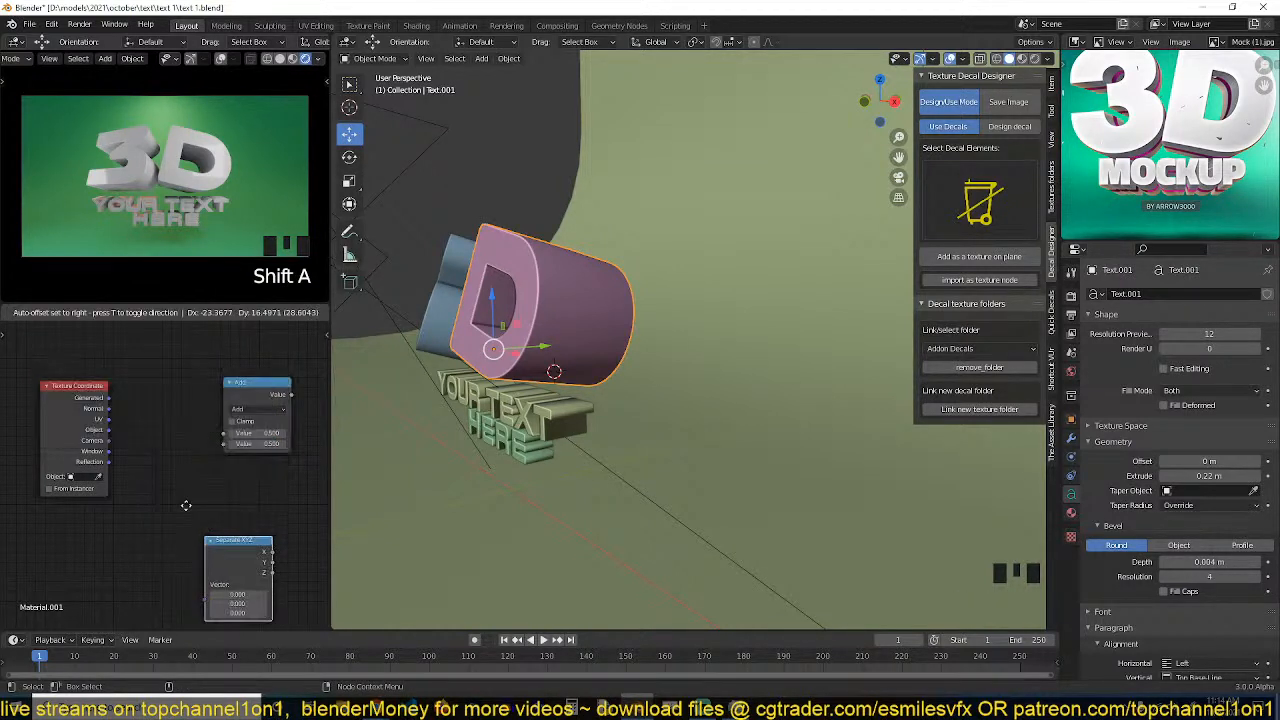
click(107, 445)
drag(108, 429, 138, 426)
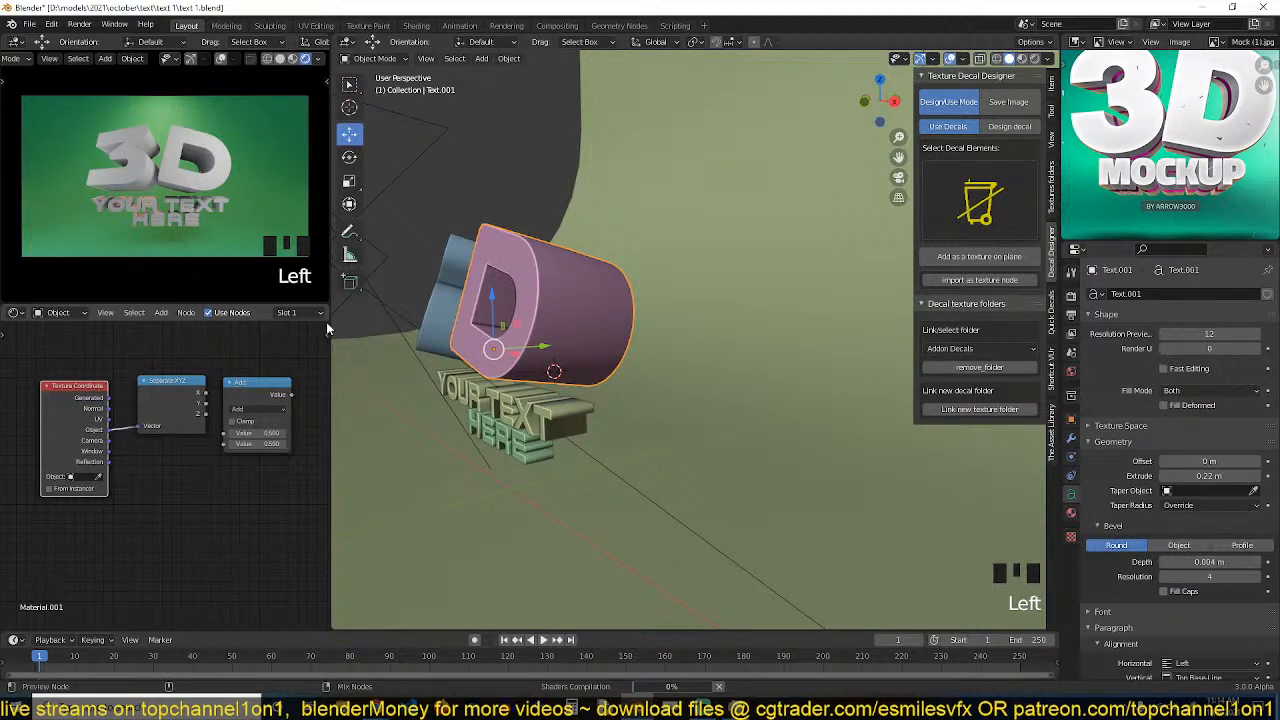
Switch the large viewport to Material Preview and preview the Separate XYZ outputs in turn, ending on Z.
ctrl+shift+click(170, 400)
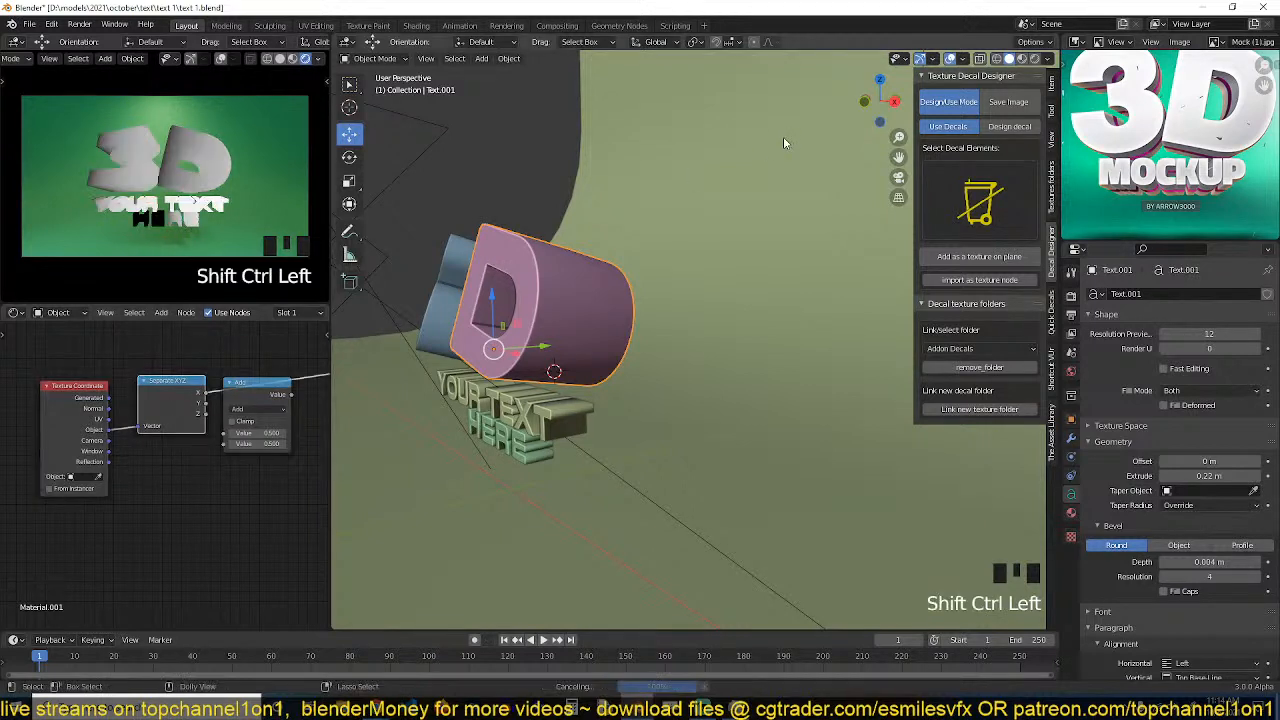
click(1034, 59)
key(grave)
ctrl+shift+click(185, 413)
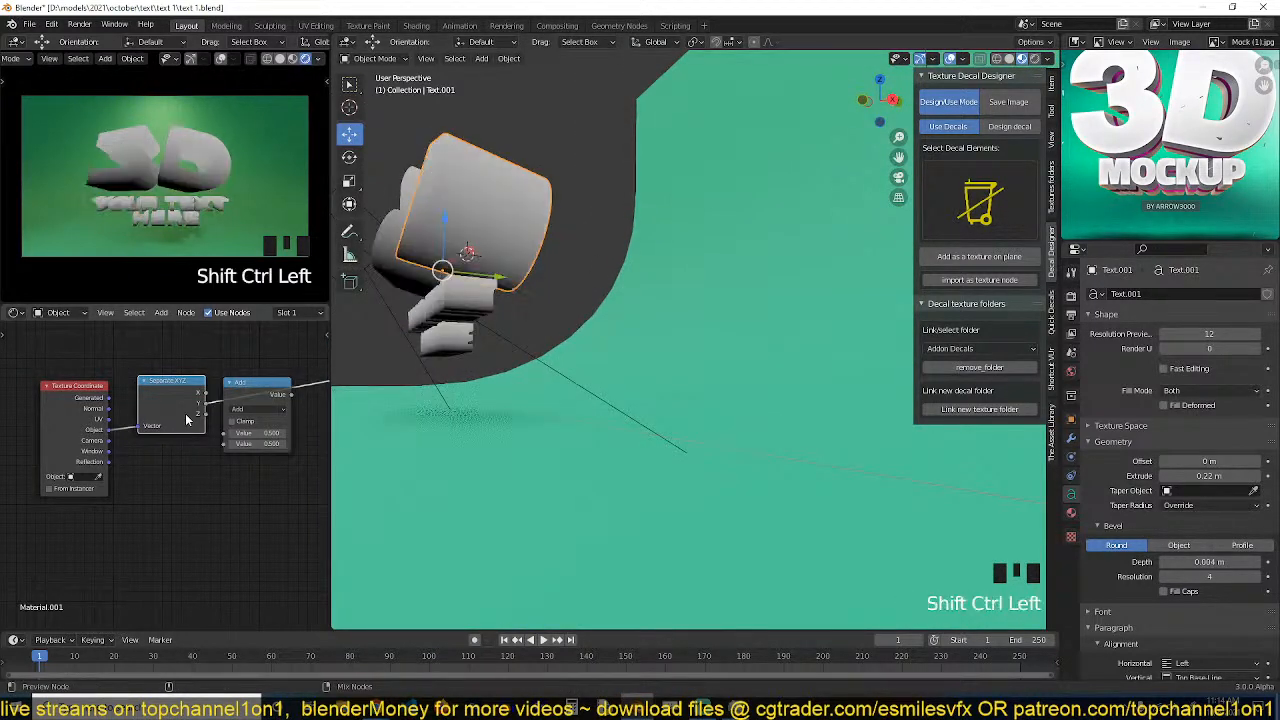
key(grave)
key(grave)
key(grave)
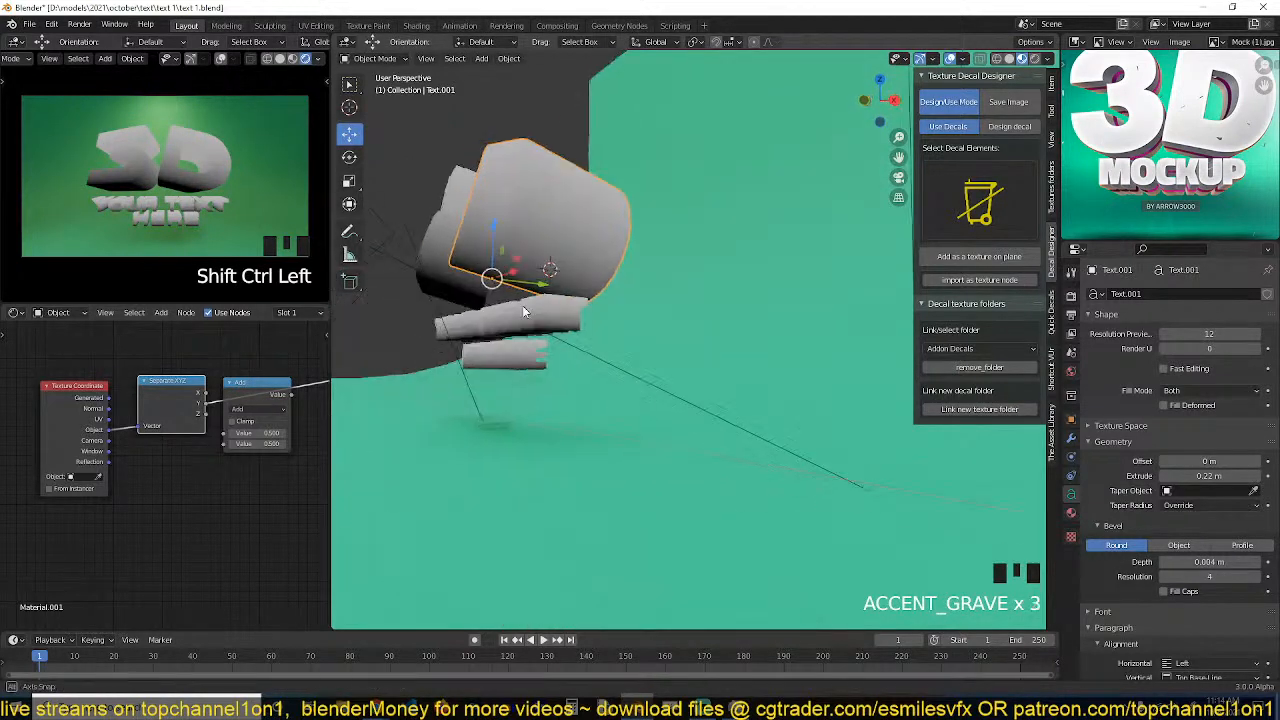
ctrl+shift+click(184, 419)
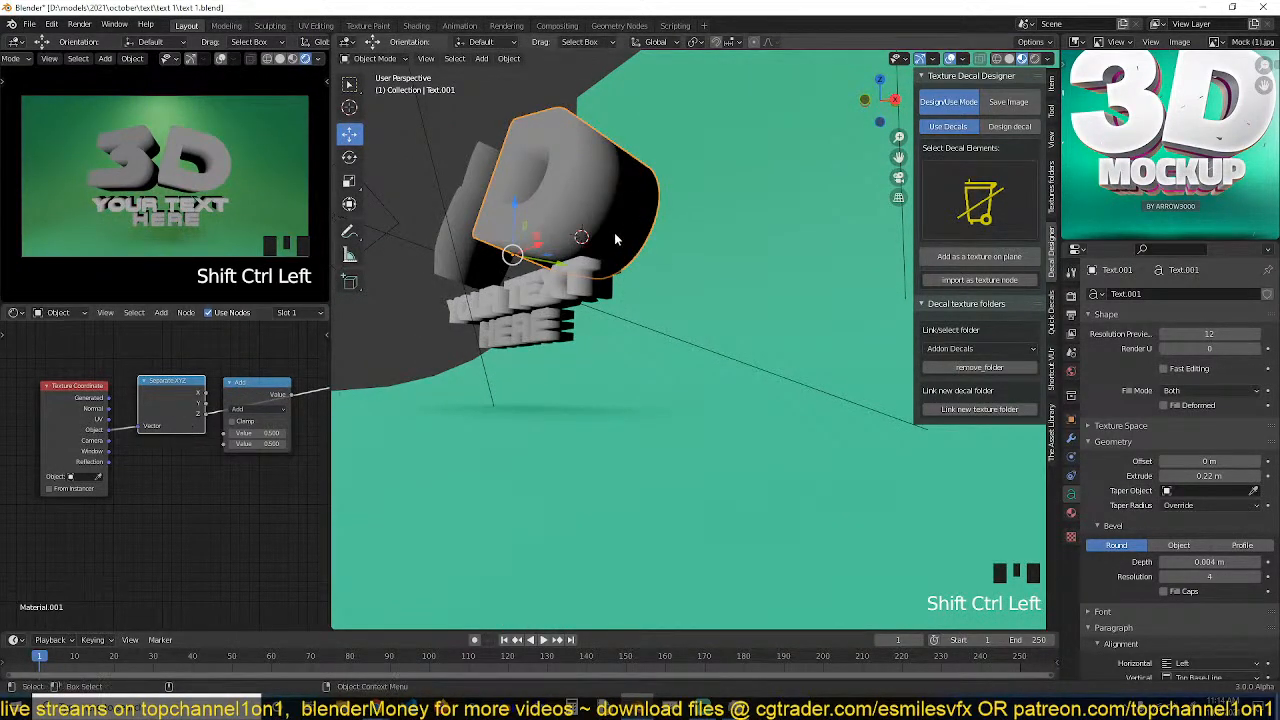
Insert the Math node into the link from the Separate XYZ Z output and set its operation to Absolute.
drag(142, 494, 78, 412)
click(199, 370)
middle_drag(143, 429, 71, 457)
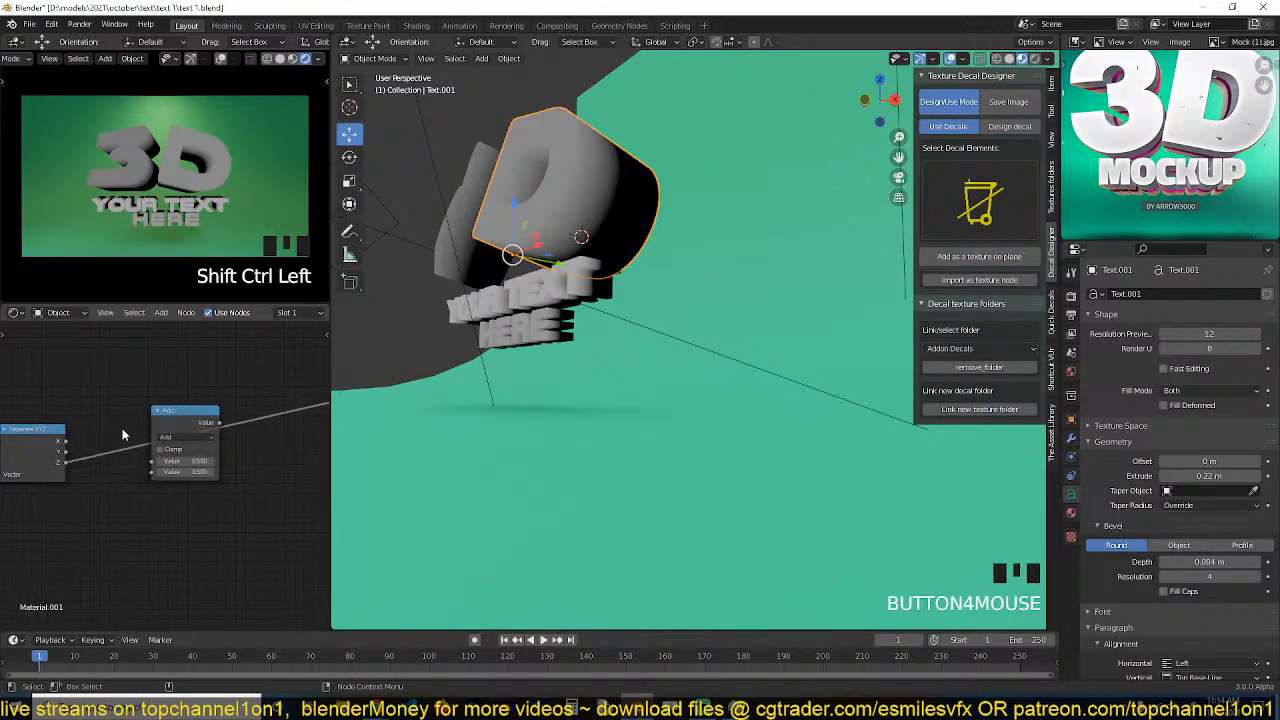
mouse_move(219, 422)
mouse_down()
mouse_move(258, 479)
mouse_move(280, 478)
mouse_move(201, 430)
mouse_up()
key(shift+a)
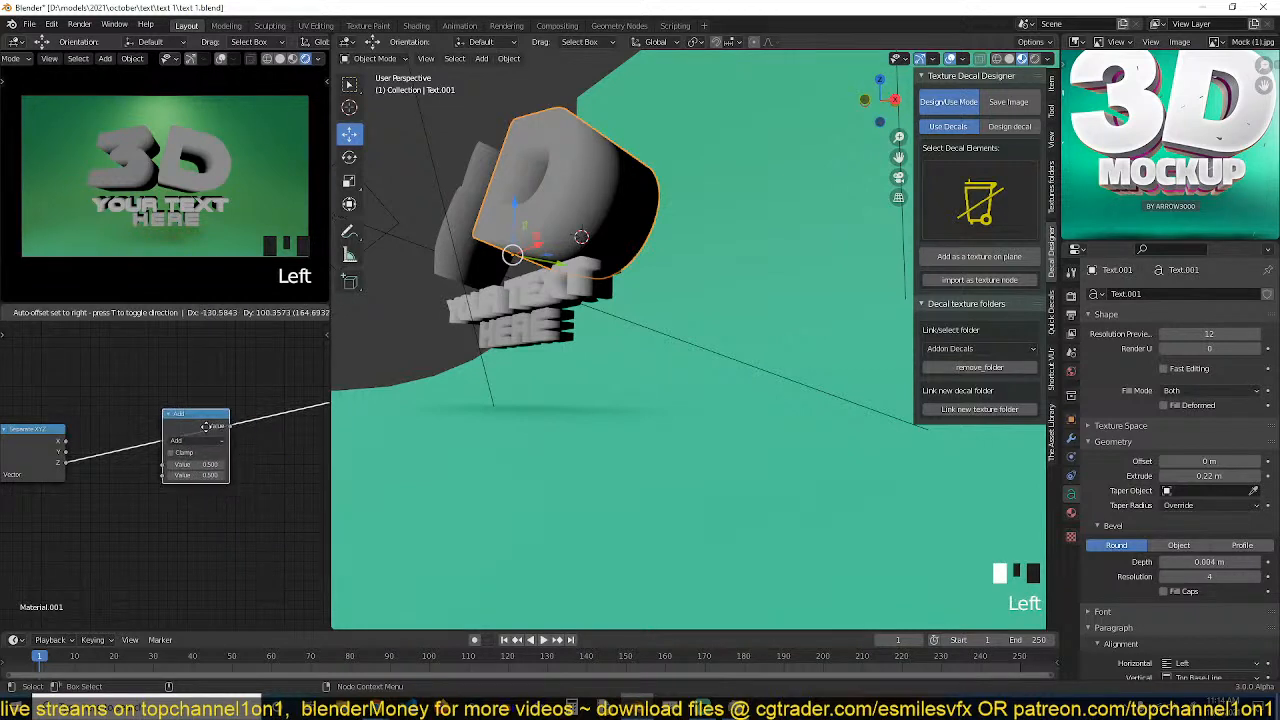
click(199, 434)
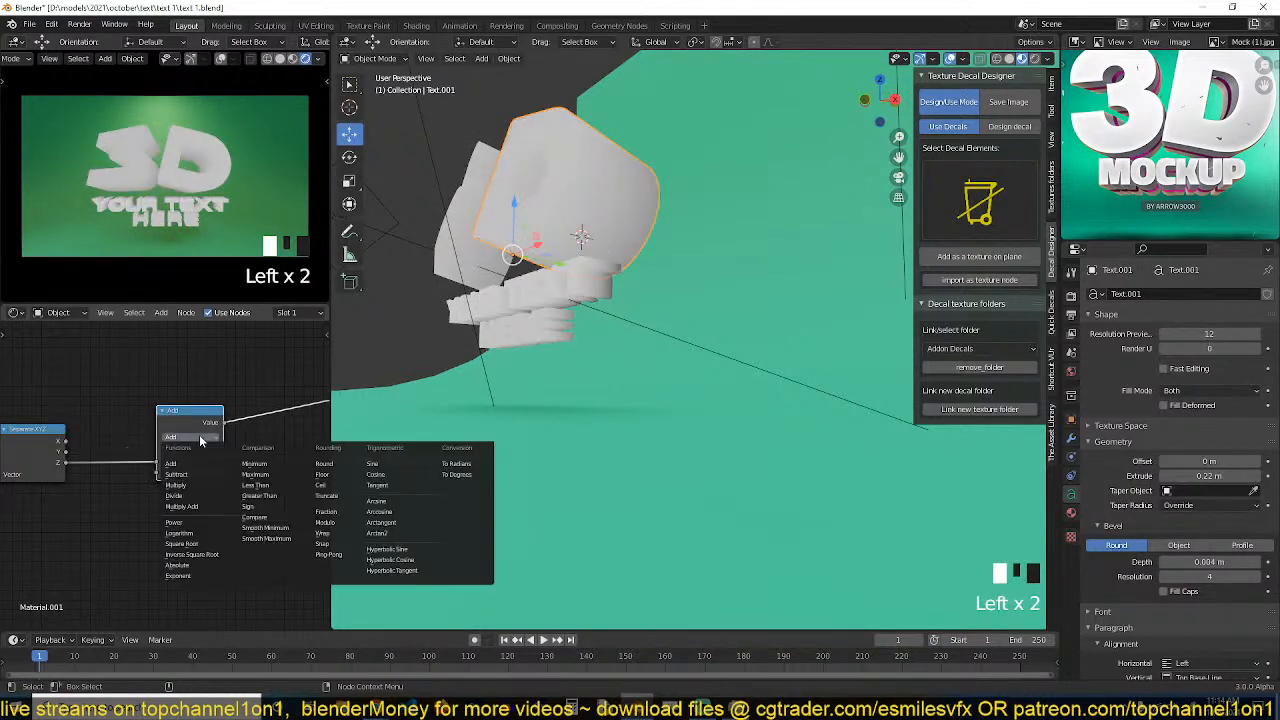
click(199, 566)
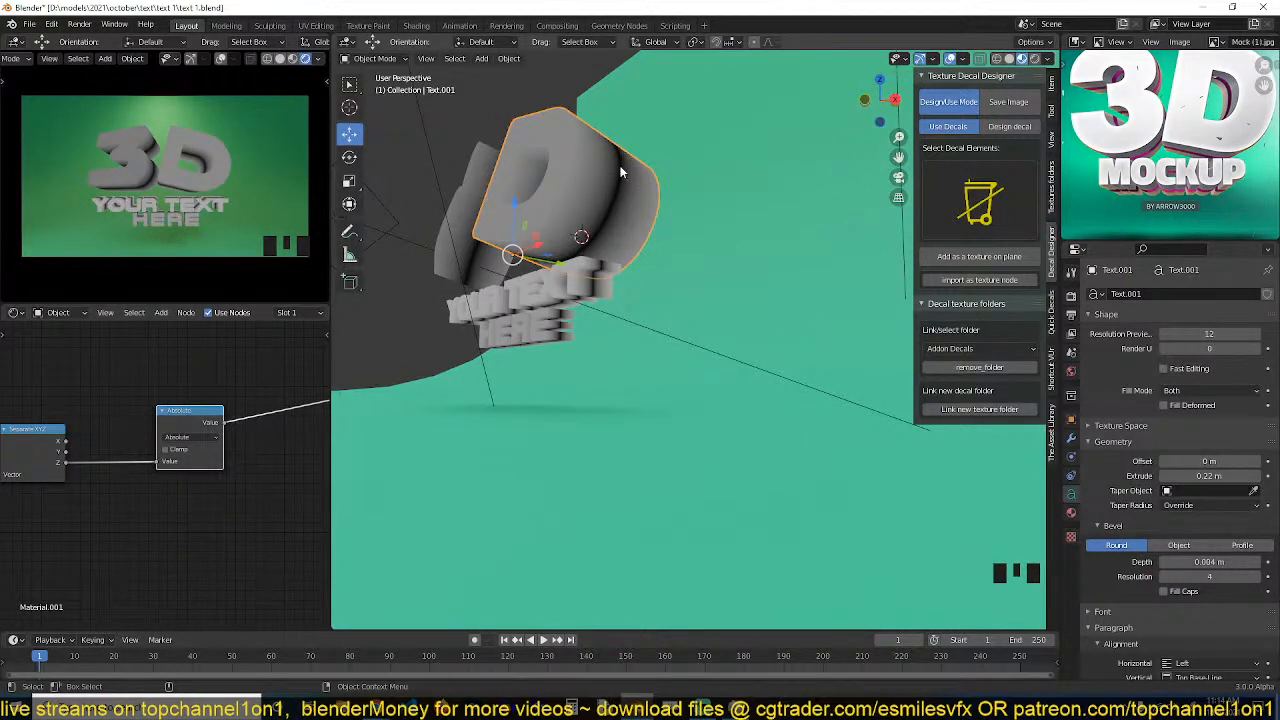
key(grave)
key(grave)
middle_drag(620, 172, 578, 256)
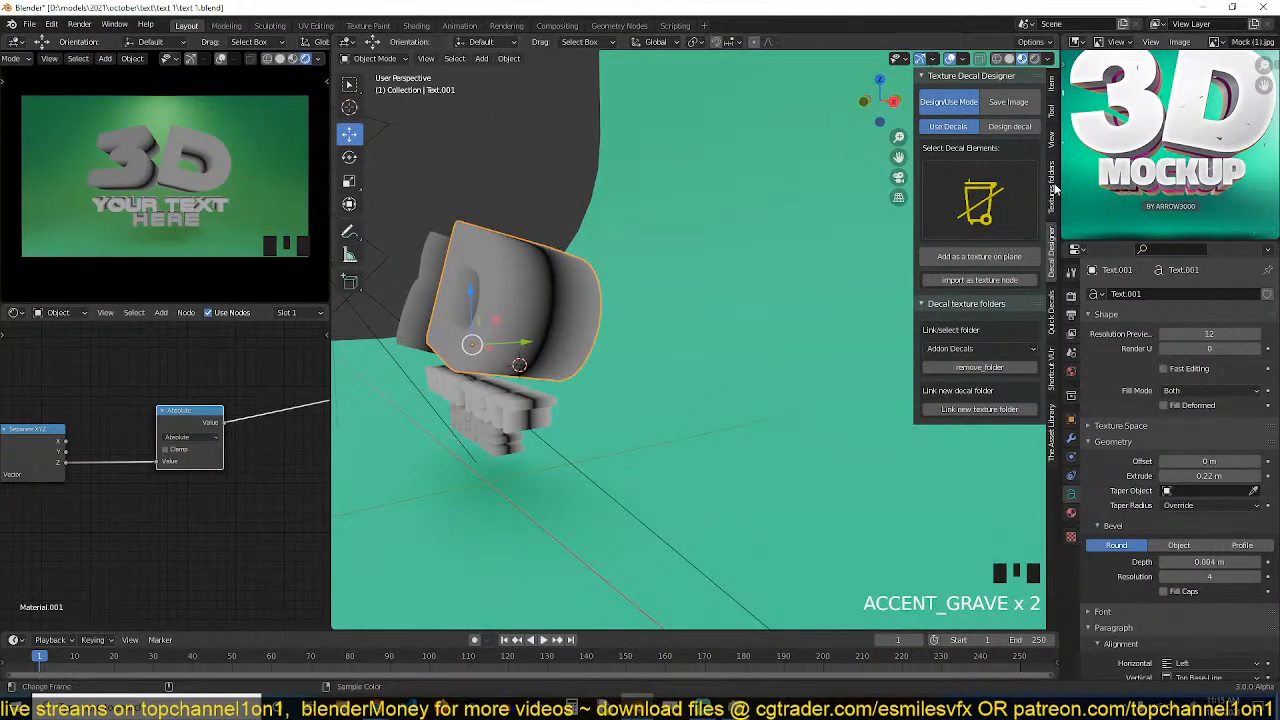
Duplicate the Absolute node, place the copy right after it in the chain and set its operation to Round.
scroll(542, 285, up, 5)
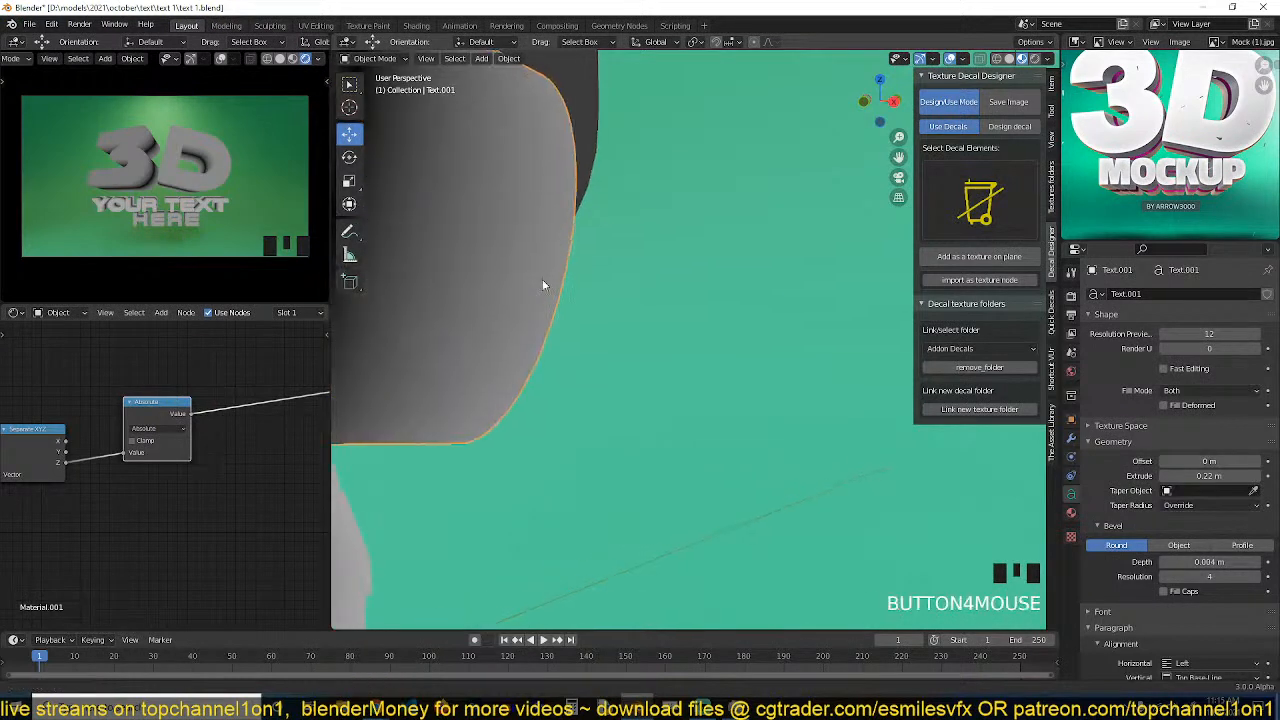
scroll(542, 285, down, 4)
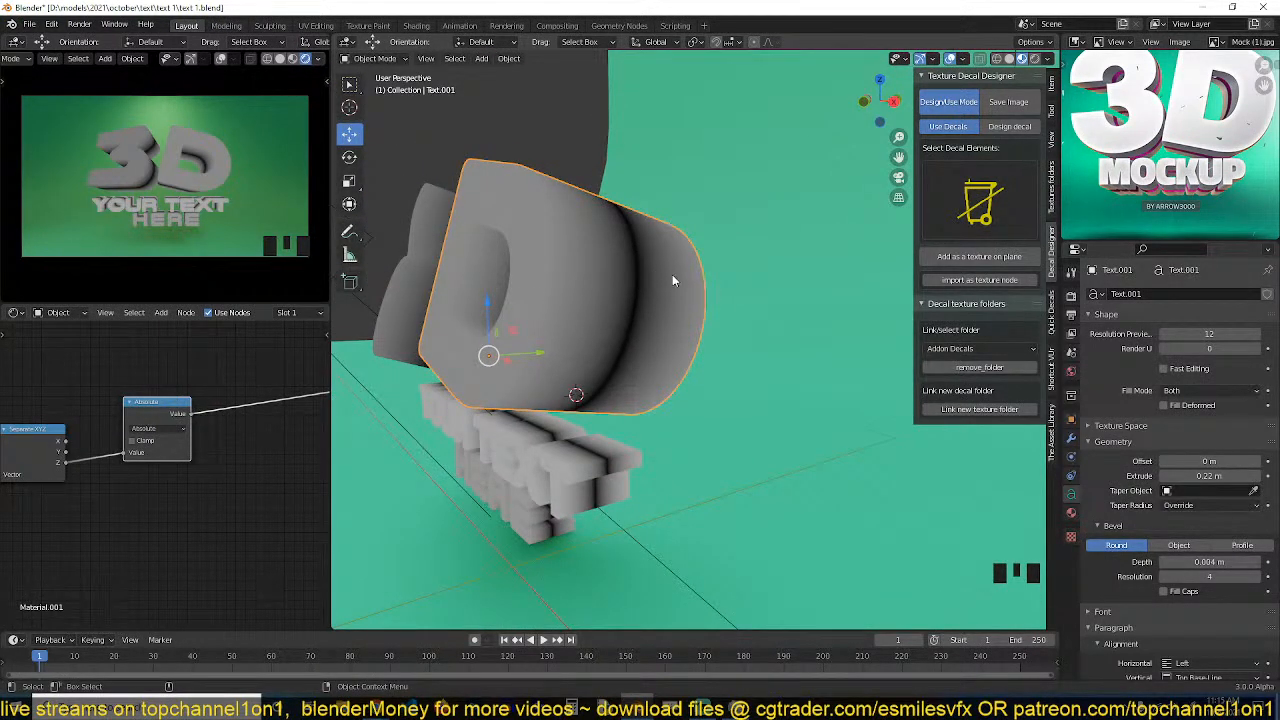
drag(146, 411, 110, 426)
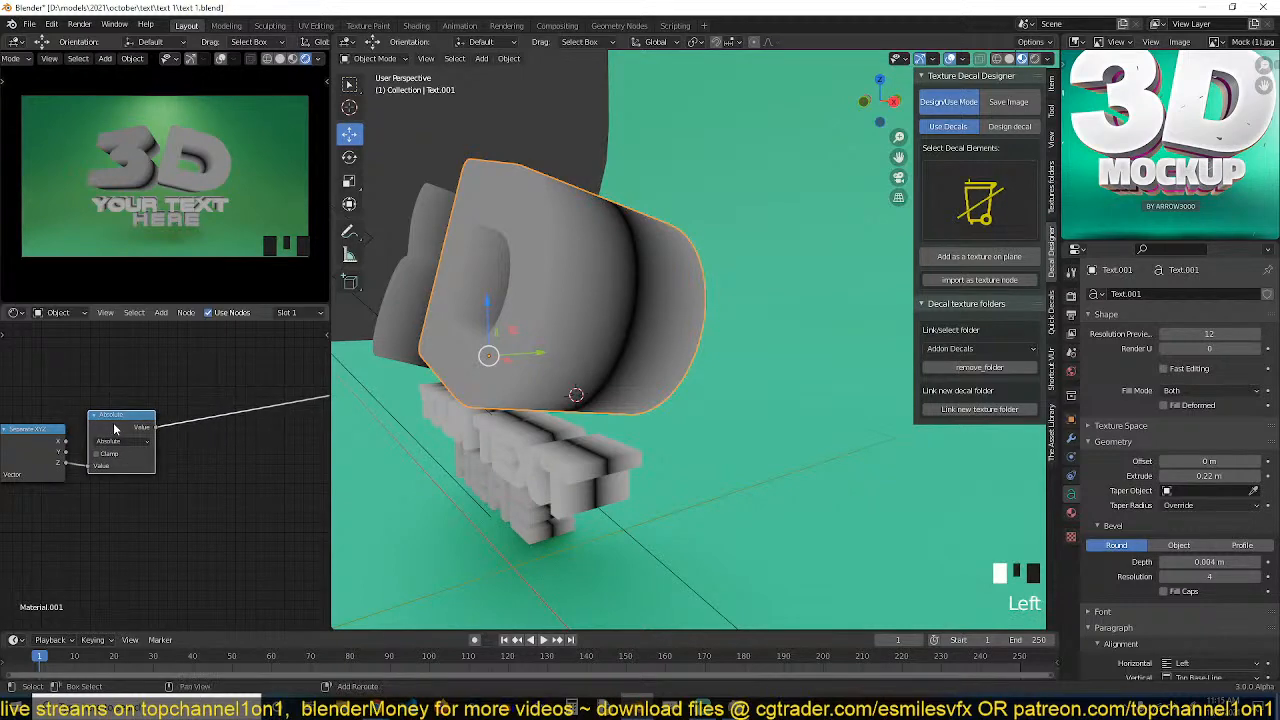
key(shift+d)
click(223, 432)
click(223, 429)
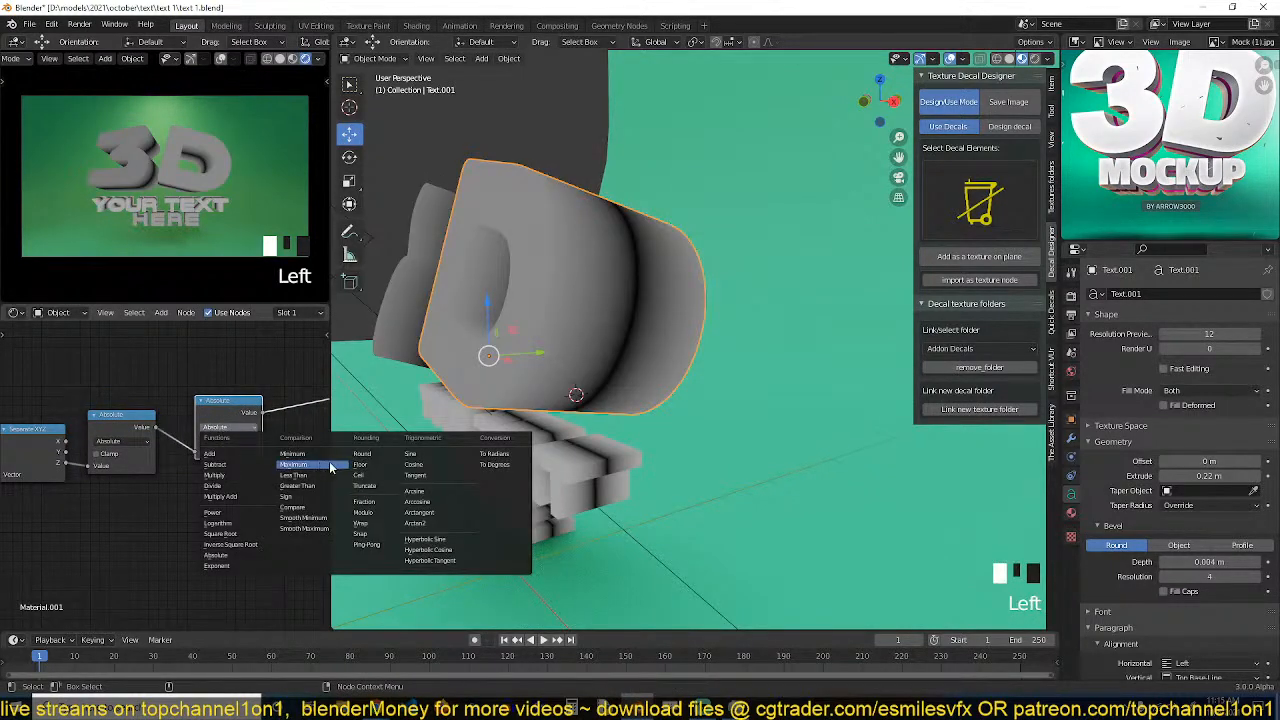
click(375, 454)
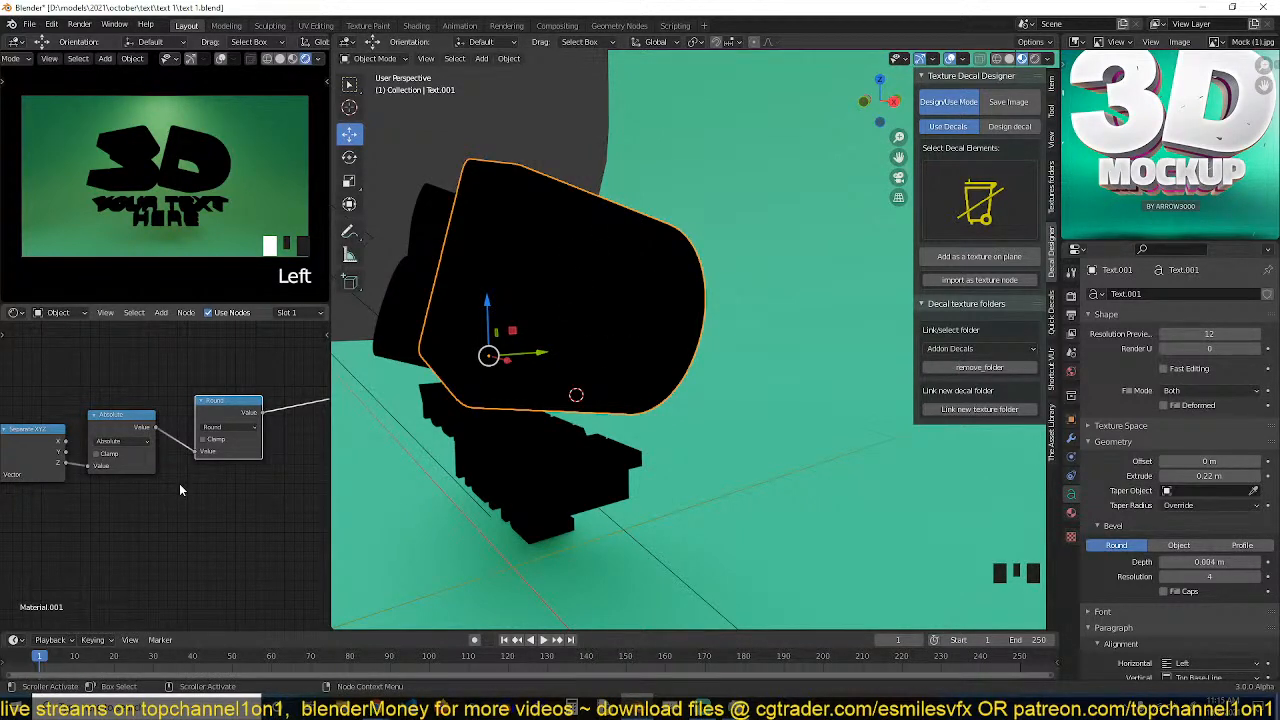
Move the Texture Coordinate, Separate XYZ and Absolute nodes away from the Round node to open a gap in the chain.
middle_drag(139, 482, 250, 459)
scroll(242, 440, down, 4)
drag(246, 388, 74, 468)
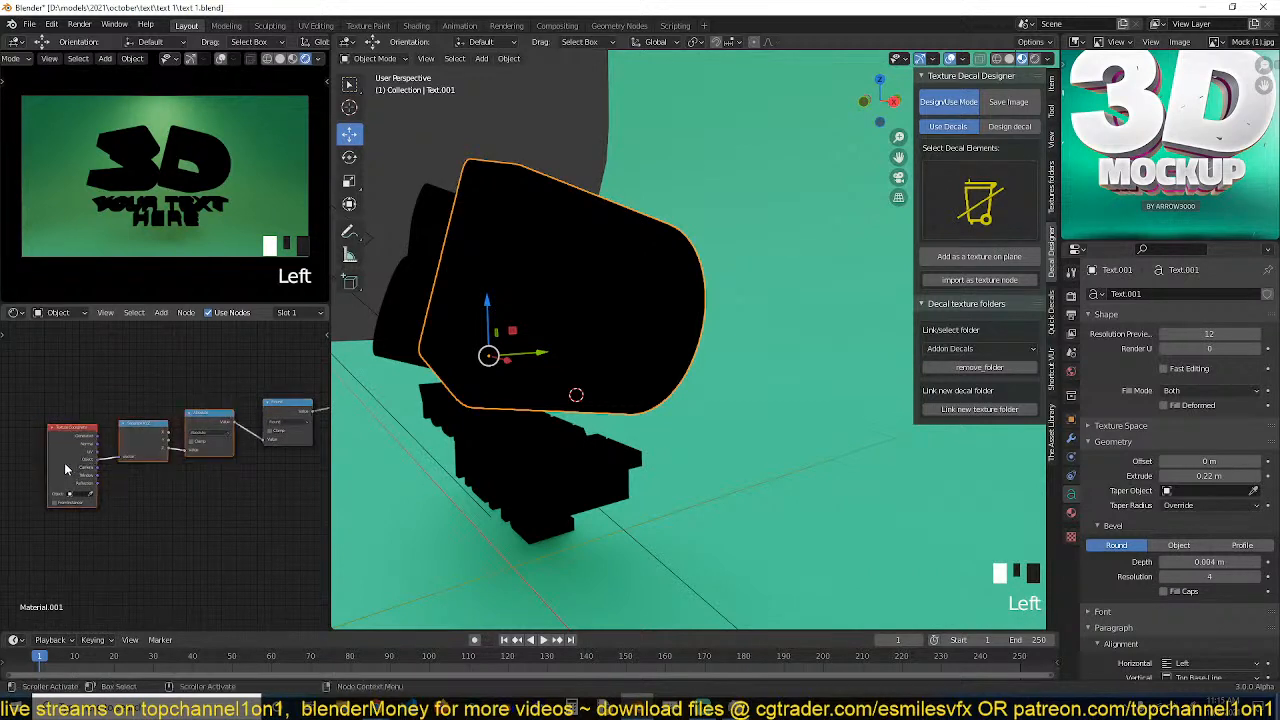
drag(191, 429, 108, 435)
click(183, 451)
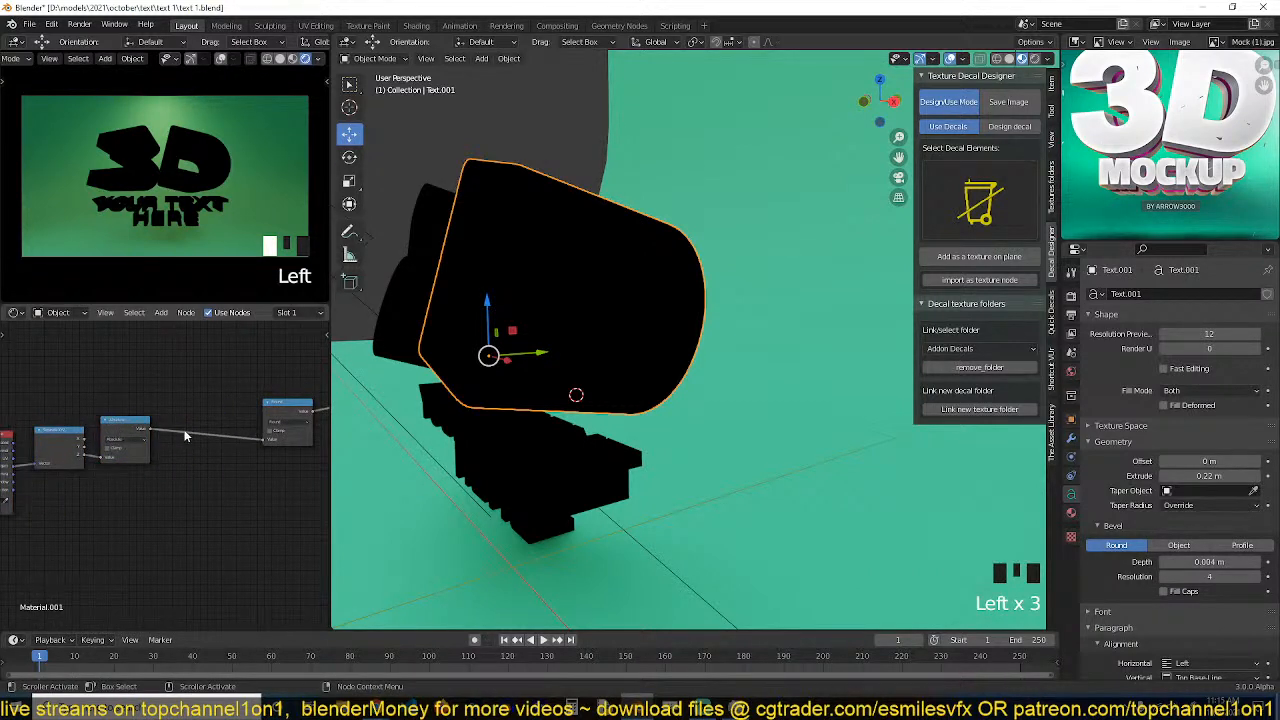
Insert a Math node between Absolute and Round, set its operation to Multiply and its value to 21.
key(shift+a)
mouse_move(184, 439)
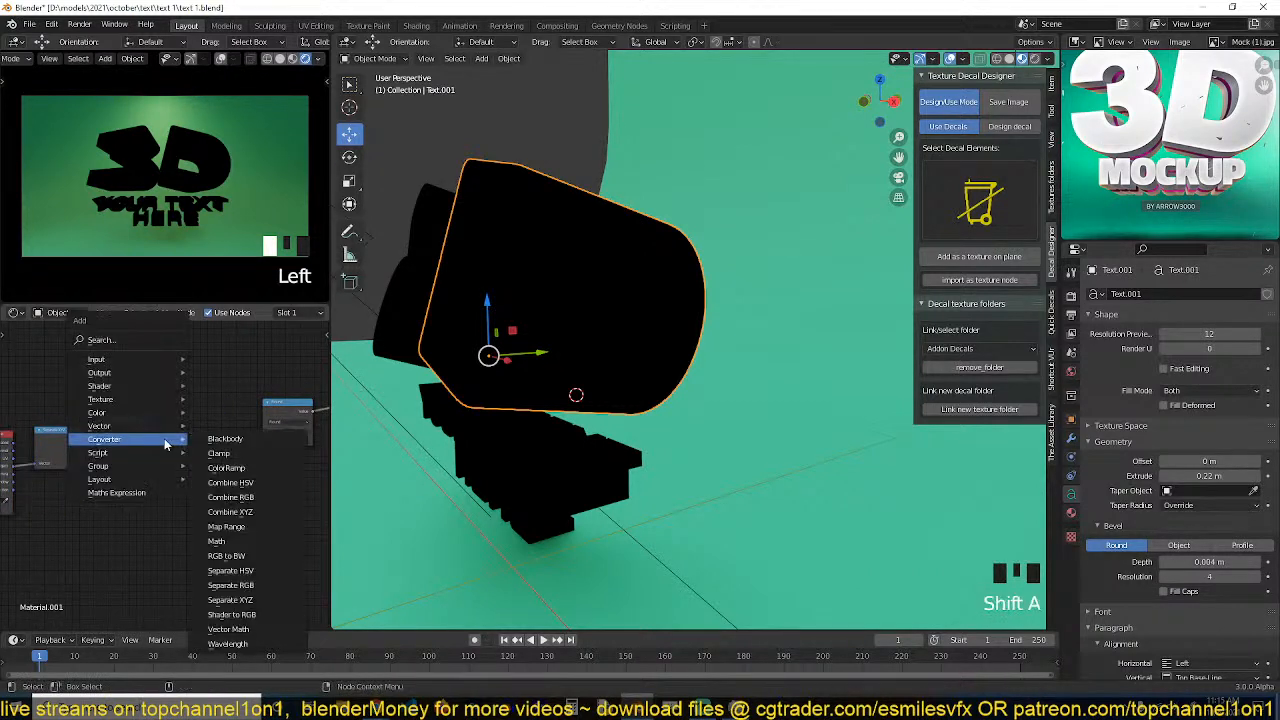
click(244, 541)
click(189, 424)
click(218, 443)
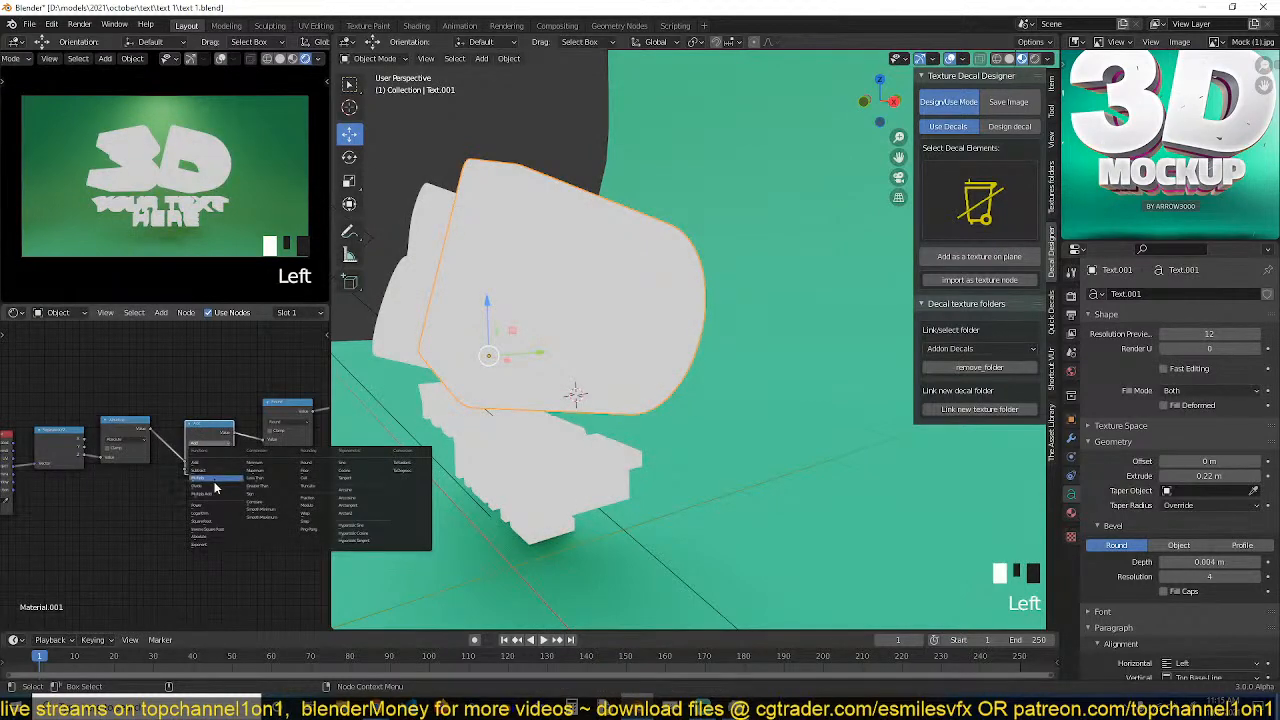
click(214, 477)
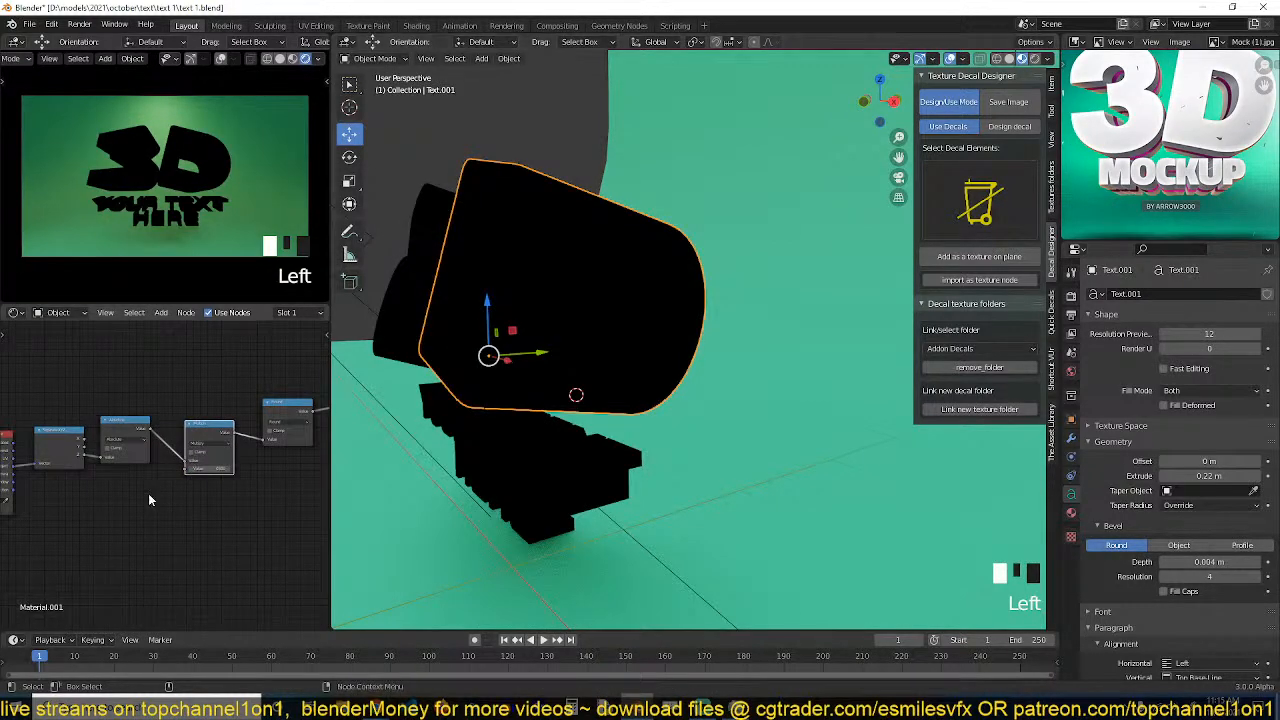
mouse_move(215, 469)
mouse_down()
mouse_move(510, 469)
mouse_move(224, 478)
mouse_up()
scroll(224, 478, up, 1)
middle_drag(218, 480, 141, 499)
scroll(160, 460, up, 2)
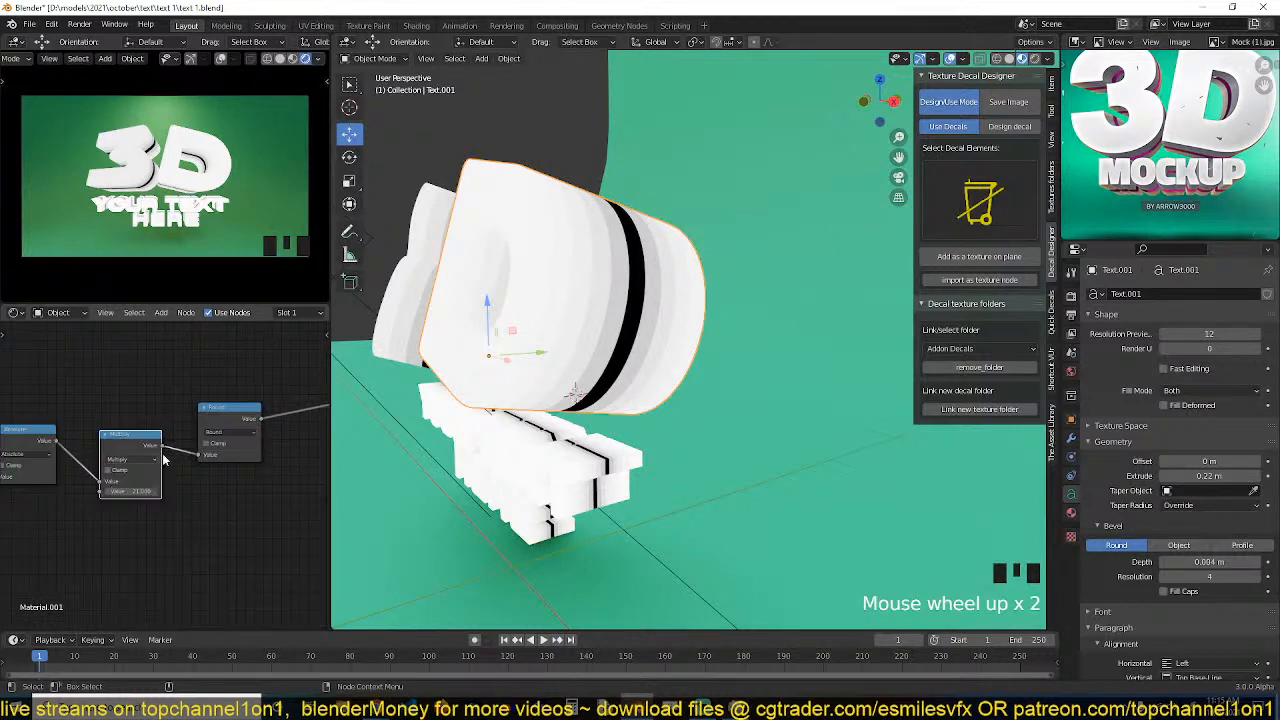
Change the Round node's operation to Greater Than with a threshold of 1.4.
click(238, 431)
click(239, 433)
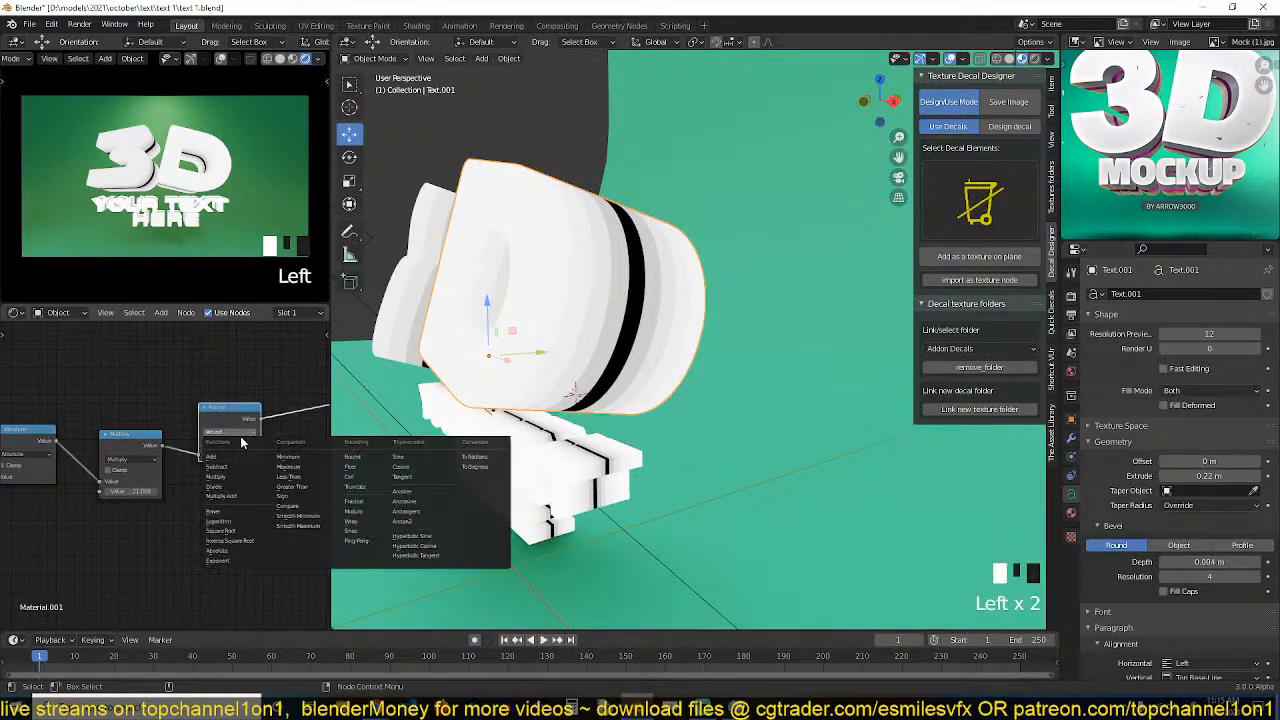
click(315, 487)
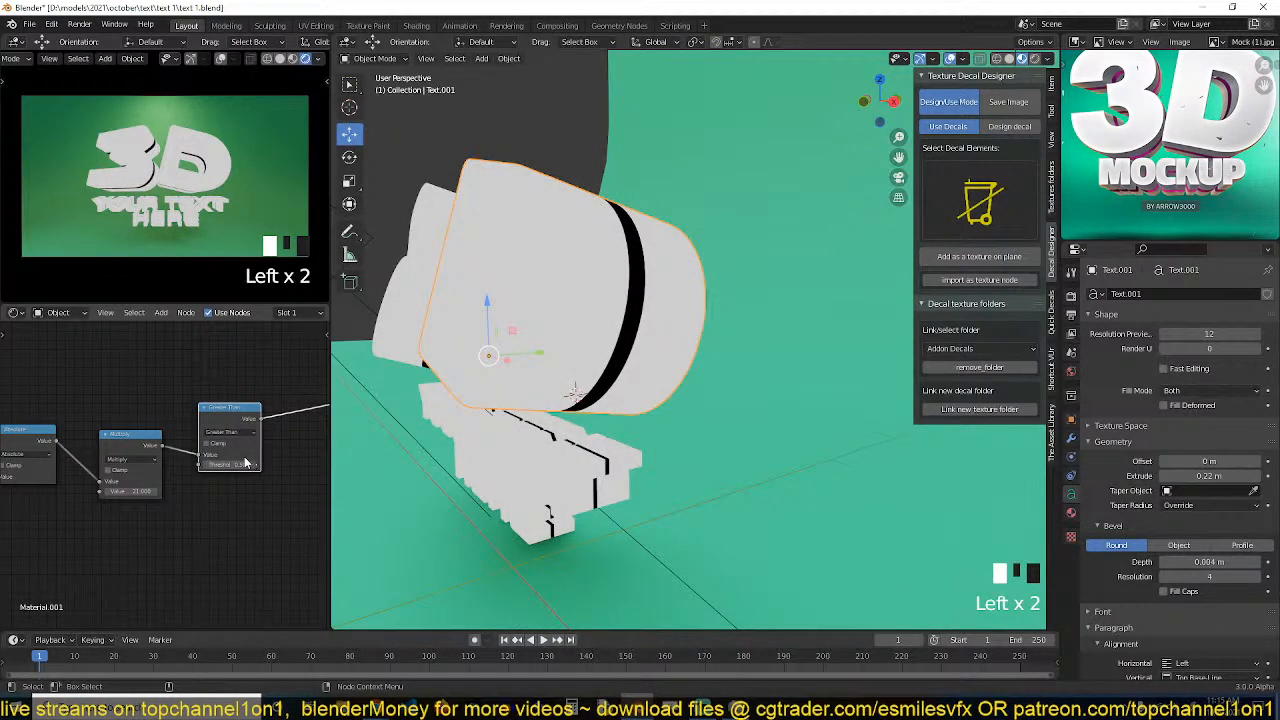
mouse_move(229, 464)
mouse_down()
mouse_move(200, 464)
mouse_move(276, 464)
mouse_move(251, 464)
mouse_up()
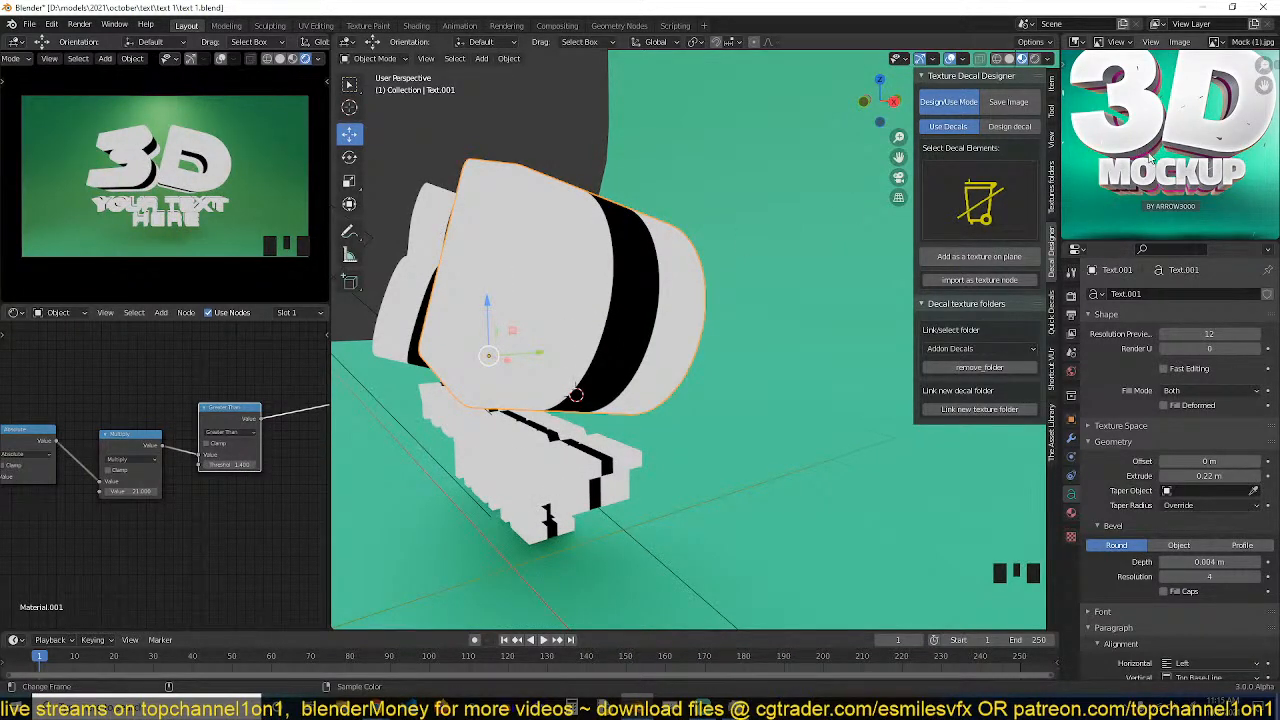
Preview the Separate XYZ node's Z output and the Absolute node's result on the side of the "D".
middle_drag(87, 494, 170, 468)
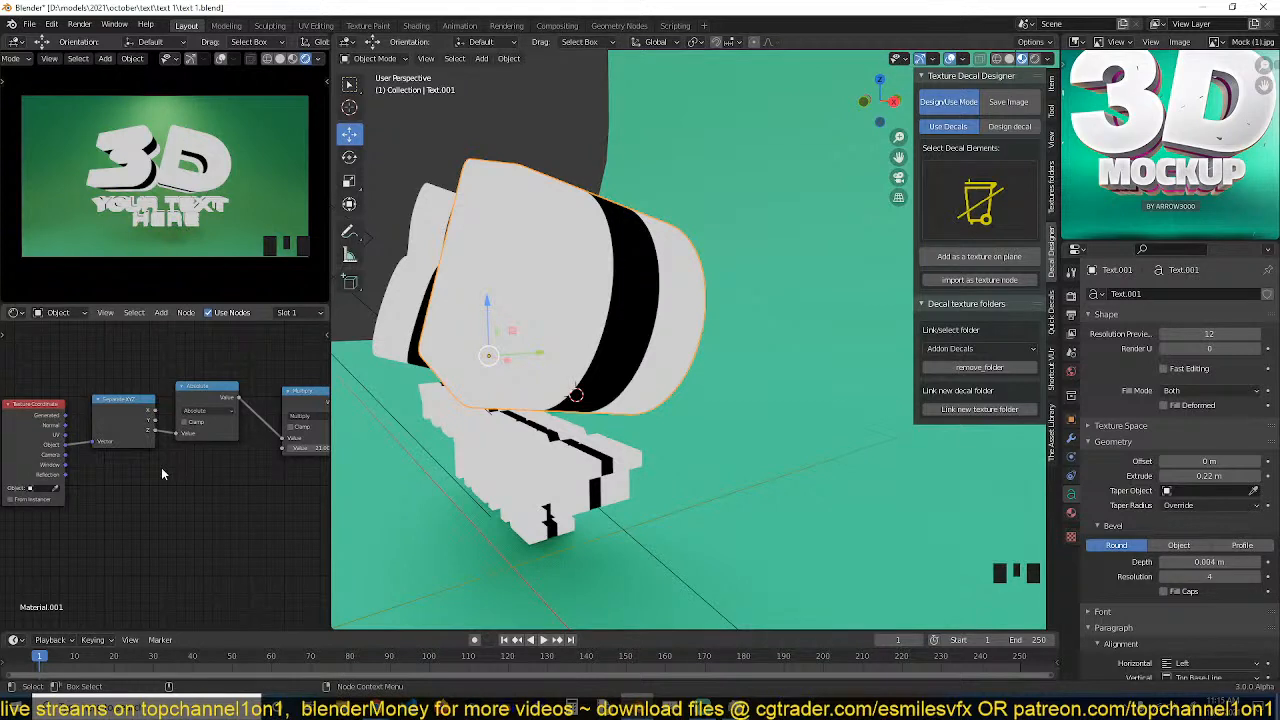
middle_drag(161, 467, 83, 445)
scroll(83, 445, up, 3)
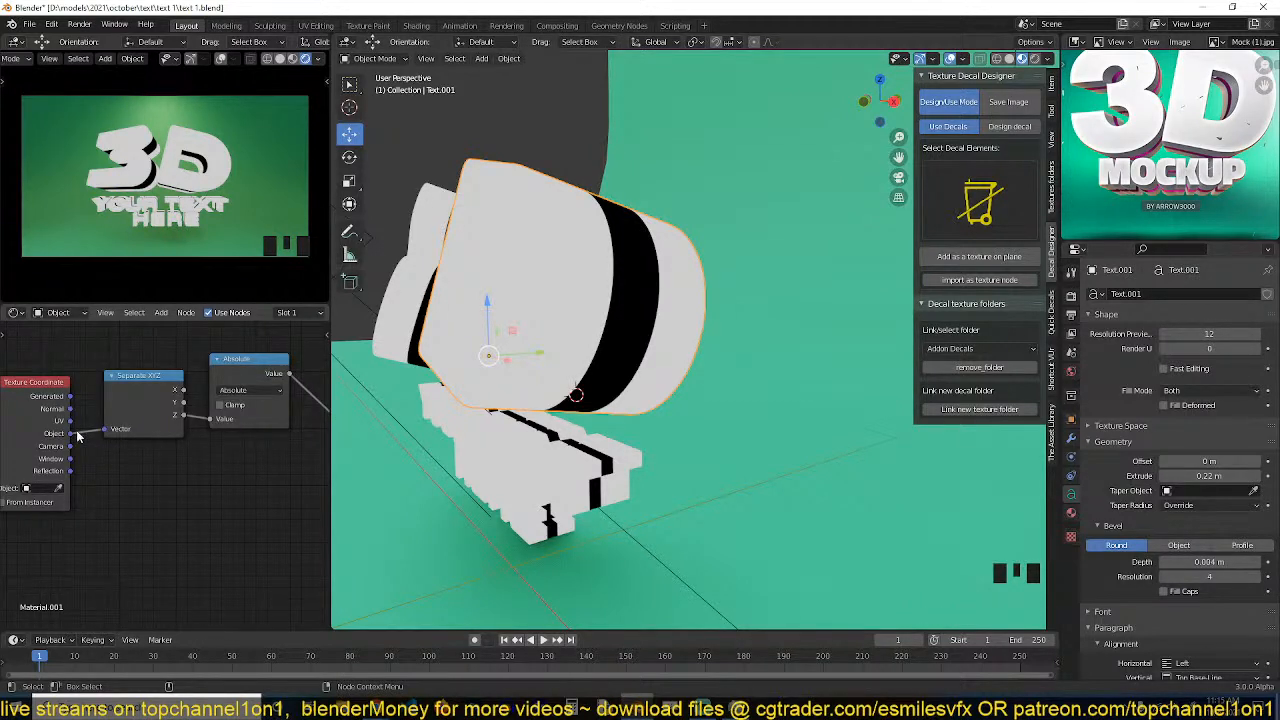
drag(128, 421, 115, 429)
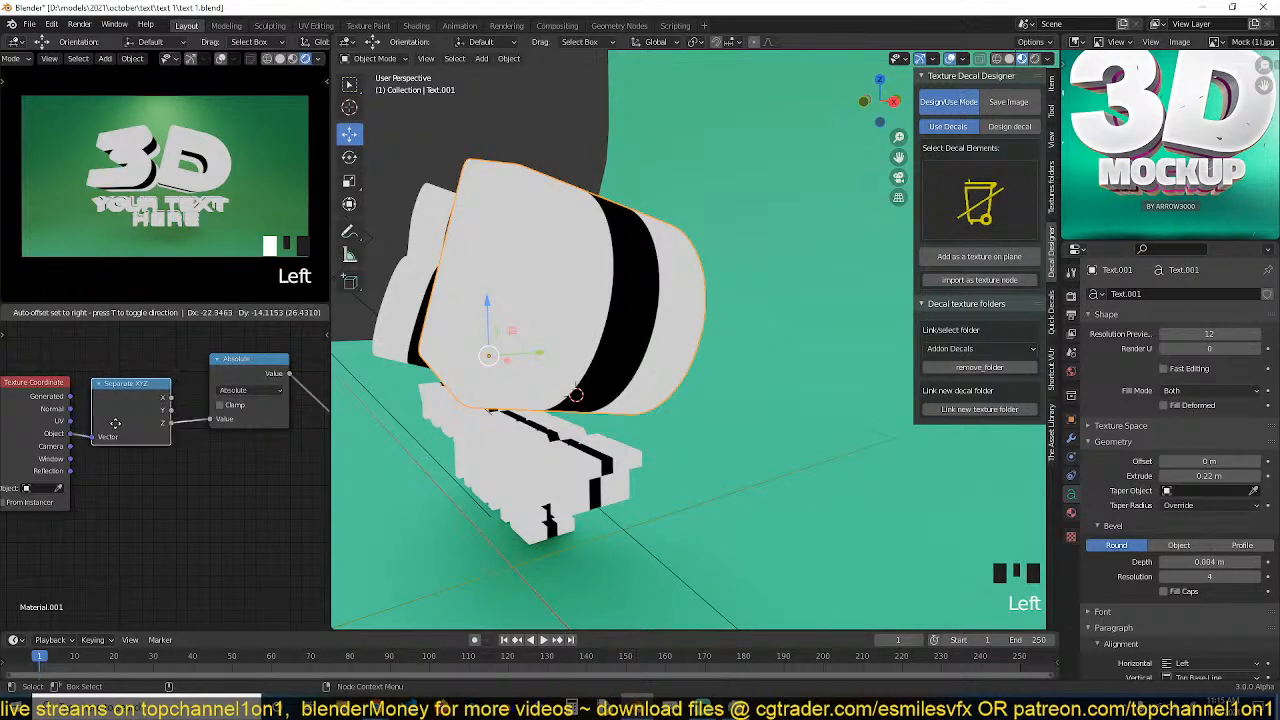
ctrl+shift+click(166, 428)
ctrl+shift+click(166, 428)
ctrl+shift+click(166, 428)
ctrl+shift+click(166, 428)
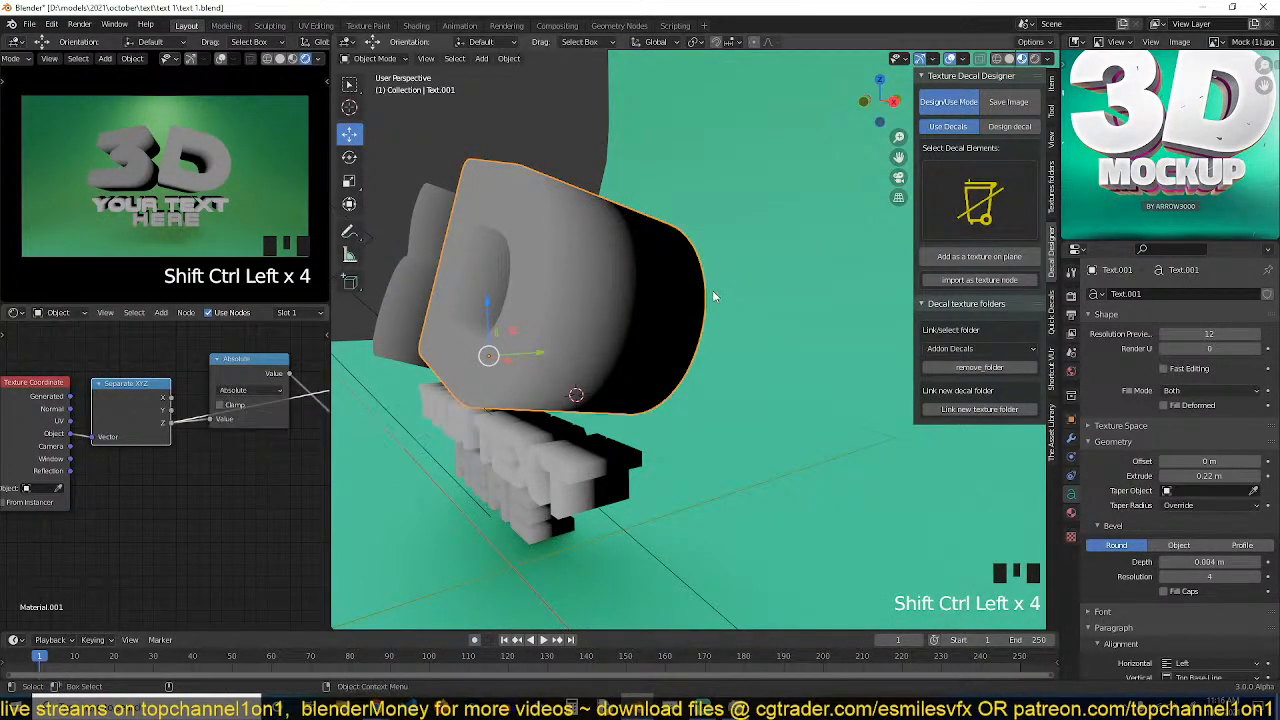
middle_drag(591, 267, 598, 304)
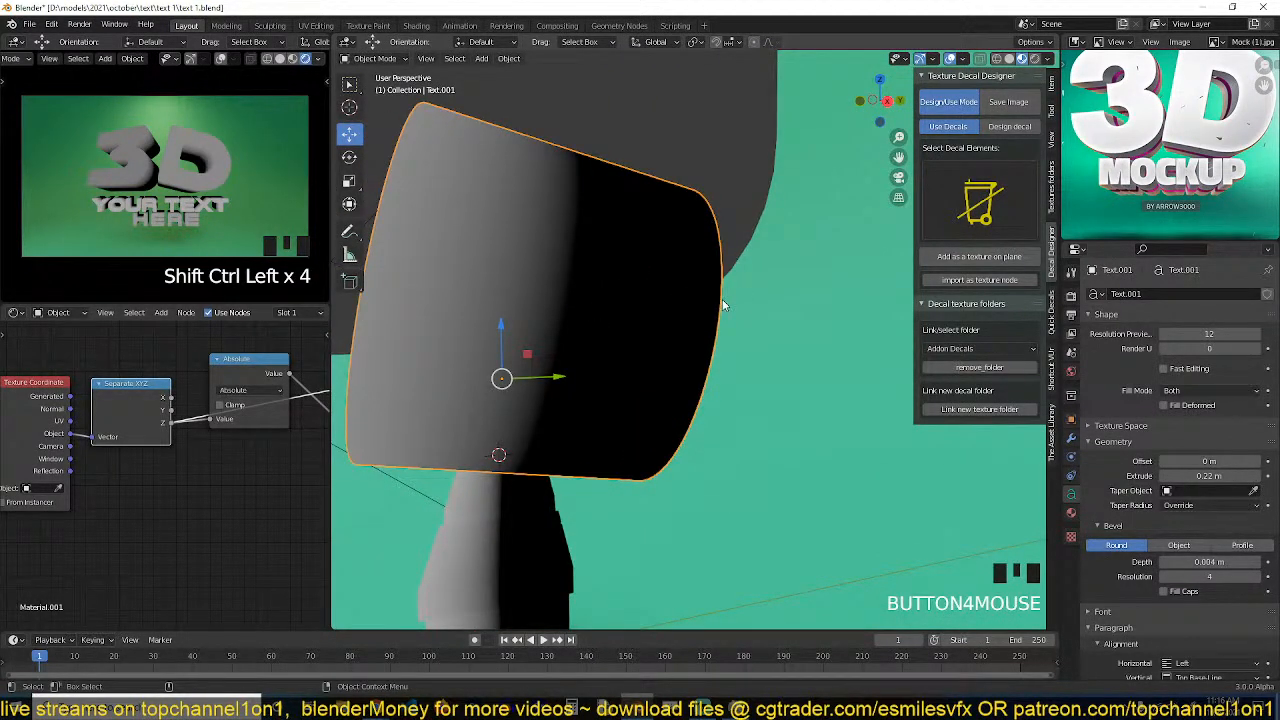
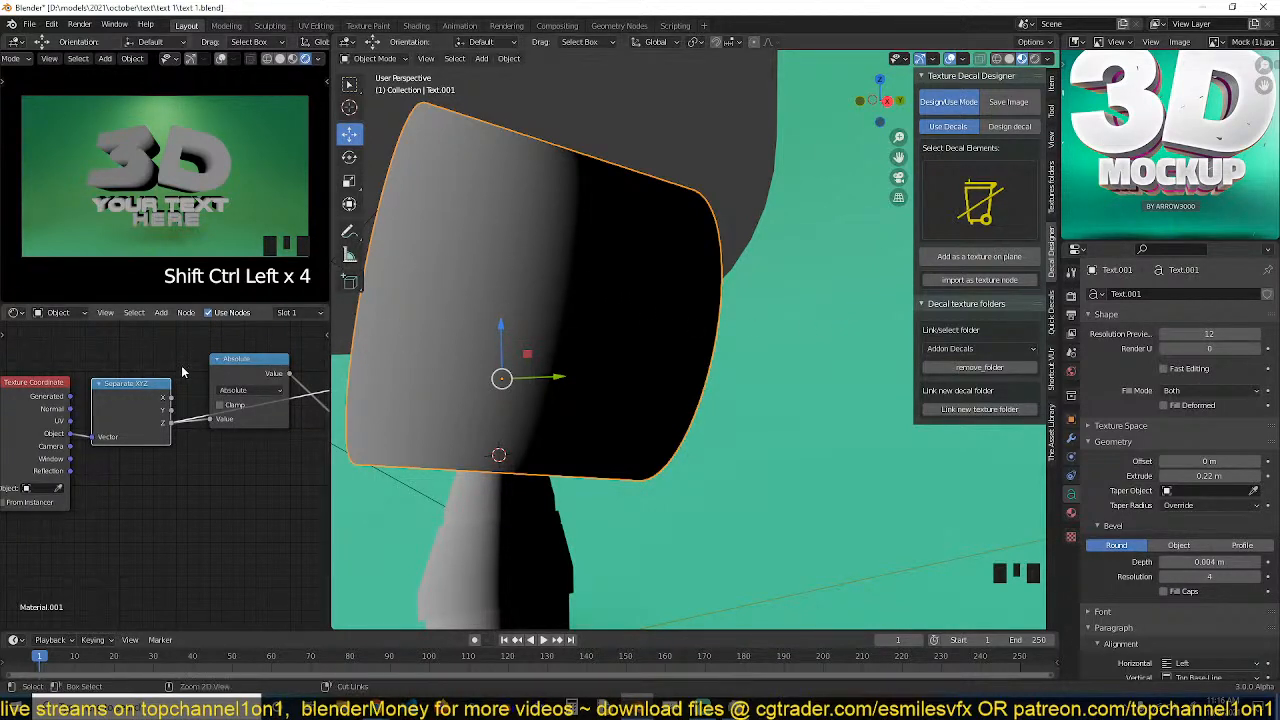
ctrl+shift+click(229, 372)
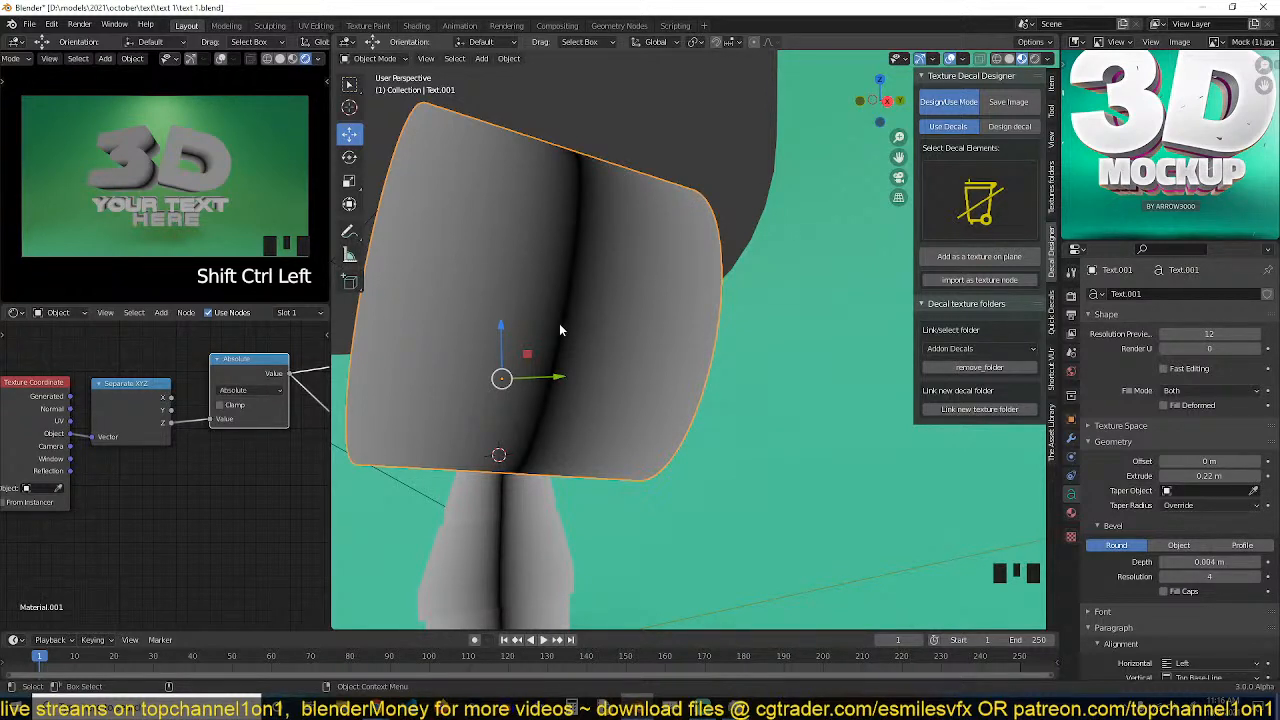
Annotate the side of the "D" with 0 at the dark band, values rising to 1 toward the front, and negatives turned positive behind.
click(349, 231)
mouse_move(560, 303)
mouse_down()
mouse_move(424, 288)
mouse_move(412, 300)
mouse_up()
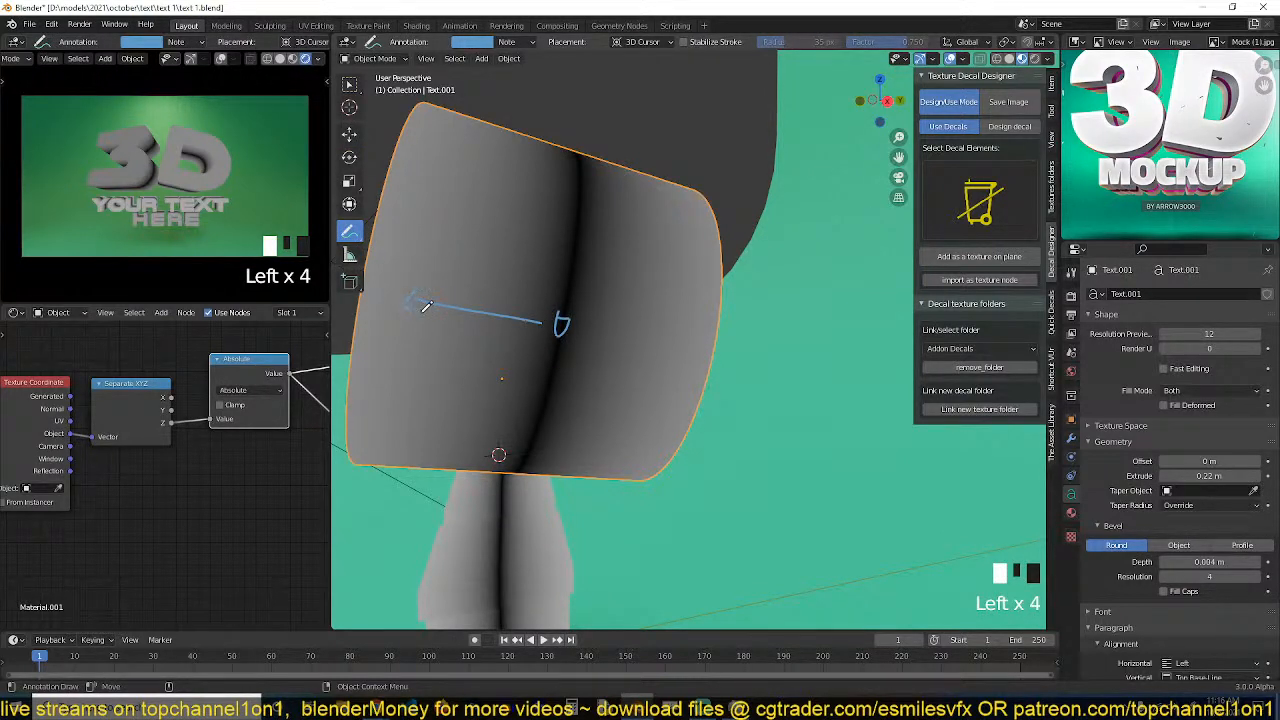
mouse_move(558, 277)
mouse_down()
mouse_move(512, 308)
mouse_move(468, 298)
mouse_up()
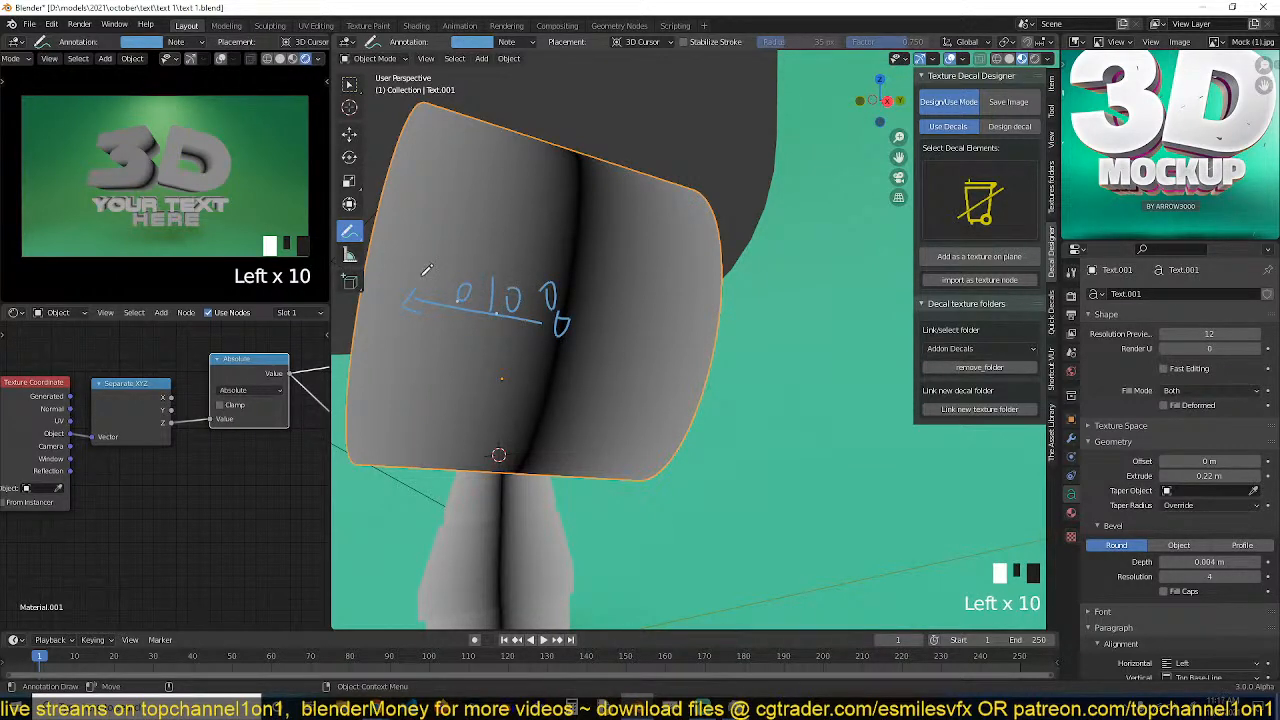
drag(398, 244, 397, 274)
mouse_move(583, 302)
mouse_down()
mouse_move(634, 322)
mouse_move(631, 345)
mouse_up()
click(656, 335)
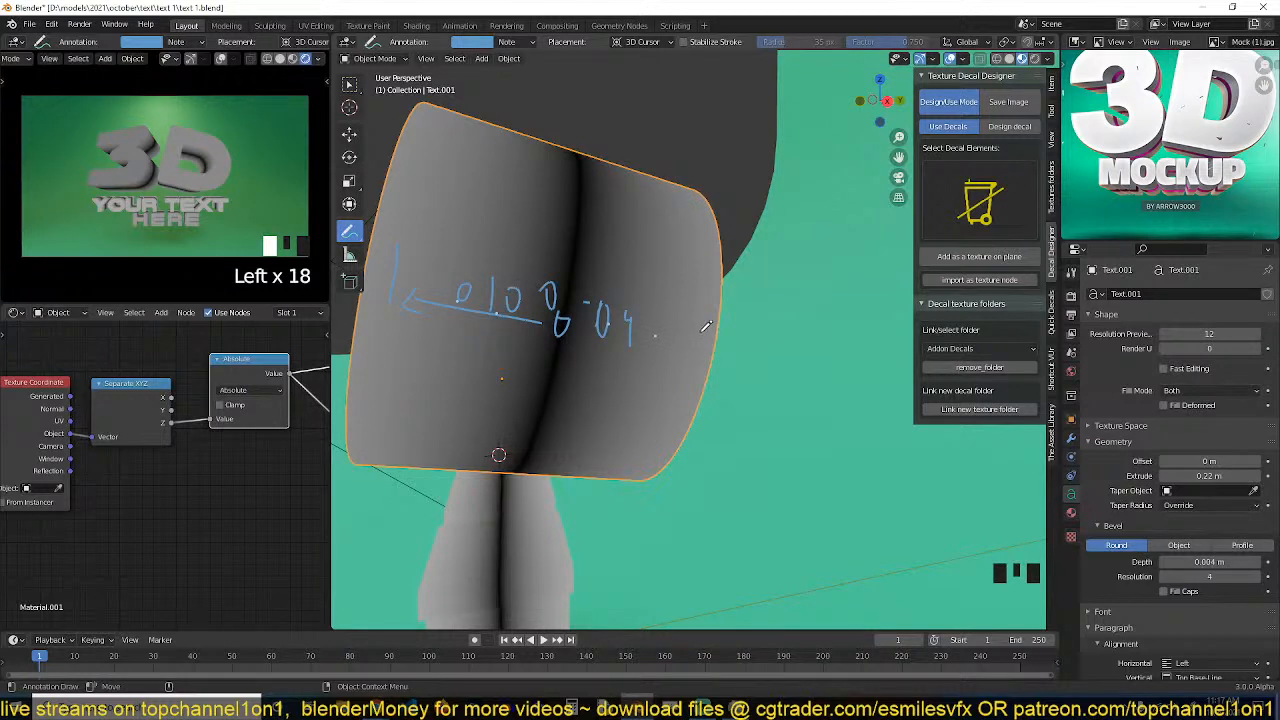
click(706, 326)
click(714, 360)
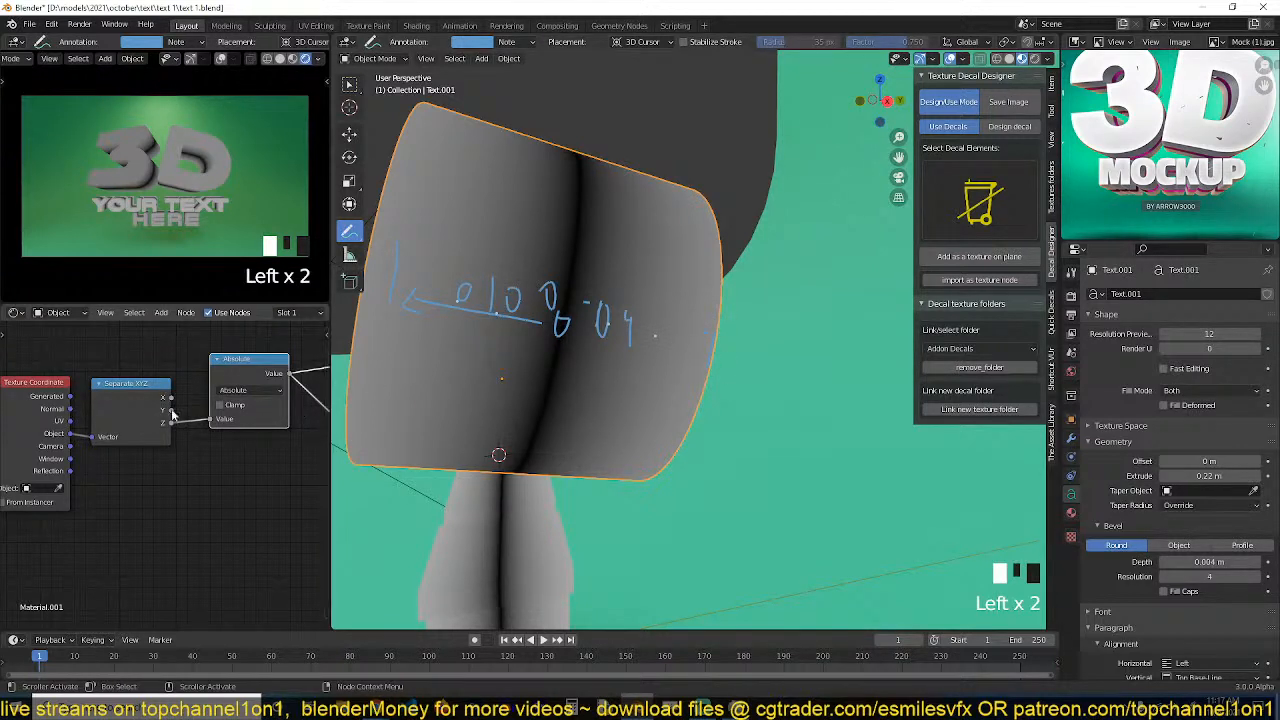
mouse_move(588, 296)
mouse_down()
mouse_move(588, 311)
mouse_move(618, 319)
mouse_move(668, 307)
mouse_up()
drag(693, 316, 706, 329)
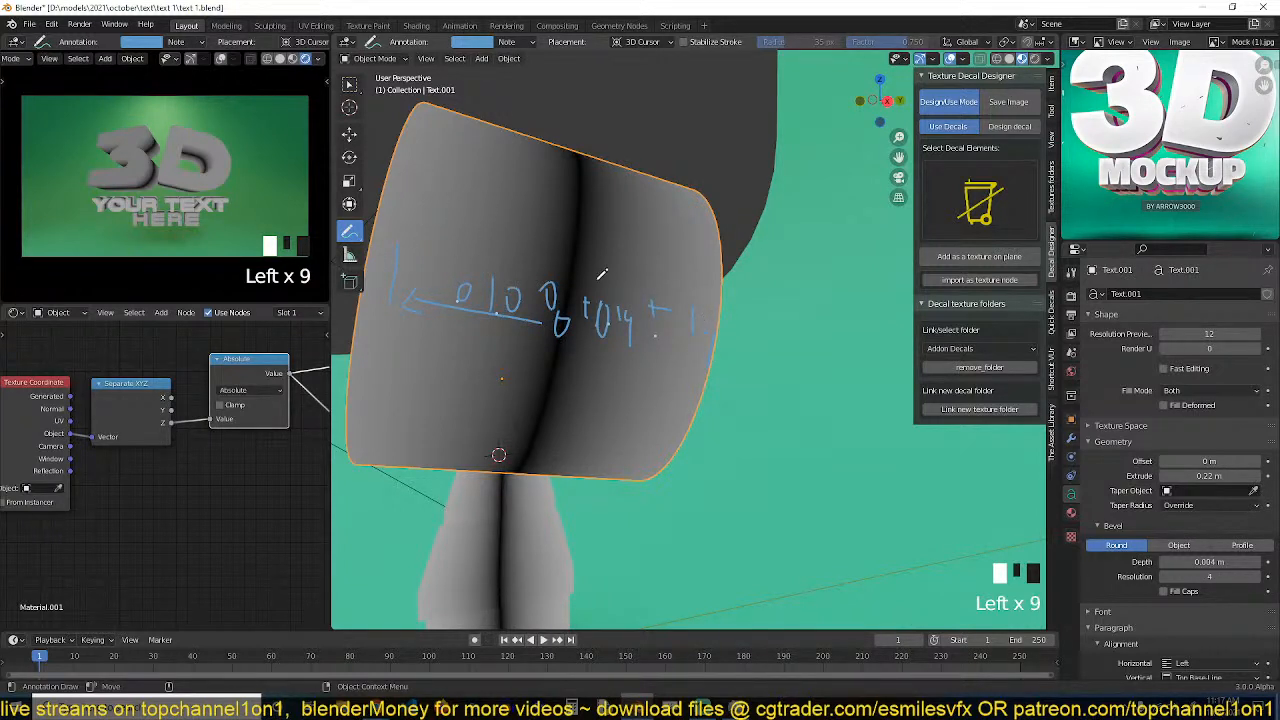
mouse_move(435, 208)
mouse_down()
mouse_move(578, 268)
mouse_move(652, 270)
mouse_move(458, 218)
mouse_move(465, 234)
mouse_up()
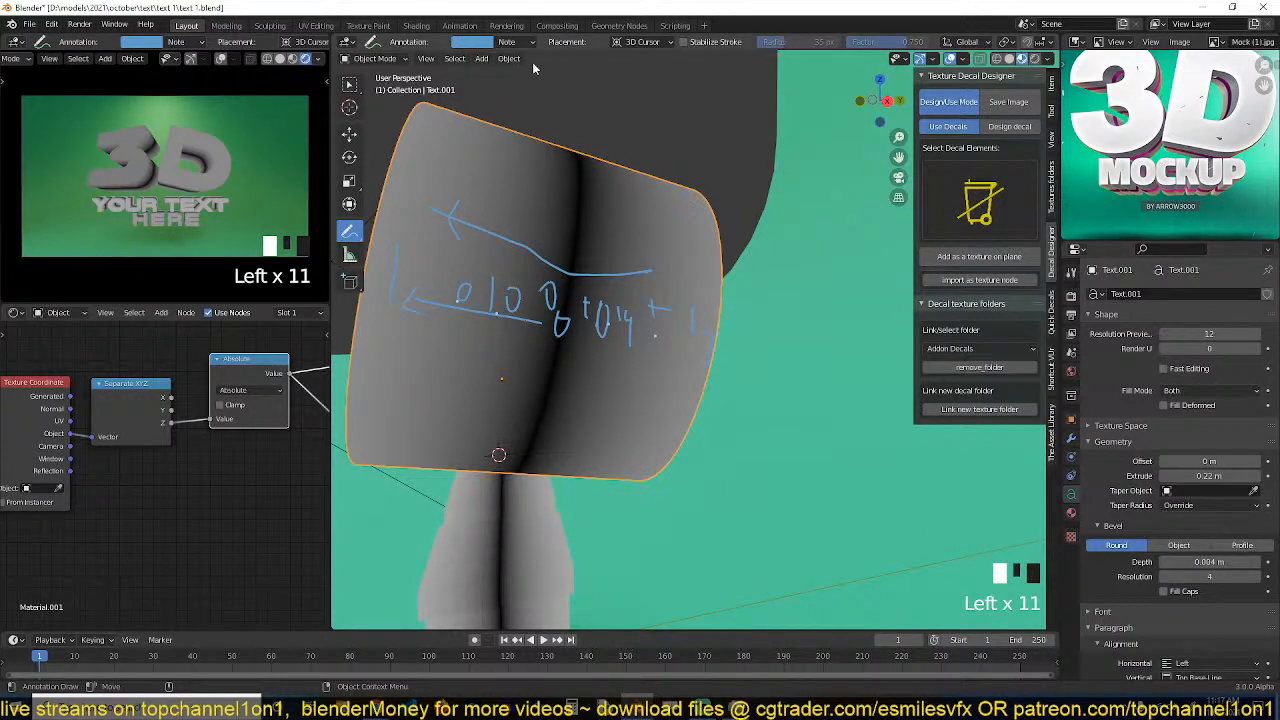
Remove the annotation notes from the viewport and return to the Move tool.
click(515, 45)
click(600, 106)
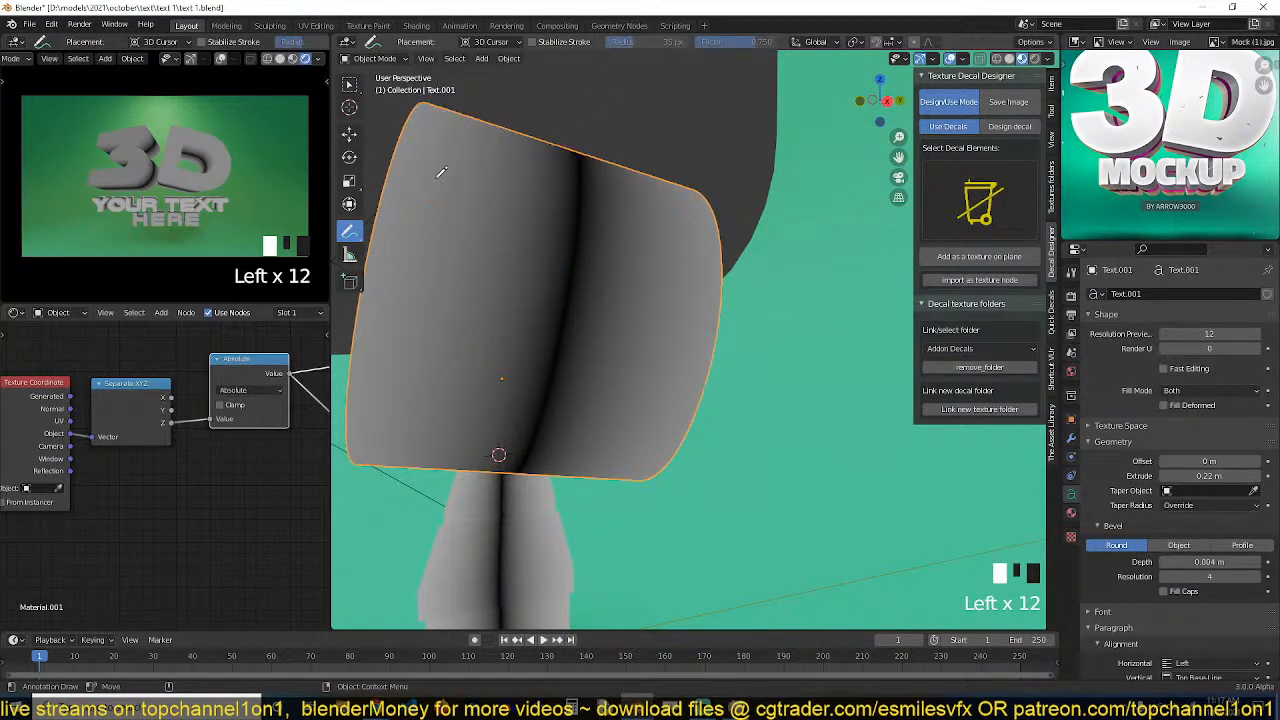
click(351, 134)
Preview the Multiply node's output on the letters and adjust its value to 4.8.
middle_drag(190, 457, 50, 491)
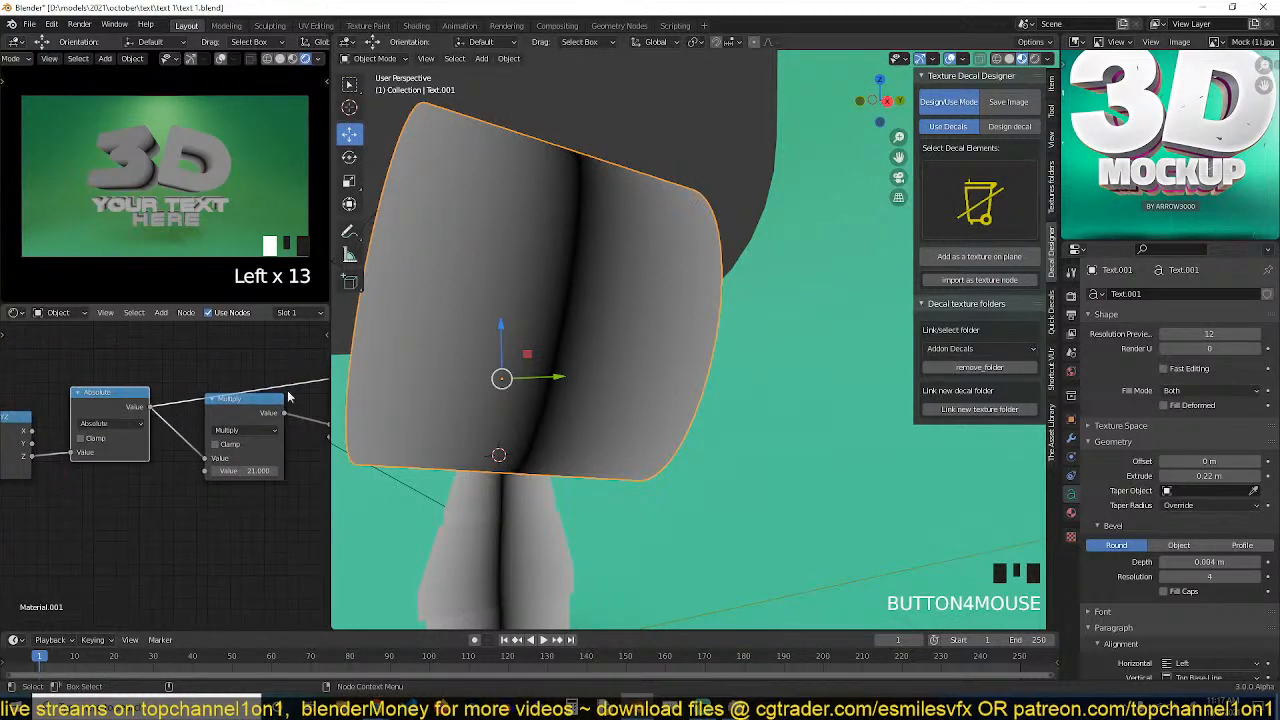
drag(246, 421, 238, 432)
drag(240, 481, 214, 481)
ctrl+shift+click(254, 434)
mouse_move(250, 481)
mouse_down()
mouse_move(300, 481)
mouse_move(262, 481)
mouse_up()
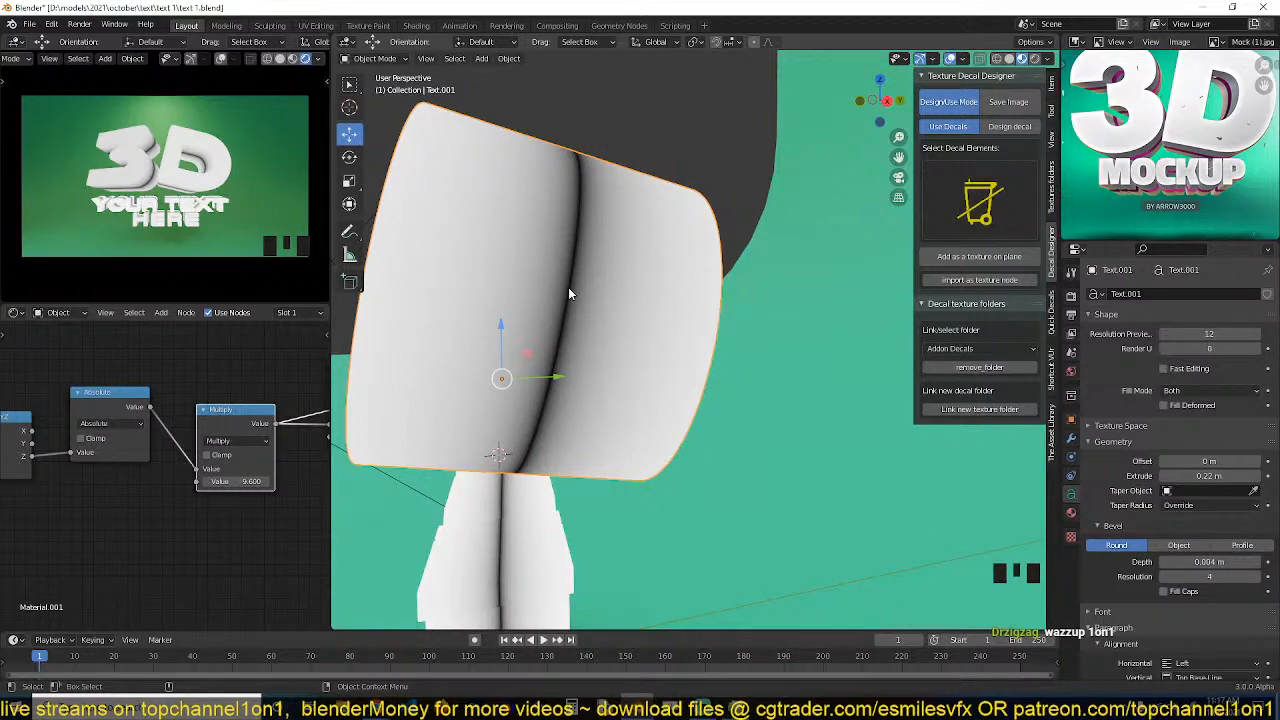
drag(235, 481, 282, 481)
middle_drag(240, 443, 198, 468)
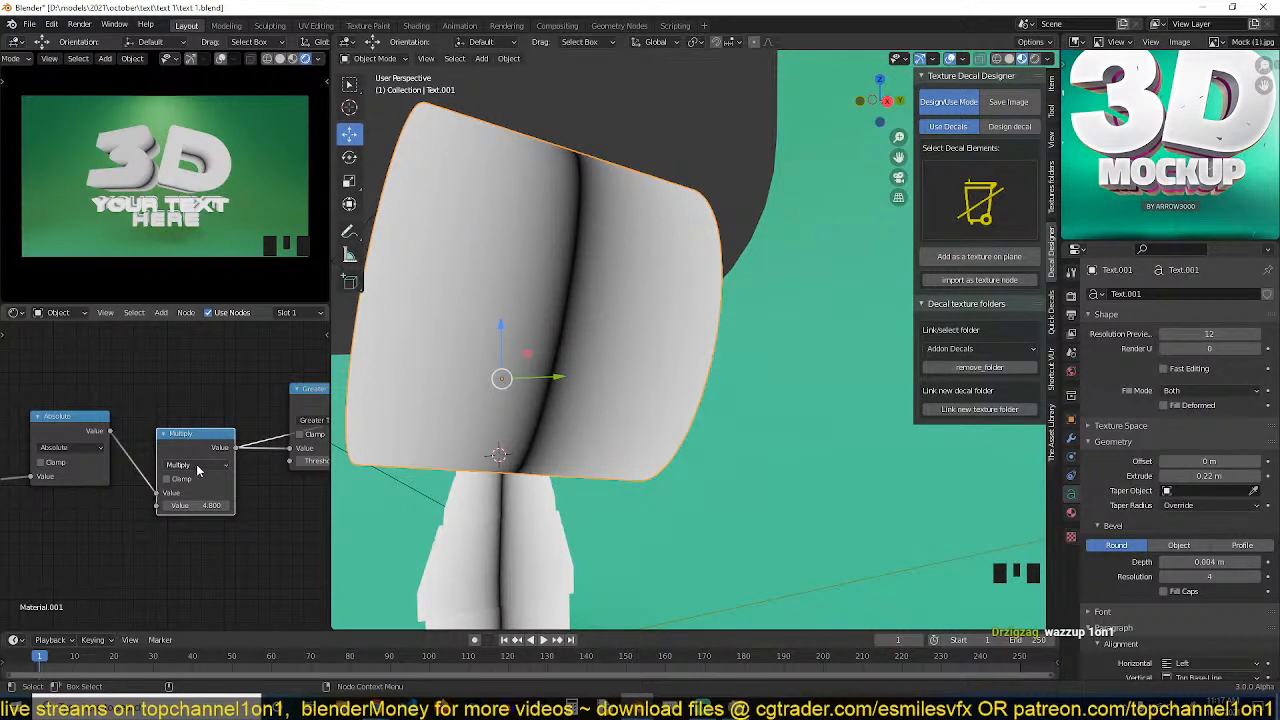
Preview the Greater Than node's output on the letters and lower its threshold to 0.2.
mouse_move(201, 467)
middle_down()
mouse_move(193, 486)
mouse_move(240, 463)
mouse_move(189, 469)
middle_up()
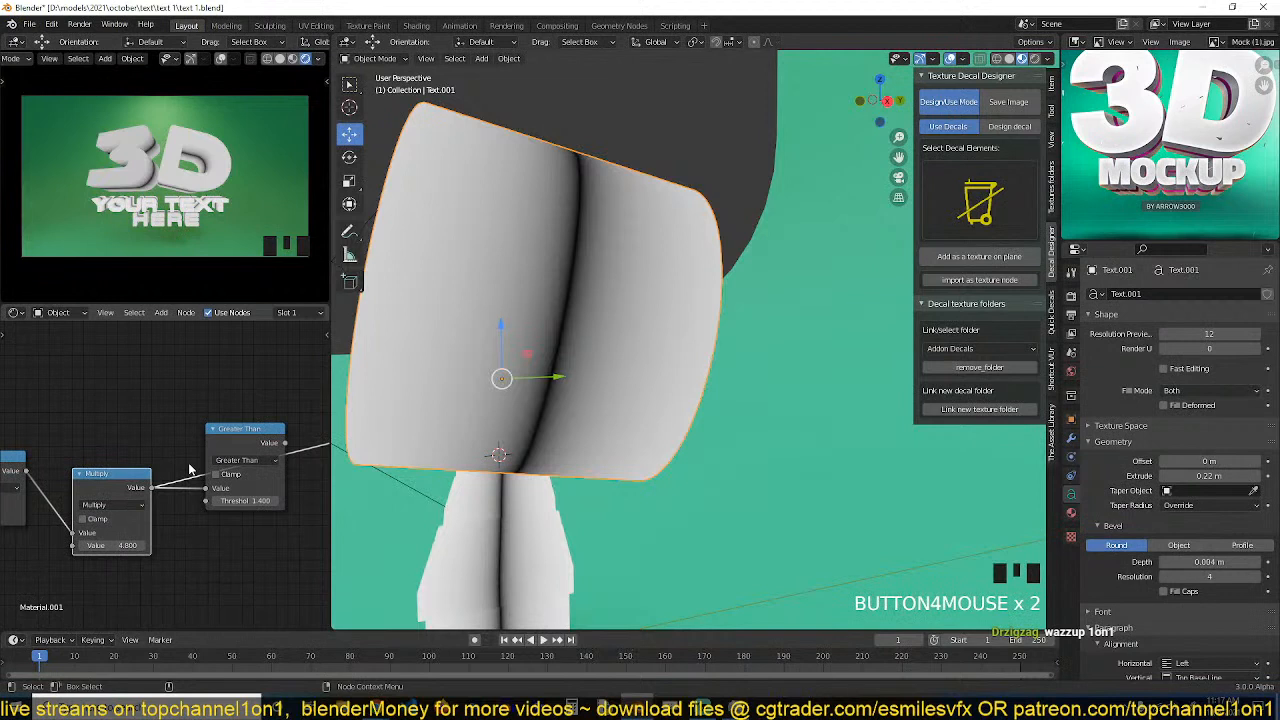
ctrl+shift+click(250, 455)
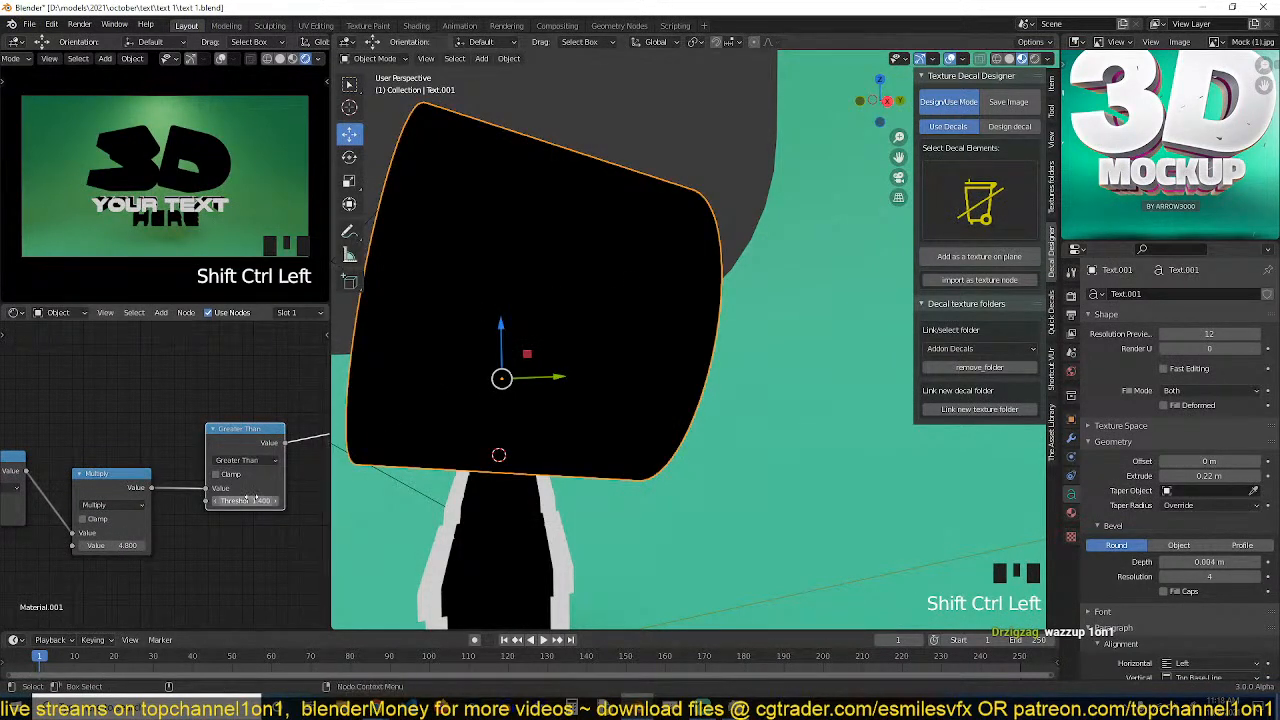
drag(245, 500, 212, 500)
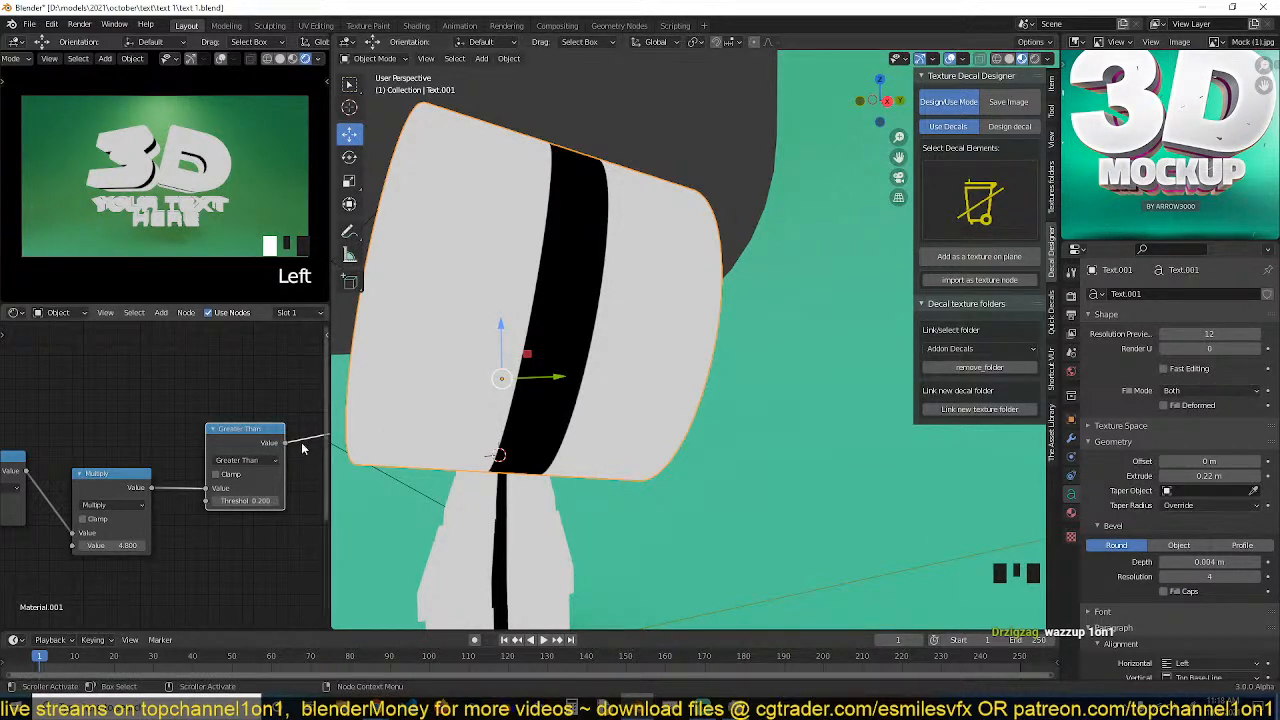
middle_drag(270, 450, 165, 480)
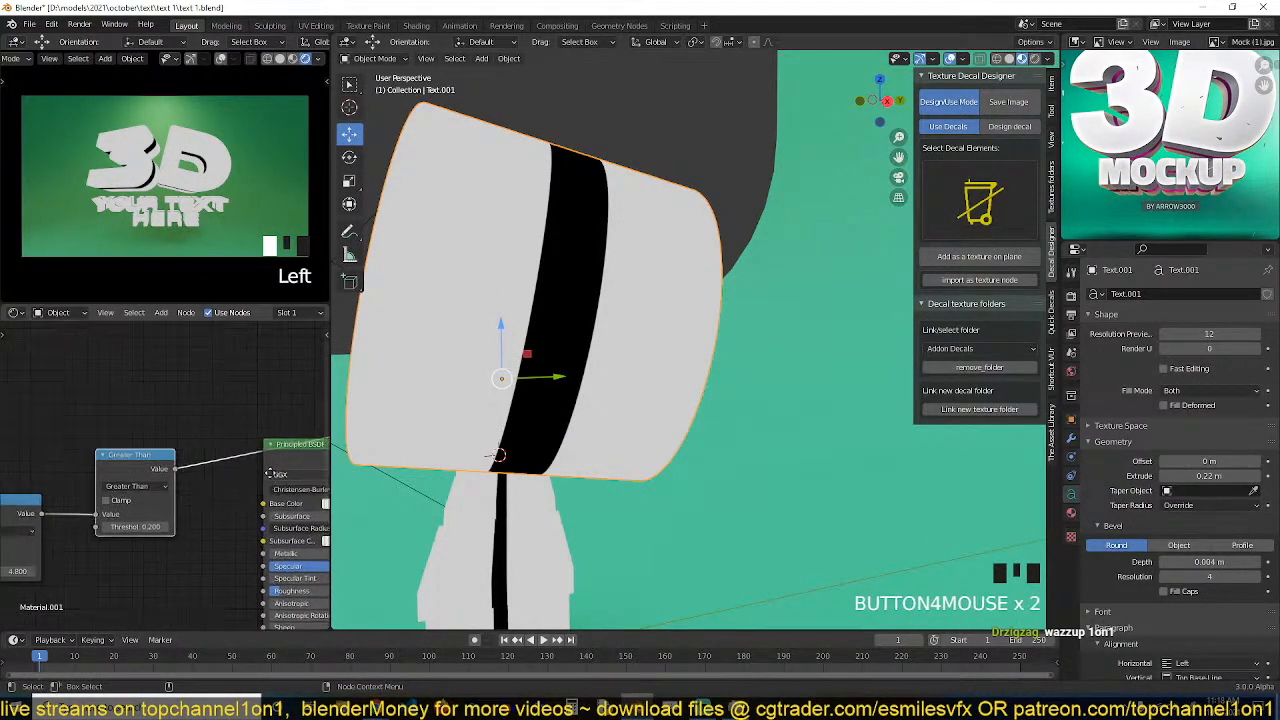
Add a MixRGB node, feed the Greater Than value into its factor, and preview the Mix output on the letters.
scroll(150, 480, down, 3)
key(shift+a)
mouse_move(200, 381)
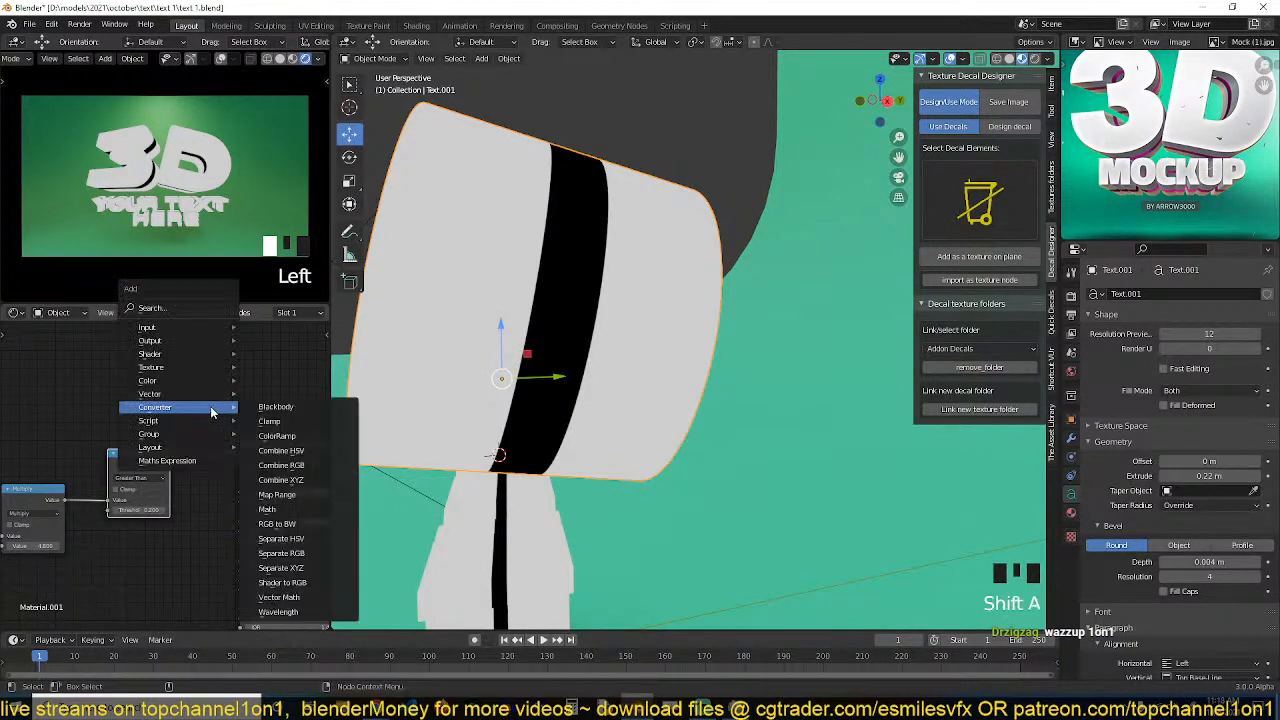
click(272, 453)
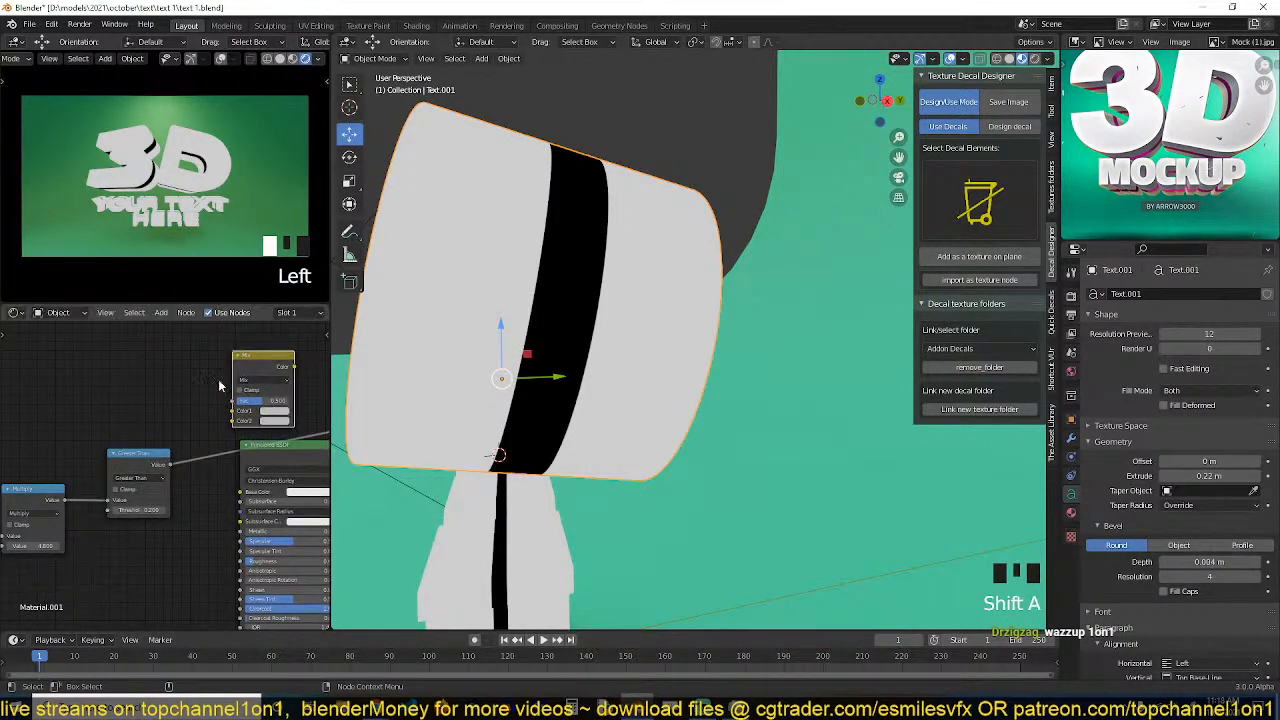
drag(170, 466, 234, 401)
ctrl+shift+click(266, 371)
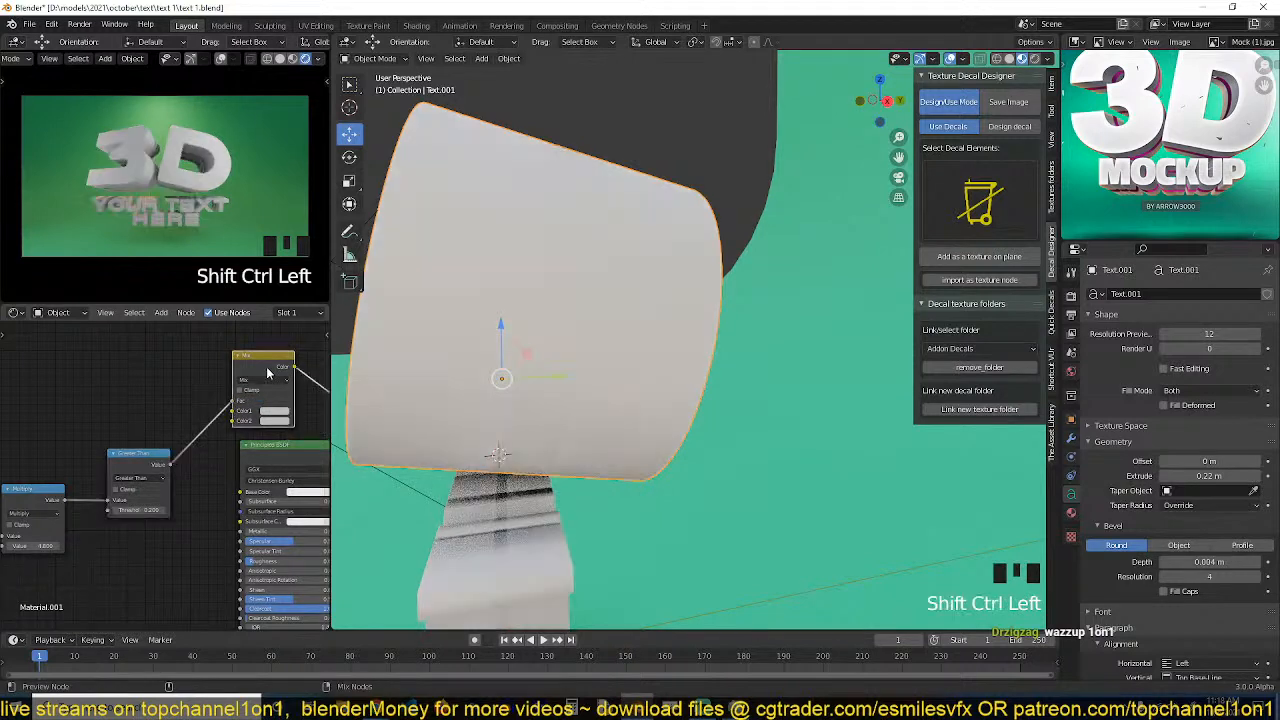
Set the Mix node's Color1 to red for the band and Color2 to a pale off-white for the rest.
click(274, 410)
click(338, 294)
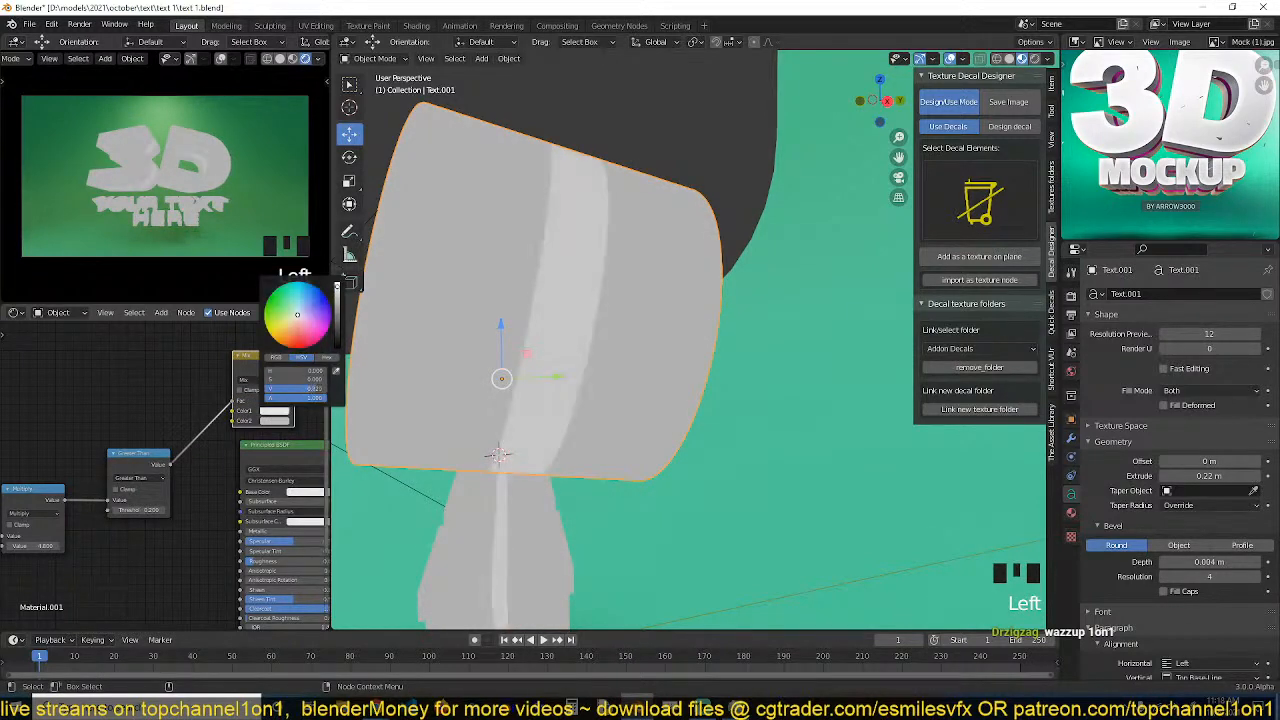
drag(304, 345, 302, 291)
click(273, 423)
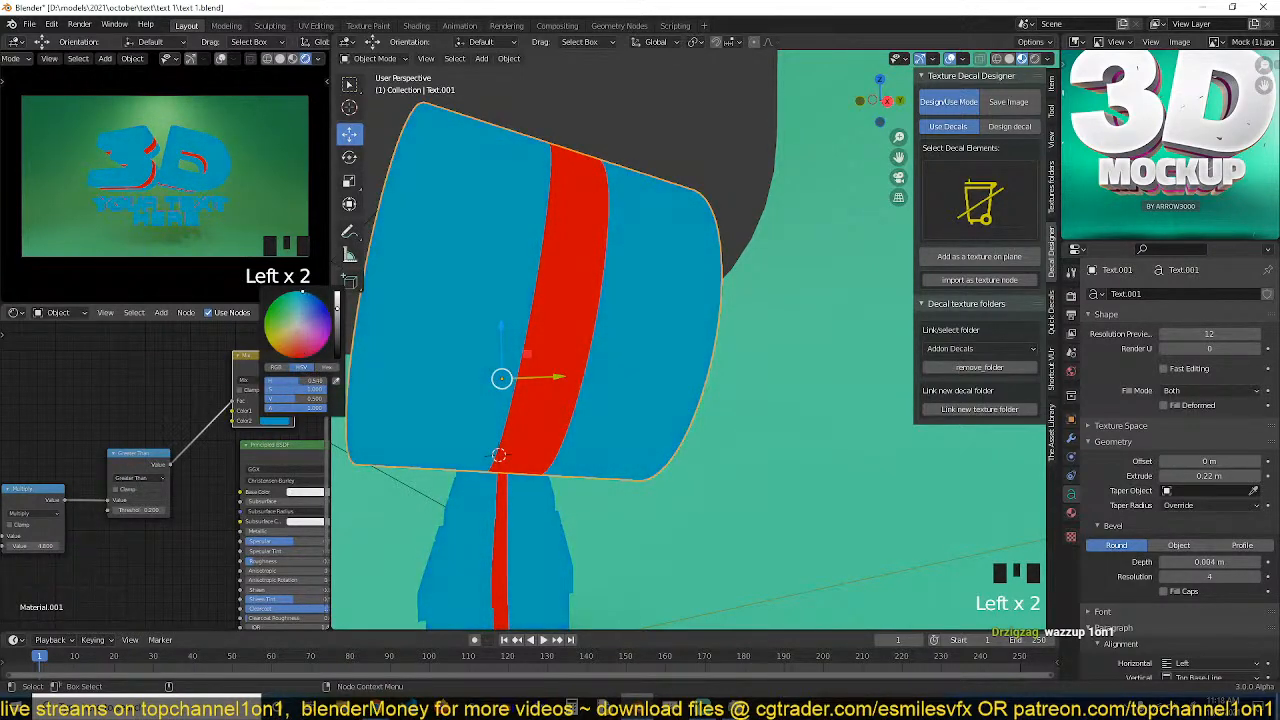
drag(297, 336, 336, 297)
Reposition the Greater Than and Mix nodes side by side before the Principled BSDF.
click(68, 532)
drag(126, 460, 109, 460)
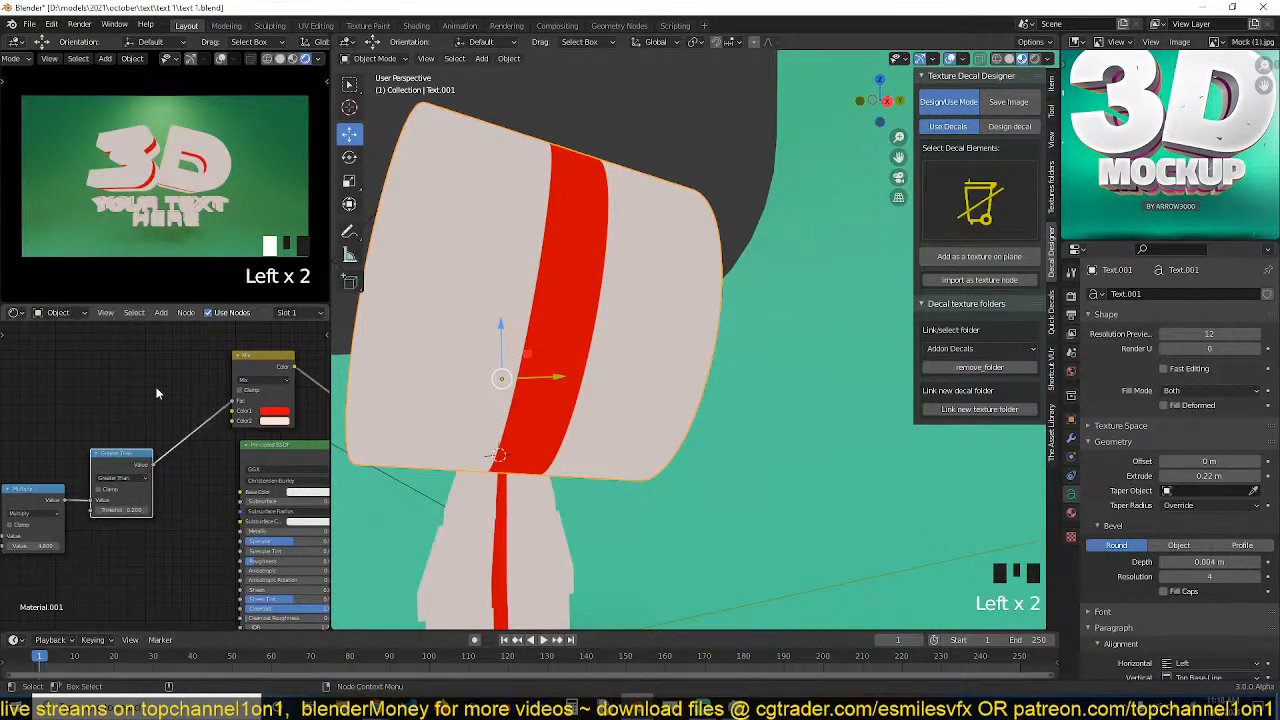
click(249, 363)
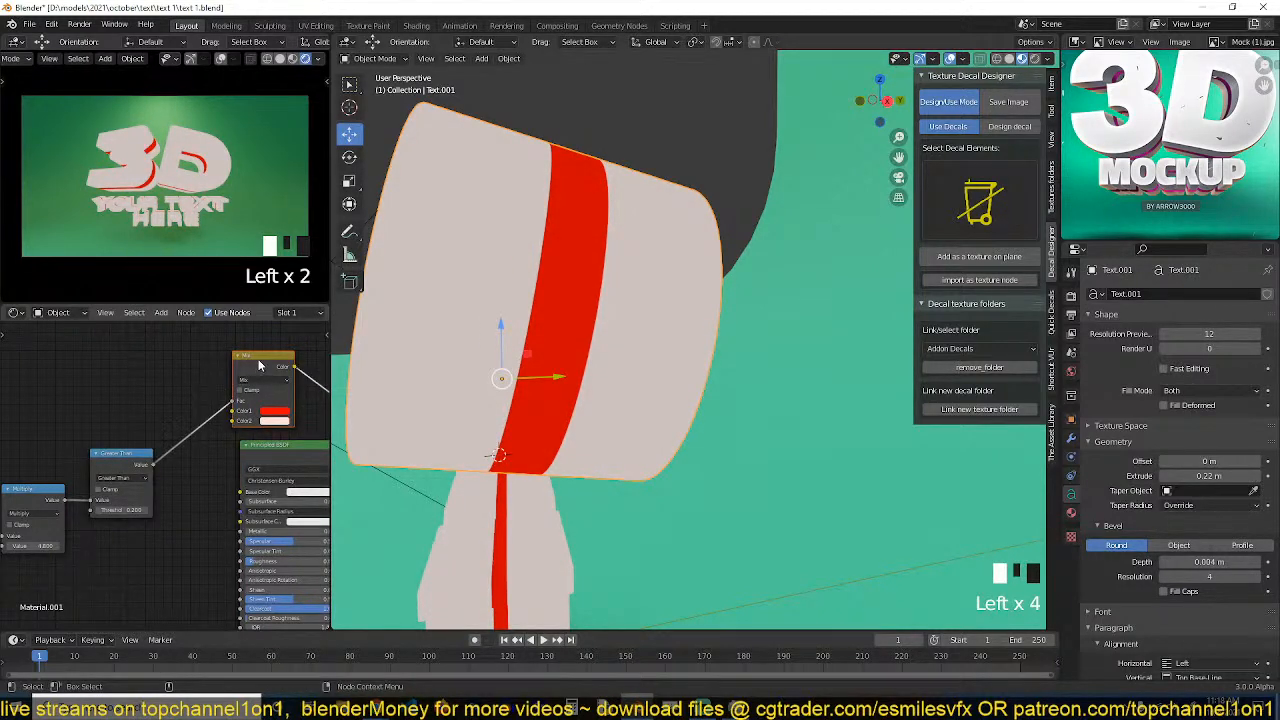
drag(251, 372, 174, 462)
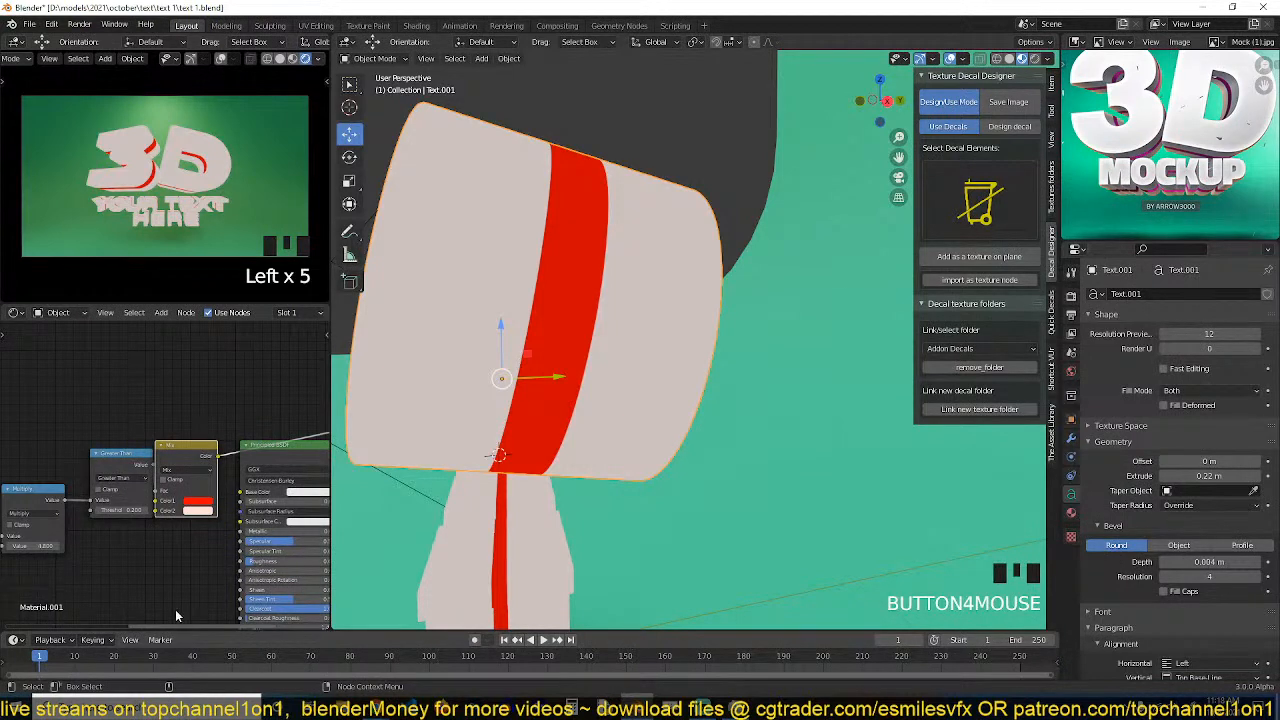
Connect the Mix colour to the Principled BSDF's Base Color and preview the shader on the letters.
middle_drag(219, 566, 128, 510)
ctrl+shift+click(128, 428)
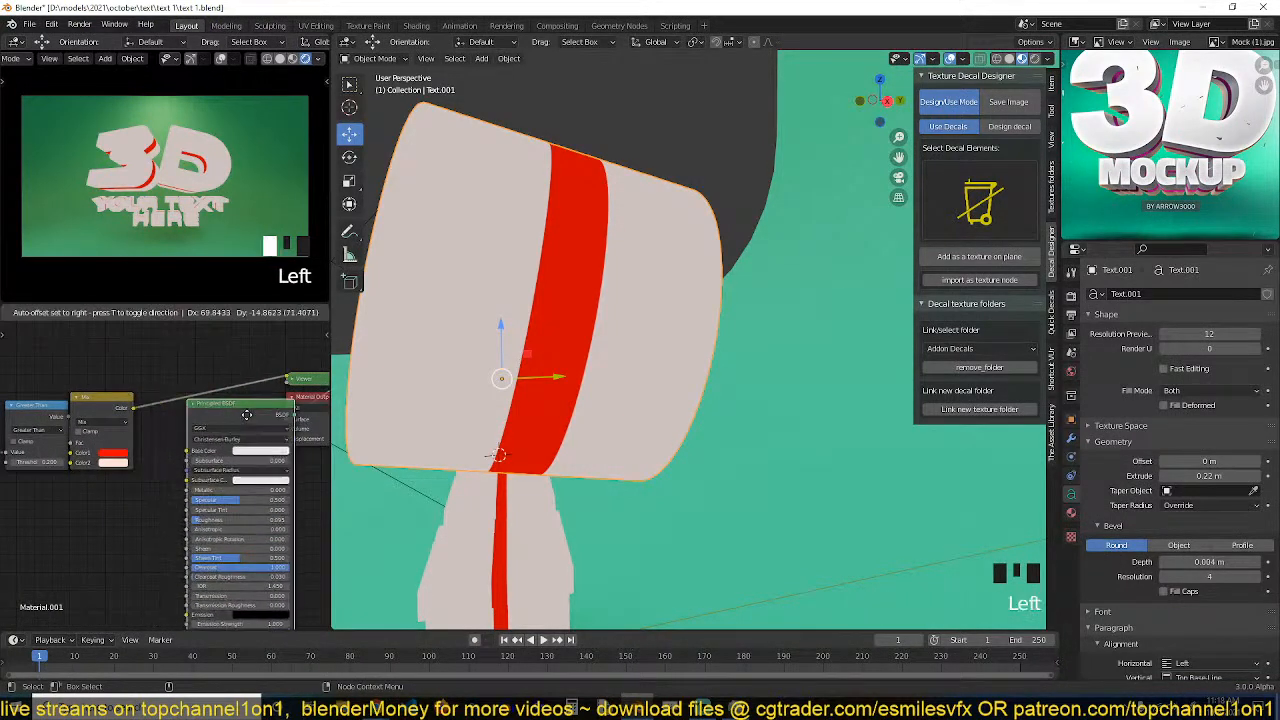
scroll(195, 476, down, 3)
middle_drag(195, 476, 58, 490)
middle_drag(86, 431, 132, 428)
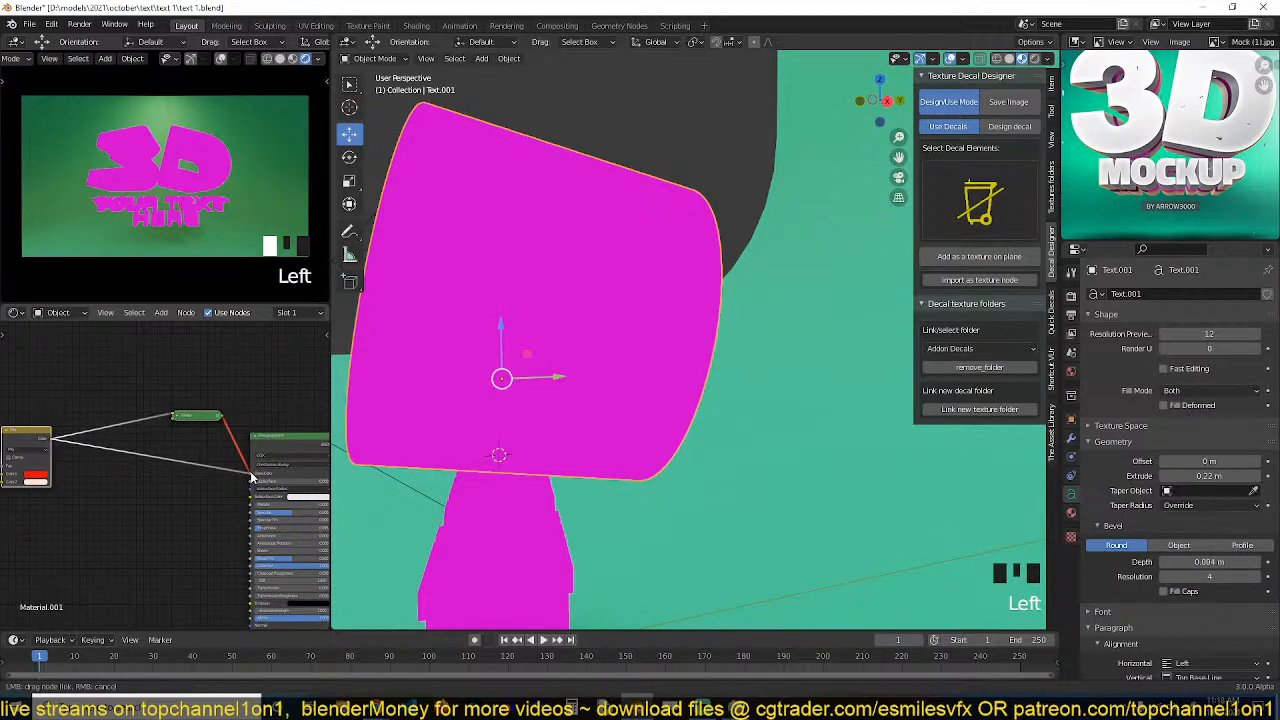
ctrl+shift+click(252, 478)
drag(279, 446, 183, 466)
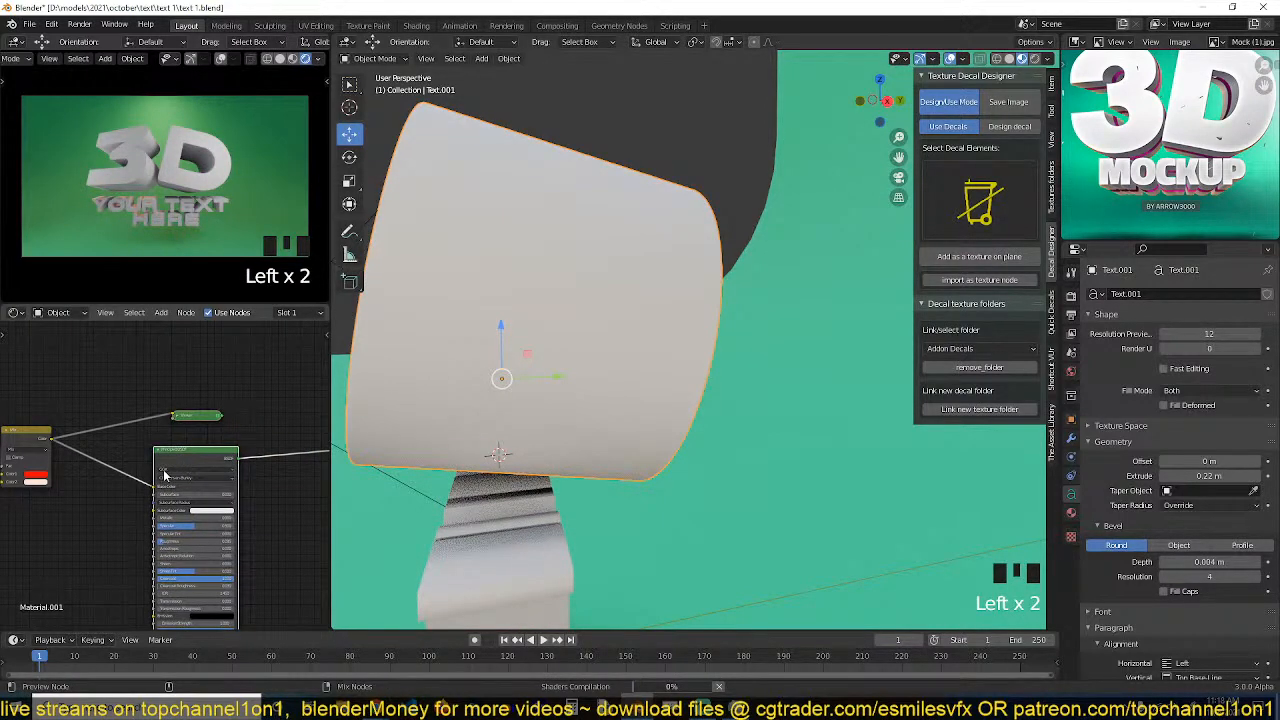
middle_drag(183, 451, 206, 430)
key(grave)
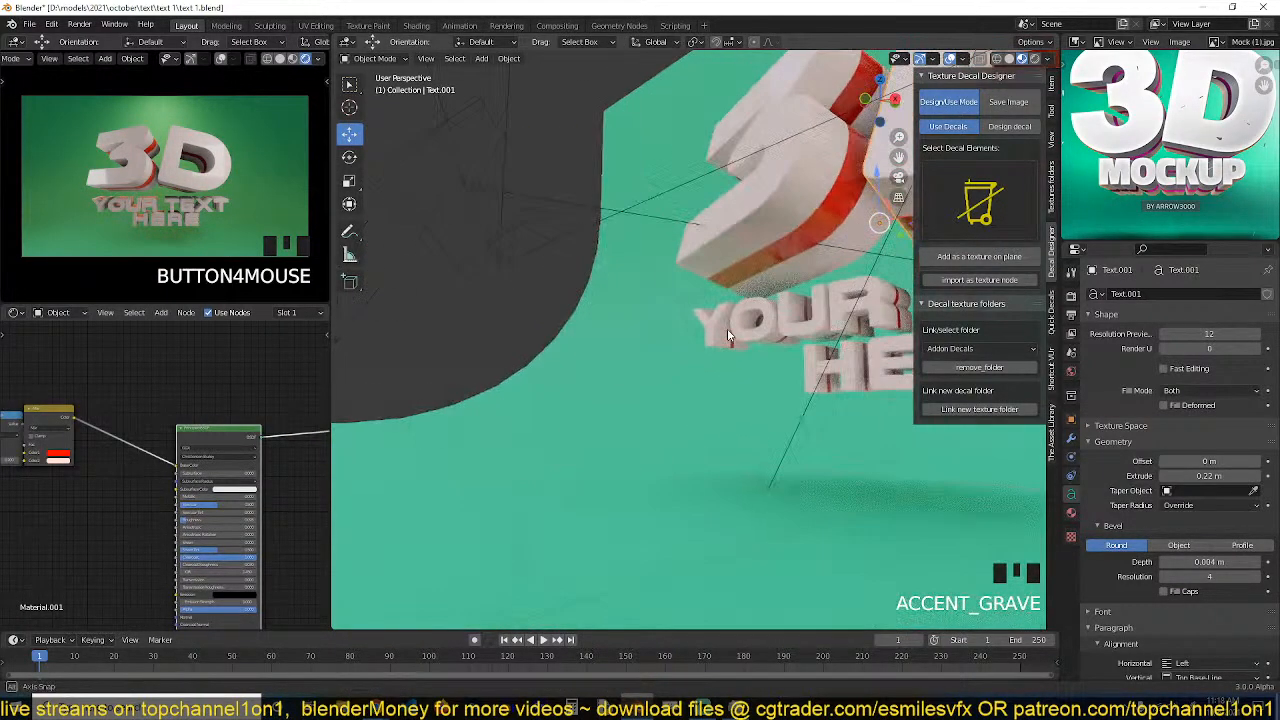
middle_drag(727, 328, 668, 386)
Change the Mix node's Color1 to orange and check the band from the side of the letters.
middle_drag(64, 514, 124, 514)
scroll(122, 512, up, 3)
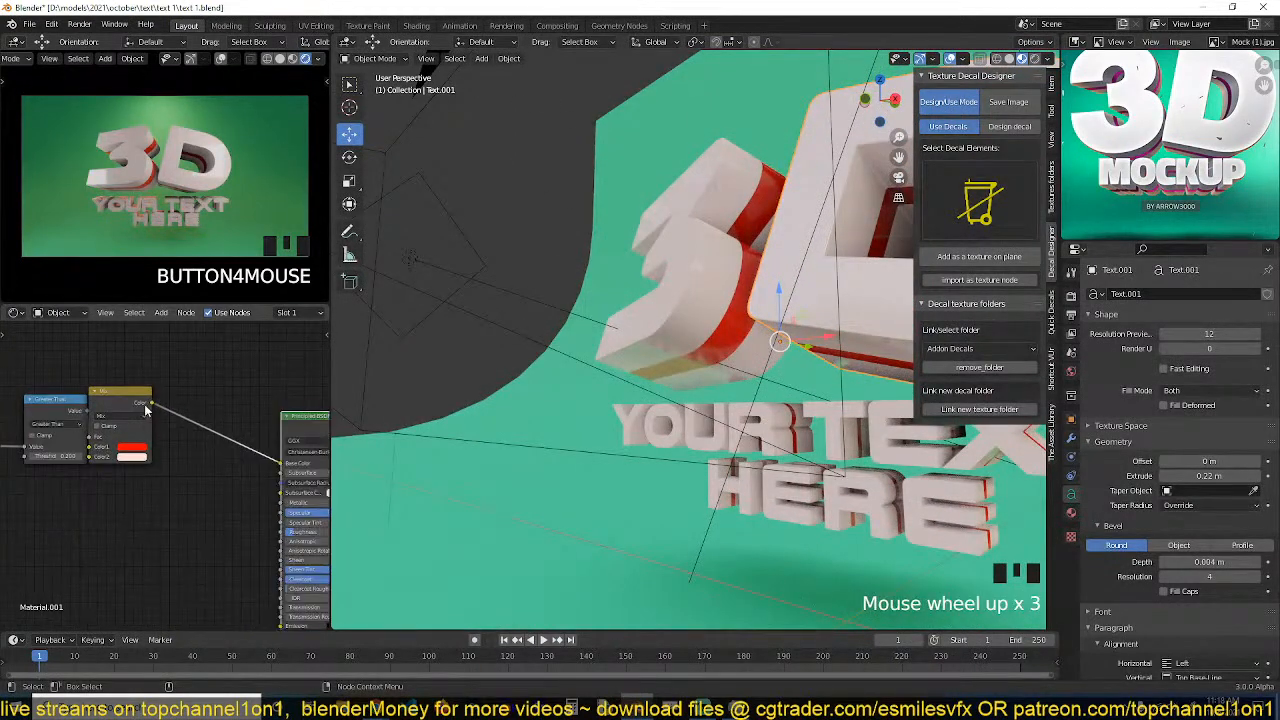
drag(137, 398, 171, 400)
click(171, 452)
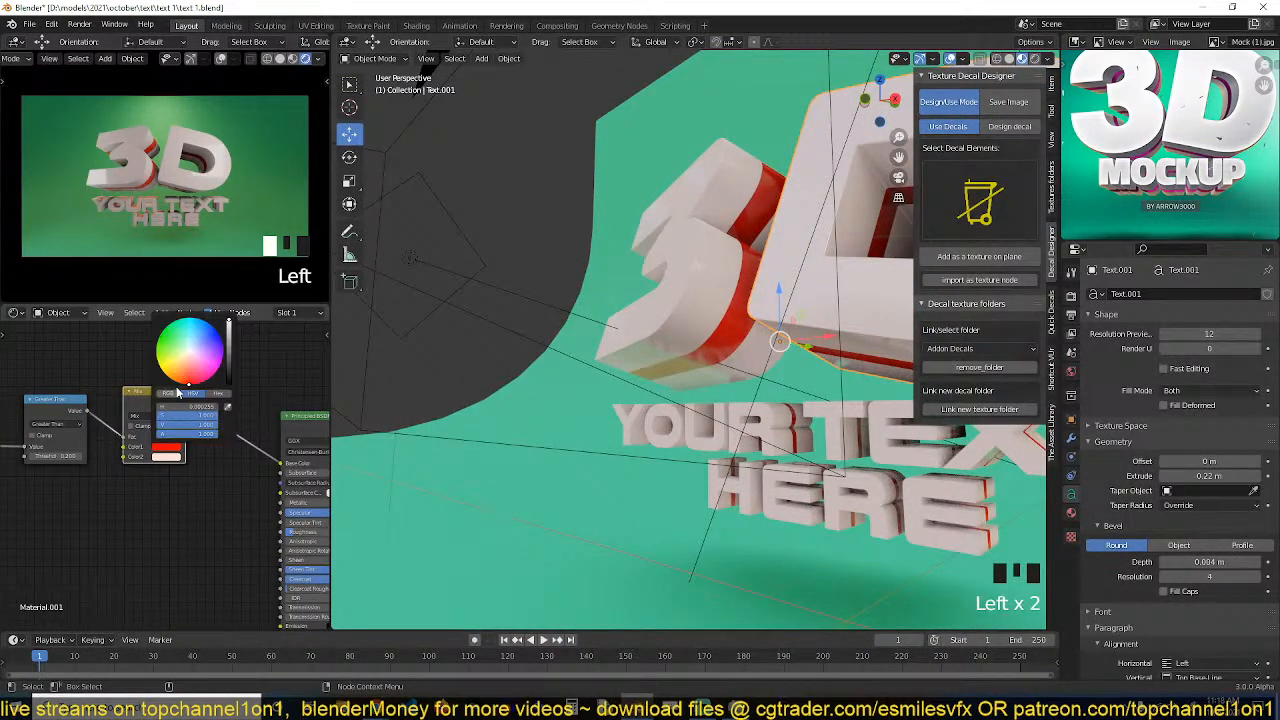
click(189, 370)
drag(189, 370, 181, 377)
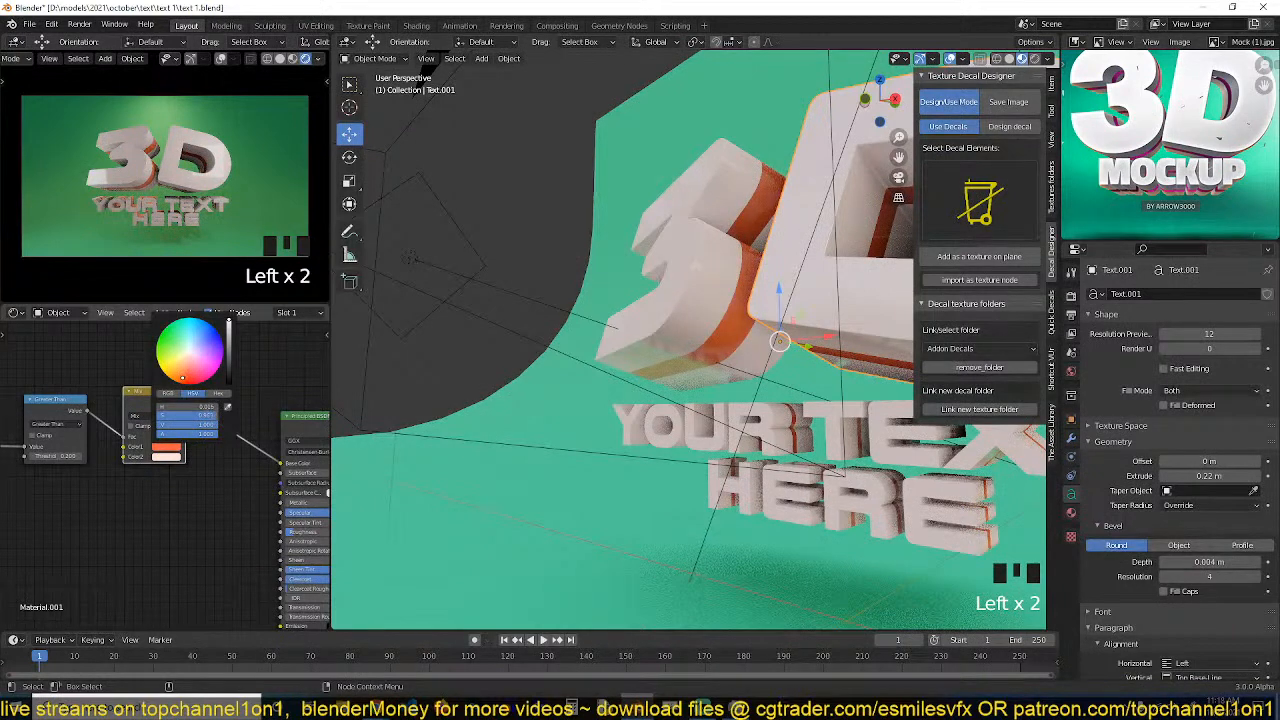
key(grave)
middle_drag(732, 373, 681, 540)
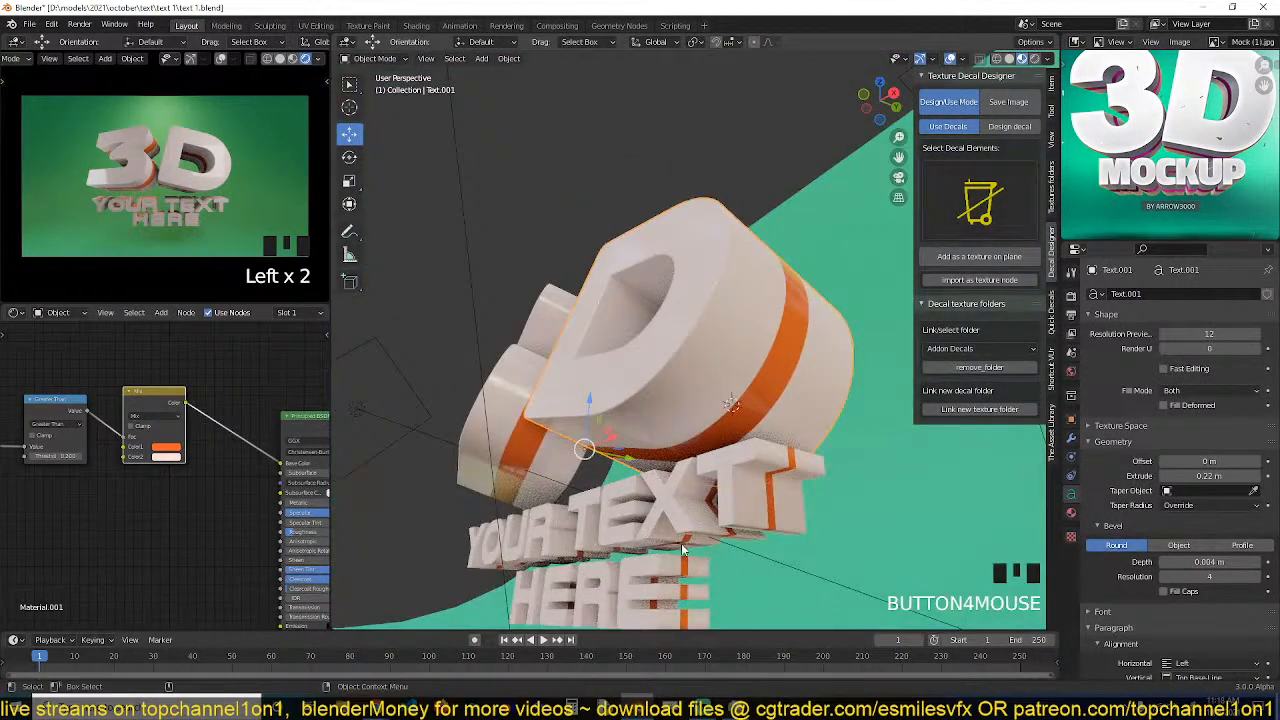
Cycle through the Texture Coordinate node's outputs to compare how each one colours the letters.
scroll(109, 465, down, 2)
middle_drag(109, 465, 236, 436)
scroll(165, 449, down, 2)
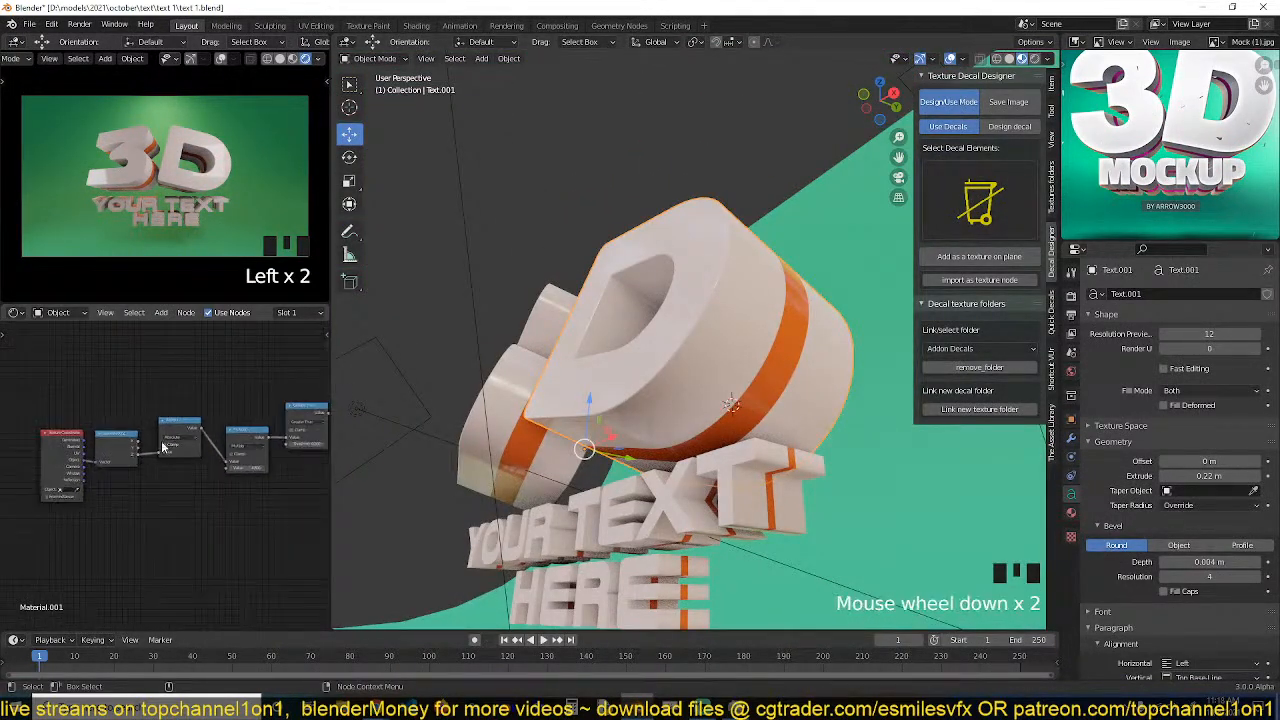
scroll(103, 466, up, 3)
ctrl+shift+click(56, 460)
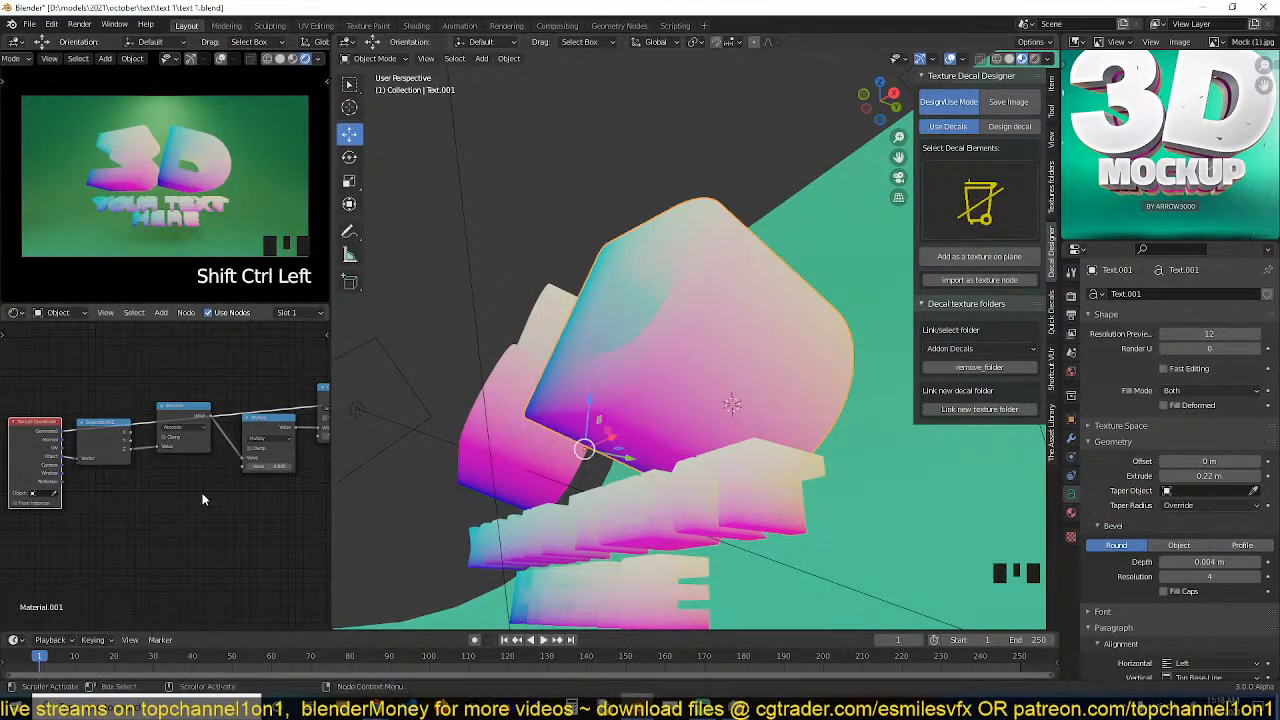
ctrl+shift+click(54, 464)
ctrl+shift+click(53, 463)
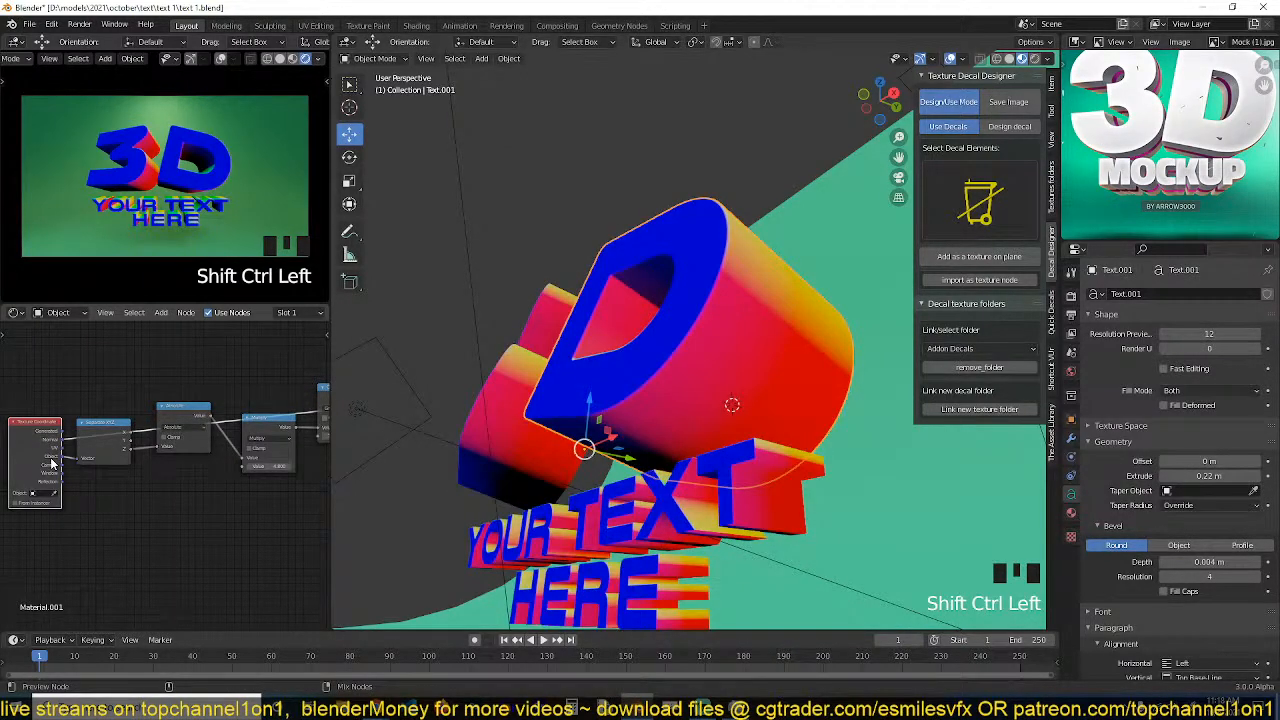
ctrl+shift+click(53, 463)
ctrl+shift+click(53, 463)
ctrl+shift+click(53, 463)
ctrl+shift+click(53, 463)
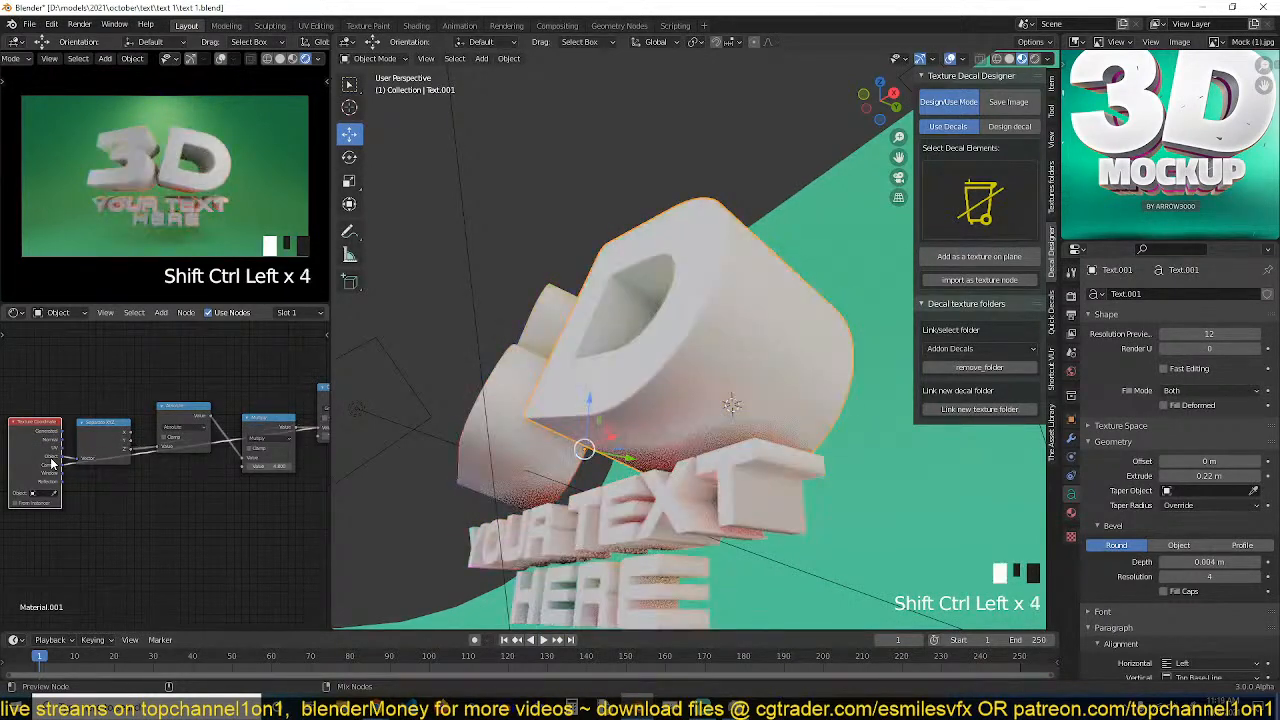
ctrl+shift+click(53, 463)
ctrl+shift+click(53, 463)
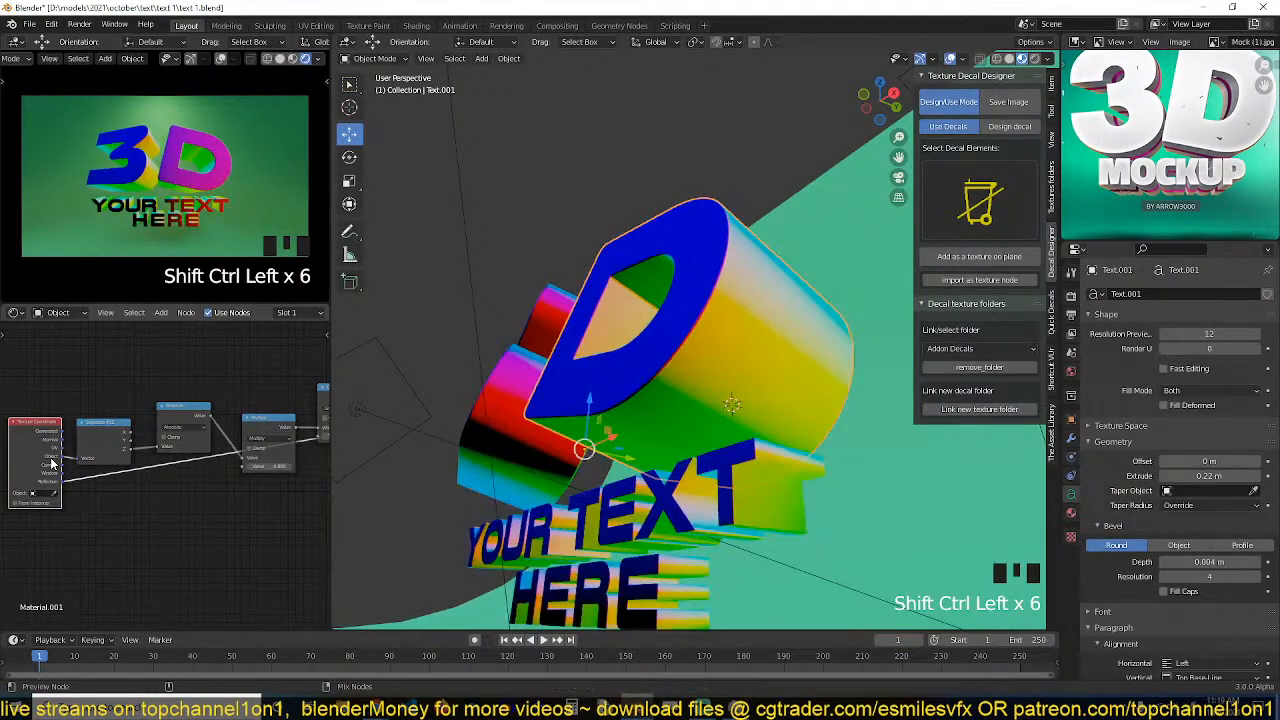
ctrl+shift+click(53, 463)
ctrl+shift+click(53, 463)
ctrl+shift+click(53, 463)
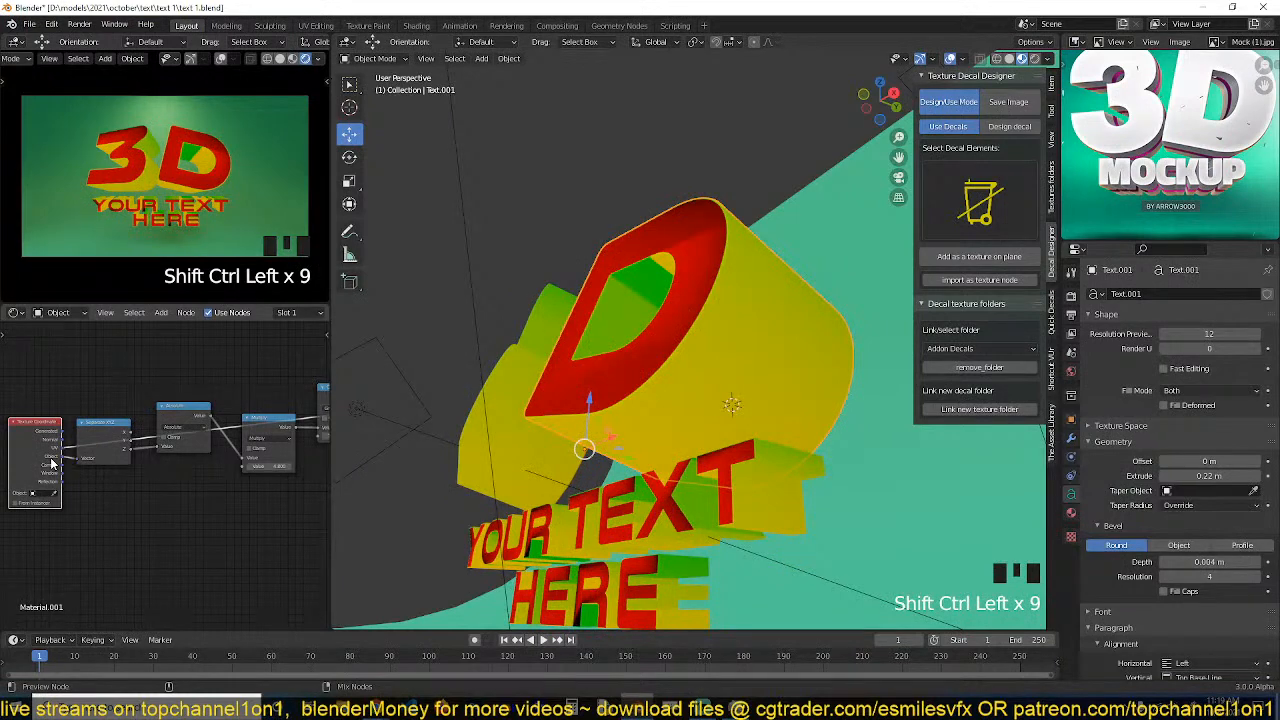
ctrl+shift+click(53, 463)
scroll(205, 440, down, 2)
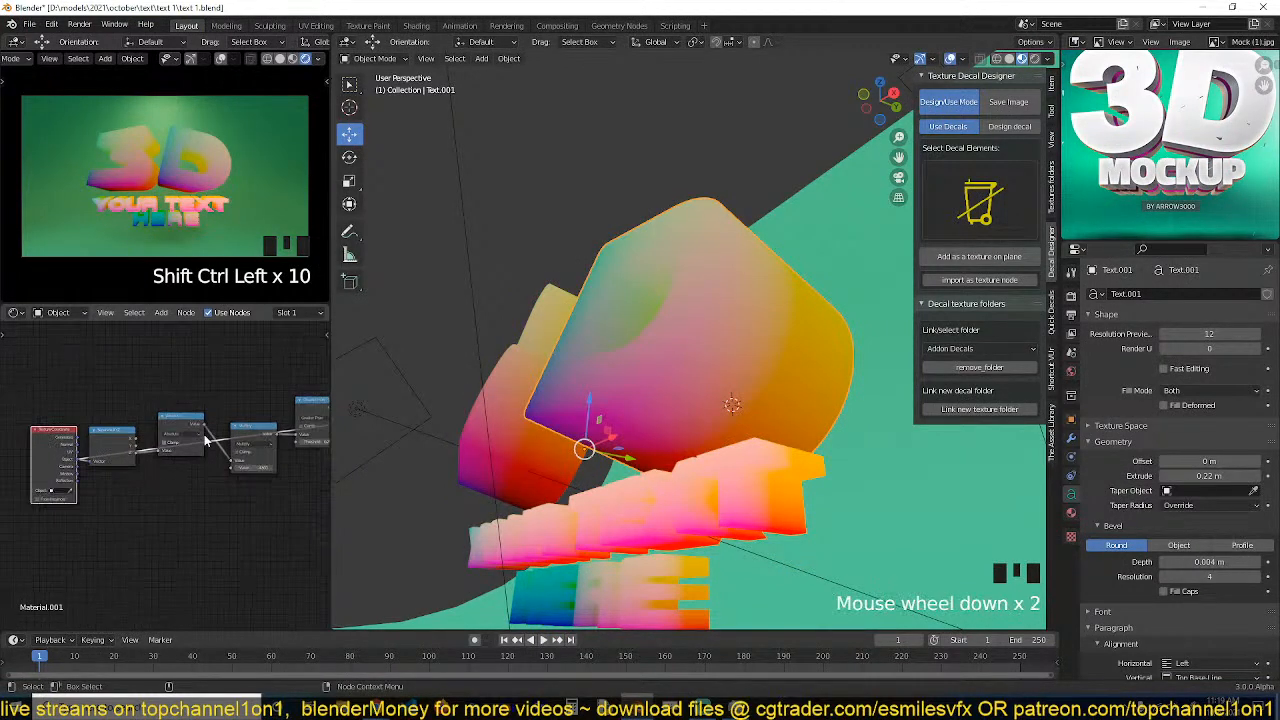
Feed the Texture Coordinate's Object output into the Mix node's Color1 and preview the gradient band on the letters.
middle_drag(205, 440, 42, 460)
scroll(169, 465, down, 3)
middle_drag(134, 485, 98, 490)
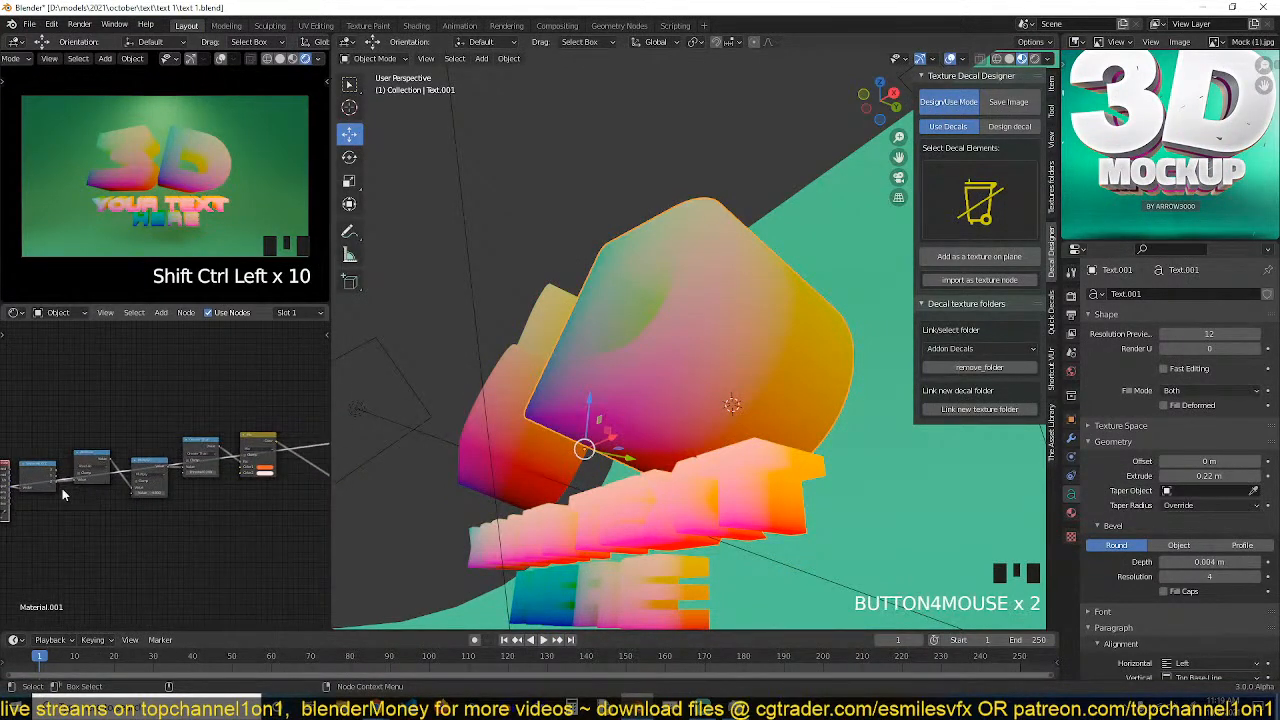
click(257, 472)
ctrl+shift+click(258, 458)
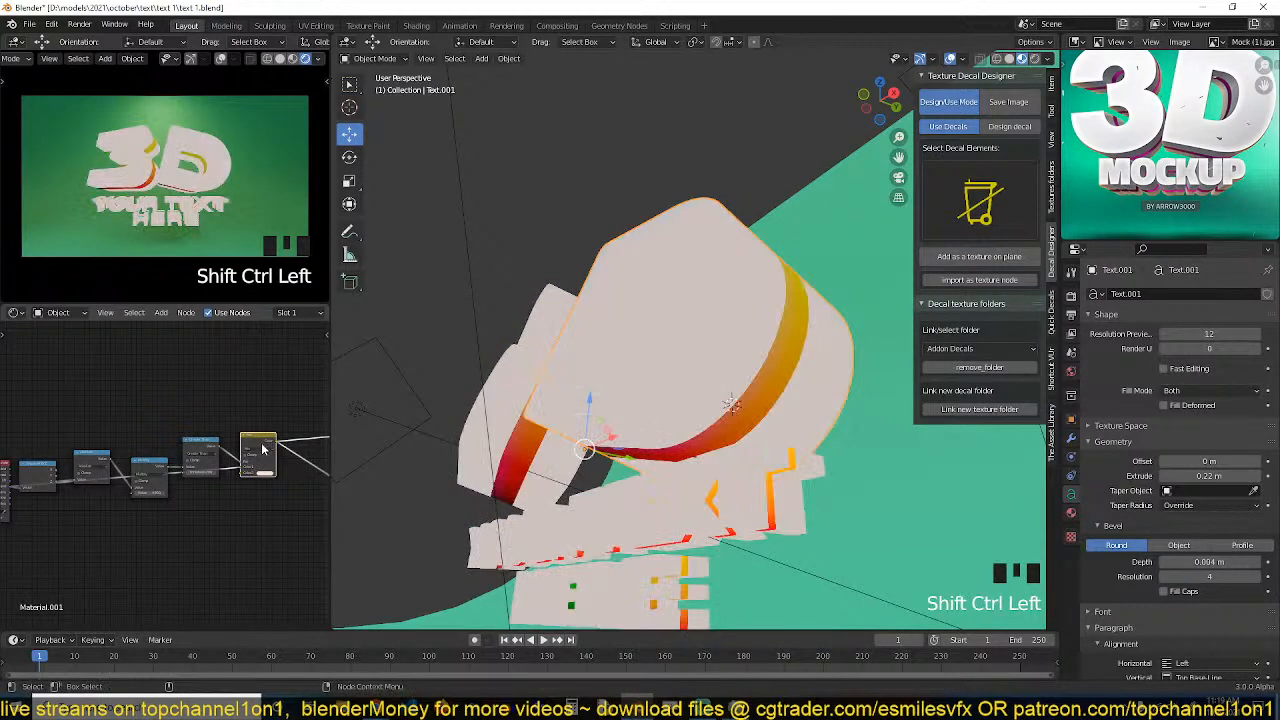
key(grave)
middle_drag(683, 375, 480, 440)
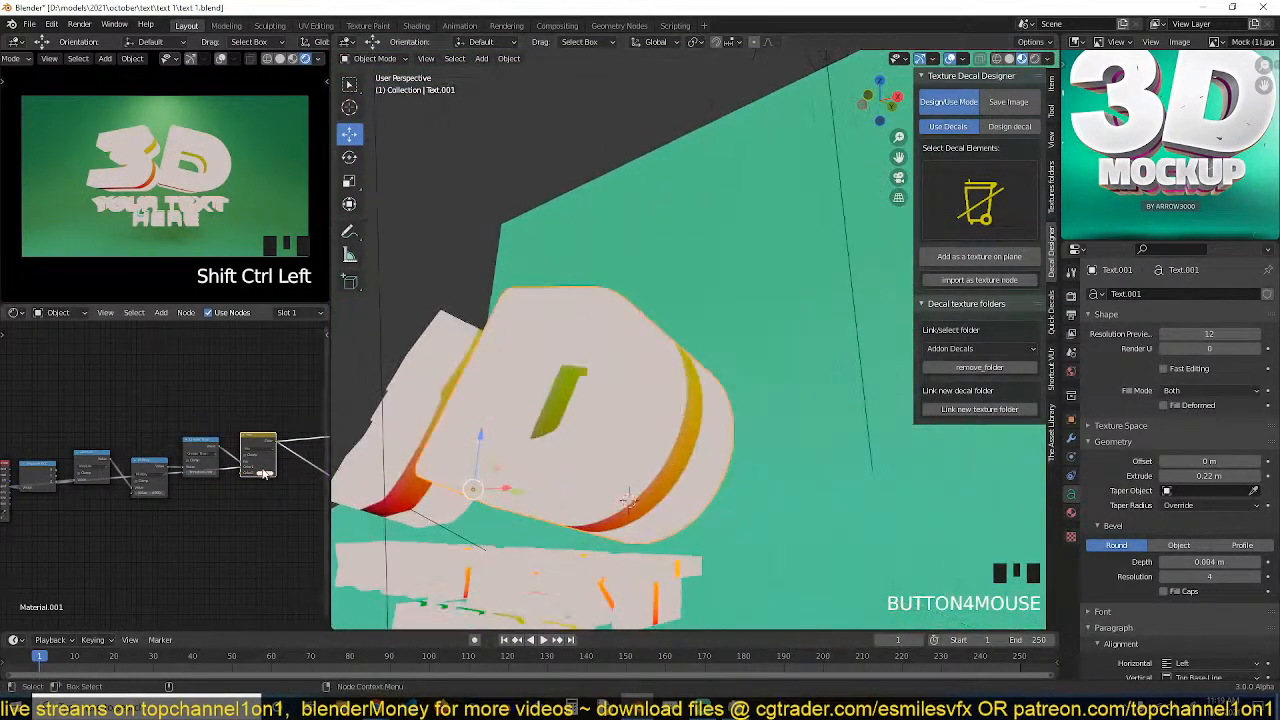
Route the Principled BSDF back to the material output and inspect the shaded gradient band.
middle_drag(226, 484, 126, 450)
scroll(170, 445, up, 3)
ctrl+shift+click(281, 400)
scroll(686, 390, up, 2)
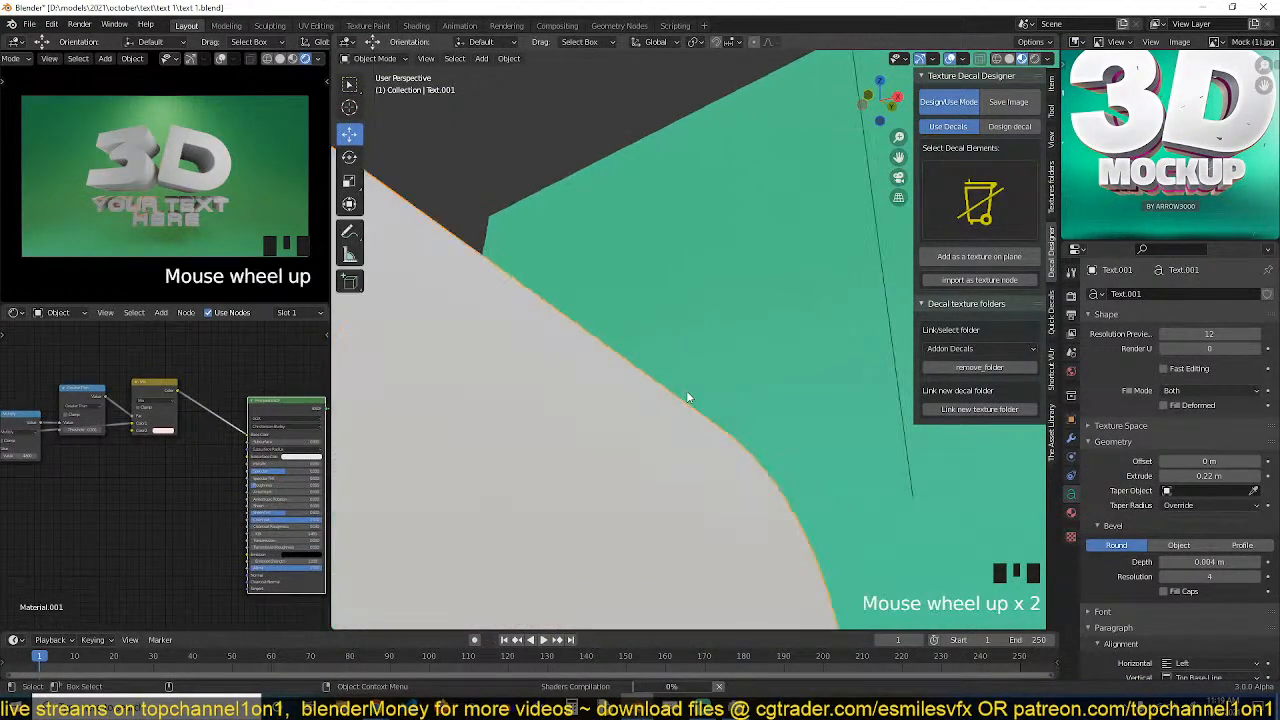
scroll(686, 390, down, 1)
scroll(651, 434, down, 1)
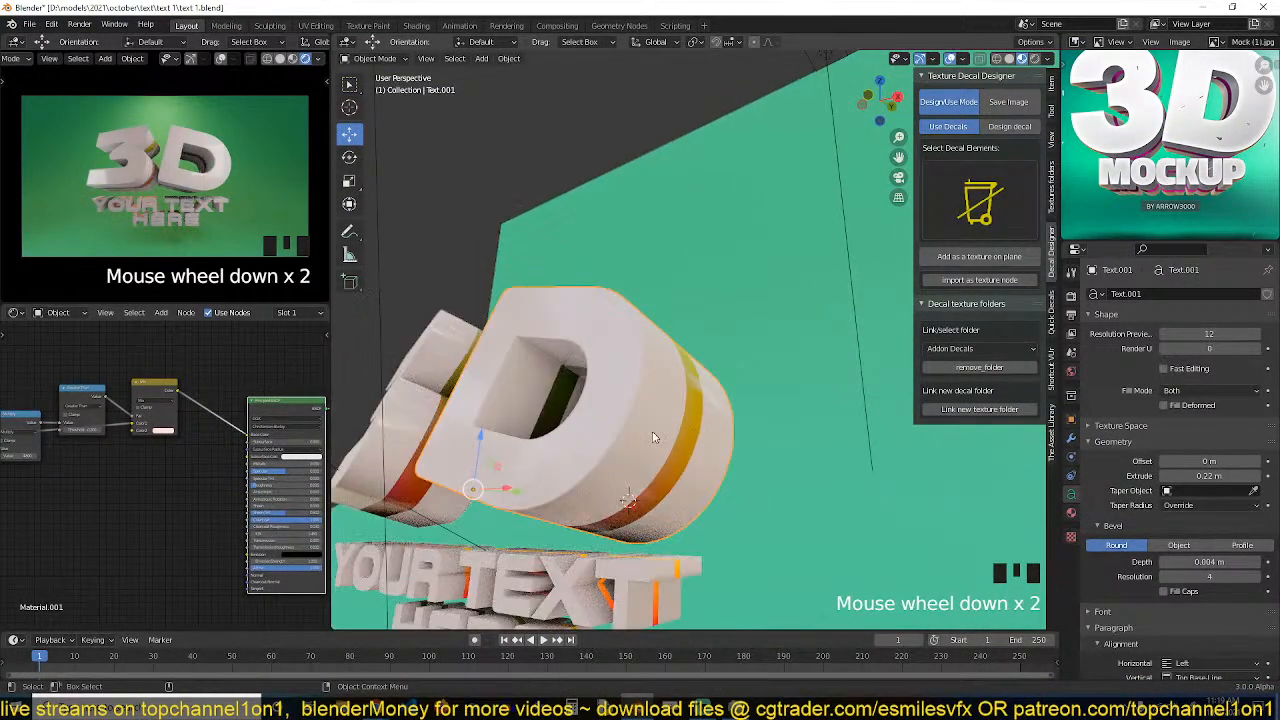
Add a Bump node, with the Greater Than value as its height and its normal output linked to the Principled BSDF's Normal.
middle_drag(178, 511, 184, 493)
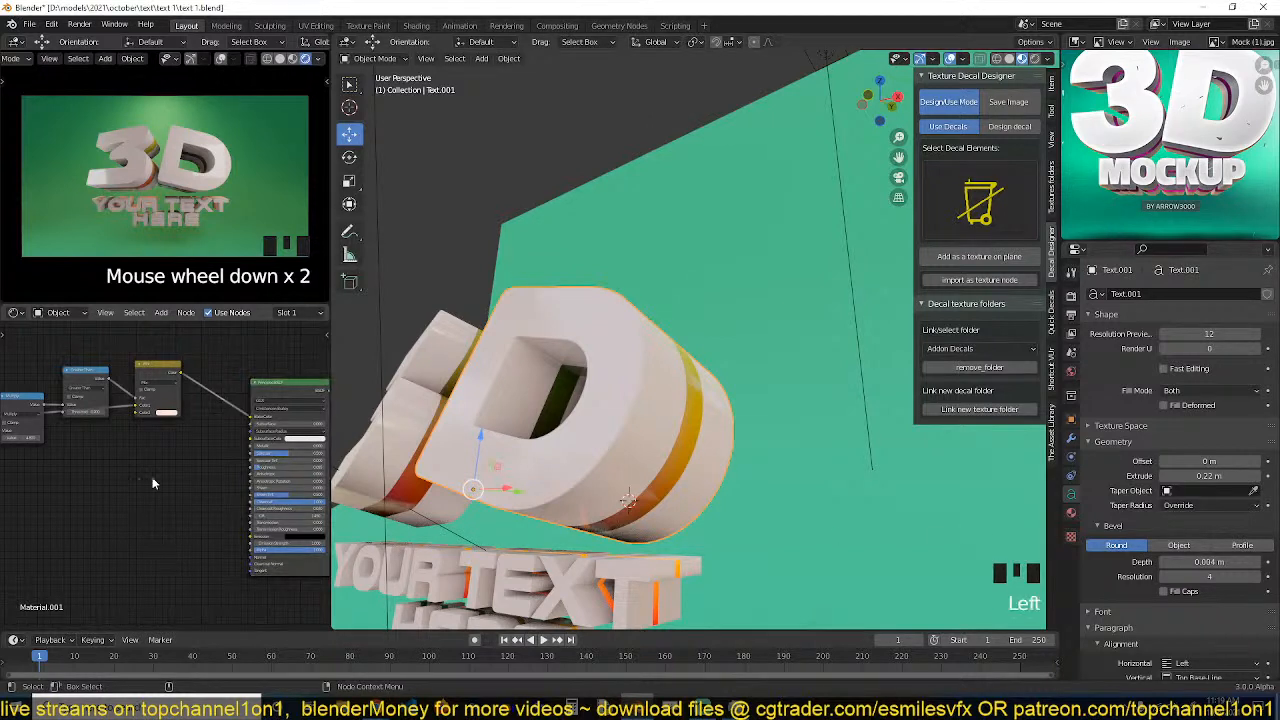
scroll(158, 444, up, 1)
key(shift+a)
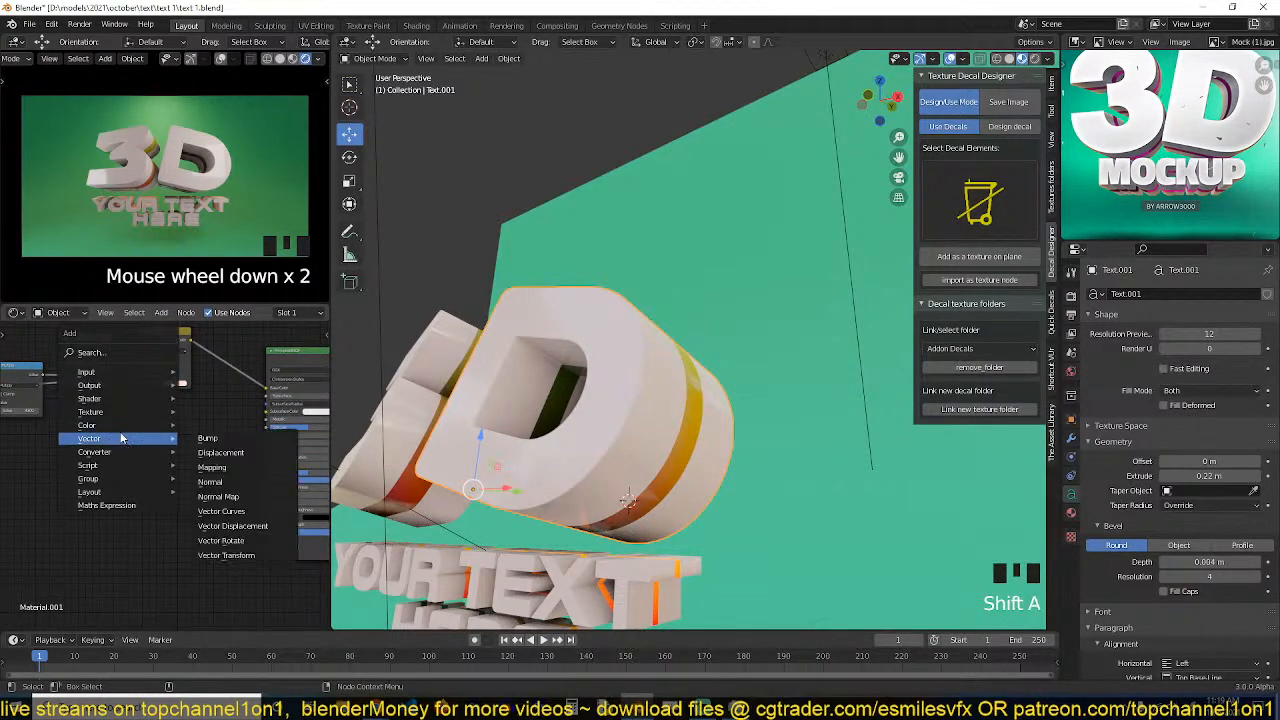
mouse_move(120, 435)
click(210, 438)
click(210, 460)
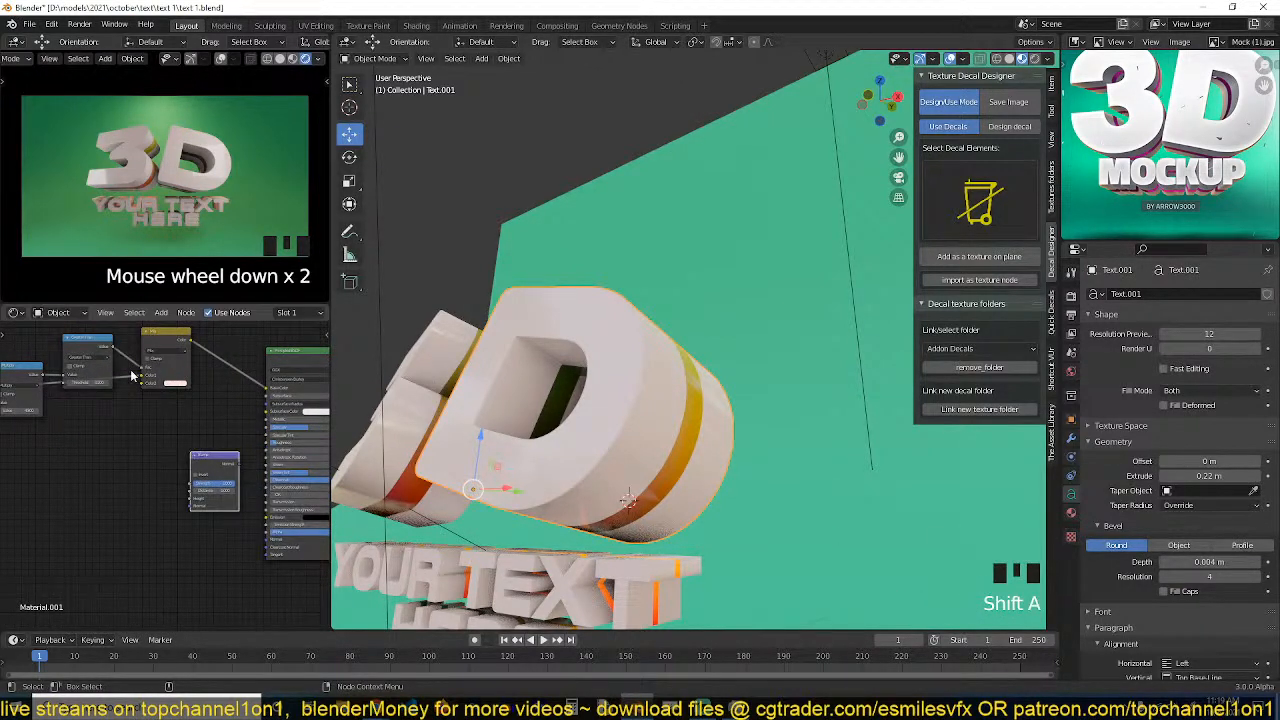
drag(110, 347, 266, 540)
drag(218, 472, 204, 512)
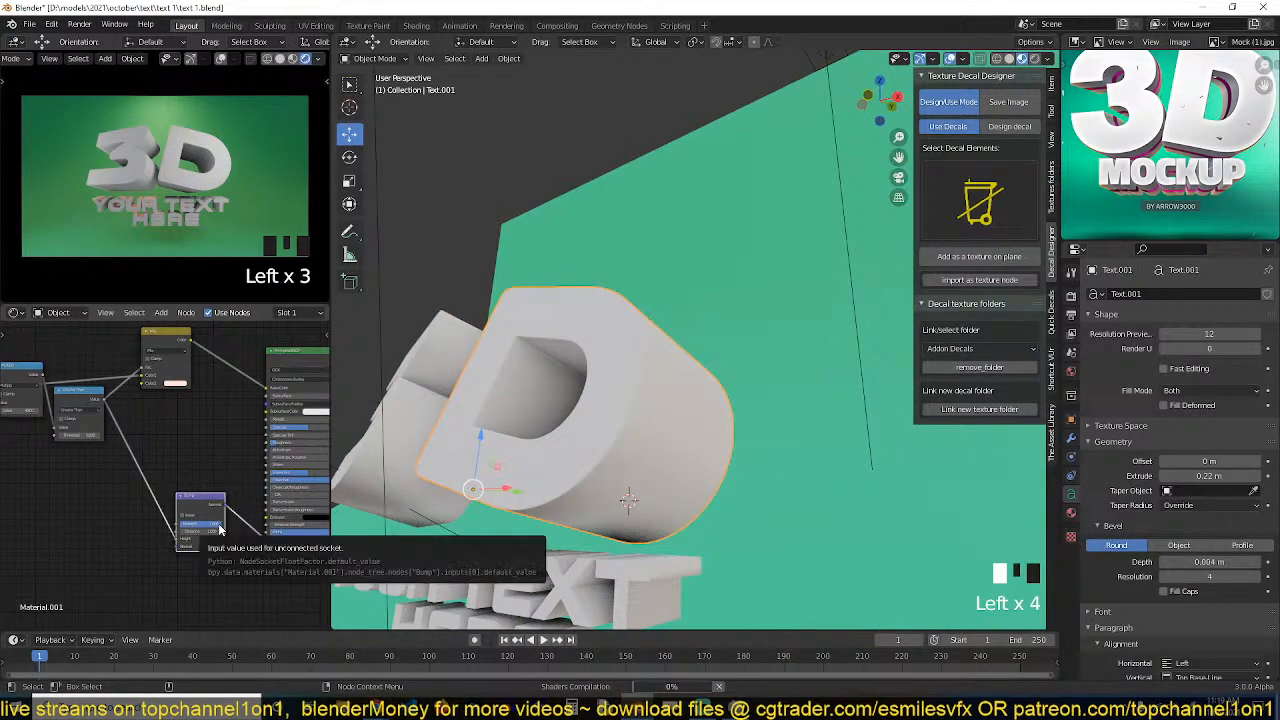
Lower the Bump node's strength and save the file.
scroll(823, 424, up, 3)
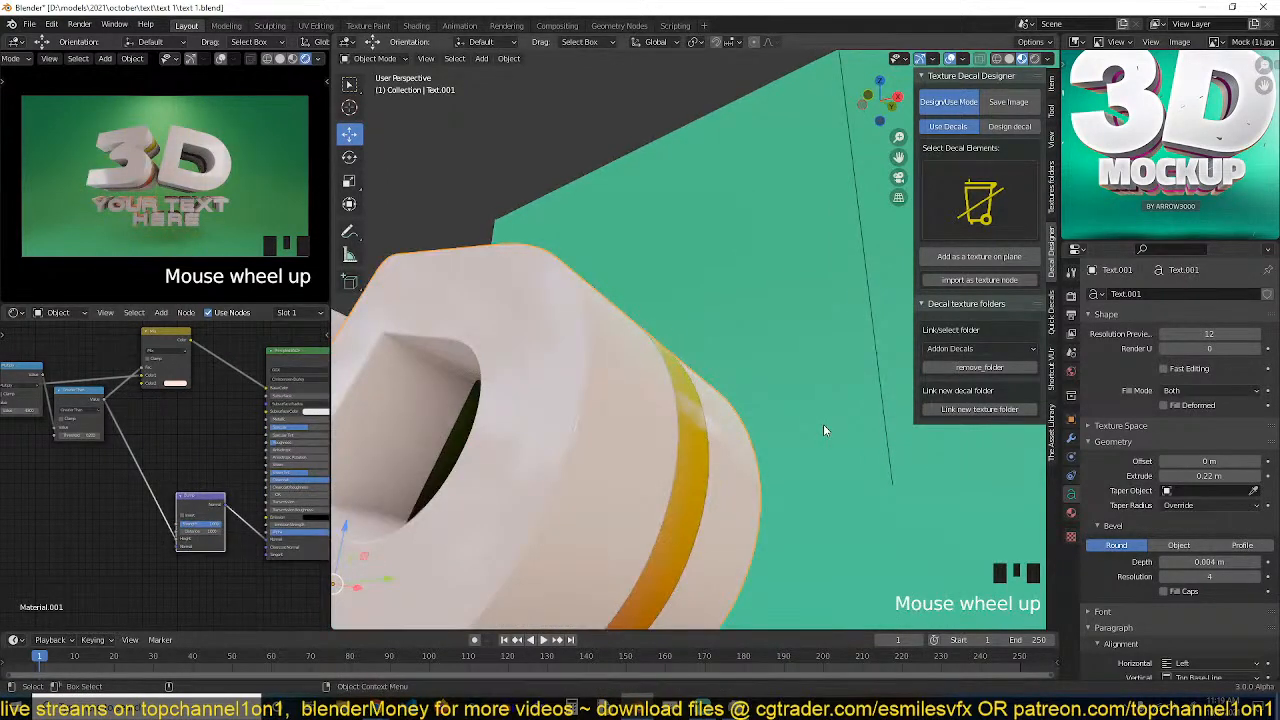
click(212, 532)
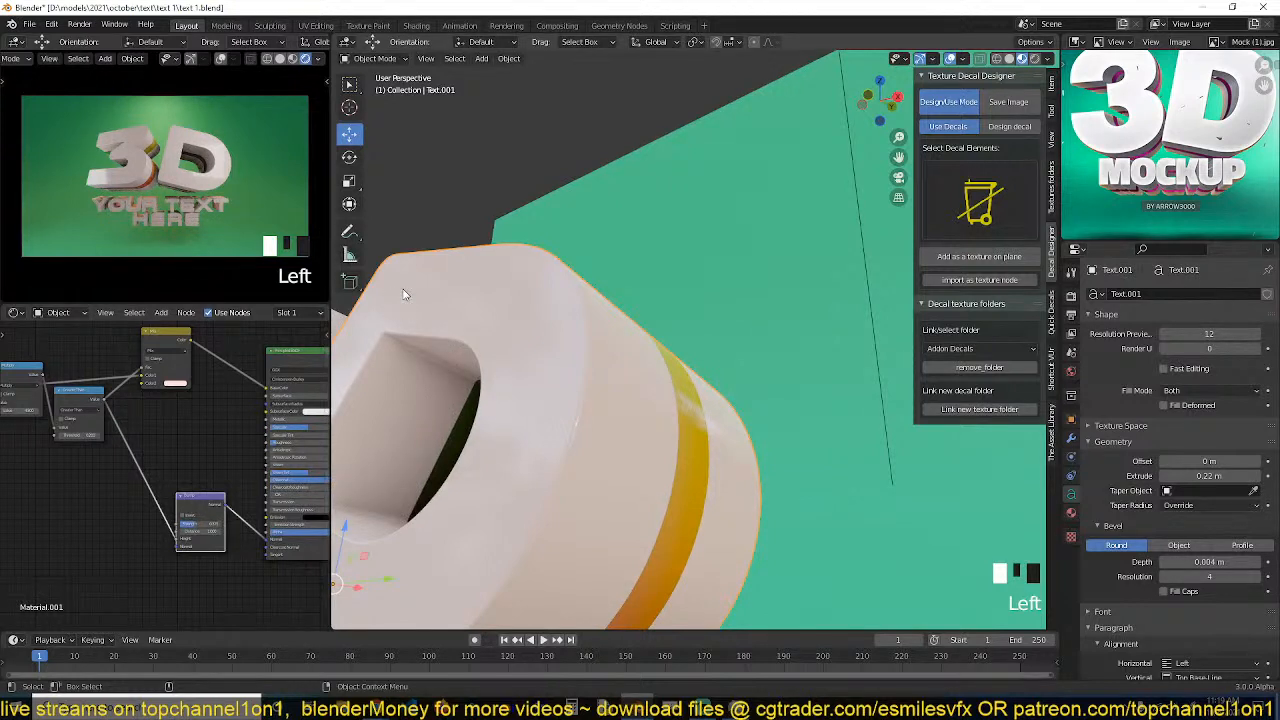
key(ctrl+s)
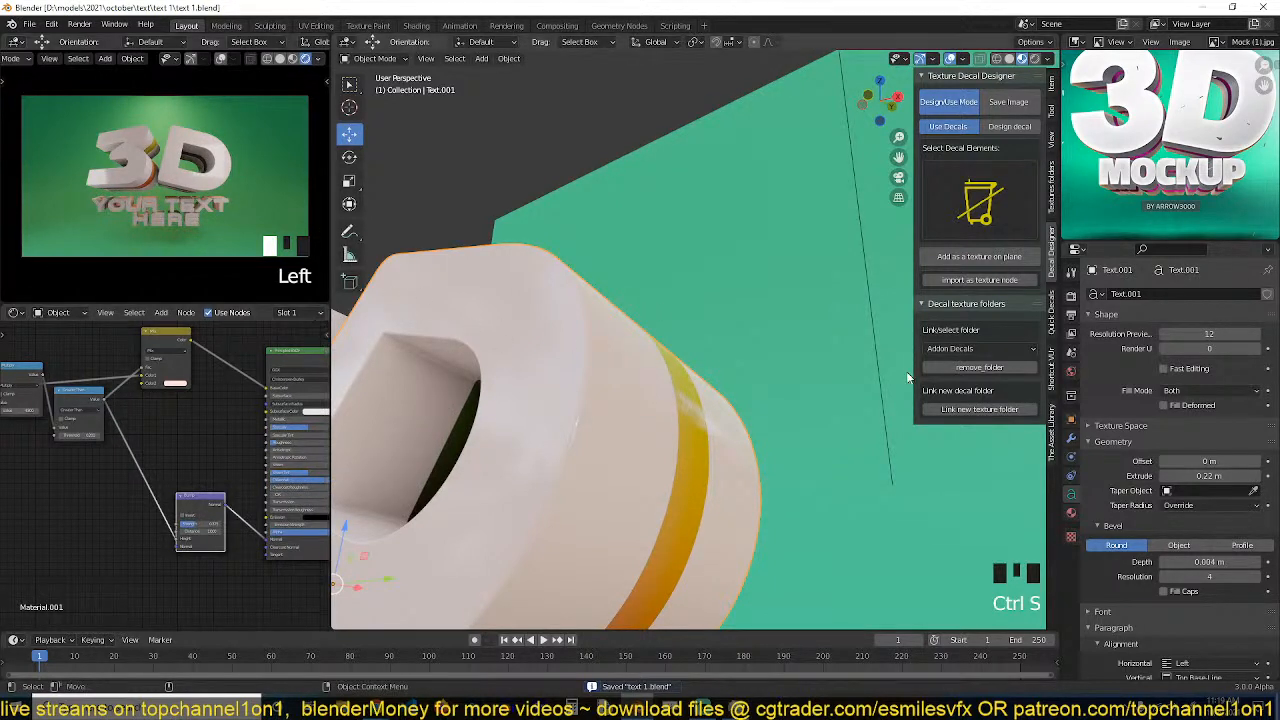
Switch the render engine to Cycles, limit the camera preview to a render region around the text, and save the file.
click(1071, 296)
click(1190, 295)
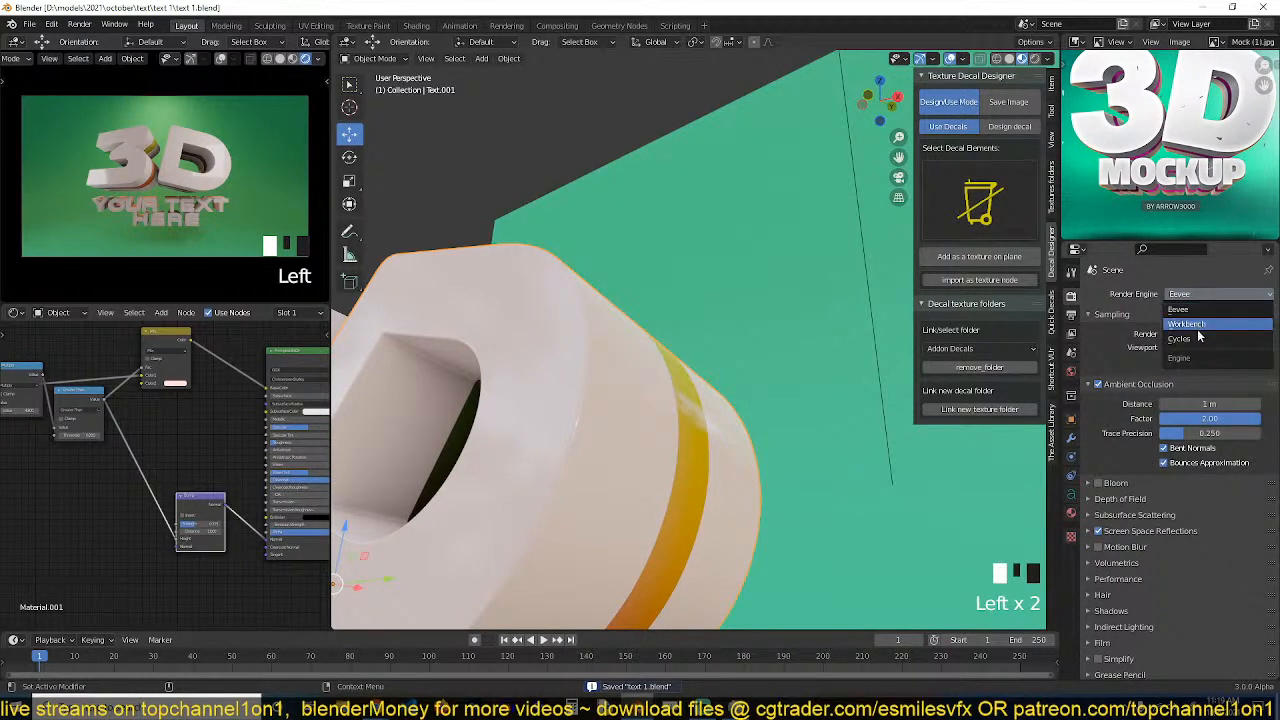
click(1180, 338)
key(ctrl+b)
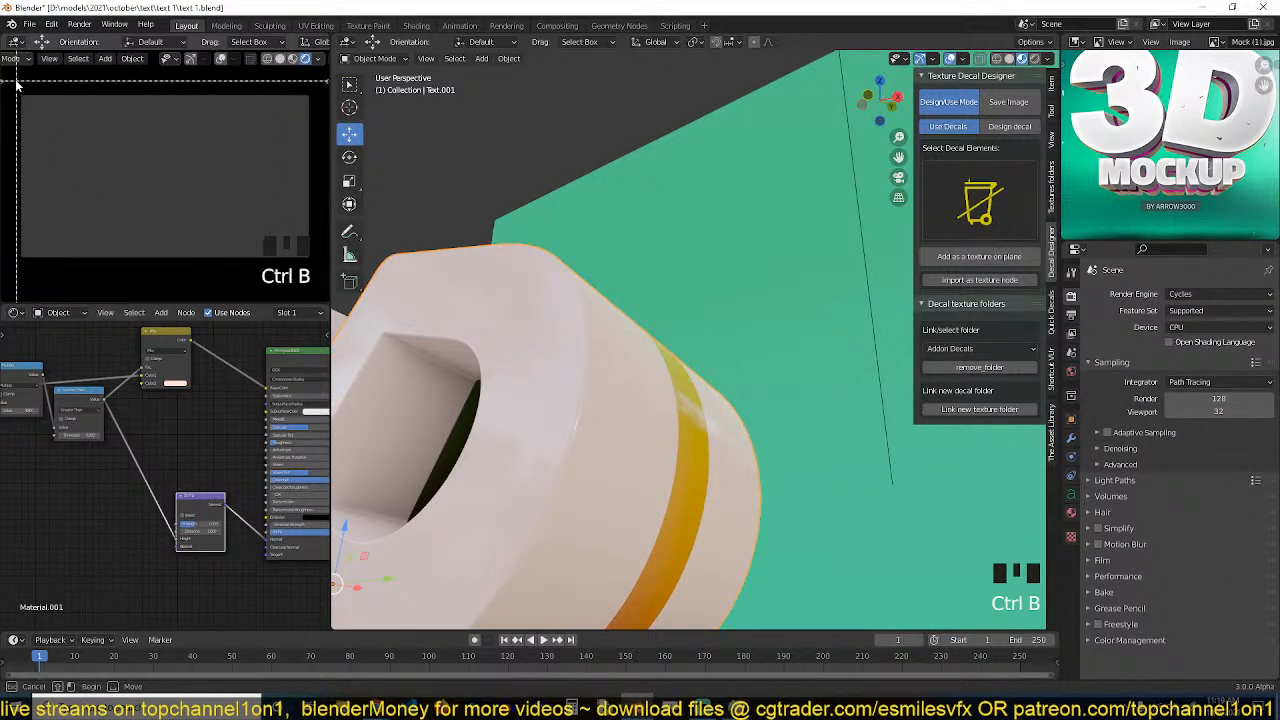
drag(16, 83, 229, 269)
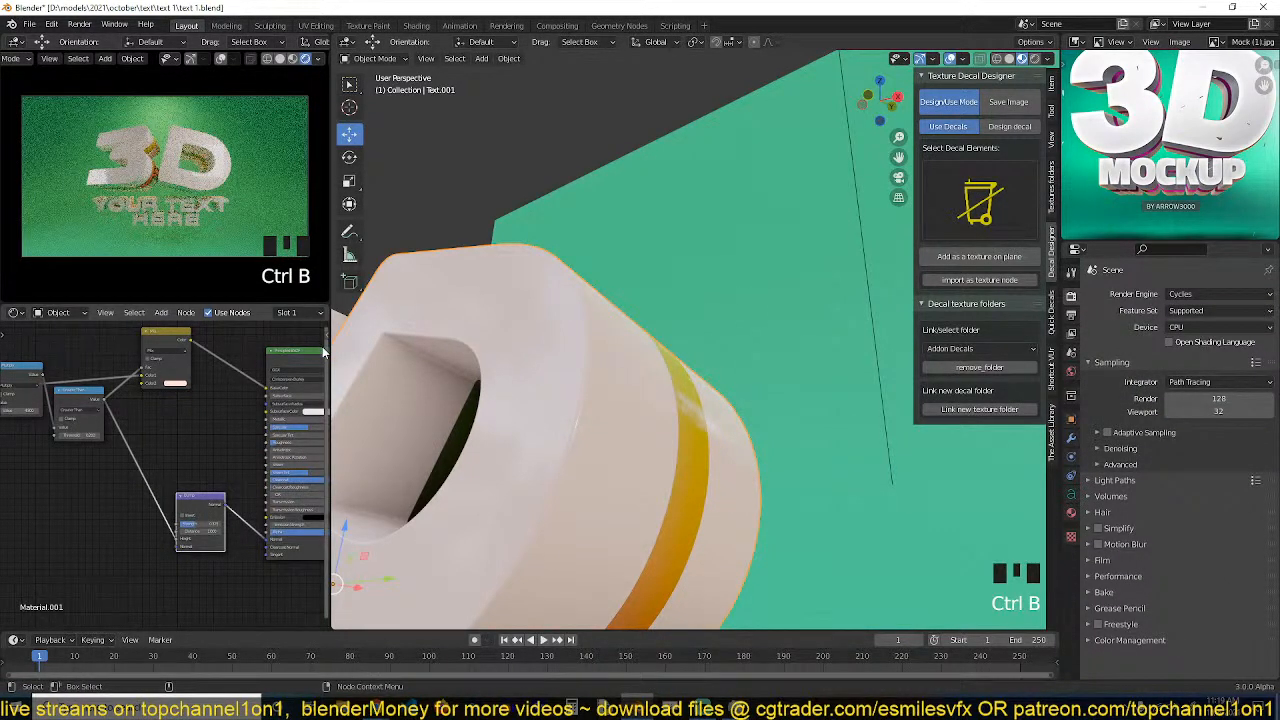
key(ctrl+s)
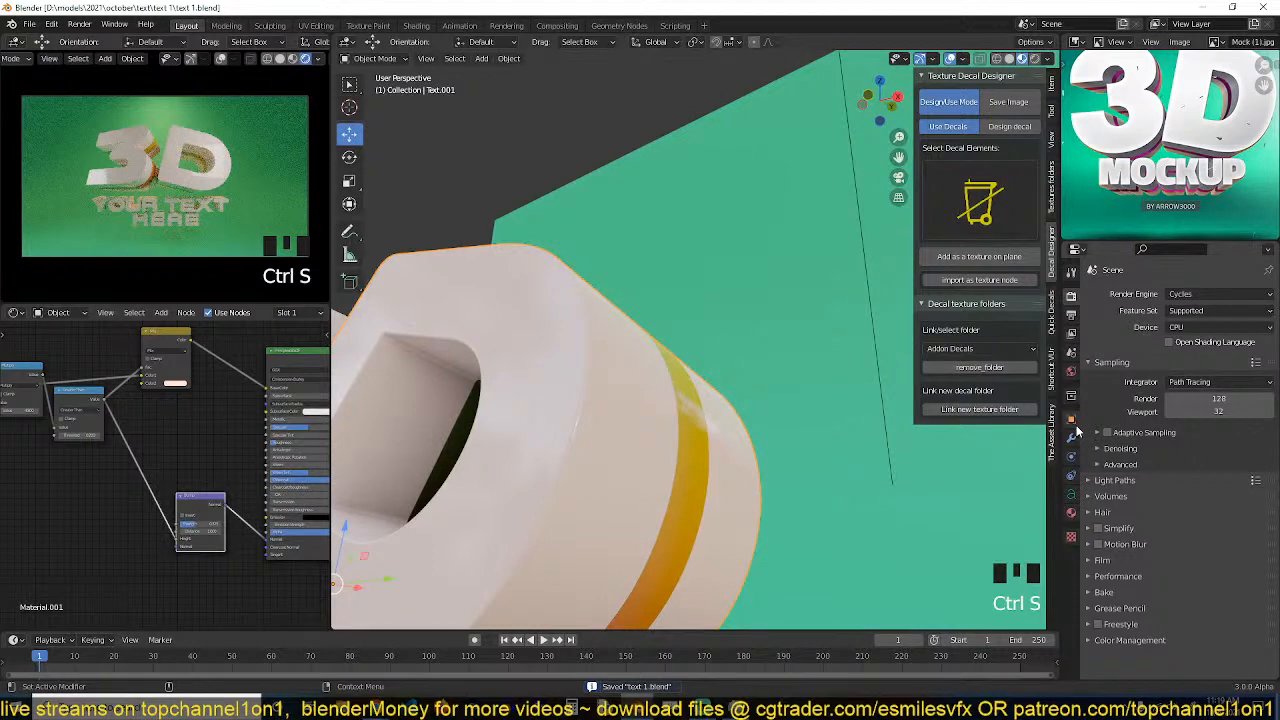
Set the world background strength to 0.2.
click(1071, 371)
click(1210, 391)
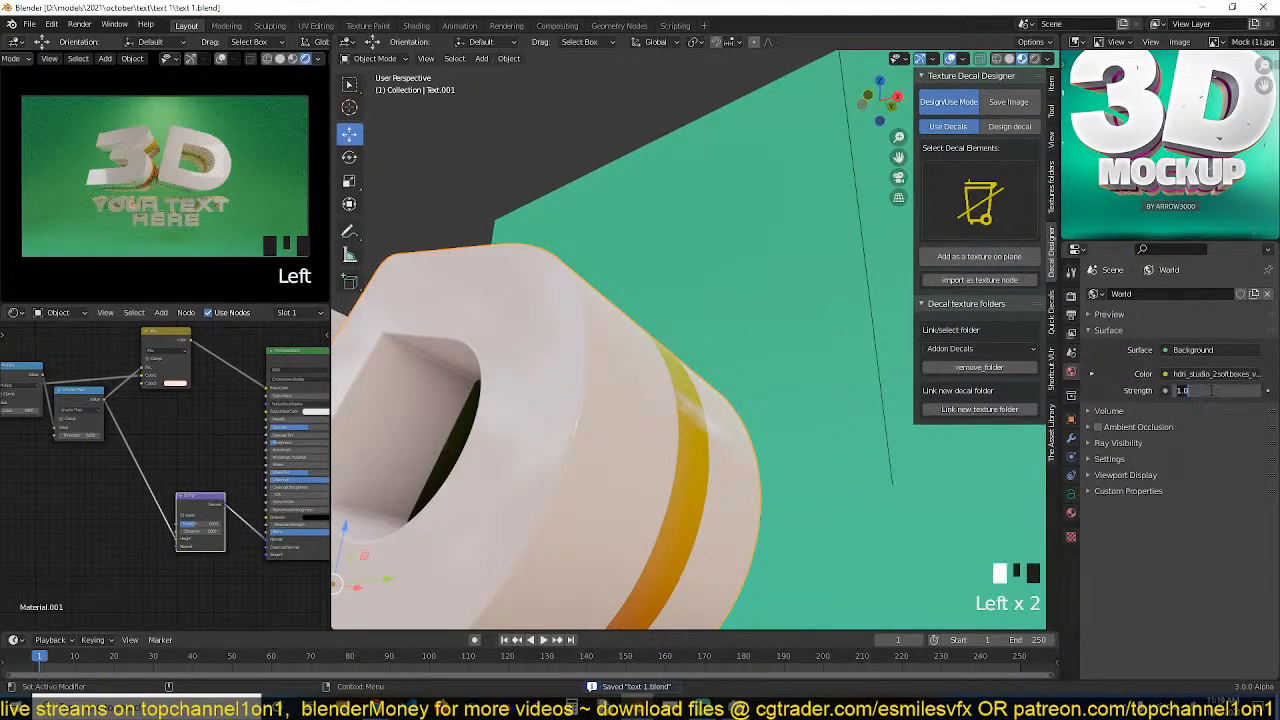
drag(1210, 390, 1110, 405)
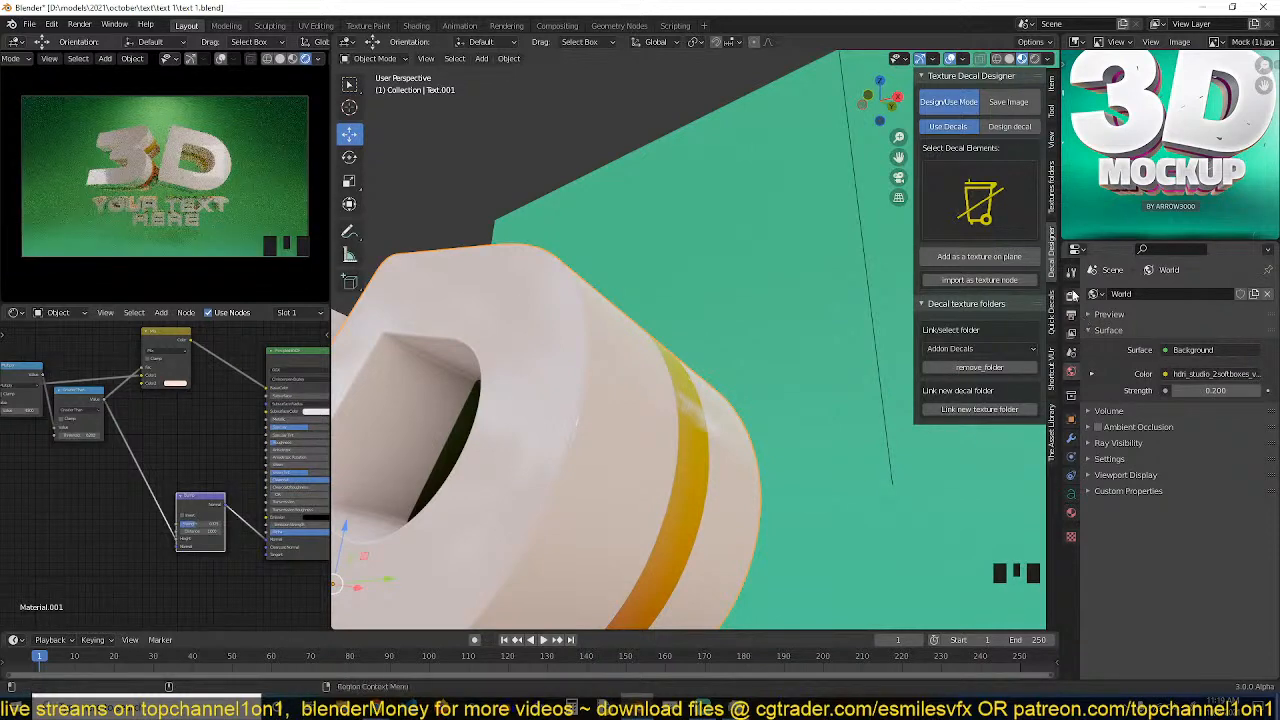
Set the Cycles device to GPU Compute and enable NLM render denoising and Automatic viewport denoising.
click(1072, 296)
click(1208, 328)
click(1192, 358)
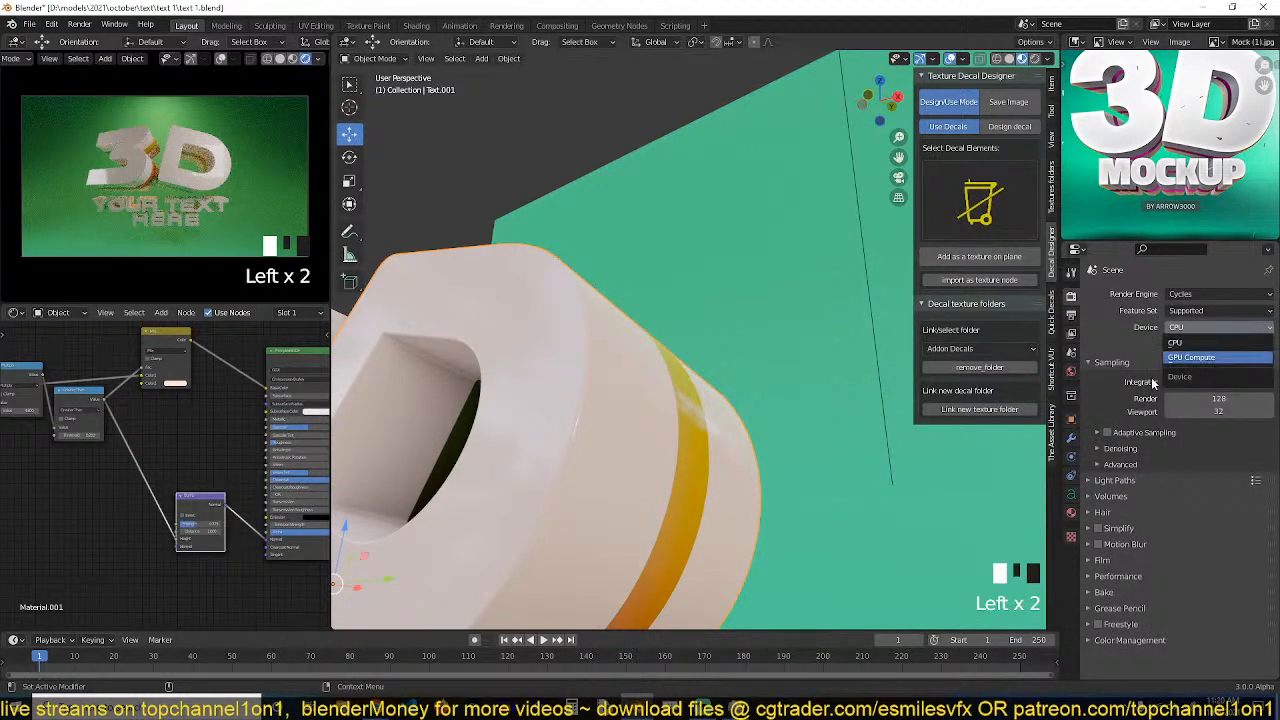
click(1118, 433)
click(1121, 417)
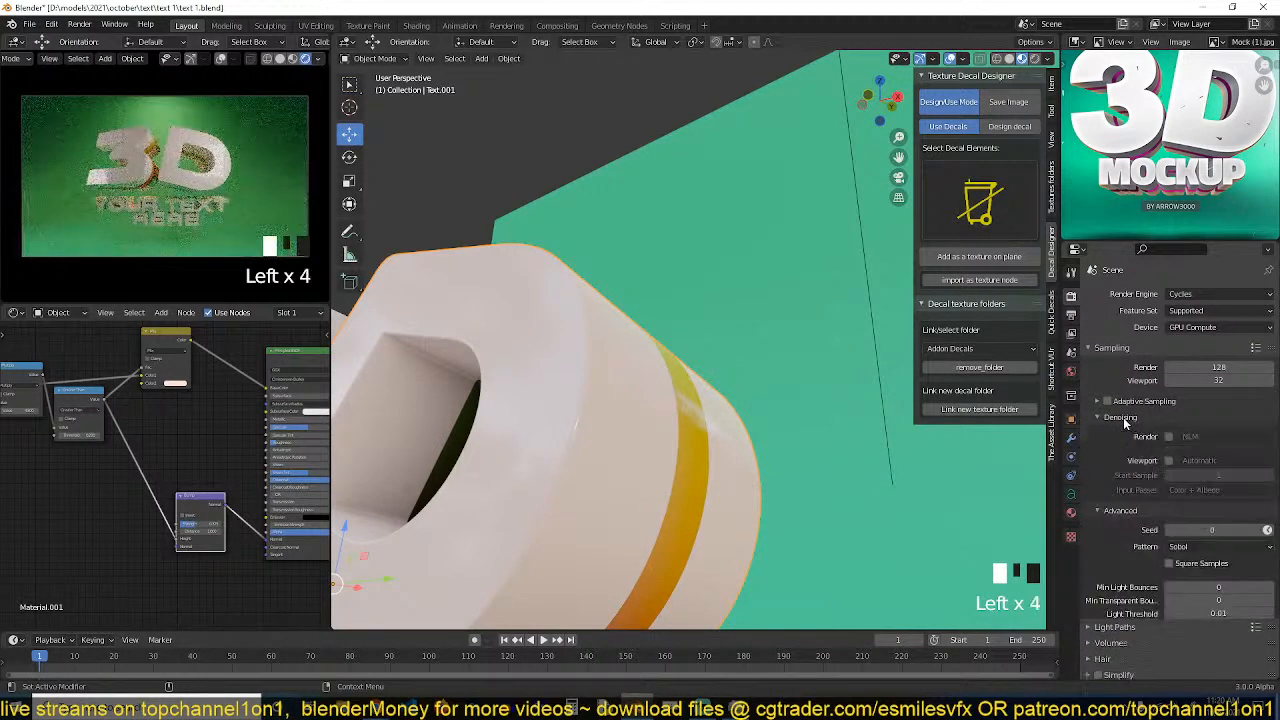
click(1170, 460)
click(1170, 460)
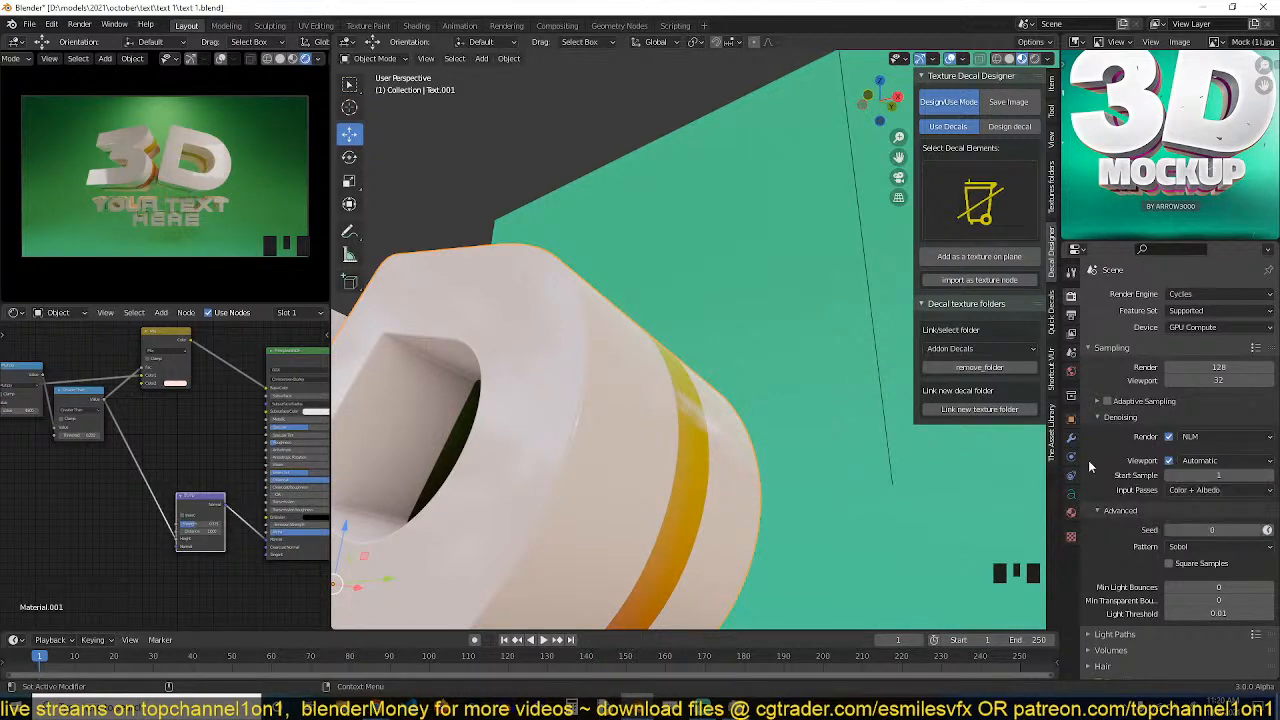
Duplicate the Mix node in the letter D's material and insert the copy between the original and the Principled BSDF.
click(786, 360)
scroll(757, 367, down, 3)
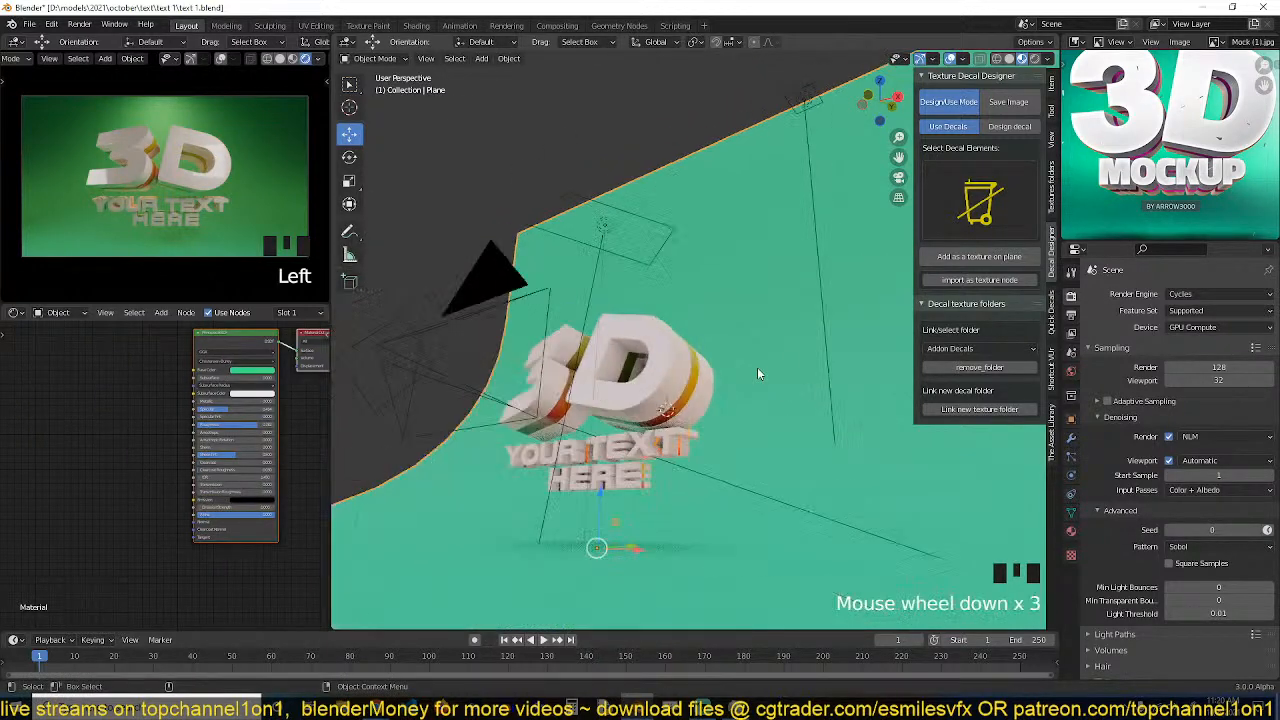
click(757, 367)
click(684, 392)
middle_drag(196, 480, 187, 413)
scroll(105, 405, up, 4)
click(202, 388)
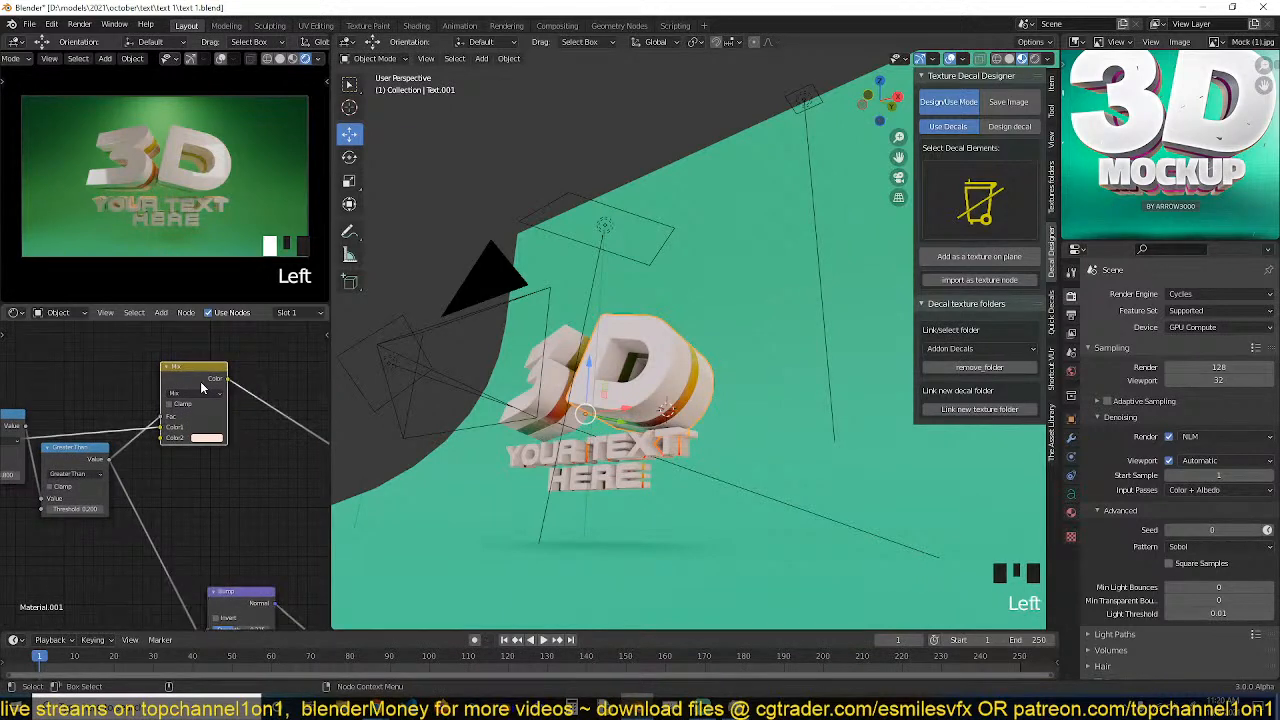
key(shift+d)
click(283, 400)
middle_drag(250, 426, 124, 444)
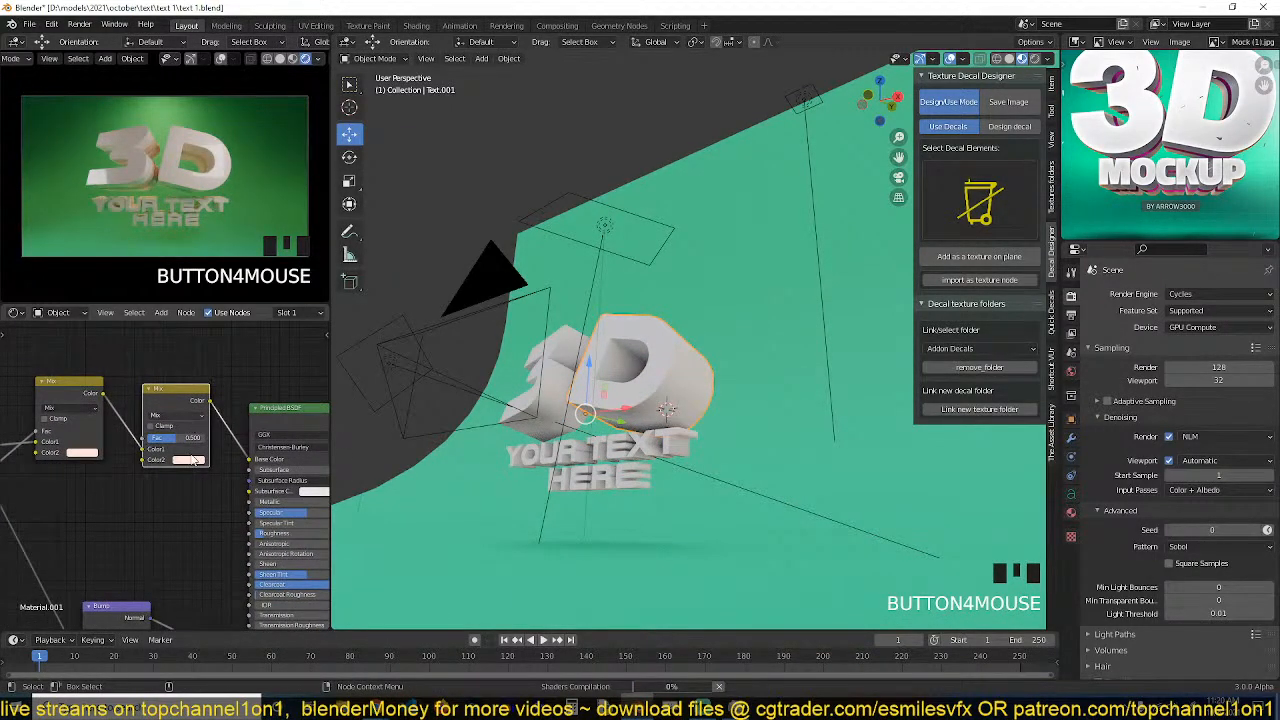
Link the Greater Than value to the duplicated Mix node's Fac and set that node's blend mode to Color.
scroll(138, 452, down, 6)
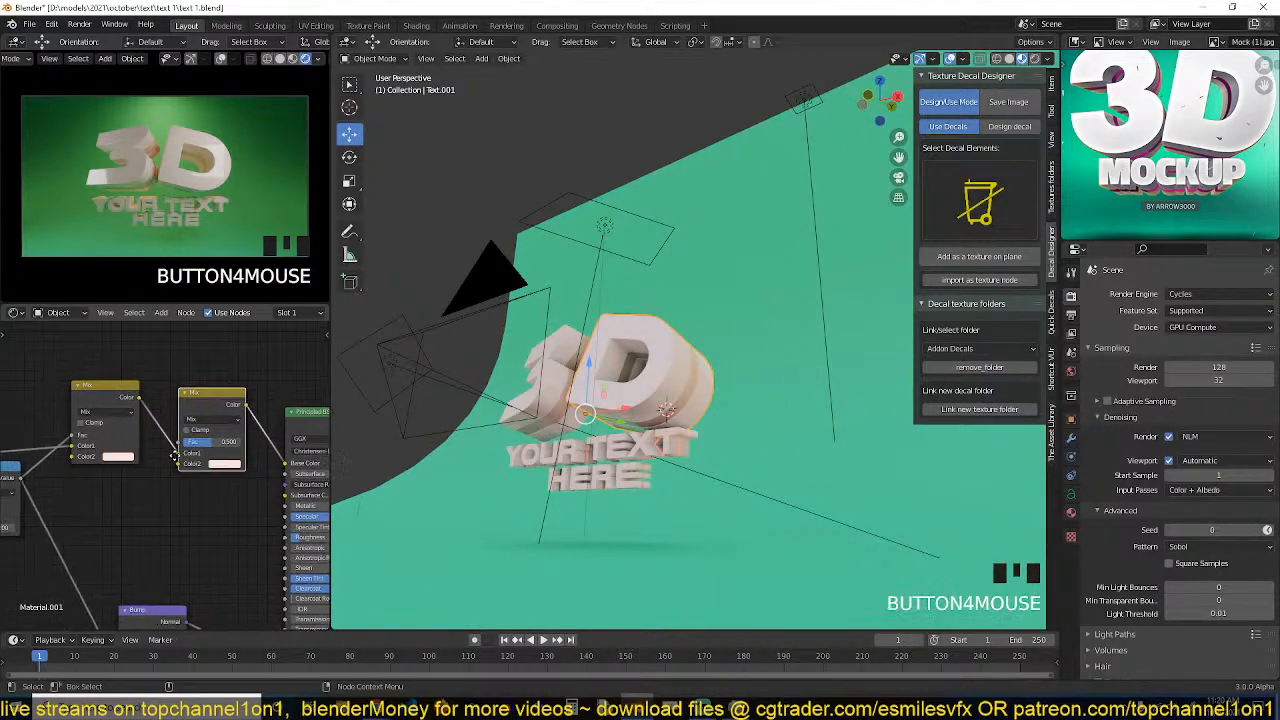
middle_drag(198, 459, 118, 471)
drag(118, 475, 219, 454)
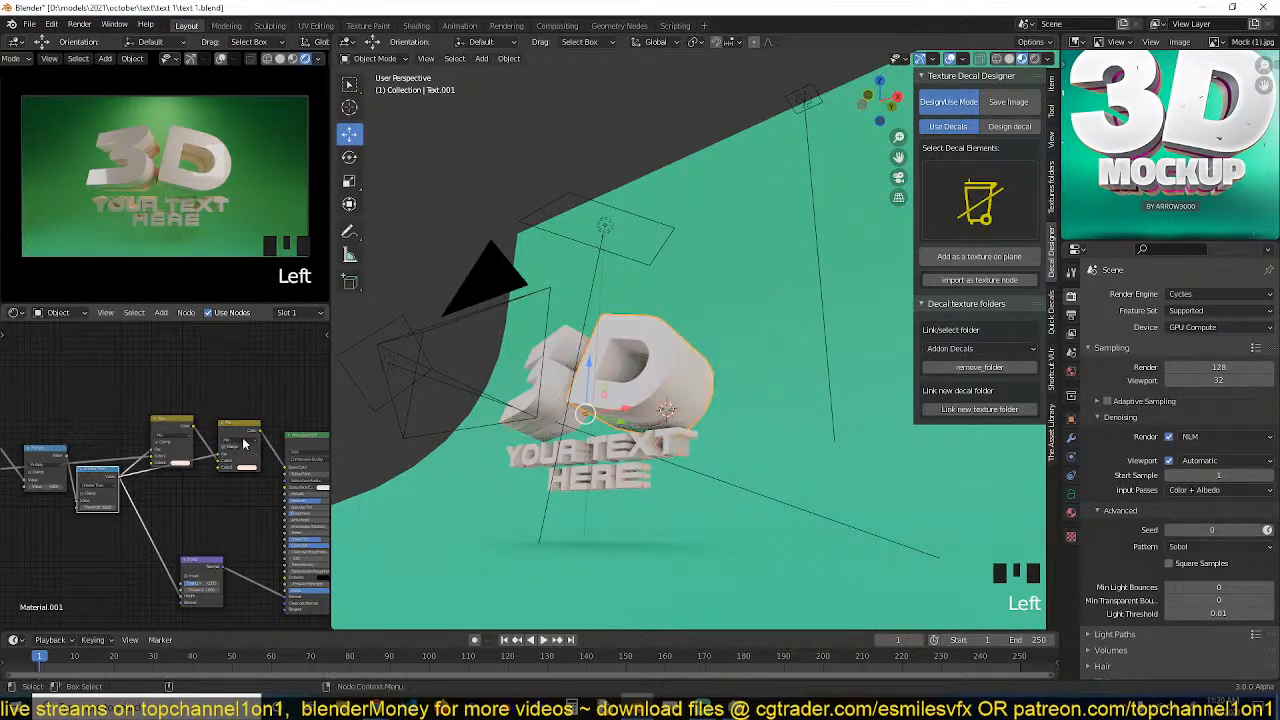
click(247, 444)
click(239, 440)
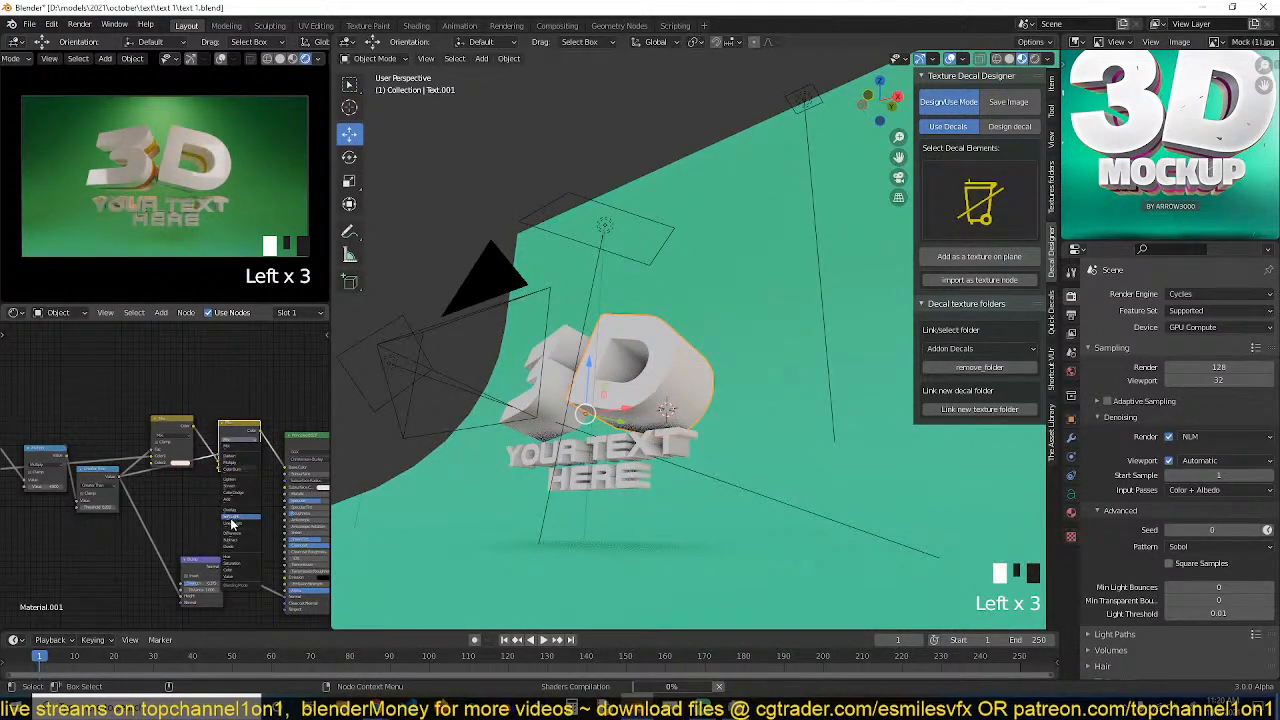
click(232, 577)
Give the Color blend node a pinkish-red Color2, and move the first Mix node's link from Color1 to Color2.
scroll(175, 560, up, 3)
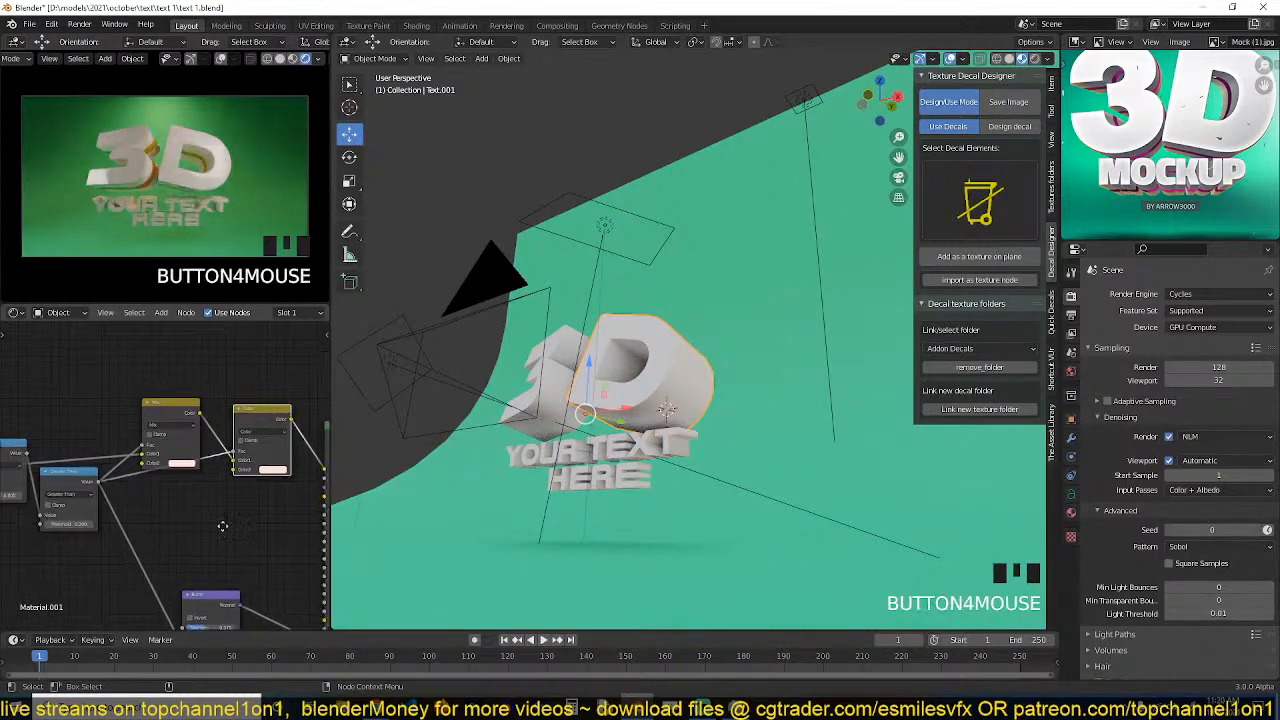
scroll(172, 558, up, 2)
click(210, 523)
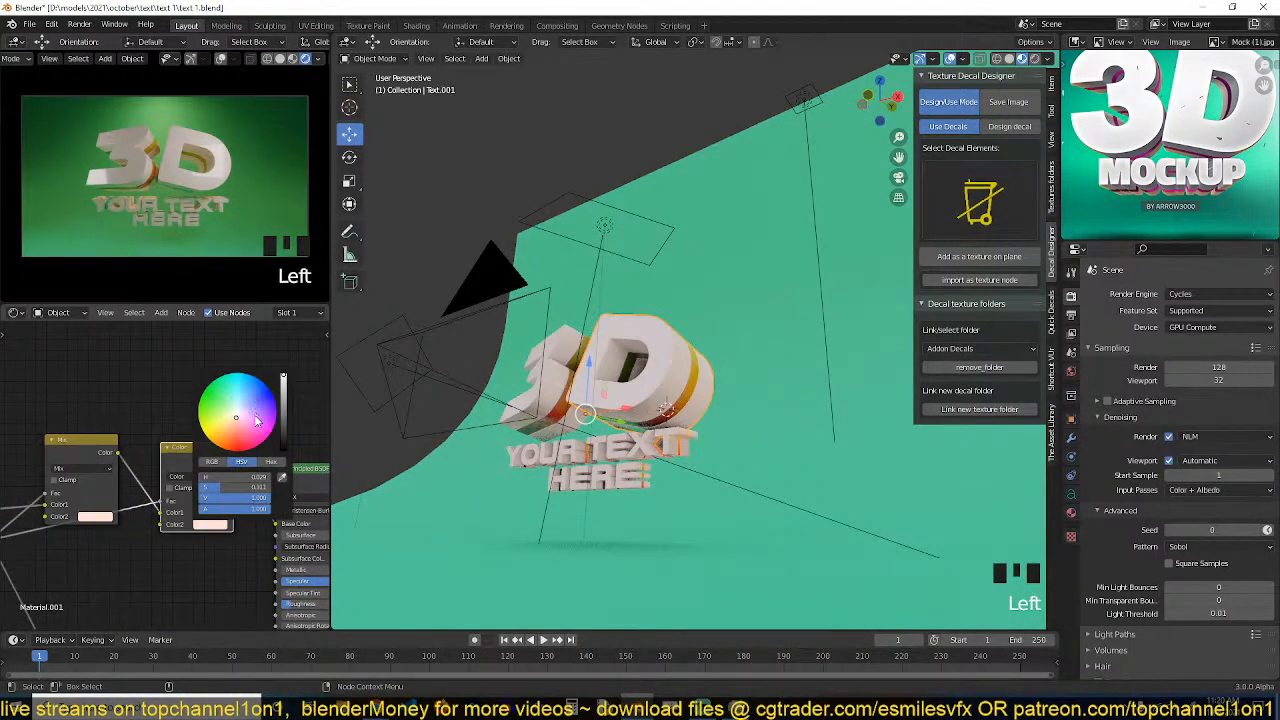
drag(255, 412, 245, 436)
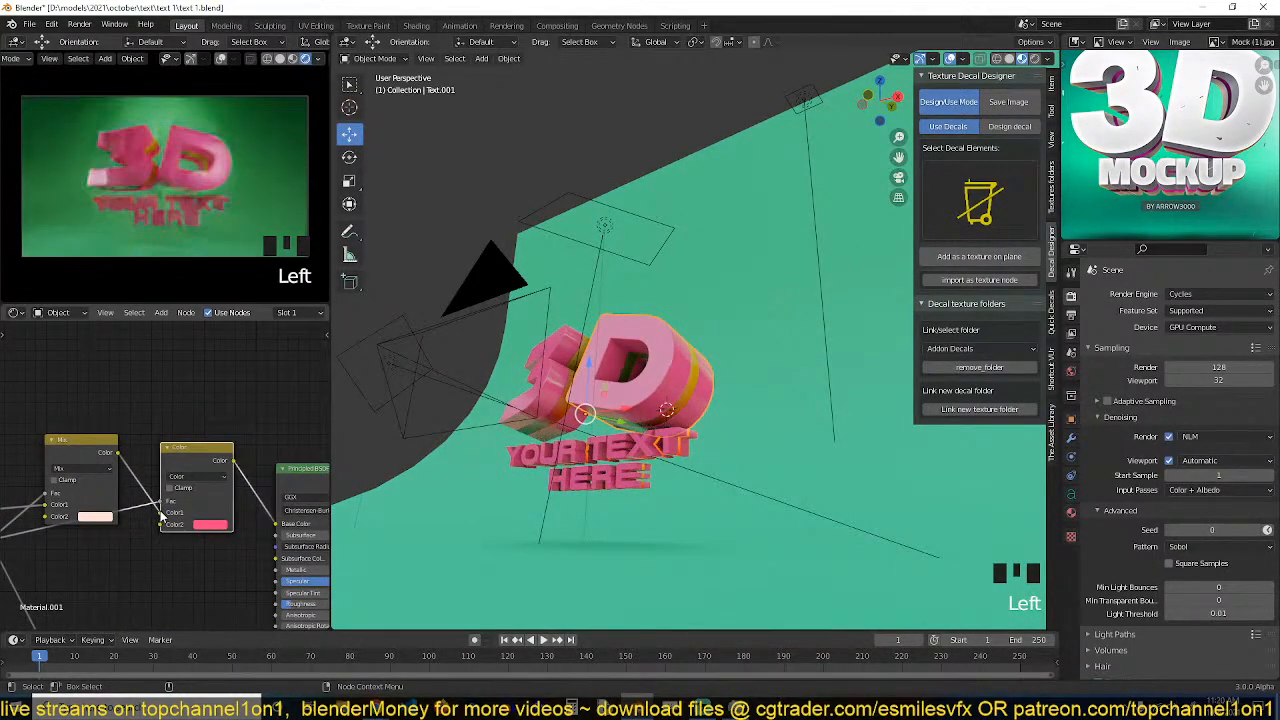
drag(160, 513, 161, 525)
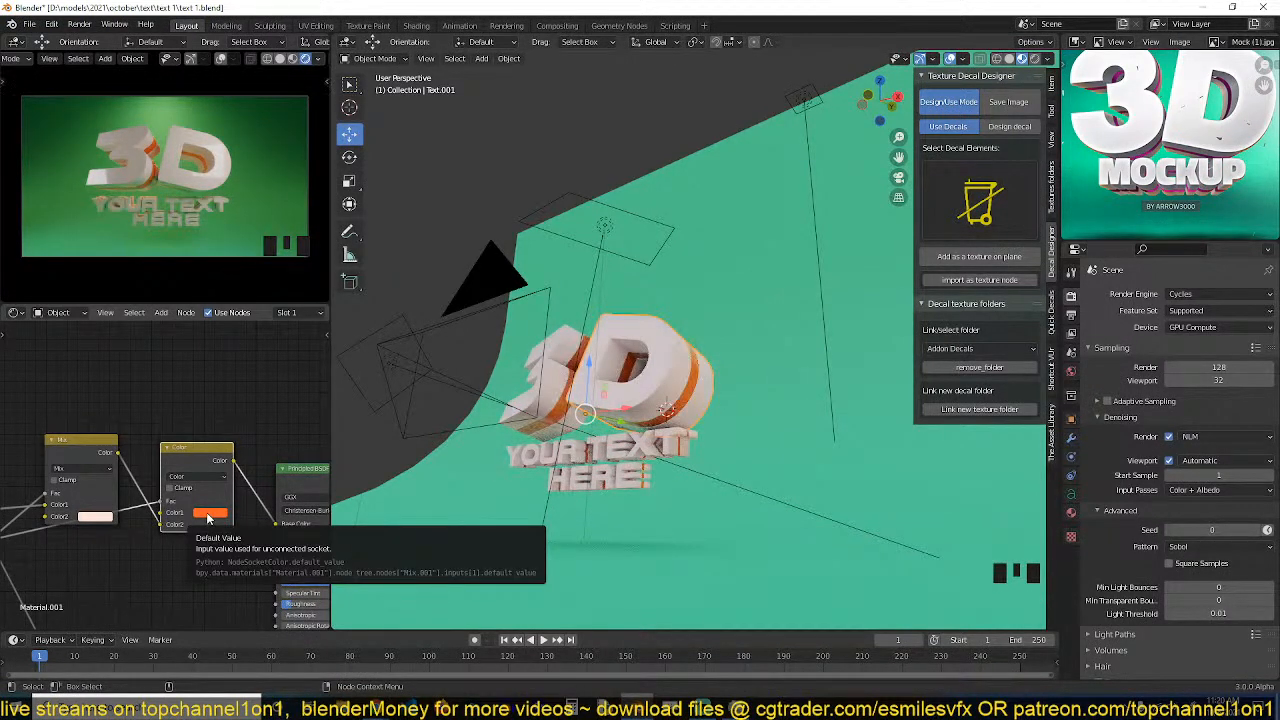
Set the Color blend node's Color1 to bright red to recolour the depth band.
click(209, 515)
mouse_move(228, 432)
mouse_down()
mouse_move(221, 424)
mouse_move(238, 434)
mouse_up()
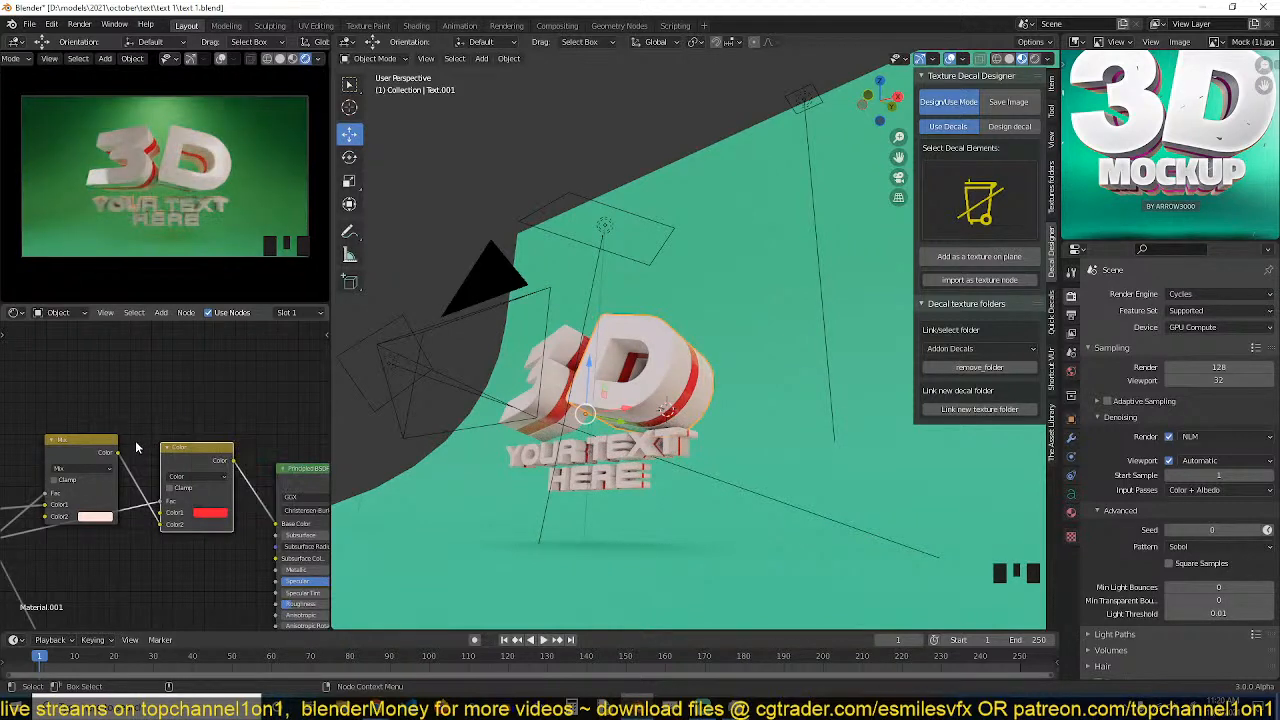
click(137, 448)
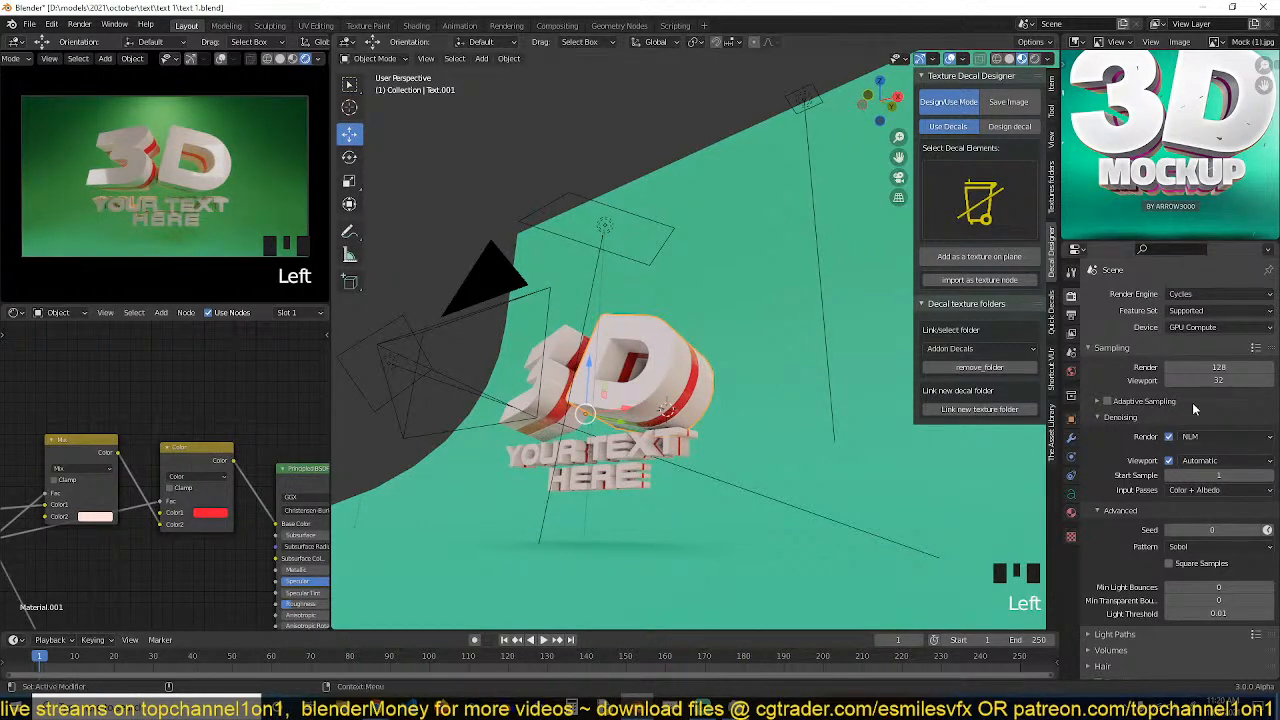
Change the backdrop plane's Principled BSDF base color to light blue.
click(780, 347)
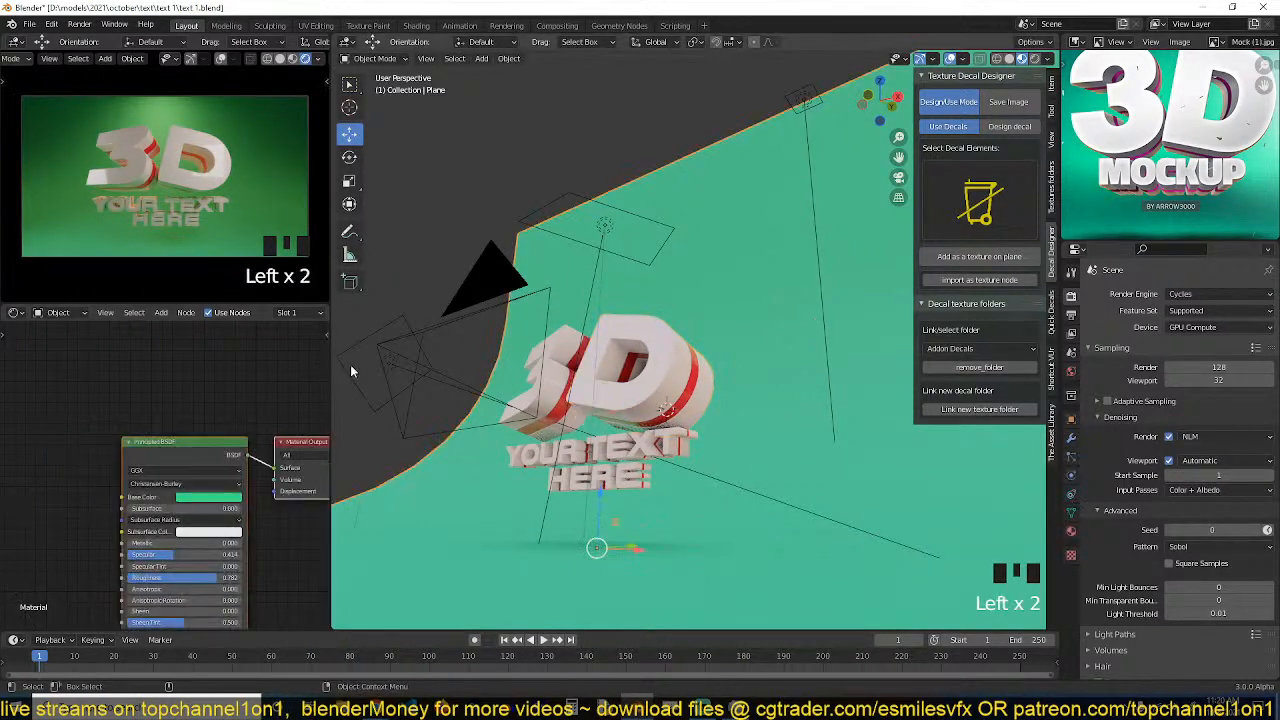
click(228, 497)
drag(226, 392, 223, 366)
Examine the recoloured scene from several angles and compare it with the whole reference image.
key(grave)
middle_drag(558, 356, 657, 408)
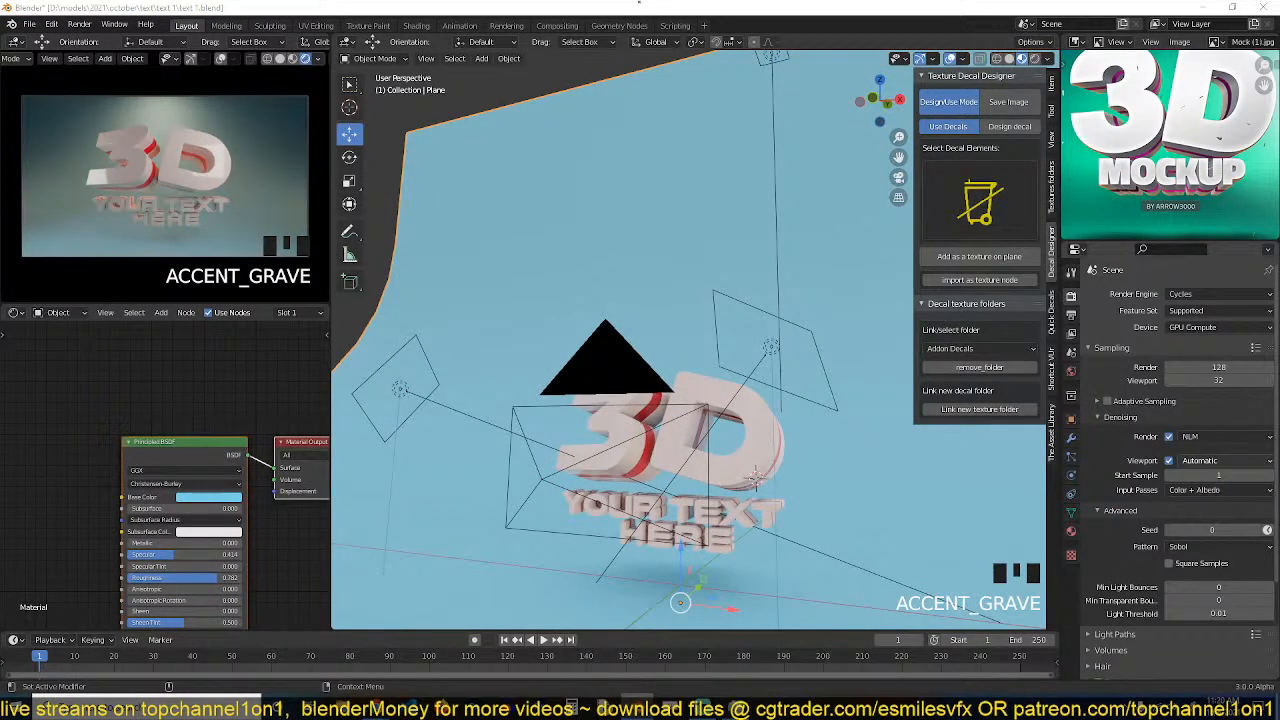
click(546, 321)
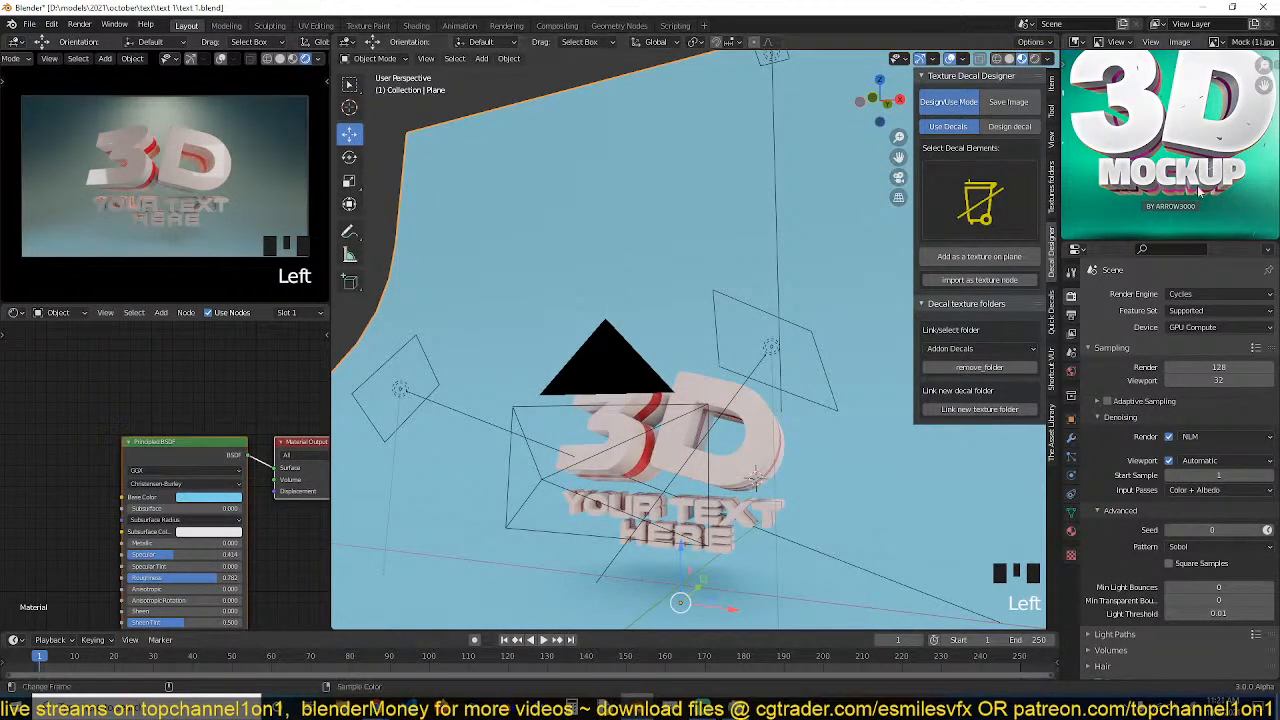
scroll(1200, 190, down, 5)
key(grave)
scroll(601, 417, down, 3)
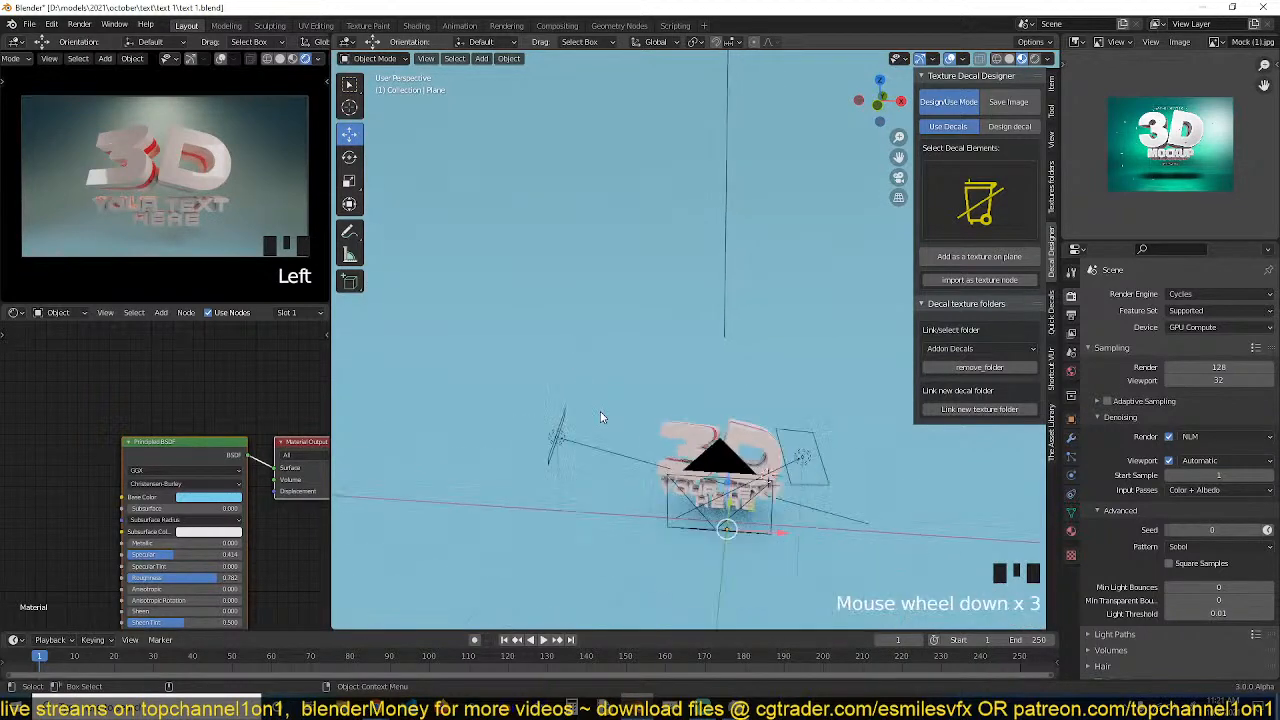
scroll(601, 410, up, 2)
key(grave)
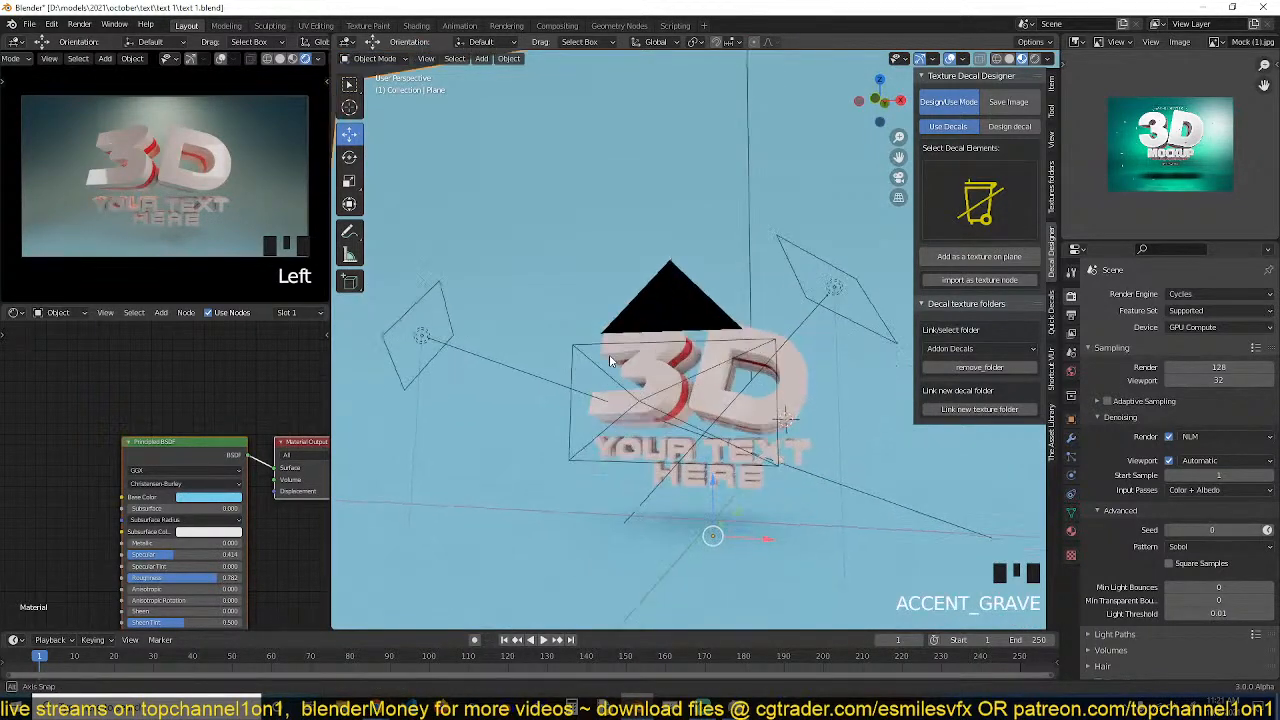
scroll(607, 343, up, 1)
key(grave)
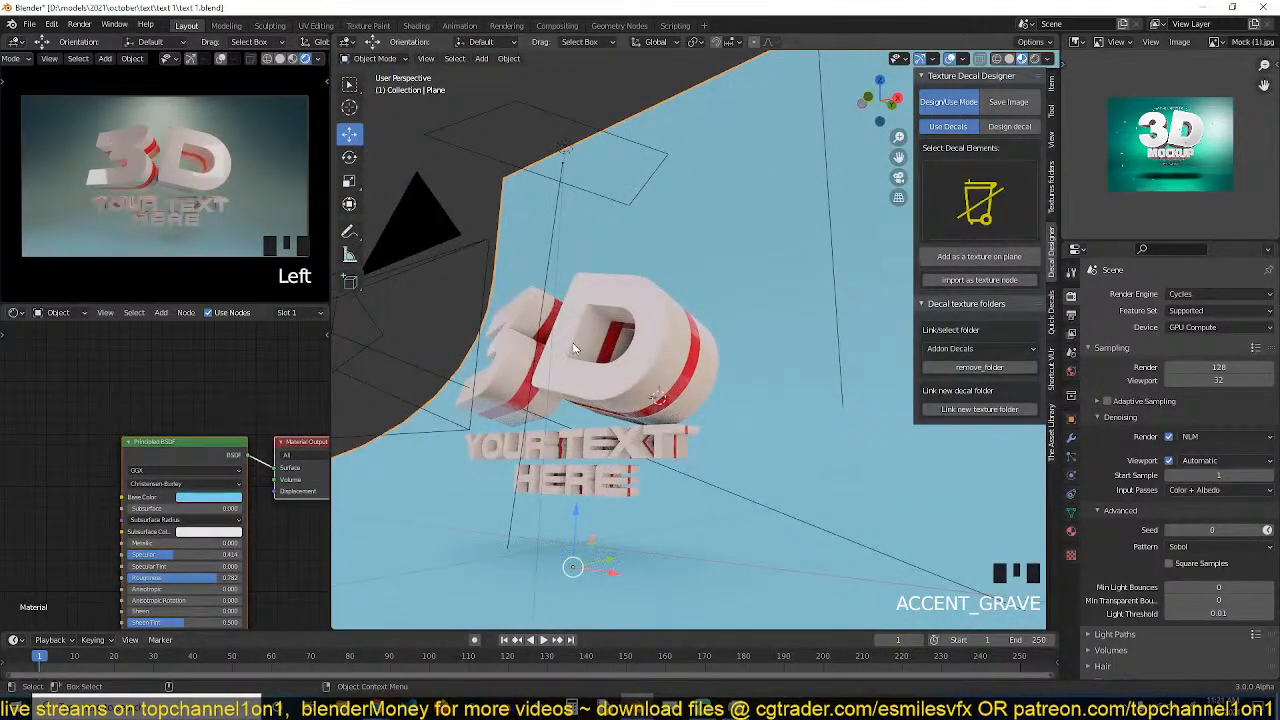
Show the camera view in Material Preview shading, save the file, and switch the render engine back to Eevee.
click(293, 58)
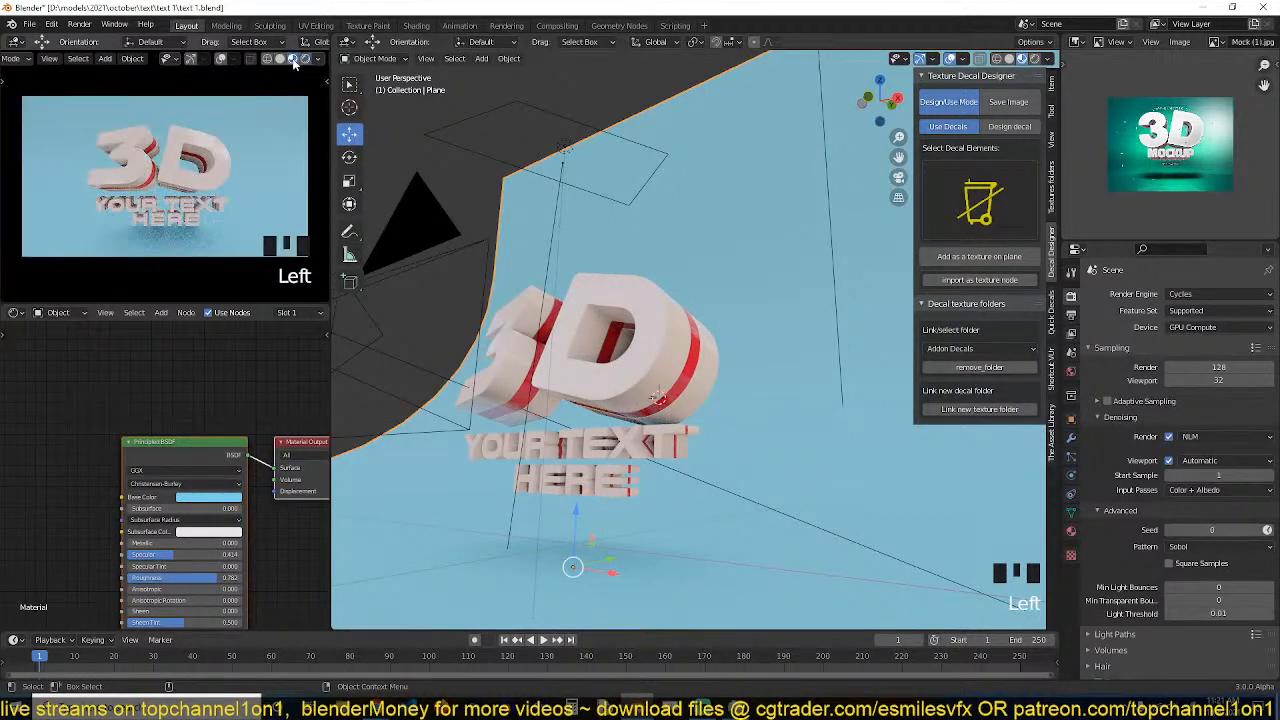
key(ctrl+s)
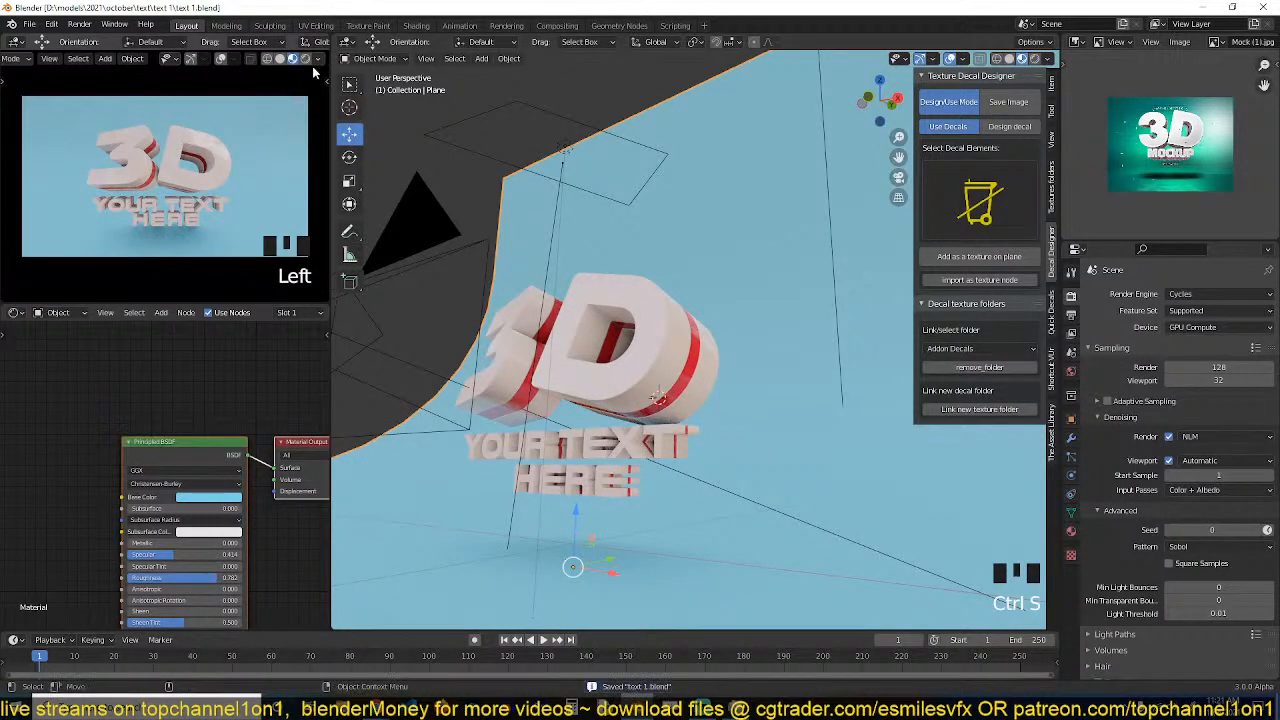
click(1190, 294)
click(1182, 310)
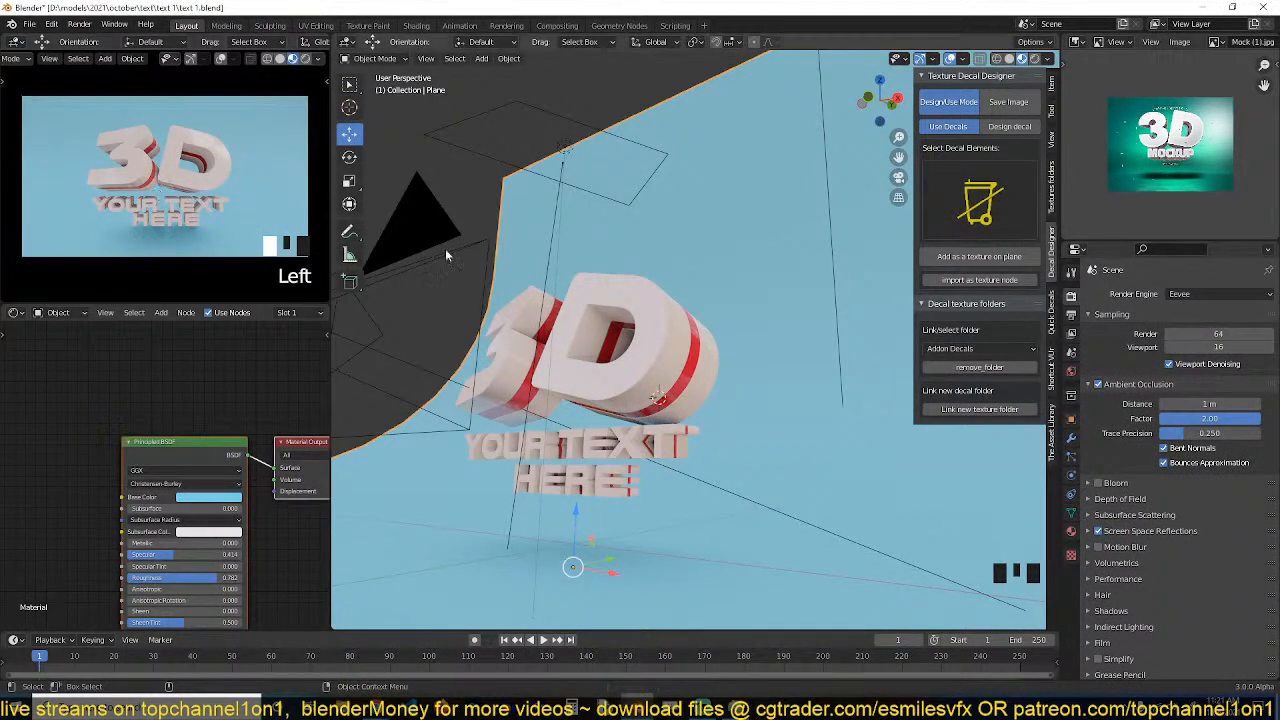
Frame the text in the front orthographic view and enlarge the timeline area.
key(KP_1)
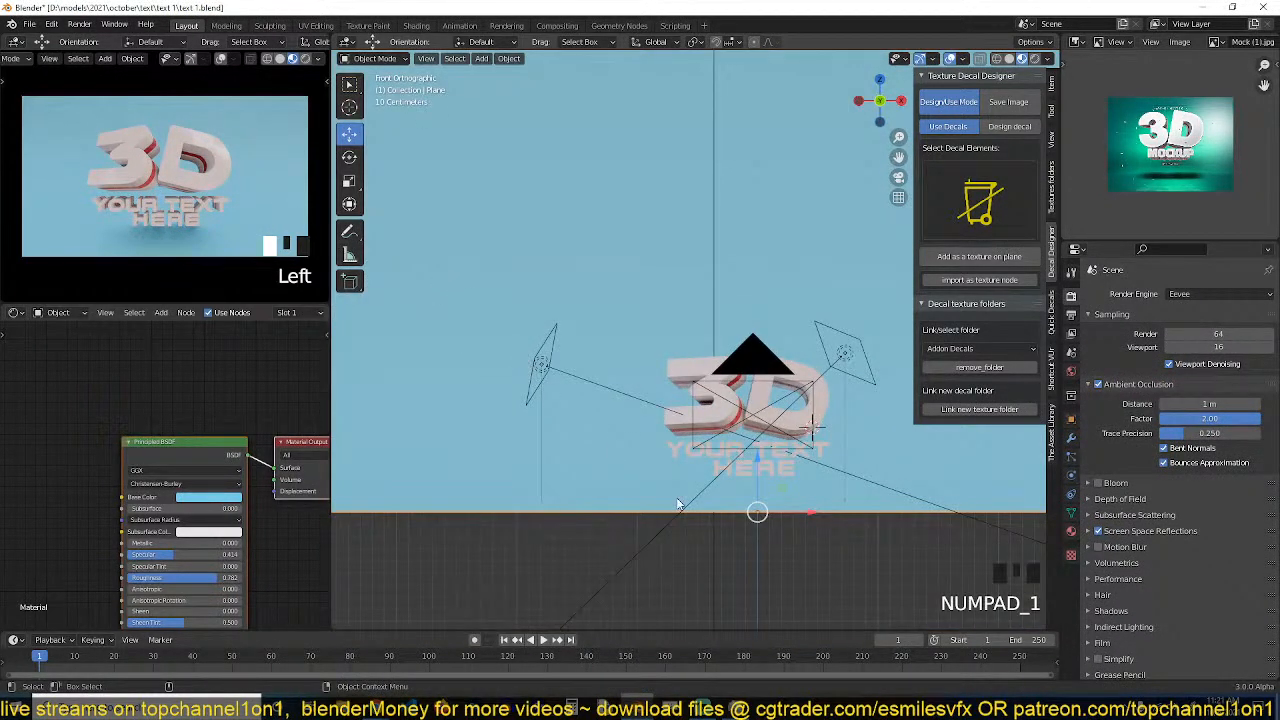
shift+middle_drag(704, 482, 668, 256)
scroll(680, 262, up, 3)
shift+middle_drag(703, 264, 692, 336)
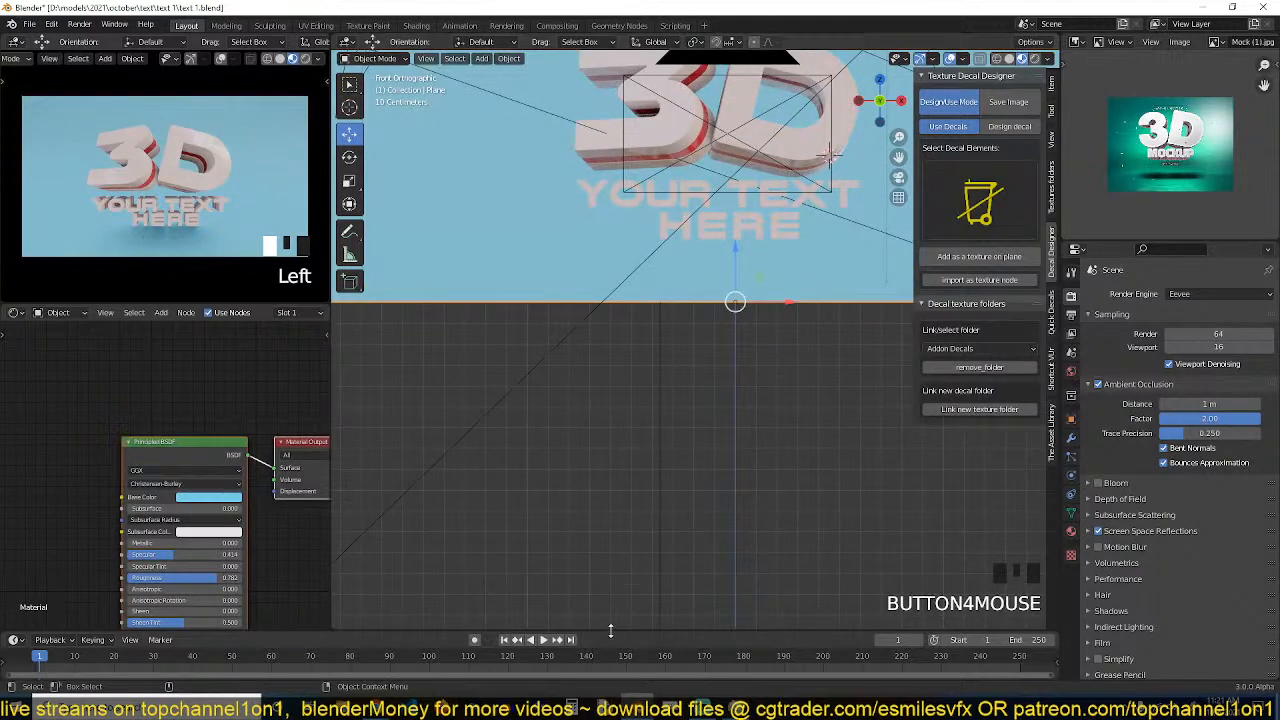
drag(611, 631, 629, 551)
shift+middle_drag(730, 196, 689, 327)
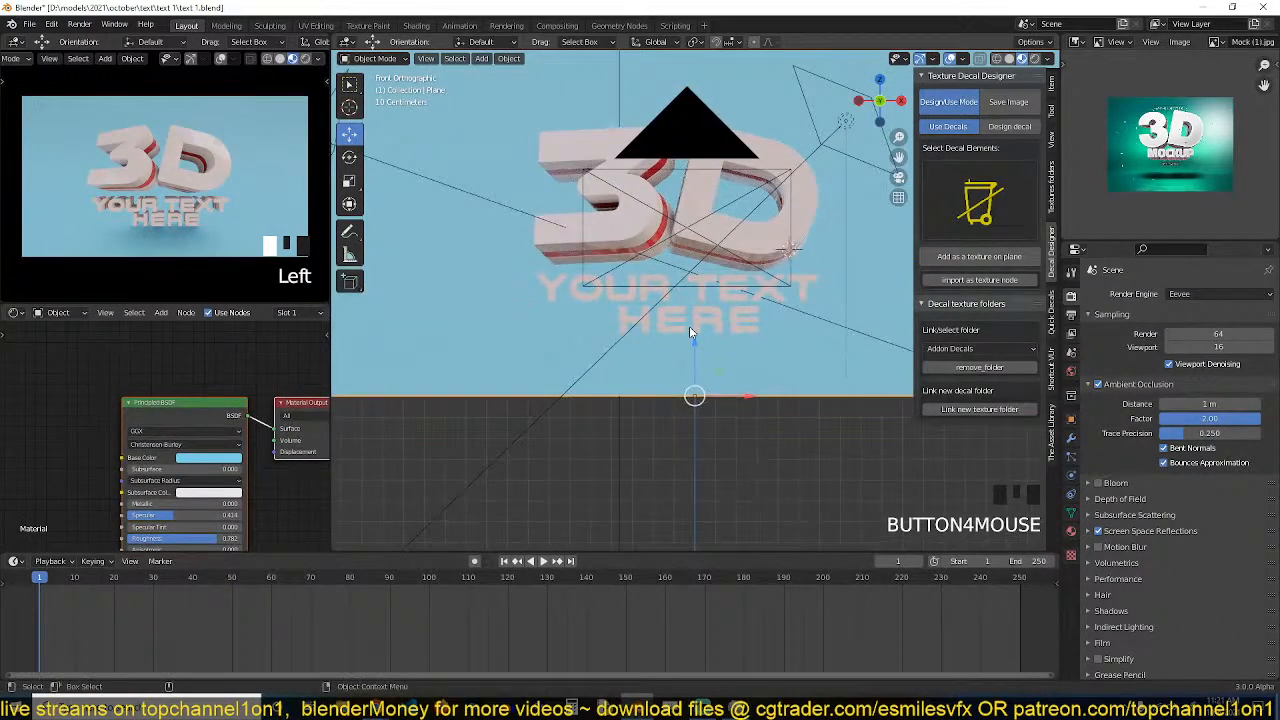
Select the letter 3 and enable auto keying for the animation.
click(638, 240)
click(638, 240)
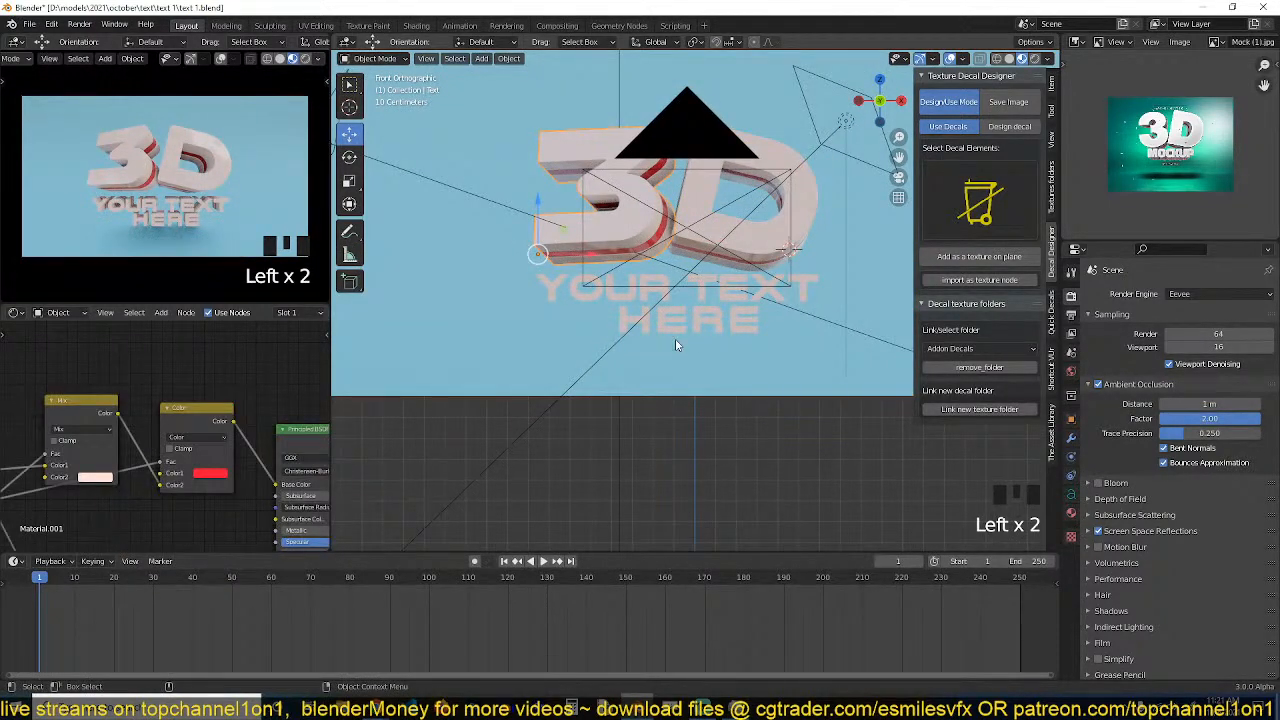
click(472, 561)
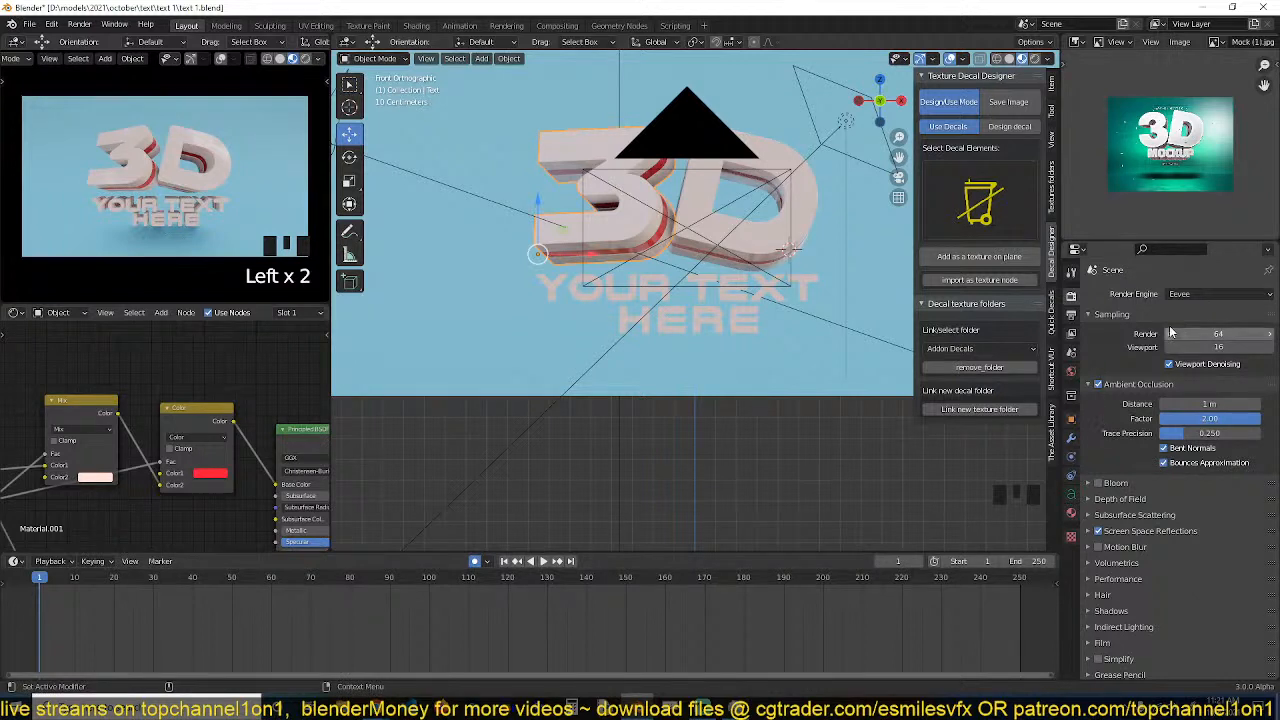
Set the scene's output frame rate to 60 fps.
click(1071, 334)
click(1071, 315)
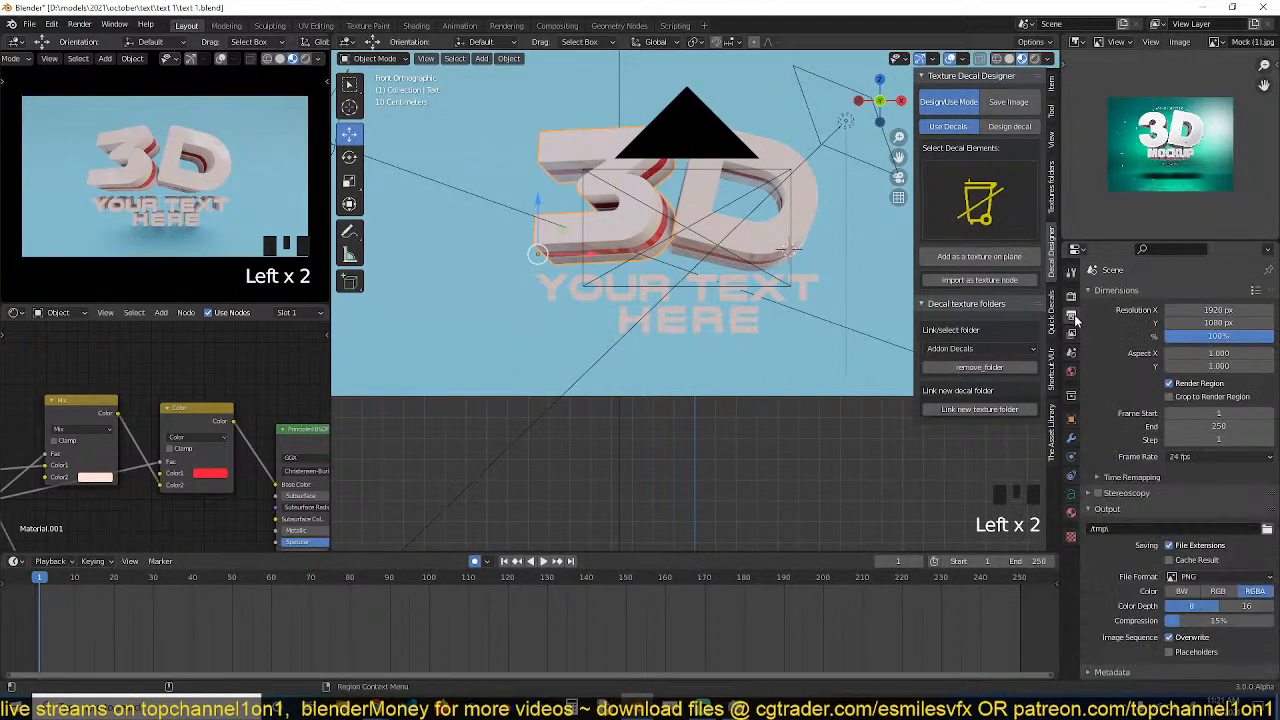
click(1190, 457)
click(1188, 564)
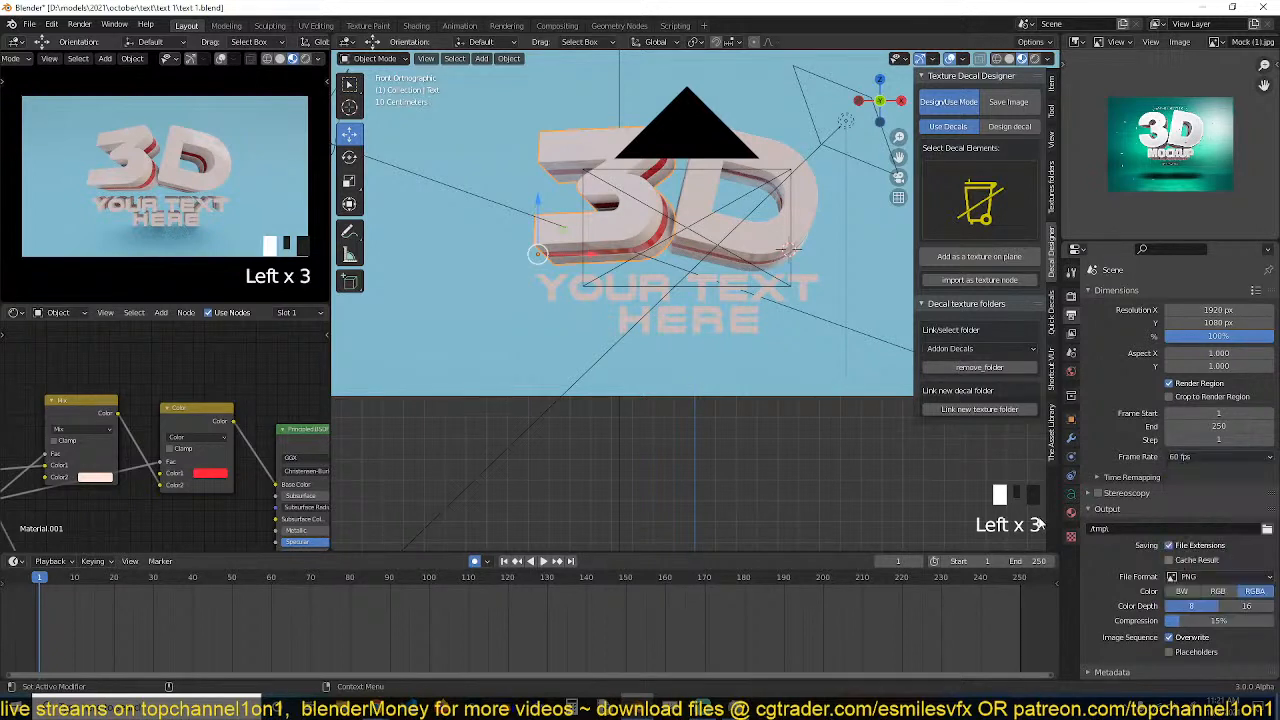
Select both the 3 and the D and insert Location, Rotation and Scale keyframes at frame 60.
shift+click(705, 192)
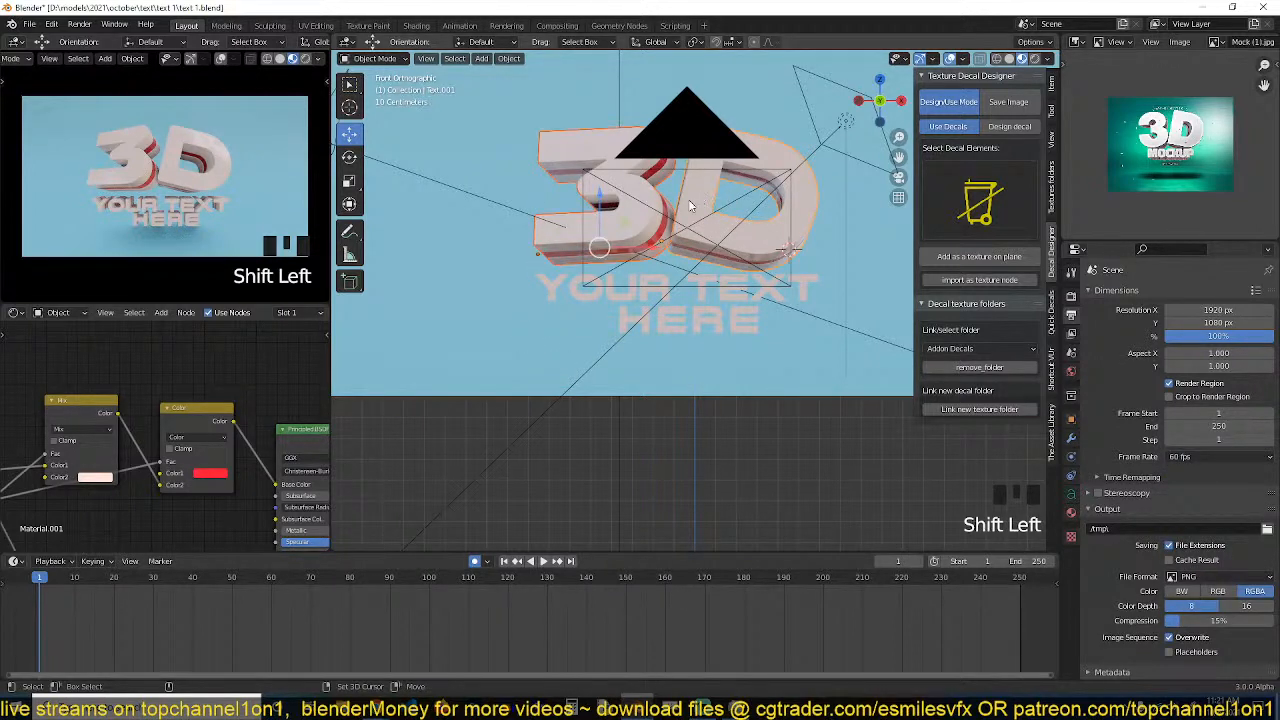
shift+right_click(271, 600)
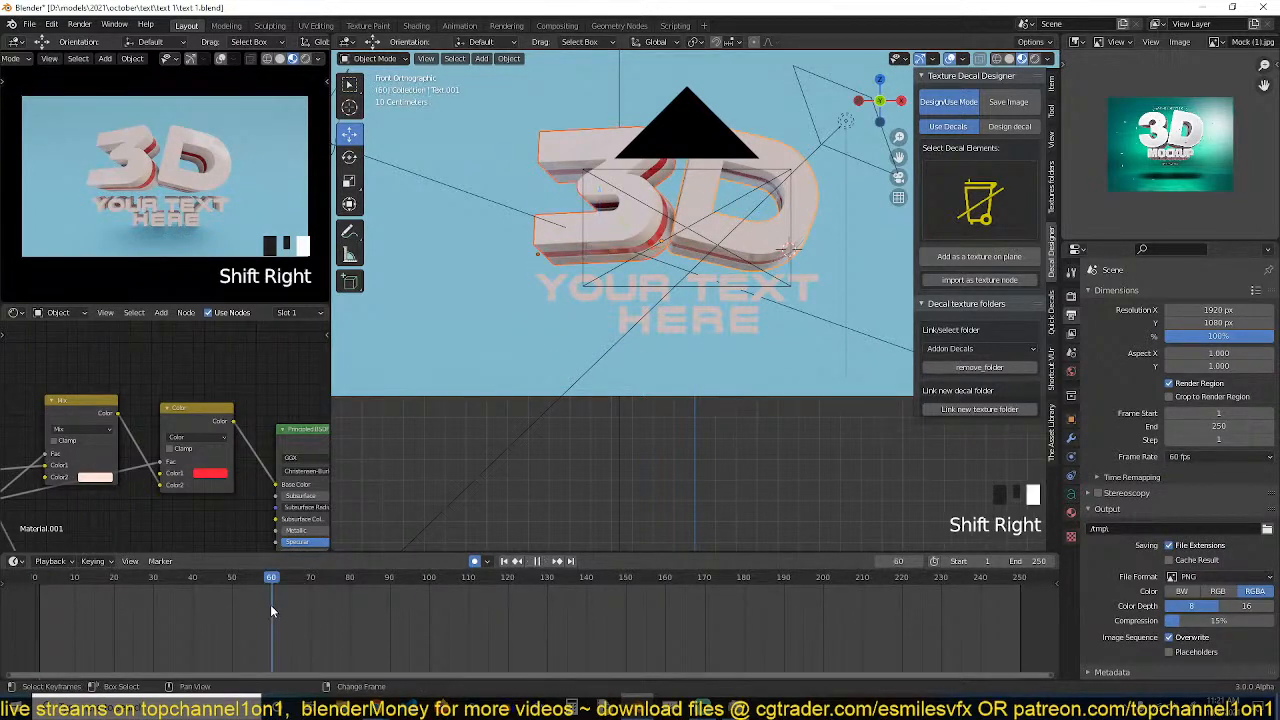
key(i)
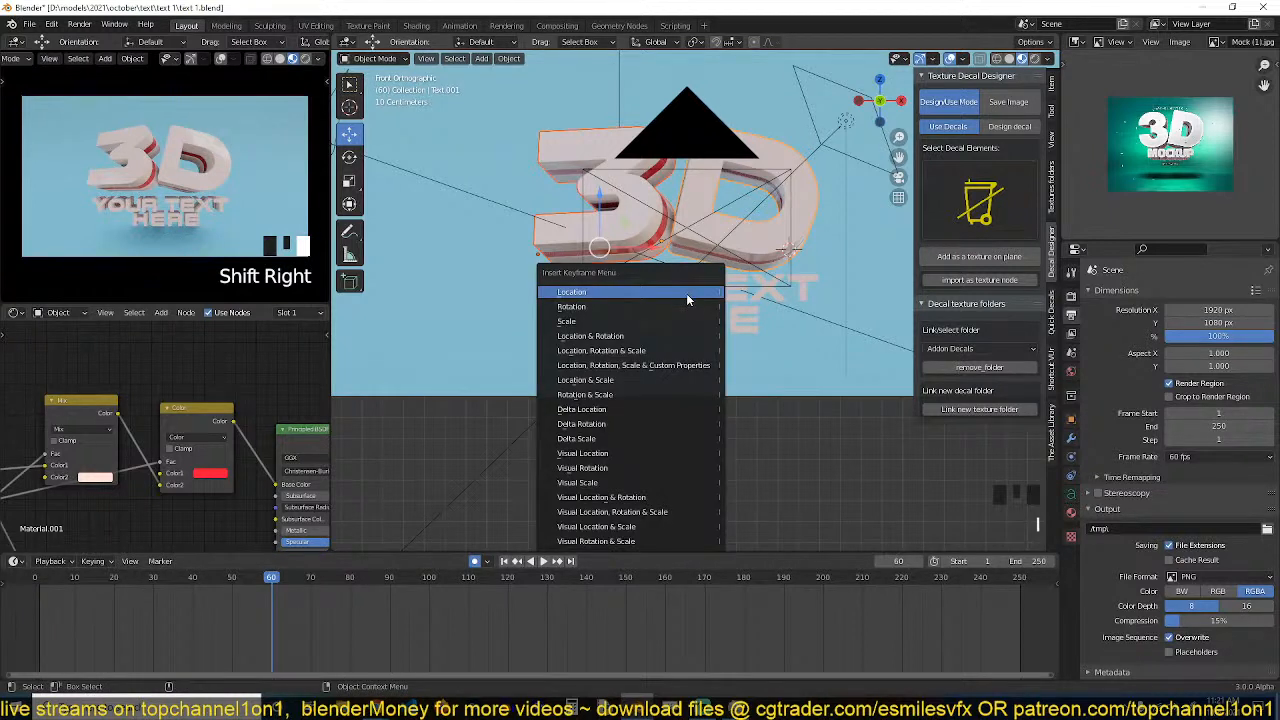
key(i)
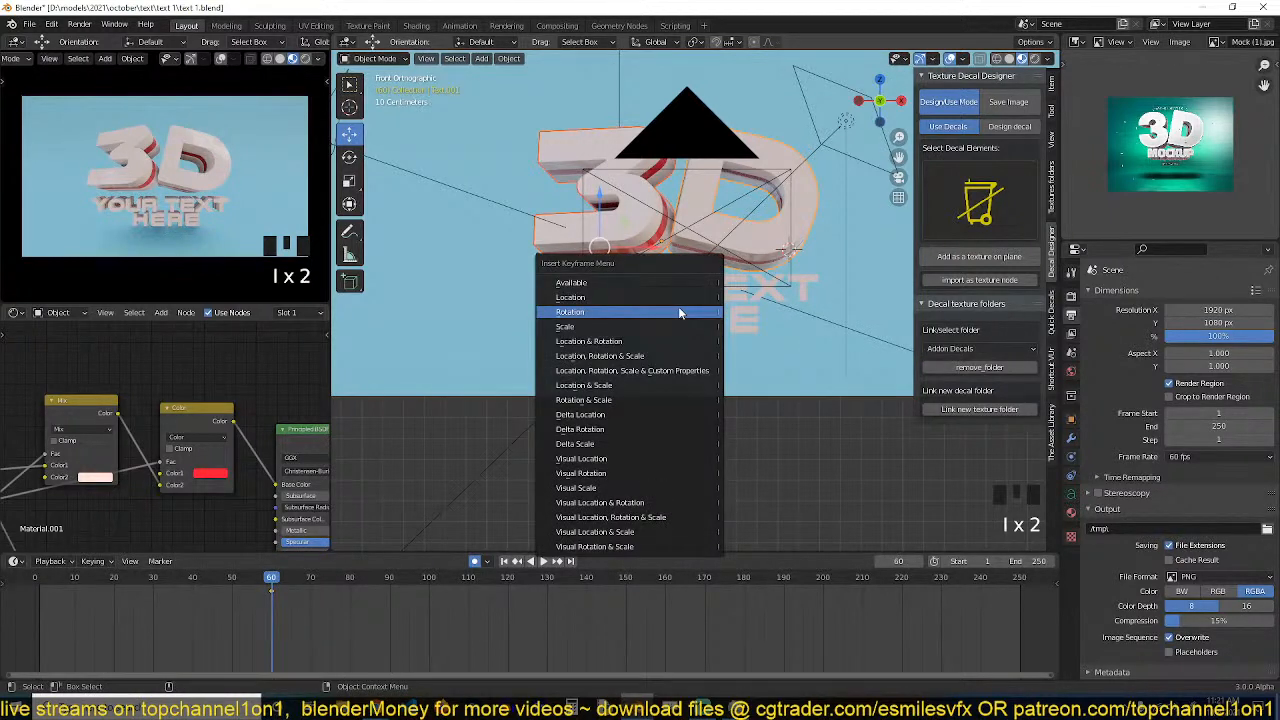
key(i)
click(670, 320)
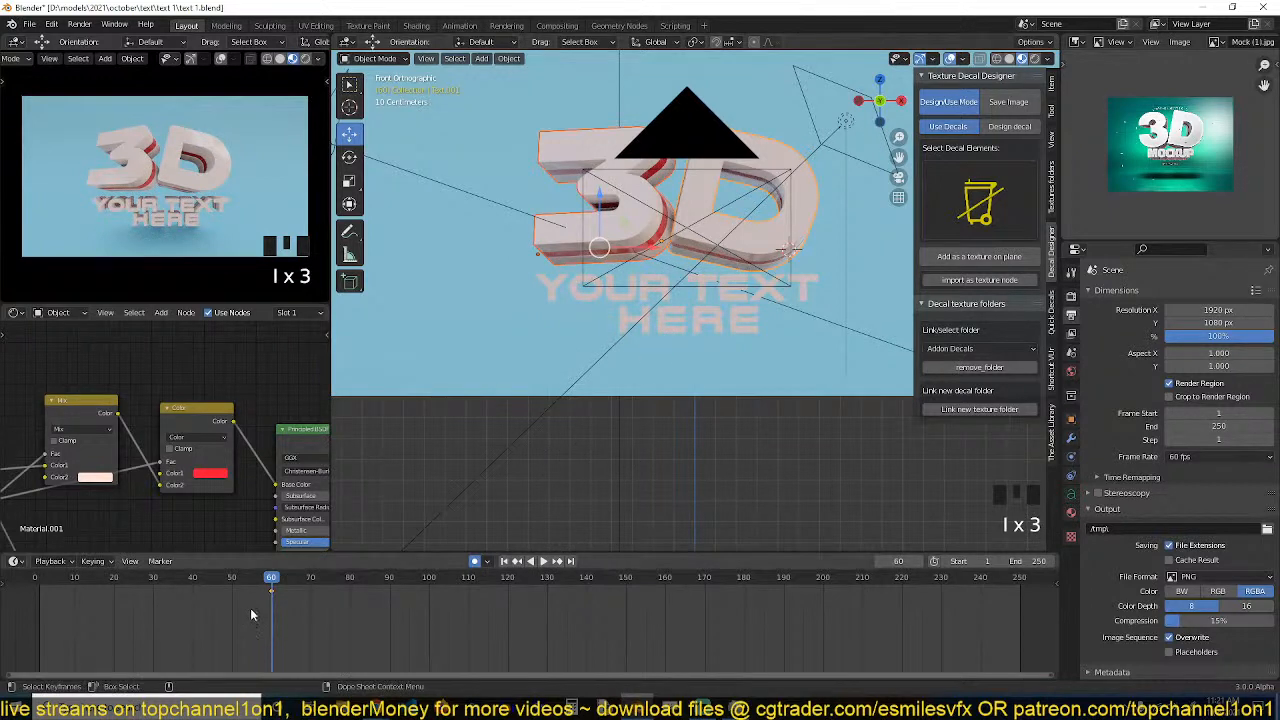
At frame 1, move both letters straight down along Z until they sit below the backdrop.
shift+right_drag(271, 584, 43, 600)
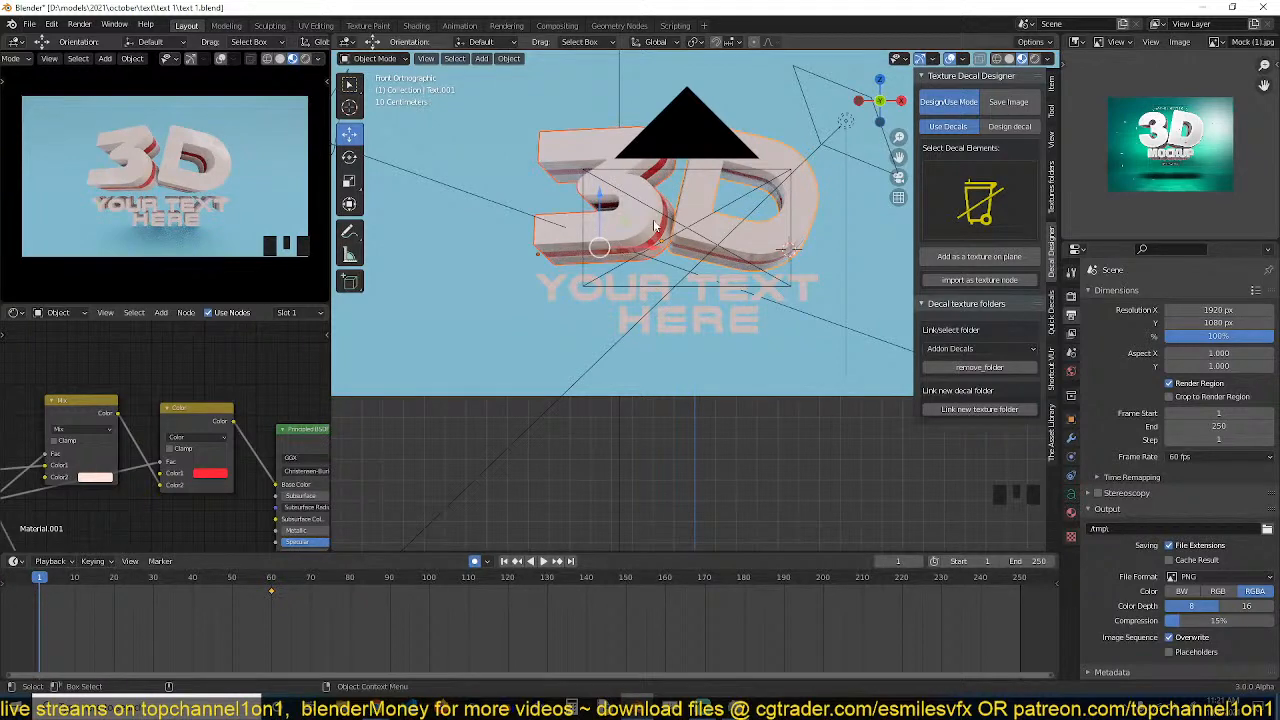
key(g)
key(z)
click(690, 54)
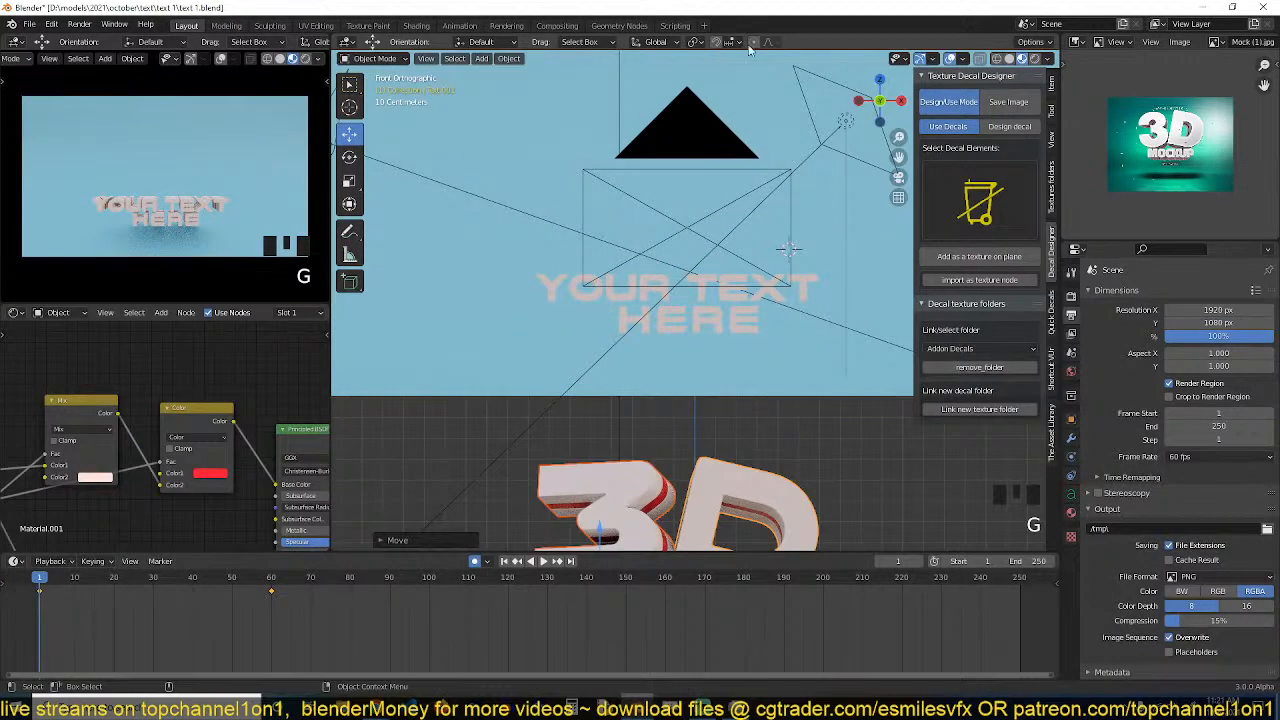
Reselect the 3 and the D and scale them down to a tiny size at frame 1.
key(a)
scroll(750, 330, down, 4)
click(709, 413)
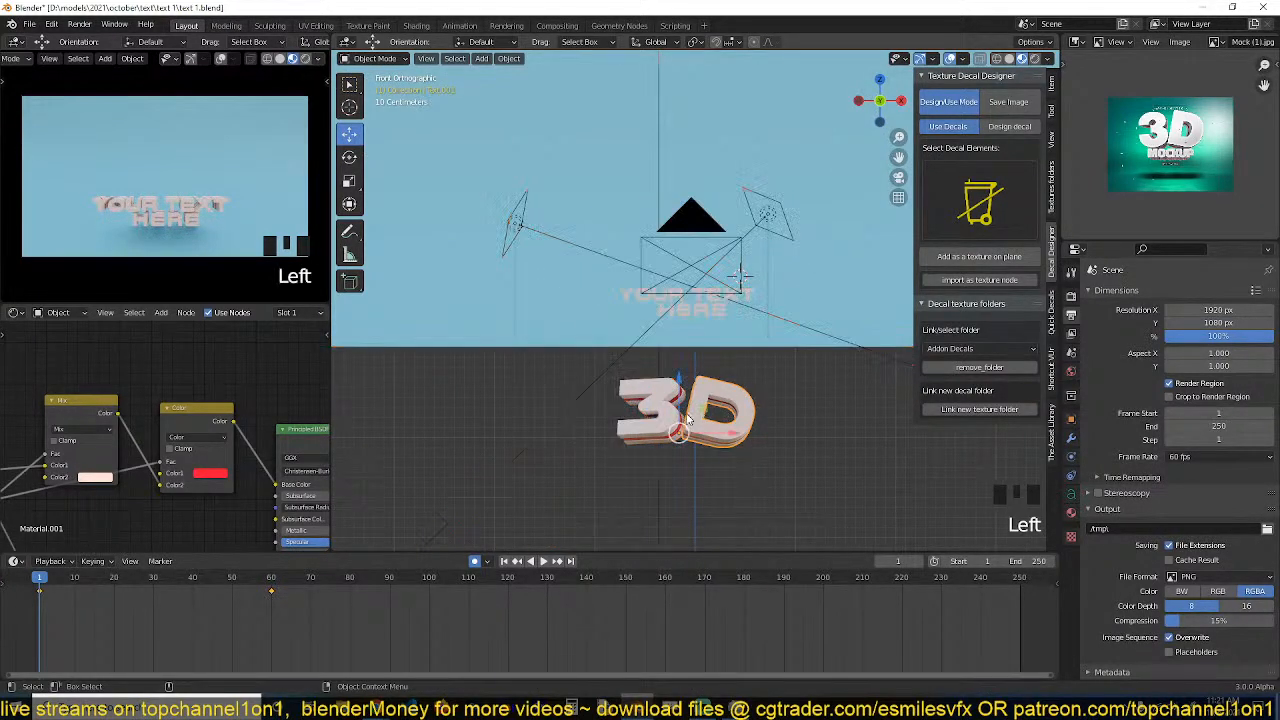
shift+click(655, 410)
key(z)
key(z)
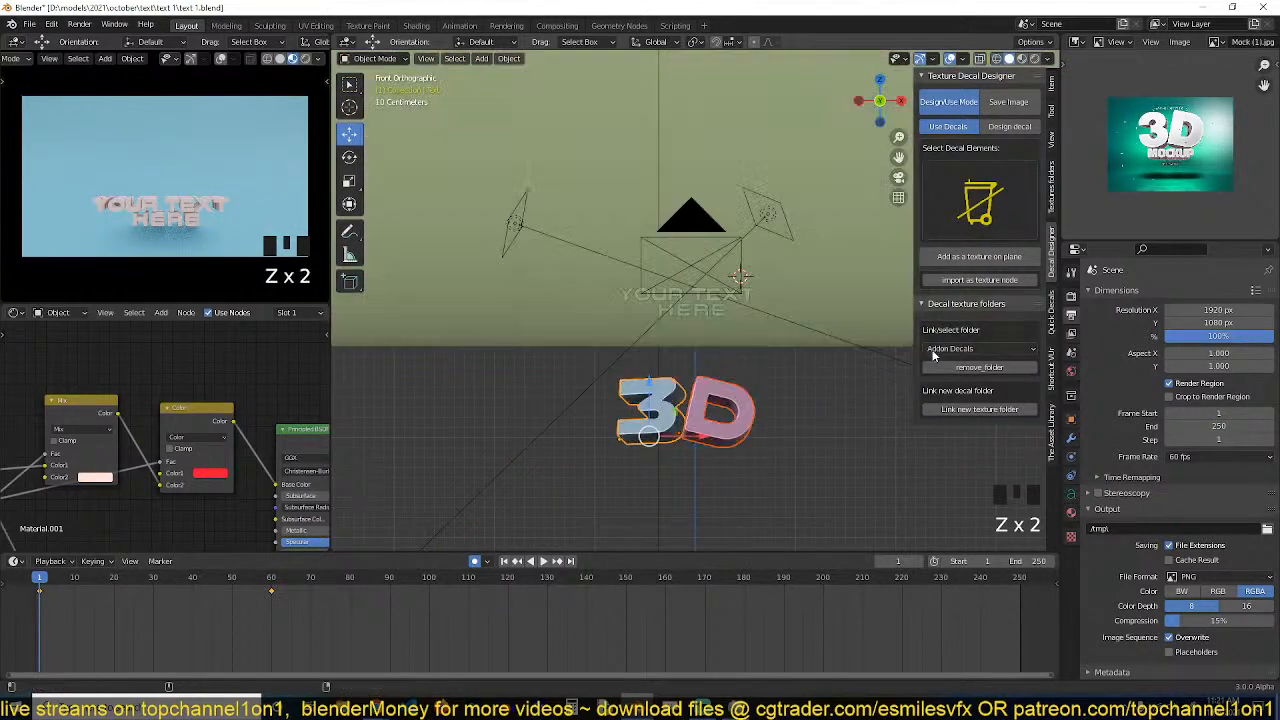
click(812, 370)
key(s)
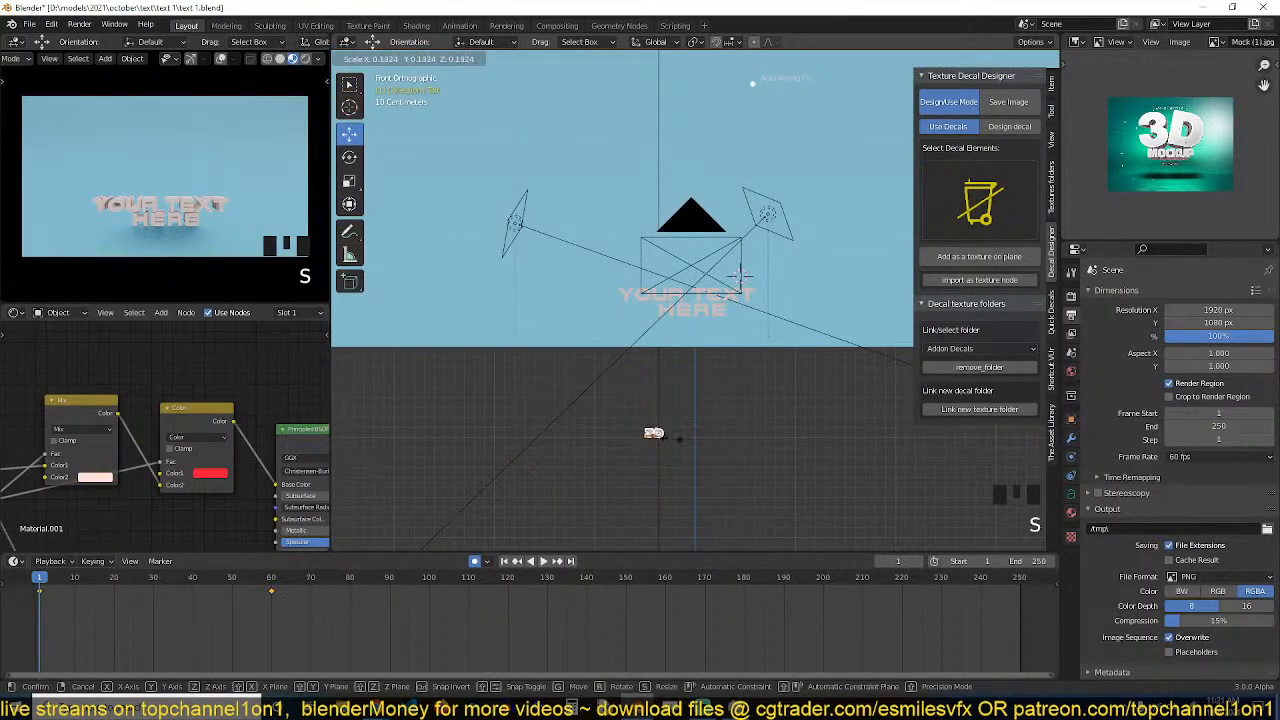
click(667, 441)
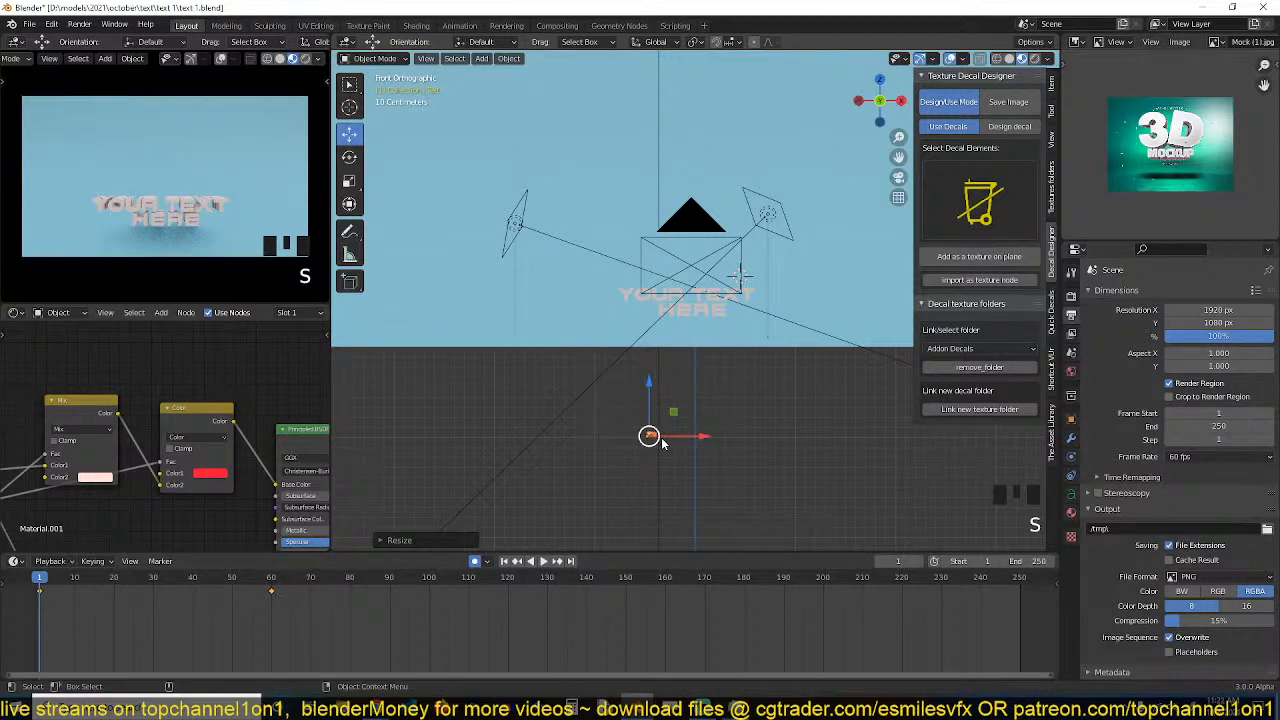
Preview the animation and move both letters' end keyframes from frame 60 to frame 21.
key(space)
key(Escape)
key(space)
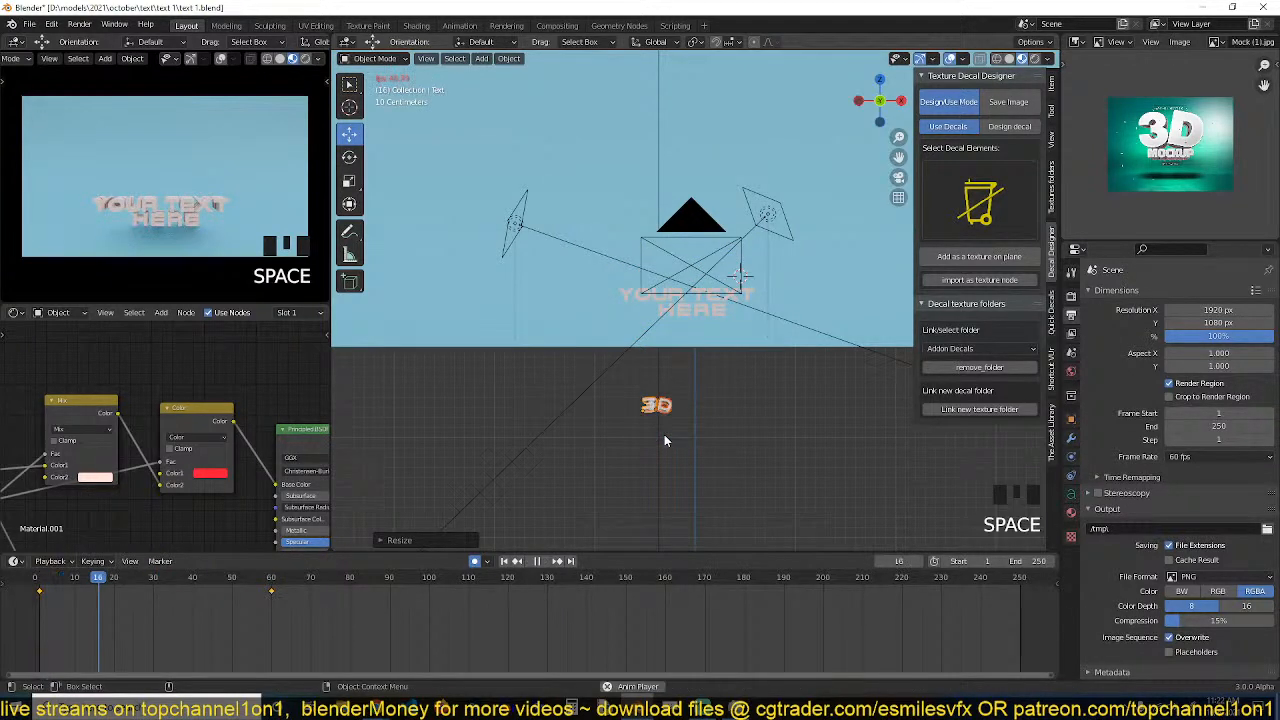
key(Escape)
click(270, 592)
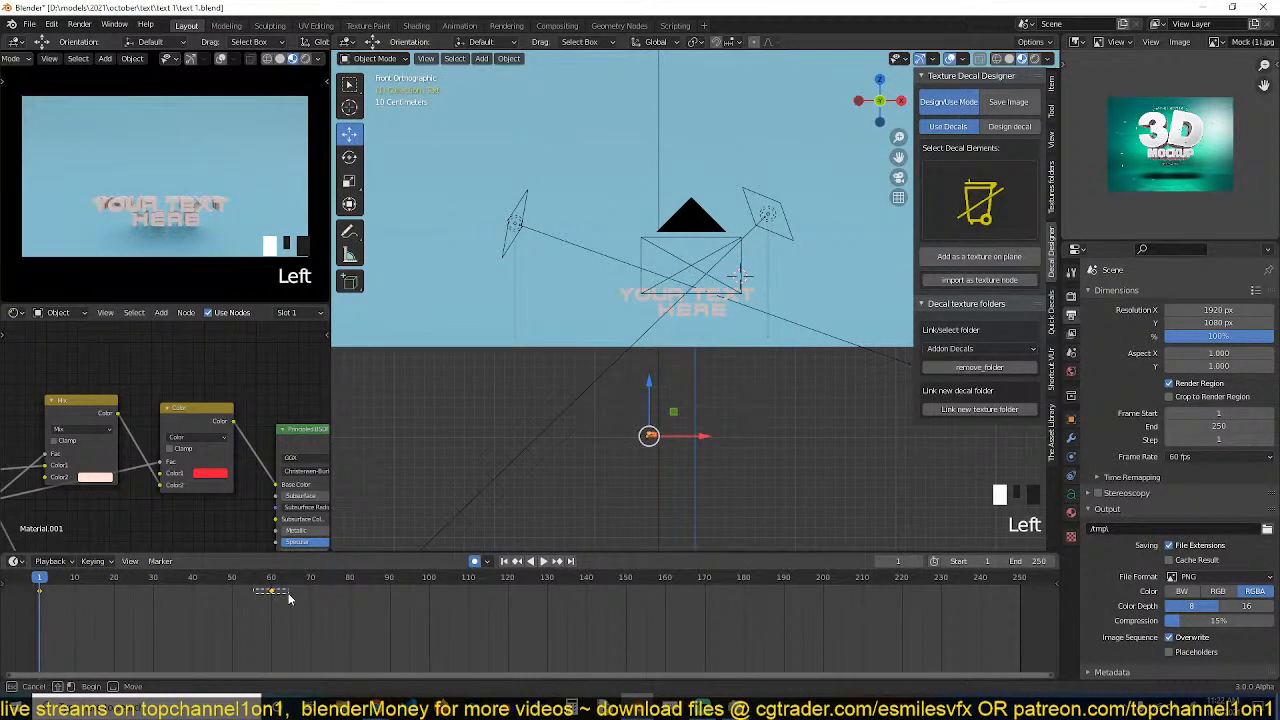
key(g)
click(124, 607)
Play back the shortened rise of the letters several times and return to the keyframe at frame 1.
key(space)
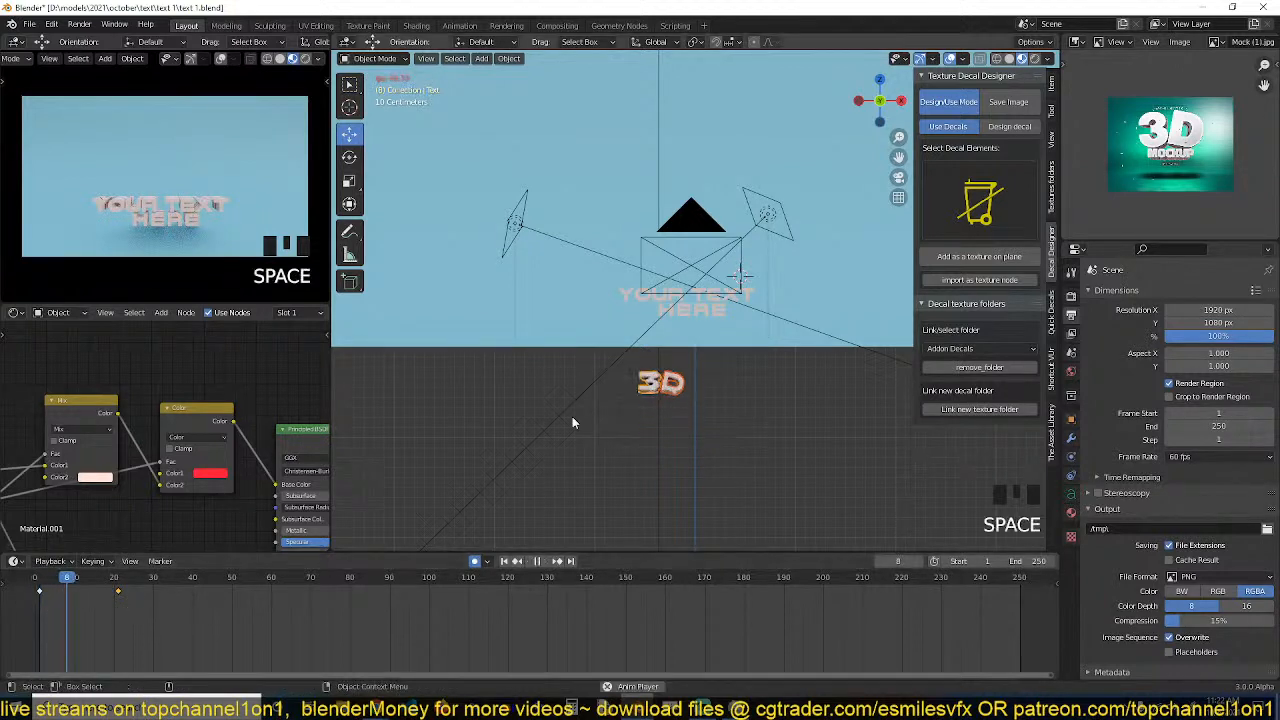
key(Escape)
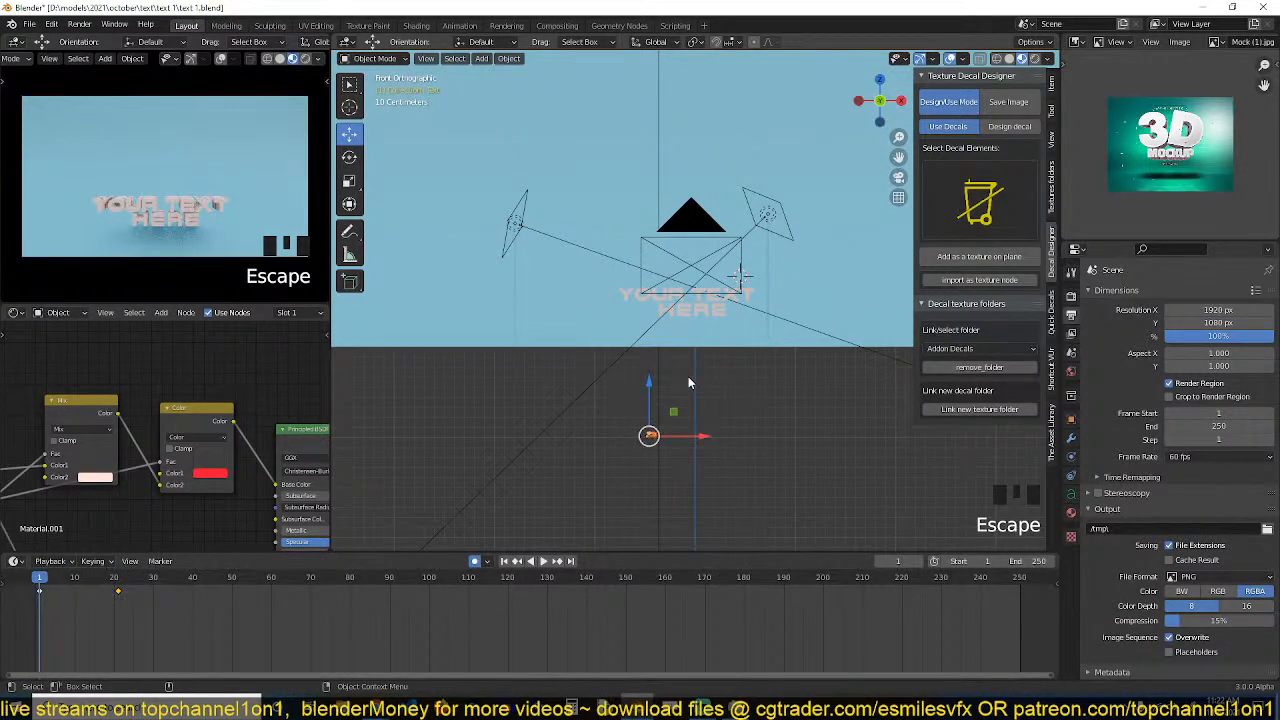
key(space)
key(Escape)
key(space)
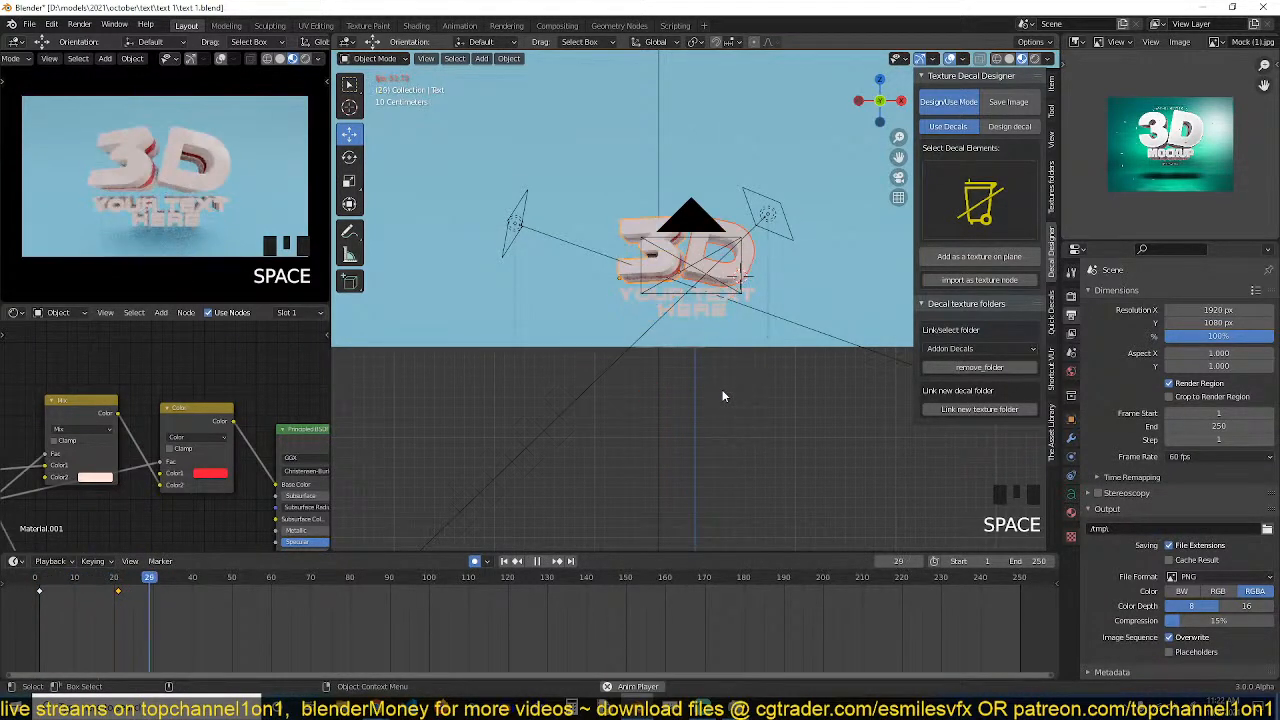
key(space)
key(Down)
key(Down)
key(Down)
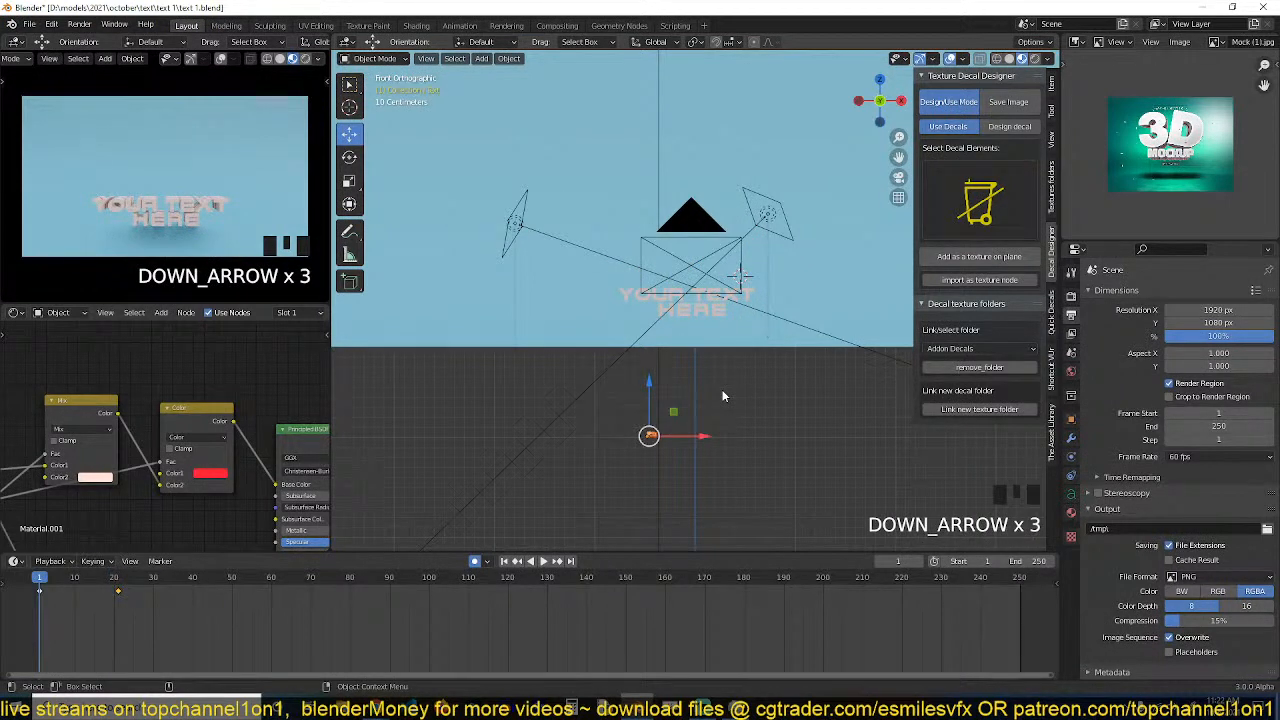
Zoom in on the tiny letters and tumble the D freely with a trackball rotation at frame 1.
key(KP_Decimal)
scroll(675, 263, down, 1)
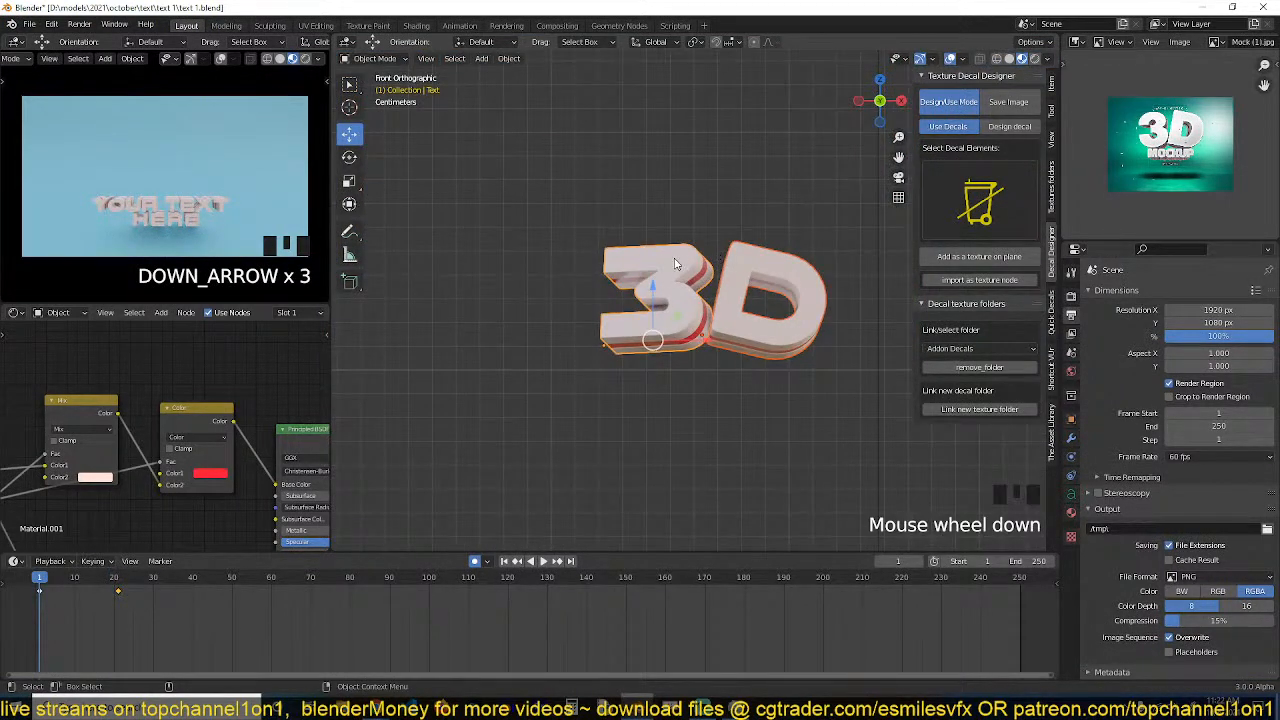
key(period)
click(673, 341)
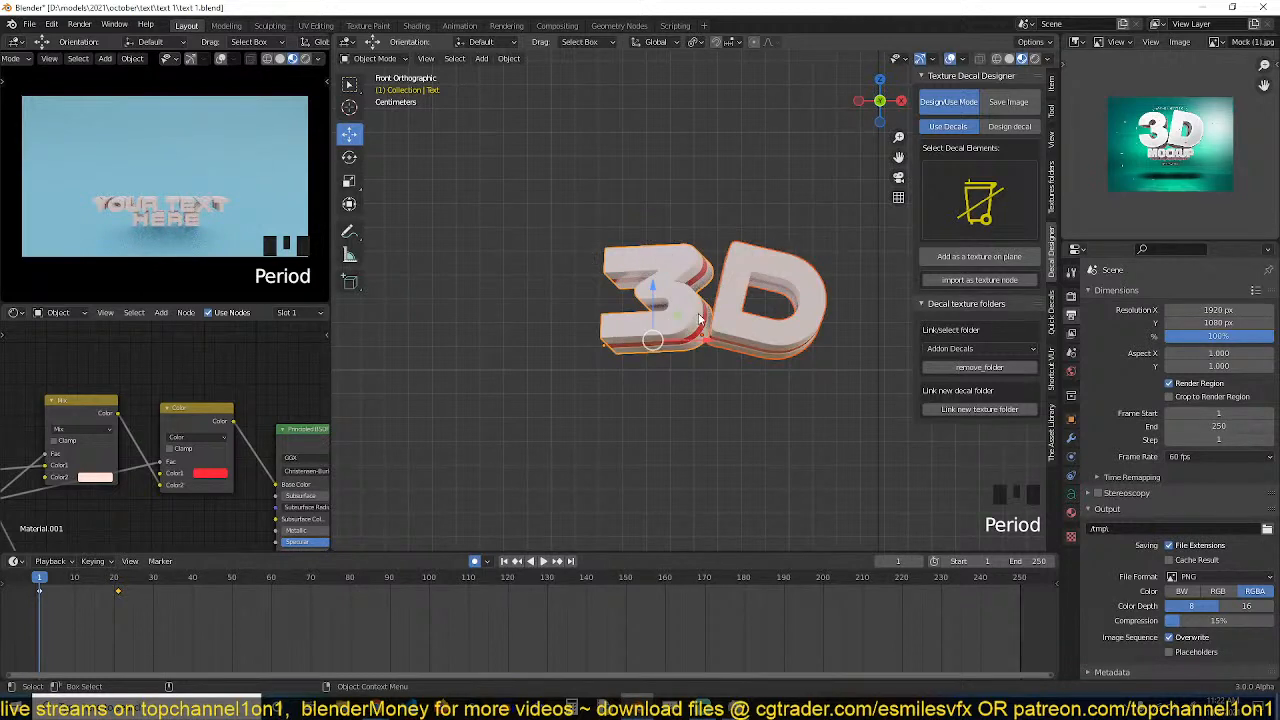
key(r)
right_click(729, 289)
click(731, 291)
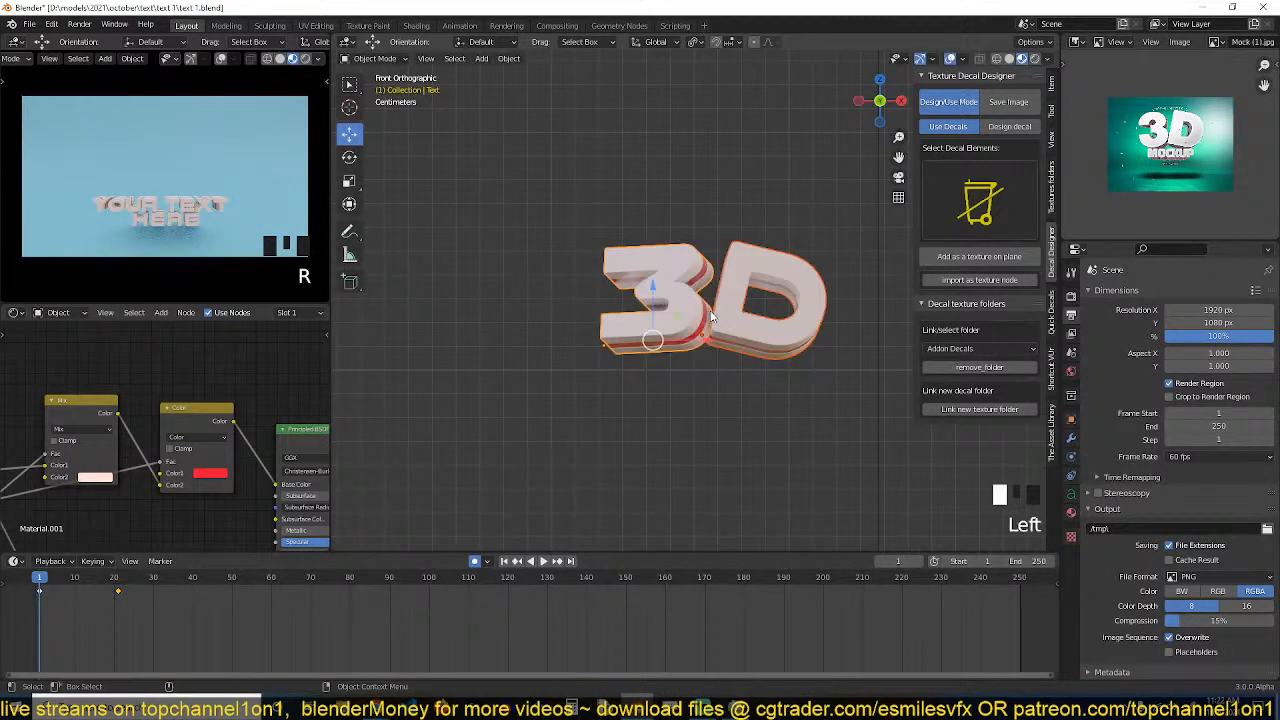
key(e)
key(e)
key(e)
key(r)
key(r)
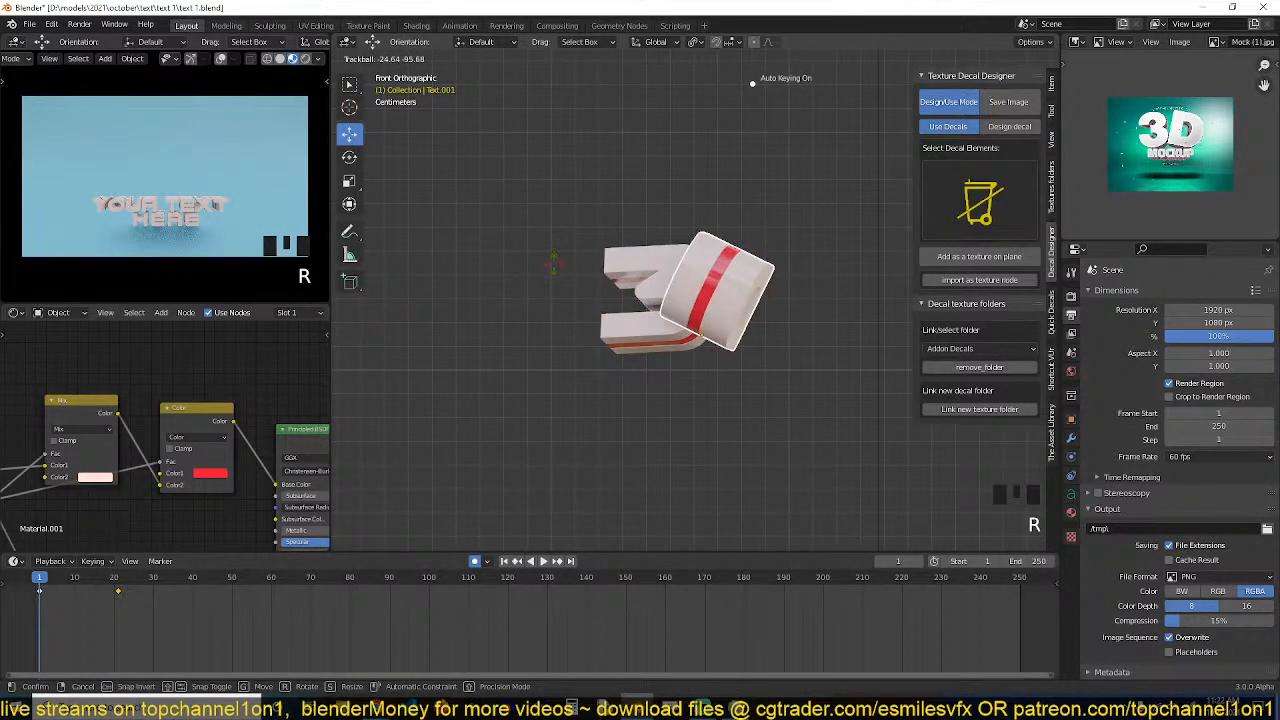
Tumble the letter 3 with free trackball rotations at frame 1.
click(517, 321)
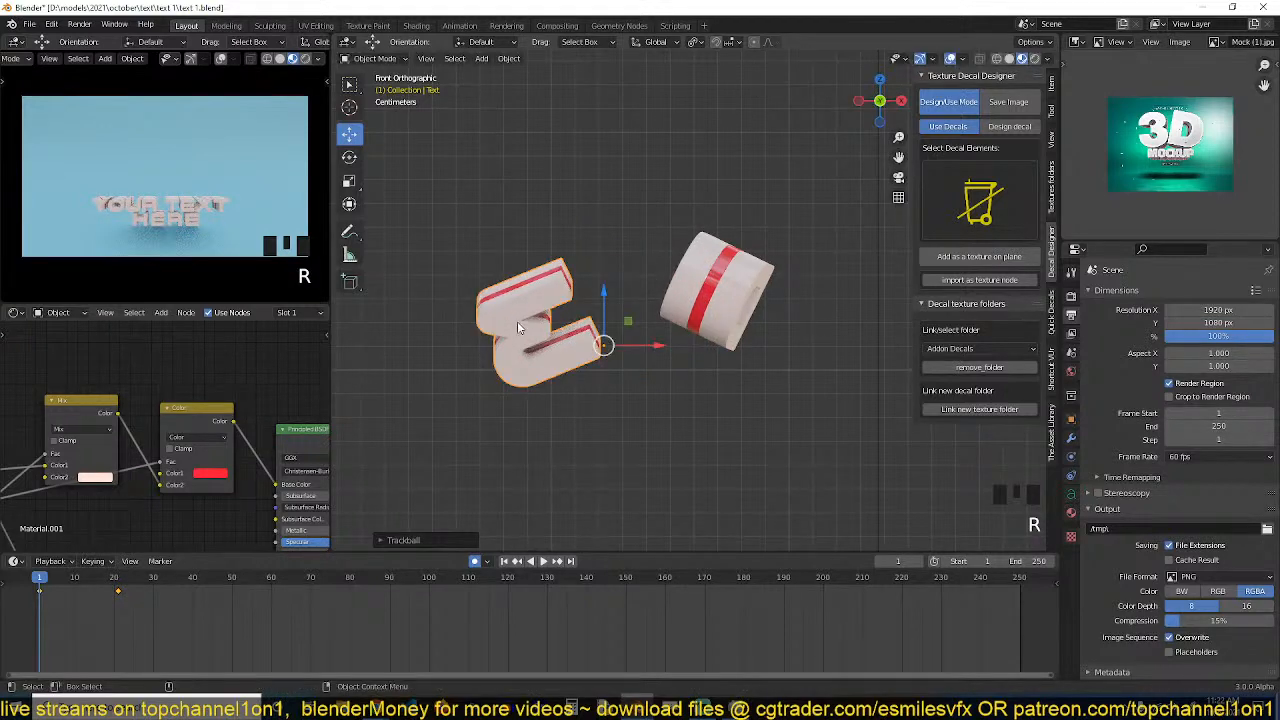
key(r)
key(r)
click(371, 388)
Play back the animation with the tumbling letters and show the whole text in the front view.
scroll(627, 203, down, 9)
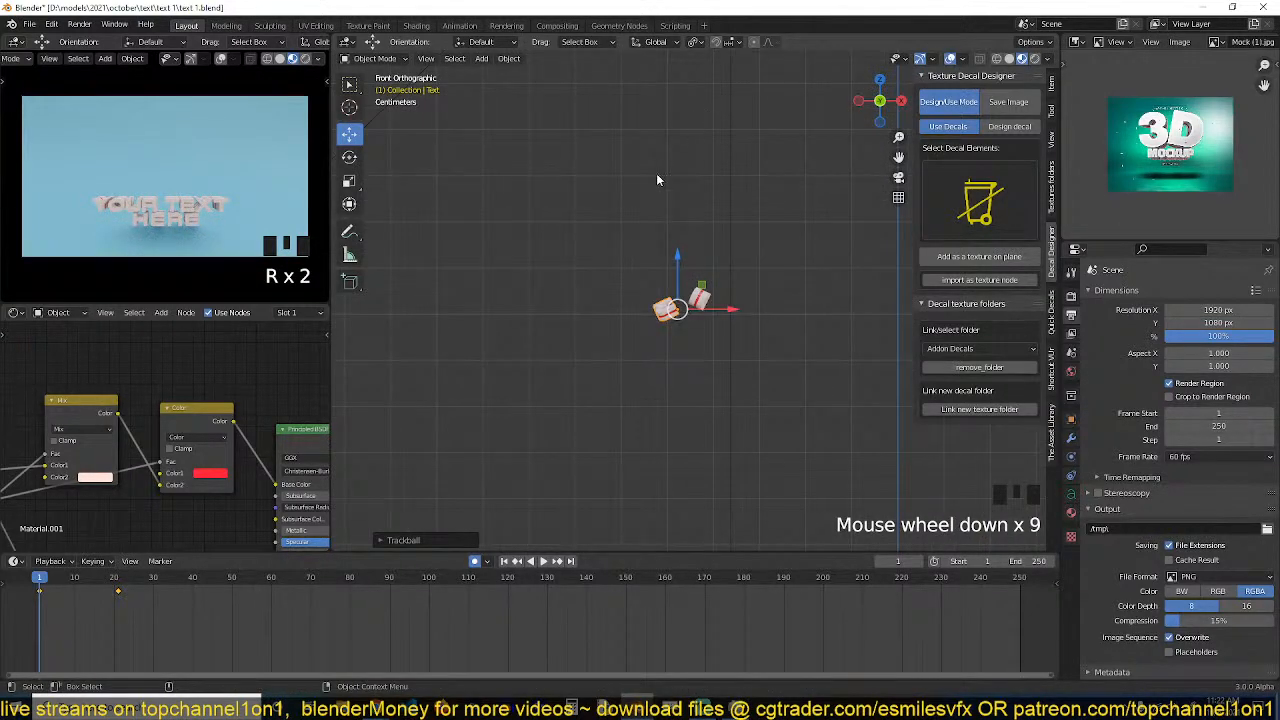
key(space)
key(Escape)
key(space)
key(space)
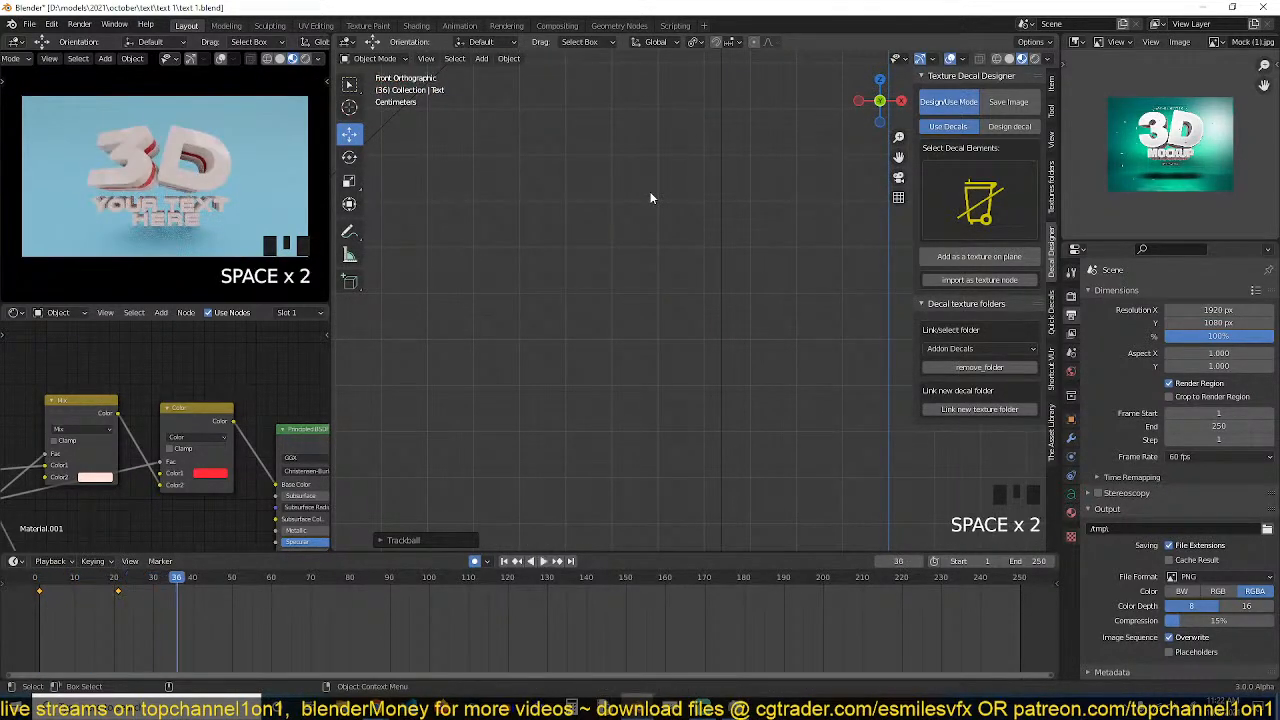
scroll(650, 236, down, 8)
scroll(670, 218, up, 2)
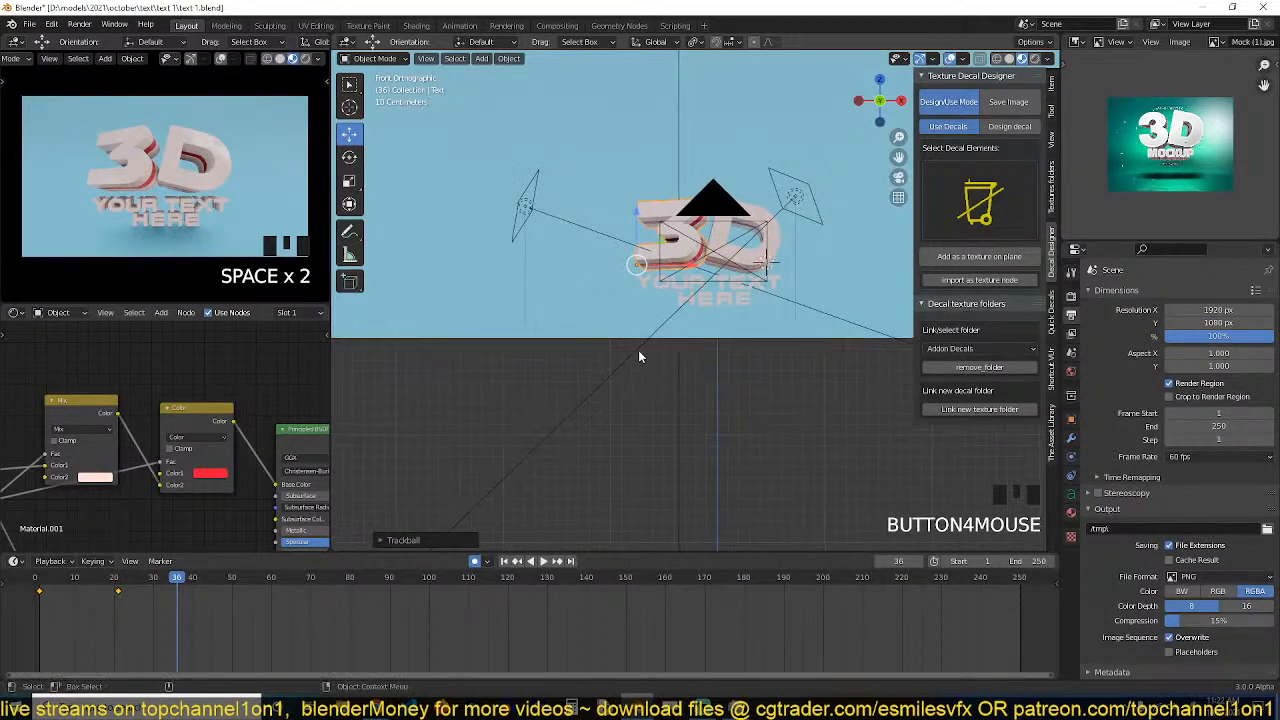
Shift the letter 3's keyframes 9 frames forward, to frames 10 and 30.
shift+right_click(88, 606)
shift+right_drag(85, 602, 117, 600)
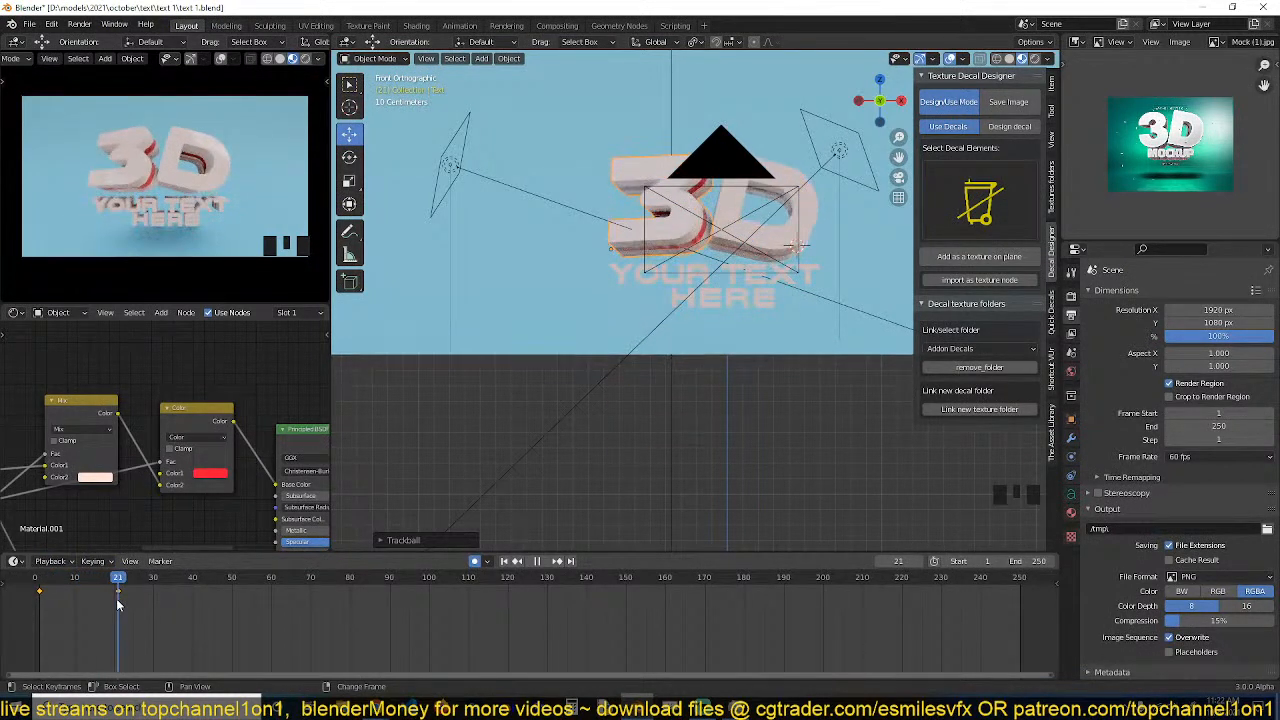
key(g)
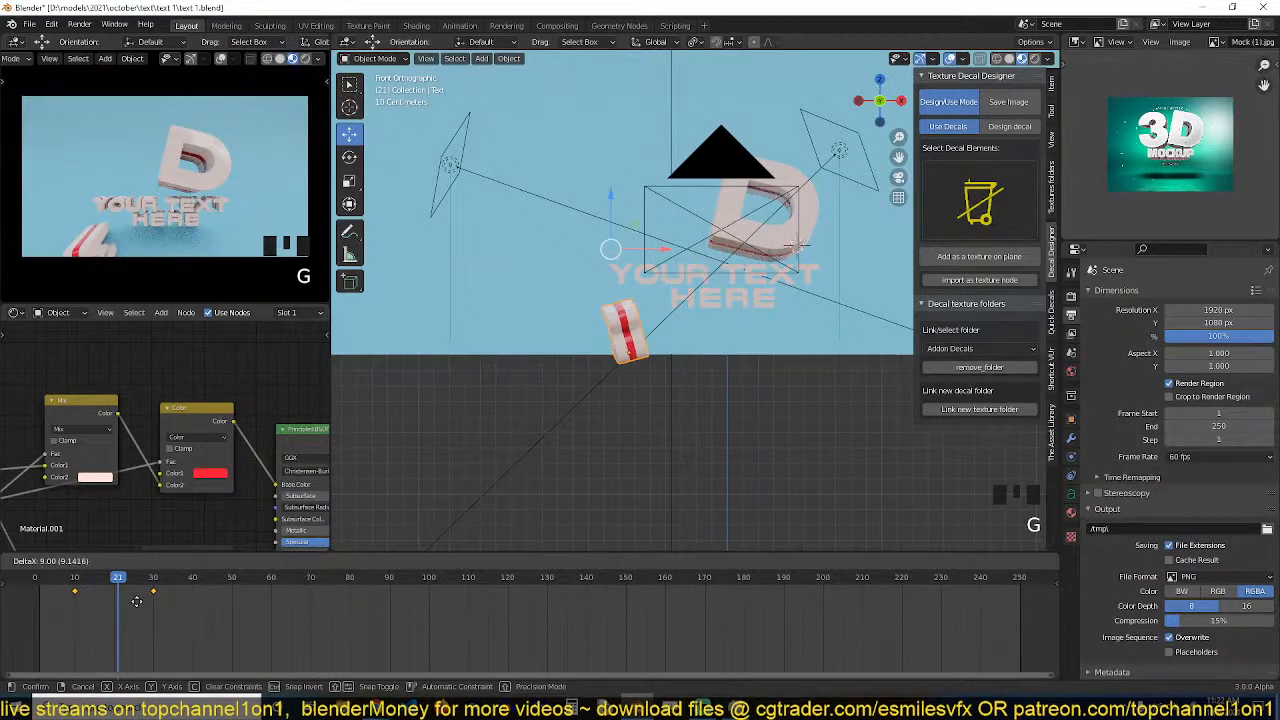
click(138, 604)
Play back the animation from the start to check the staggered timing of the 3 and the D.
shift+right_click(32, 620)
key(space)
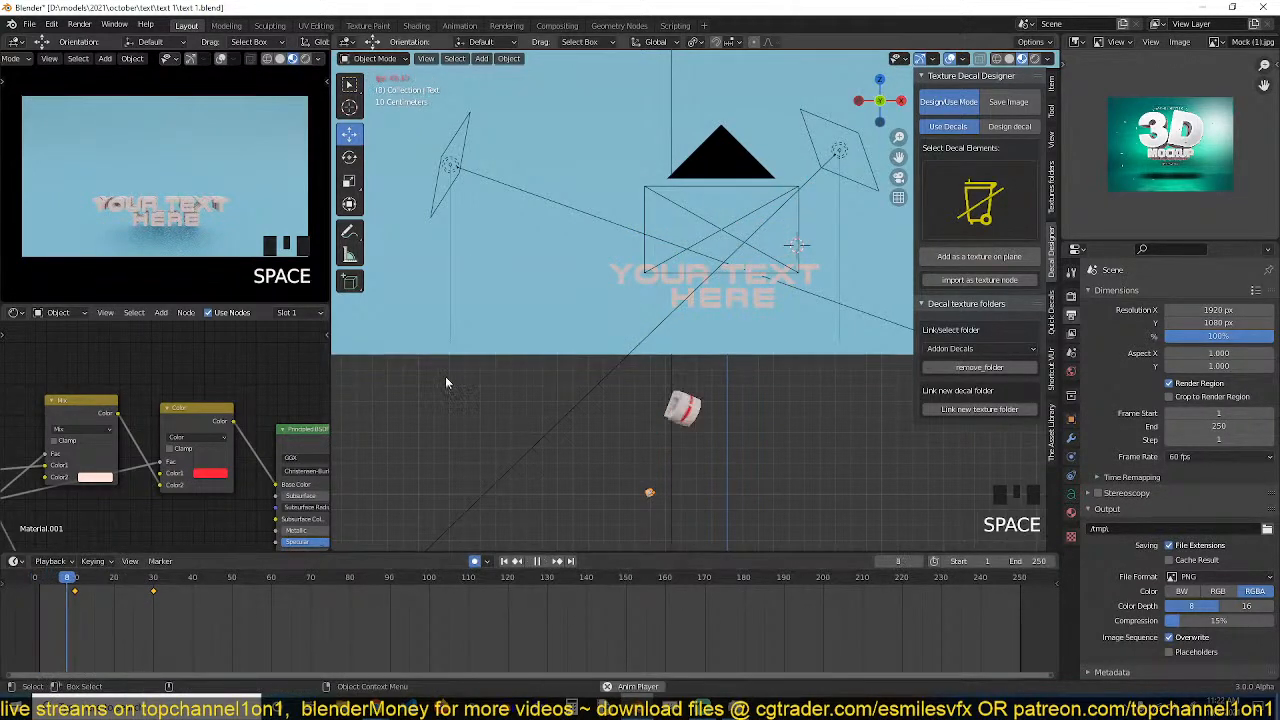
key(Escape)
key(space)
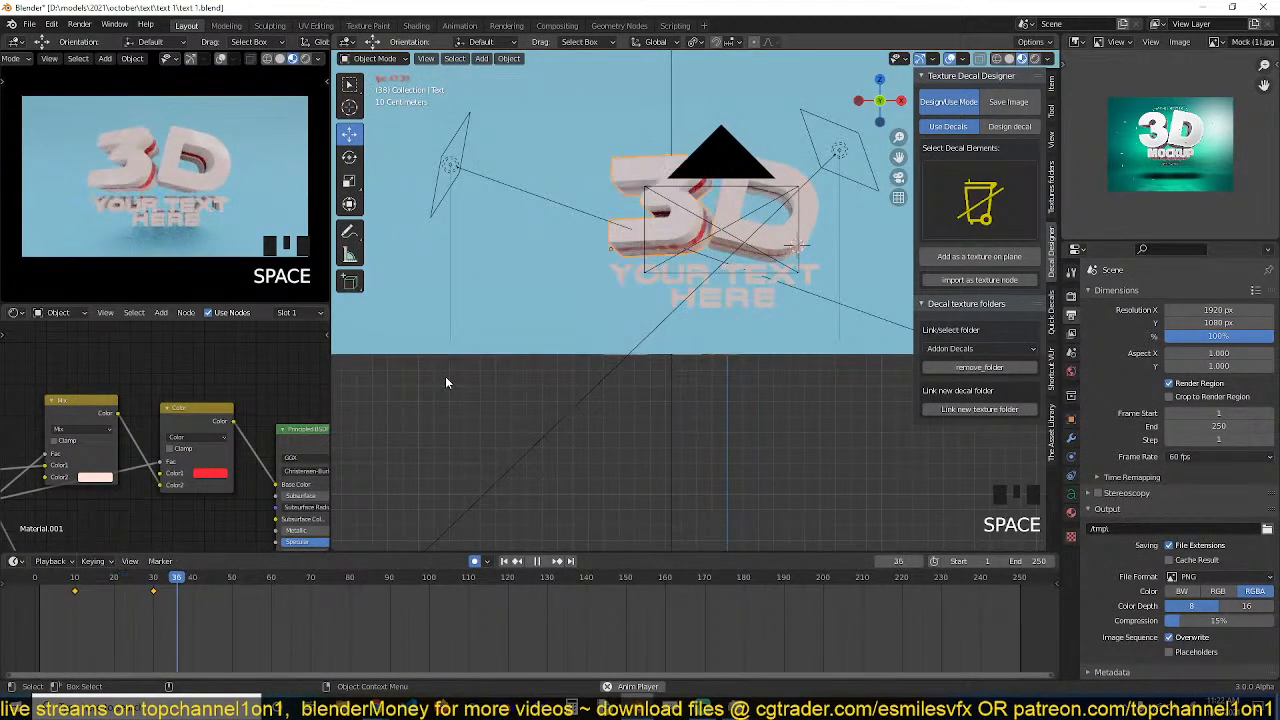
key(space)
Enlarge the timeline area, switch it to the Graph Editor and expand the letter 3's Object Transforms channels.
drag(422, 560, 420, 544)
key(ctrl+Tab)
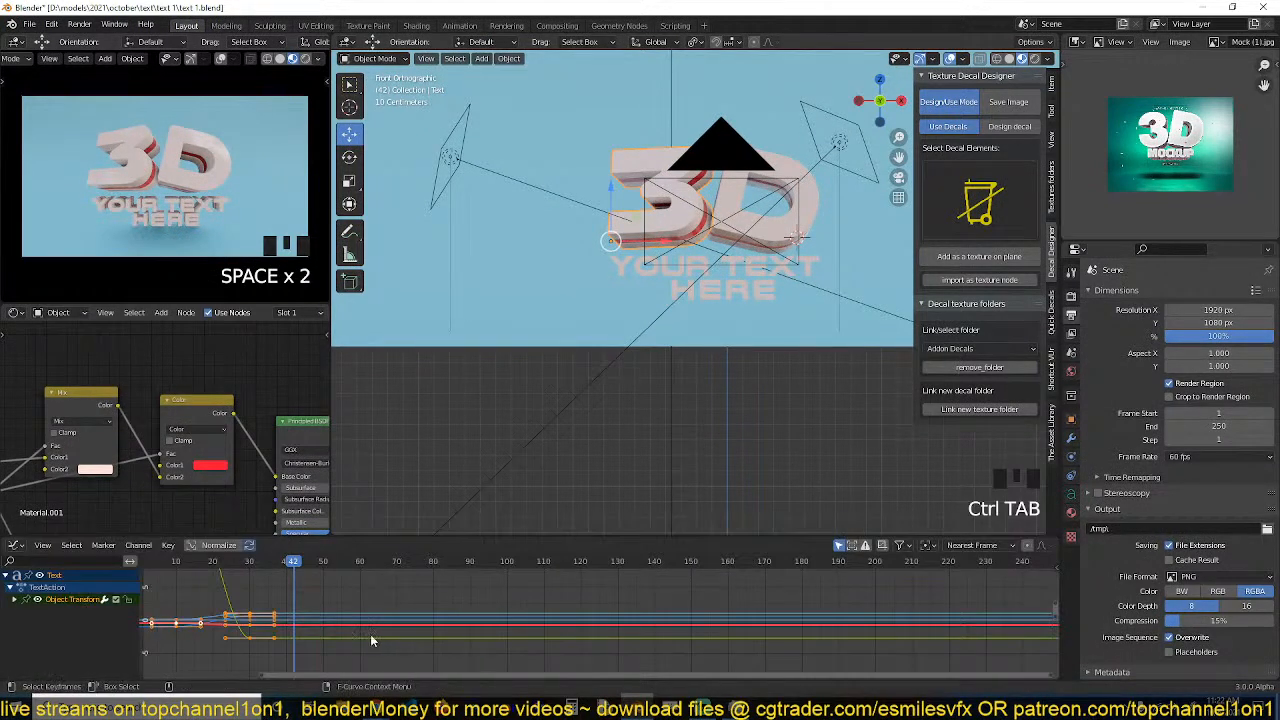
click(15, 599)
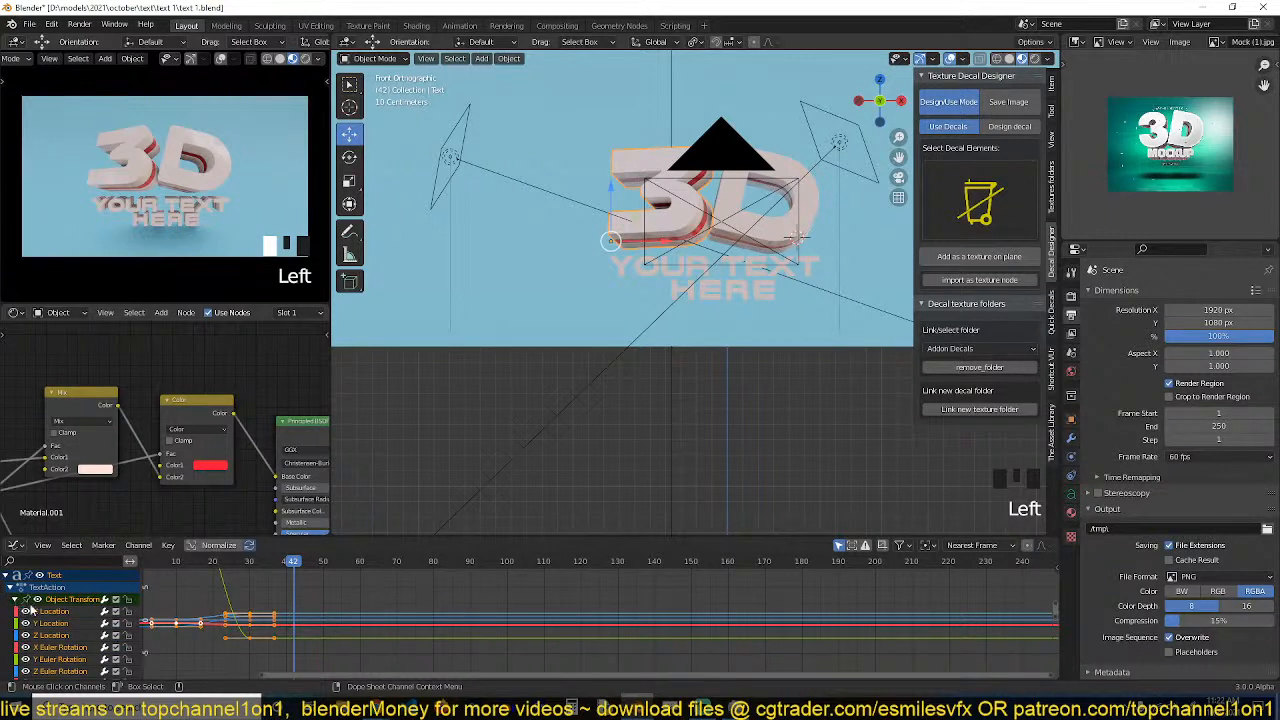
scroll(62, 652, down, 1)
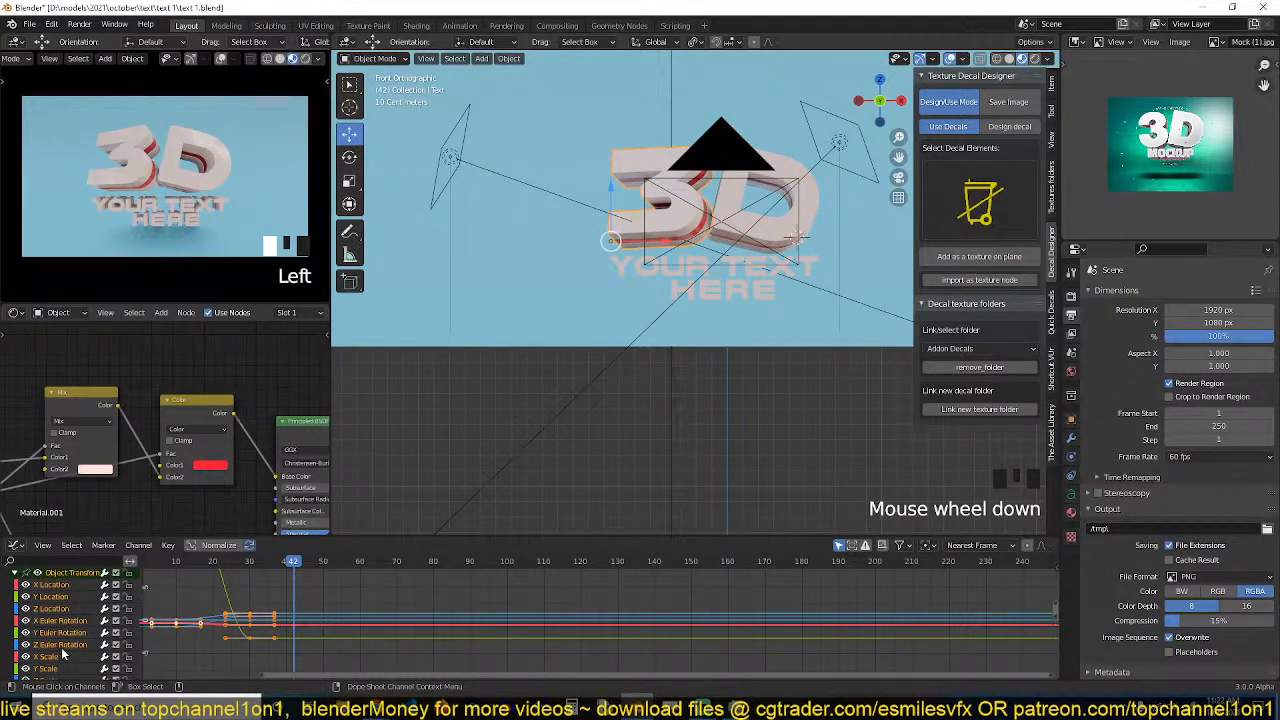
scroll(186, 635, down, 5)
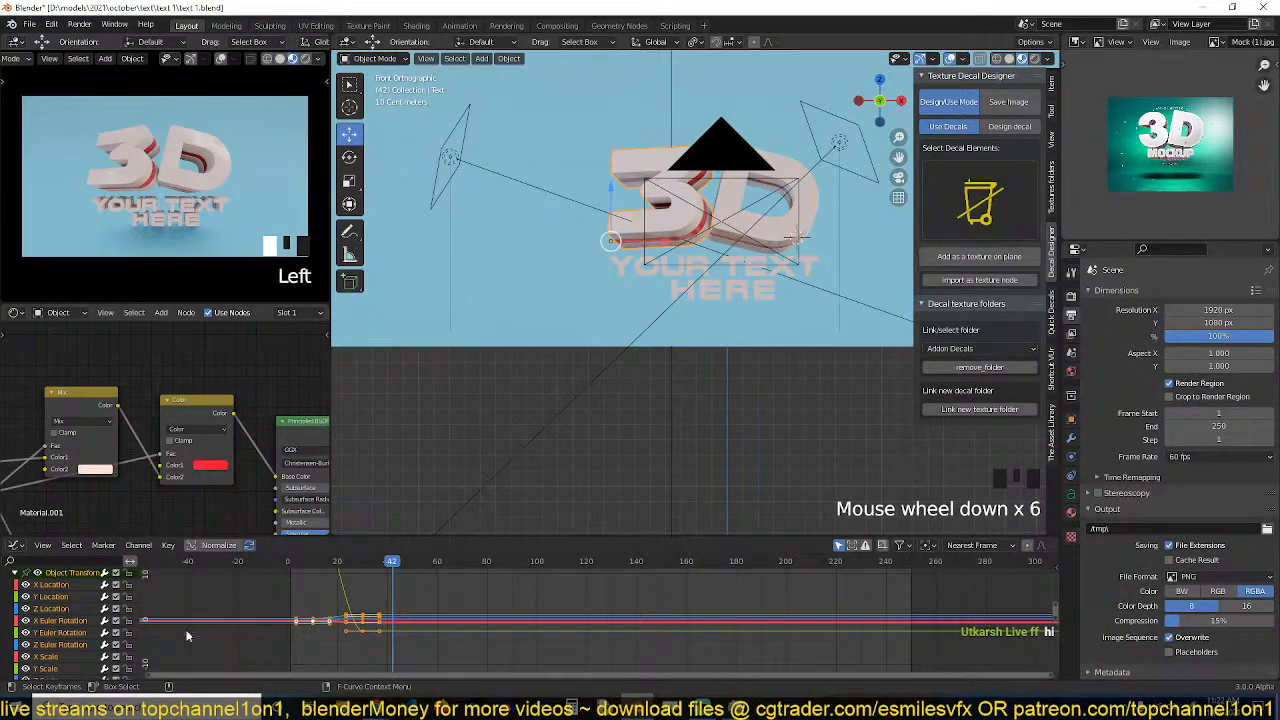
Isolate the letter 3's Z Location curve and frame it in the Graph Editor.
click(72, 620)
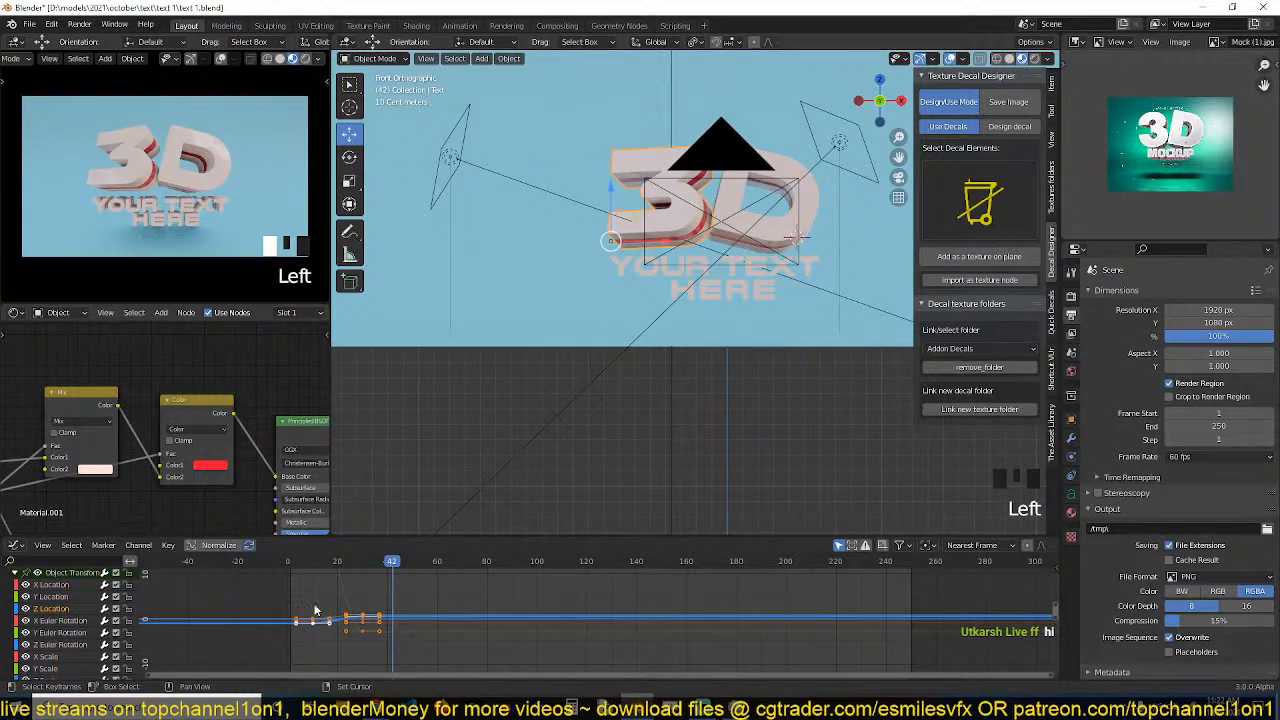
key(shift+h)
key(KP_Decimal)
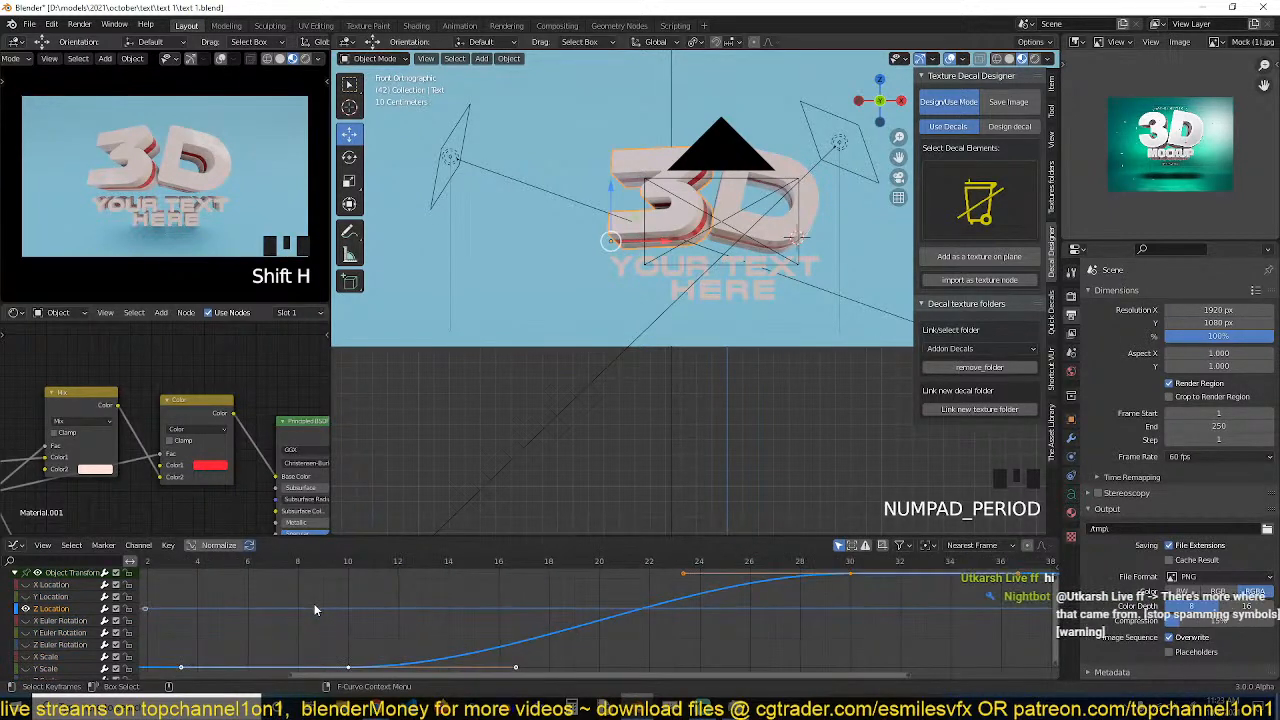
scroll(468, 632, down, 4)
scroll(468, 632, down, 2)
click(545, 651)
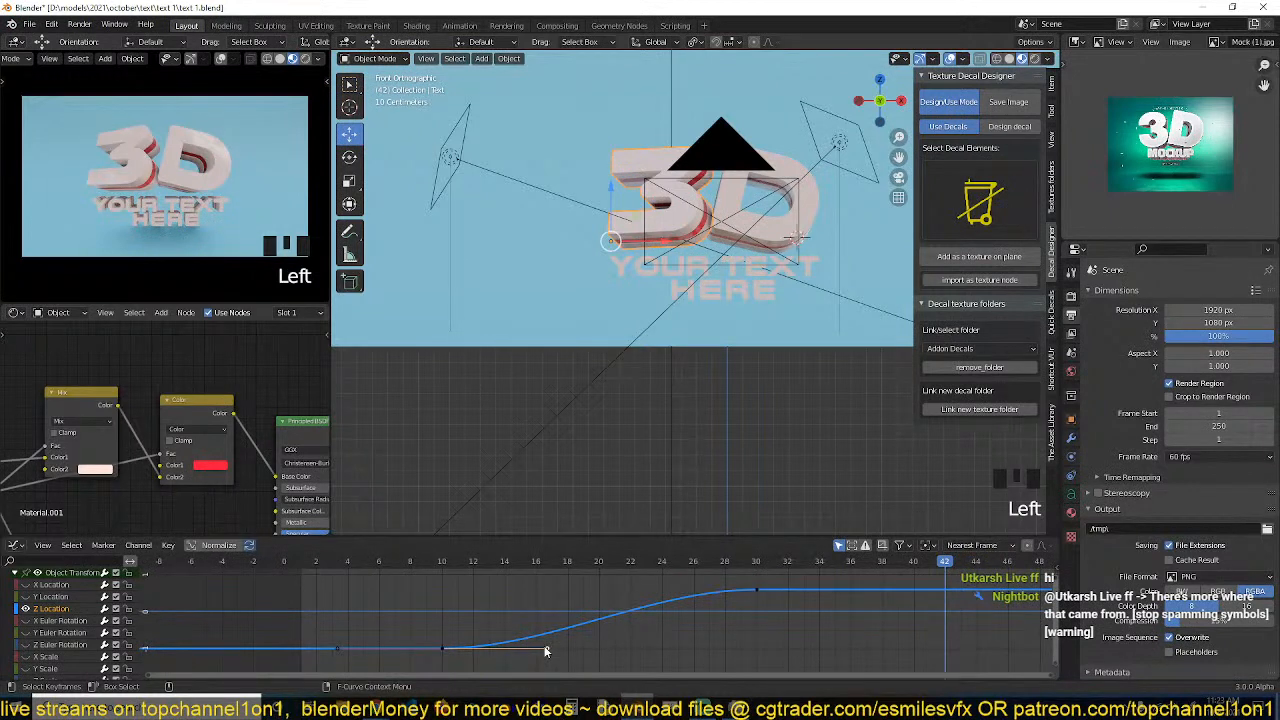
click(547, 646)
key(h)
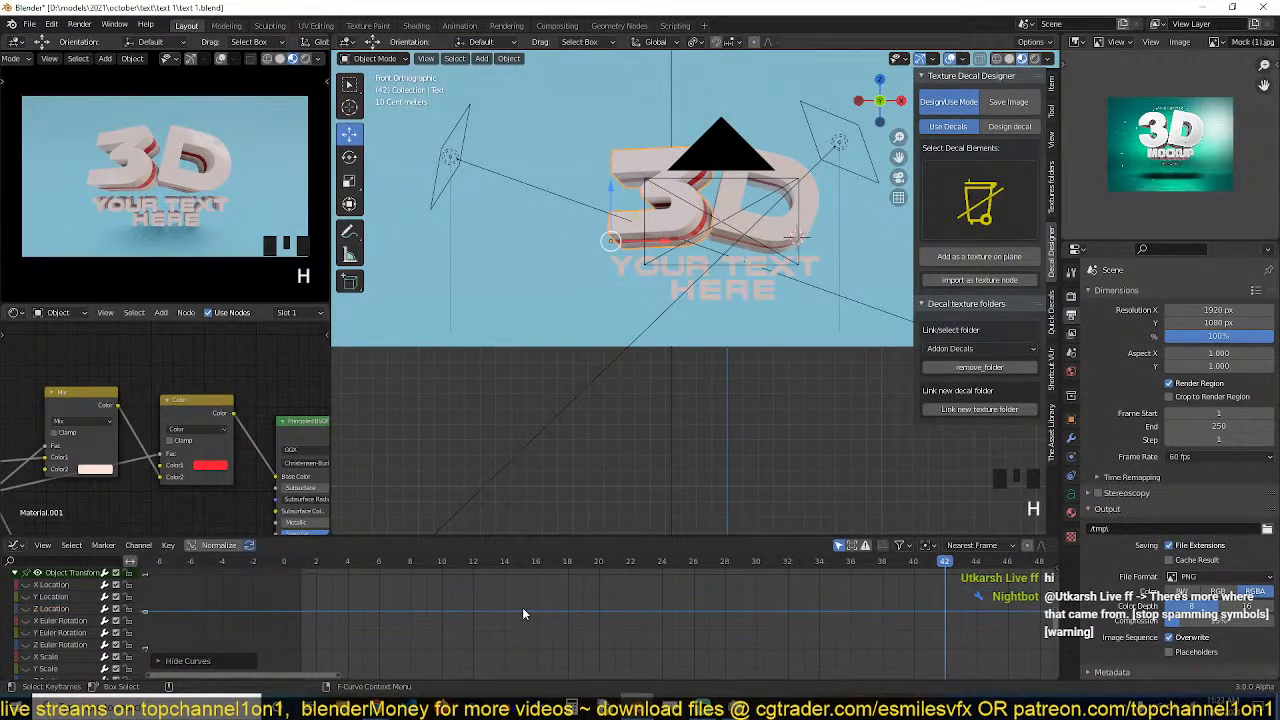
key(ctrl+z)
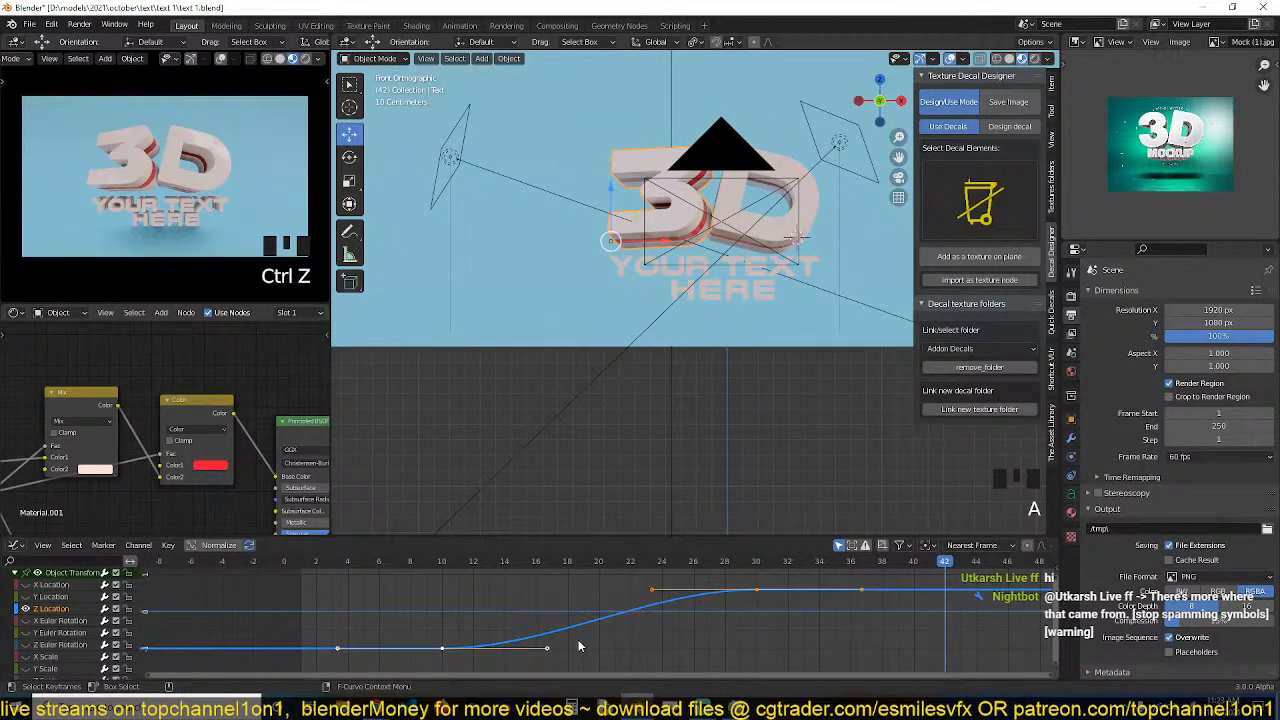
click(547, 648)
key(h)
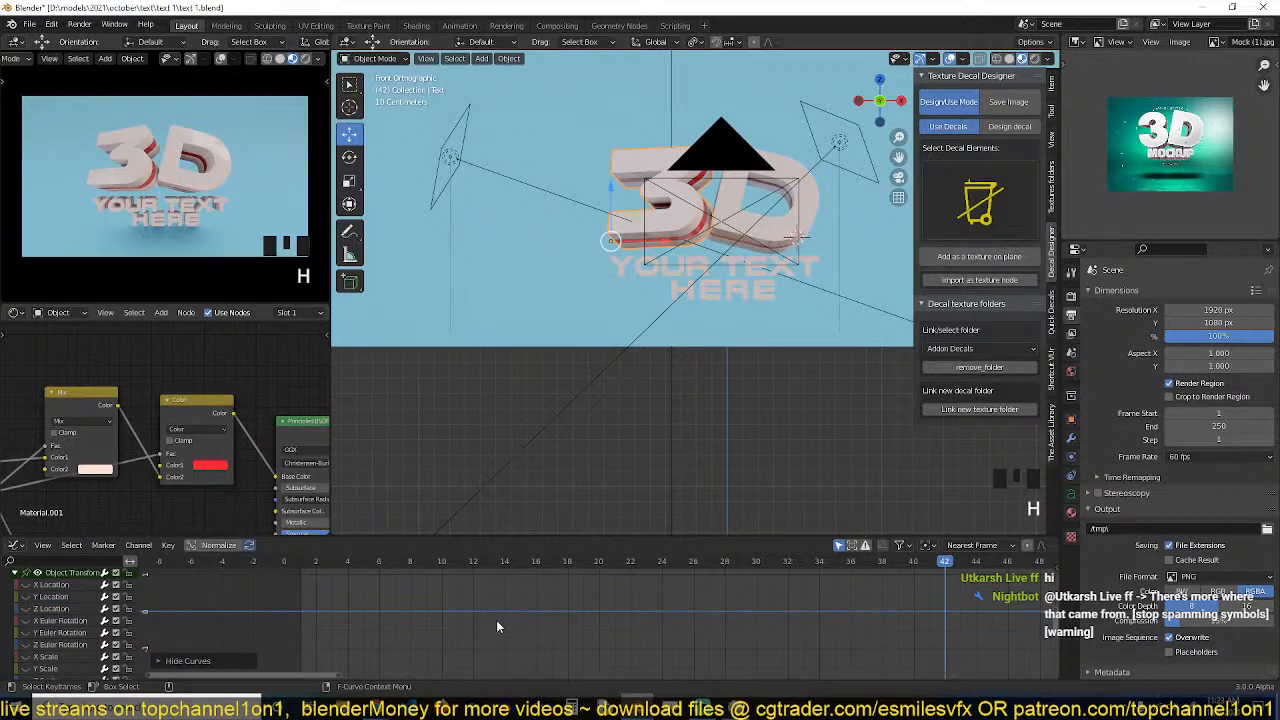
key(alt+h)
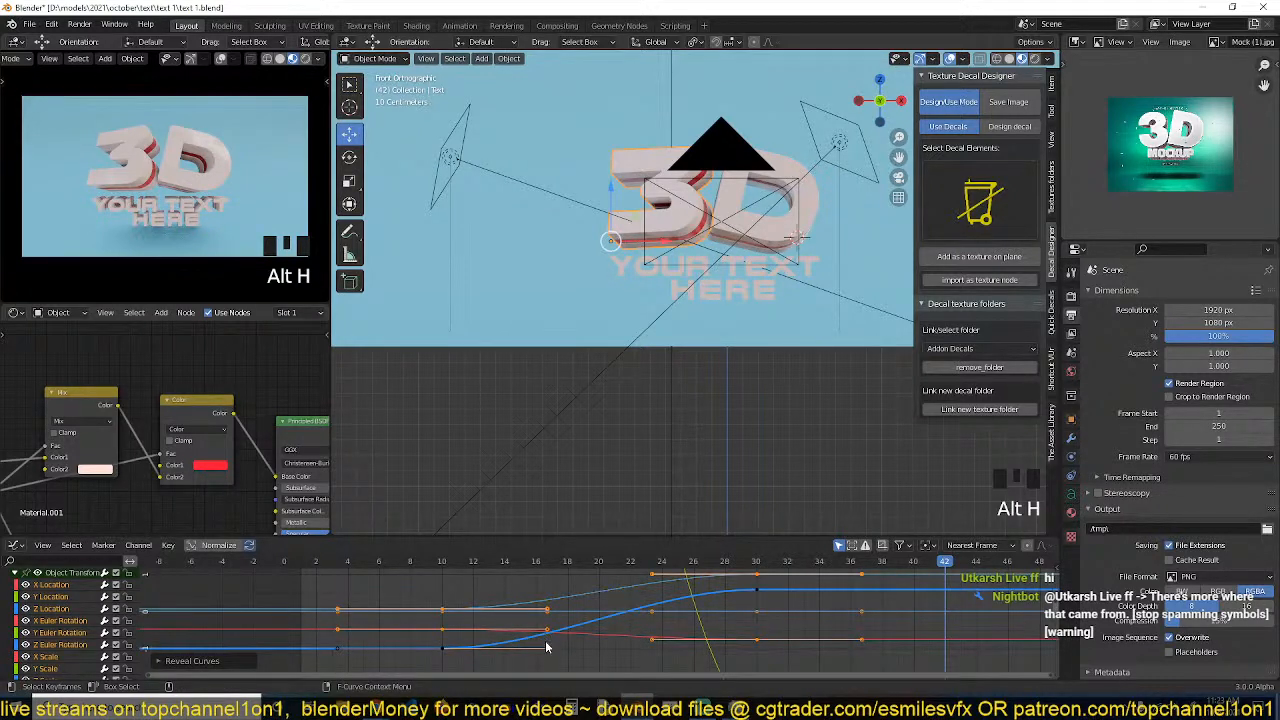
Show only the 3's Z Location curve and raise the outgoing handle of its frame 10 keyframe to about frame 12 for a steep start.
click(547, 650)
key(shift+h)
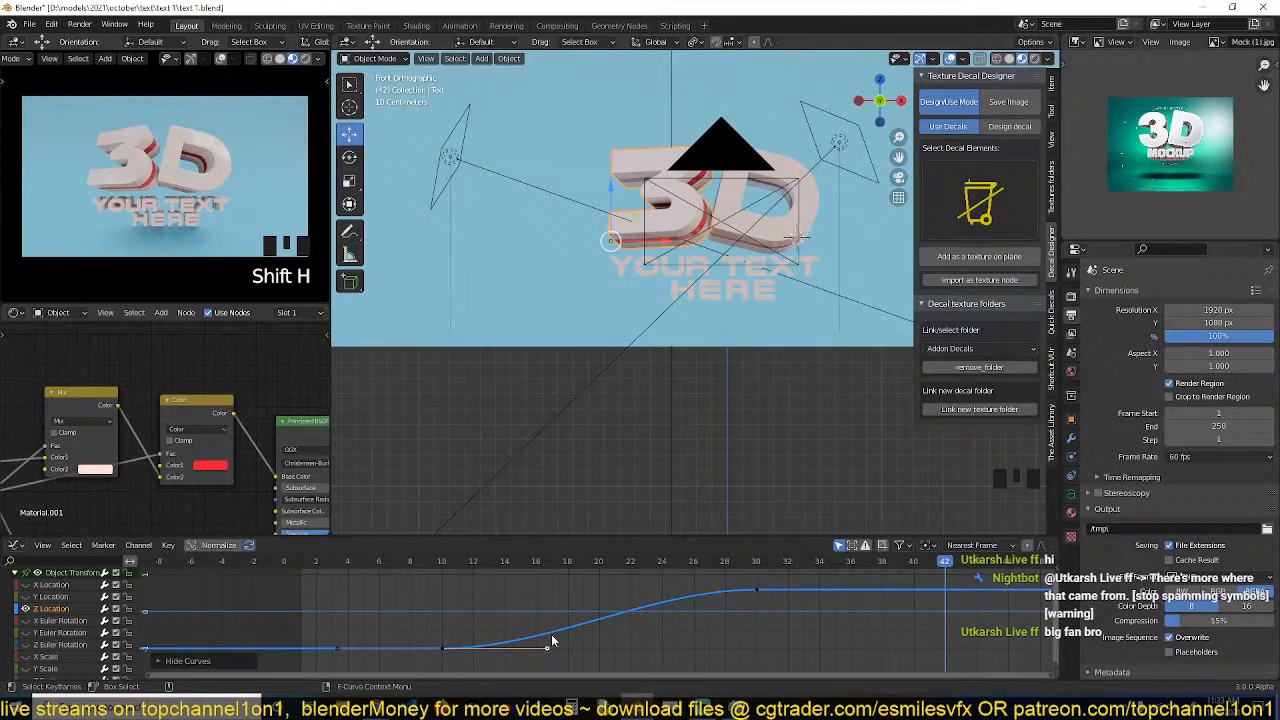
key(g)
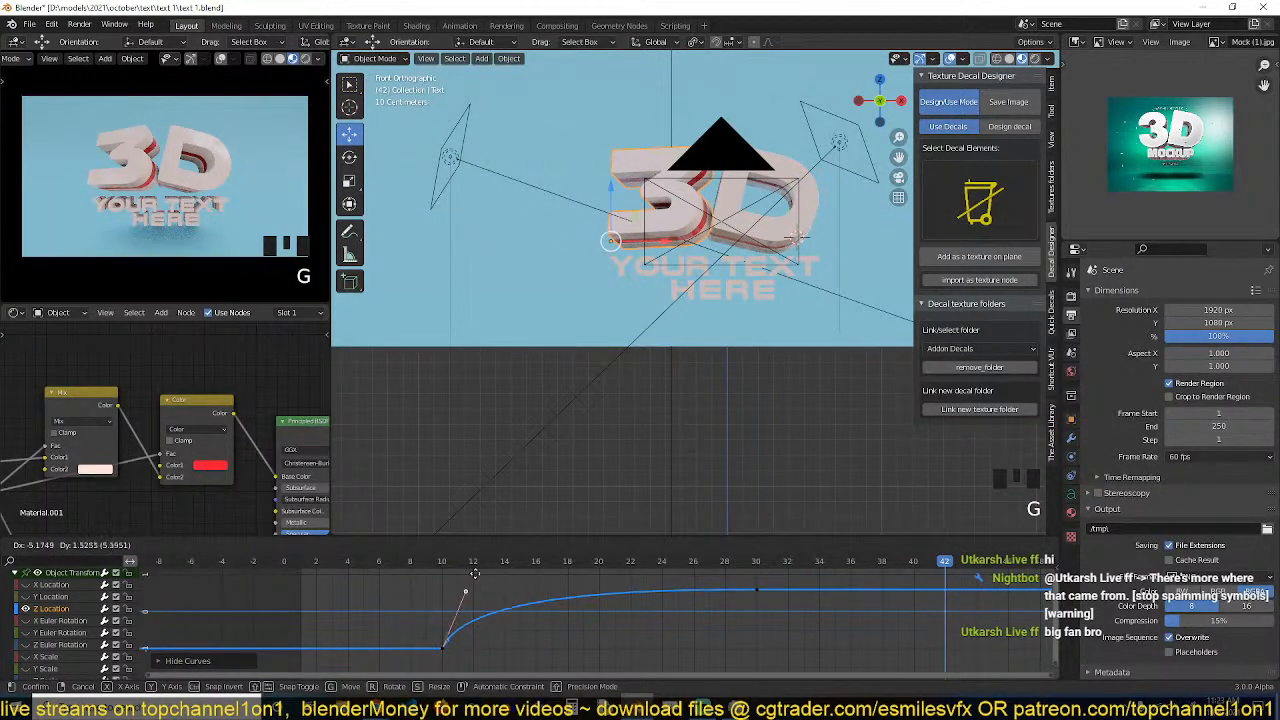
click(487, 578)
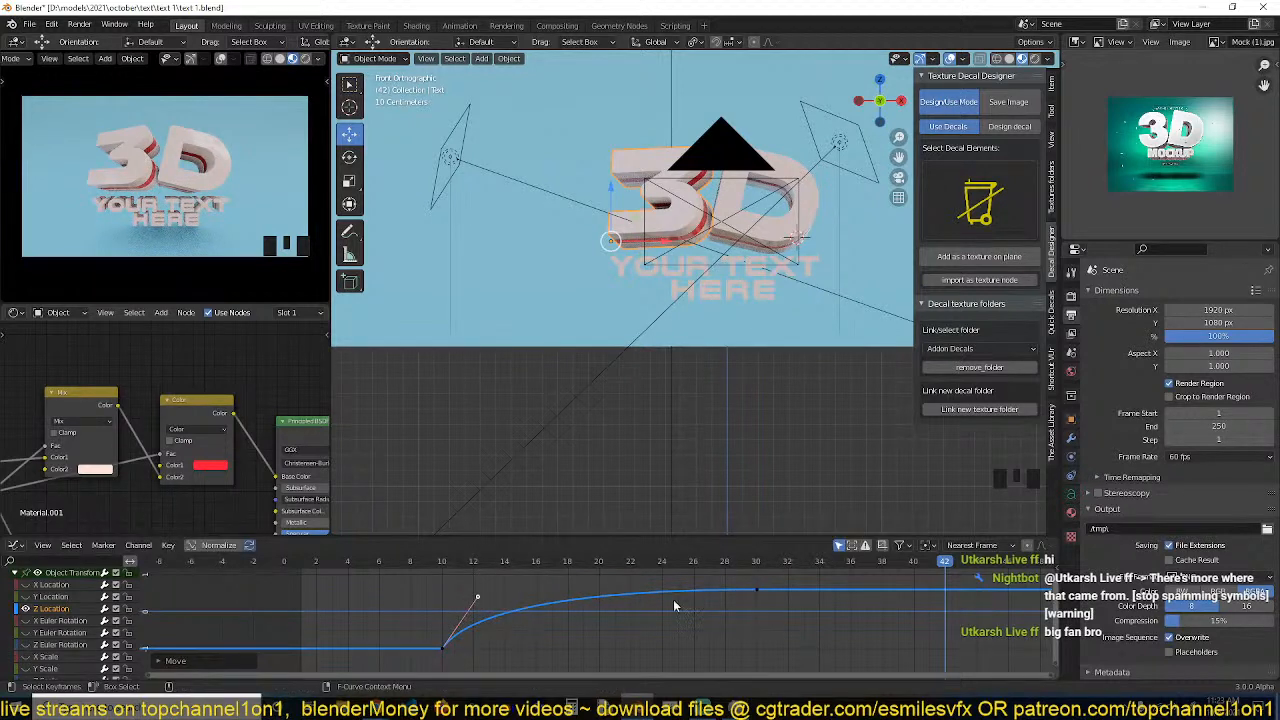
Lift the incoming handle of the 3's frame 30 Z Location keyframe above the key so the curve overshoots before settling.
click(758, 590)
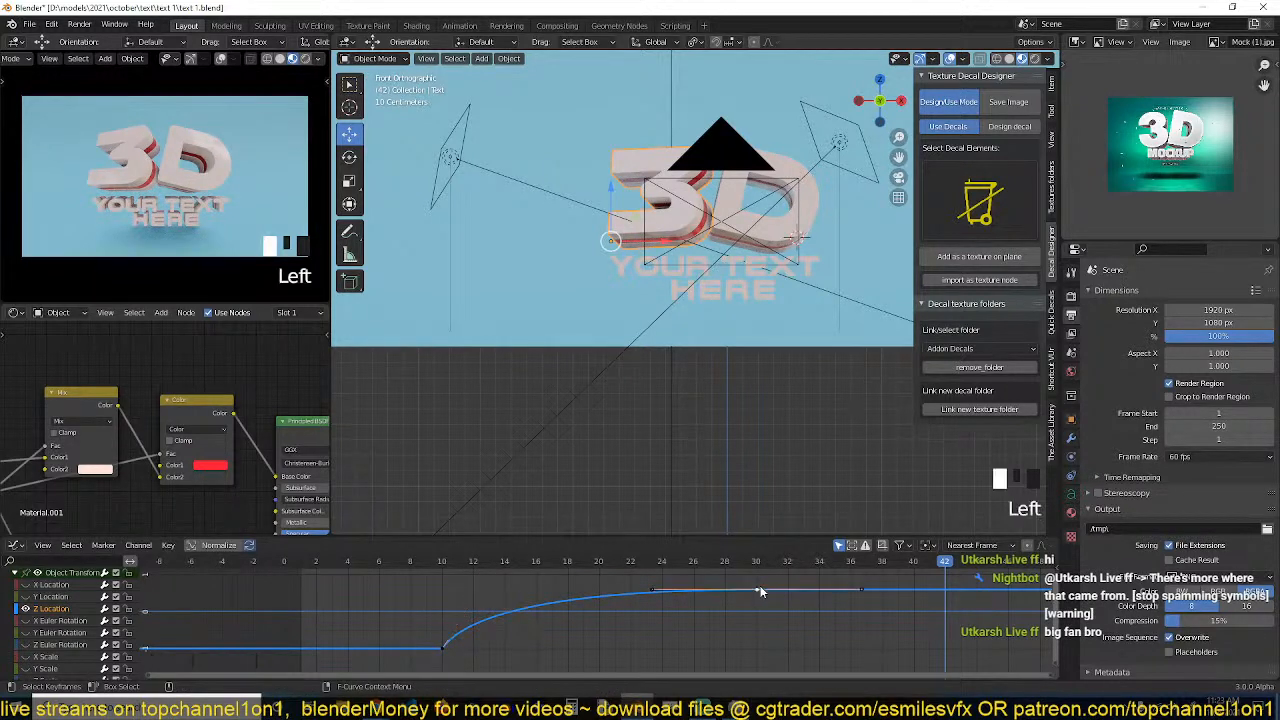
click(650, 594)
key(g)
click(606, 600)
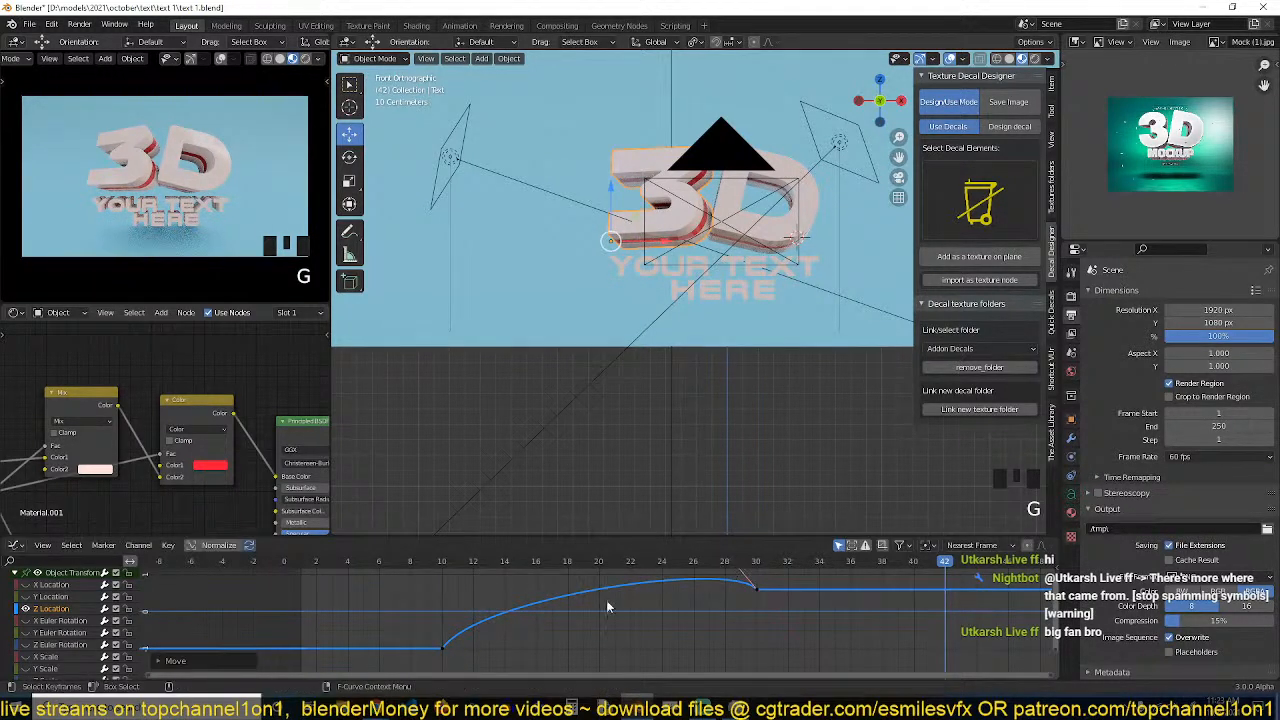
Play the animation repeatedly from the start to review the vertical motion of the 3.
key(shift+Left)
key(space)
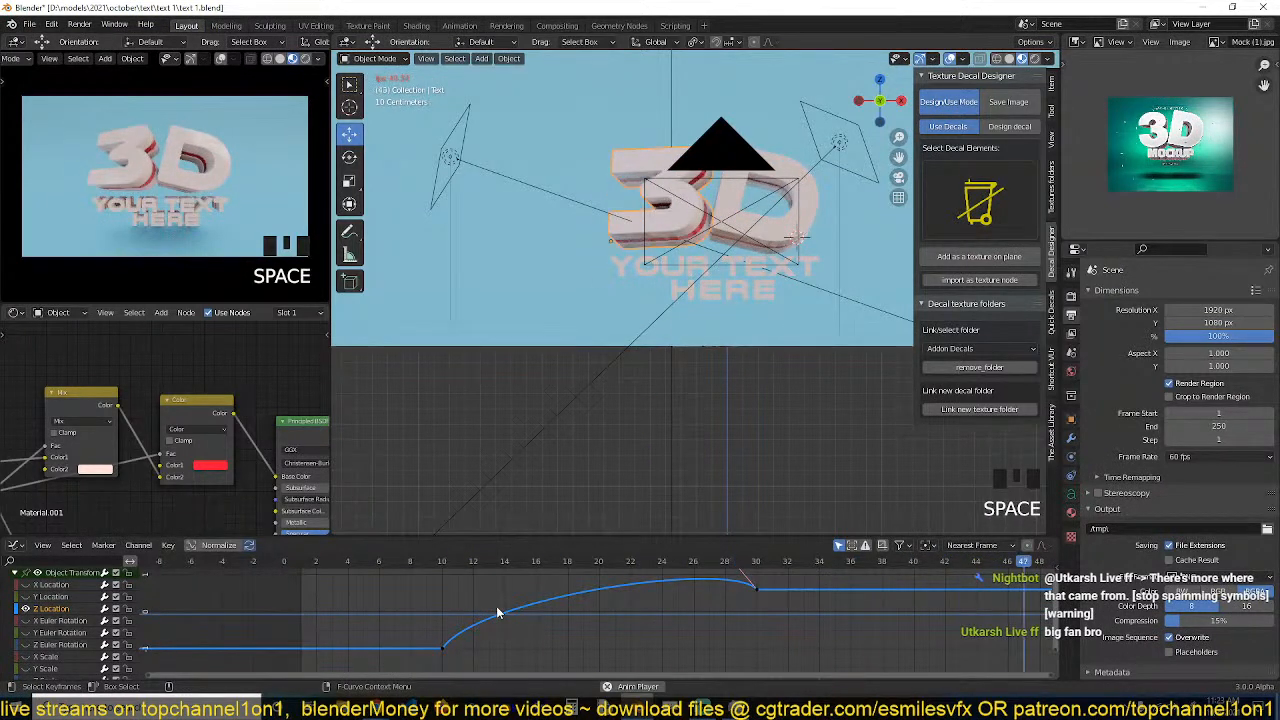
key(Escape)
key(space)
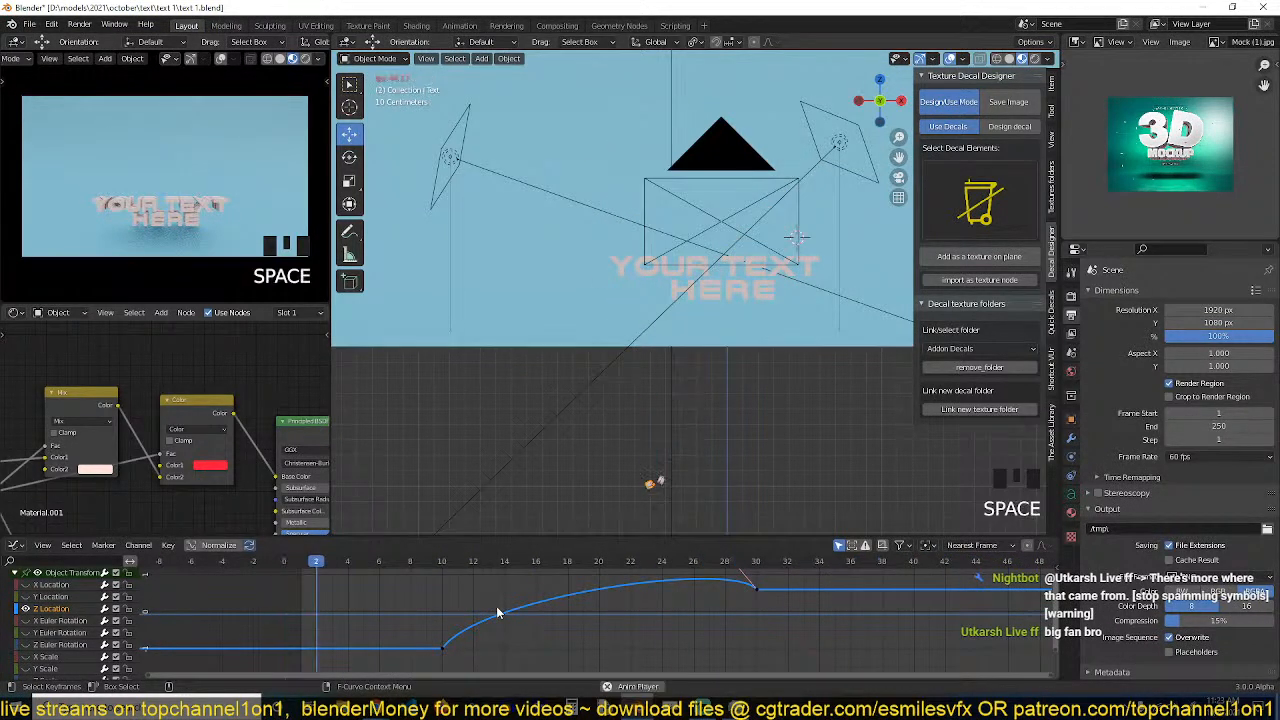
key(Escape)
key(space)
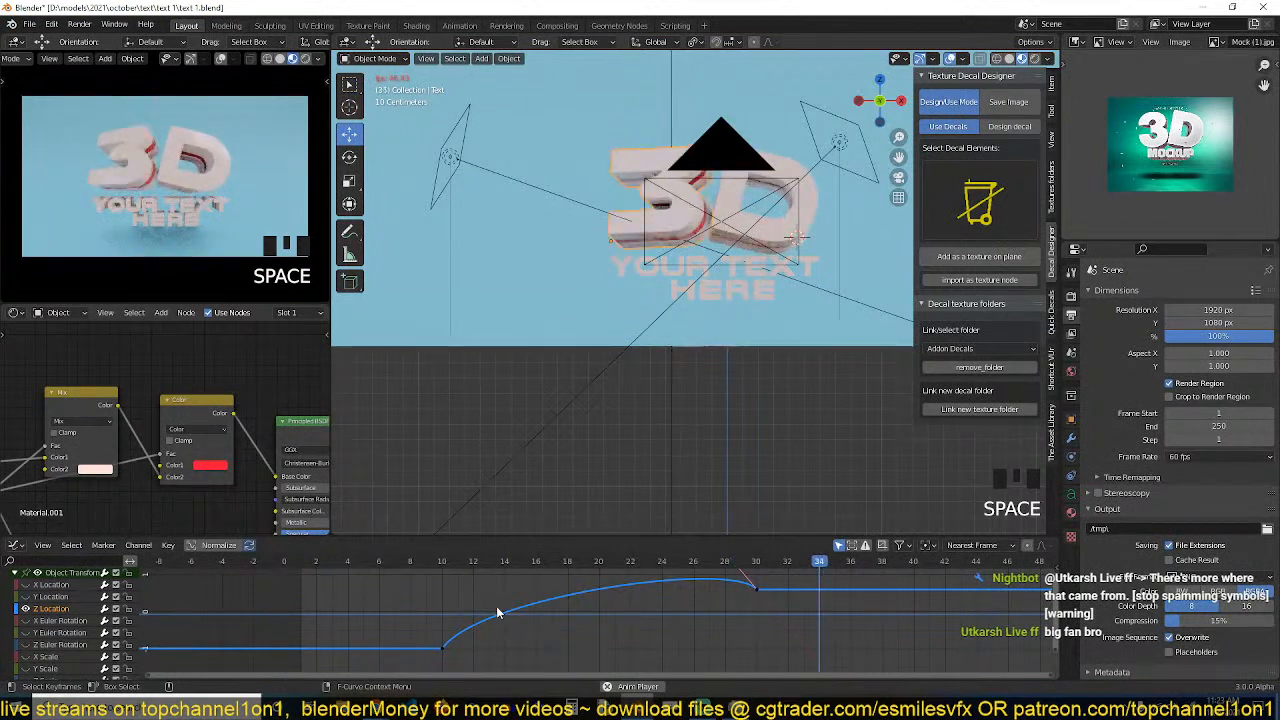
key(Escape)
key(space)
key(Escape)
key(space)
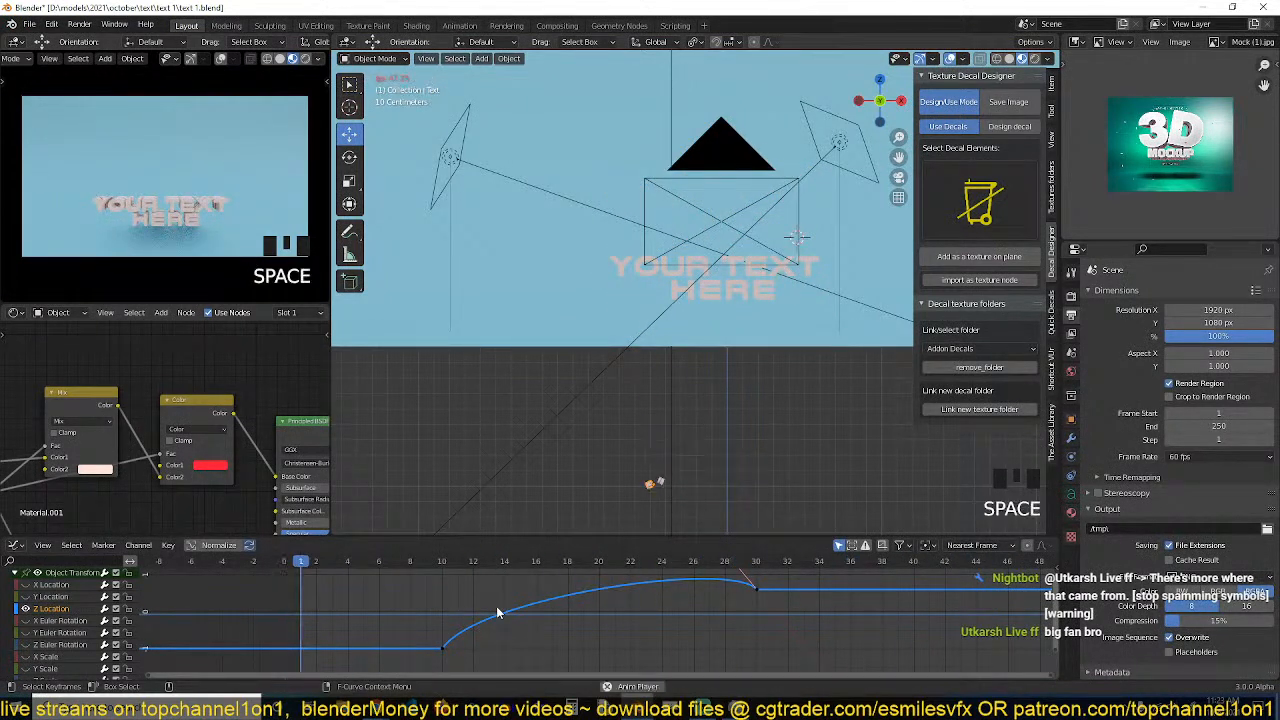
key(space)
Select the letter D and show only its Z Location curve in the Graph Editor.
click(795, 237)
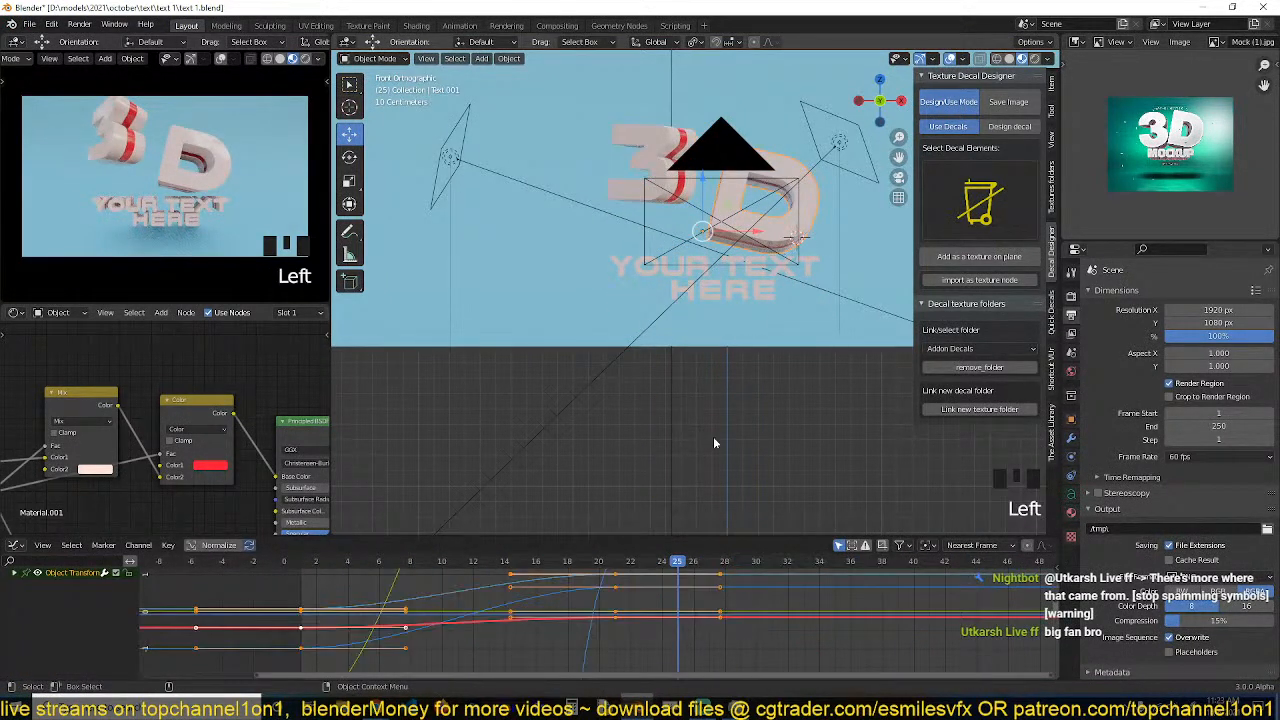
scroll(413, 656, down, 4)
scroll(413, 656, down, 2)
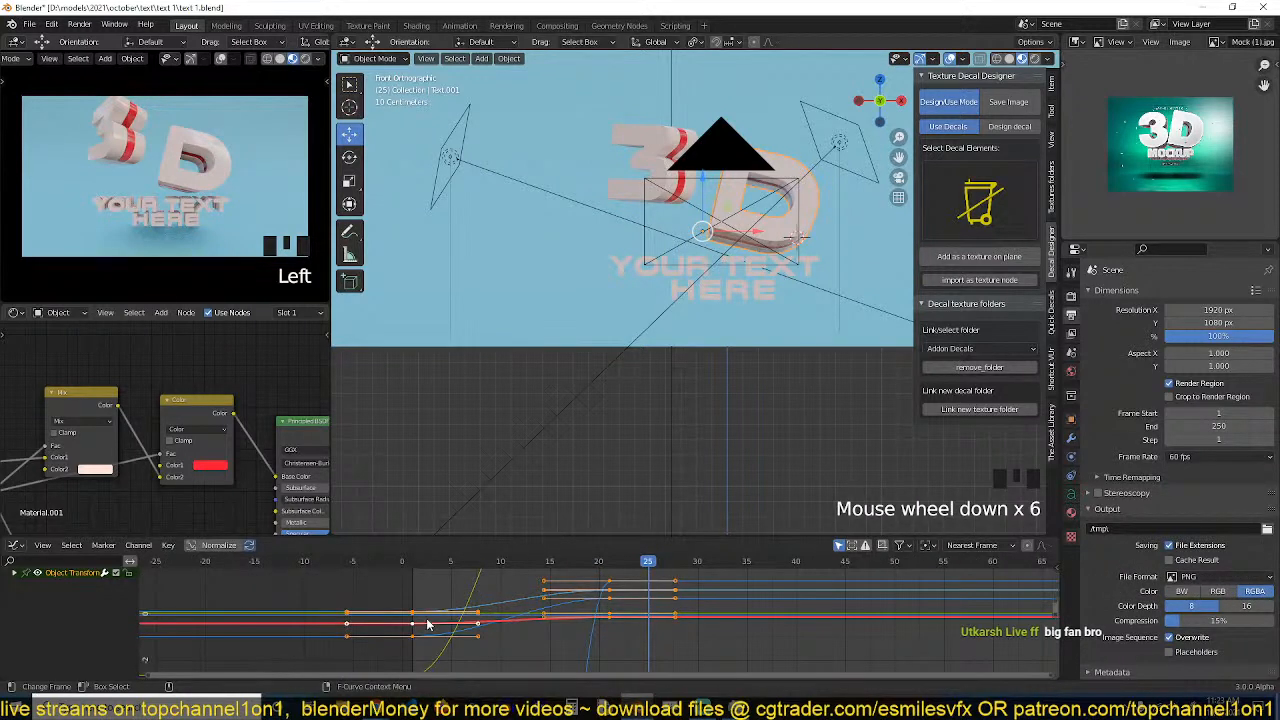
click(15, 574)
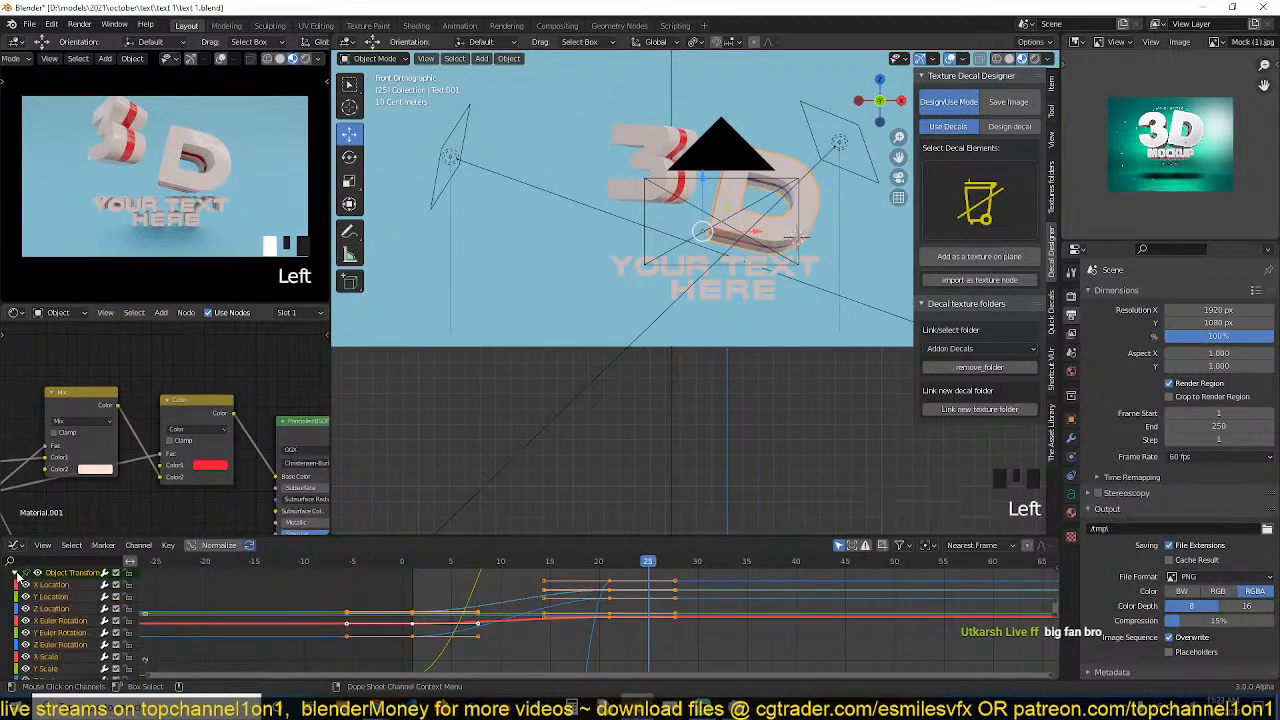
click(60, 609)
key(shift+h)
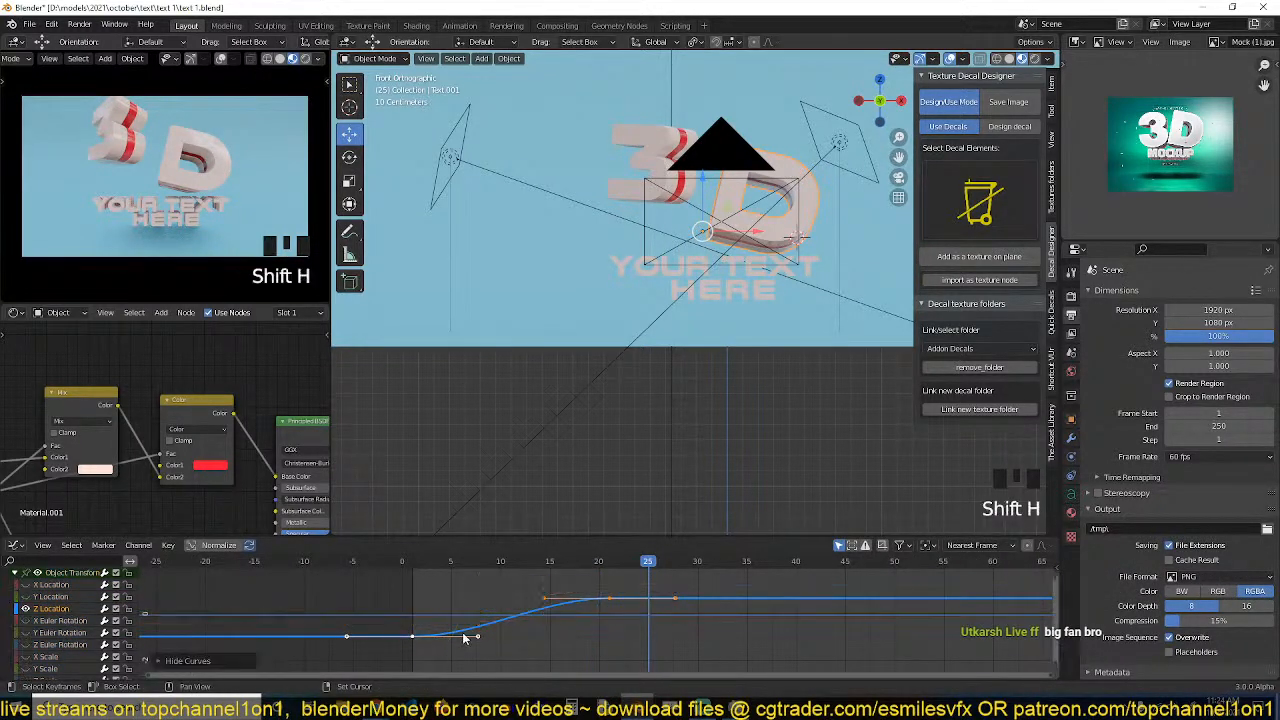
Steepen the start of the D's Z Location curve and lift its frame 21 incoming handle to about frame 20 for an overshoot.
click(477, 638)
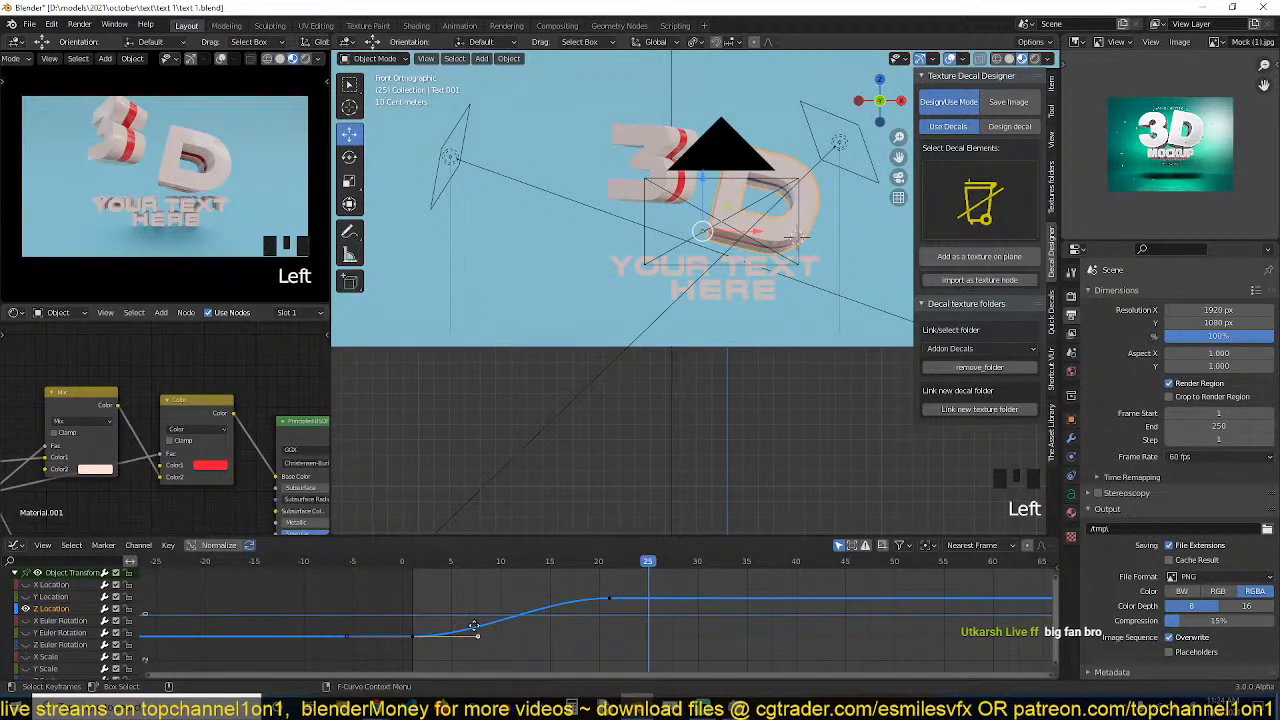
key(g)
click(597, 610)
click(612, 598)
click(597, 601)
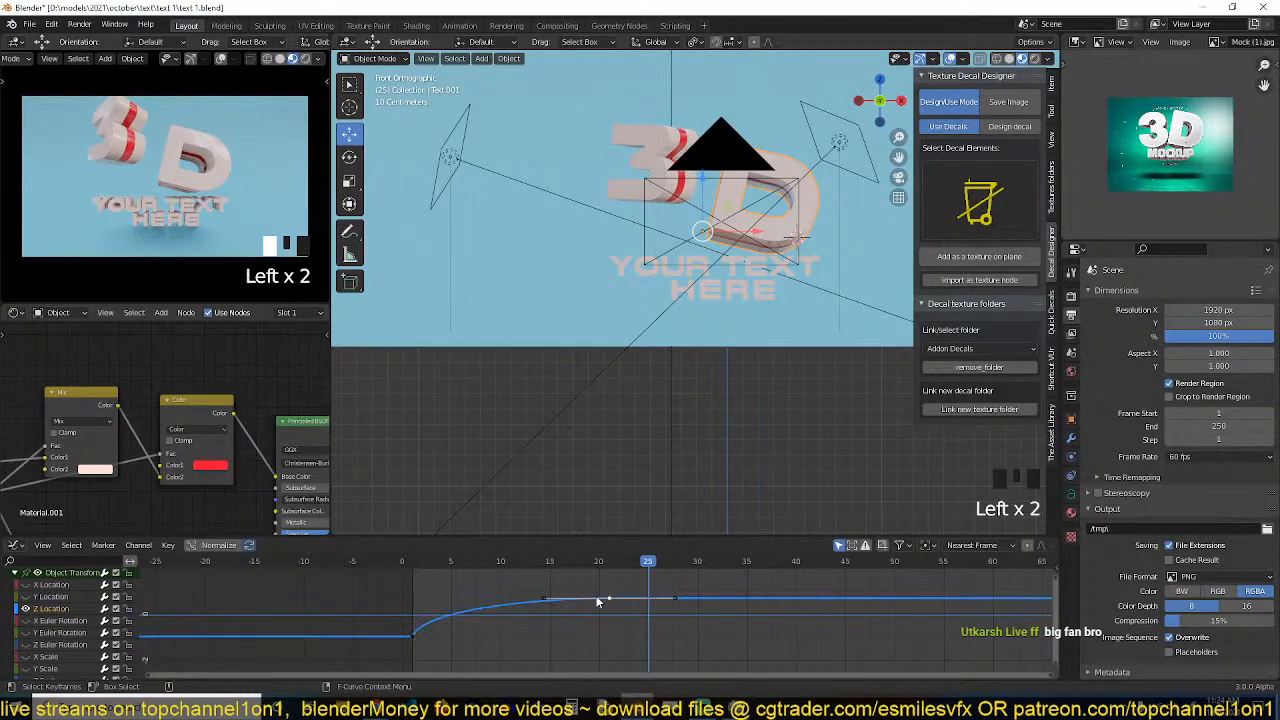
key(g)
click(600, 574)
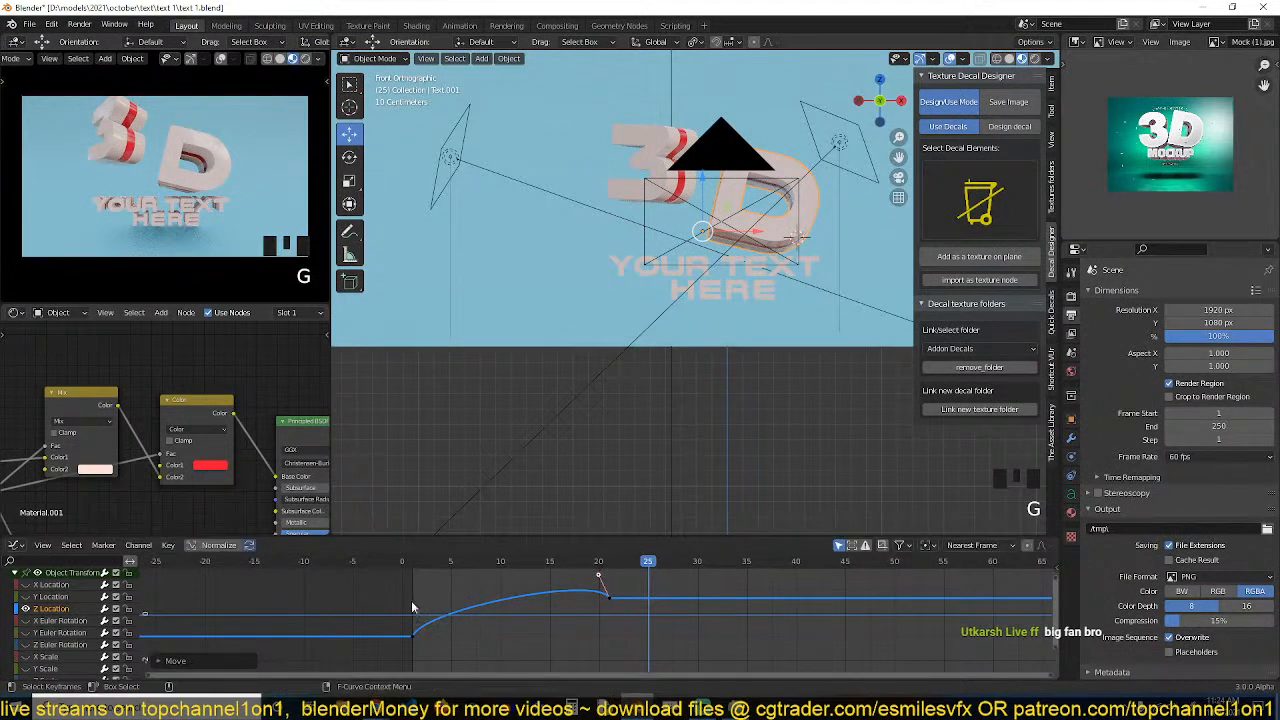
Play the animation repeatedly from the start to review the D's rise together with the 3.
shift+right_click(378, 614)
key(space)
key(Escape)
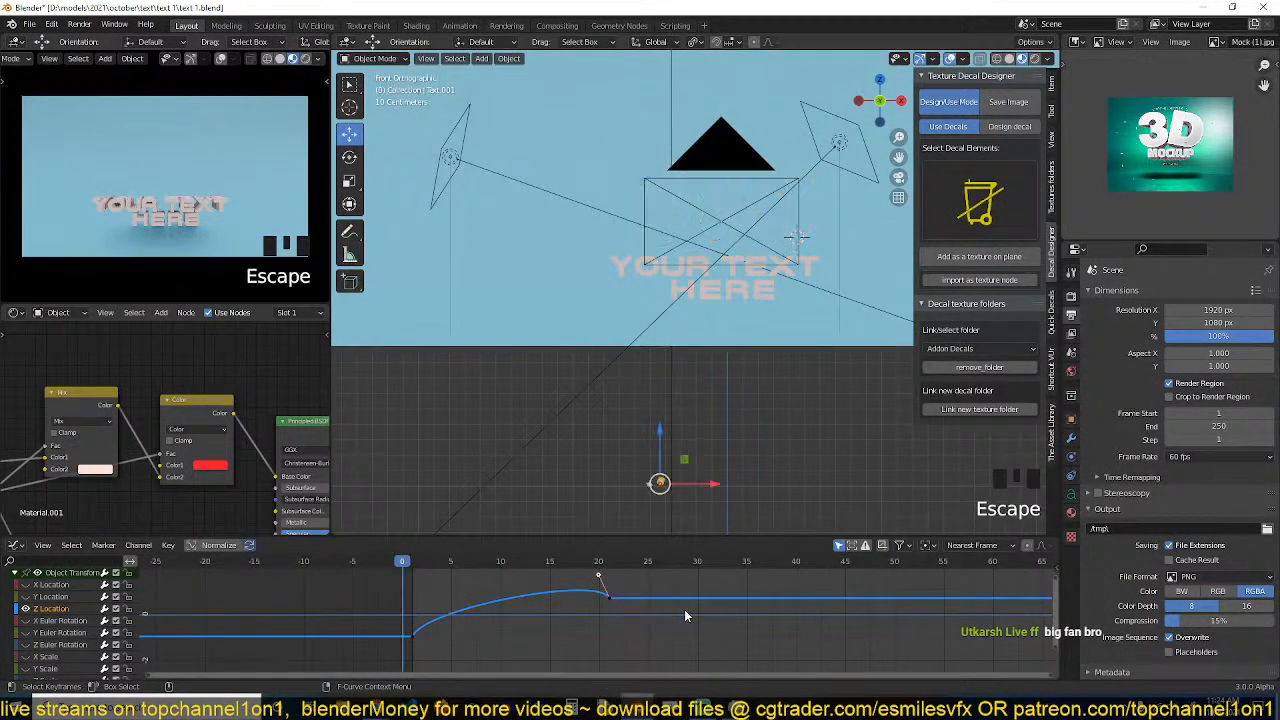
key(space)
key(Escape)
key(space)
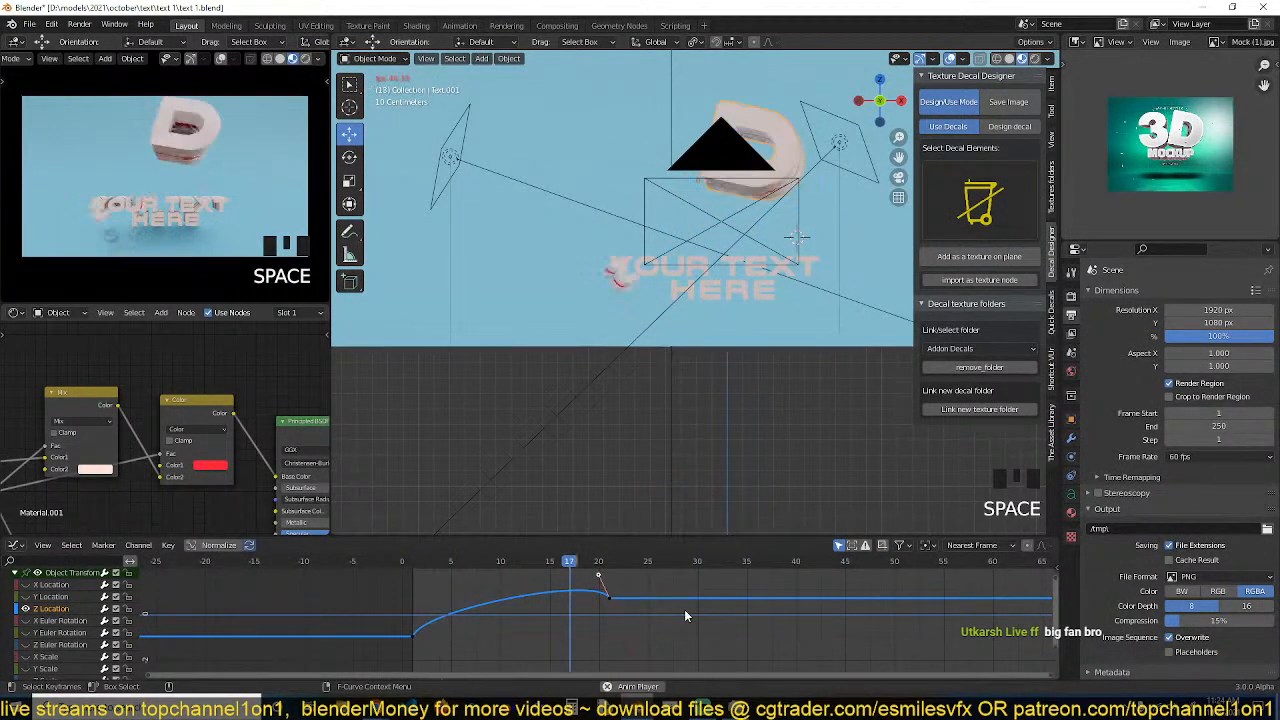
key(Escape)
key(space)
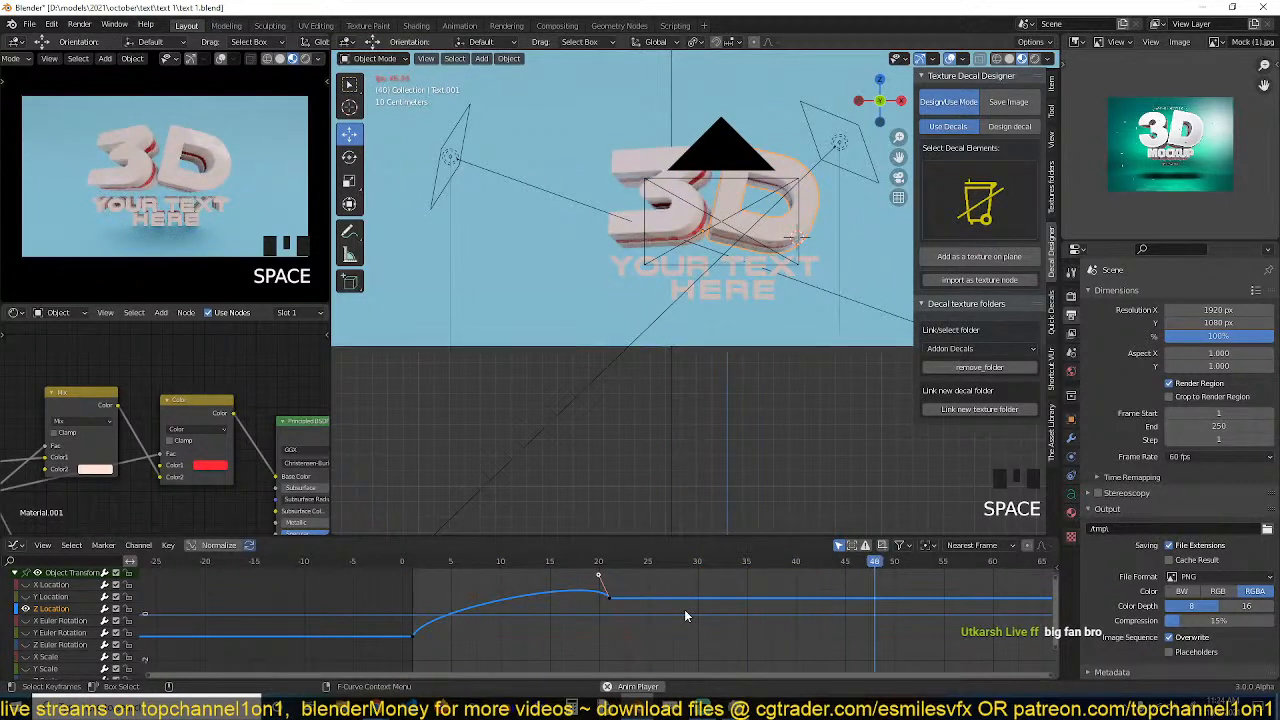
key(Escape)
key(space)
key(space)
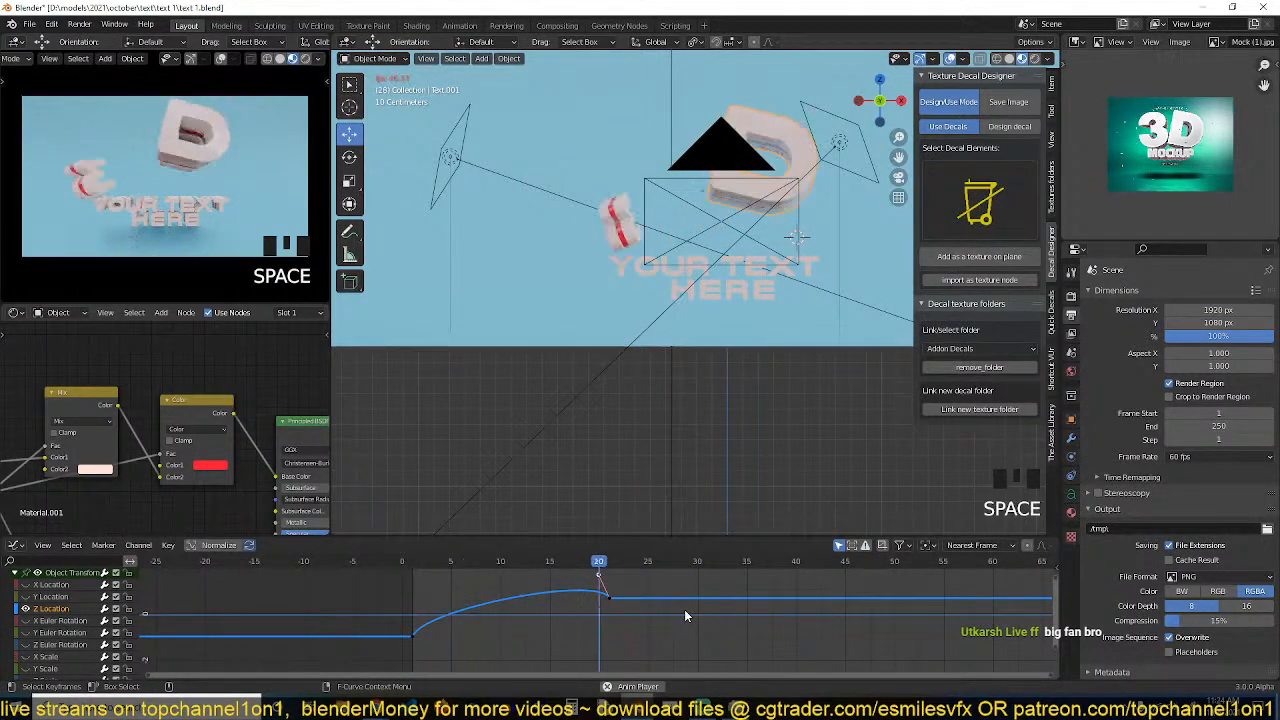
key(Escape)
key(space)
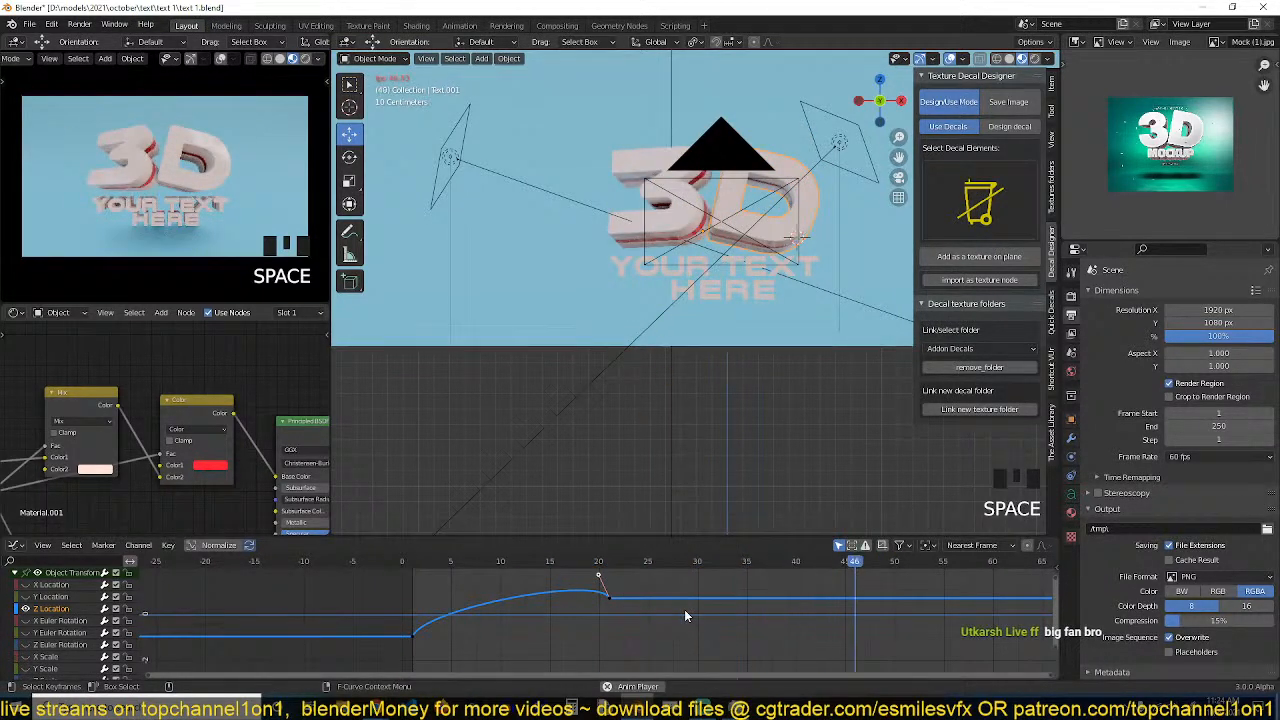
key(space)
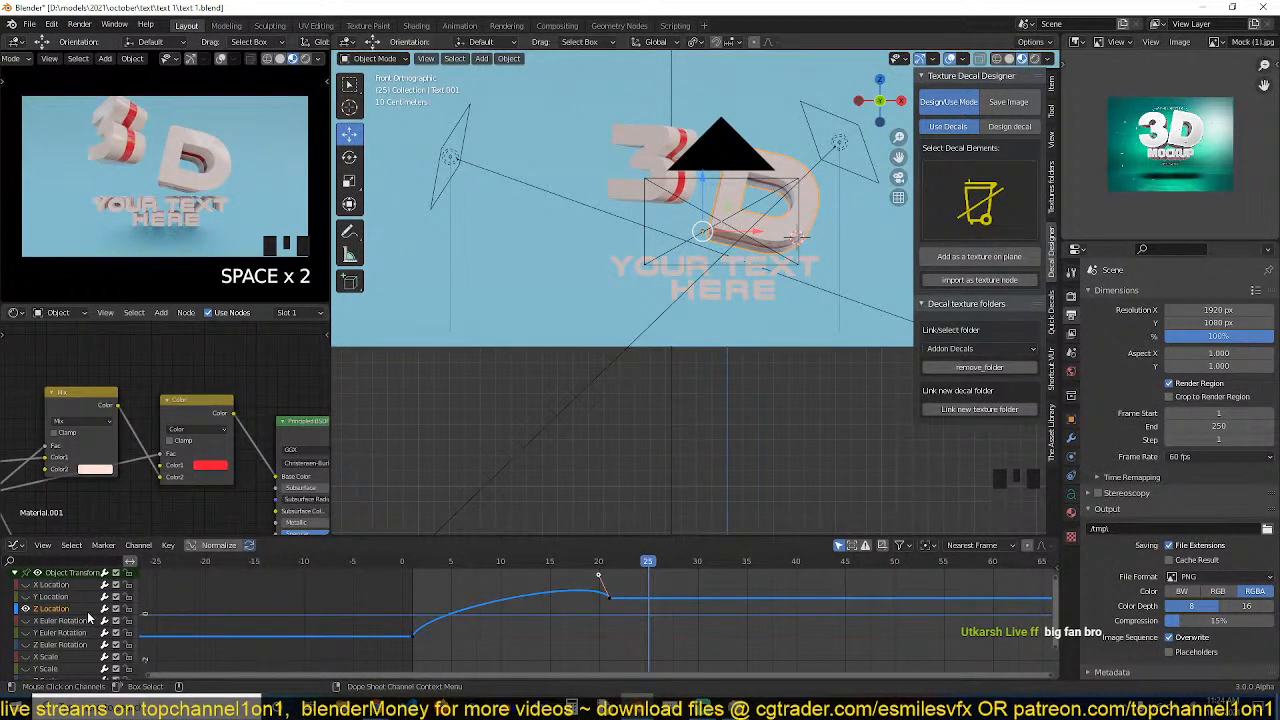
Show only the D's Z Euler Rotation curve and frame all of its keyframes.
click(68, 645)
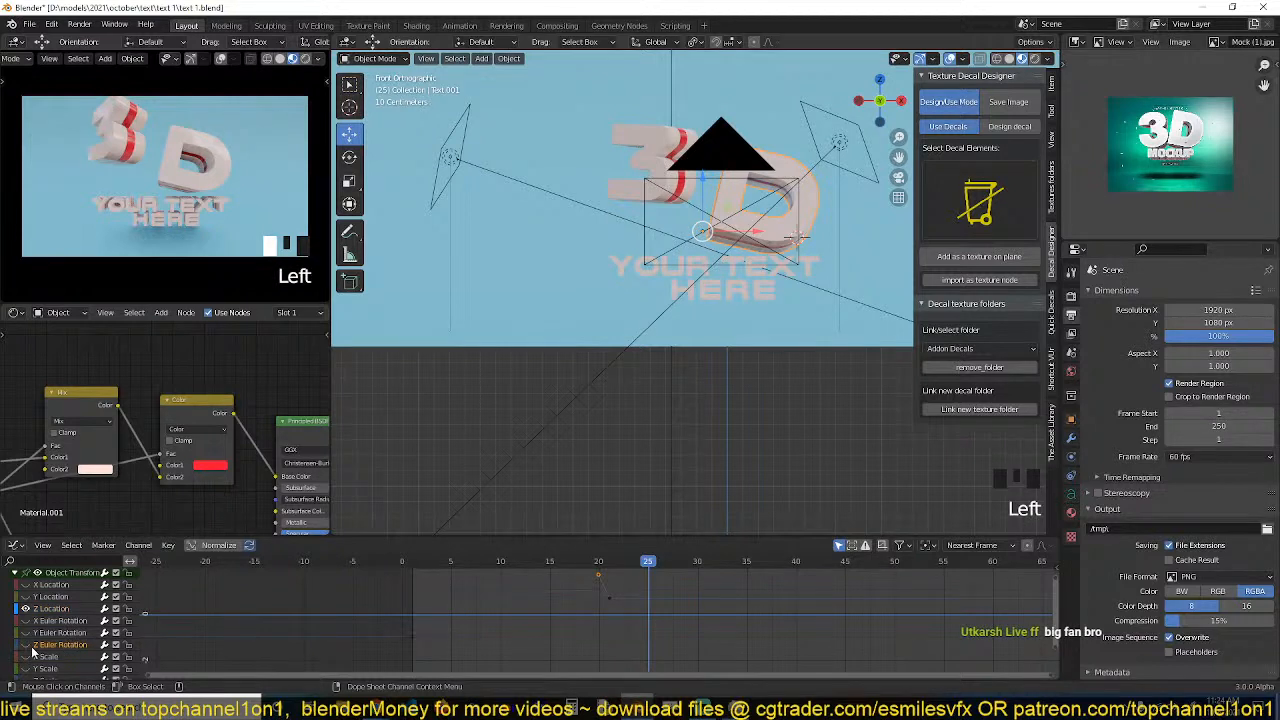
click(27, 648)
click(27, 648)
click(27, 648)
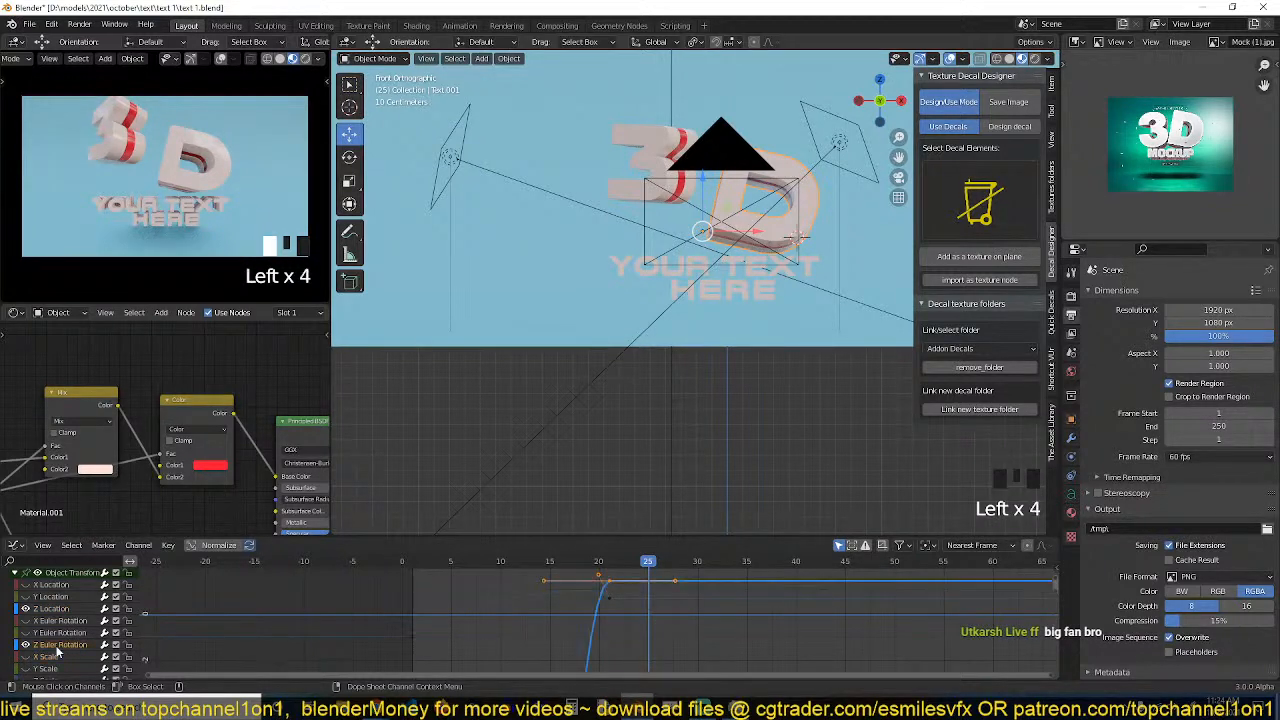
key(shift+h)
key(a)
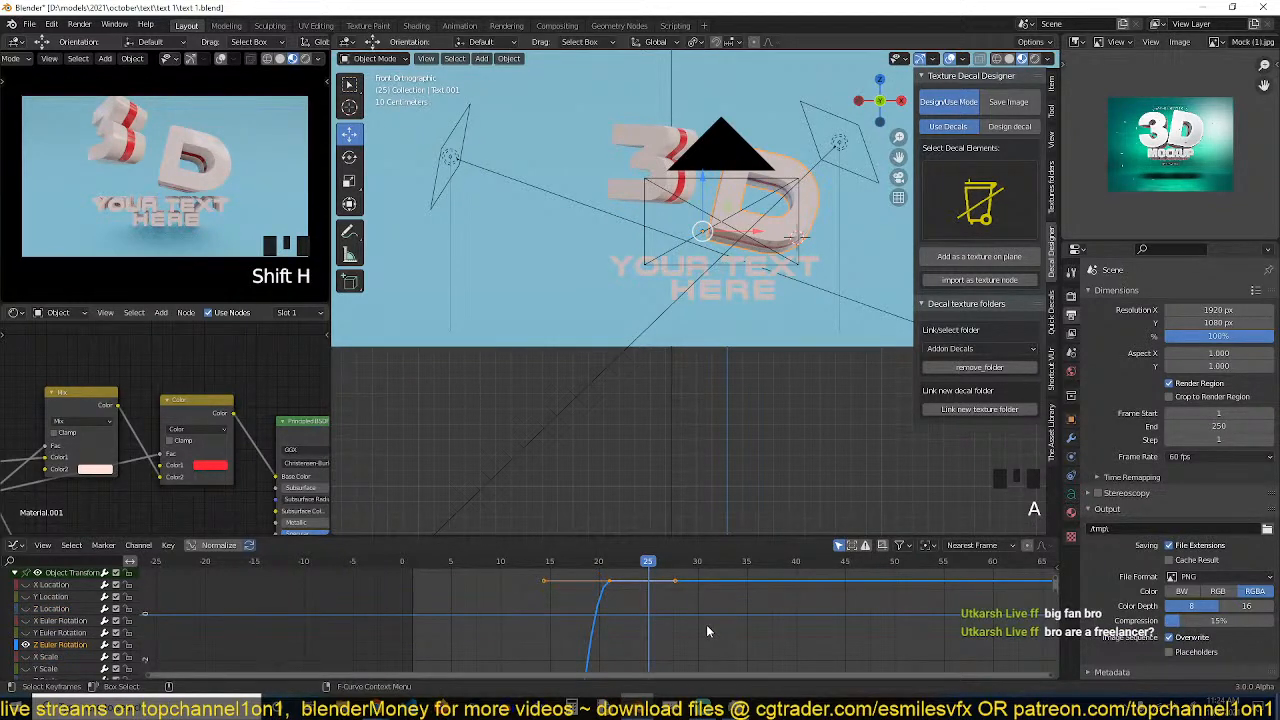
key(KP_Decimal)
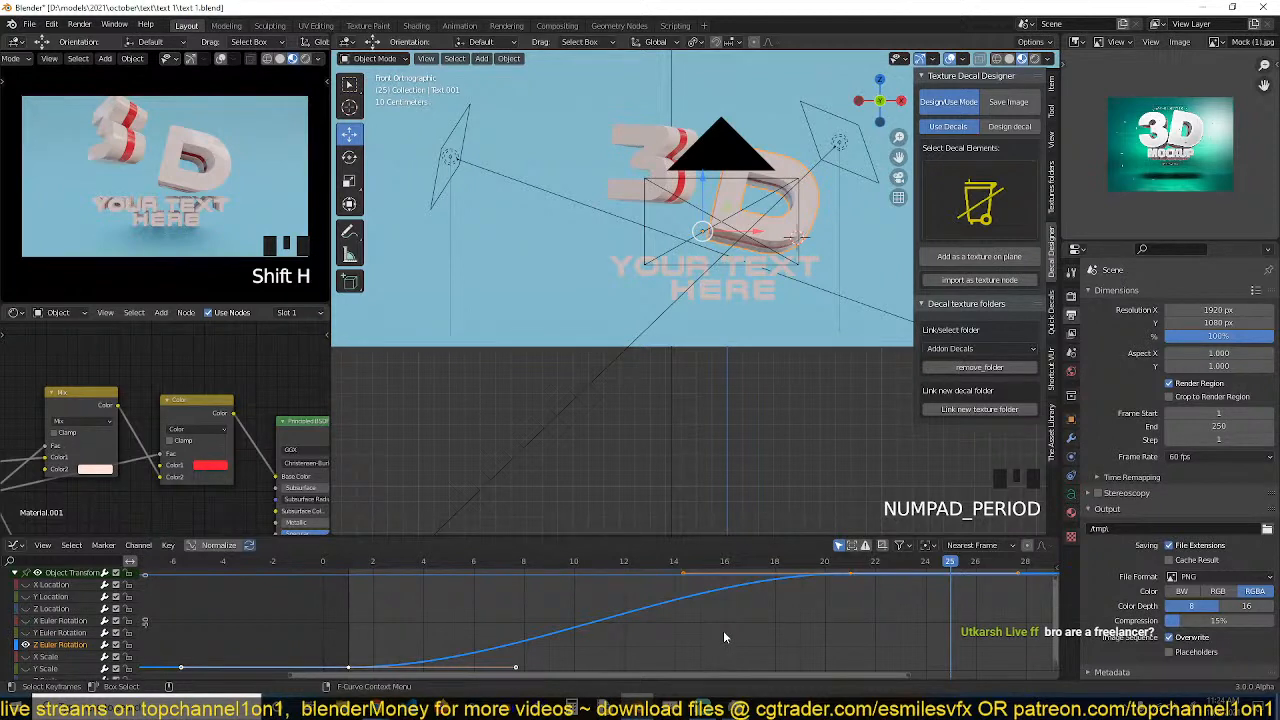
Raise the outgoing handle at frame 1 of the D's Z Euler Rotation curve and lift the frame 21 incoming handle above its key.
click(515, 669)
key(g)
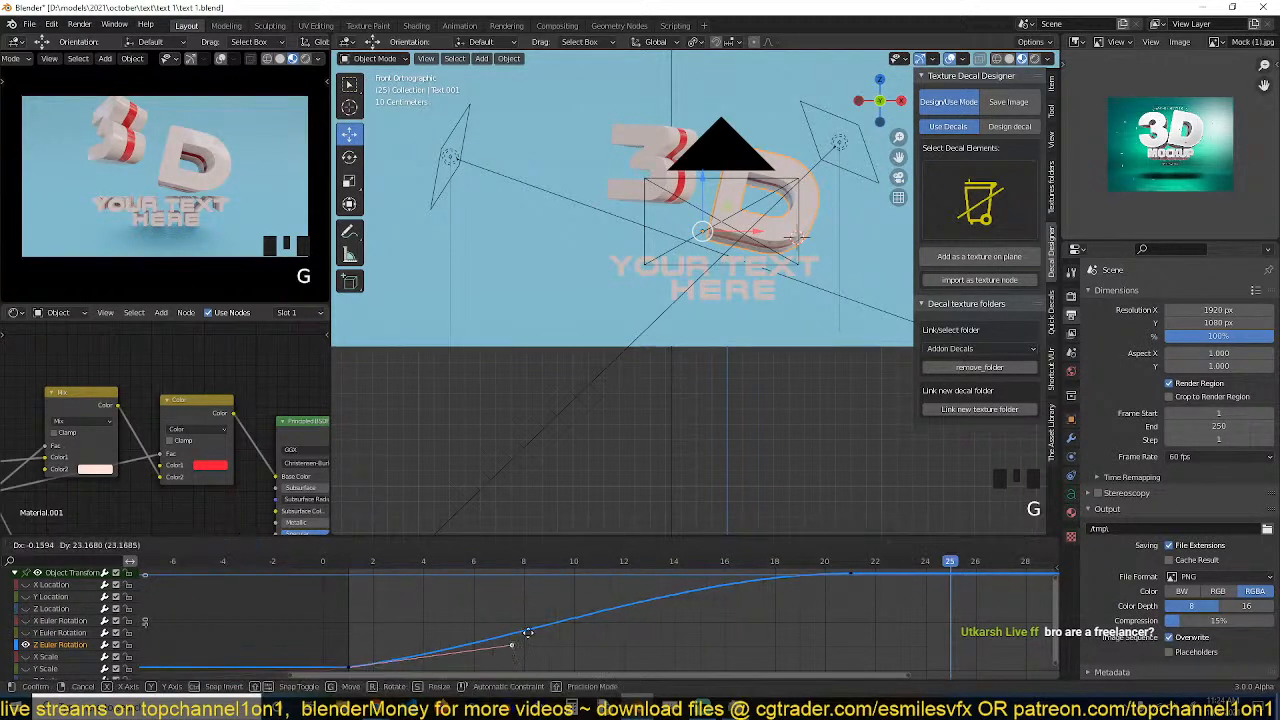
click(472, 622)
click(850, 576)
middle_drag(850, 582, 869, 628)
click(646, 631)
key(g)
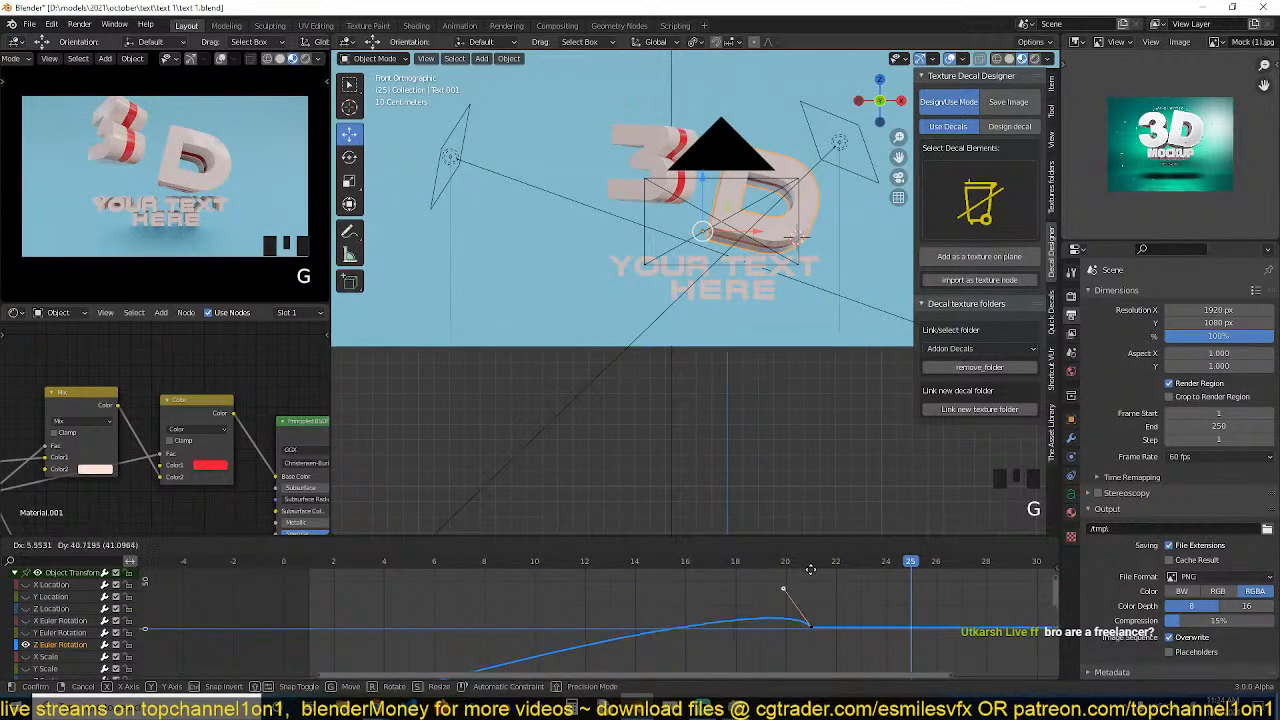
click(786, 582)
Return to the start of the timeline and play the animation to review the D's rotation.
scroll(491, 595, down, 4)
scroll(491, 595, down, 6)
key(shift+Left)
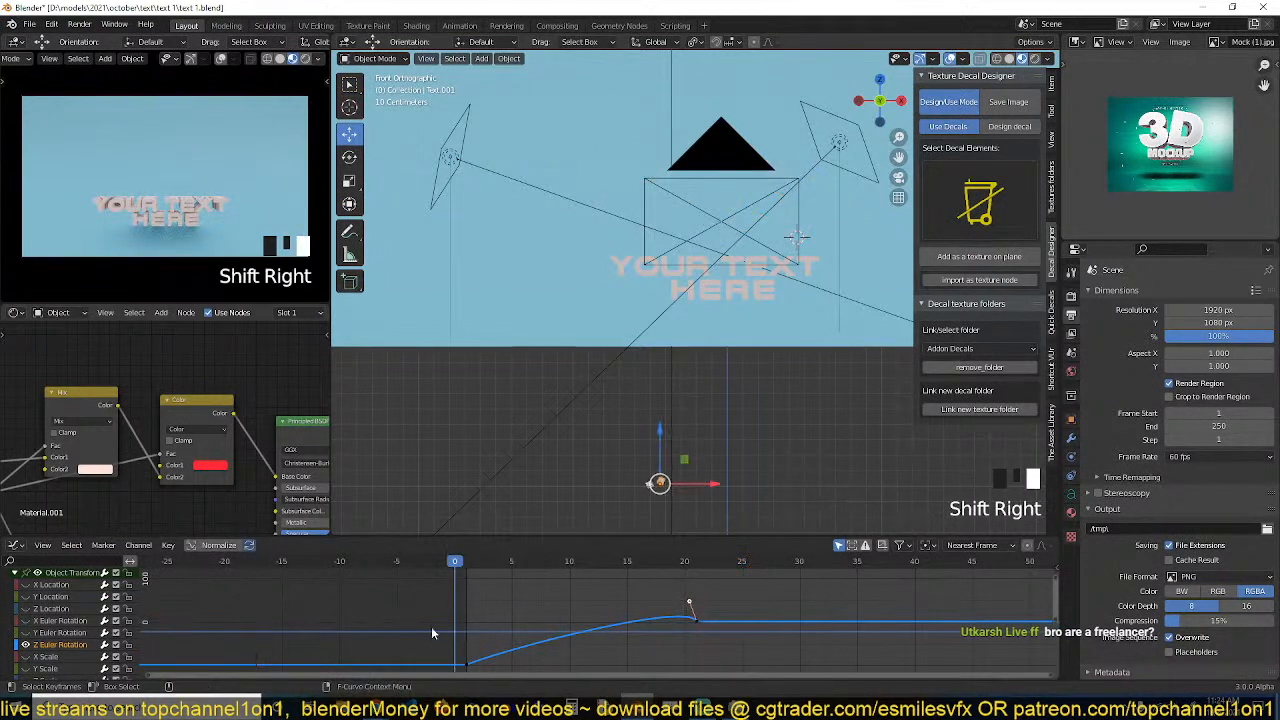
key(space)
key(Escape)
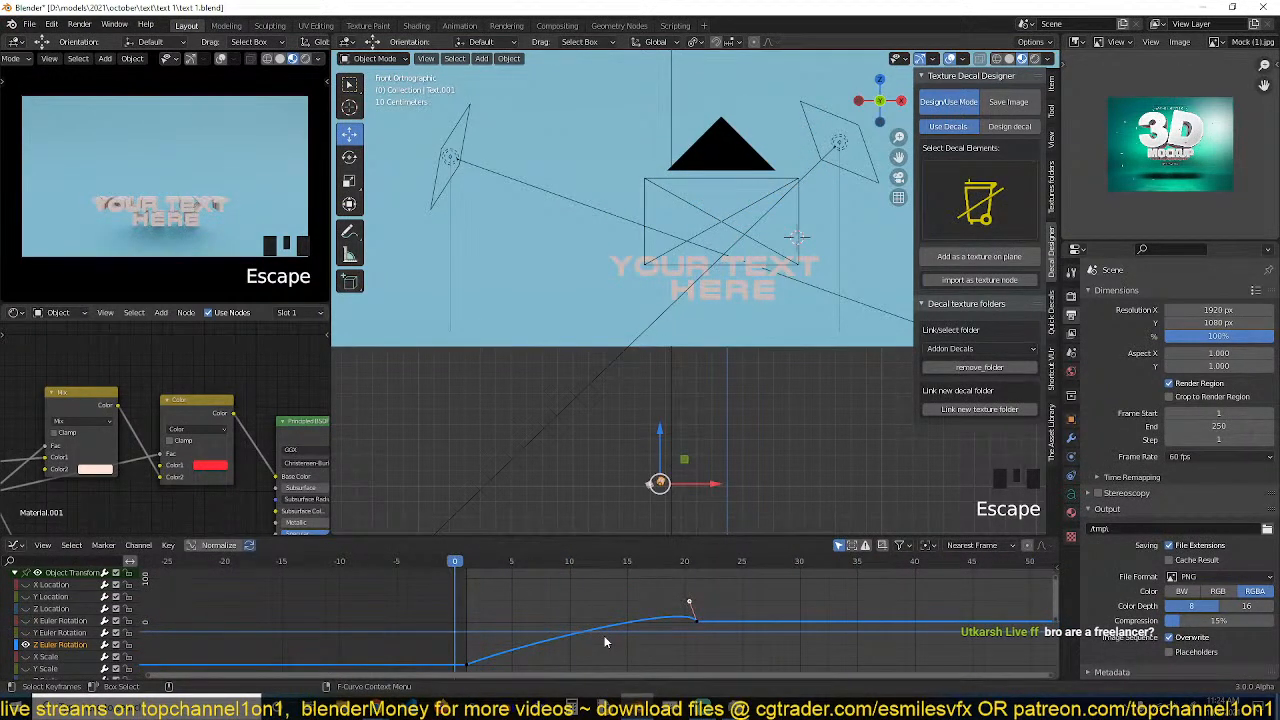
Raise the frame 21 incoming handle of the D's Z Euler Rotation curve further above its key for a stronger overshoot.
key(KP_Decimal)
scroll(641, 656, down, 4)
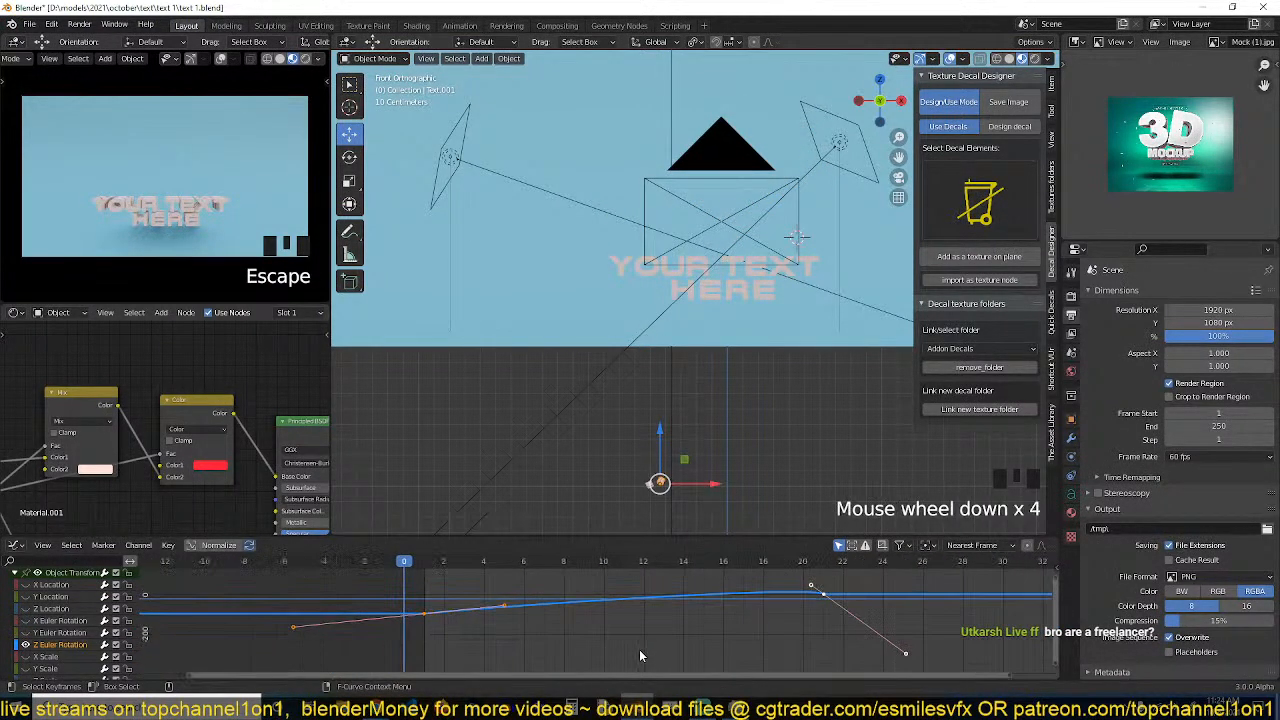
key(KP_Decimal)
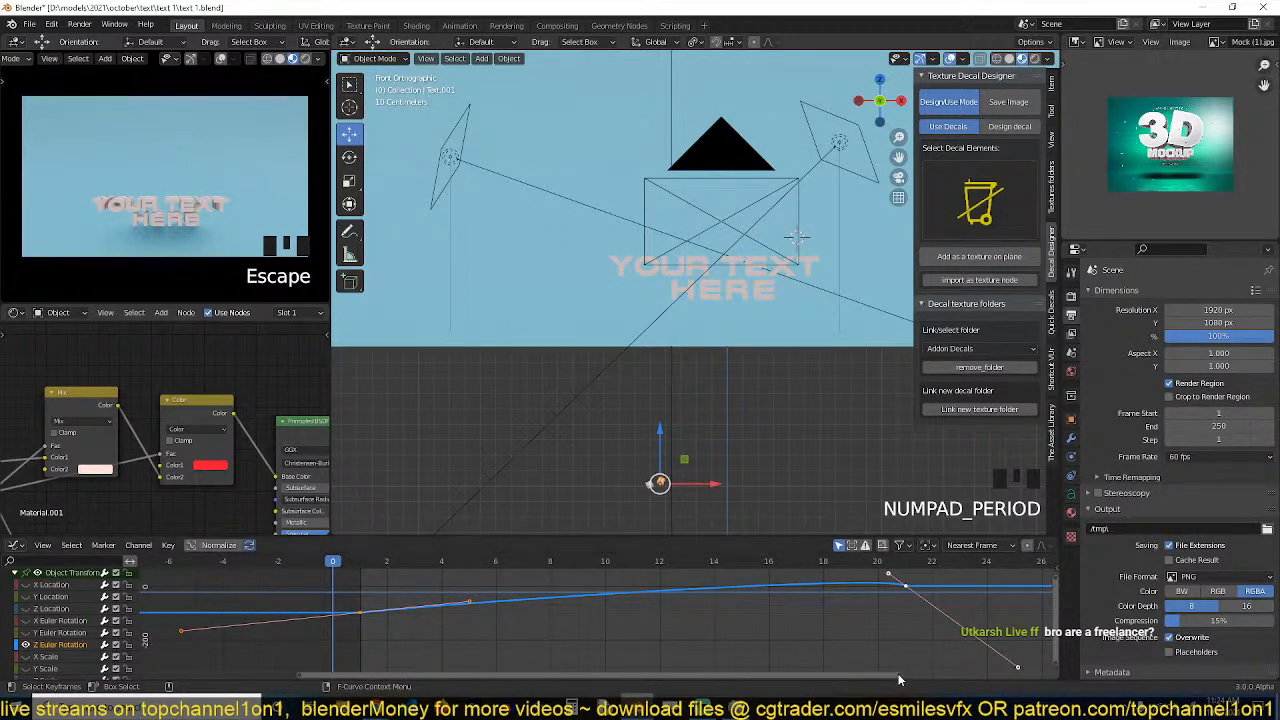
drag(900, 676, 1000, 684)
scroll(700, 587, down, 8)
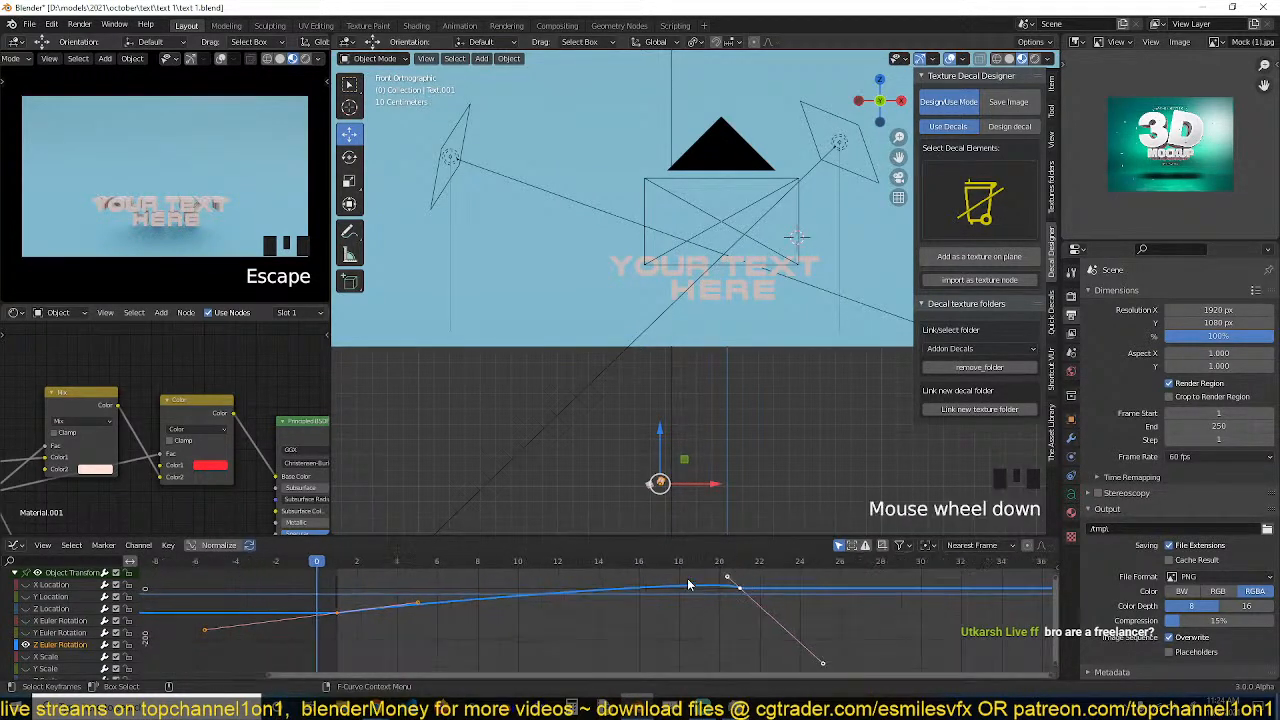
click(675, 597)
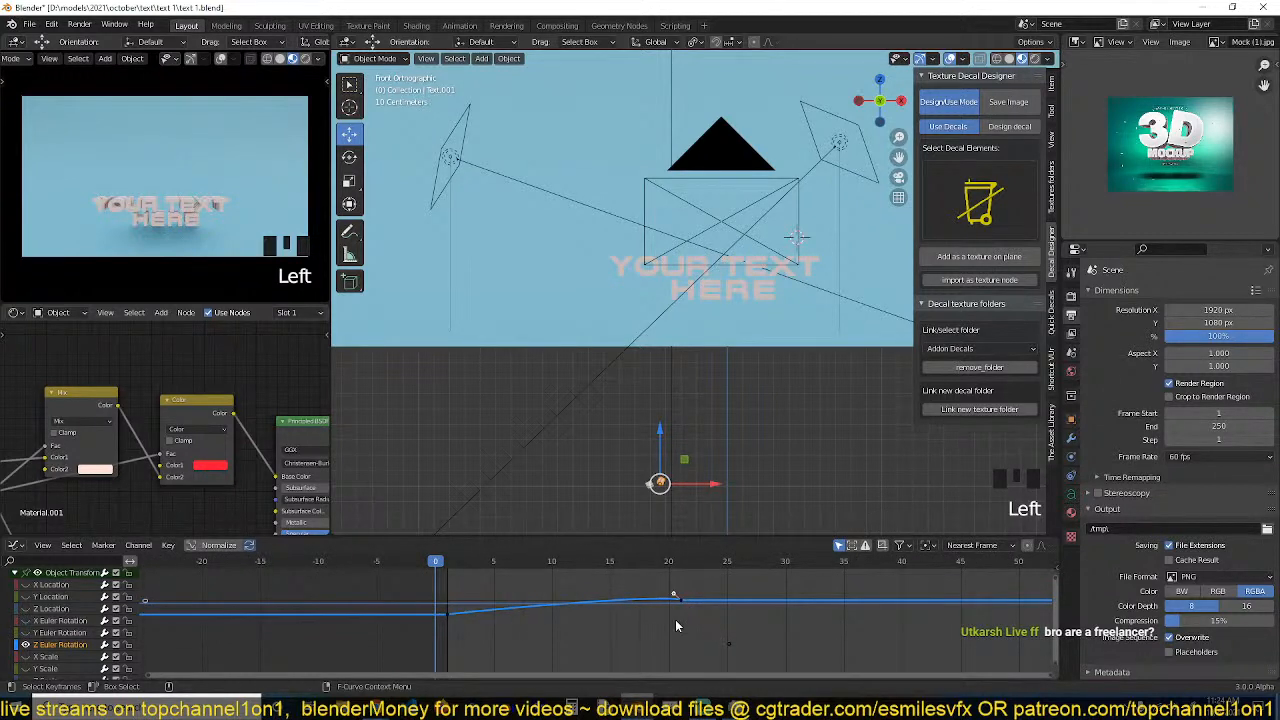
key(g)
click(658, 601)
Play the animation several times from the start to review the D's exaggerated rotation overshoot.
key(space)
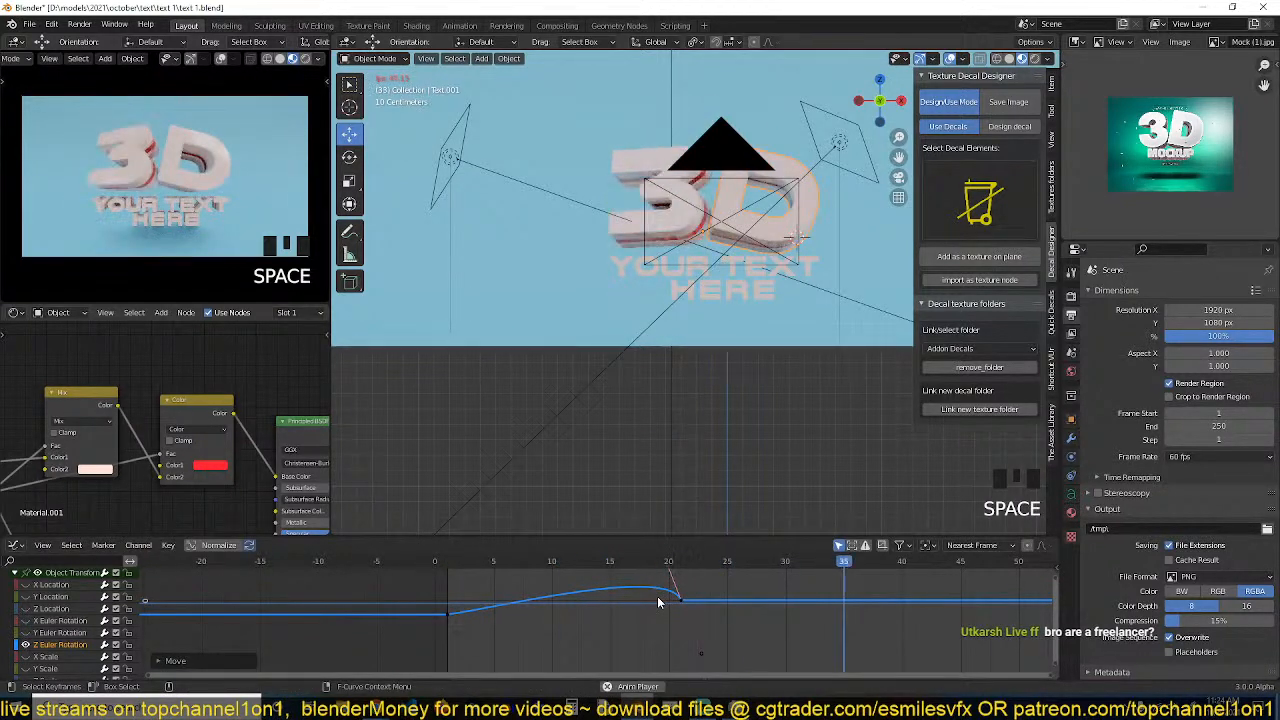
key(Escape)
key(space)
key(Escape)
key(space)
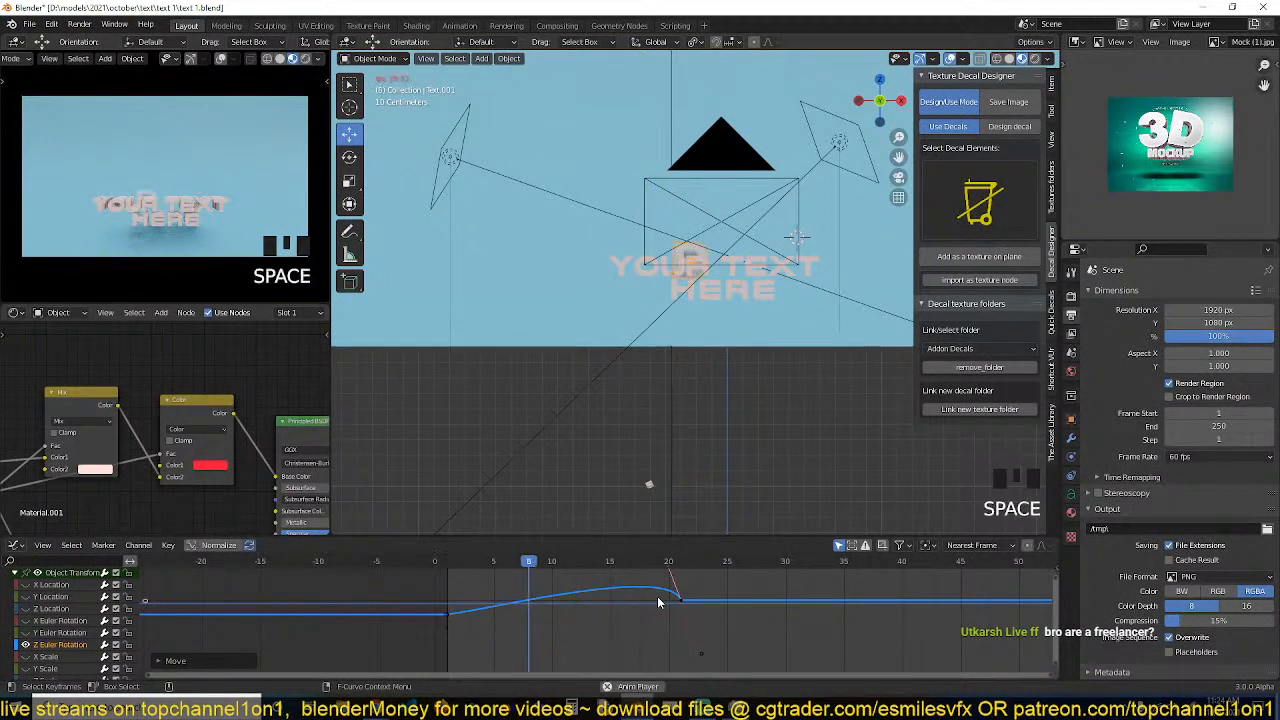
key(space)
Try placing the D's frame 21 incoming rotation handle below its key and play the animation.
drag(668, 592, 662, 630)
key(space)
key(space)
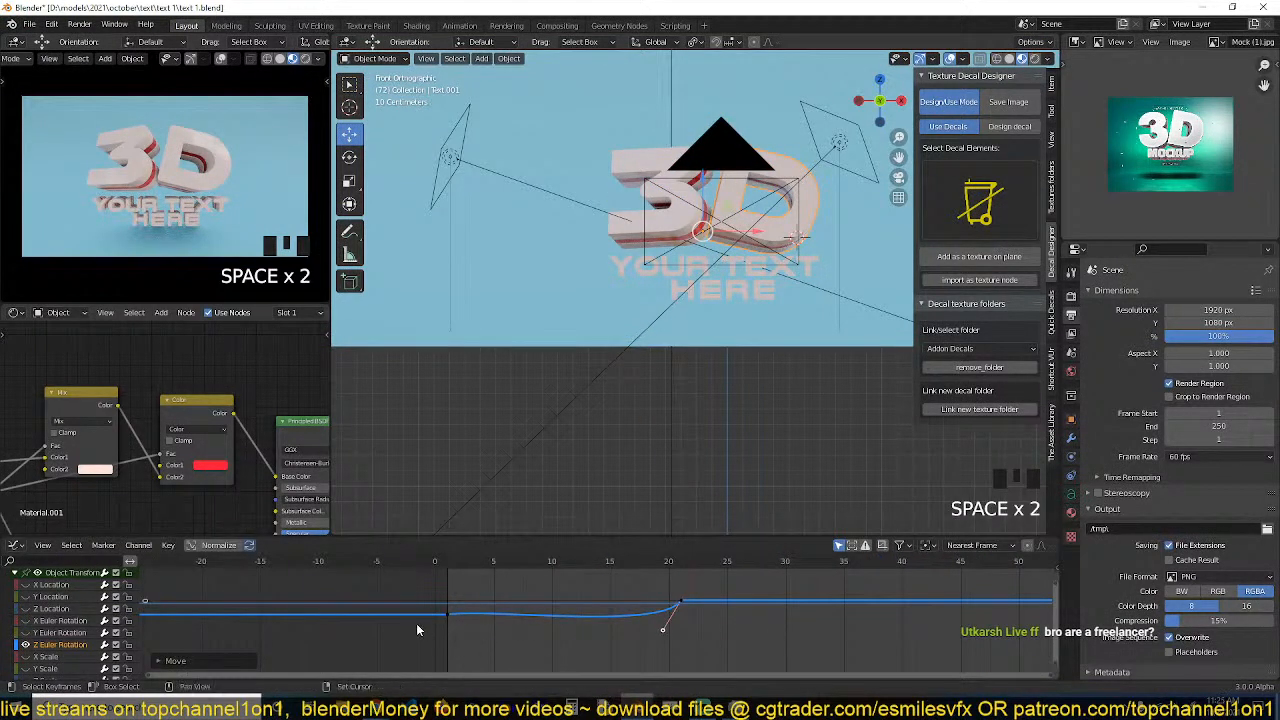
shift+right_click(416, 622)
key(space)
key(Escape)
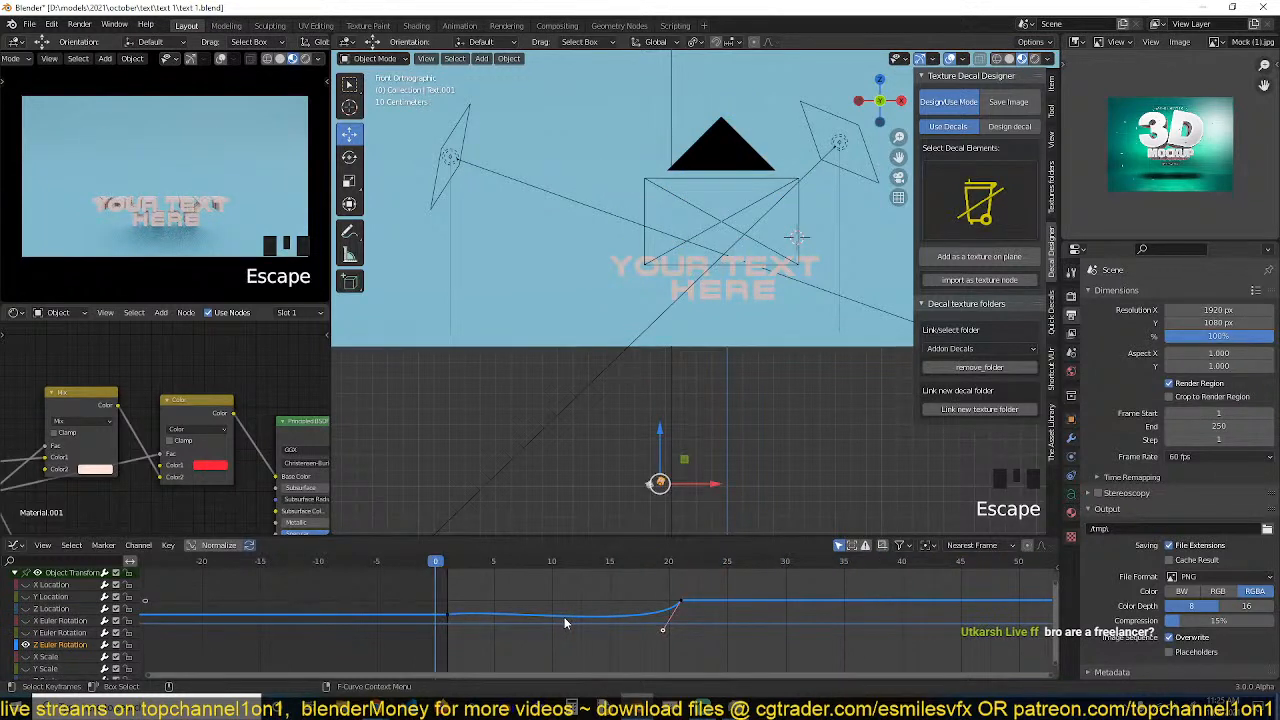
Undo the handle edits on the D's Z Euler Rotation curve until the frame 21 handles lie flat.
key(ctrl+z)
key(ctrl+z)
key(ctrl+z)
key(ctrl+z)
key(ctrl+z)
key(ctrl+z)
key(ctrl+z)
key(ctrl+z)
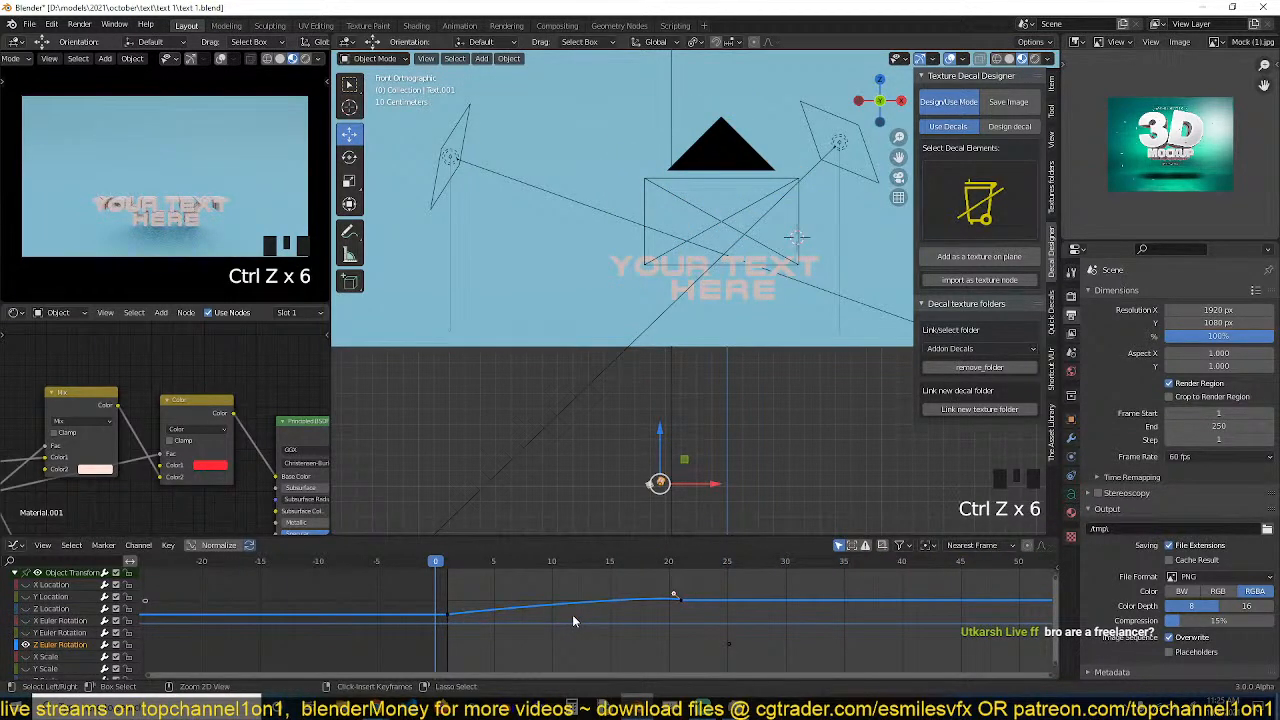
Play the animation with the restored D rotation and return to frame 1.
key(space)
key(space)
key(space)
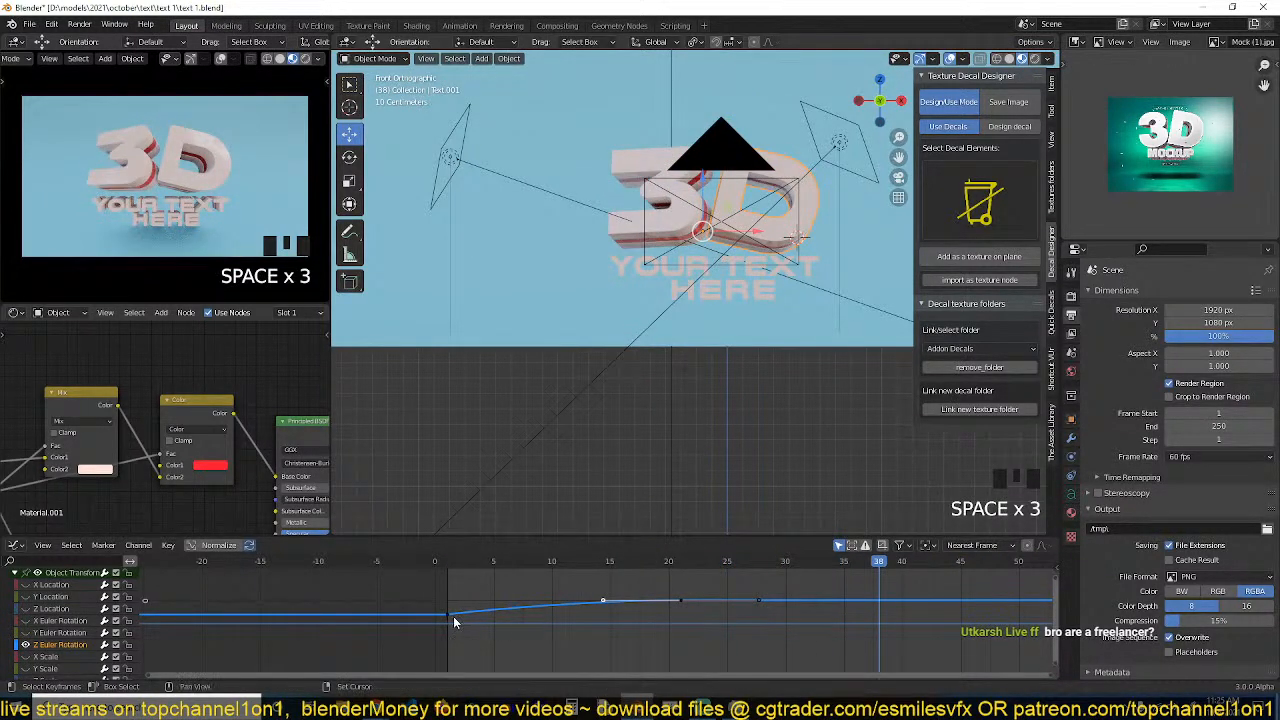
shift+right_click(450, 616)
key(space)
key(Escape)
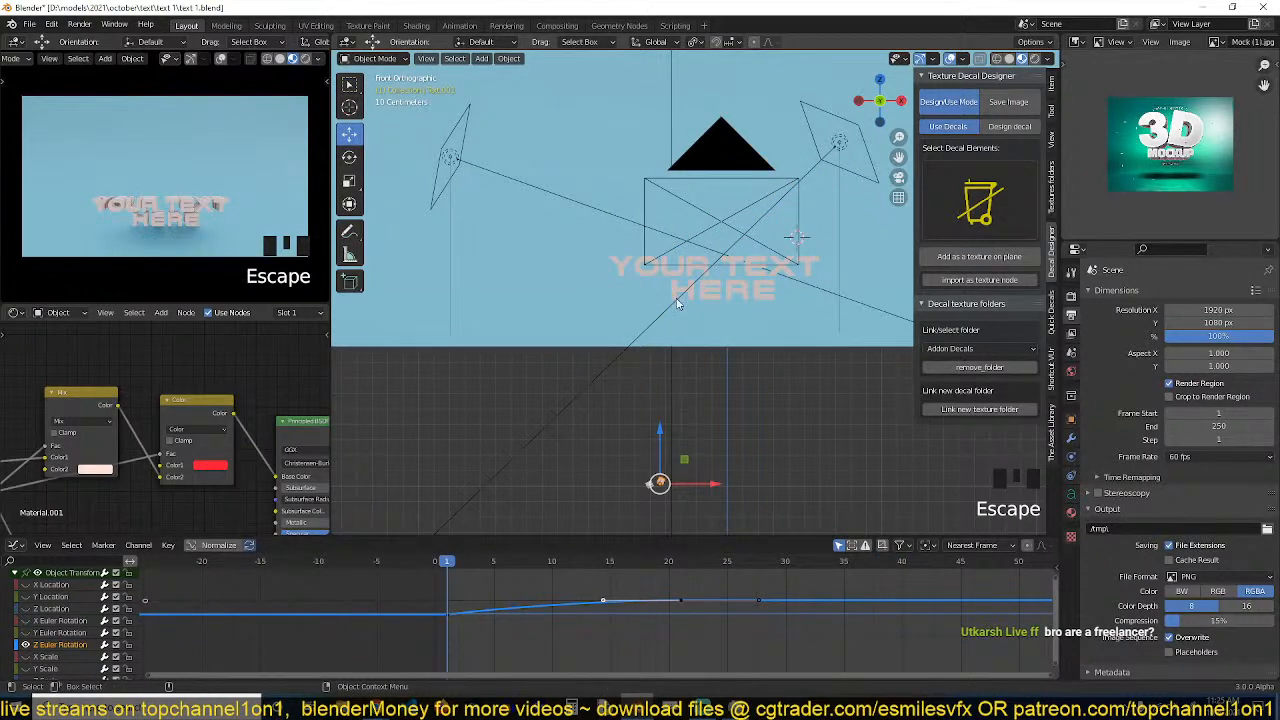
Select the YOUR TEXT and HERE lines together and keyframe their resting position at frame 25.
click(651, 271)
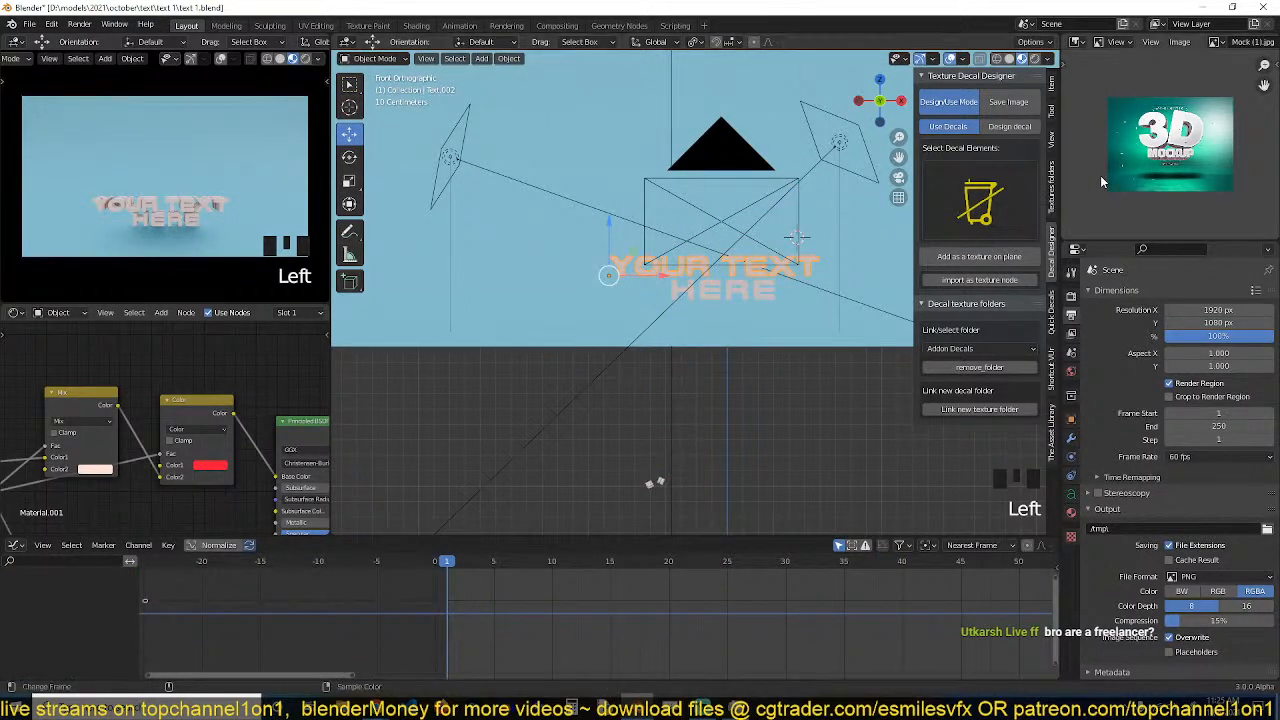
scroll(1100, 175, up, 5)
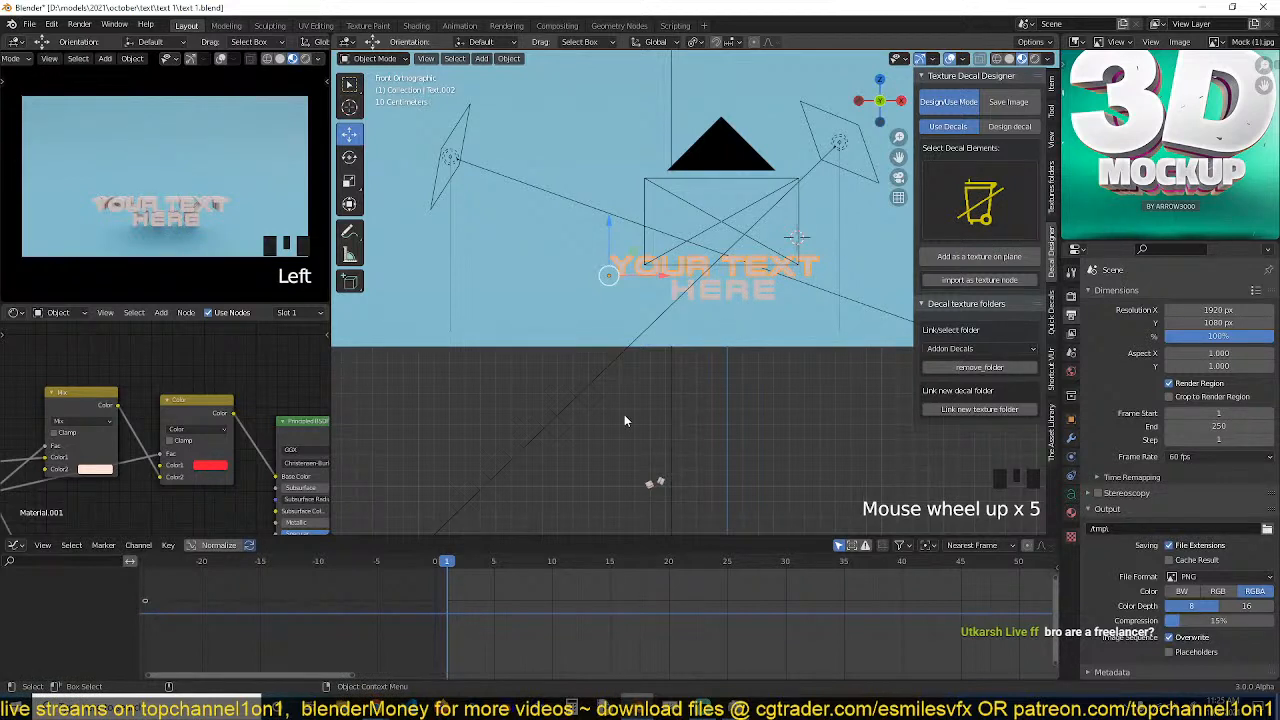
key(ctrl+Tab)
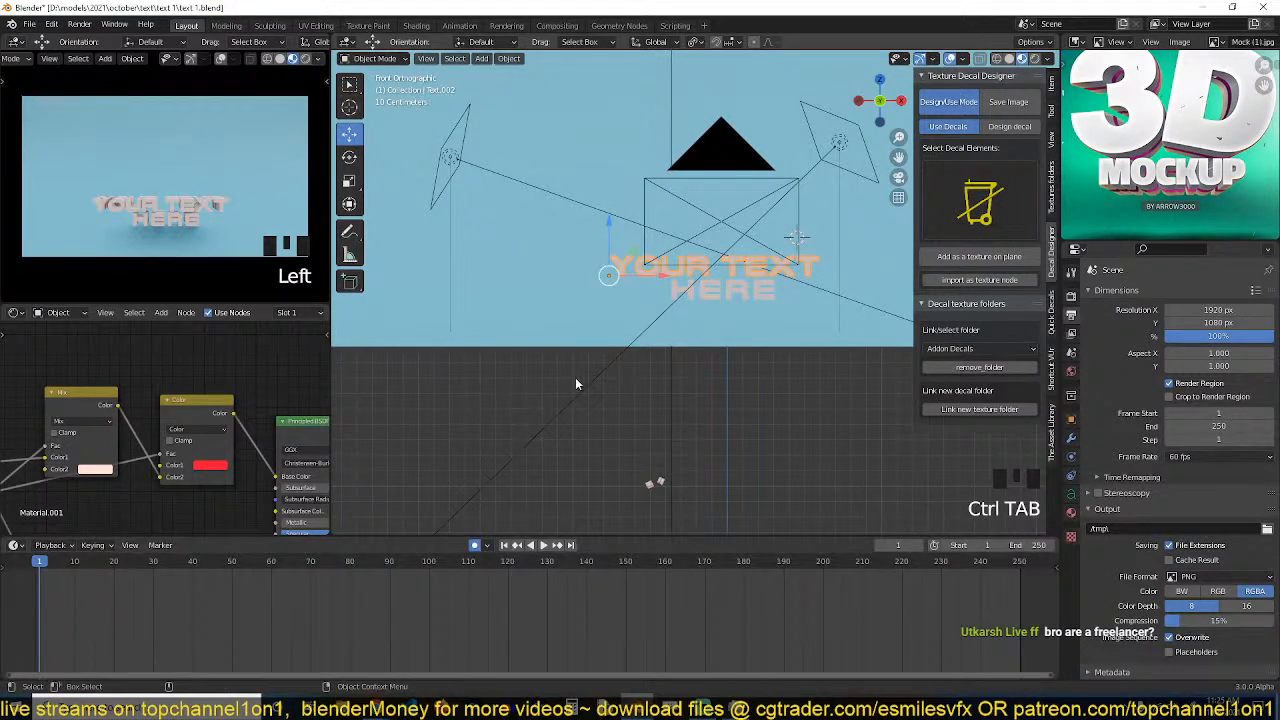
shift+right_drag(51, 602, 122, 600)
shift+click(753, 294)
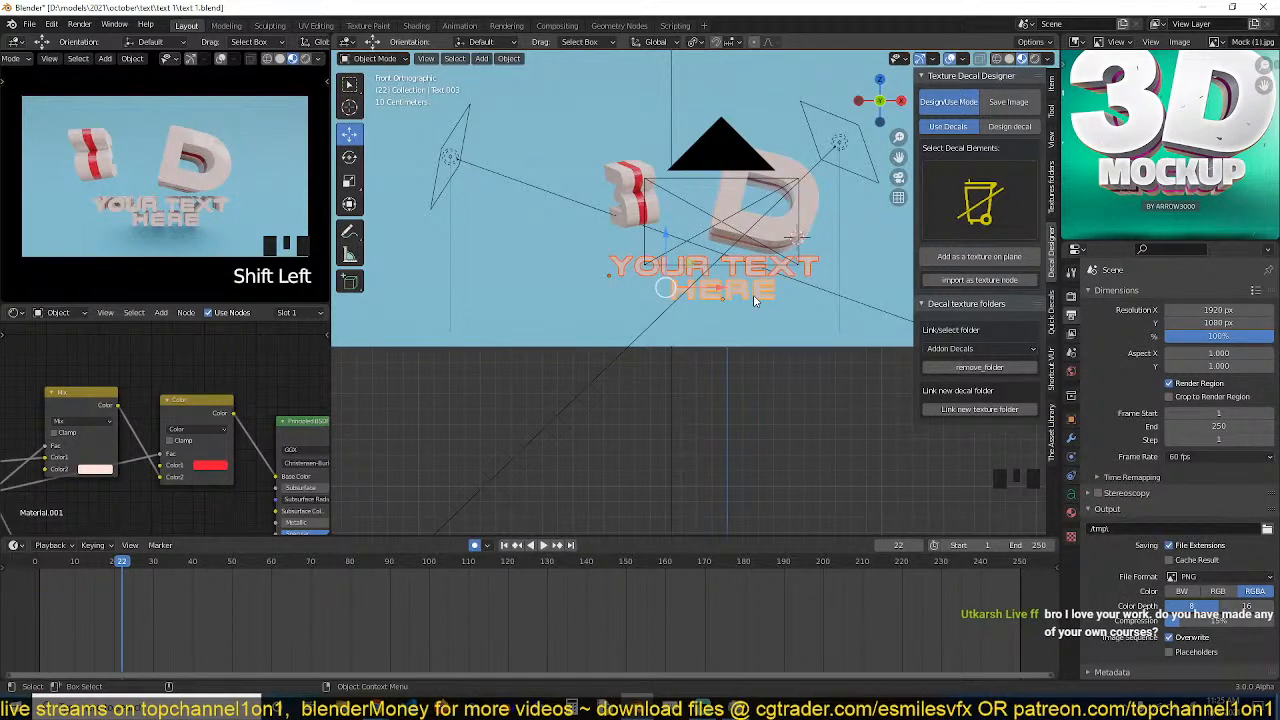
shift+right_drag(124, 580, 130, 582)
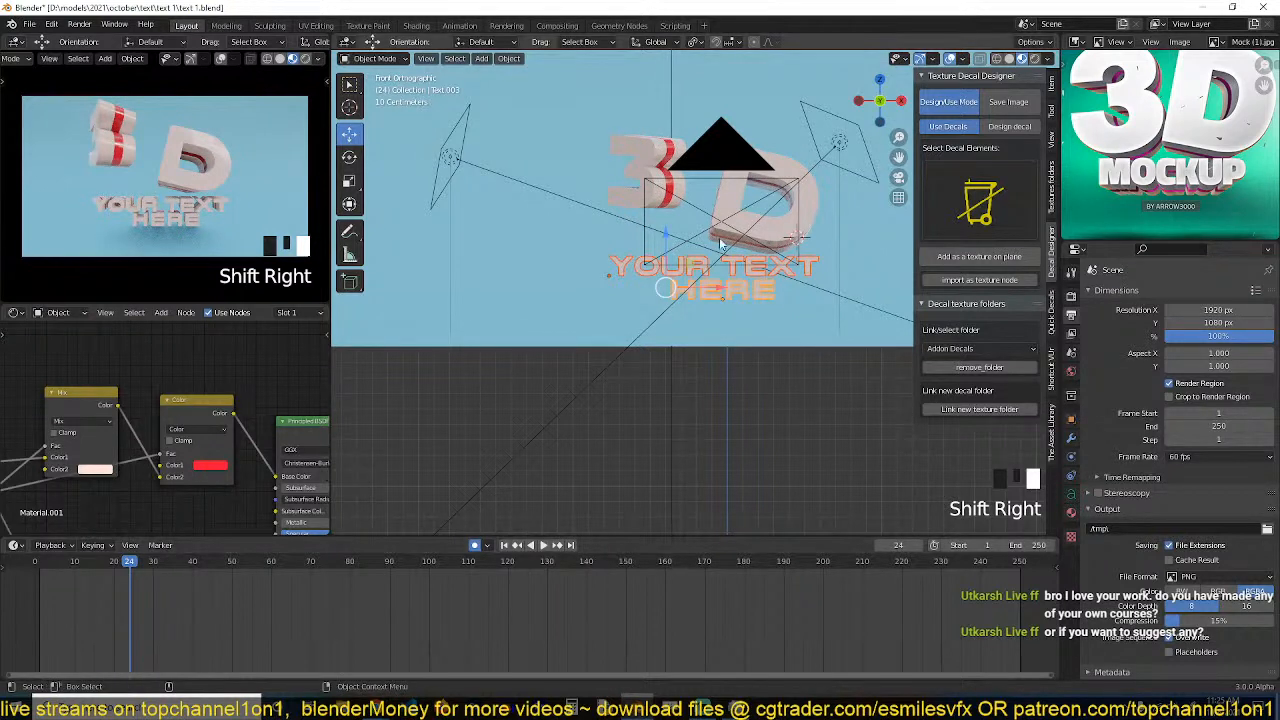
key(Right)
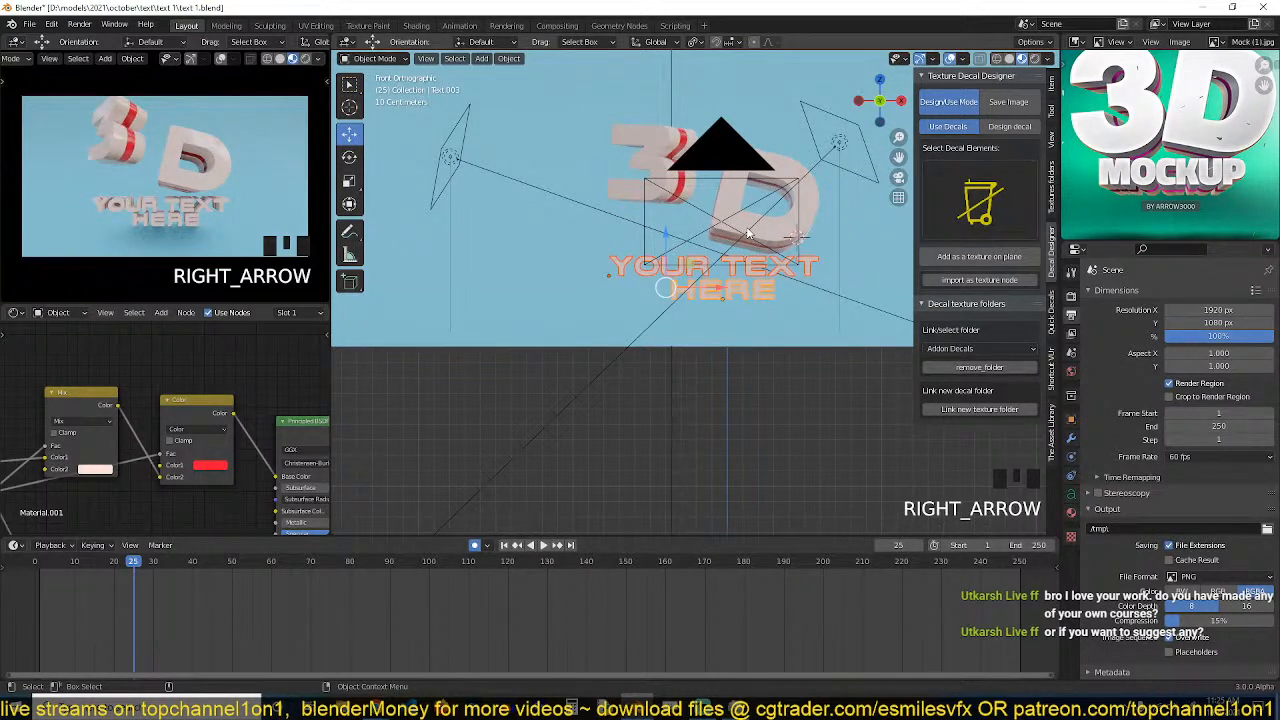
At frame 20, move both text lines straight down along Z below the backdrop, out of the camera view.
shift+right_drag(133, 572, 114, 568)
key(g)
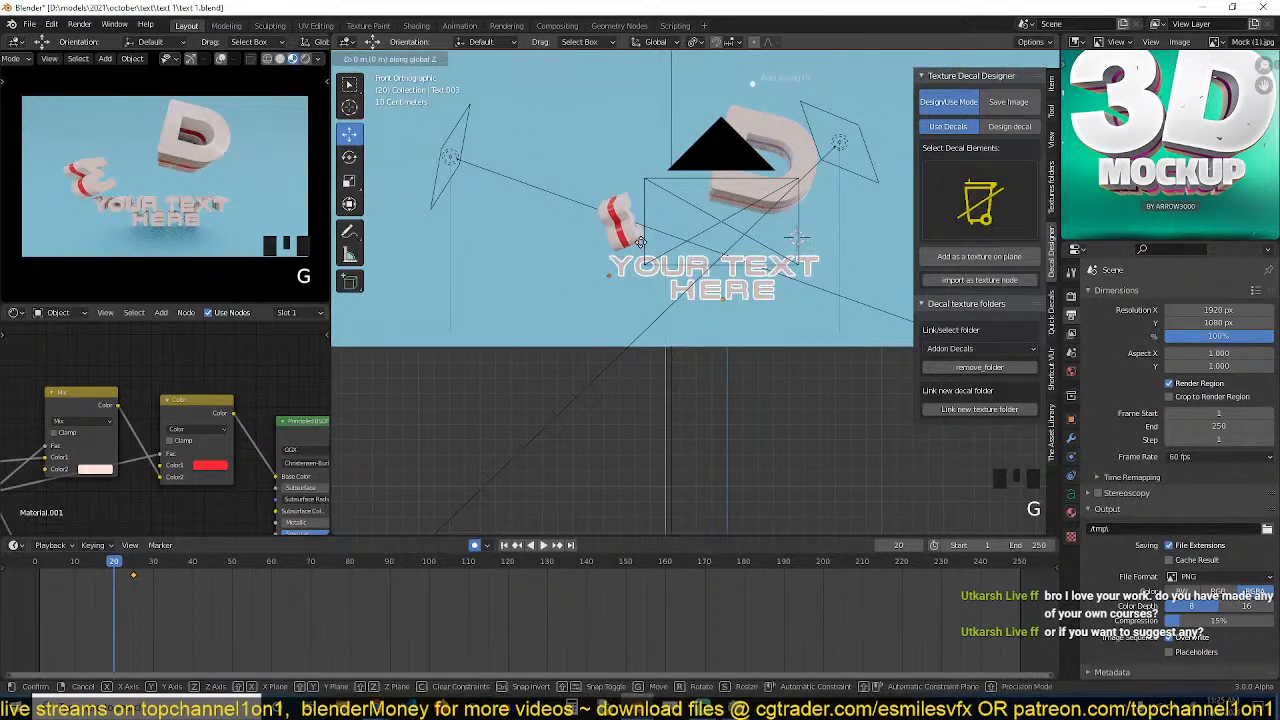
click(642, 457)
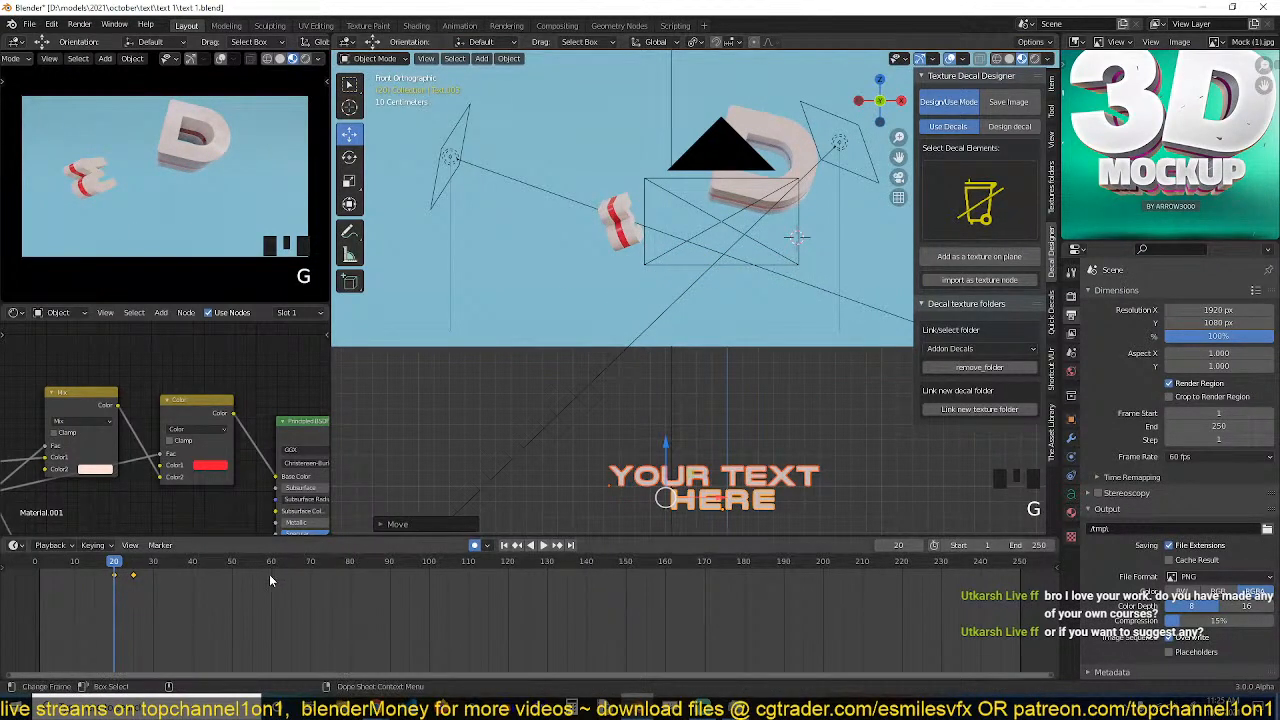
Show only the Z Location curves of both text lines in the Graph Editor.
key(ctrl+Tab)
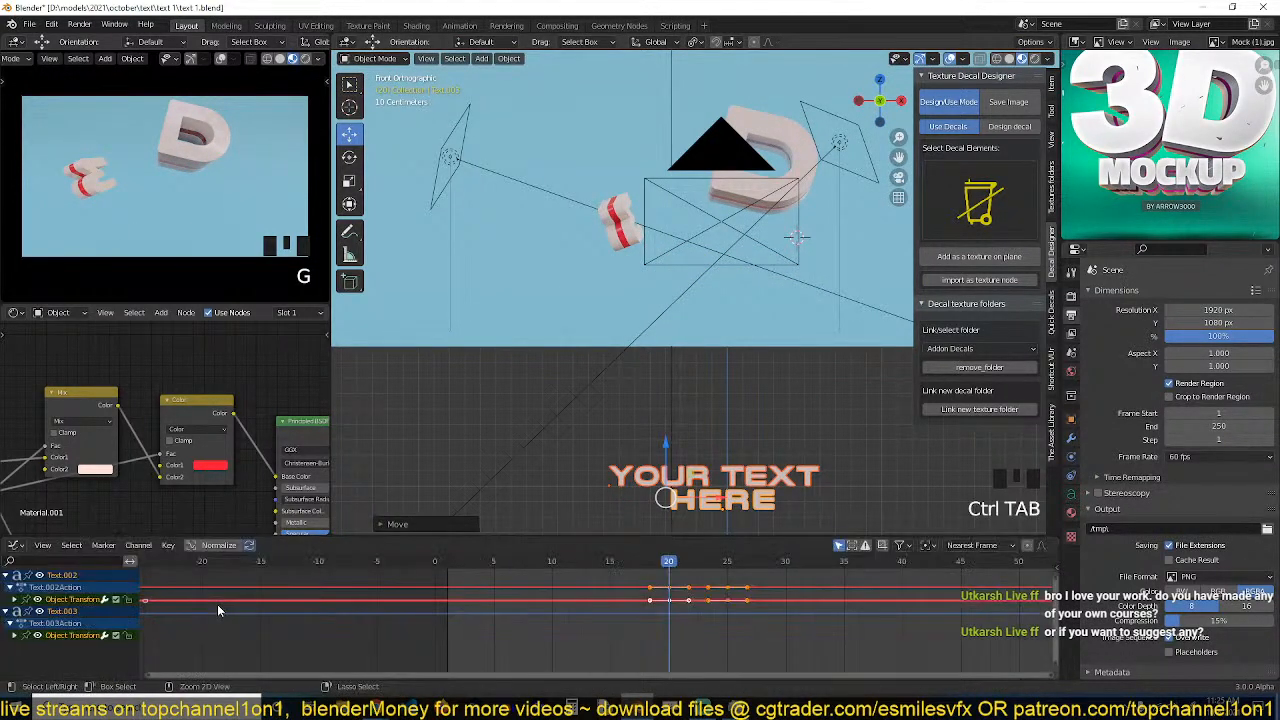
click(38, 600)
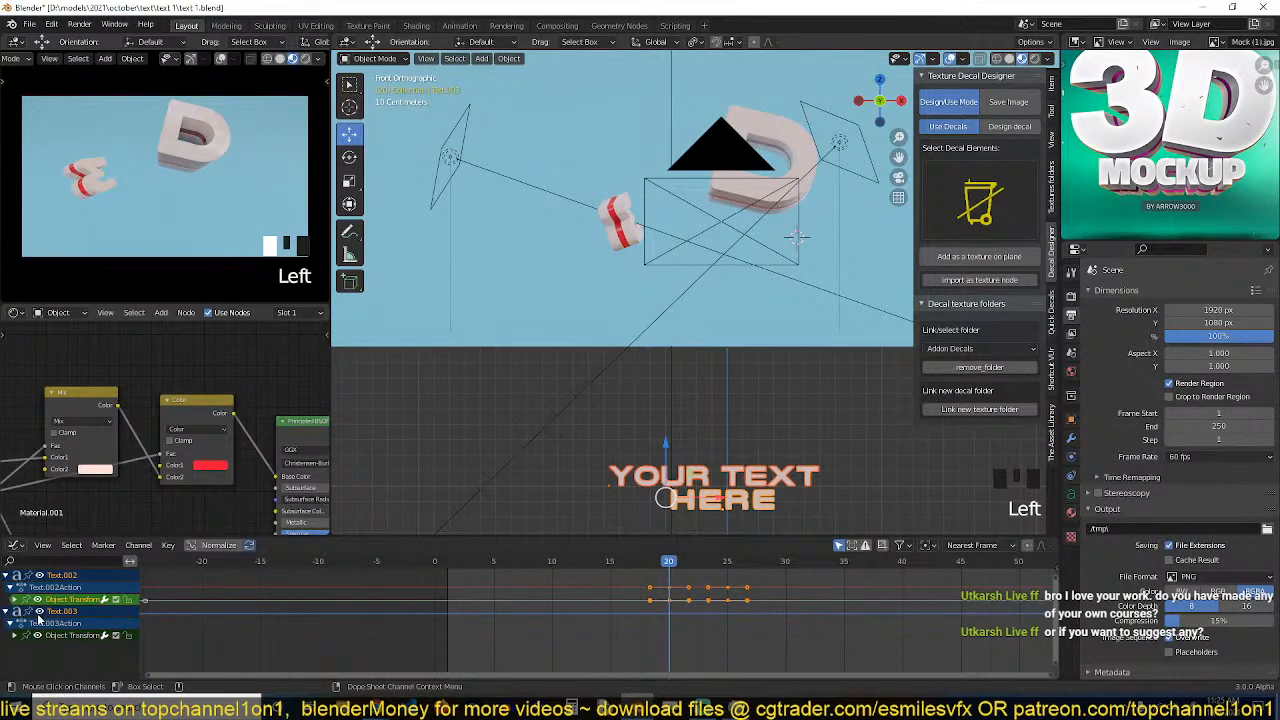
shift+click(52, 641)
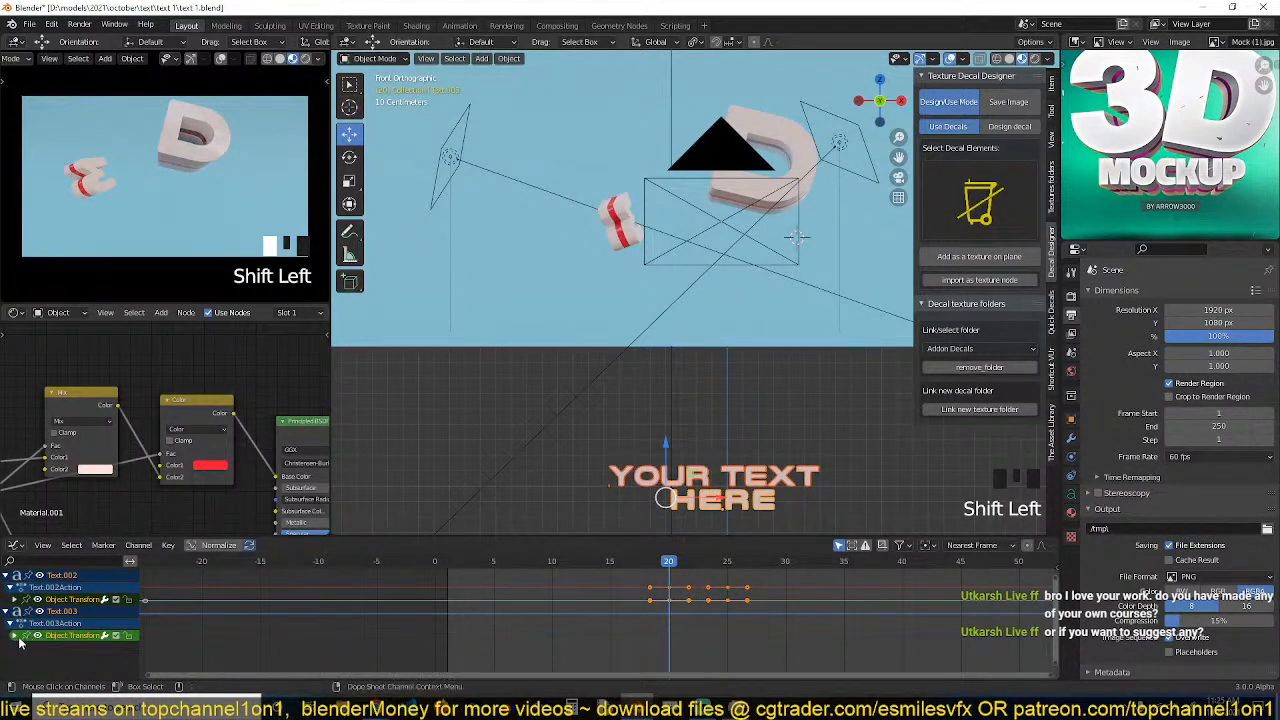
click(14, 636)
scroll(30, 645, down, 2)
click(47, 645)
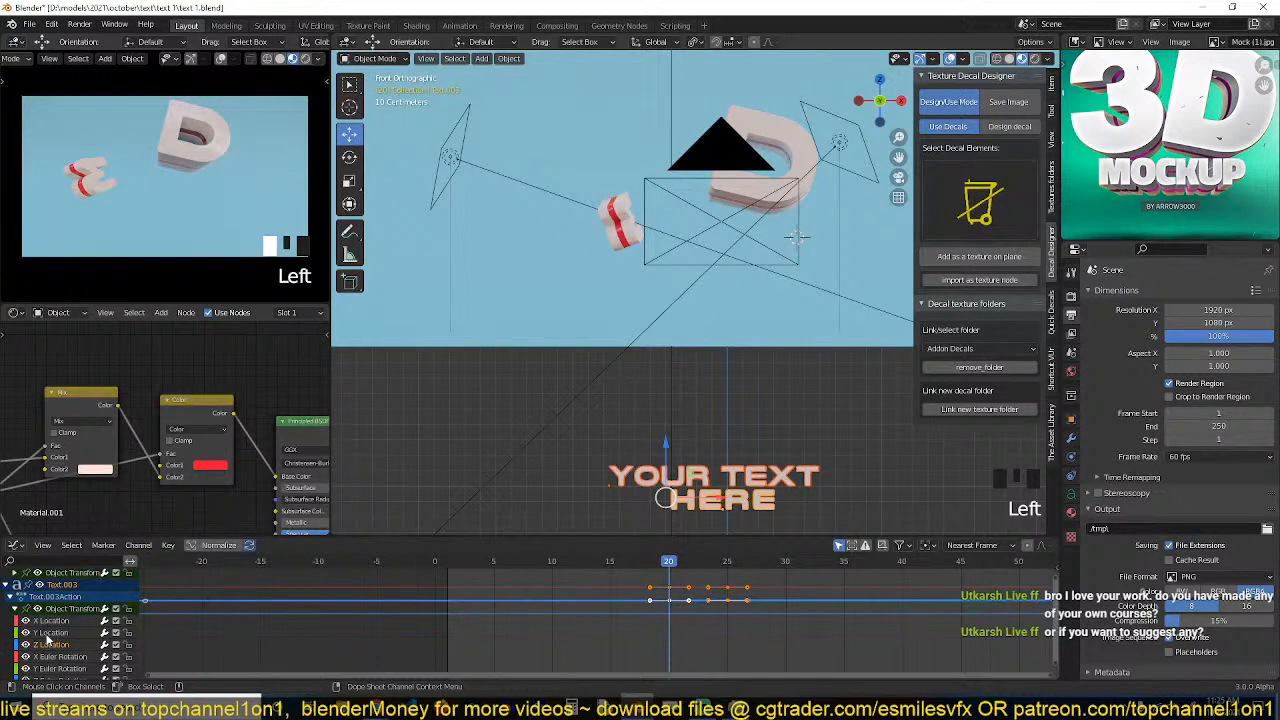
scroll(36, 640, up, 2)
click(14, 600)
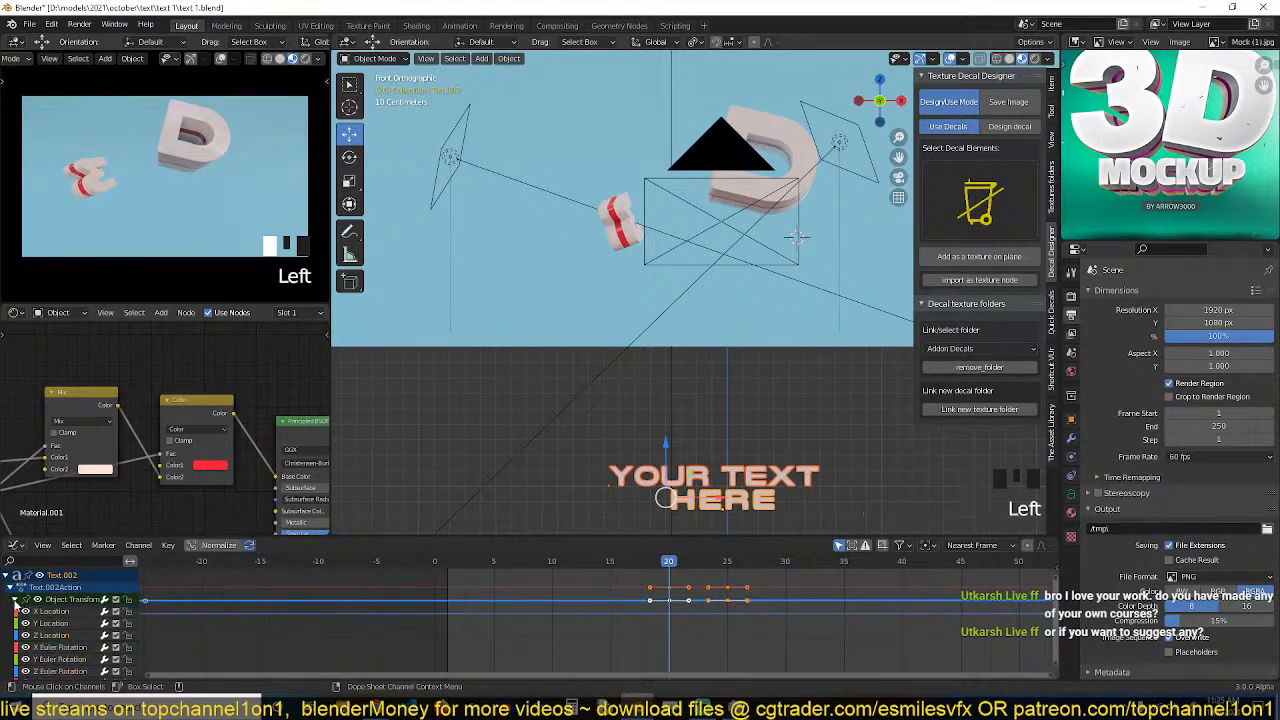
shift+click(44, 642)
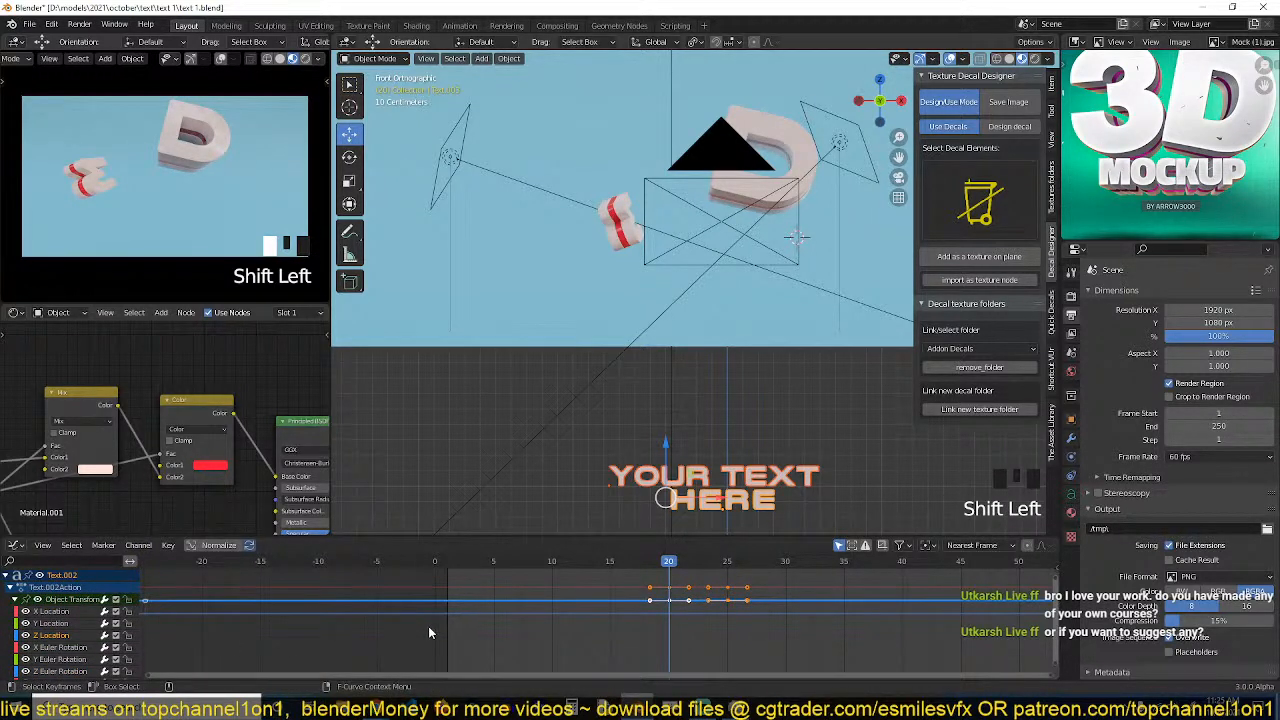
key(shift+h)
Rotate the frame 25 and frame 20 handles of both Z Location curves so the text rises steeply and overshoots.
key(a)
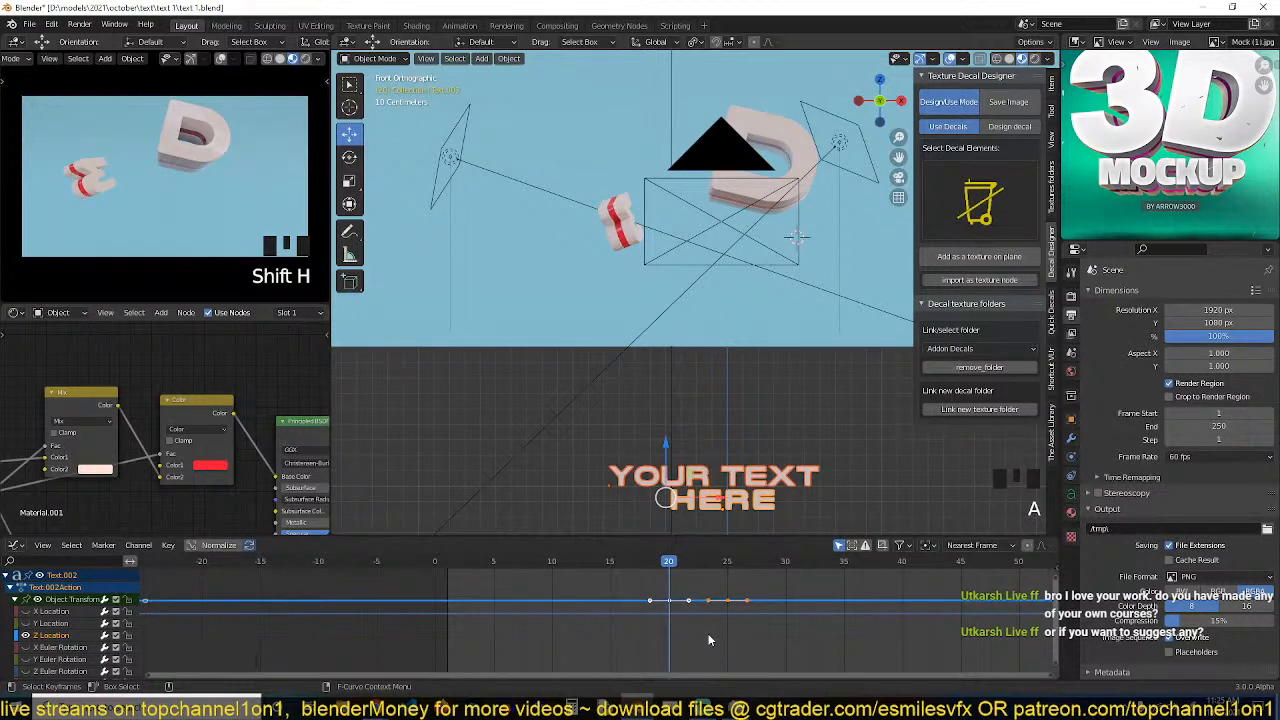
key(KP_Decimal)
scroll(738, 628, down, 3)
drag(760, 588, 830, 612)
key(r)
click(823, 669)
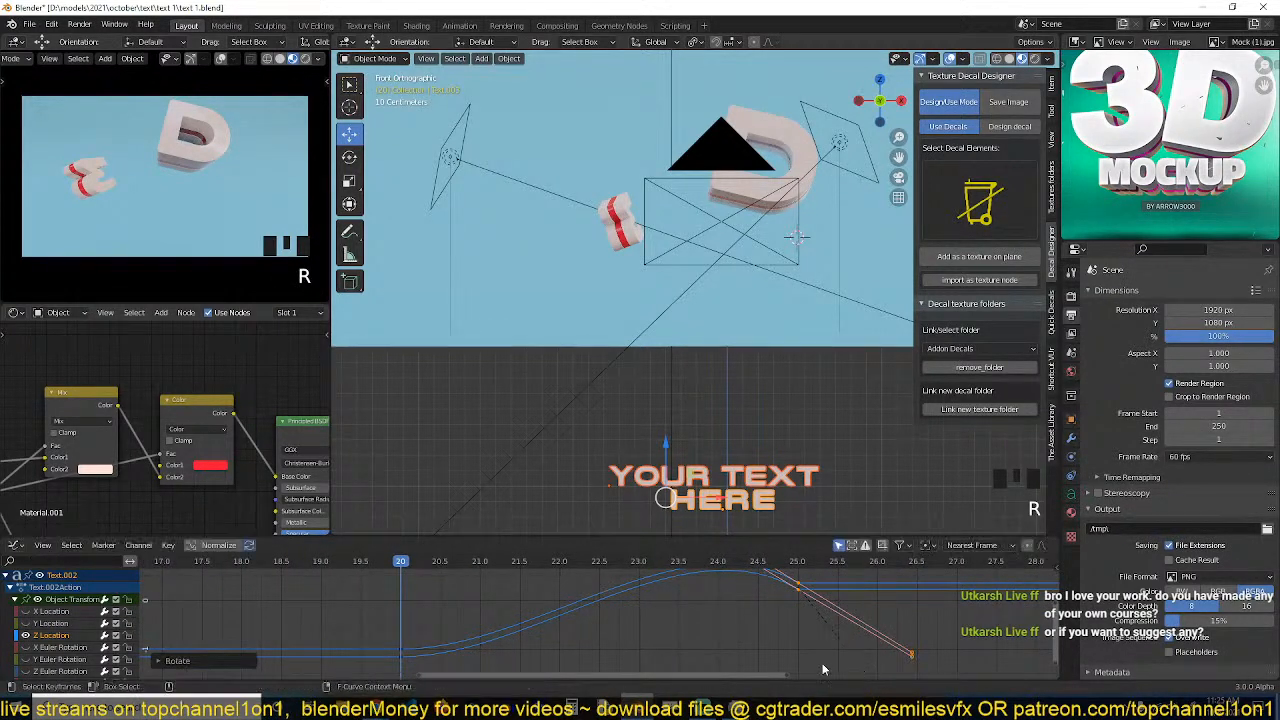
drag(367, 623, 434, 668)
key(r)
click(495, 604)
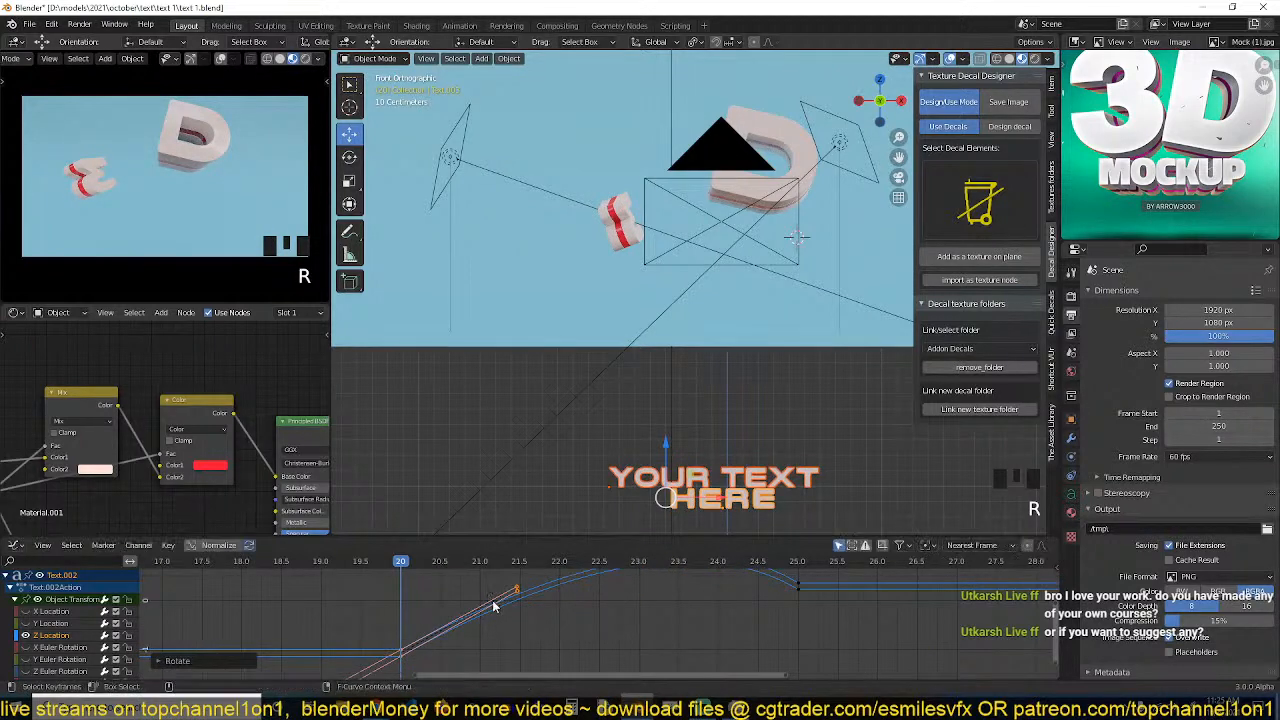
Play the animation from frame 20 to review how the text lines rise.
scroll(401, 601, down, 3)
key(space)
key(Escape)
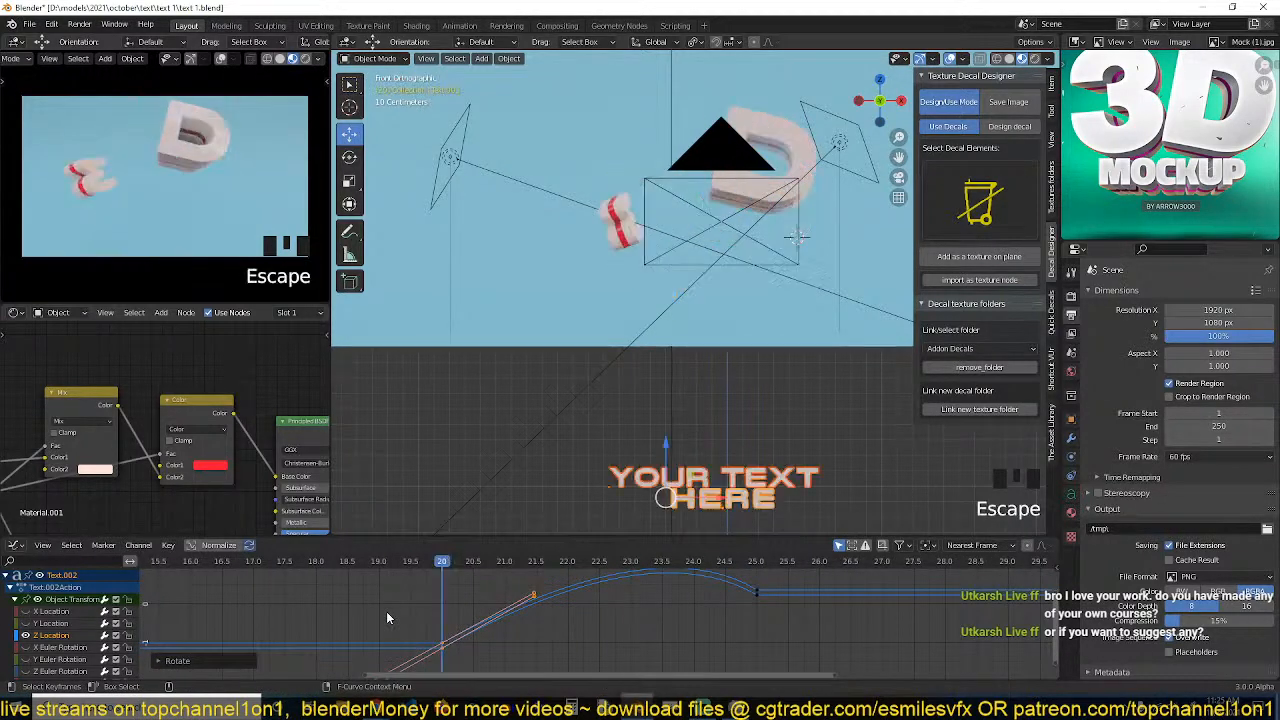
key(space)
key(Escape)
Slow the text's rise by moving its frame 25 keyframes to about frame 47 in the timeline.
key(ctrl+Tab)
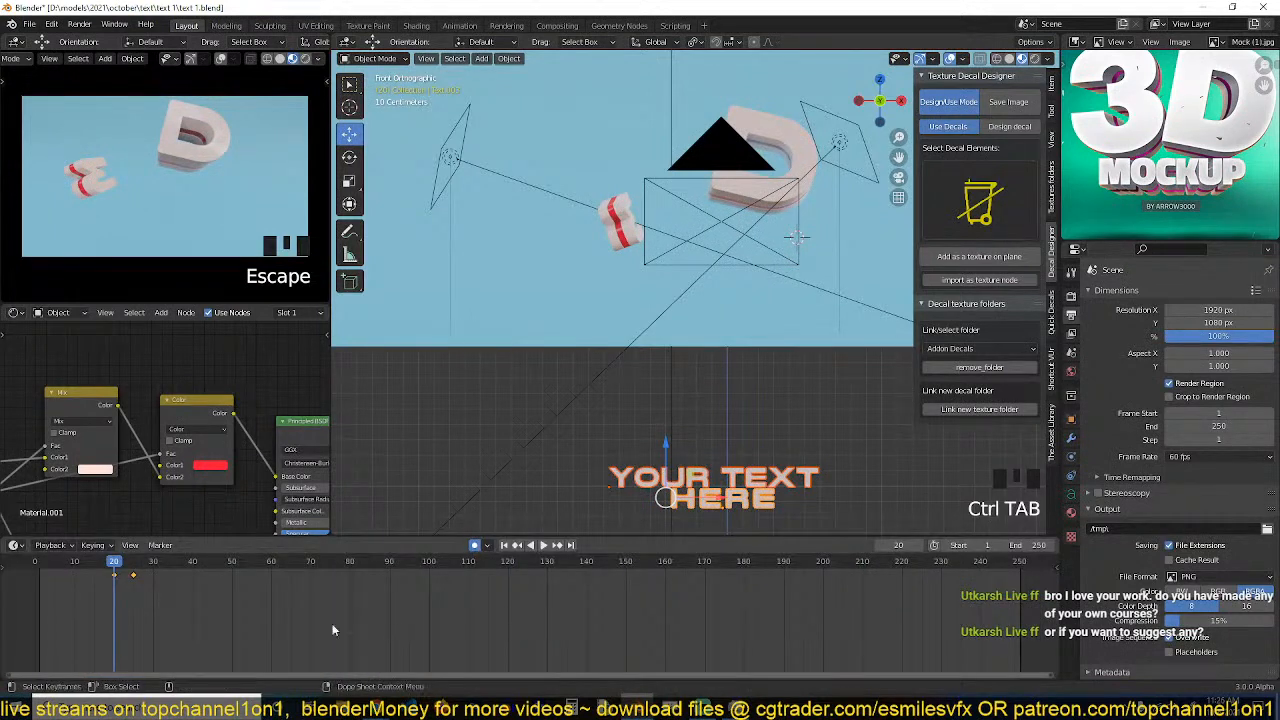
key(Left)
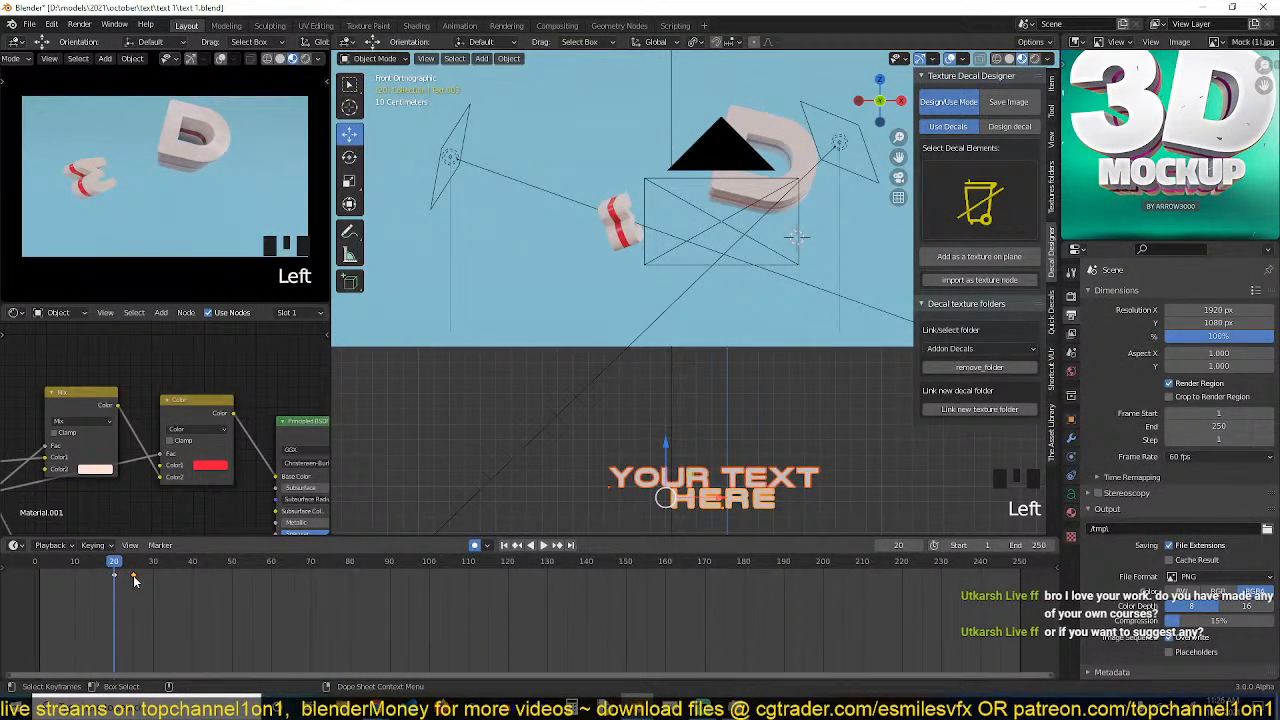
key(g)
click(222, 580)
Play the animation to review the slower text rise, stopping at frame 37.
key(shift+Right)
key(space)
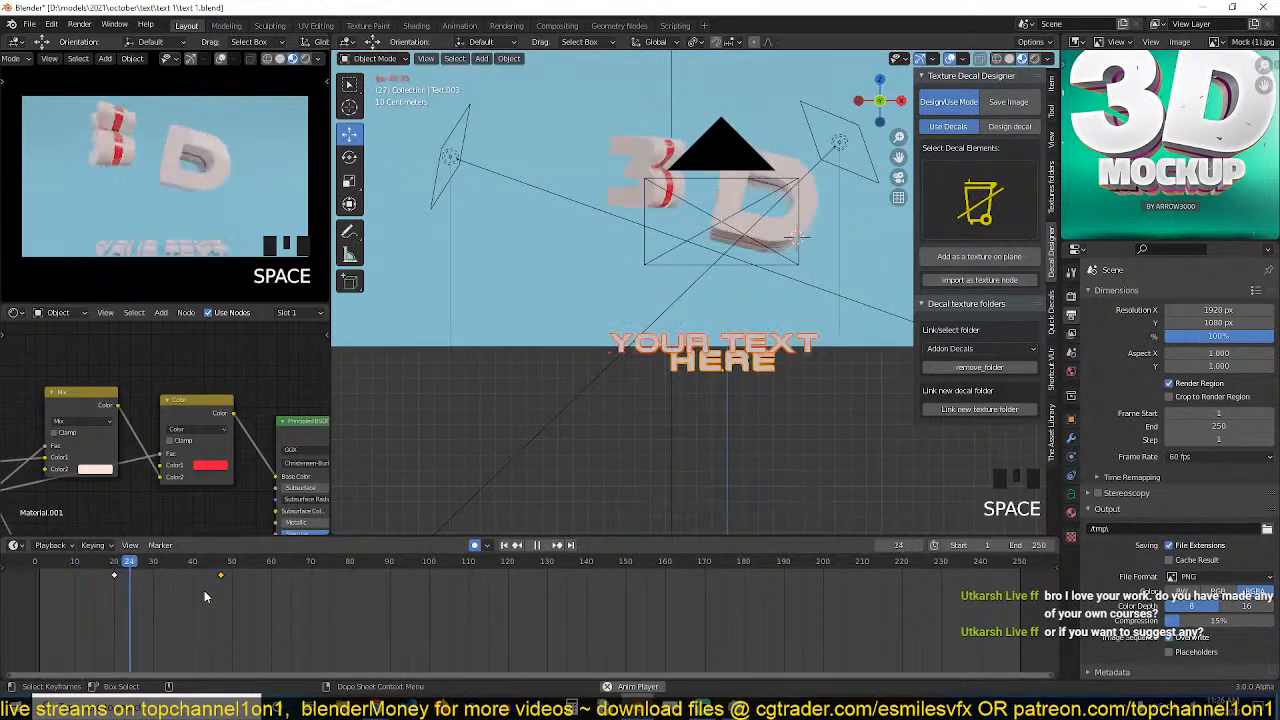
key(Escape)
key(space)
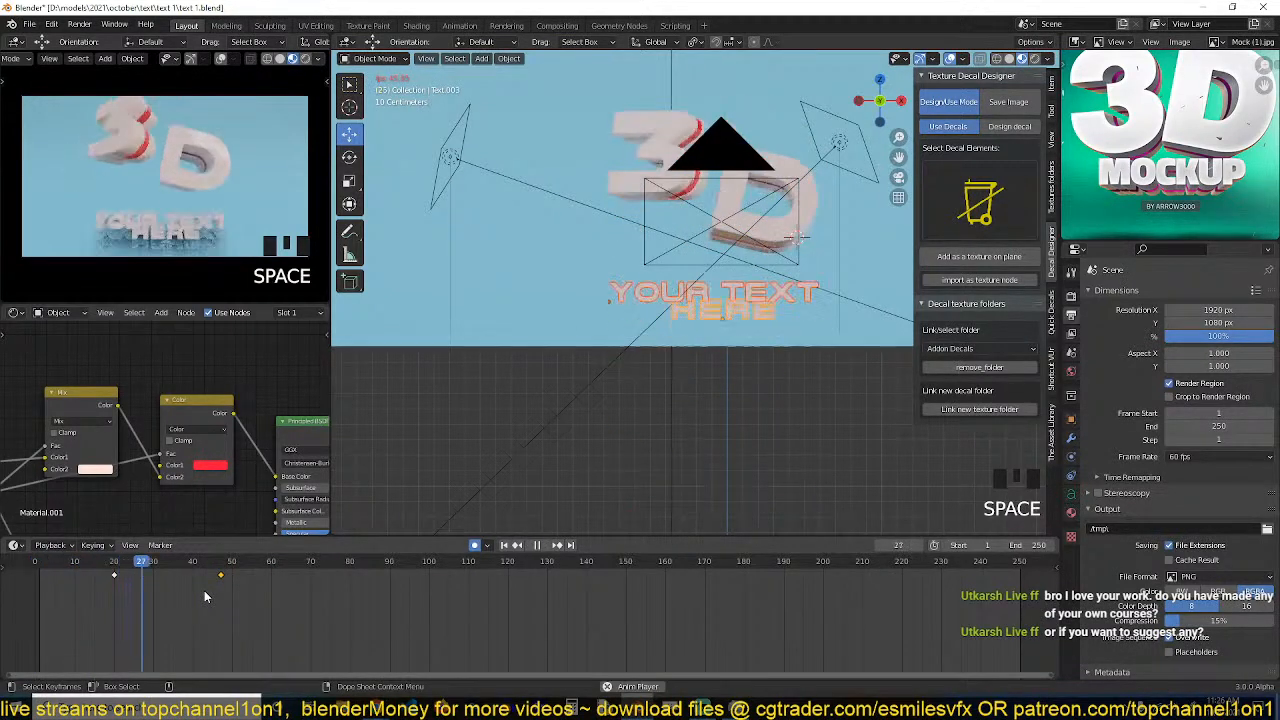
key(space)
Return to the Graph Editor and frame all keyframes of the two text lines' Z Location curves.
key(ctrl+Tab)
scroll(887, 629, down, 9)
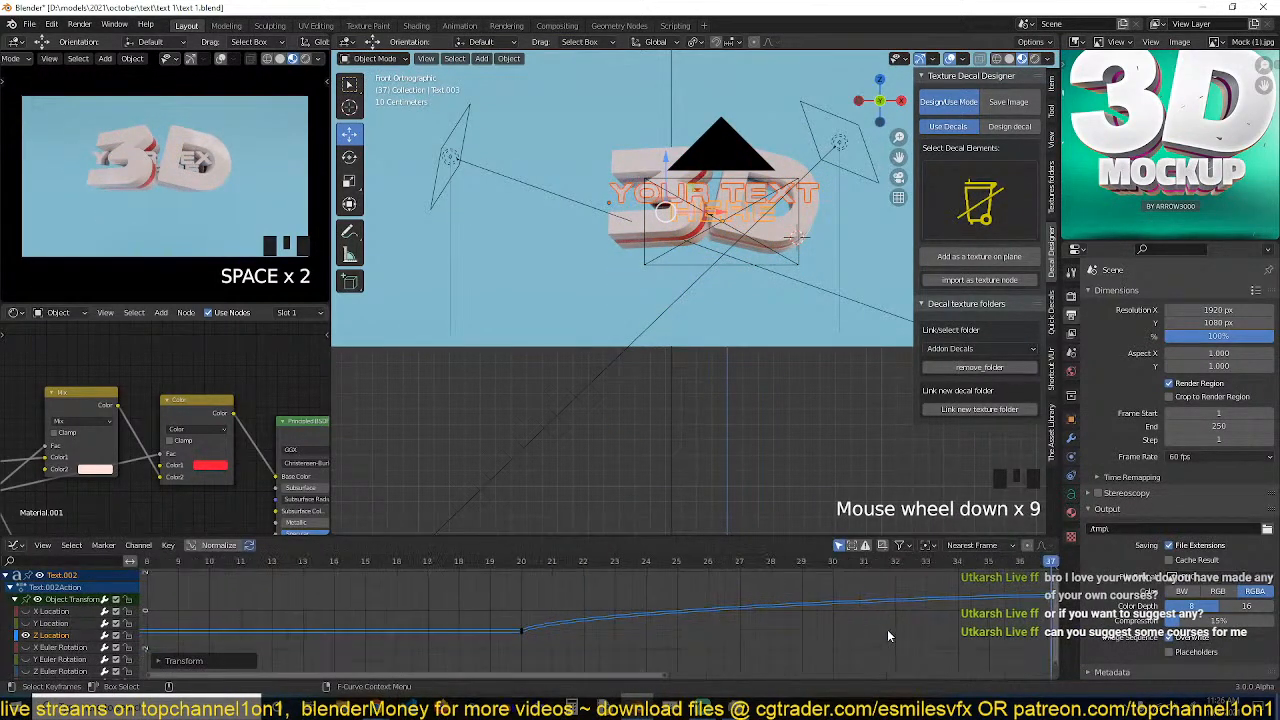
key(a)
key(KP_Decimal)
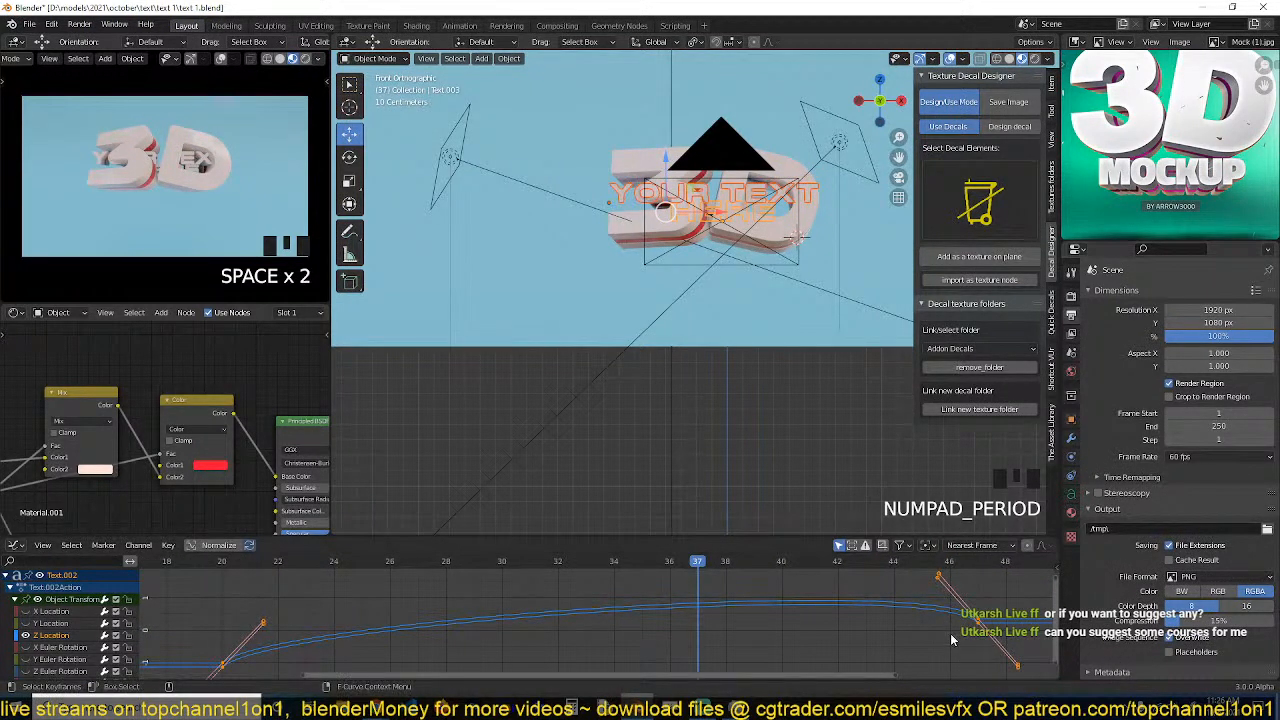
Rotate the end keyframe handles of both text lines' Z Location curves to a flatter slope and play the animation.
click(1000, 632)
key(r)
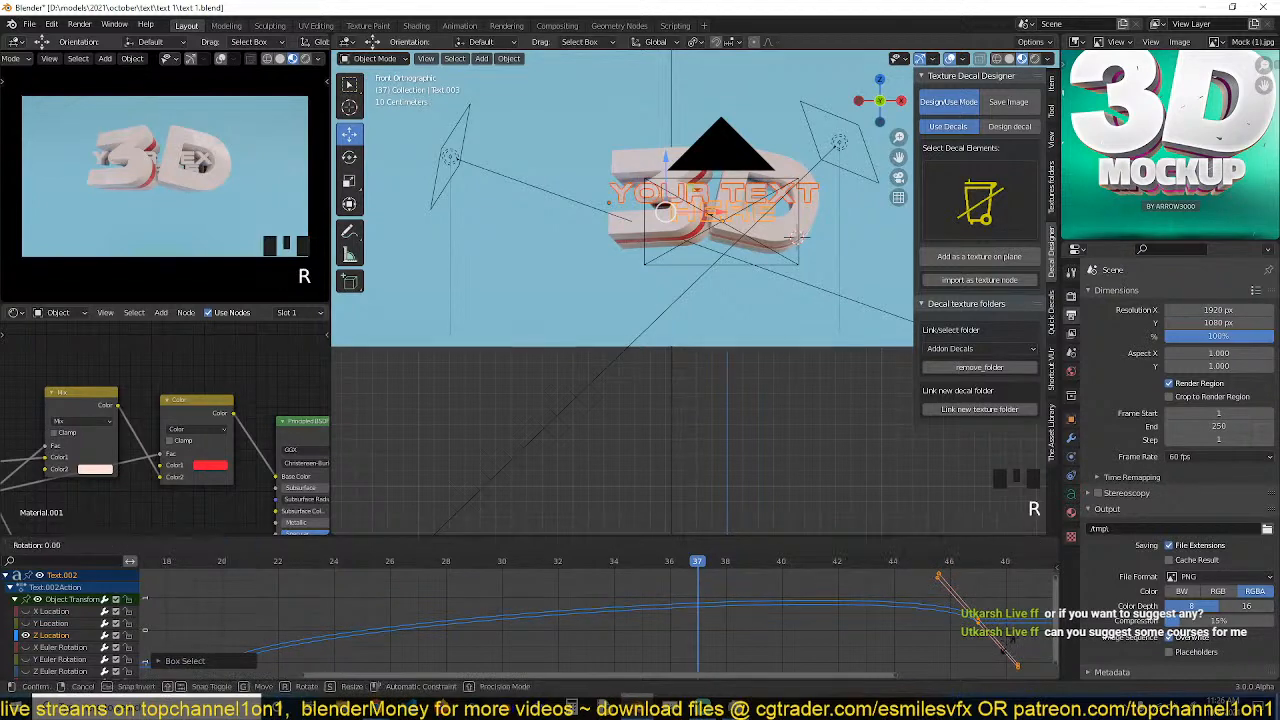
click(1030, 632)
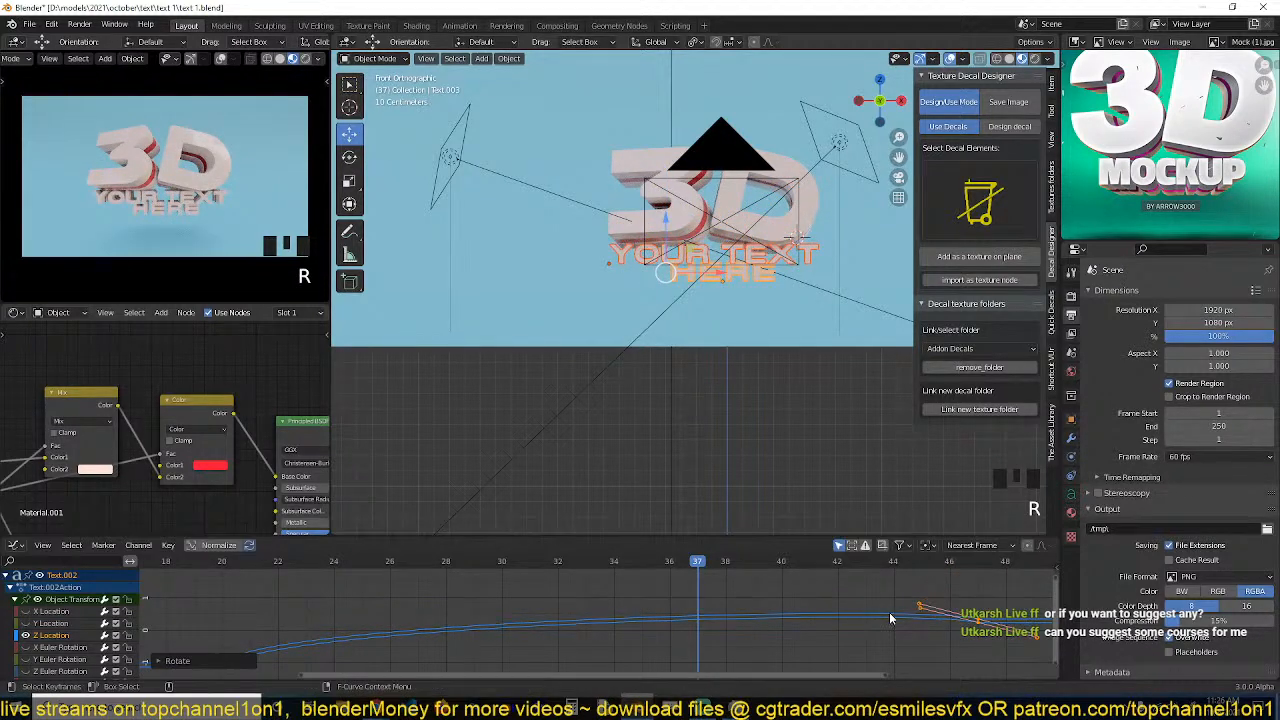
scroll(894, 620, down, 4)
key(space)
key(space)
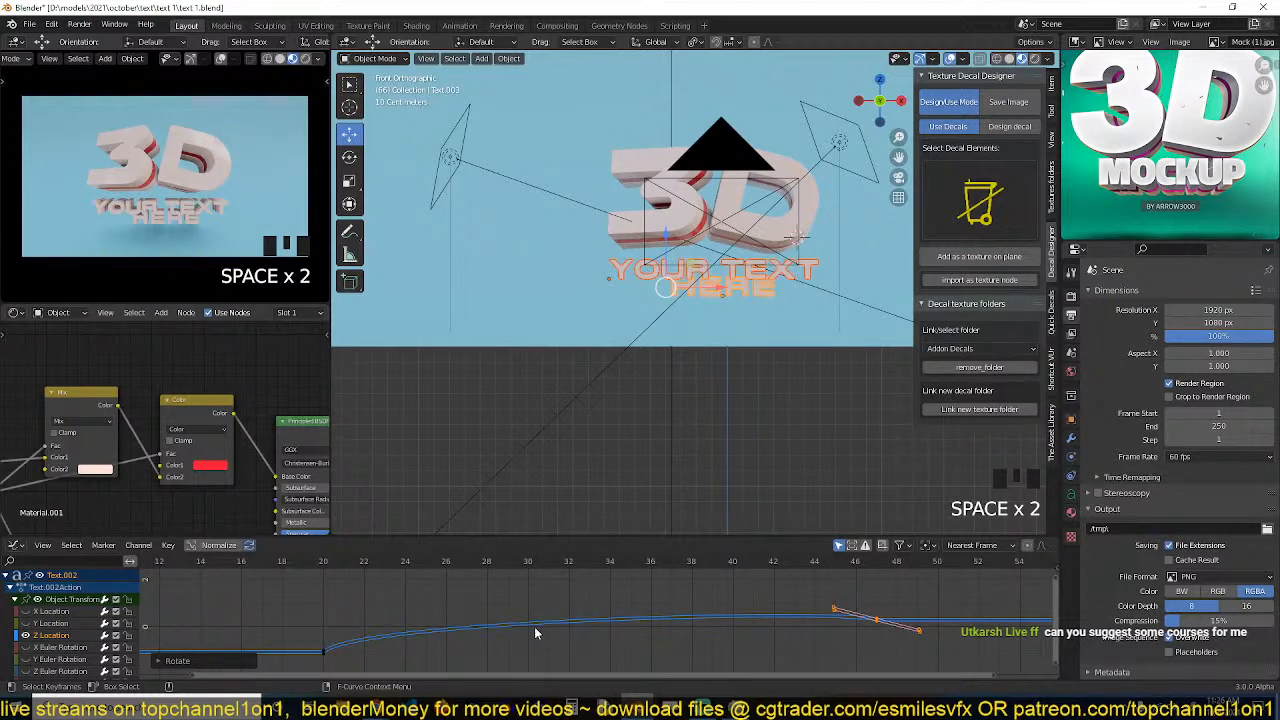
In the timeline, delay the HERE text's keyframes by about 10 frames so its rise starts at frame 30.
key(ctrl+Tab)
scroll(430, 643, down, 5)
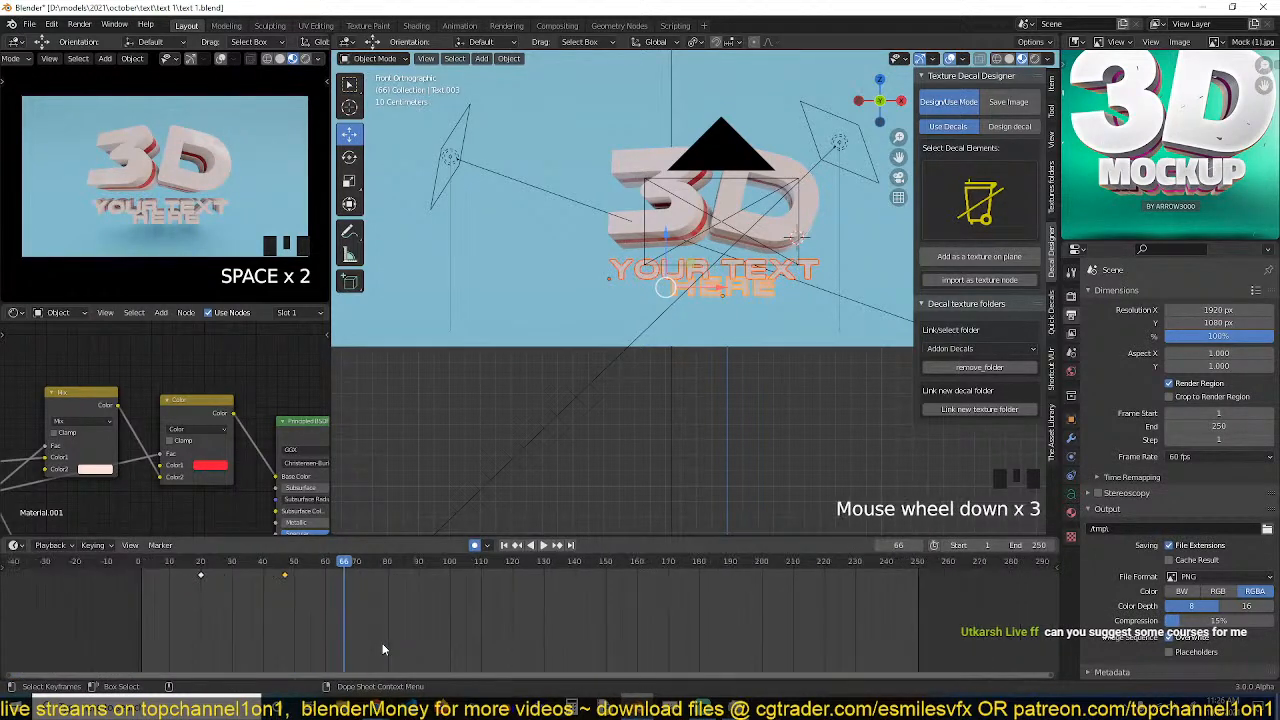
key(shift+Left)
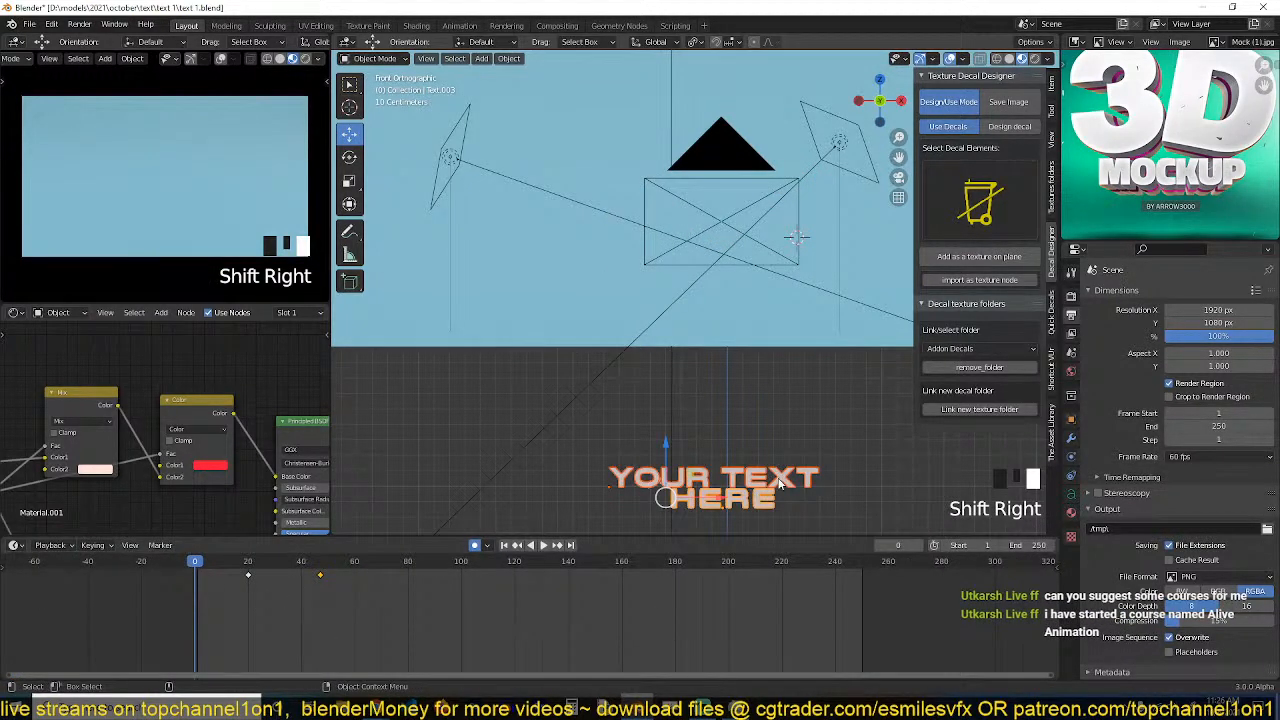
key(Left)
key(Left)
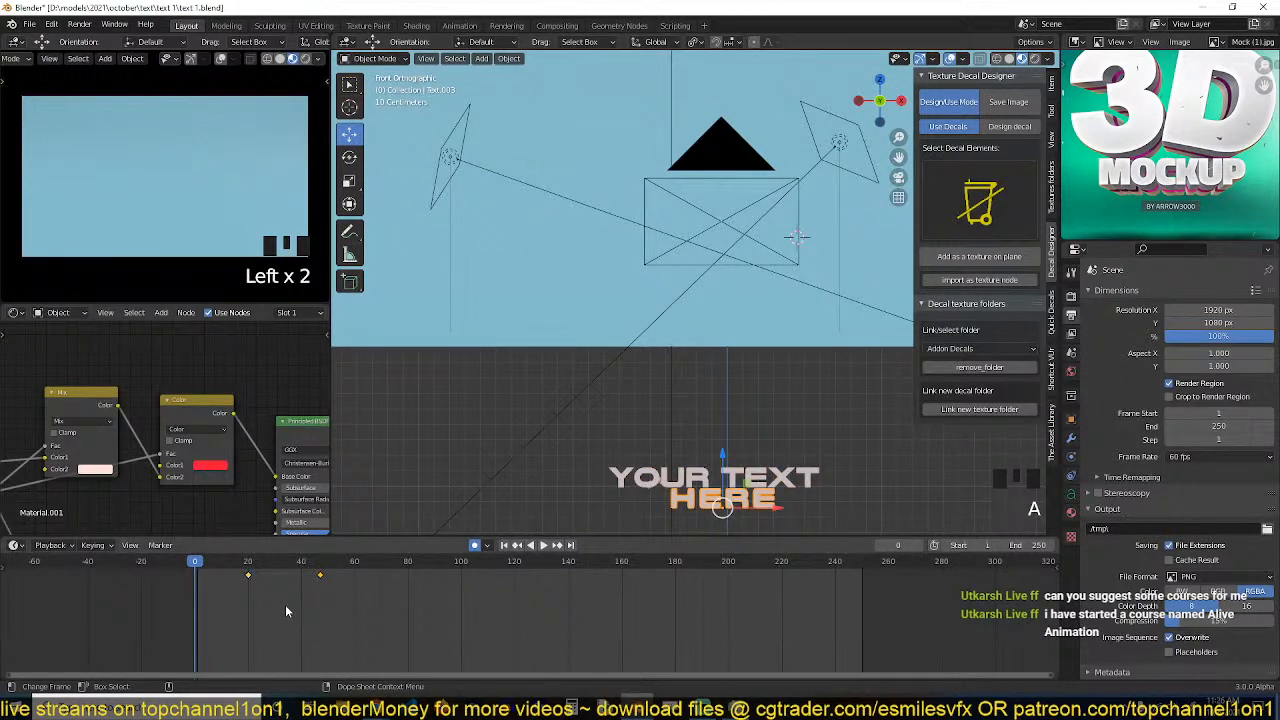
key(g)
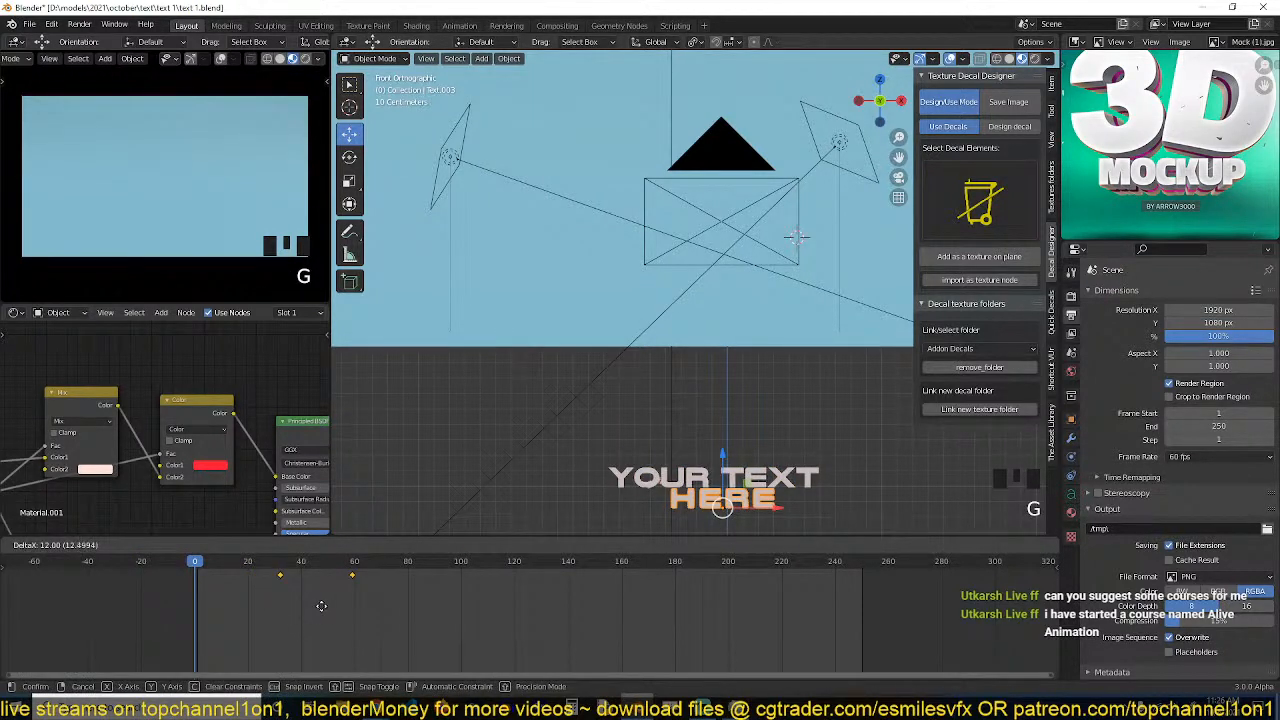
click(316, 604)
Play the animation from the start to review the delayed rise of the HERE text.
key(space)
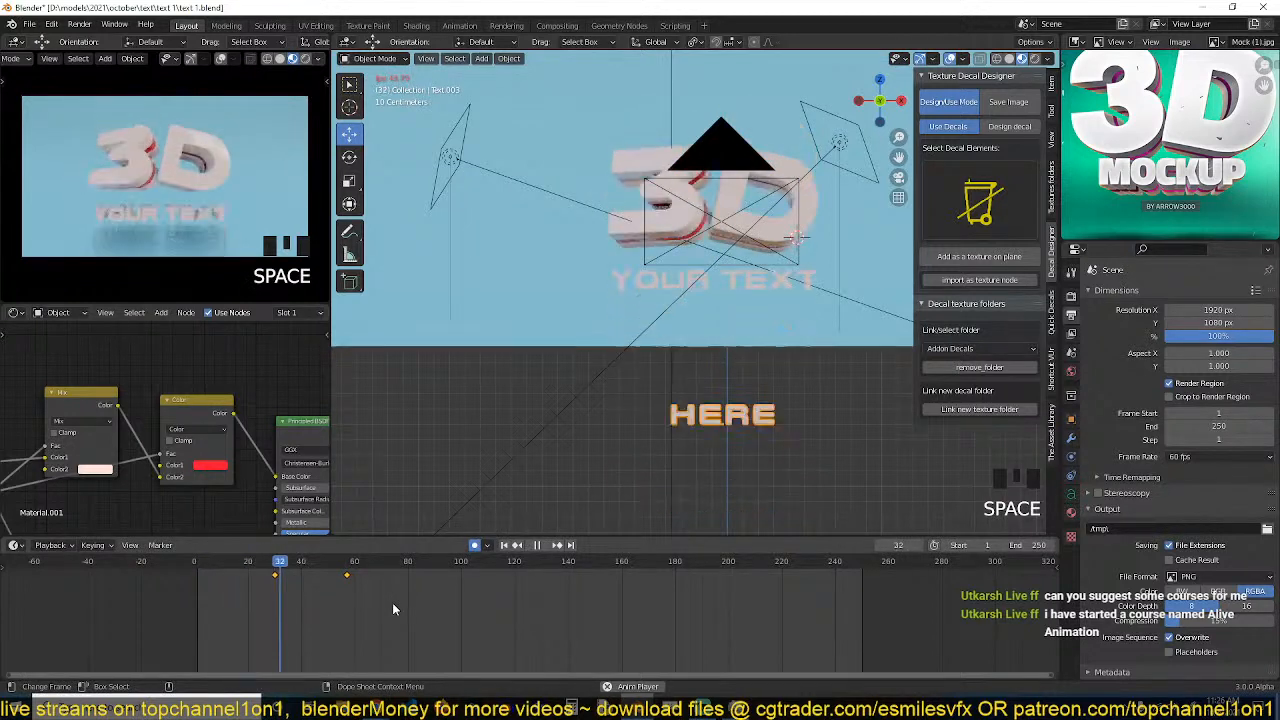
key(space)
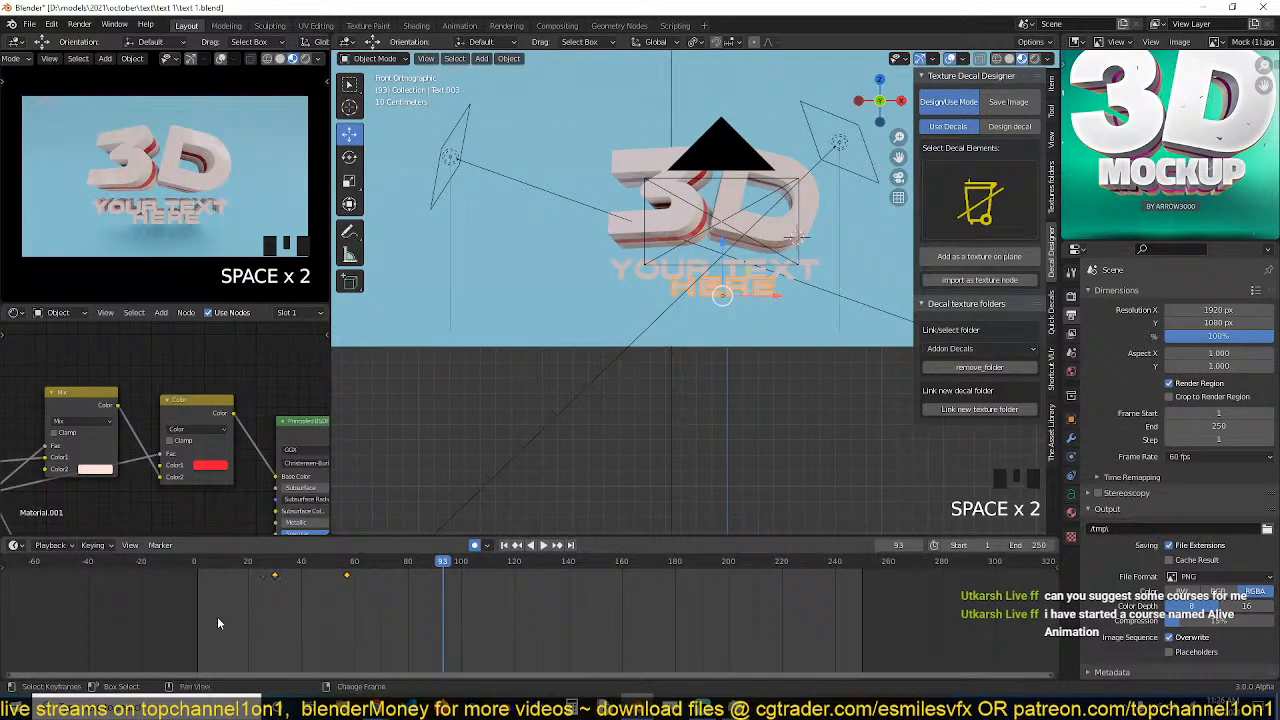
key(shift+Left)
key(space)
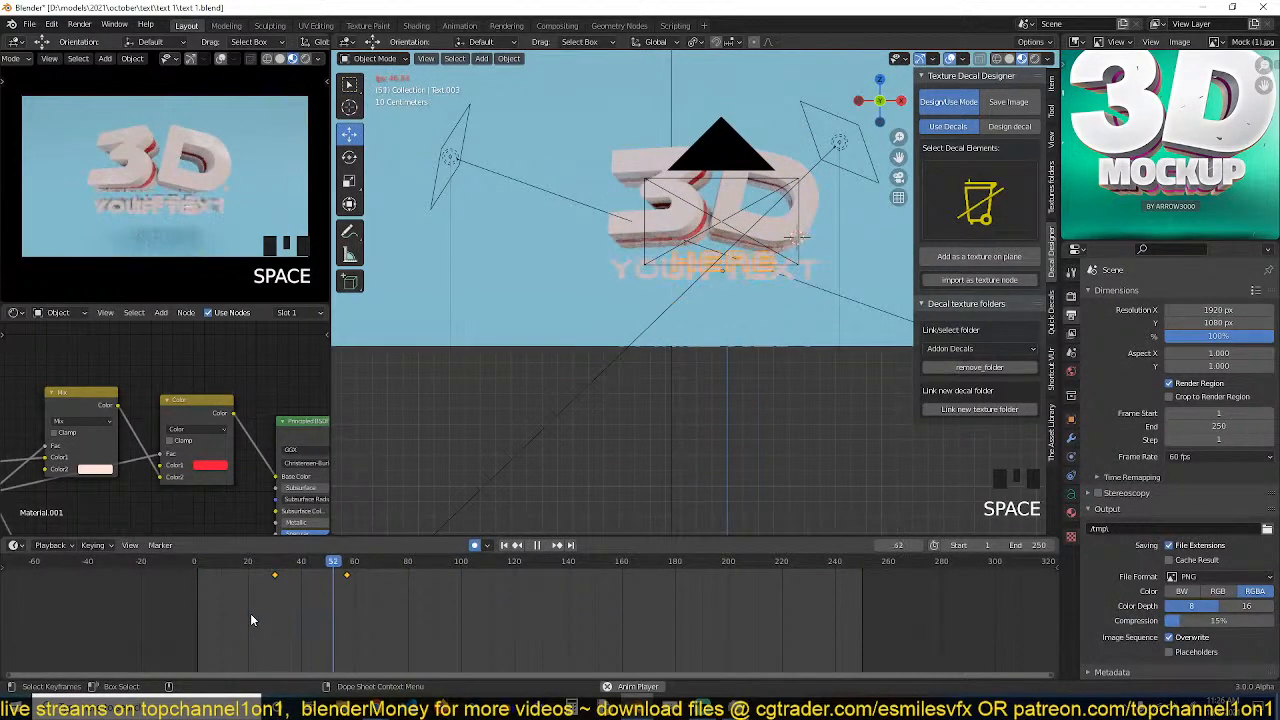
key(space)
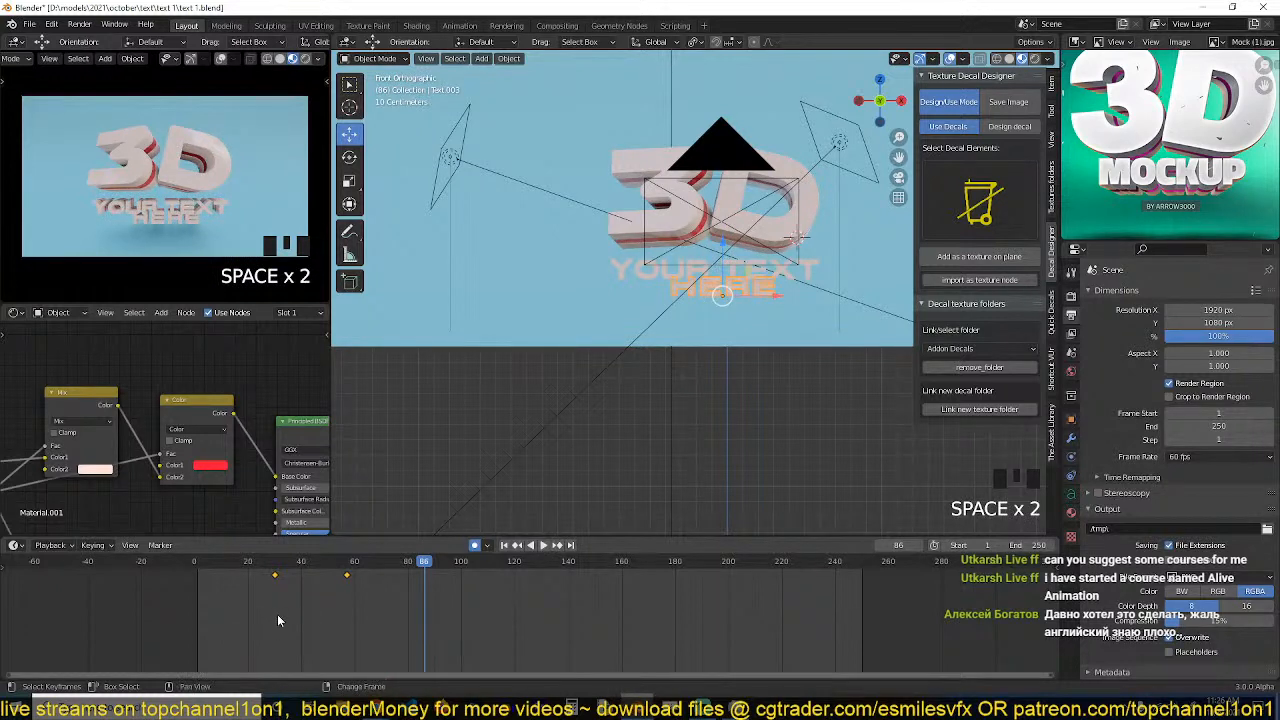
Scale HERE down to a tiny size at frame 30 and YOUR TEXT likewise at its frame 20 keyframe.
mouse_move(272, 614)
shift+right_down()
mouse_move(239, 624)
mouse_move(276, 617)
shift+right_up()
key(s)
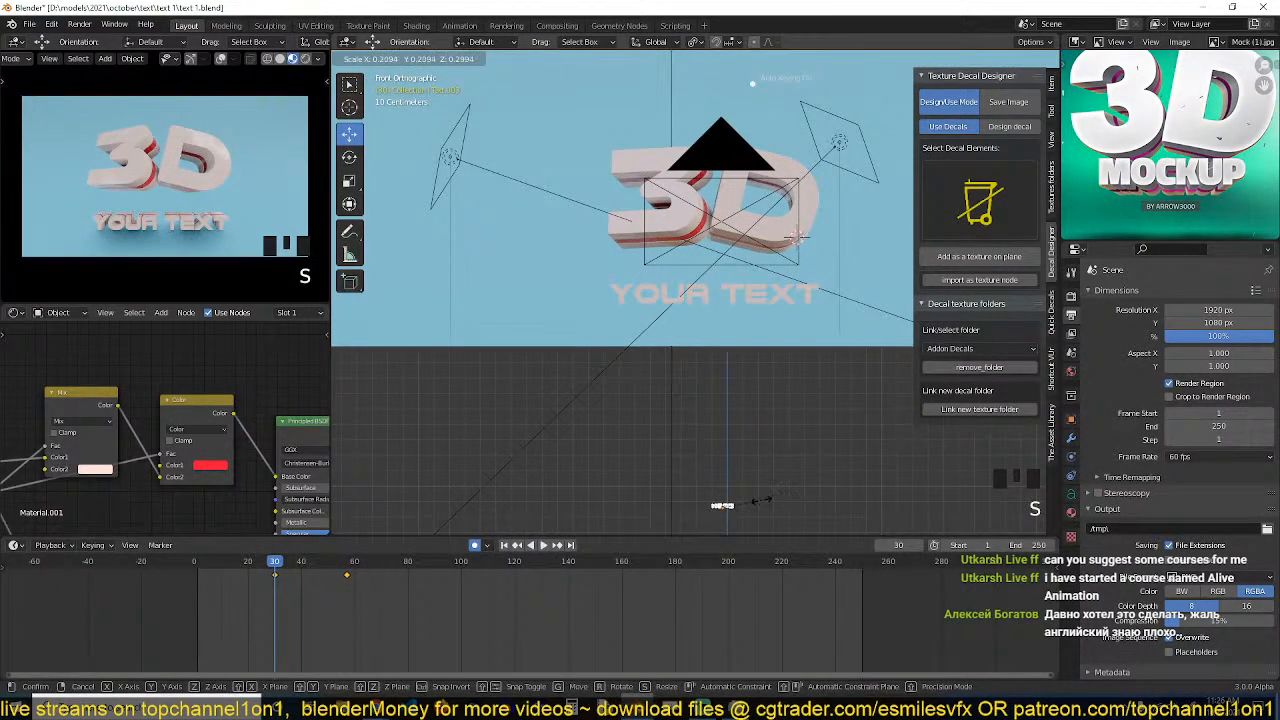
click(722, 505)
click(772, 296)
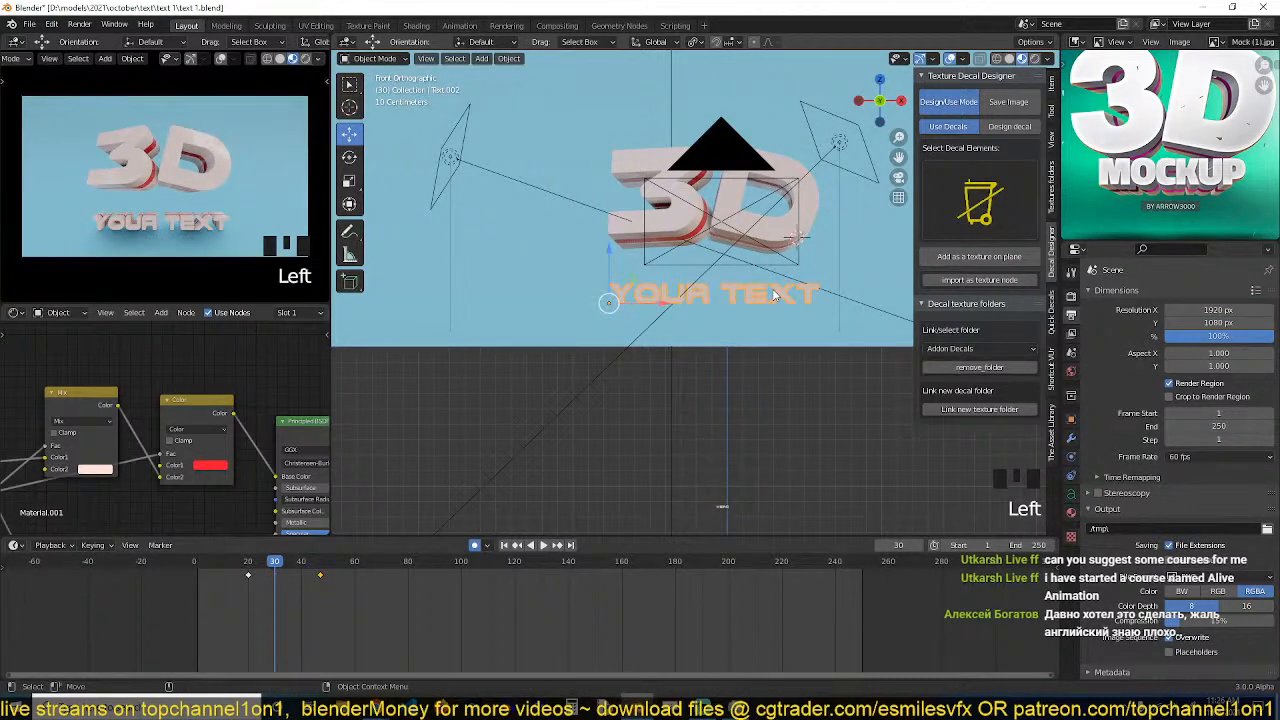
key(Down)
Play the animation from the start to review the two text lines growing as they rise.
key(space)
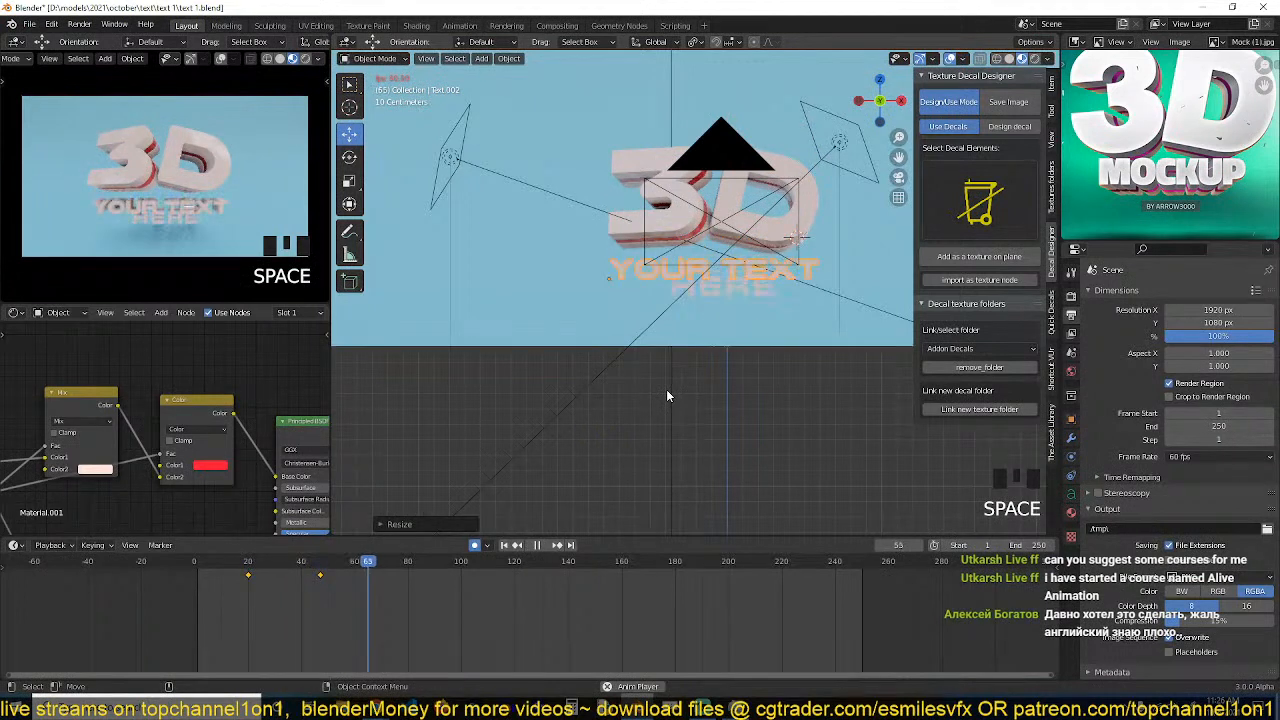
key(space)
key(shift+Right)
key(space)
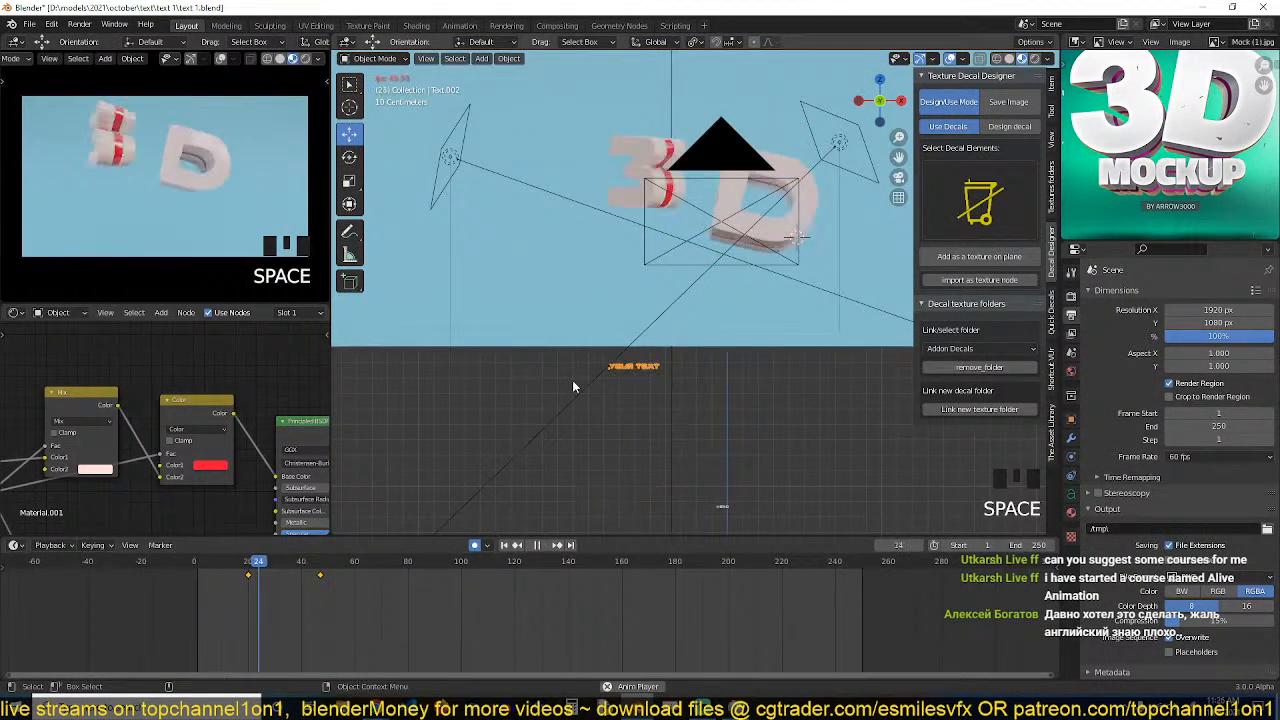
key(space)
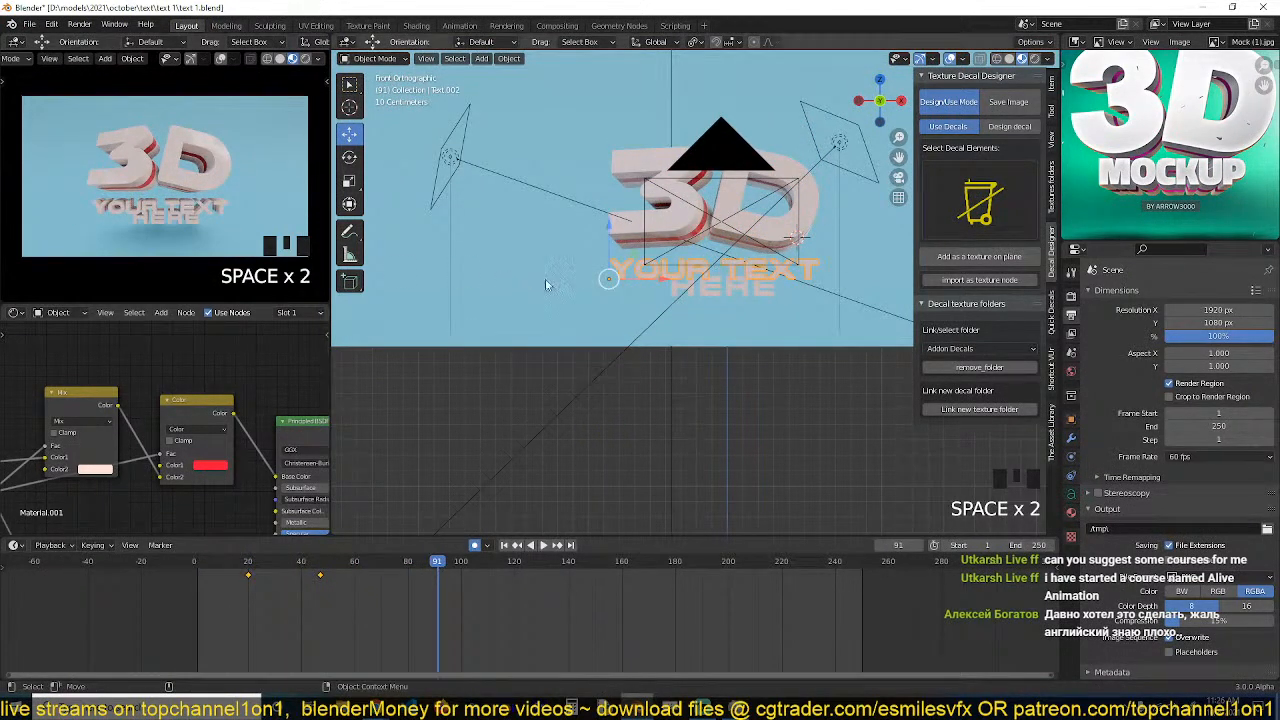
Lower the camera and tilt it upward so the 3D text is framed from a lower angle.
scroll(478, 373, down, 2)
click(719, 182)
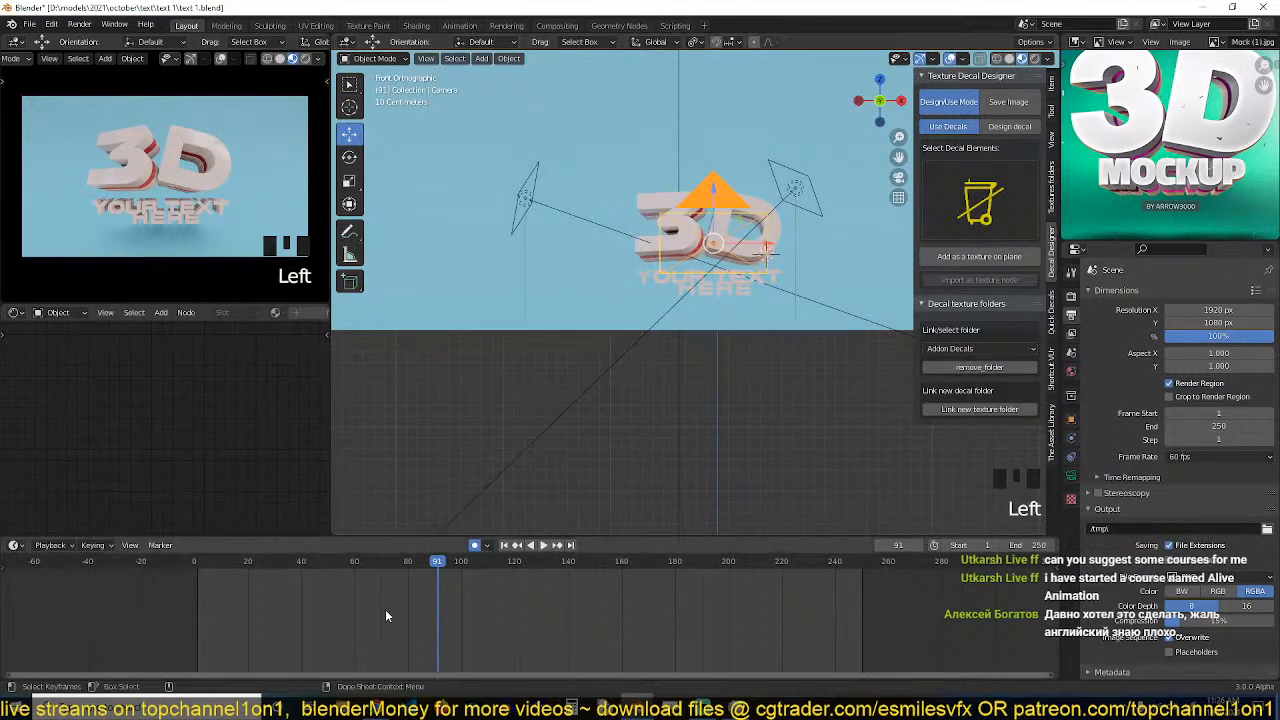
click(764, 228)
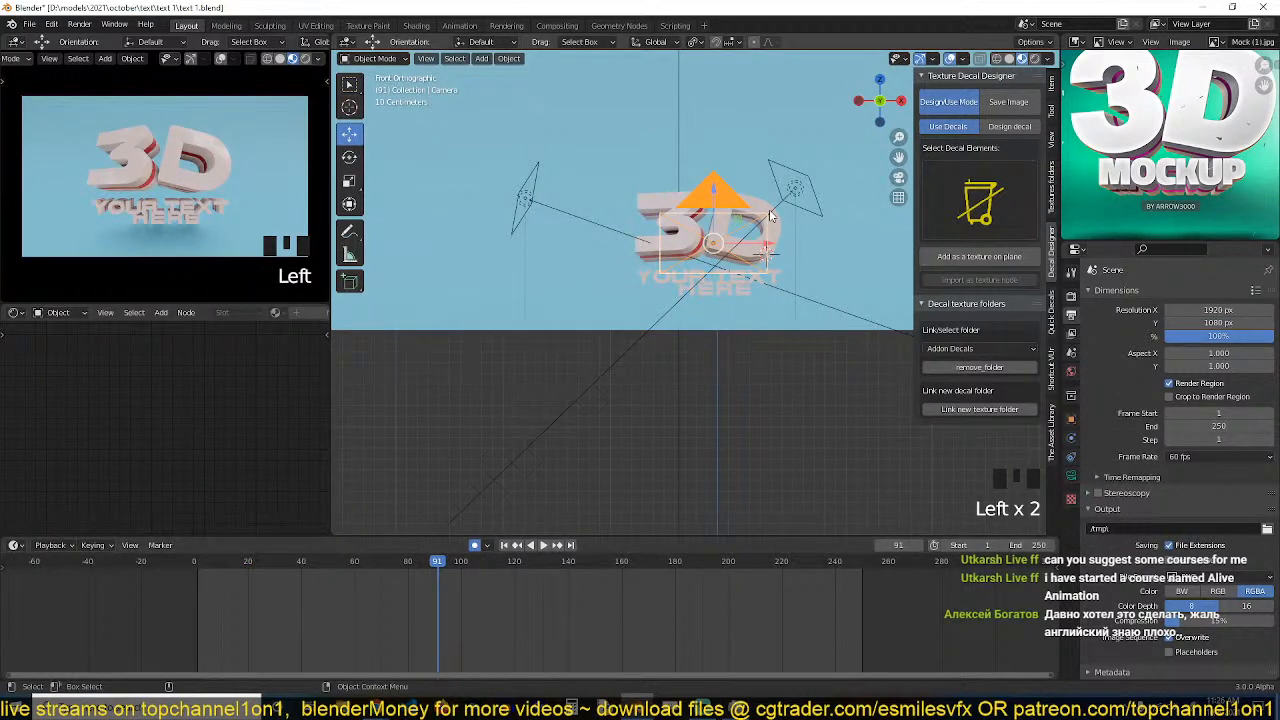
key(r)
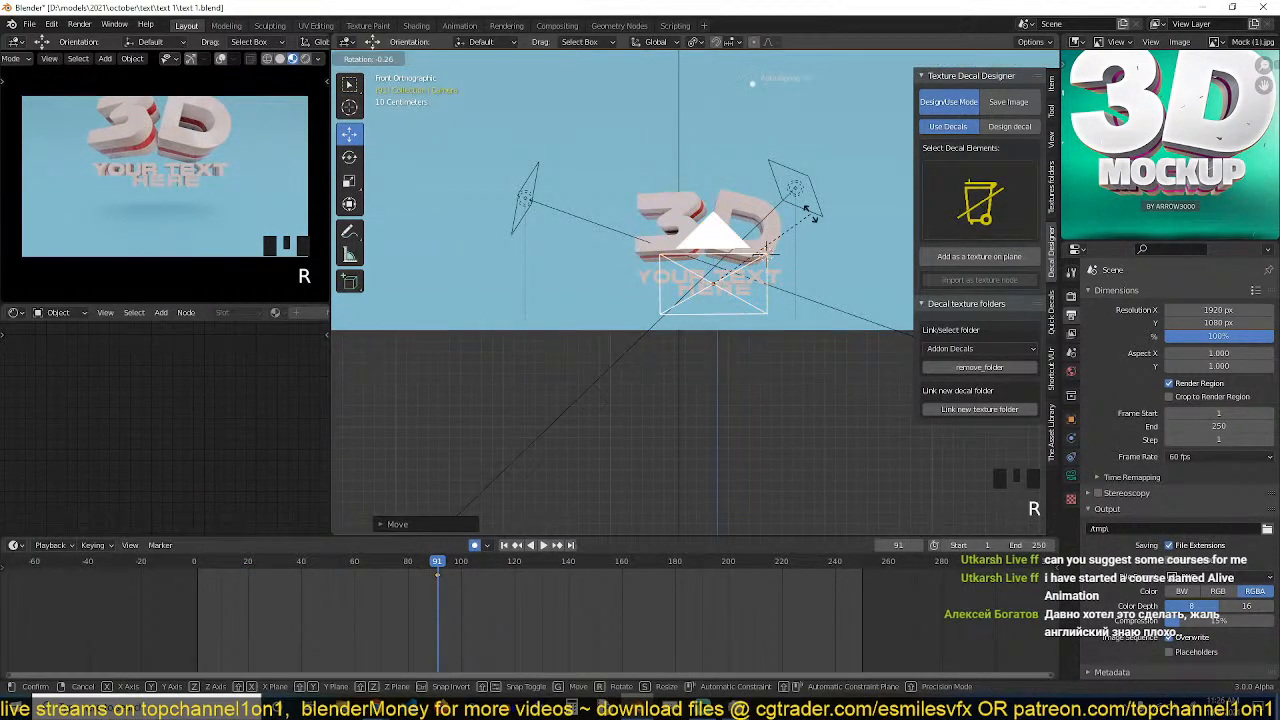
click(787, 258)
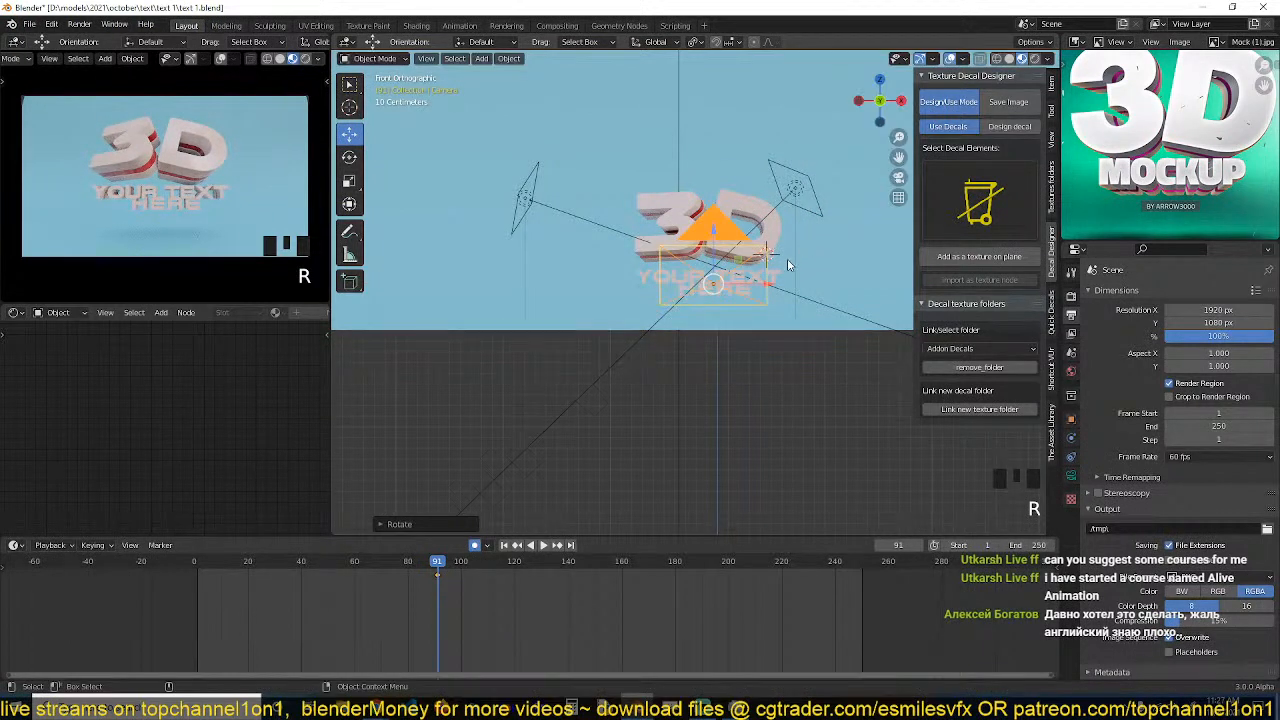
Show the camera preview in rendered shading, deselect everything and save the file.
click(306, 60)
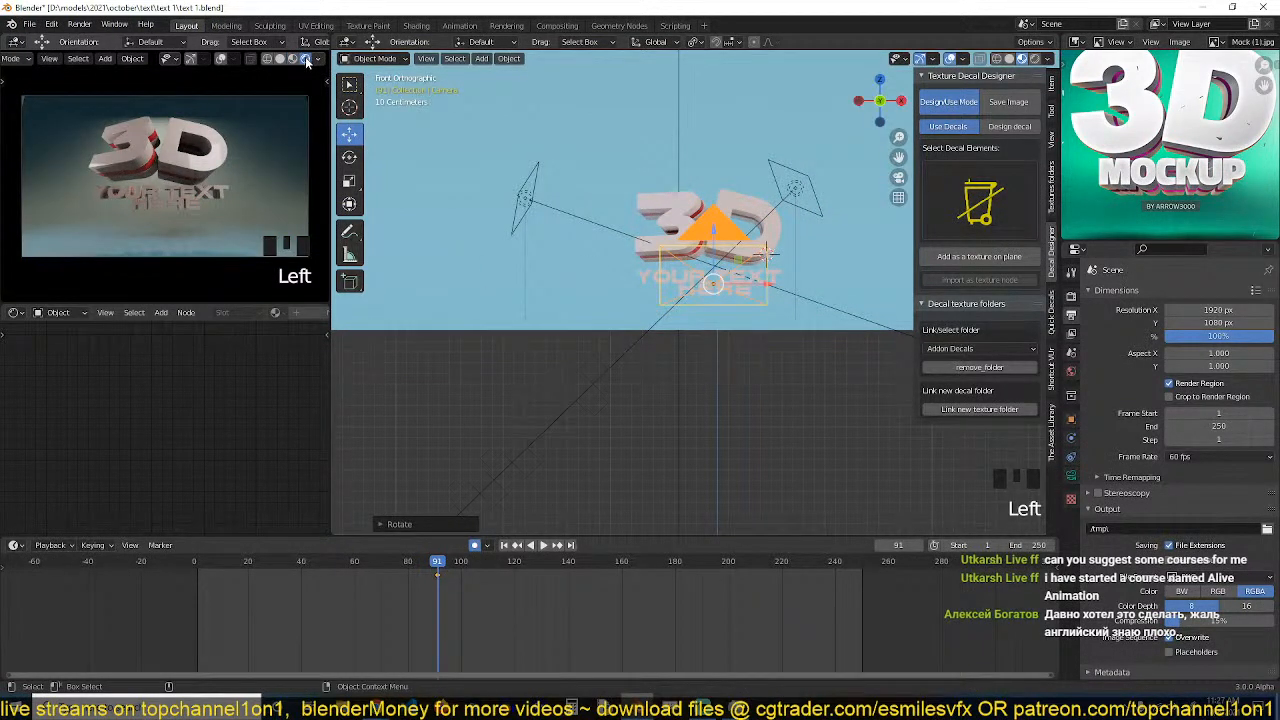
scroll(772, 290, up, 1)
key(alt+a)
key(ctrl+s)
scroll(782, 298, down, 1)
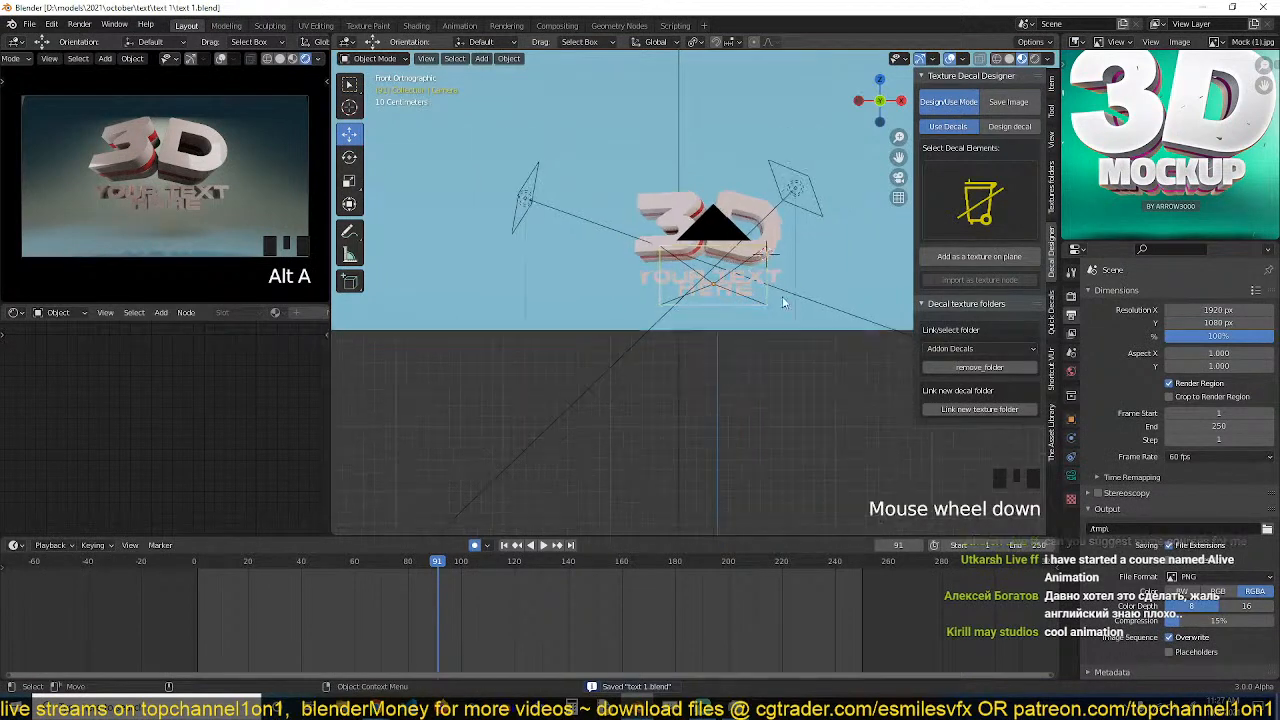
Turn off auto keying and raise the overhead area light along Z to the backdrop's upper edge.
scroll(782, 296, down, 3)
scroll(708, 420, down, 3)
middle_drag(658, 266, 583, 306)
shift+middle_drag(636, 204, 600, 298)
scroll(599, 300, up, 1)
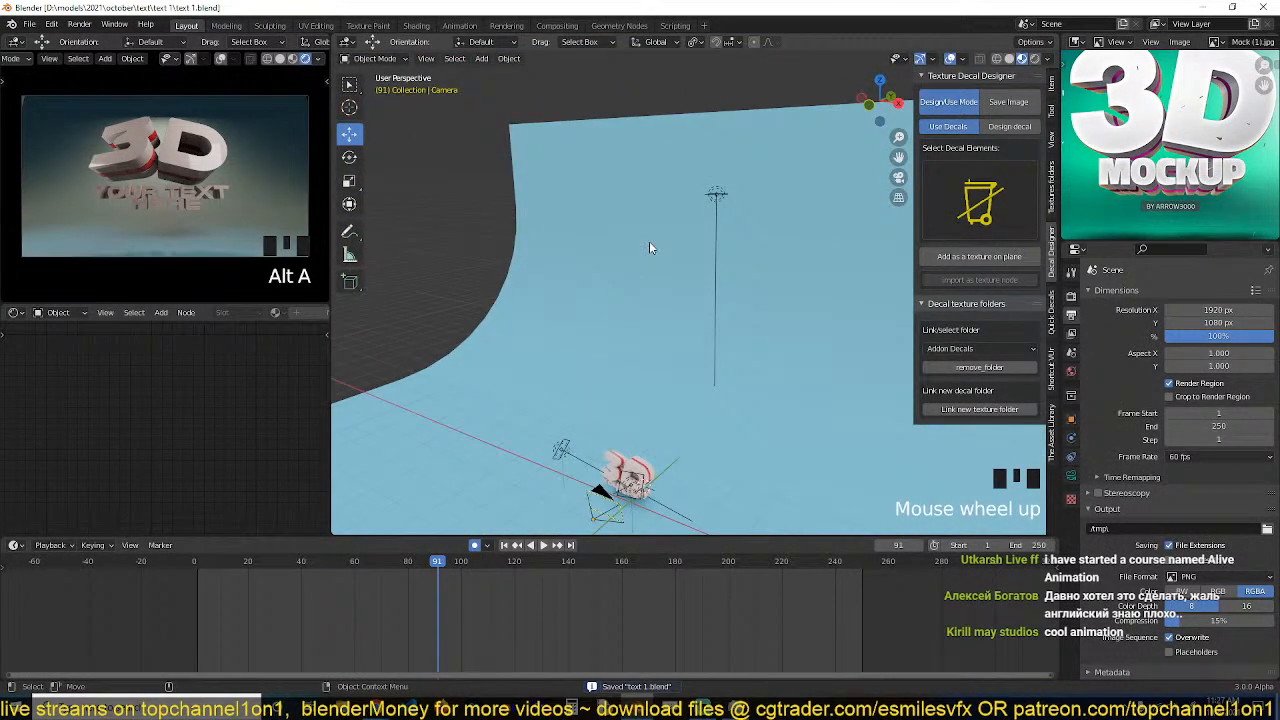
scroll(647, 252, up, 2)
click(710, 208)
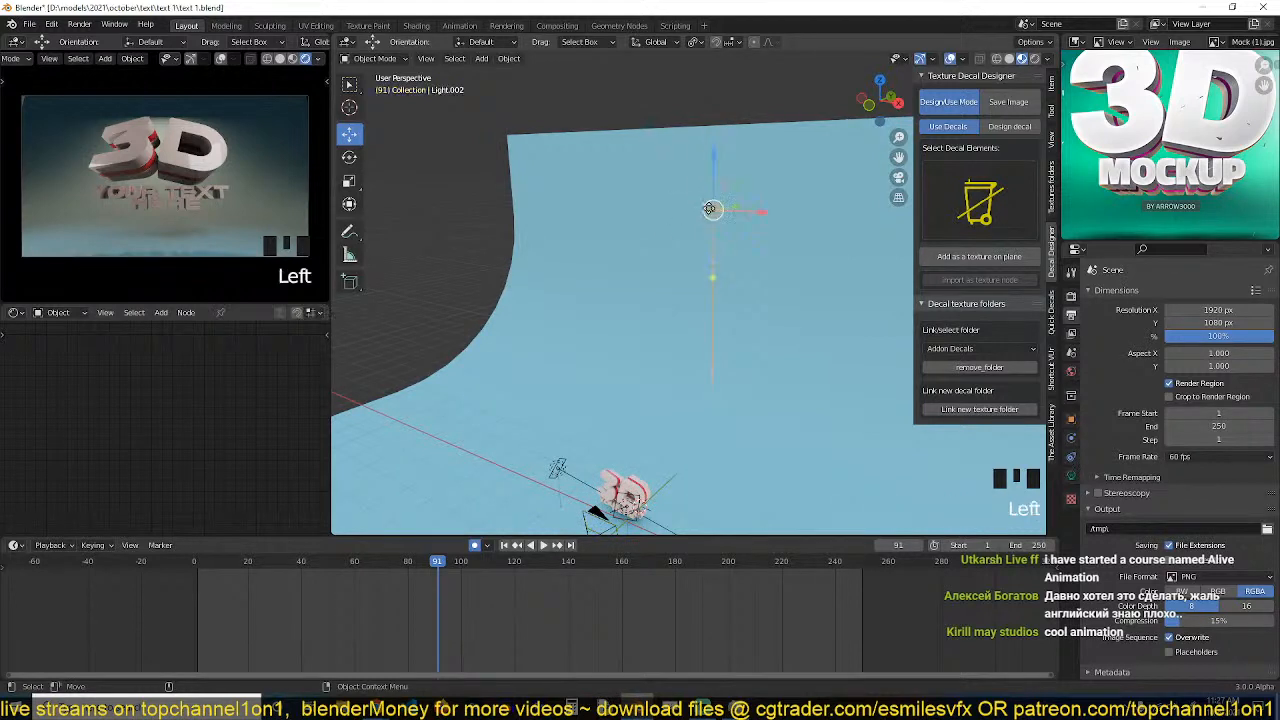
key(g)
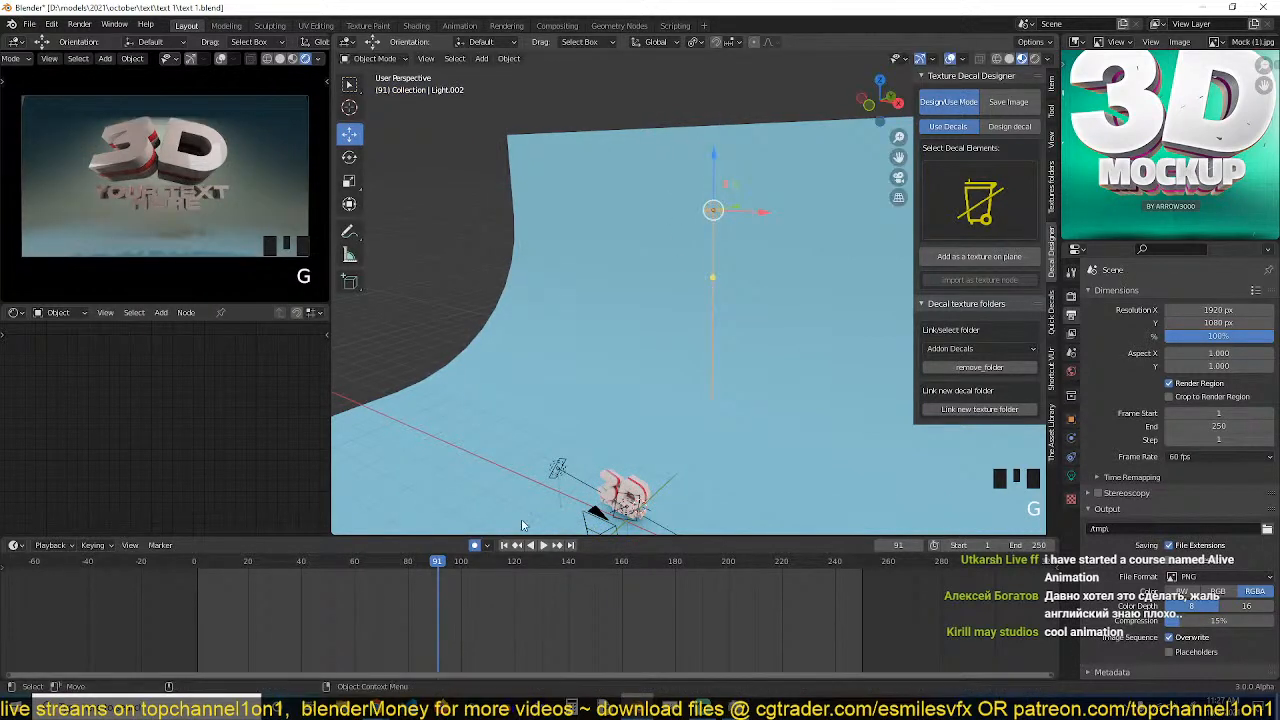
key(g)
key(z)
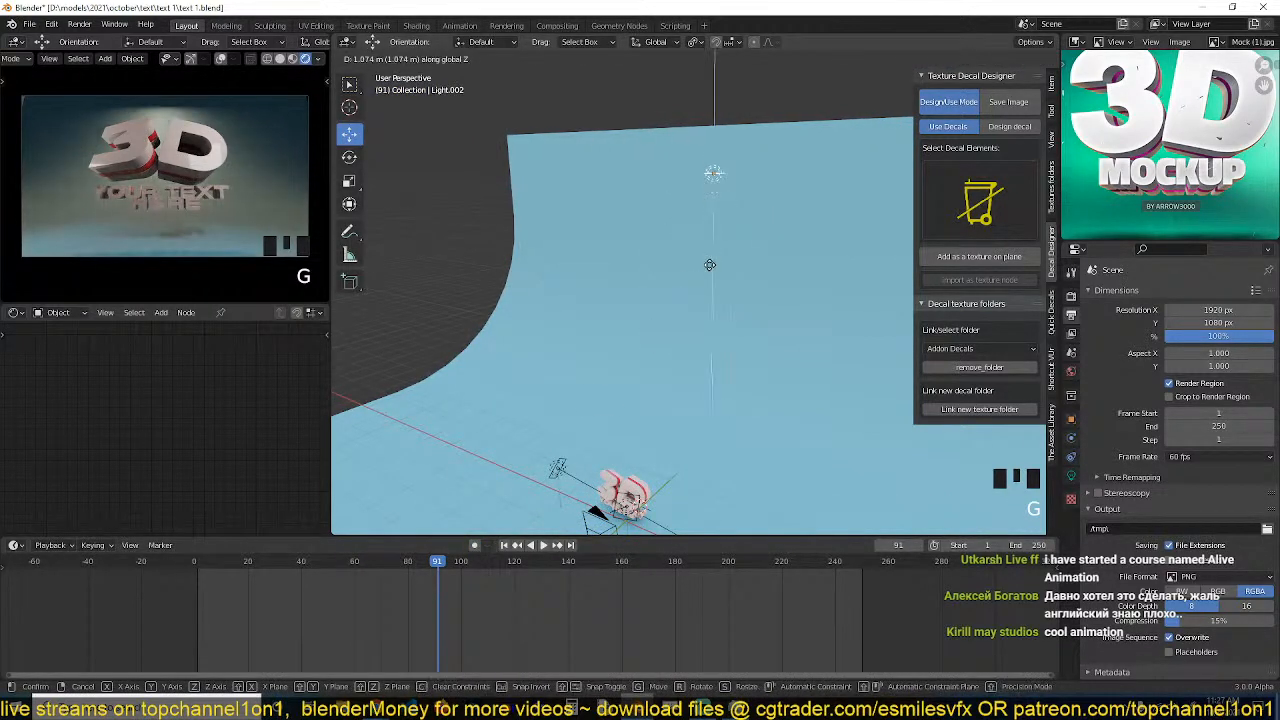
click(722, 216)
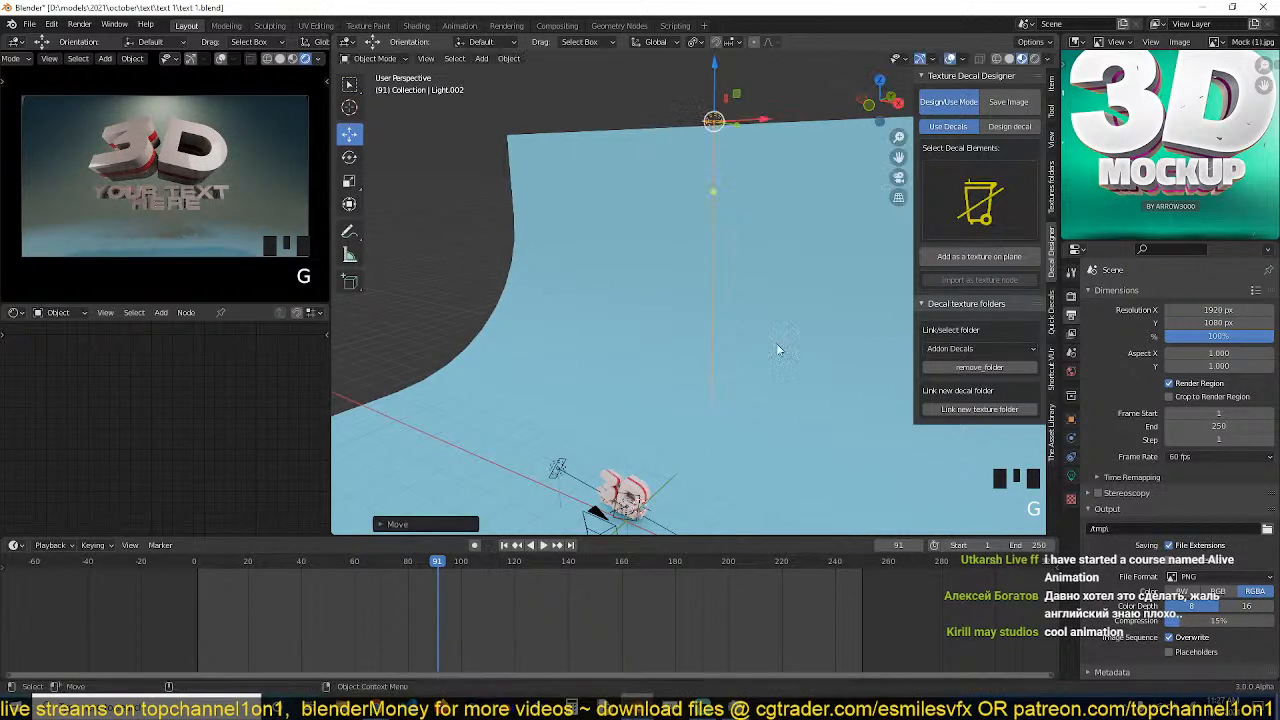
Set the overhead area light's power to 1000 W.
click(1071, 476)
click(1212, 381)
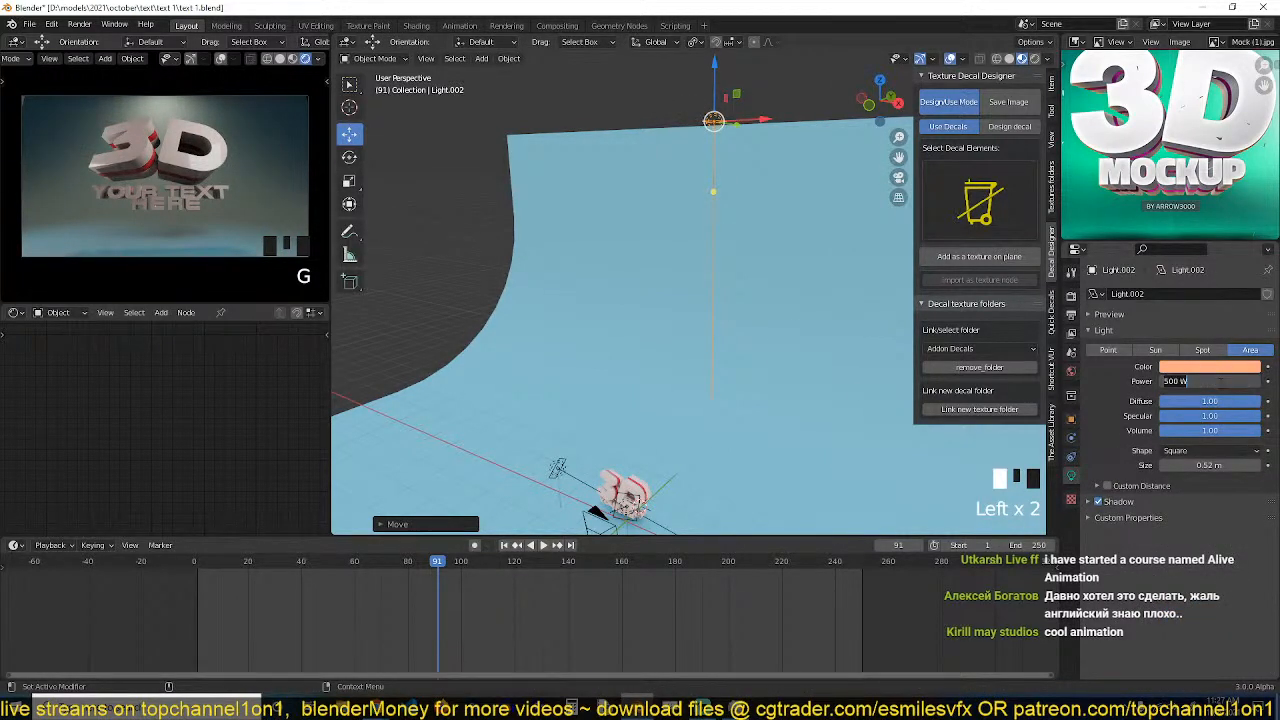
text(1000)
key(Return)
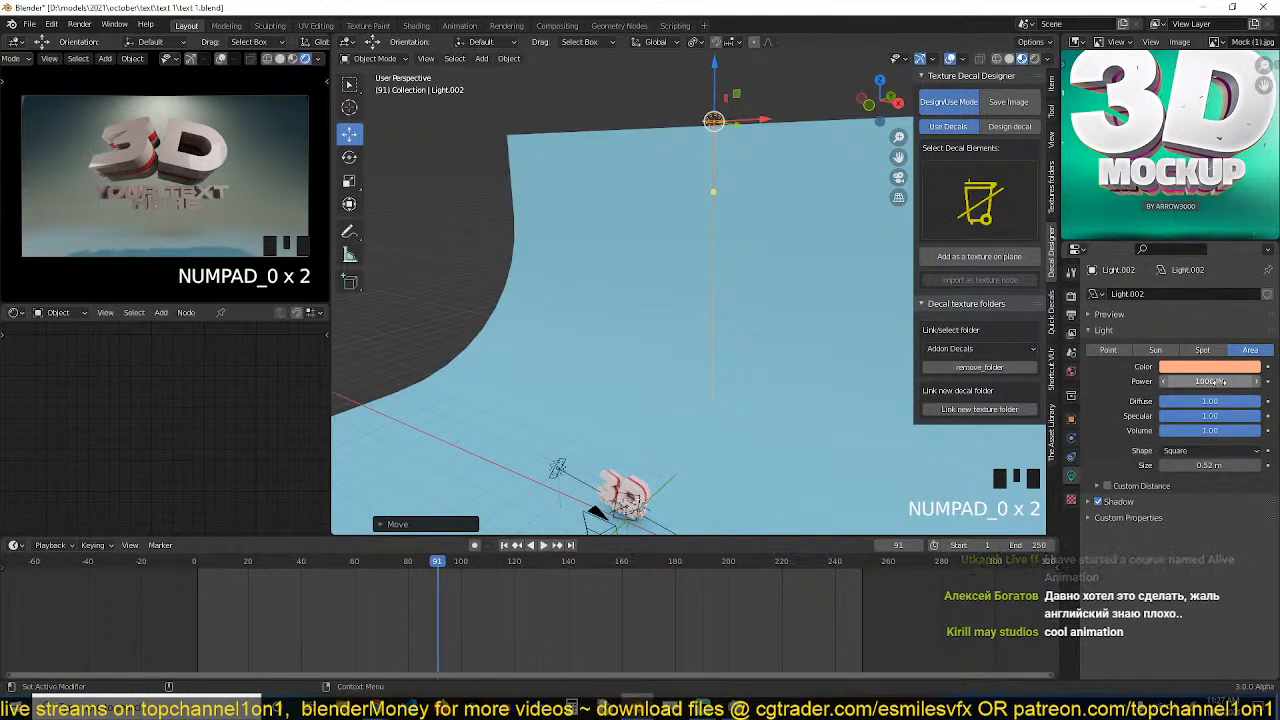
Select the area light beside the D and enlarge it to about 1.15 m.
shift+middle_drag(553, 355, 645, 480)
click(621, 459)
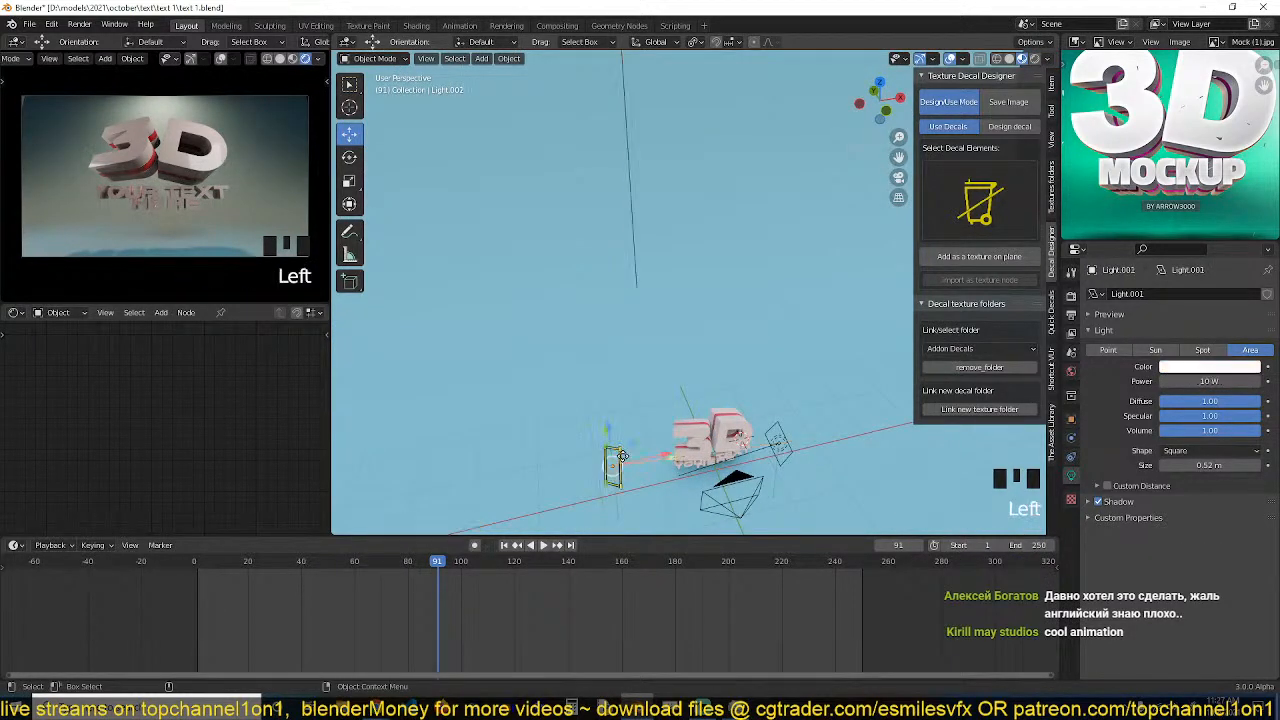
click(787, 452)
key(KP_Decimal)
middle_drag(787, 446, 755, 246)
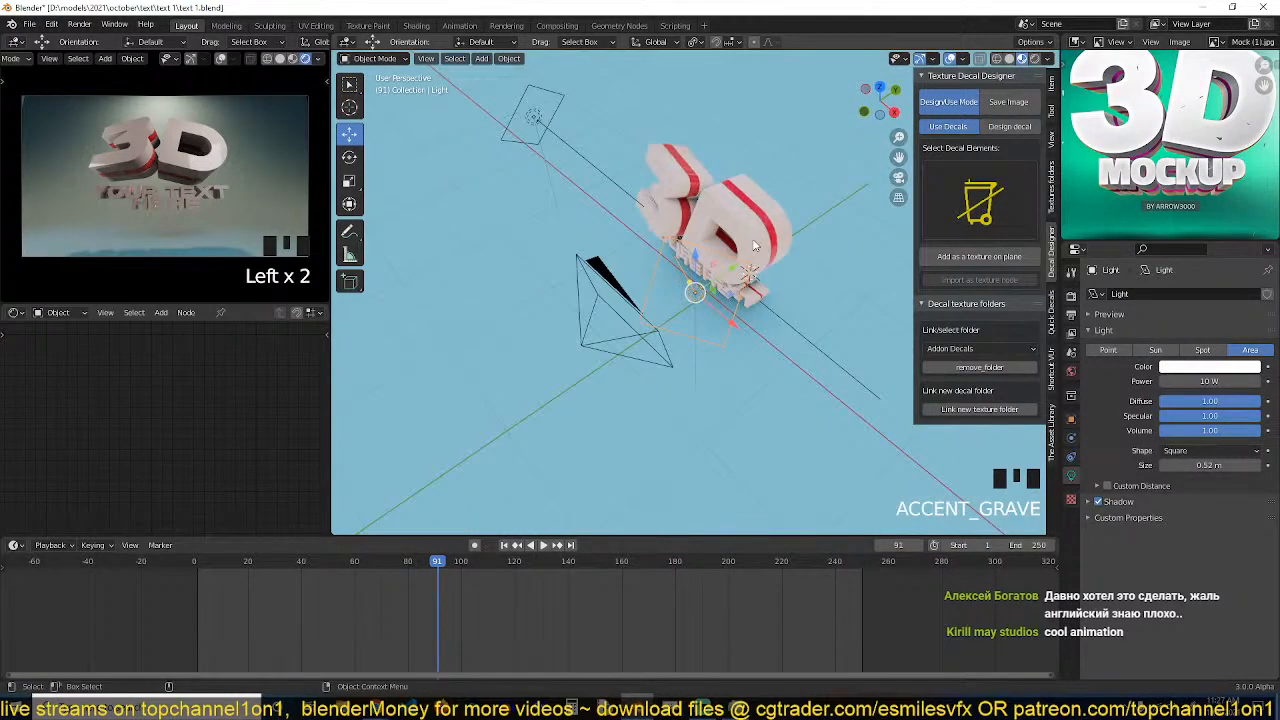
drag(755, 246, 840, 100)
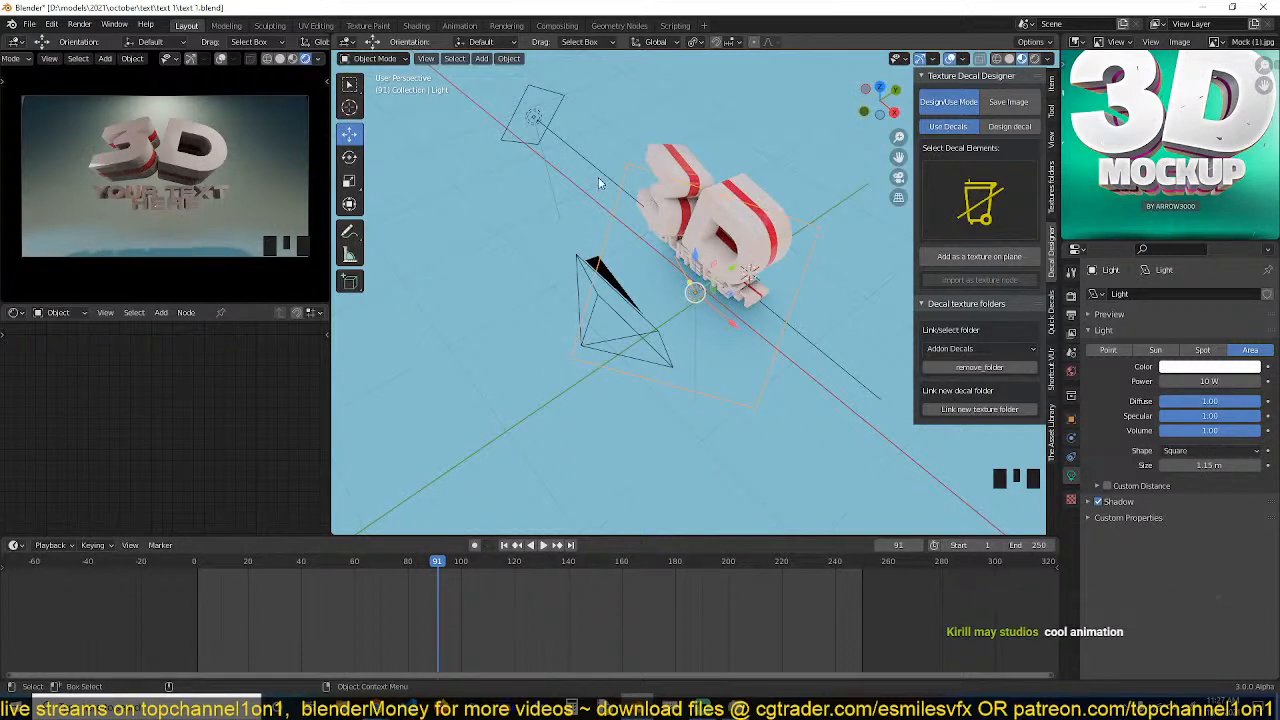
Change the selected light's shape to Rectangle and resize it to about 1.73 m by 0.739 m.
click(1222, 451)
click(1208, 482)
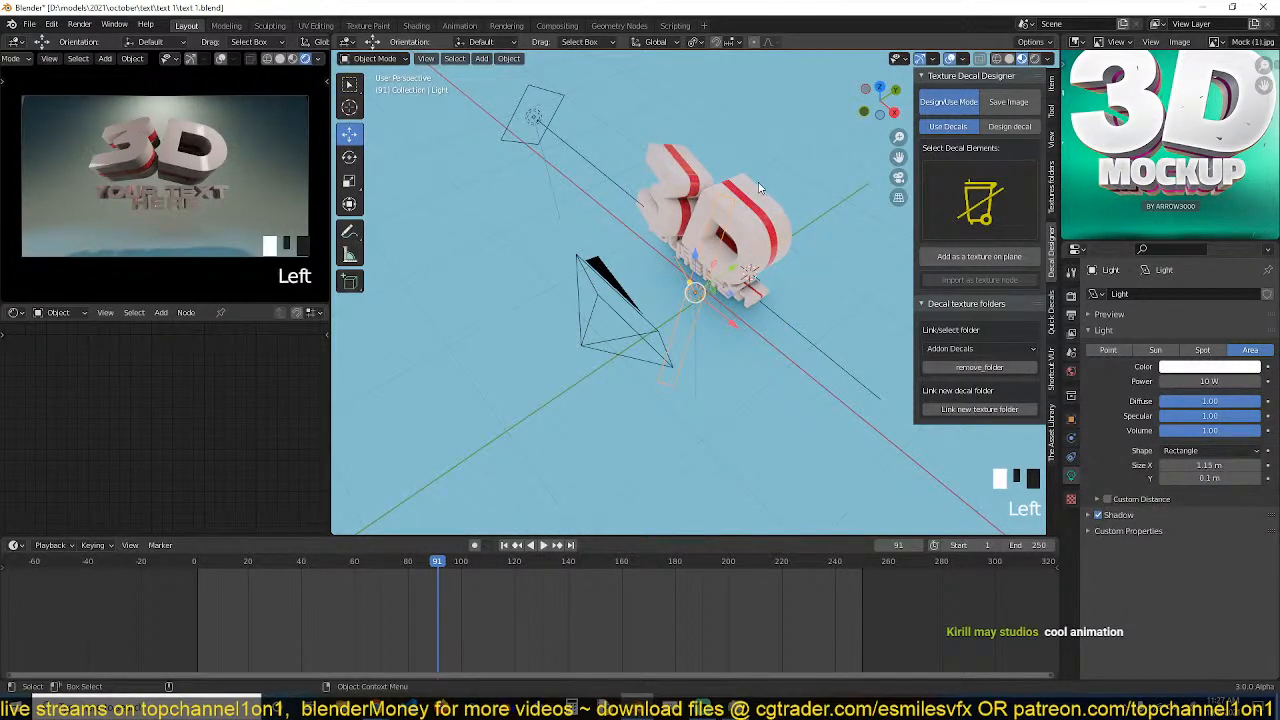
drag(1001, 195, 820, 179)
drag(686, 152, 707, 106)
drag(790, 162, 827, 169)
Set the rectangular area light's power to 100 W.
click(1183, 381)
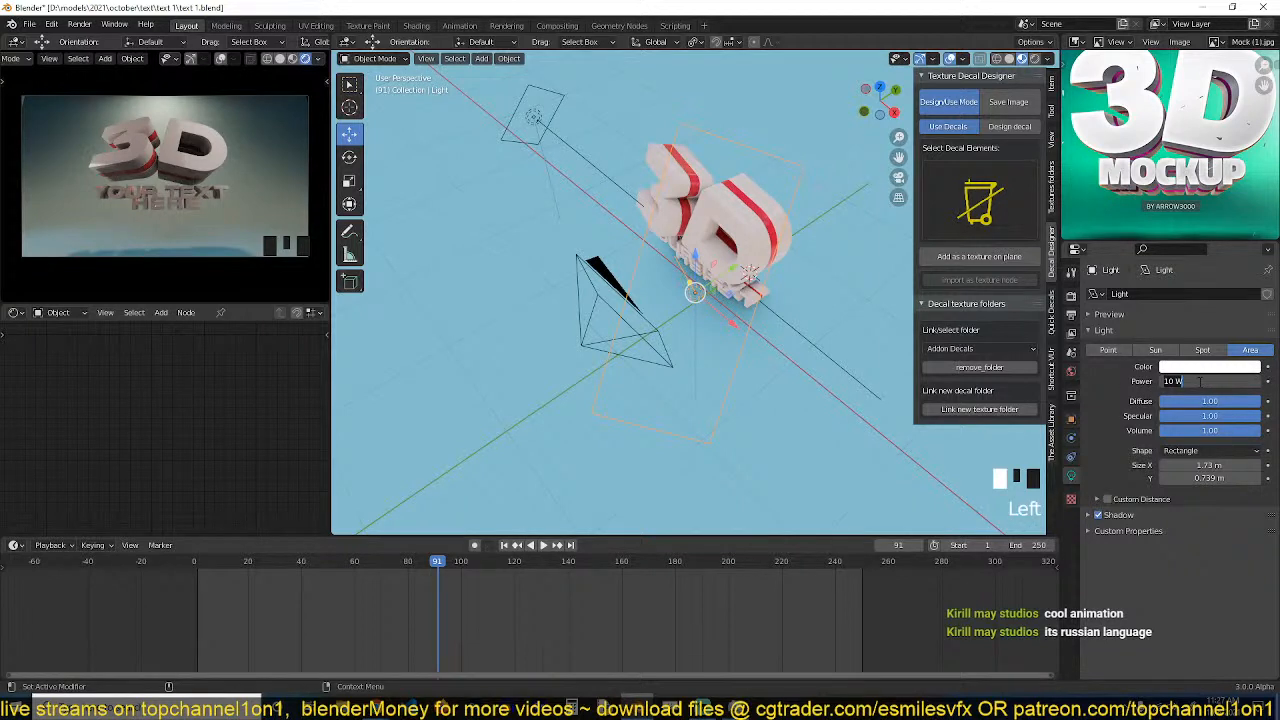
text(100)
key(Return)
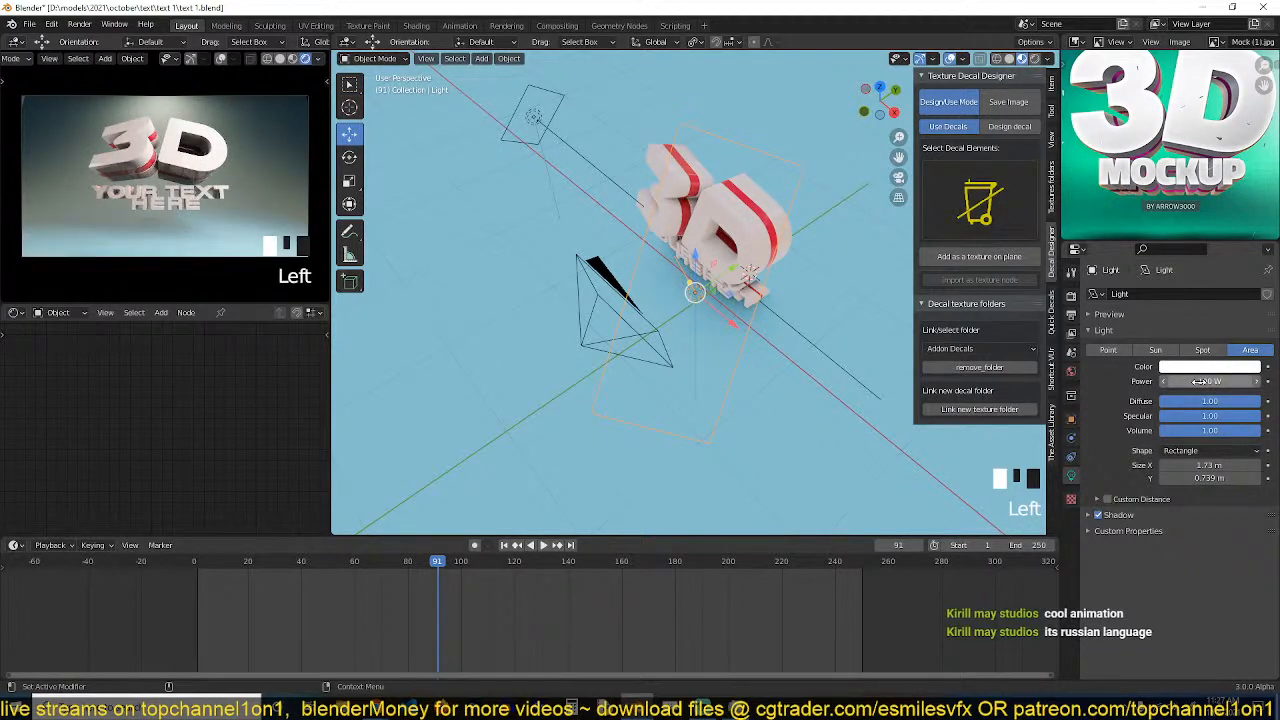
Set the rectangular area light's power to 30 W, deselect it and save the file.
double_click(1198, 381)
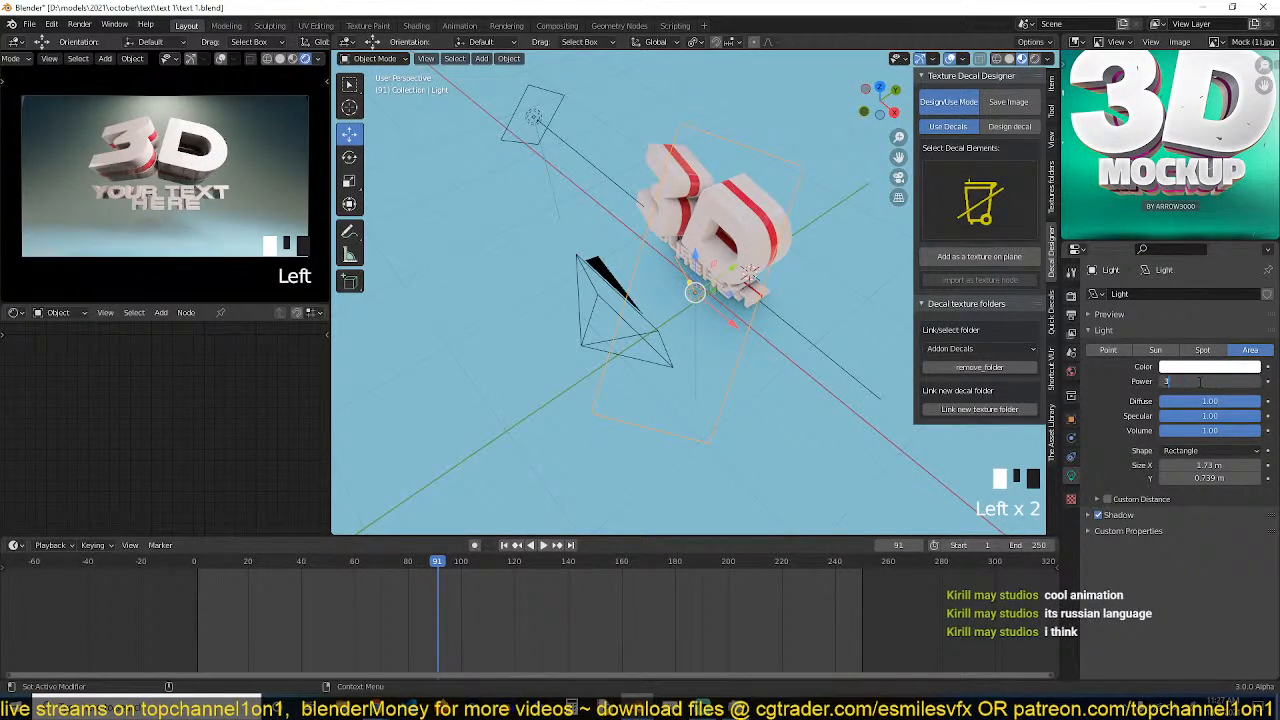
key(Return)
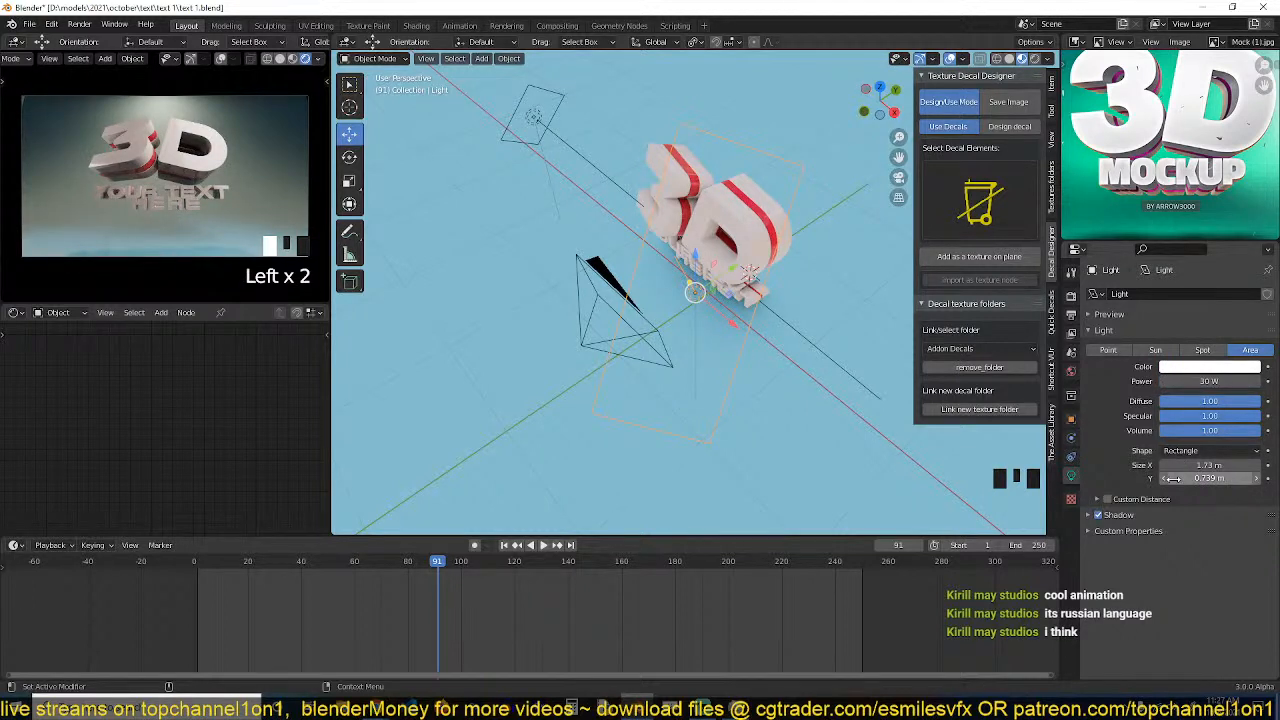
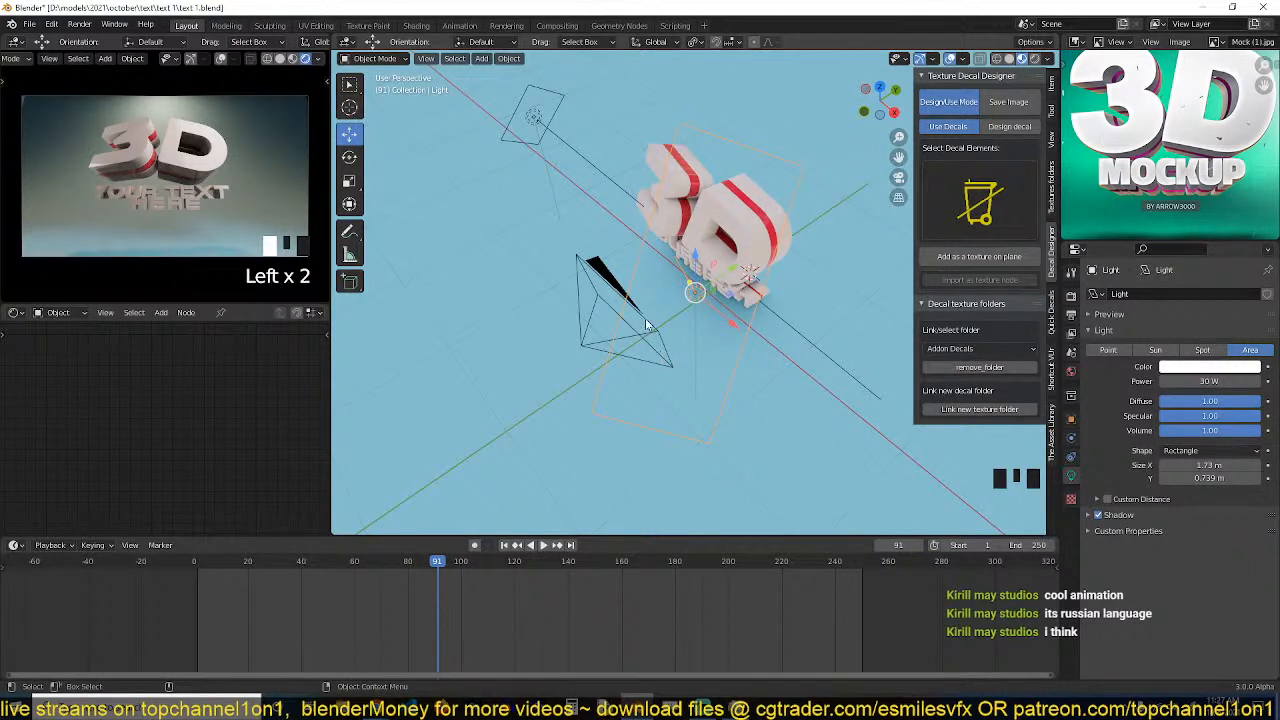
key(ctrl+s)
key(alt+a)
key(ctrl+s)
Play the pop-in animation from frame 0 to check it under the adjusted lighting.
key(shift+Right)
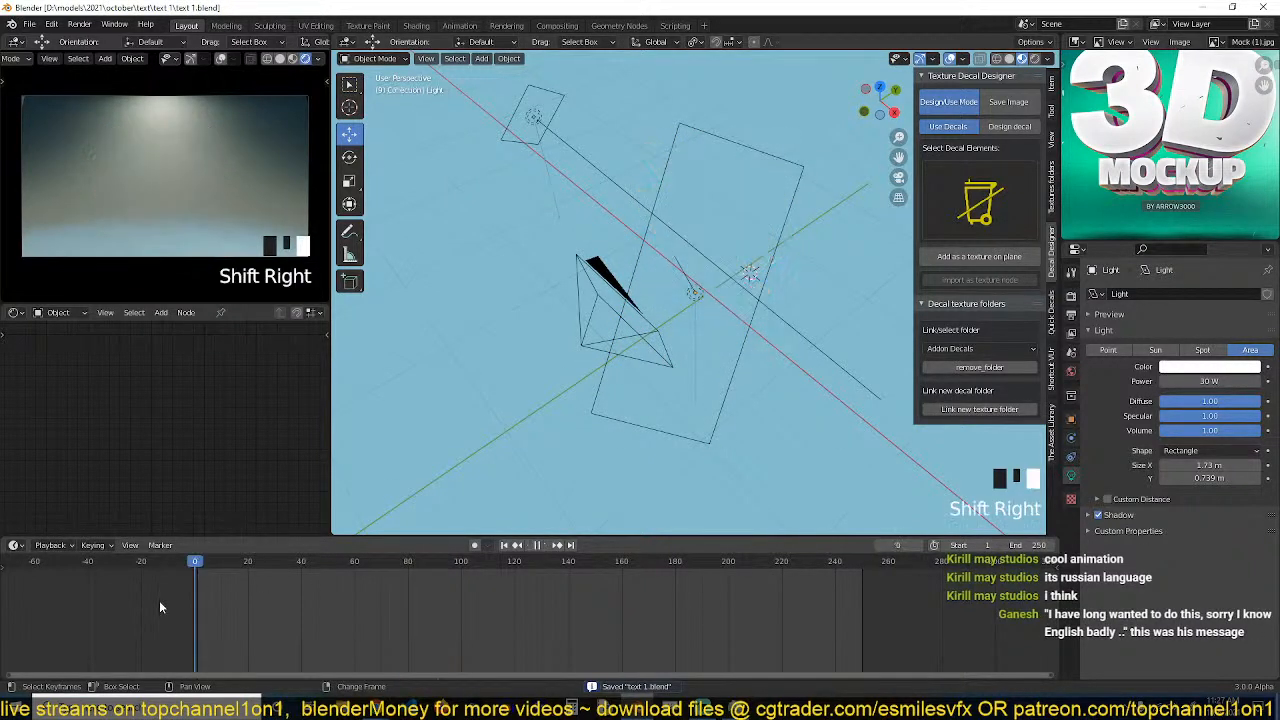
key(space)
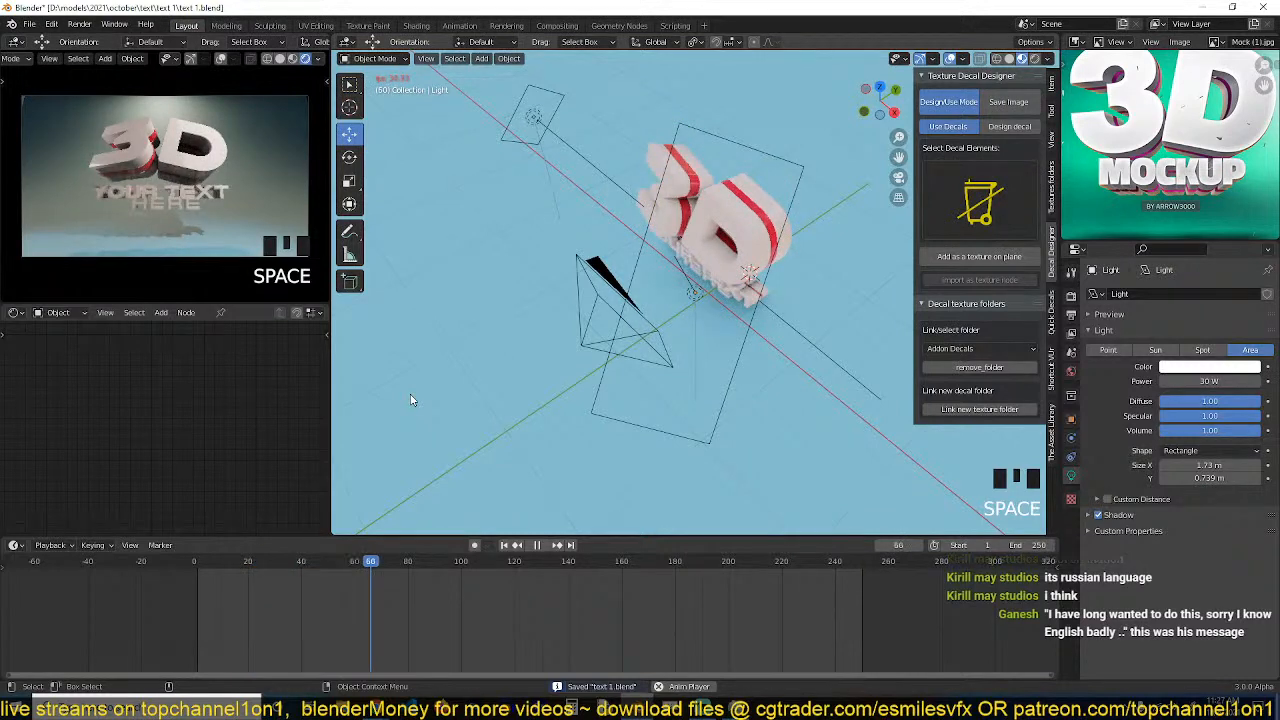
key(space)
Select the blue backdrop plane and change its material's base color to a fully saturated orange.
click(491, 379)
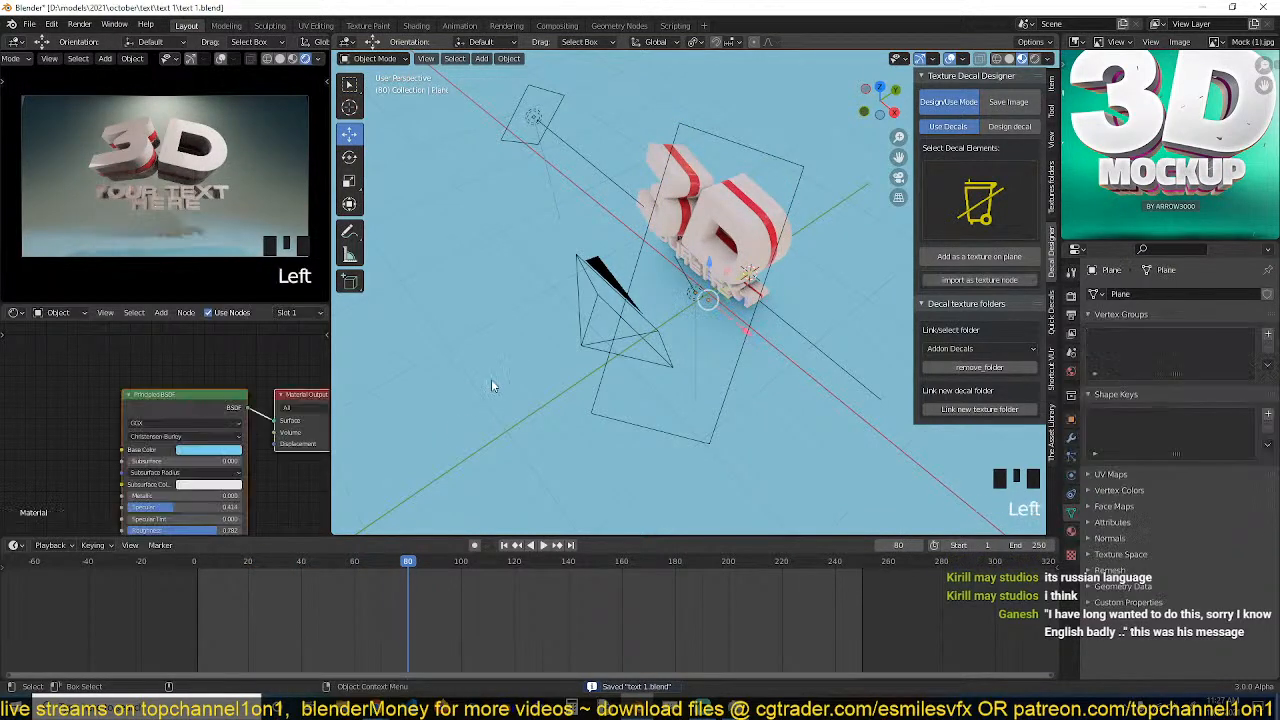
click(232, 450)
drag(224, 319, 196, 368)
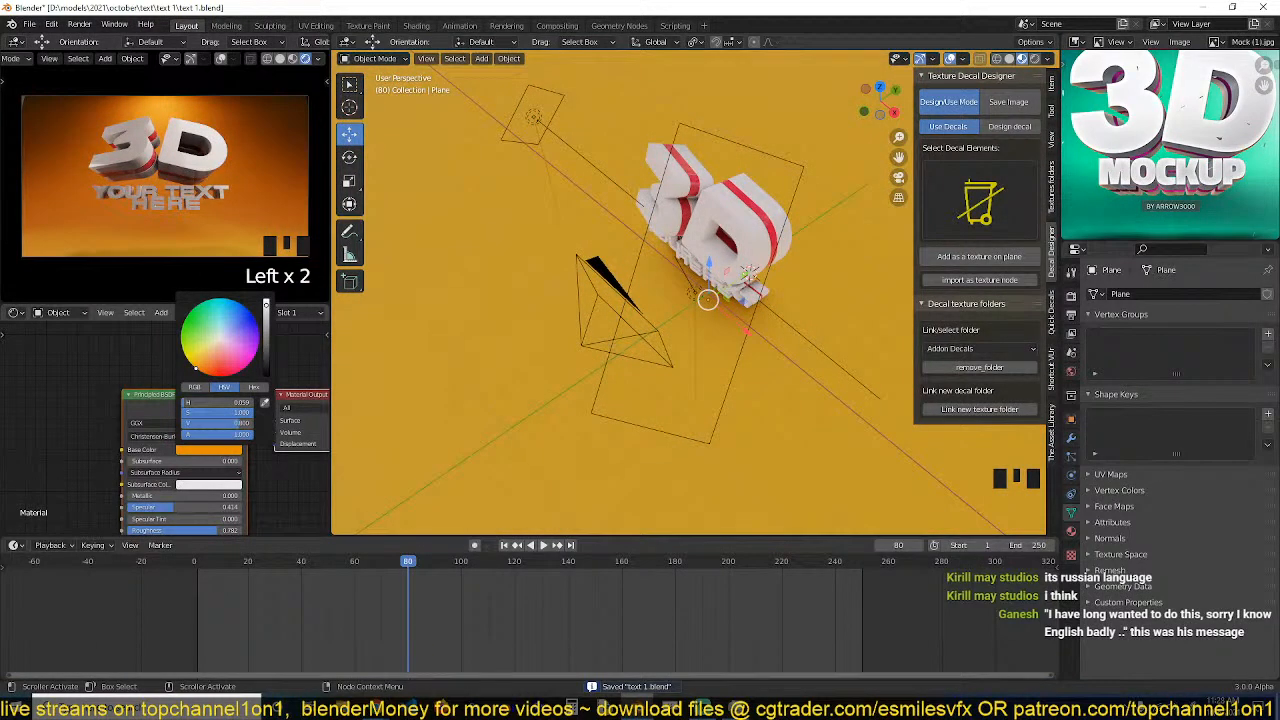
key(alt+a)
Select the rectangular area light near the camera, change its color to orange and save the file.
key(grave)
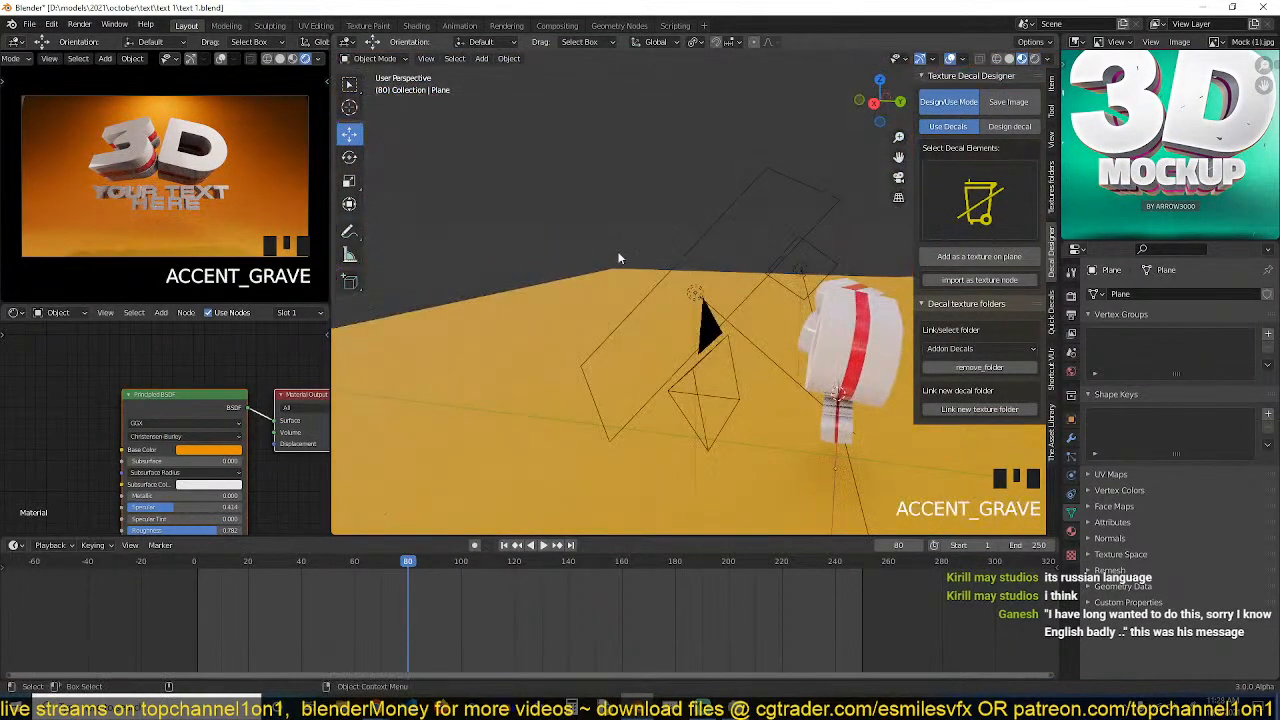
click(697, 298)
click(1209, 367)
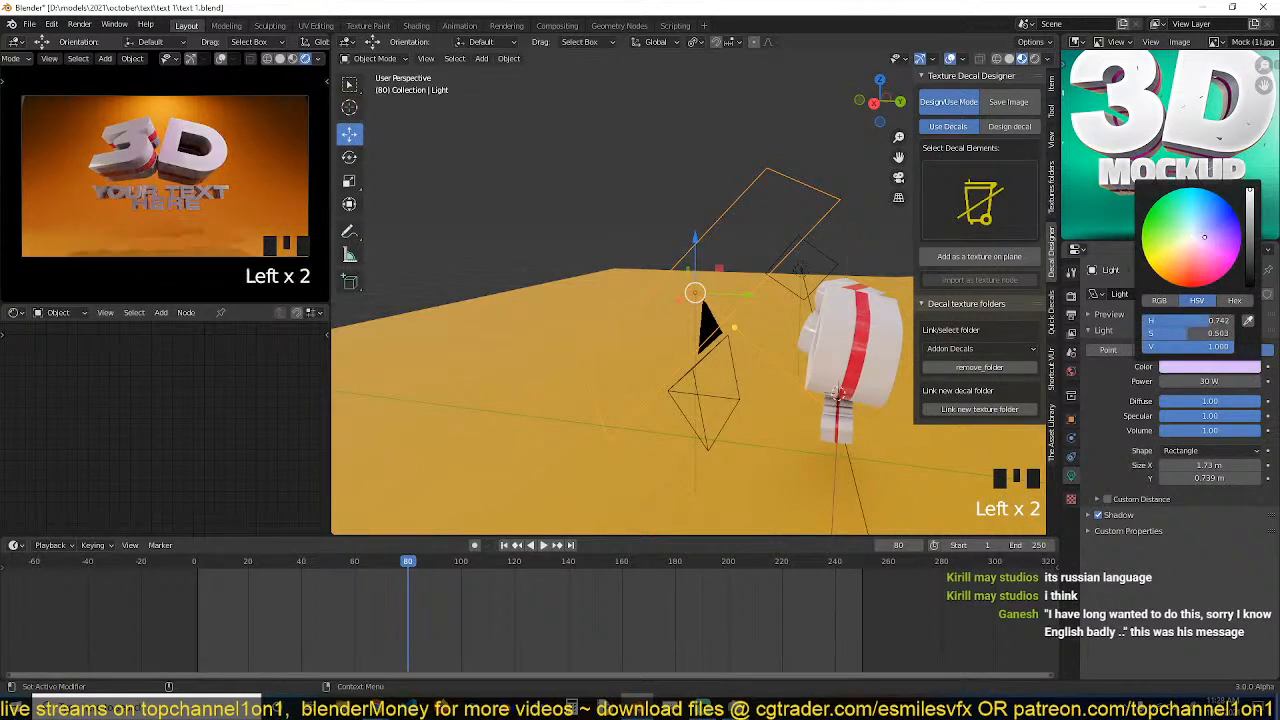
drag(1204, 237, 1174, 244)
click(1178, 280)
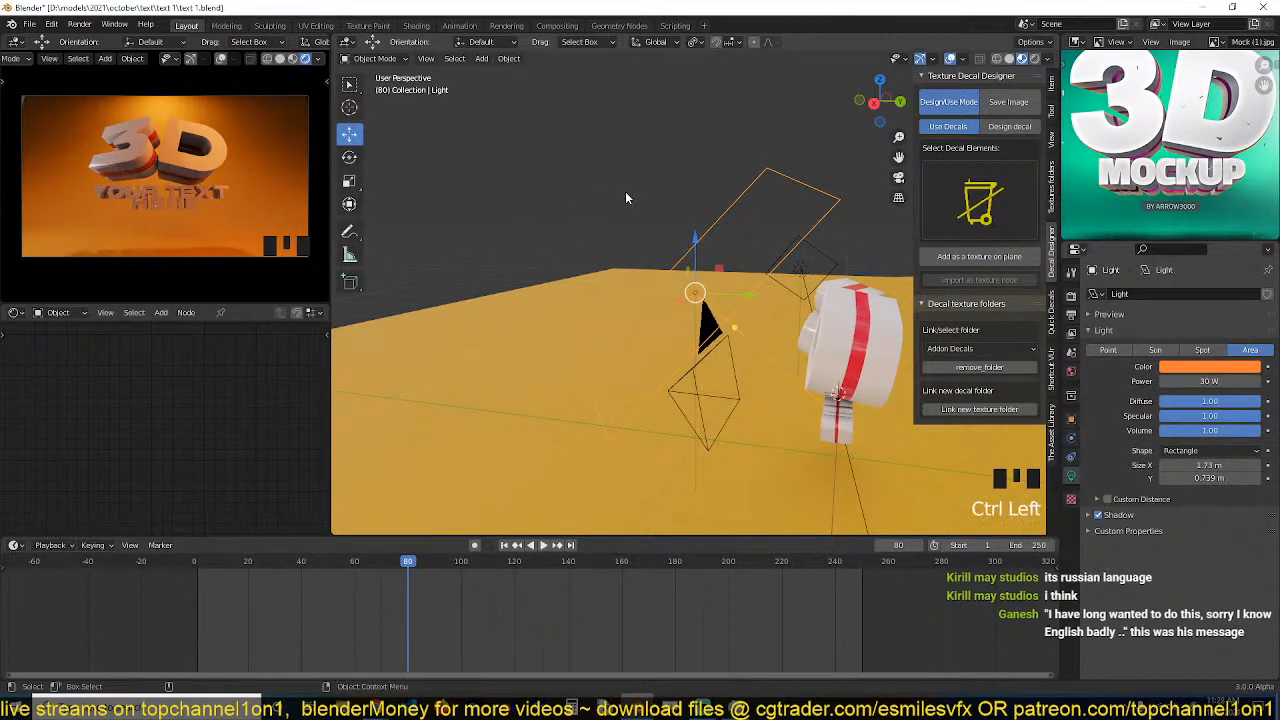
key(ctrl+s)
Replay the animation from the start to judge the orange light on the letters.
key(grave)
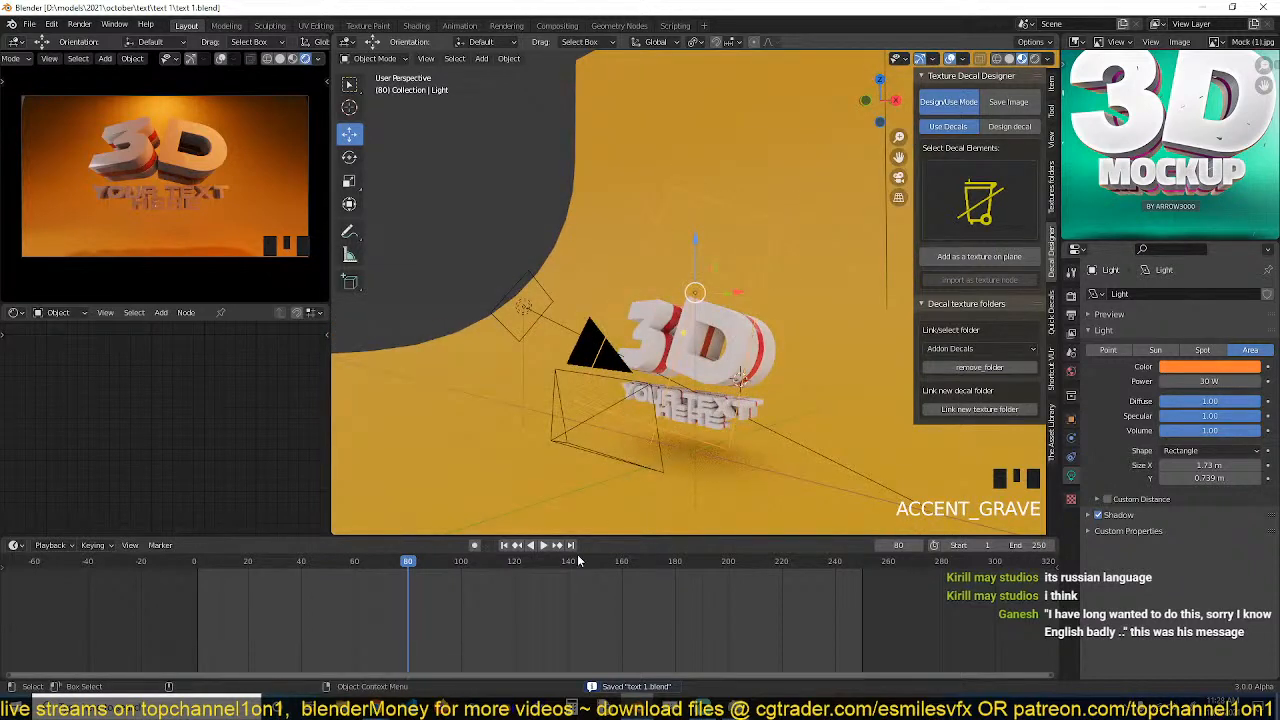
shift+right_drag(217, 614, 195, 614)
key(space)
key(space)
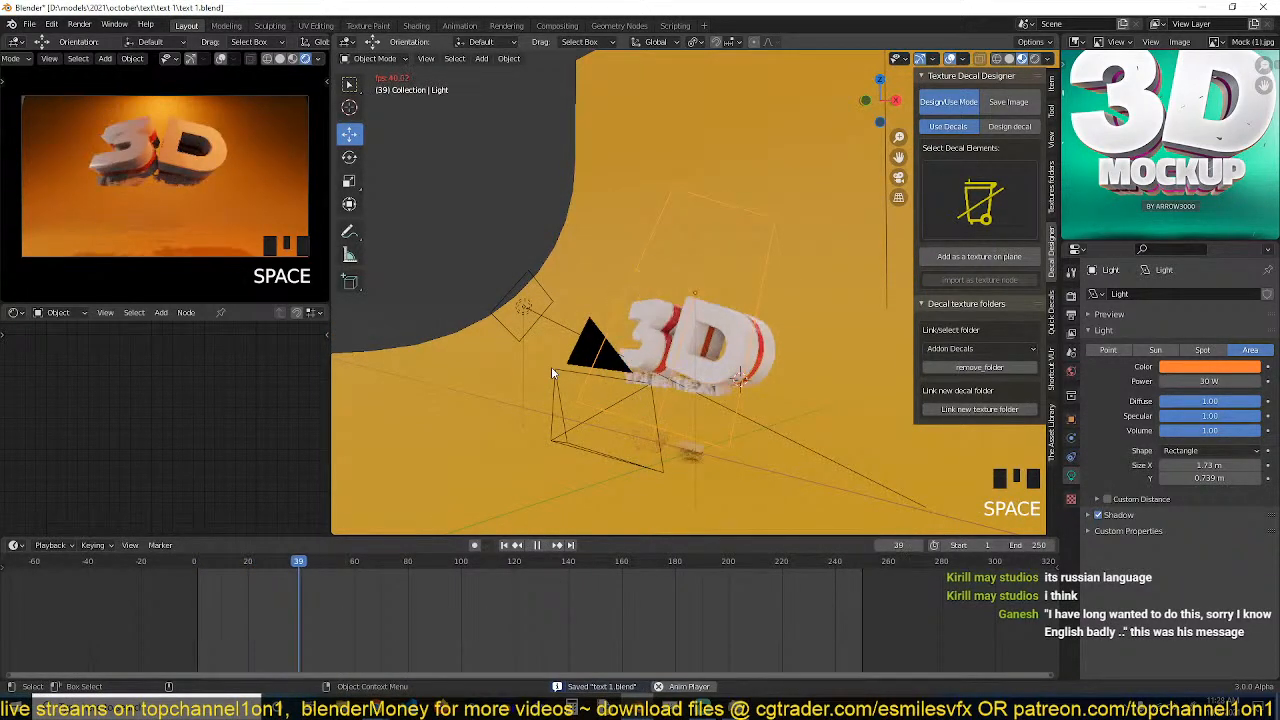
Change the rectangular light's color to a very pale blue, about hue 0.627 and saturation 0.163.
click(1205, 366)
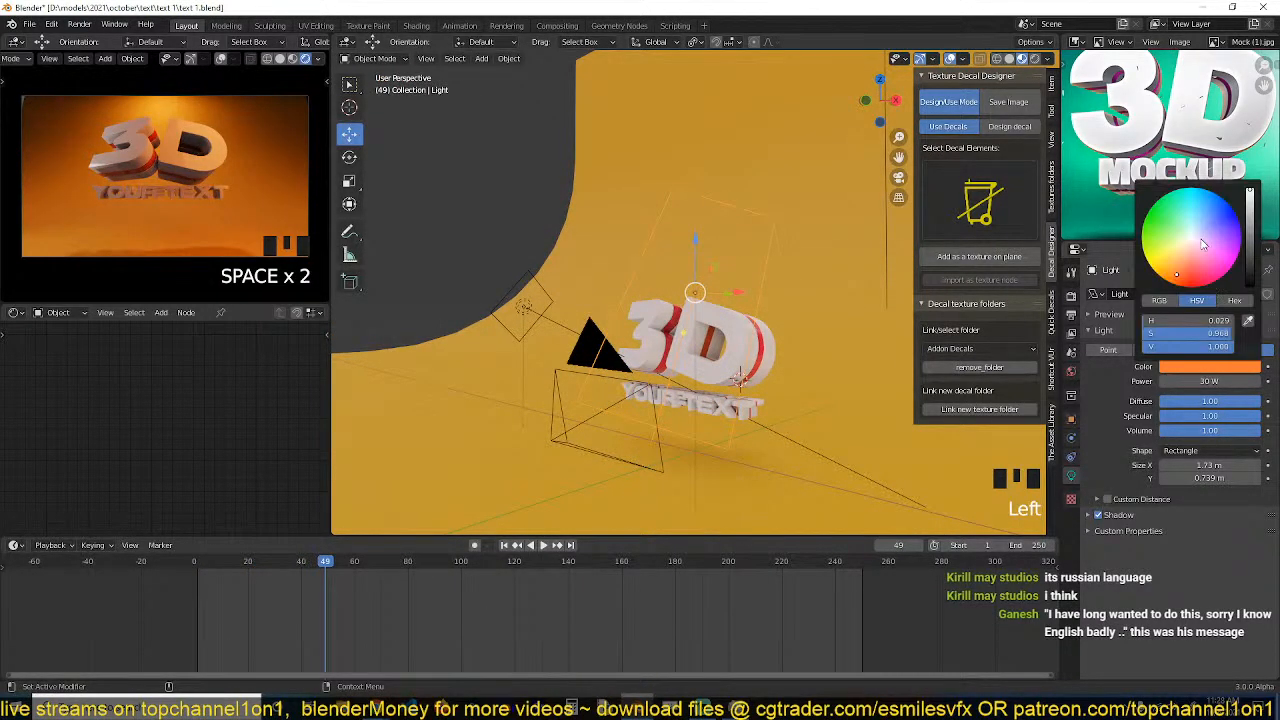
click(1202, 240)
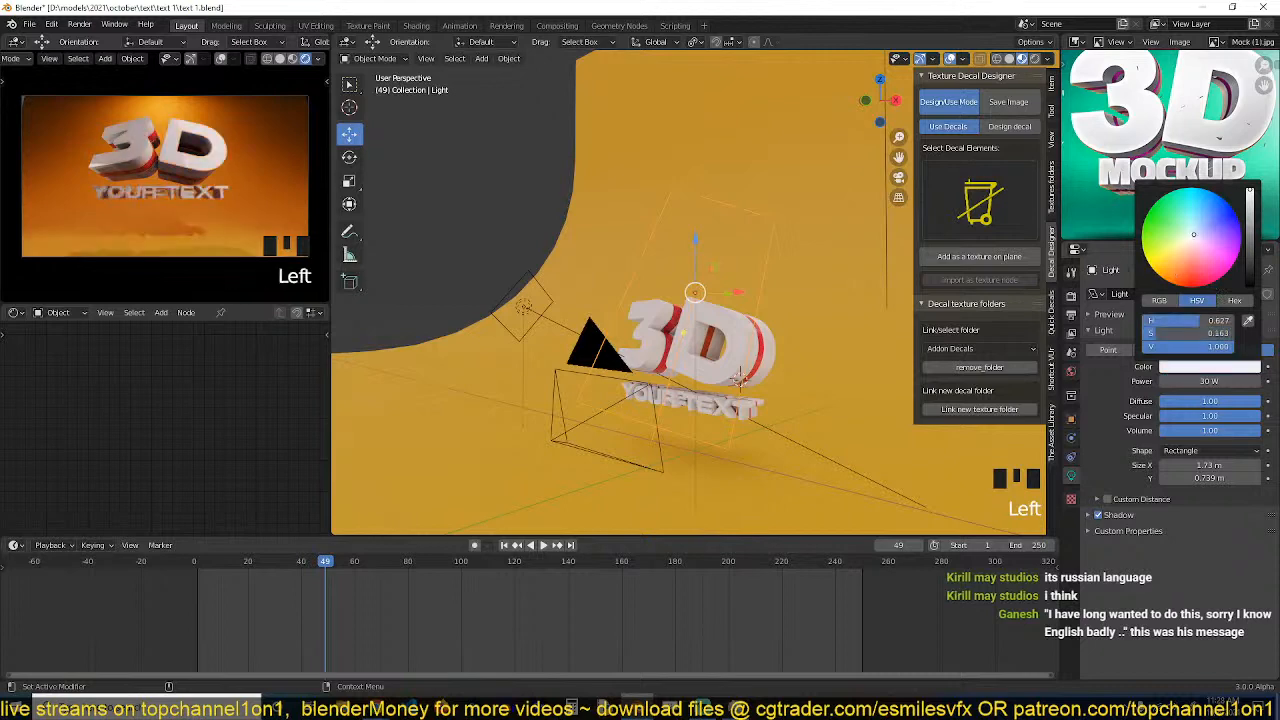
click(490, 212)
Select the overhead area light, change its shape to Rectangle and set its size to 5 m by 1 m.
key(grave)
scroll(781, 226, down, 3)
shift+middle_drag(780, 220, 678, 260)
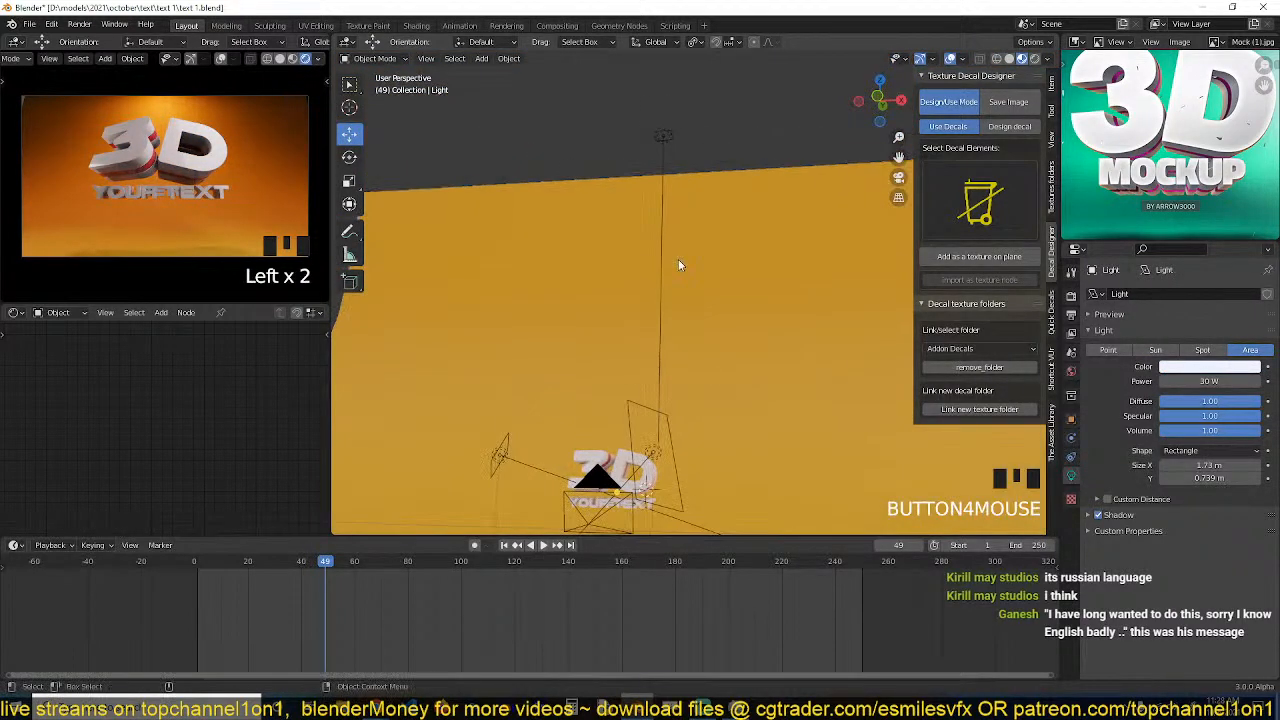
click(660, 134)
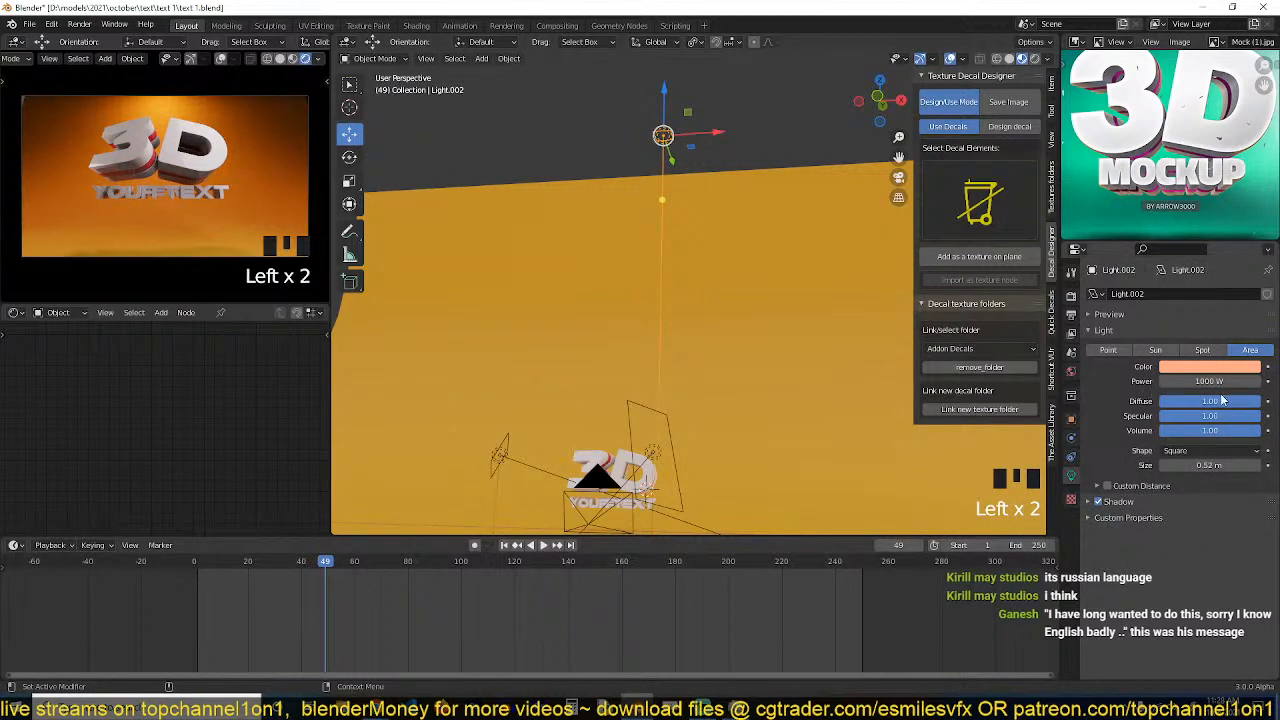
click(1226, 451)
click(1195, 484)
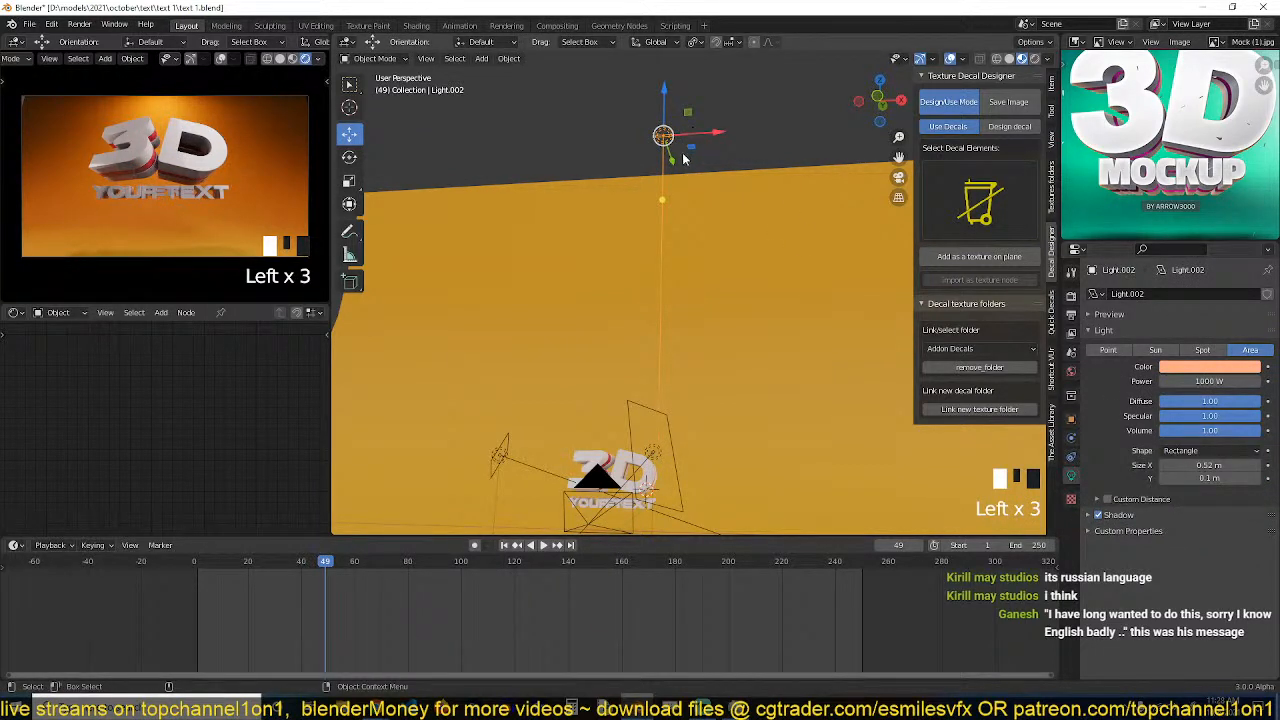
drag(1201, 459, 1107, 464)
text(5)
key(Return)
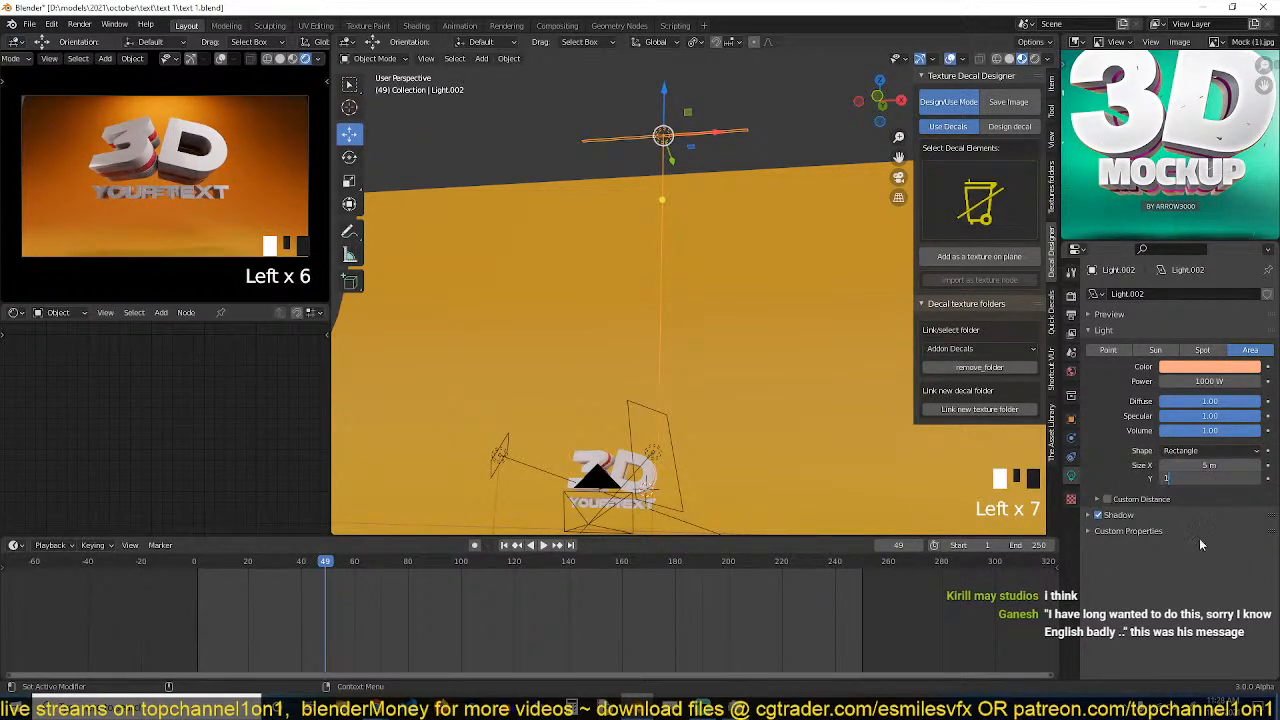
text(1)
key(Return)
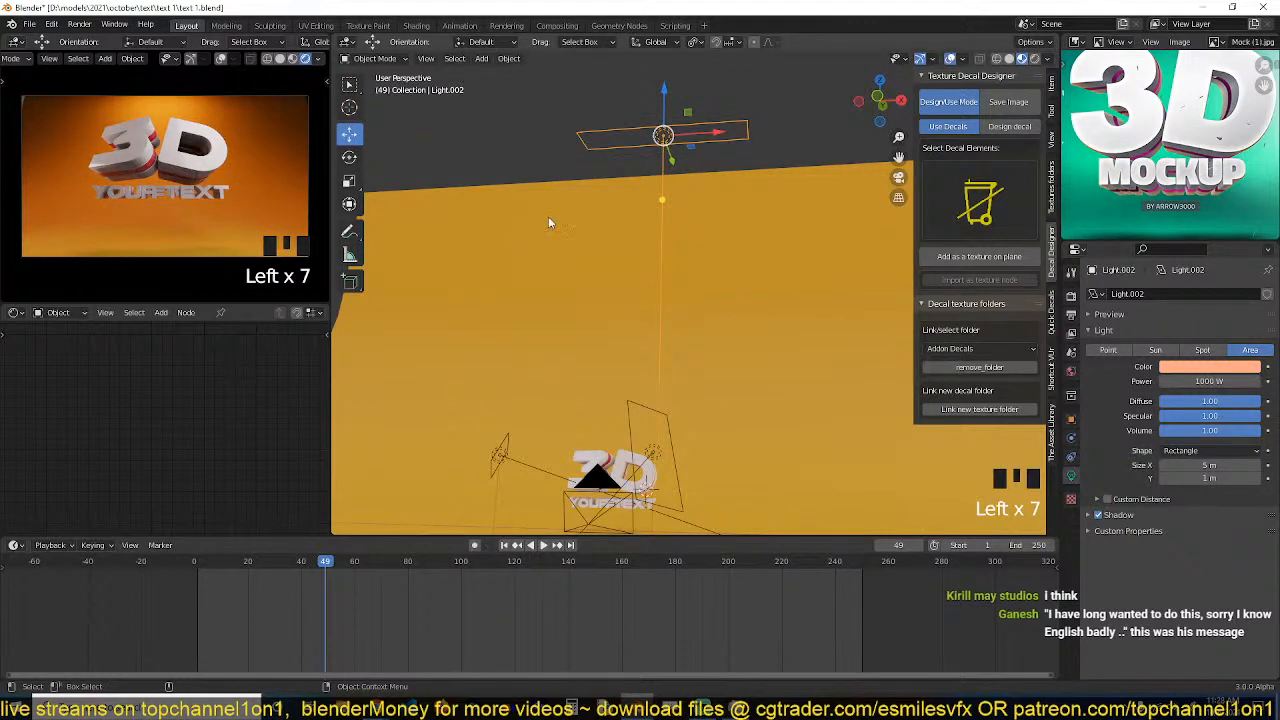
In the top view, enlarge the overhead rectangular light to about 16.9 m by 8.61 m.
key(grave)
key(KP_7)
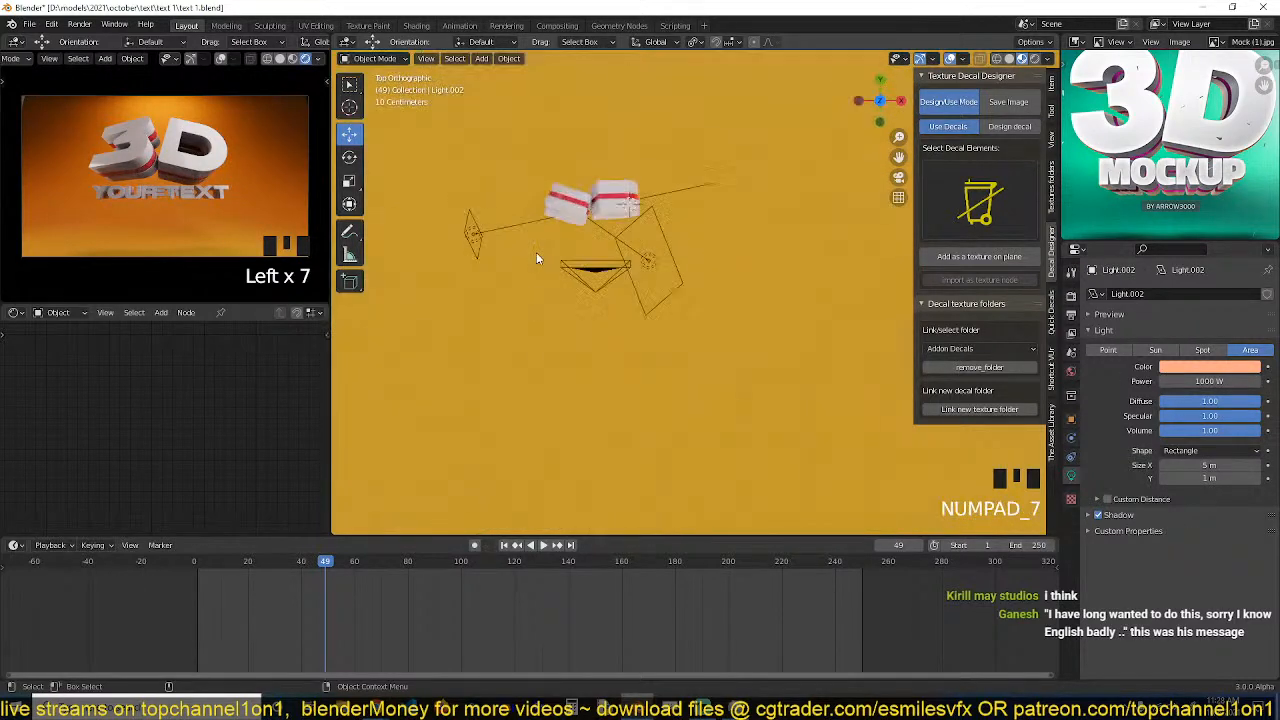
scroll(545, 272, down, 2)
scroll(545, 272, down, 6)
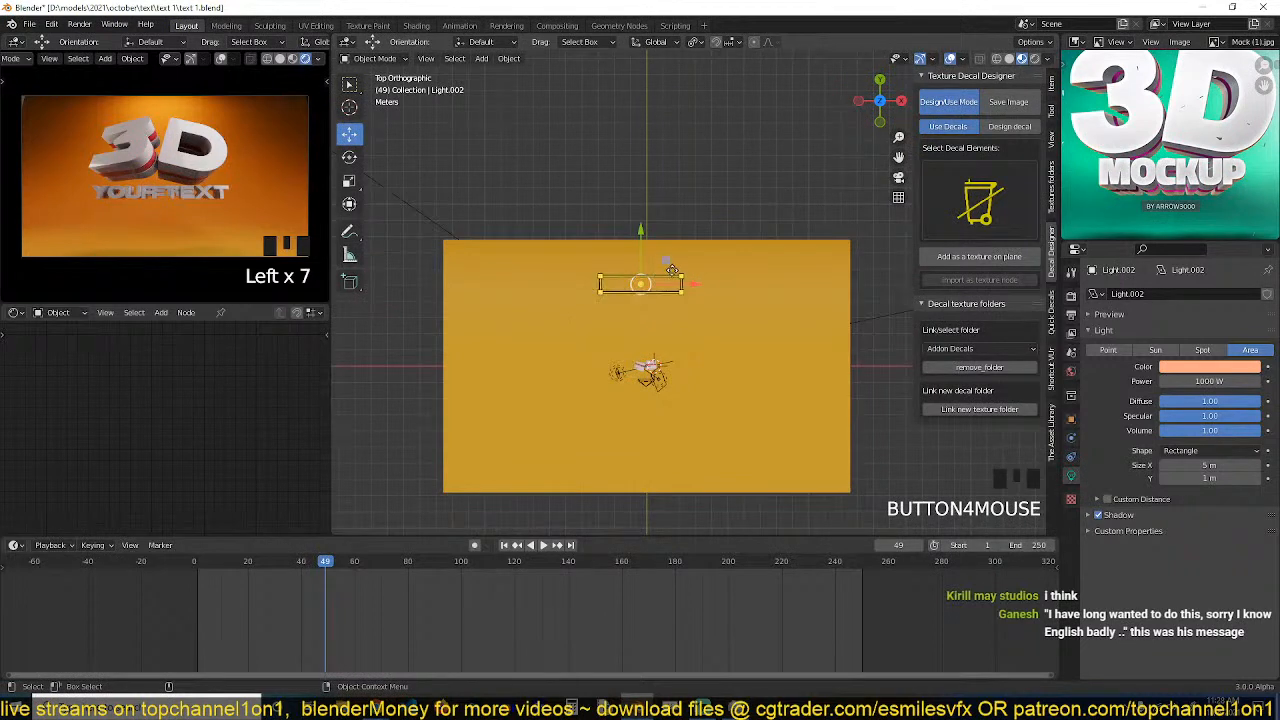
drag(672, 270, 830, 233)
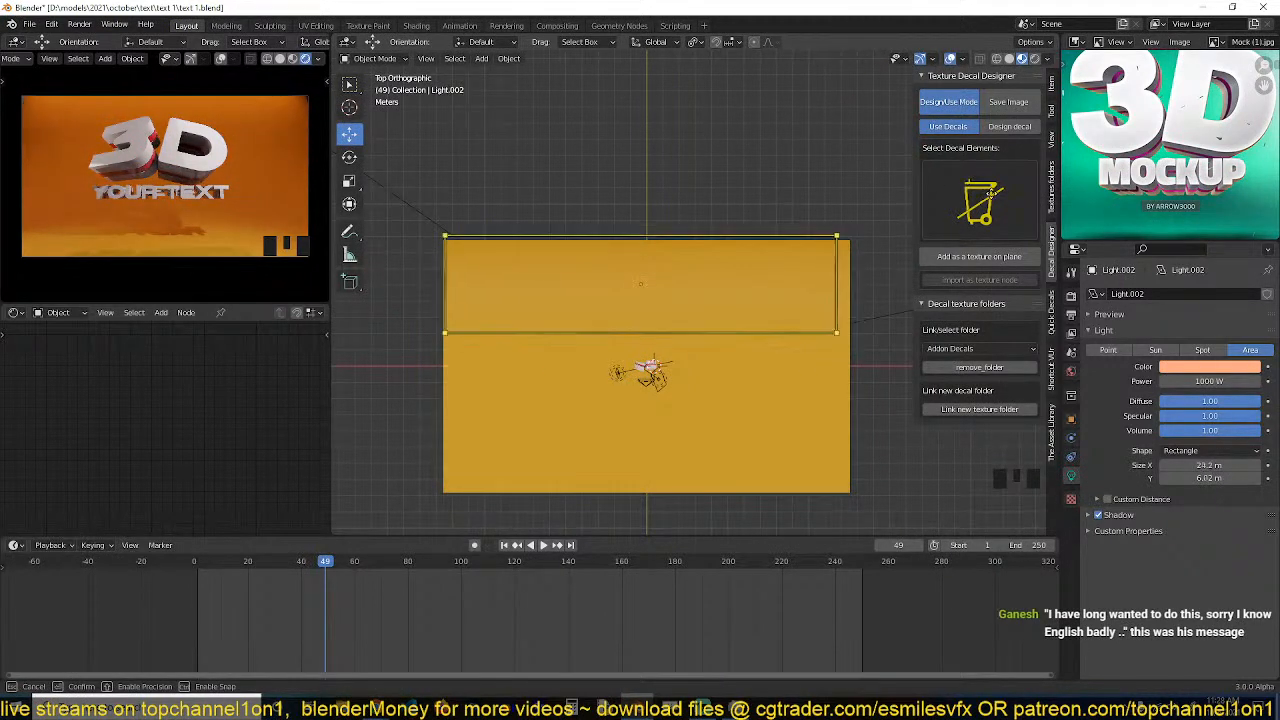
drag(990, 193, 873, 157)
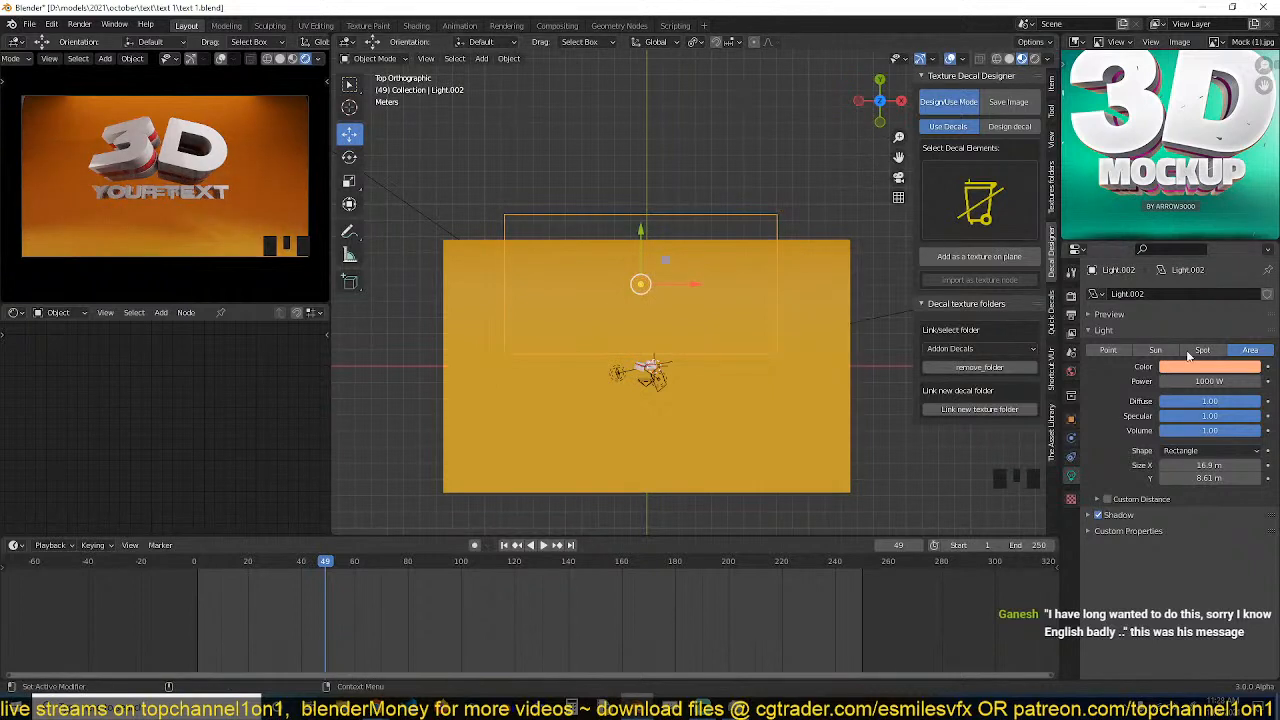
Try the Disk shape on the overhead light and return it to Rectangle.
click(1230, 451)
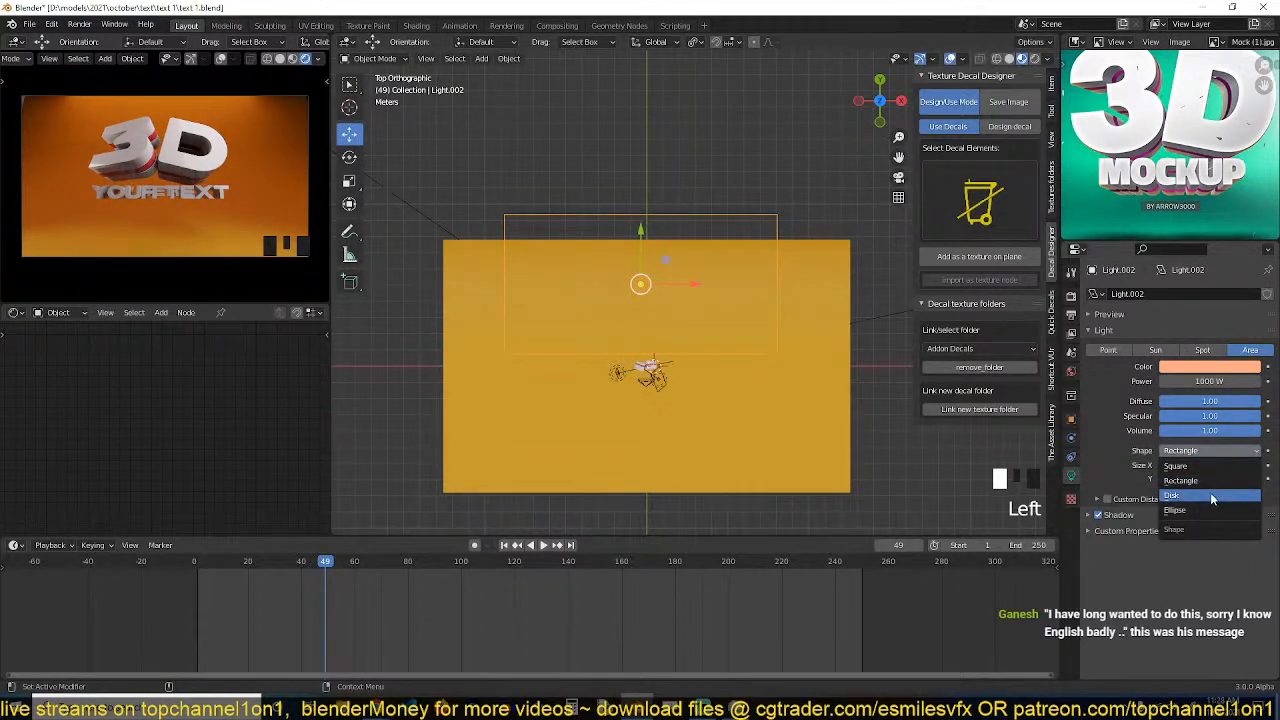
click(1210, 494)
click(1210, 451)
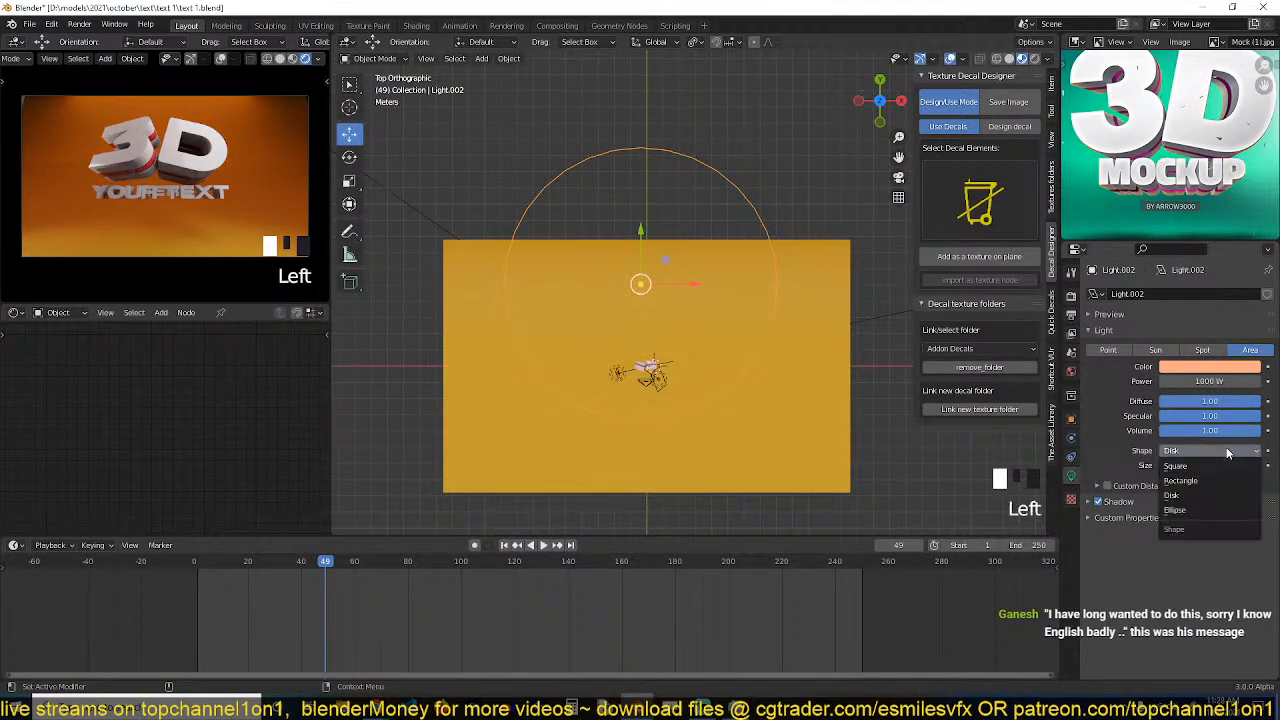
click(1193, 480)
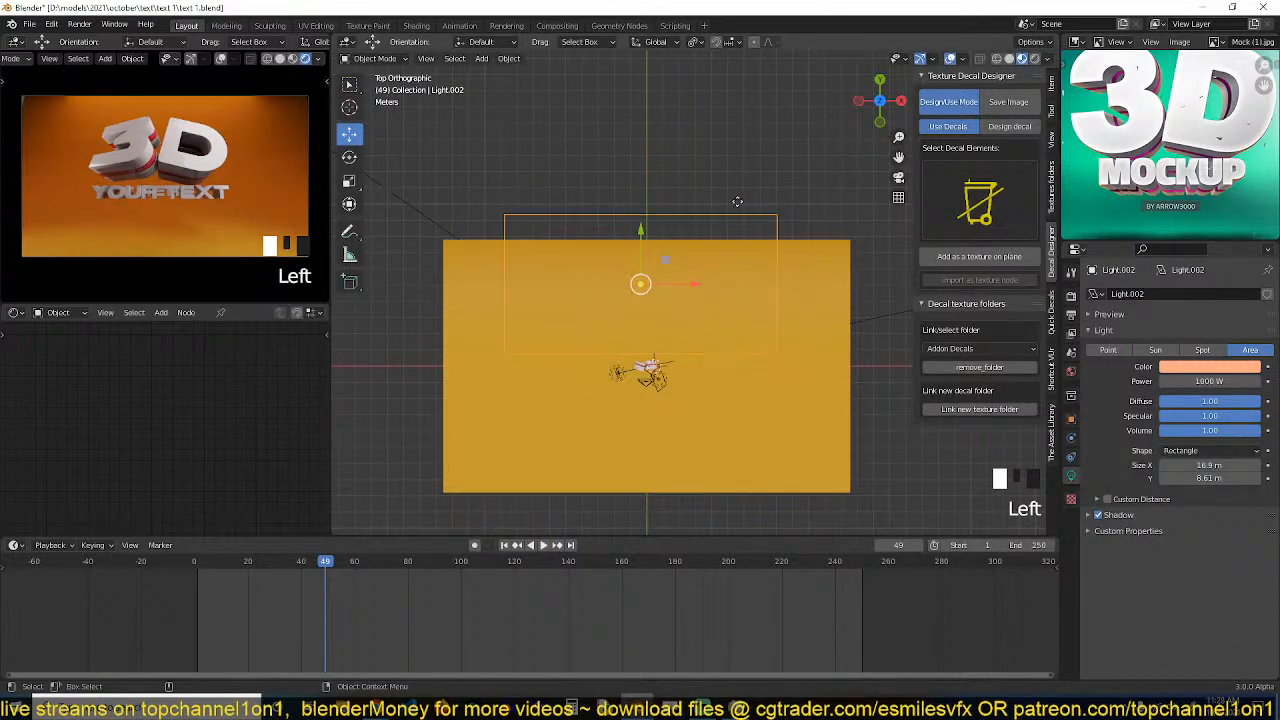
Resize the overhead light to about 21.3 m by 3.51 m and tilt it about the X axis toward the backdrop.
drag(777, 214, 840, 283)
key(r)
key(x)
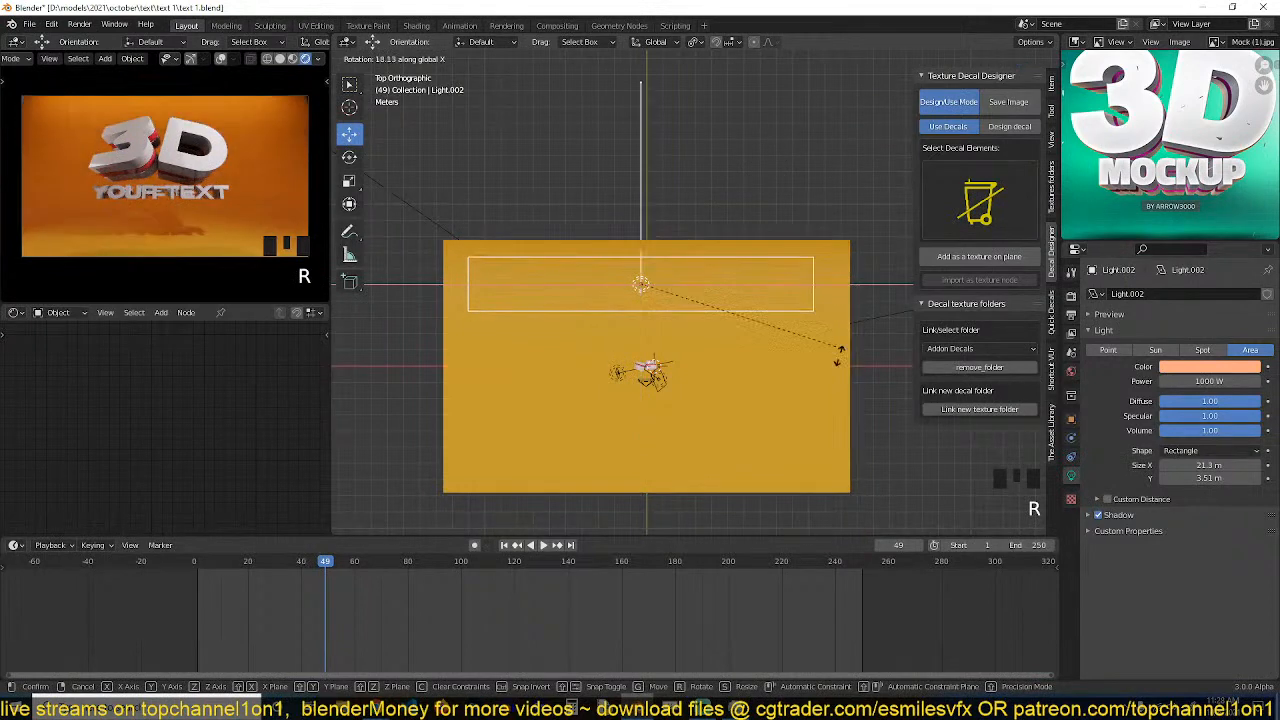
click(835, 375)
key(grave)
middle_drag(834, 372, 703, 206)
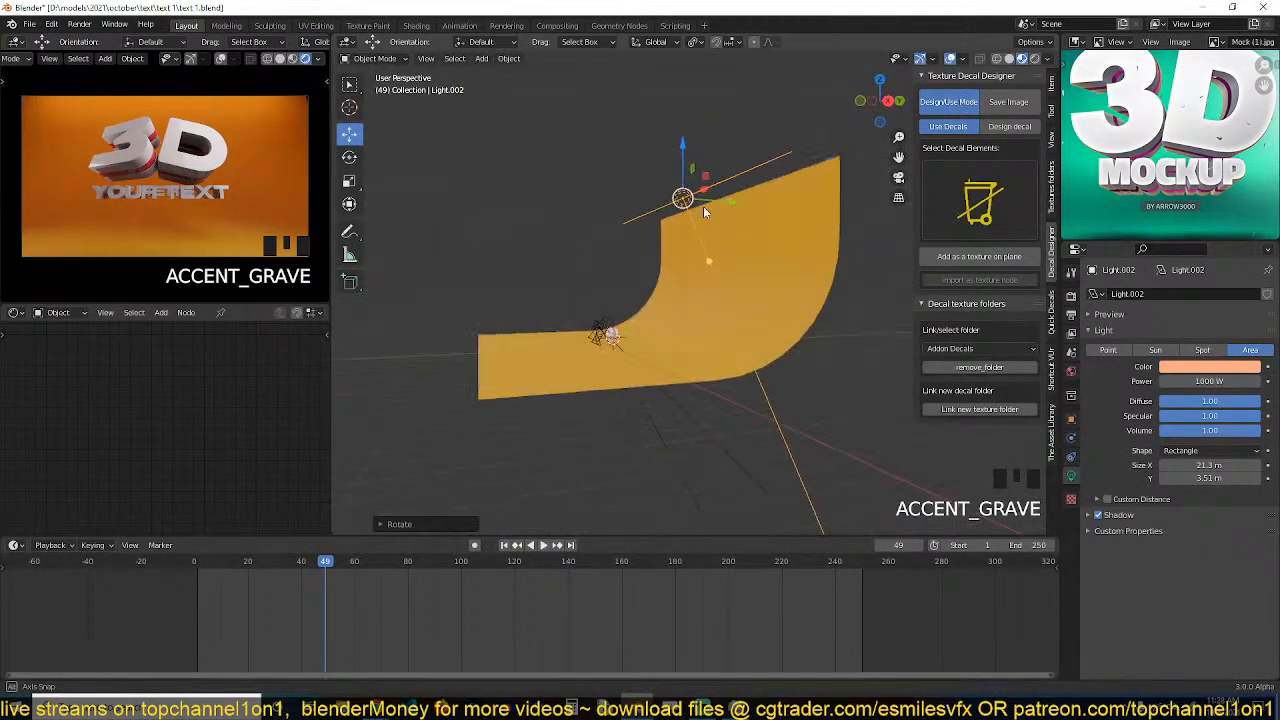
Deselect the overhead light, save the file and play the animation from the start twice.
key(alt+a)
key(ctrl+s)
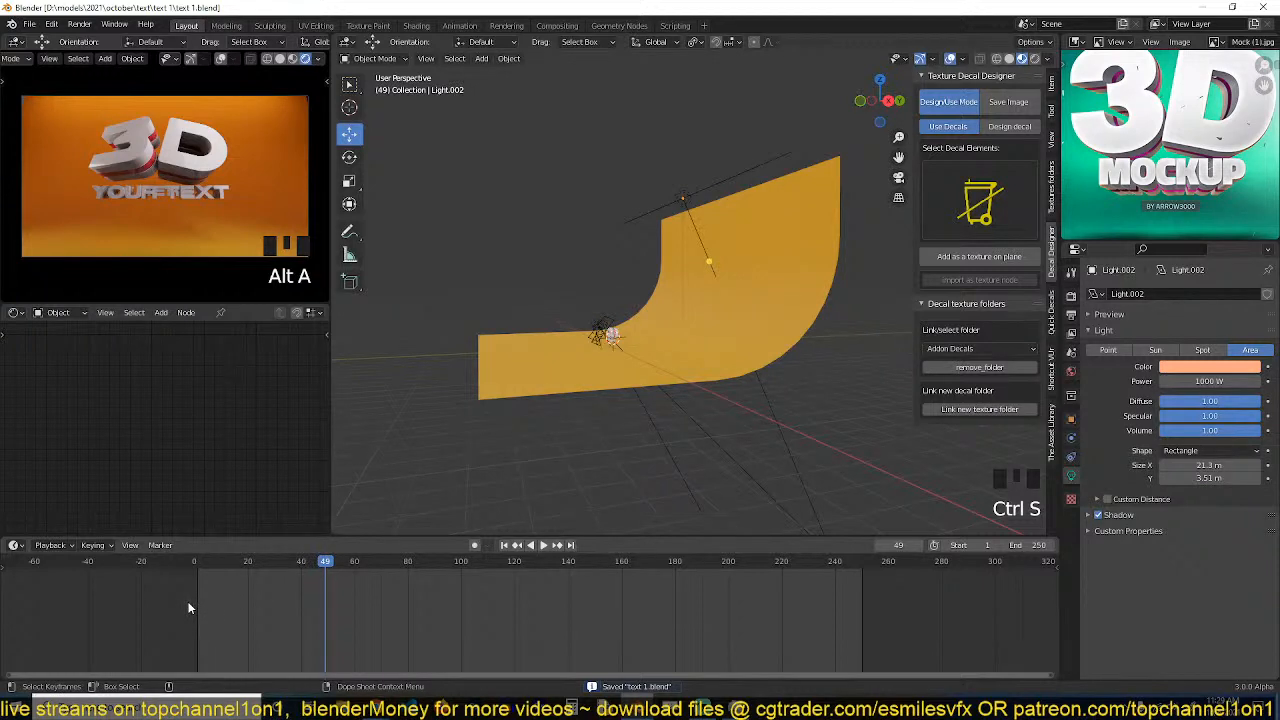
key(shift+Left)
key(space)
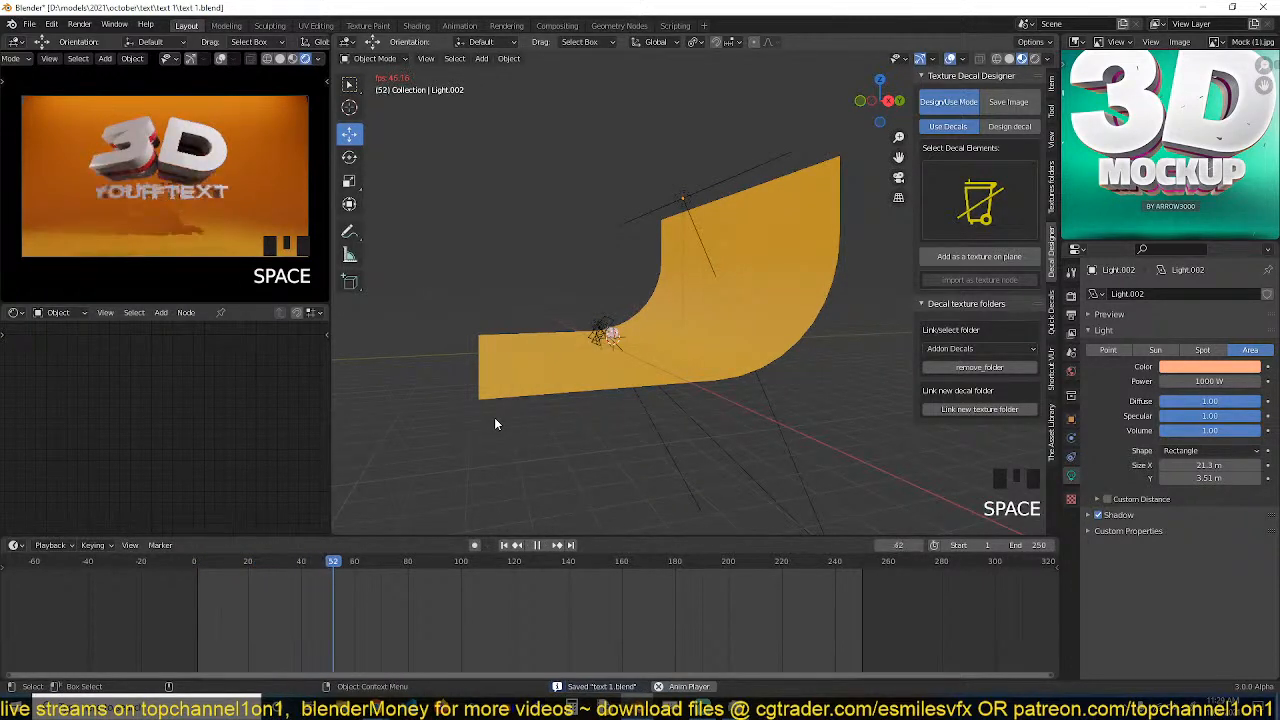
key(space)
key(shift+Left)
key(space)
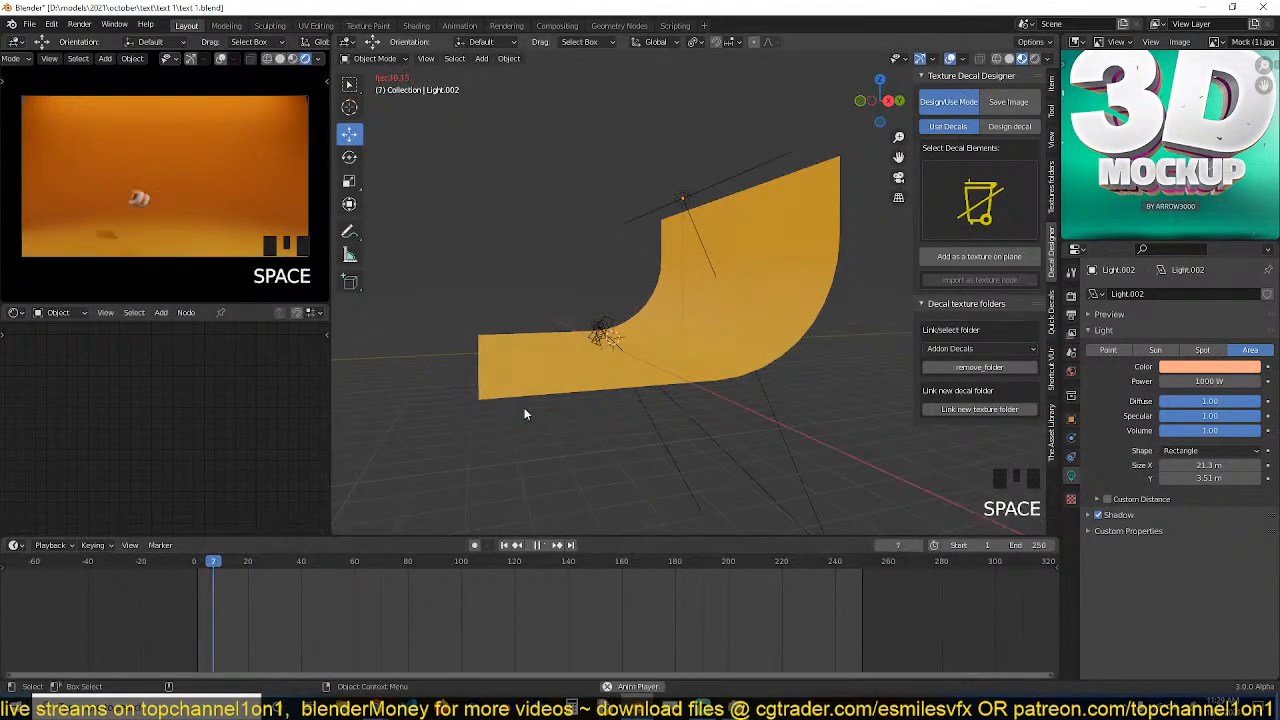
key(space)
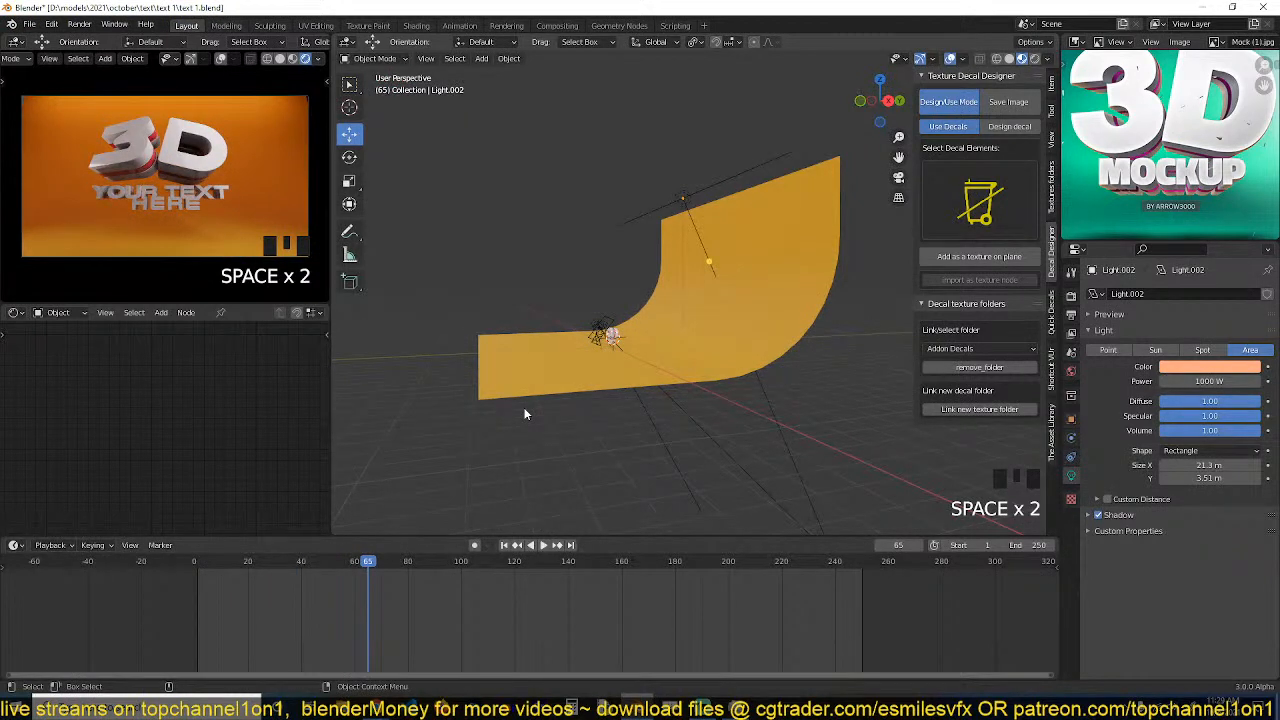
Add a mesh plane near the 3D letters and rotate it 90° about the X axis to stand upright.
scroll(655, 358, up, 7)
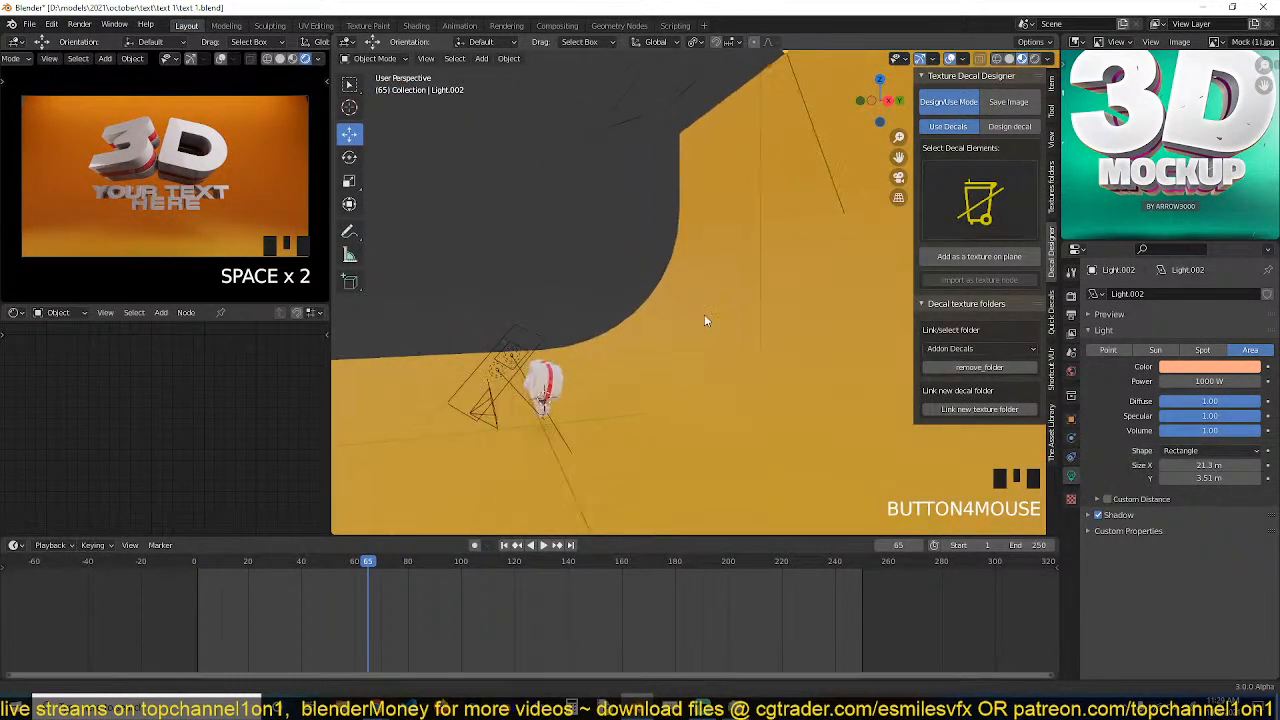
key(grave)
key(shift+a)
mouse_move(562, 402)
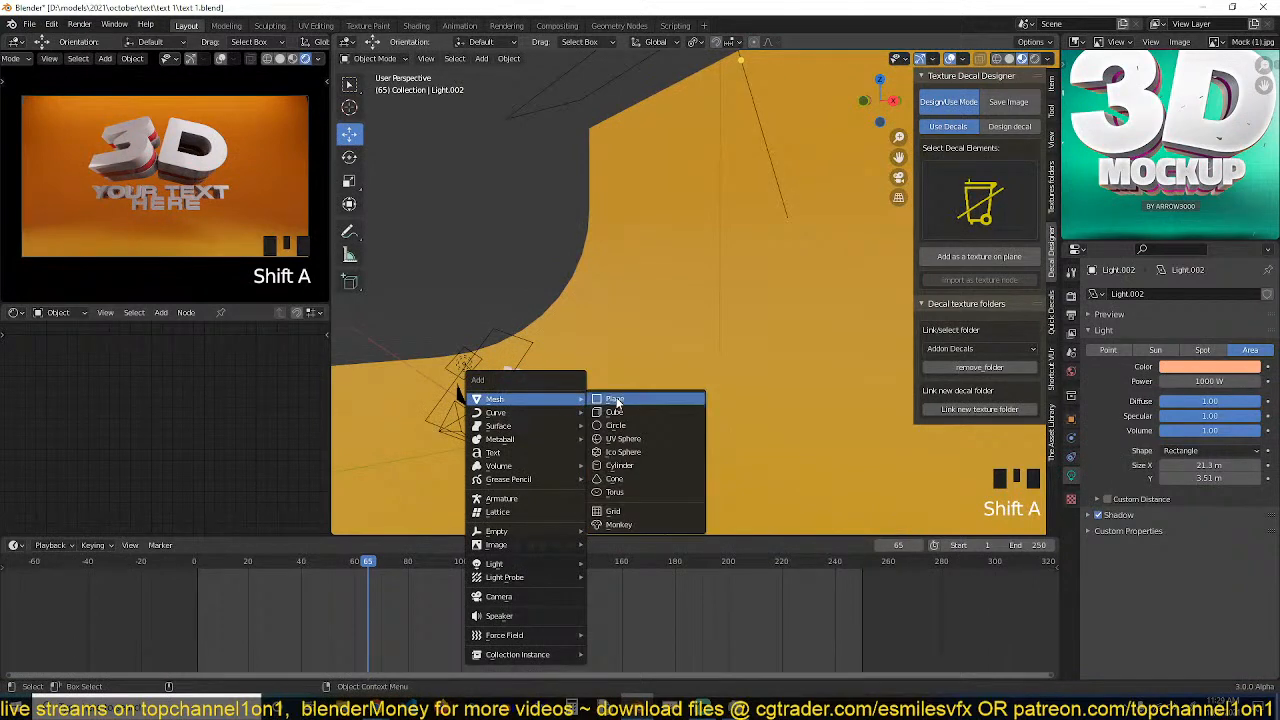
click(634, 402)
key(grave)
text(r)
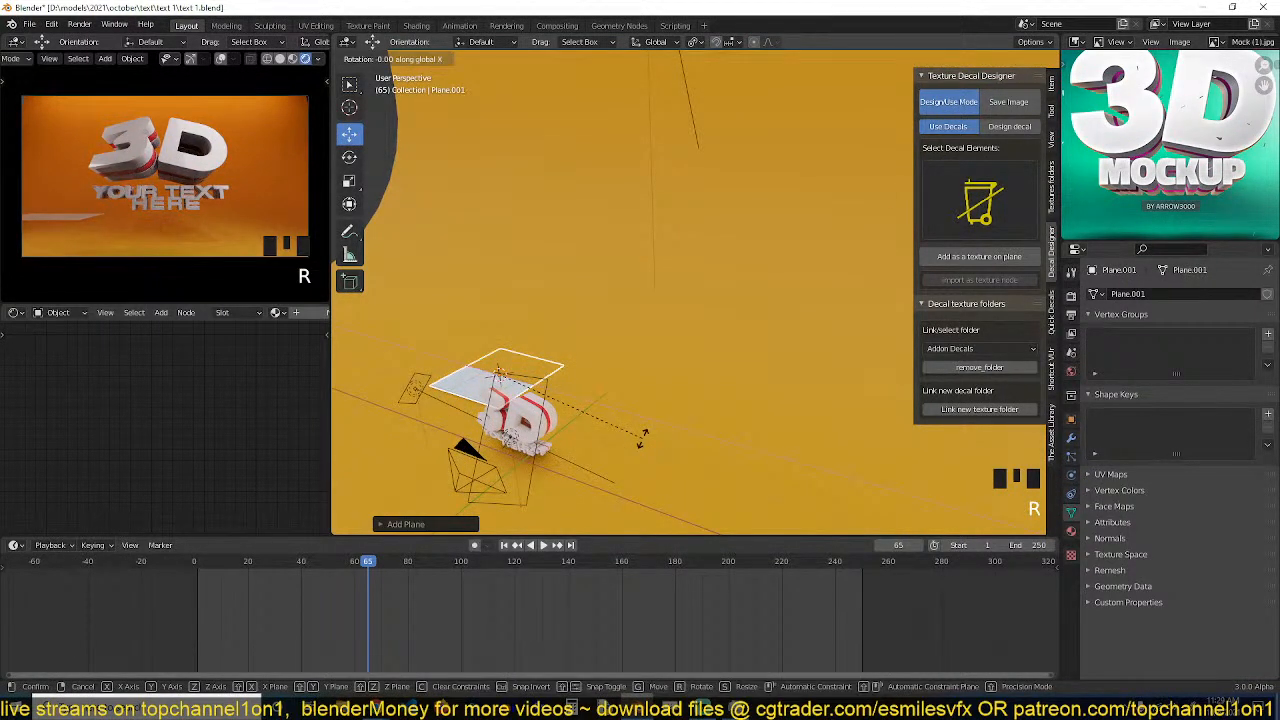
text(x90)
key(Return)
In the front view, scale down the upright plane and move it directly behind the 3D letters.
key(KP_1)
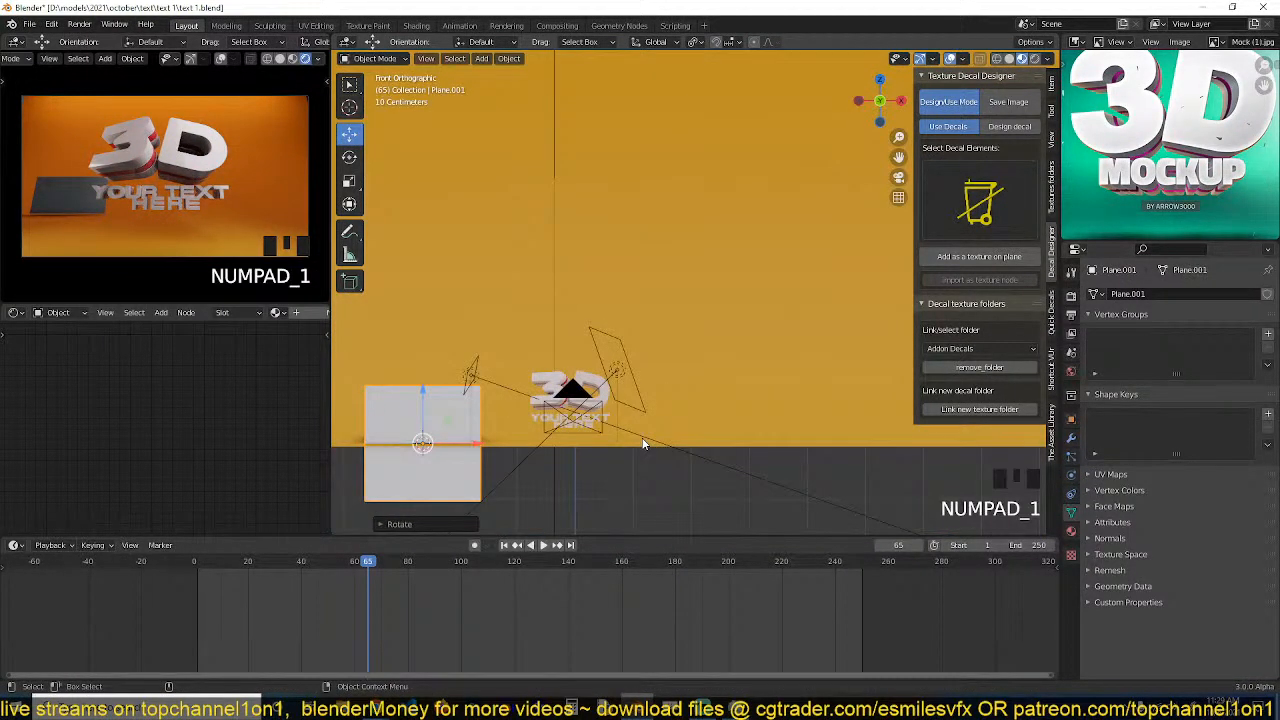
key(g)
click(722, 388)
key(s)
click(696, 382)
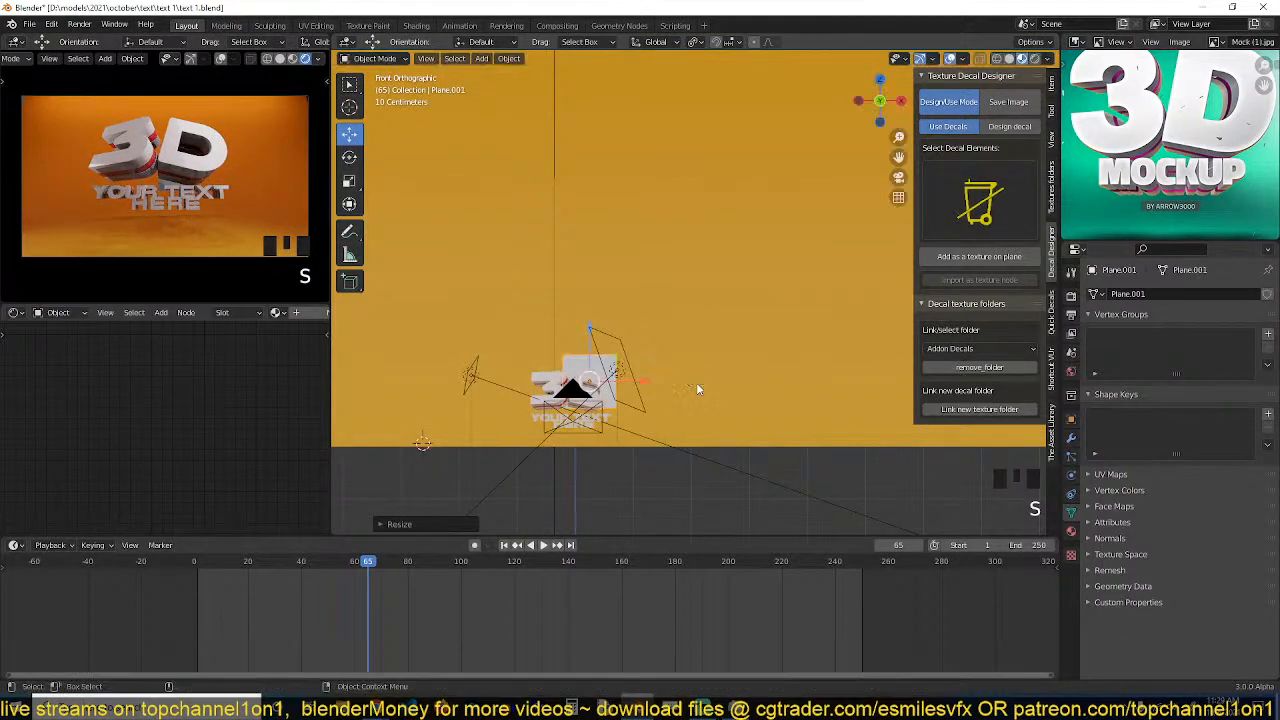
key(g)
click(674, 395)
Add a second mesh plane above the floor's edge and narrow it along the X axis into a strip.
middle_drag(674, 395, 542, 426)
key(grave)
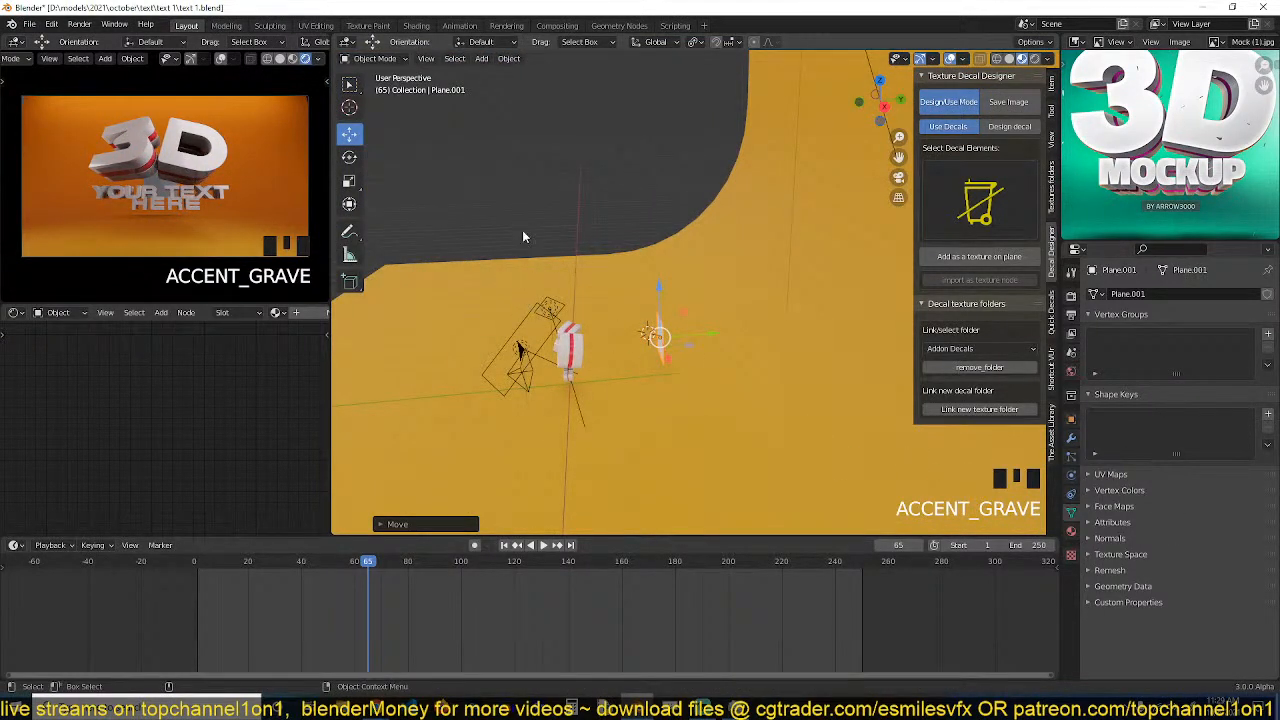
key(shift+a)
mouse_move(470, 208)
click(590, 208)
key(s)
key(x)
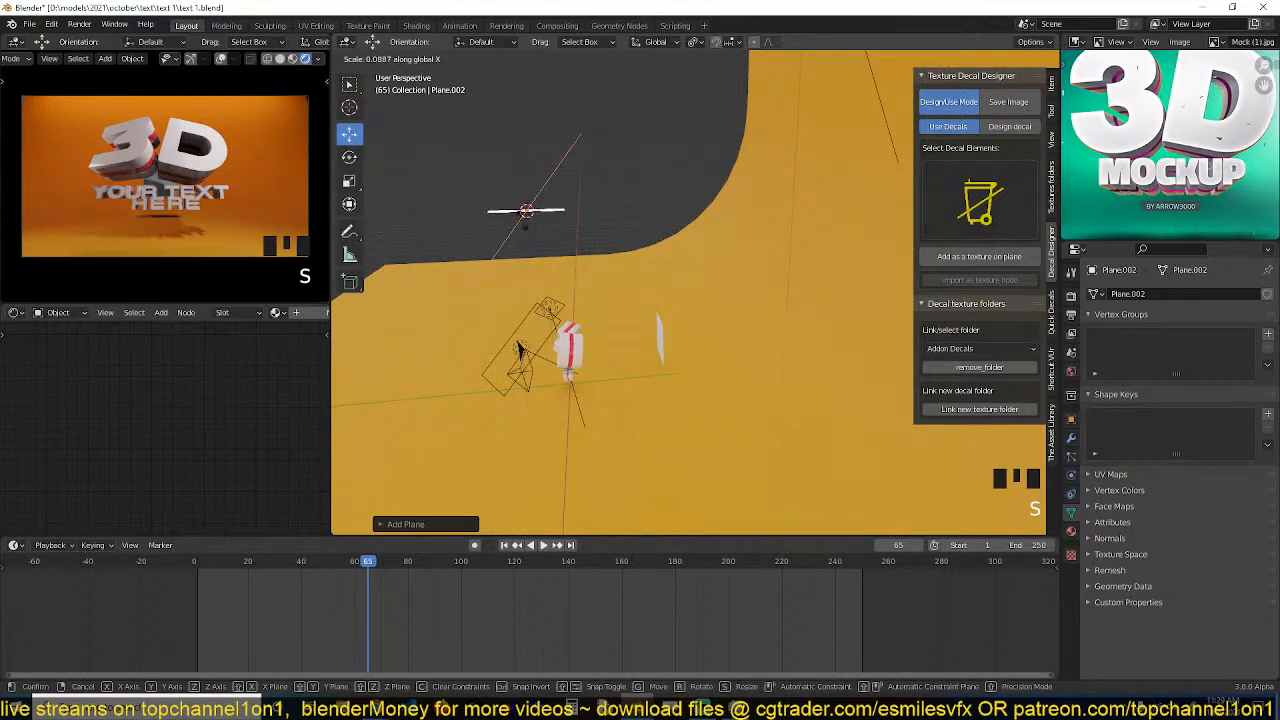
click(519, 348)
In the top view, duplicate the narrow strip and place the copy beside the original.
key(KP_7)
key(KP_Decimal)
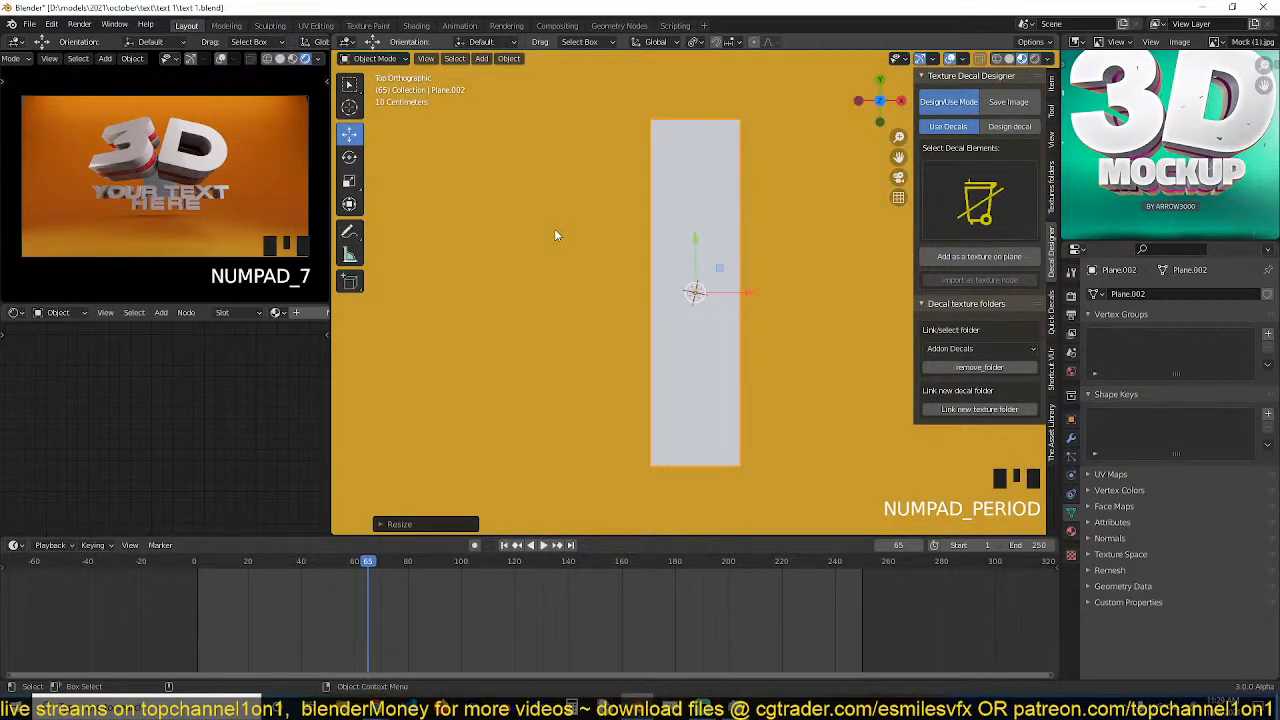
scroll(556, 235, down, 2)
key(shift+d)
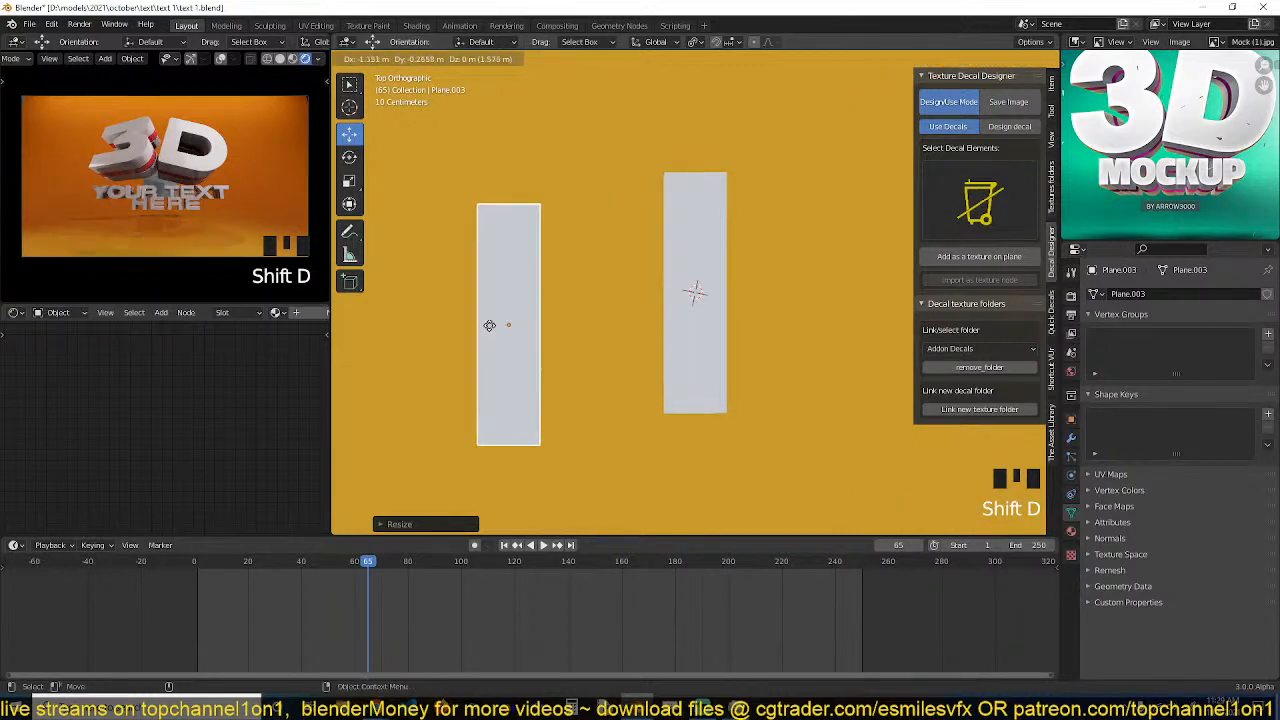
click(499, 321)
In Edit Mode, freely rotate the duplicated strip's mesh to a different tilt and scale it to about half size.
key(Tab)
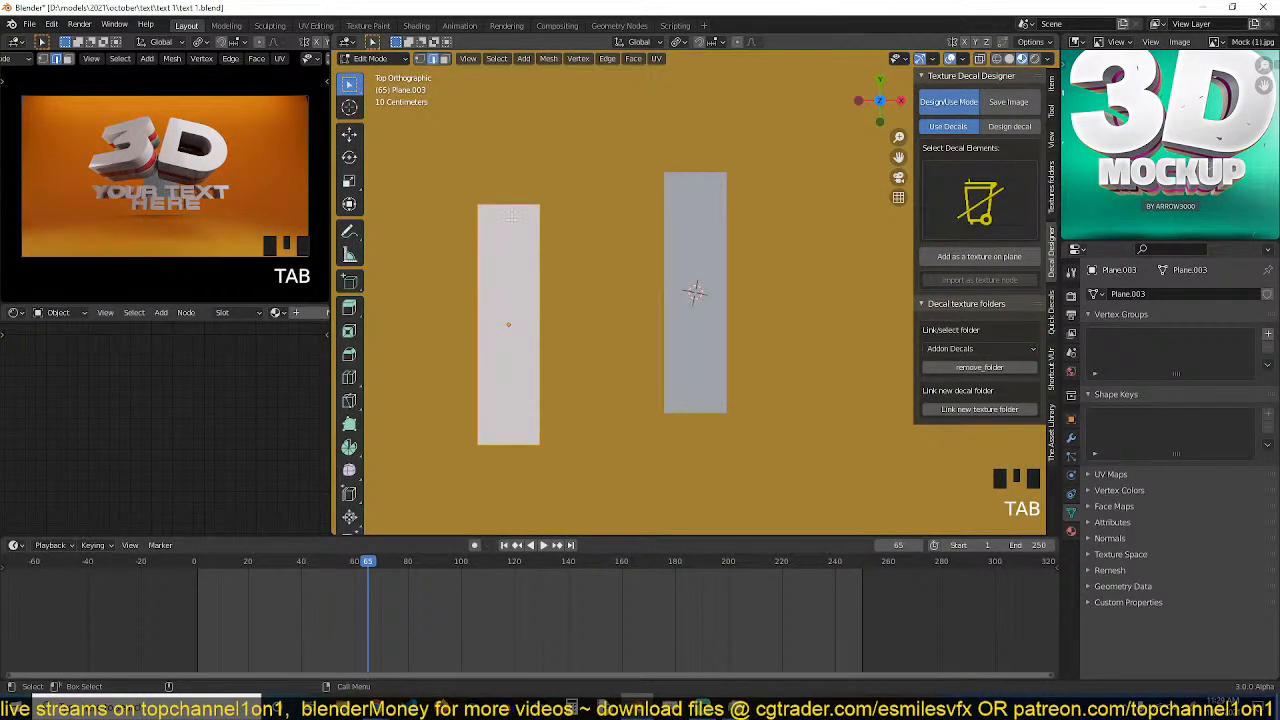
key(grave)
middle_drag(514, 243, 451, 190)
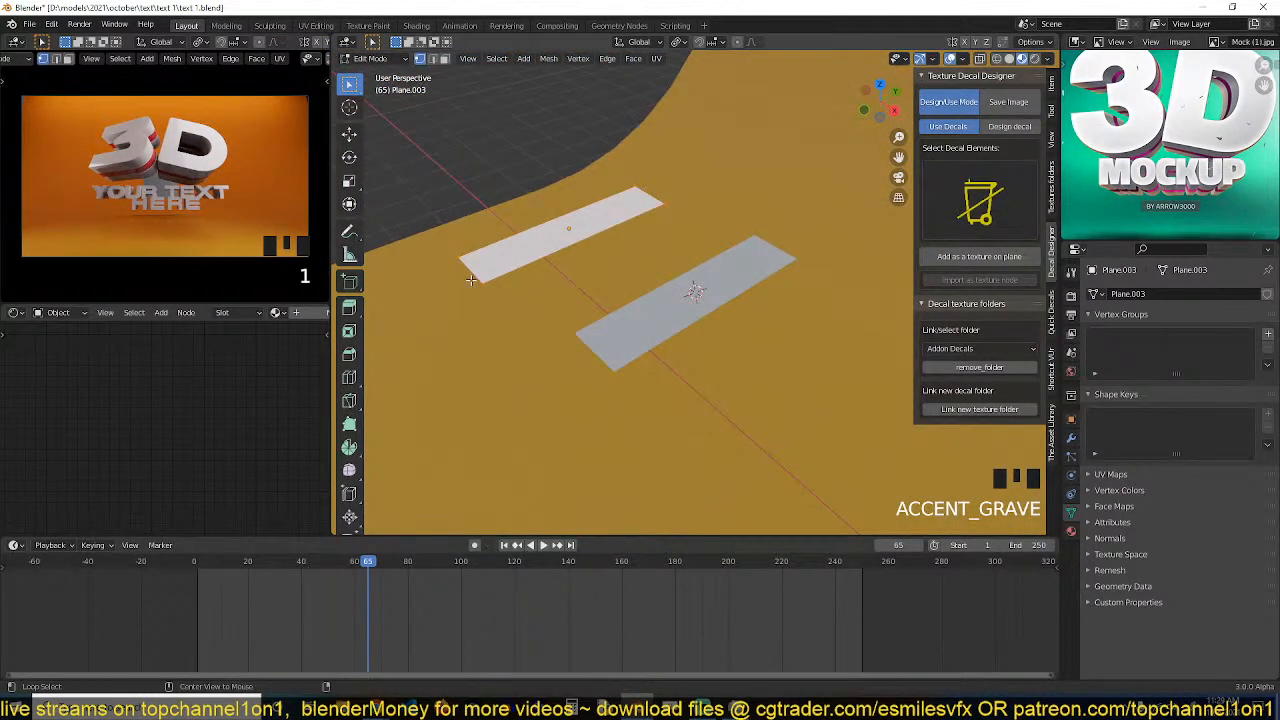
key(r)
key(r)
click(620, 250)
key(s)
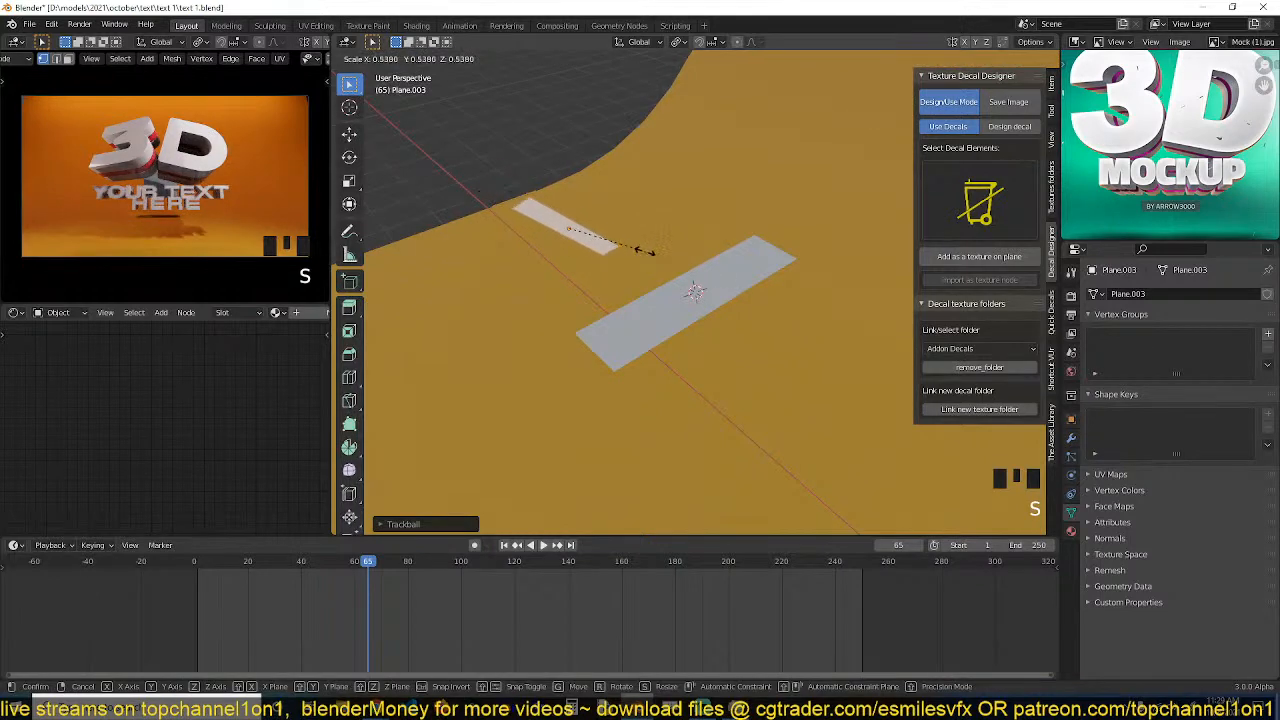
click(636, 249)
key(Tab)
Select both confetti strips and move them away from the letters, off beyond the backdrop's edge.
key(grave)
middle_drag(651, 269, 677, 289)
click(688, 328)
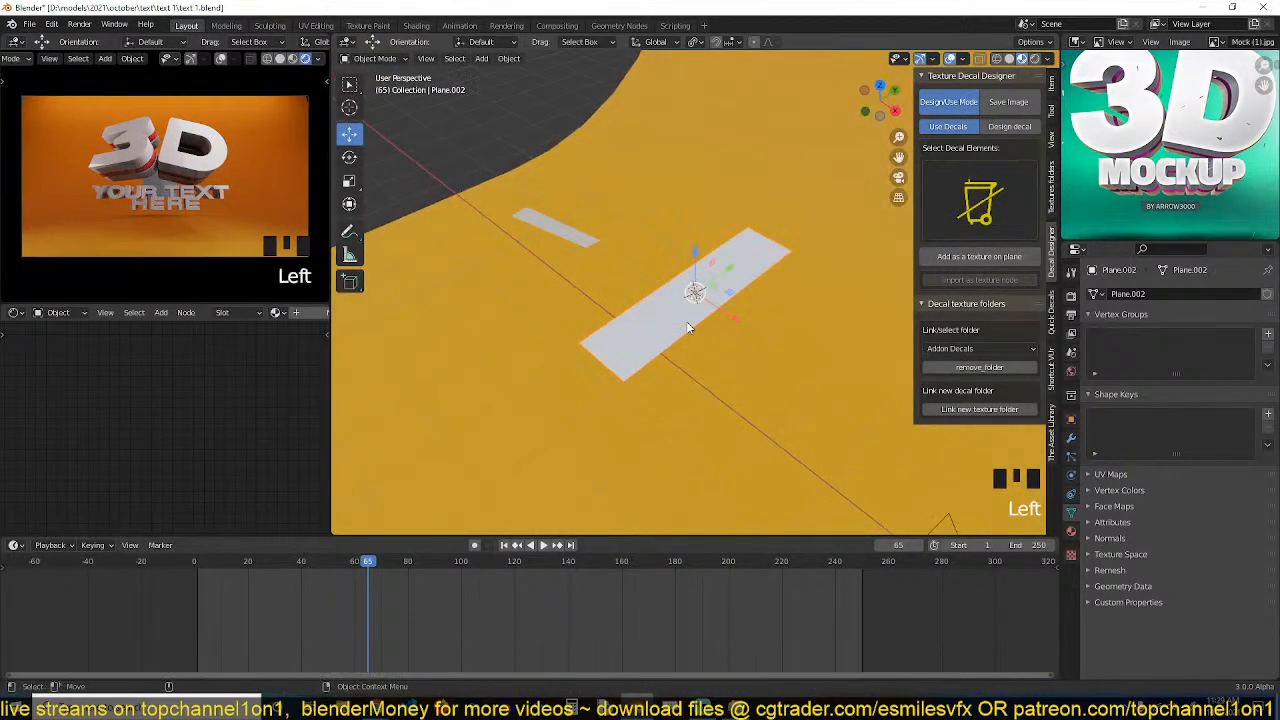
click(585, 242)
scroll(652, 326, down, 4)
key(g)
click(503, 108)
scroll(641, 317, down, 6)
shift+middle_drag(641, 317, 585, 248)
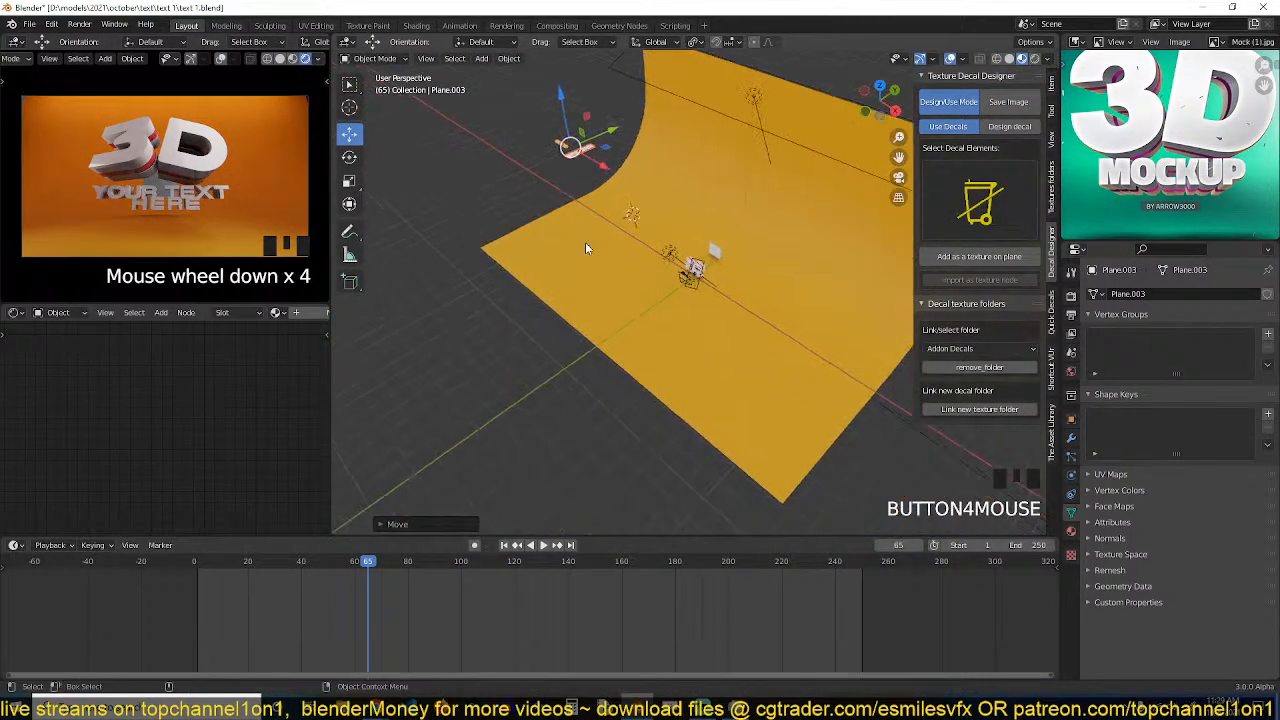
scroll(585, 248, up, 4)
Add an emitter particle system to the plane behind the letters and scrub the animation to frame 40.
click(734, 210)
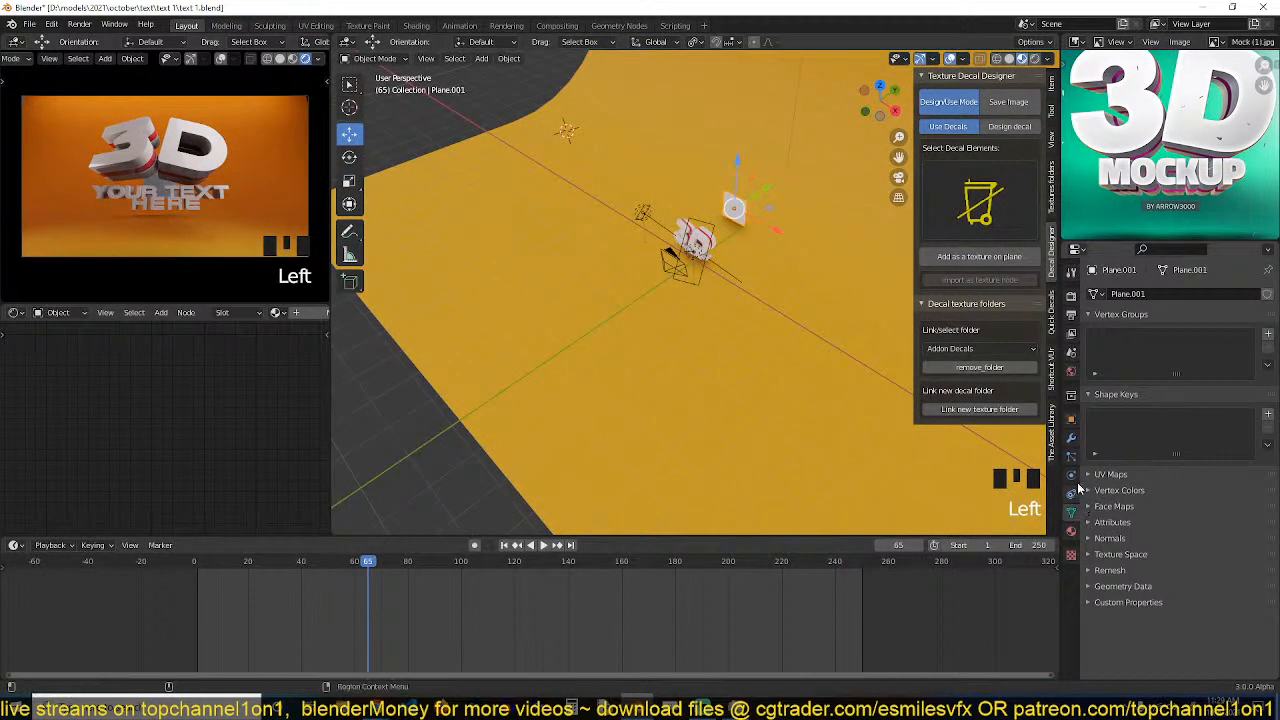
click(1076, 461)
click(1267, 294)
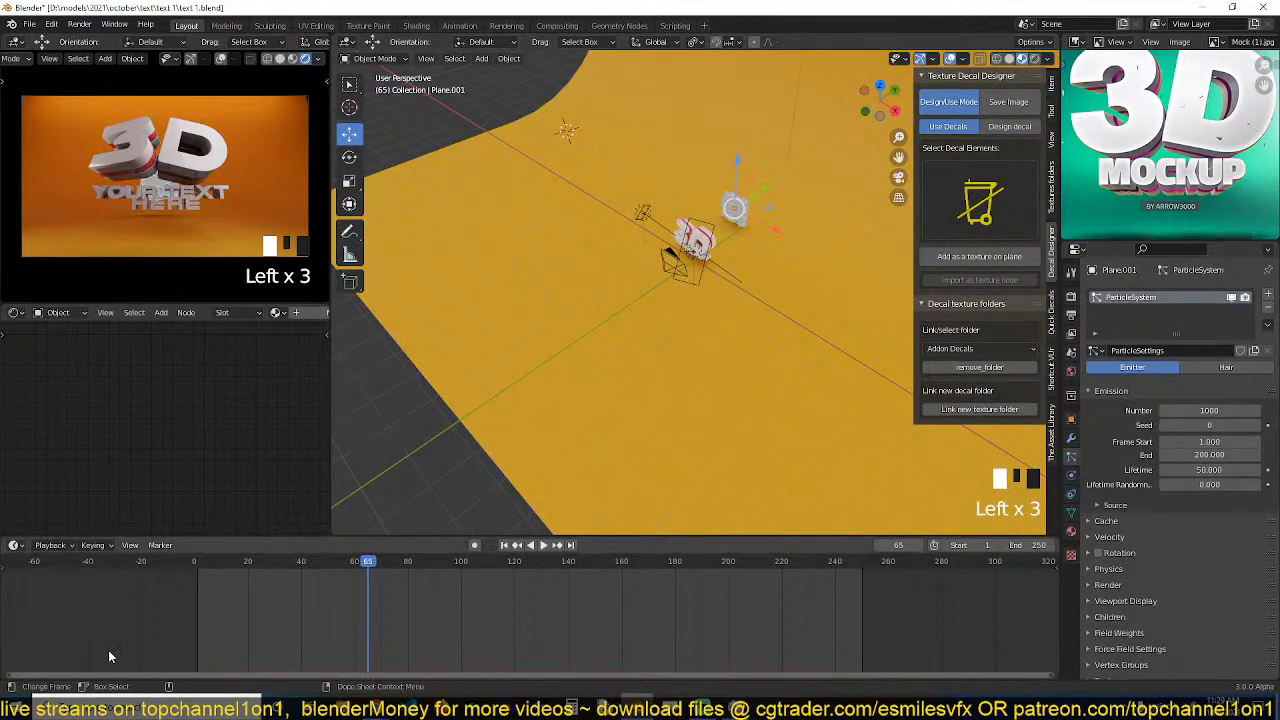
shift+right_drag(175, 628, 300, 614)
key(space)
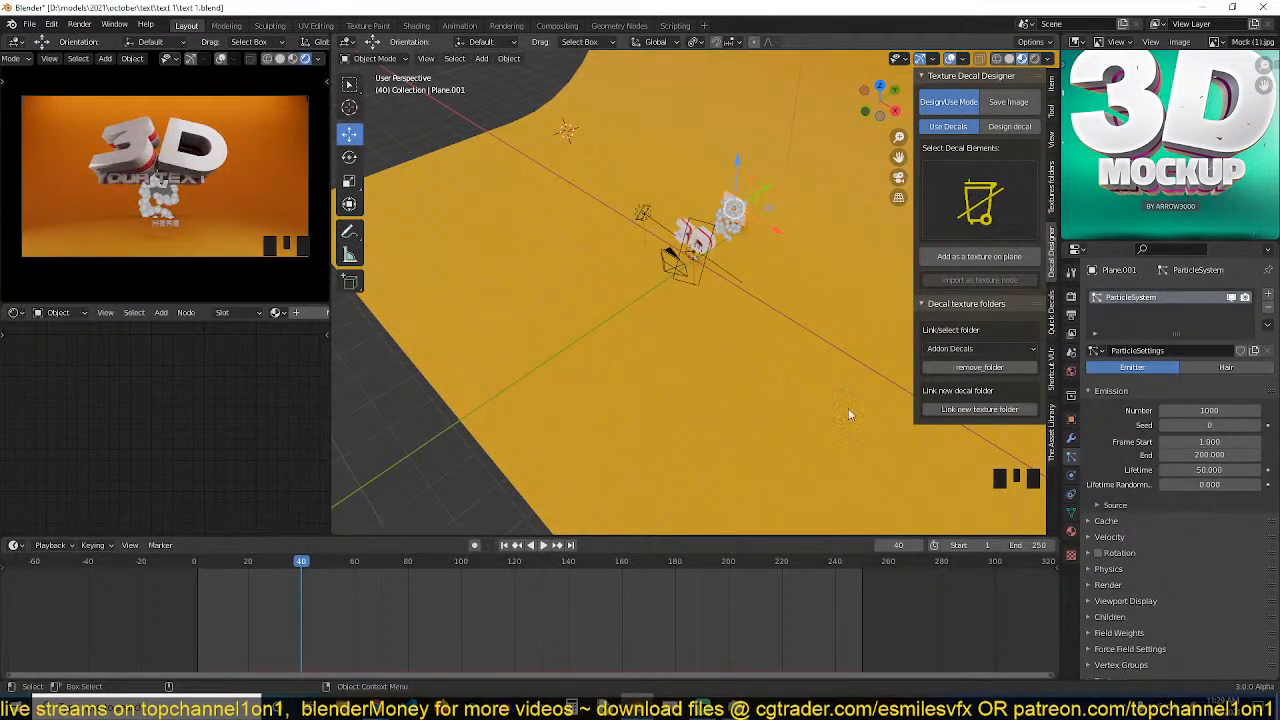
Set the particle emission to start at frame 40 and end at frame 60.
click(1207, 442)
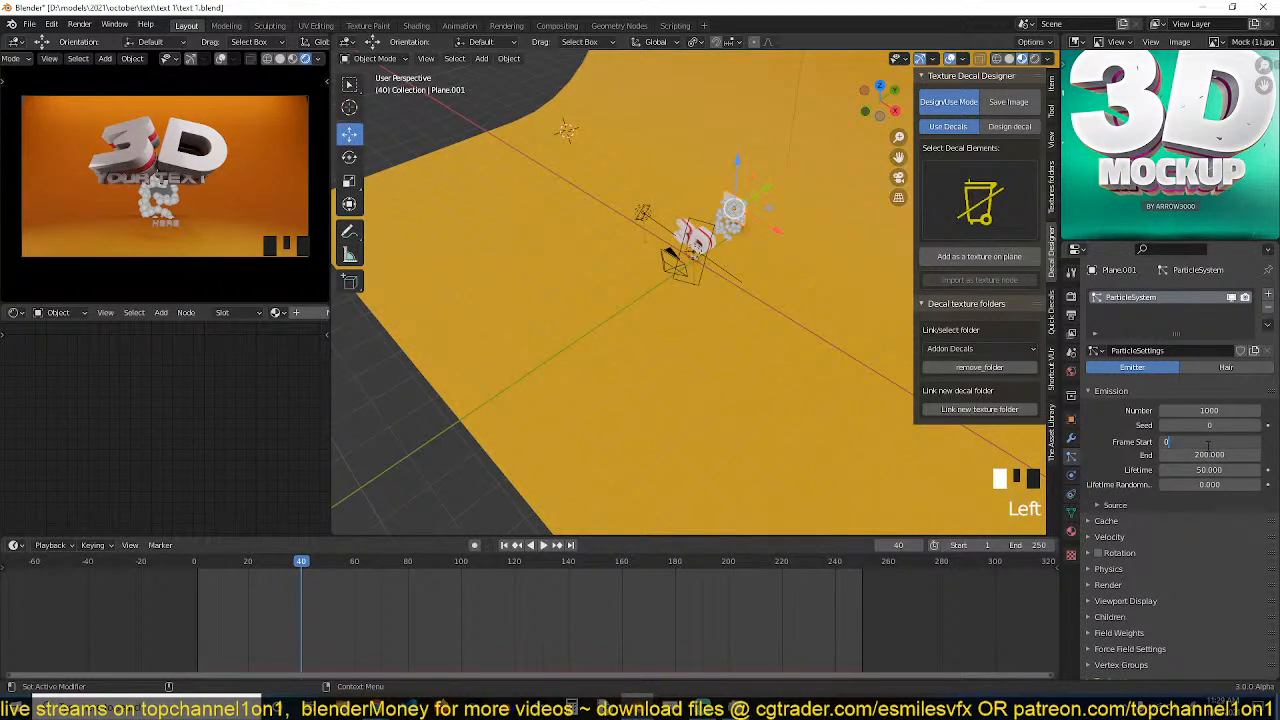
key(Return)
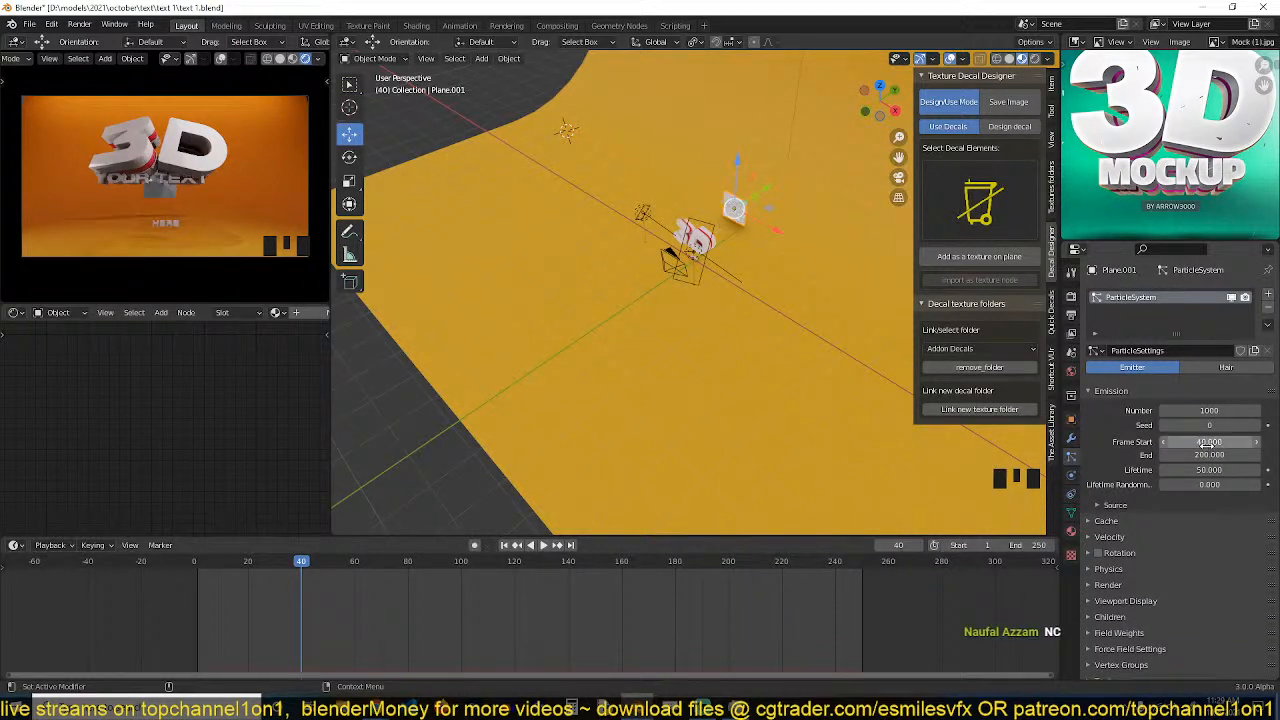
click(1208, 455)
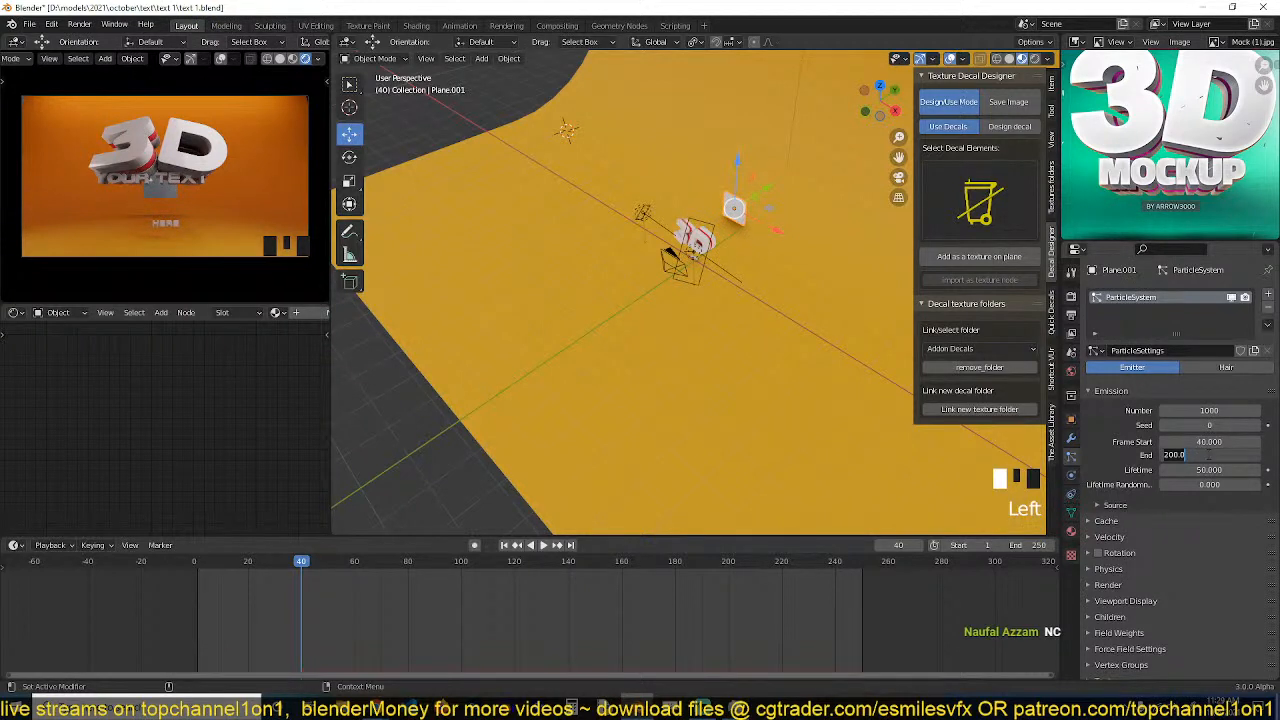
text(60)
key(Return)
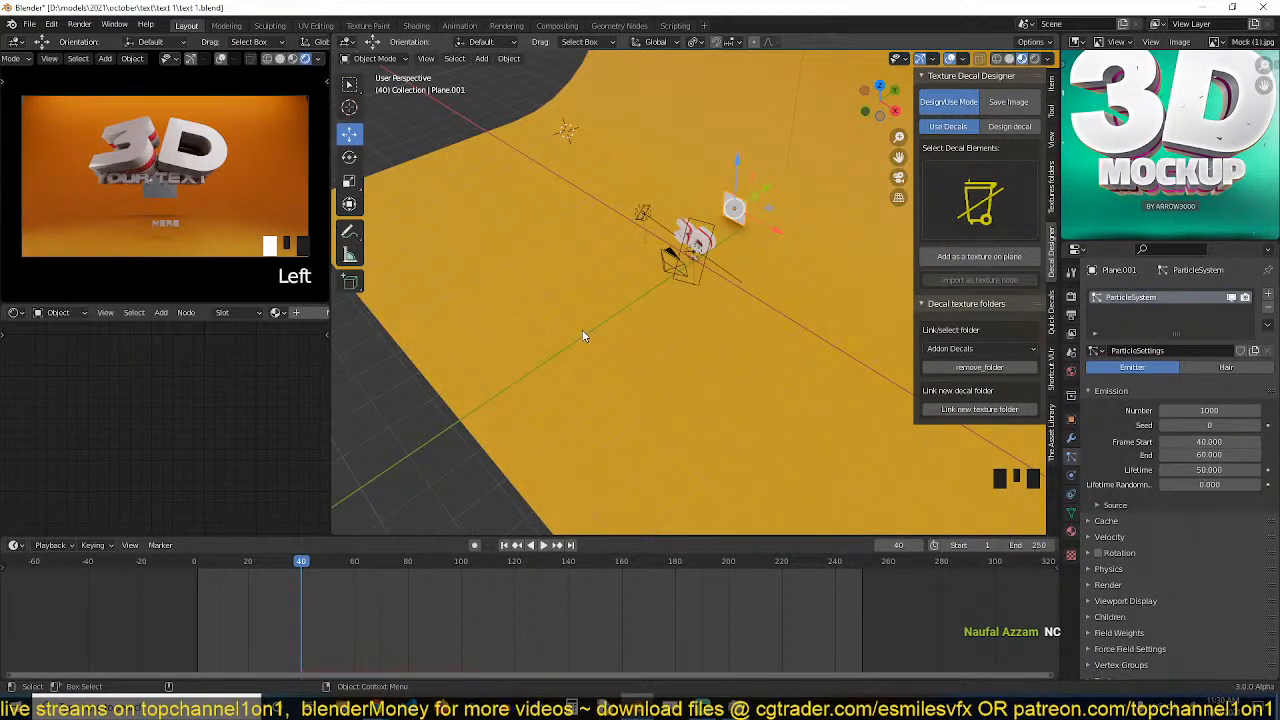
Tilt the emitter plane about the X axis, enlarge it and stretch it wide behind the letters.
mouse_move(583, 336)
middle_down()
mouse_move(572, 345)
mouse_move(584, 331)
middle_up()
scroll(700, 269, up, 2)
key(grave)
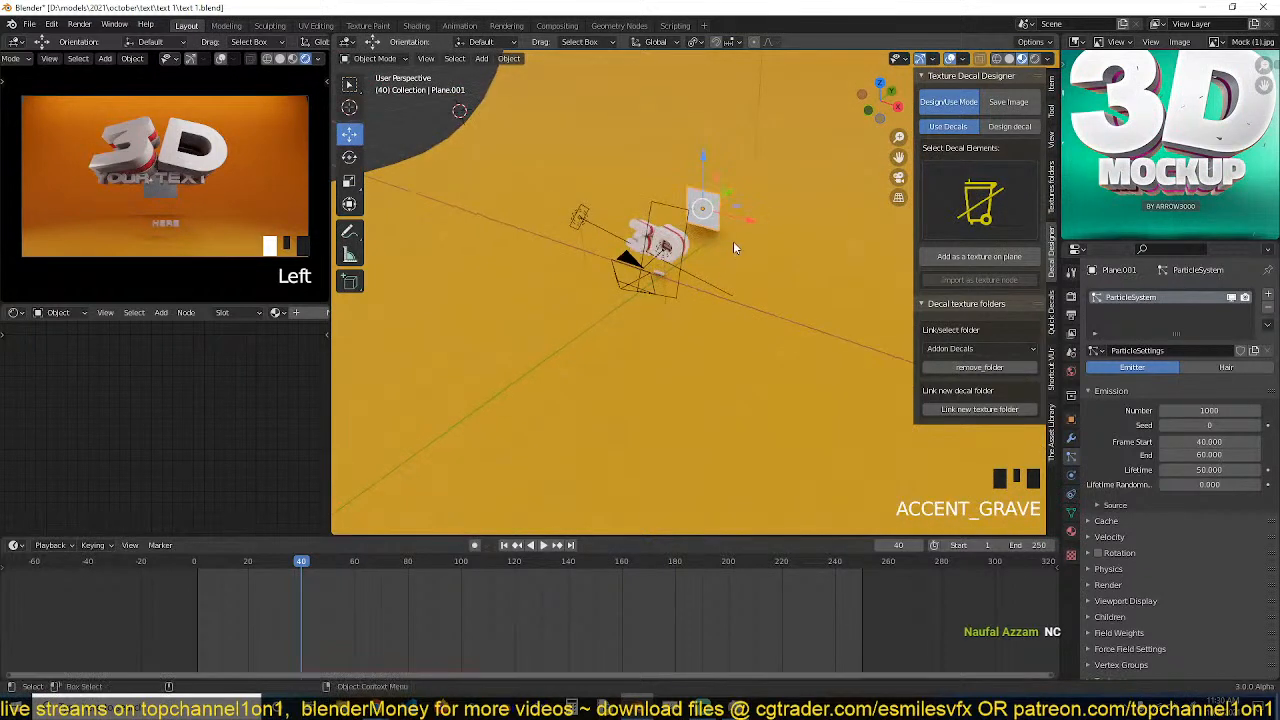
shift+middle_drag(733, 242, 619, 284)
key(r)
key(x)
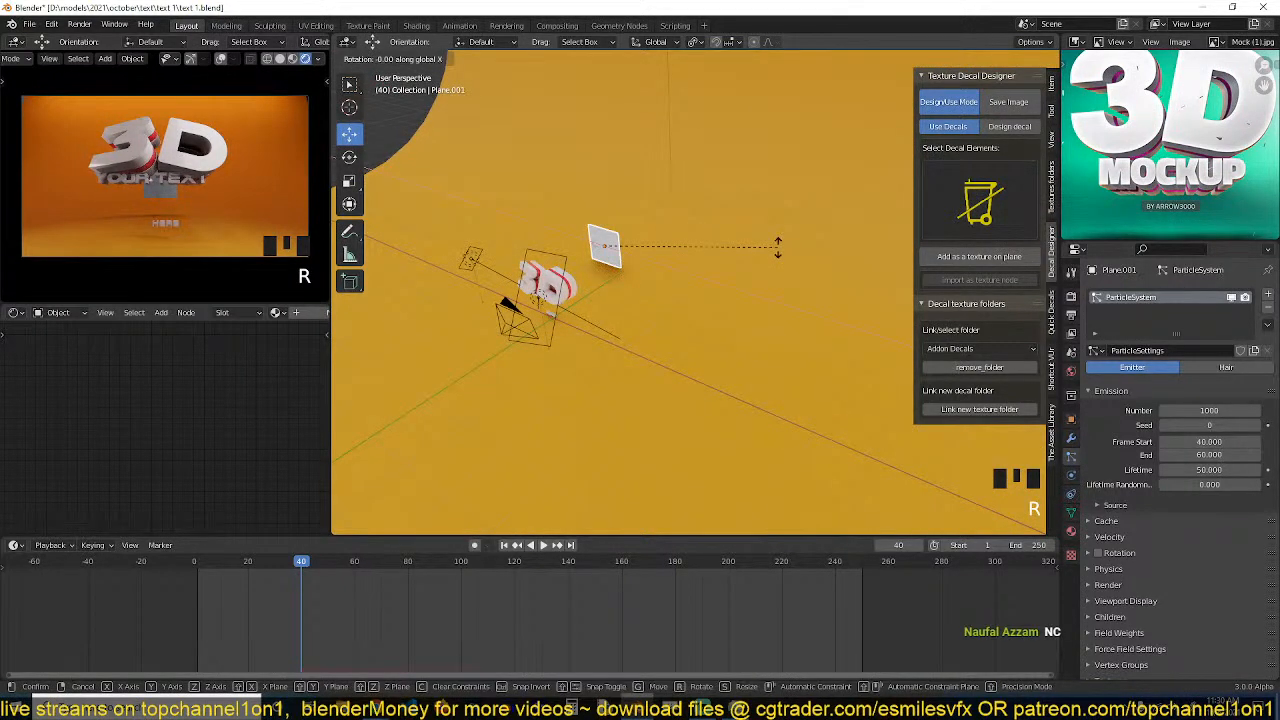
click(729, 380)
key(s)
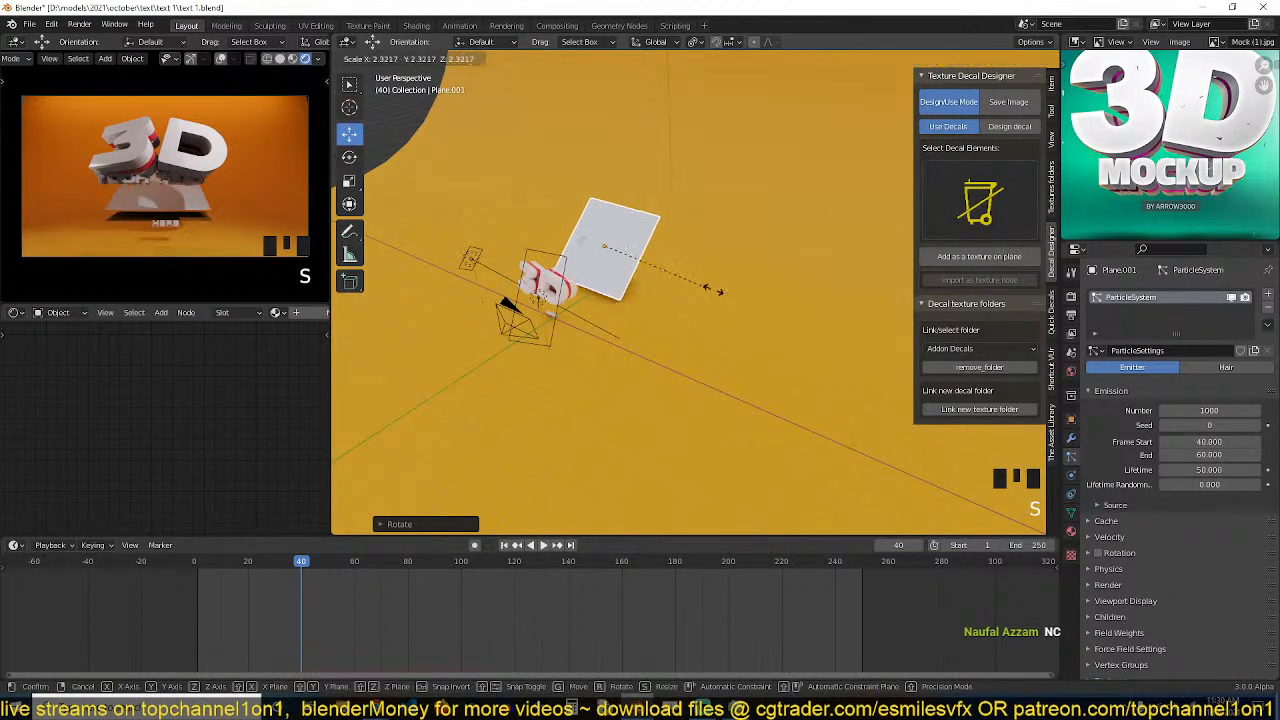
key(s)
click(882, 366)
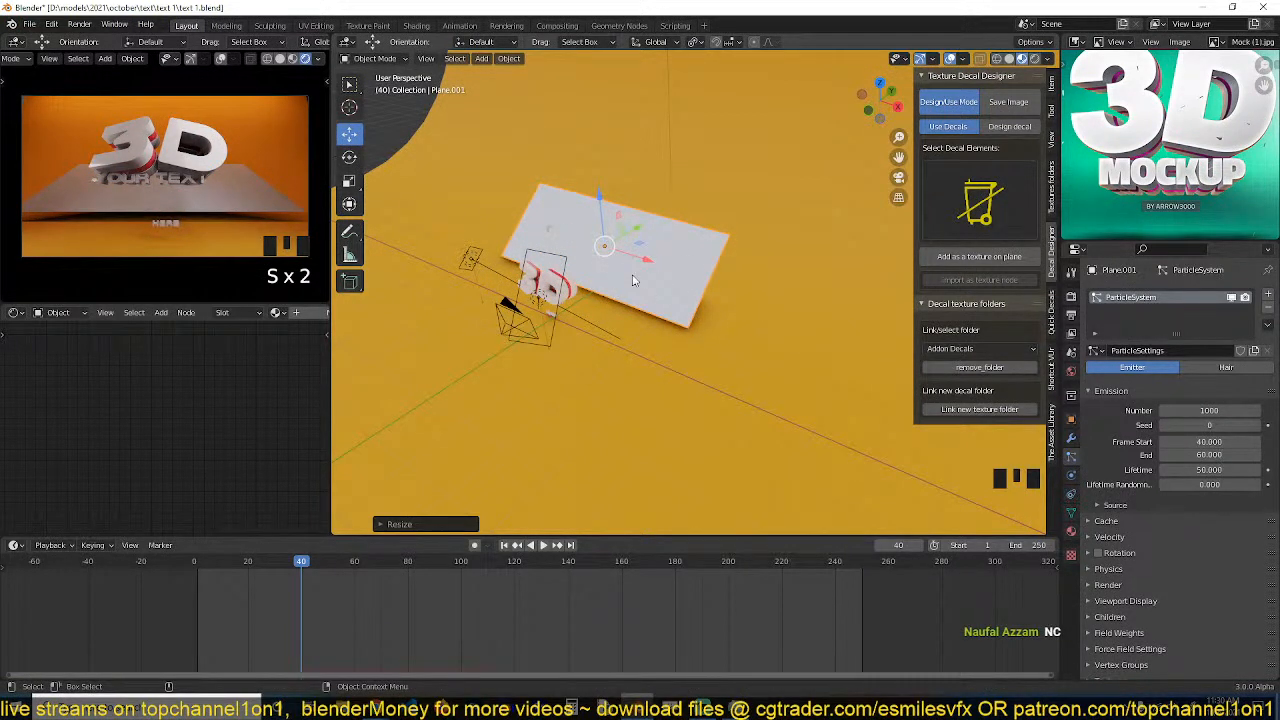
Play the animation twice from frame 0 to check the particle emission from the enlarged plane.
key(grave)
key(shift+Left)
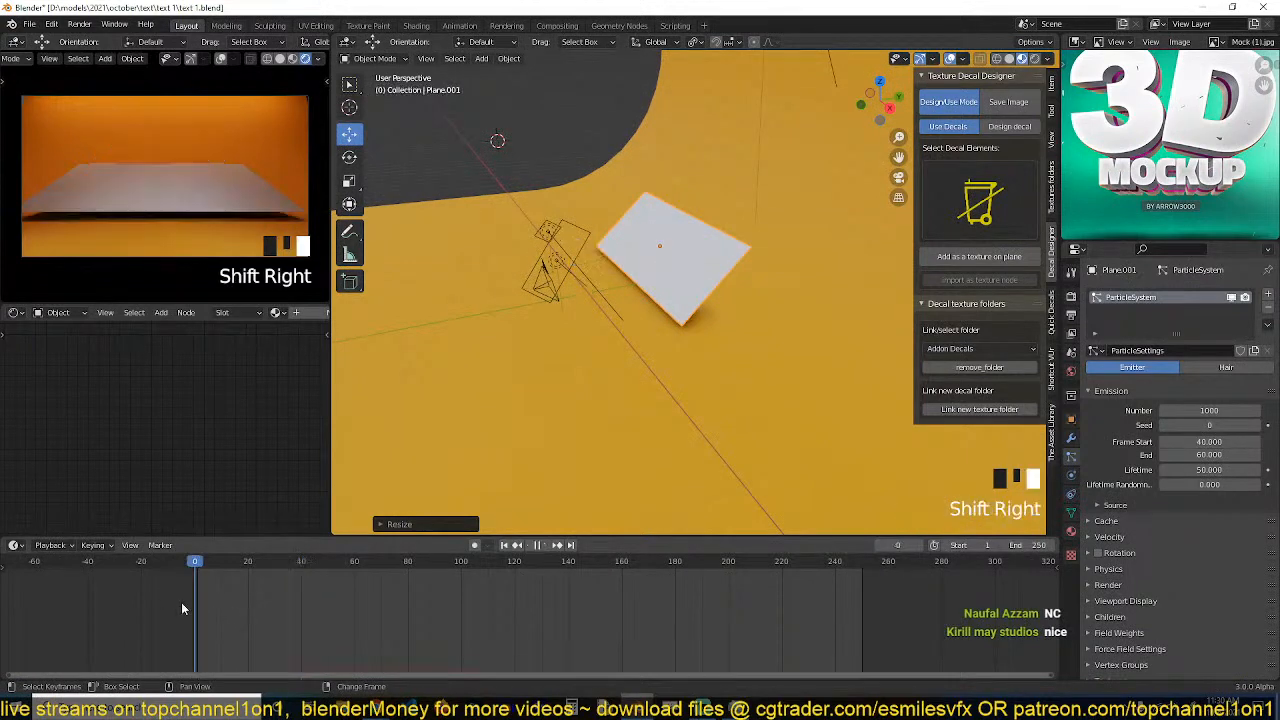
key(space)
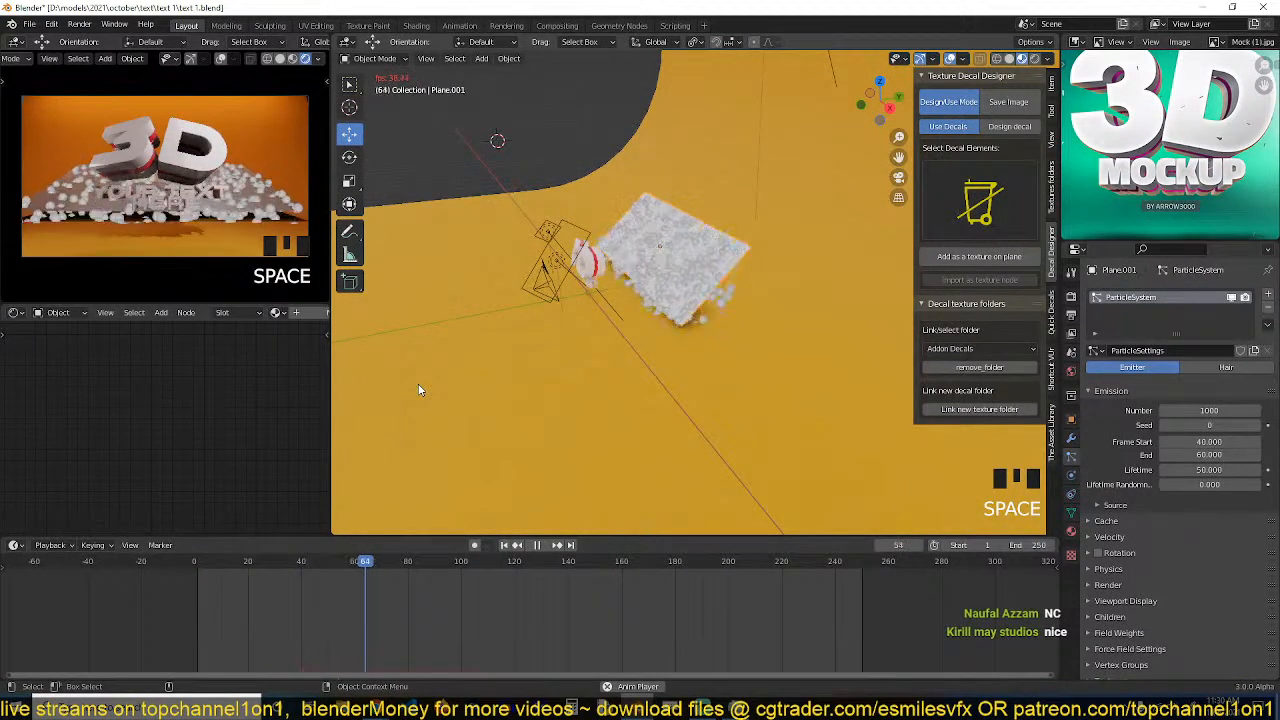
key(space)
key(shift+Left)
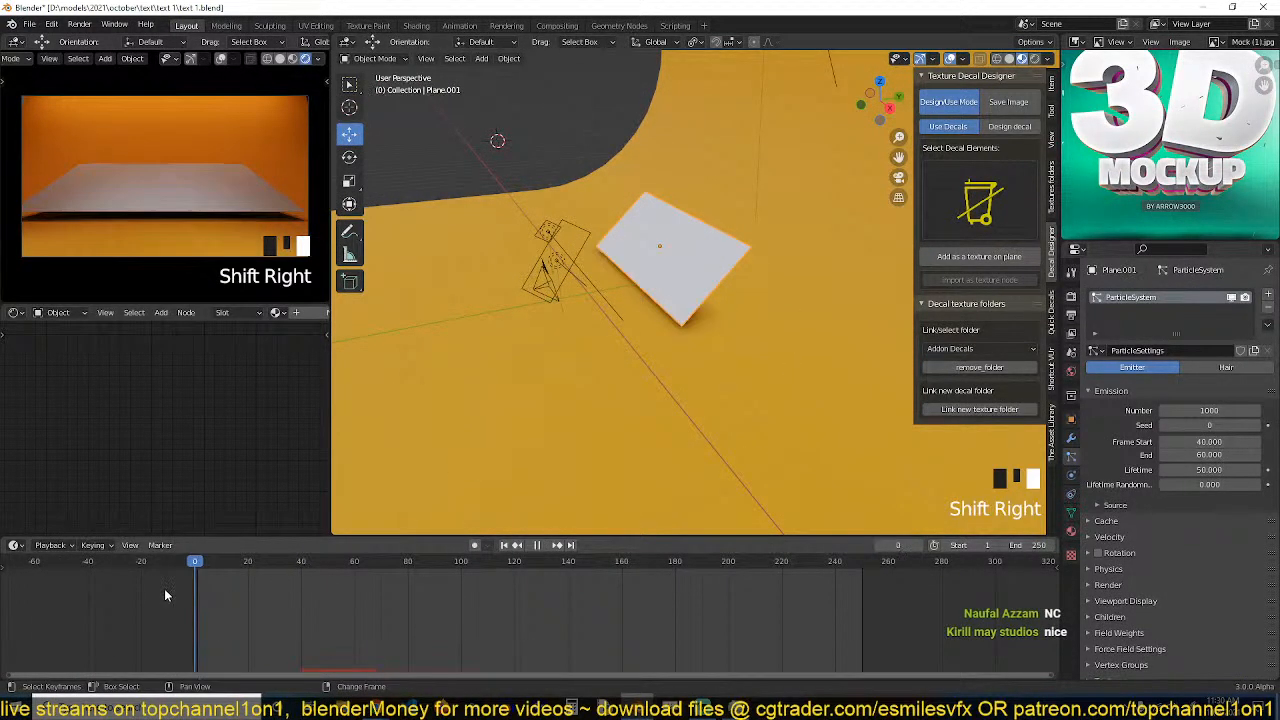
key(space)
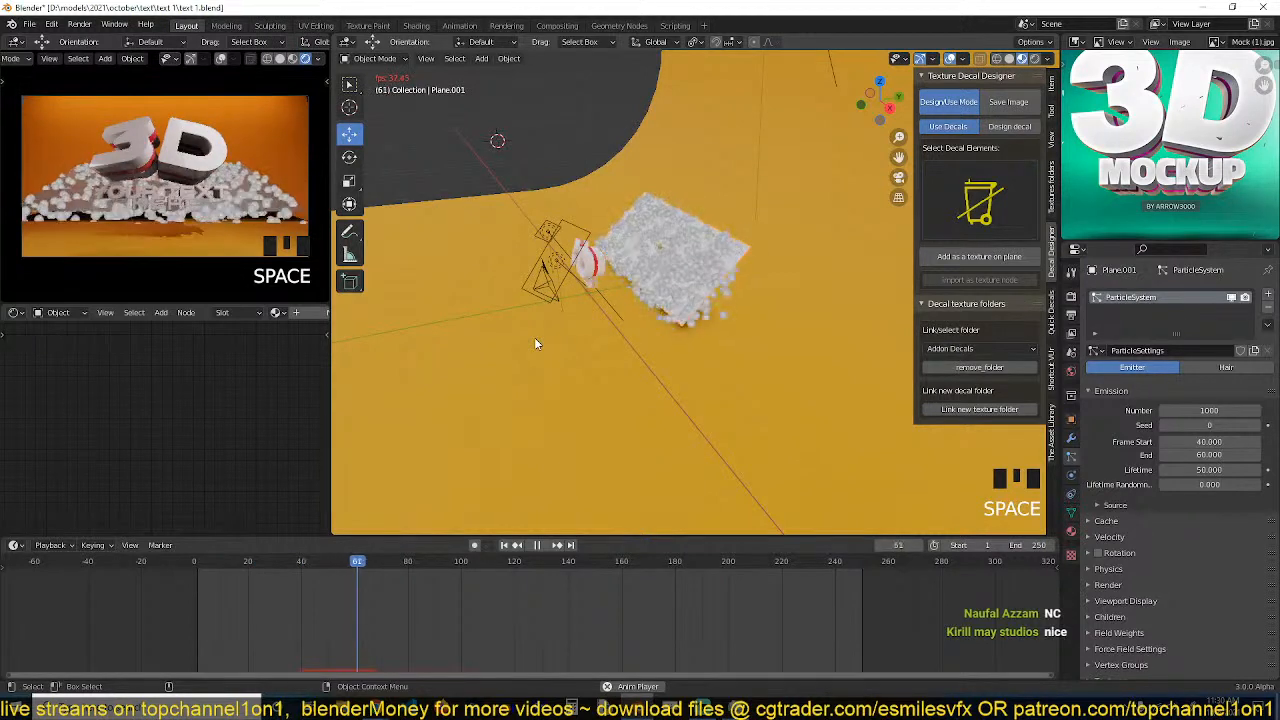
key(space)
Set the particles' normal velocity to 10 m/s, save the file and play the animation from the start.
click(1108, 542)
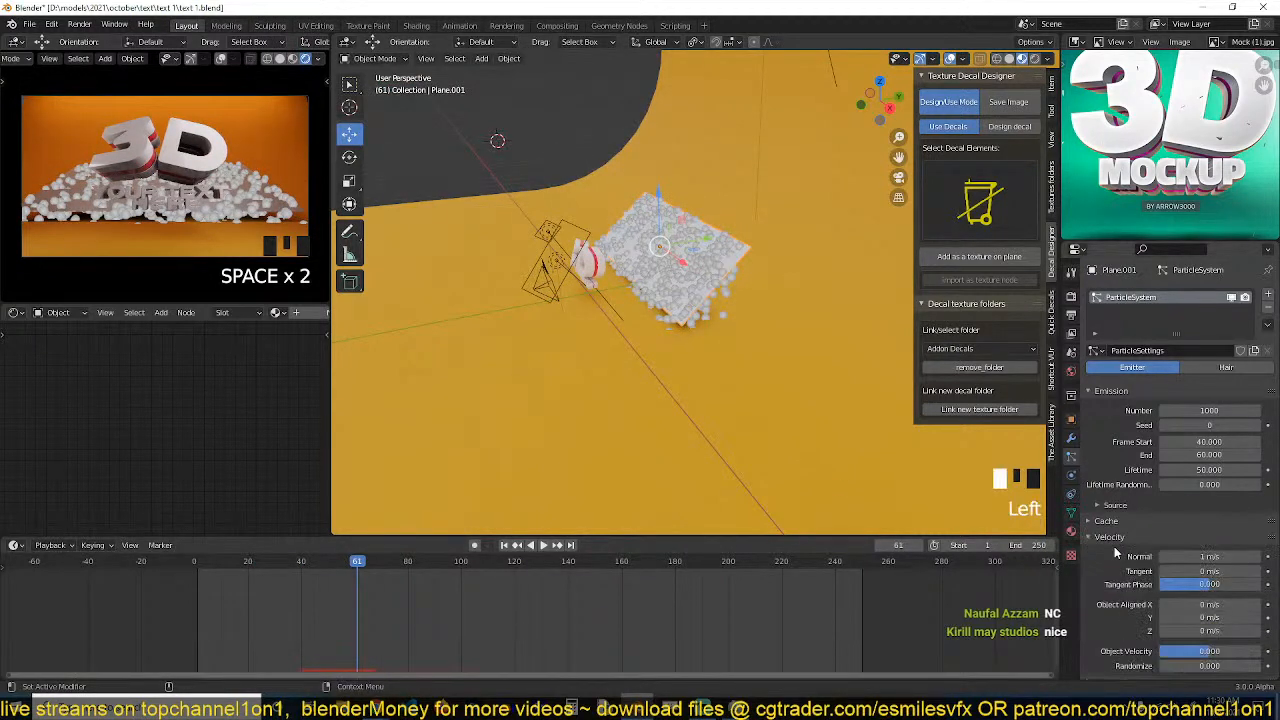
click(1193, 556)
key(Return)
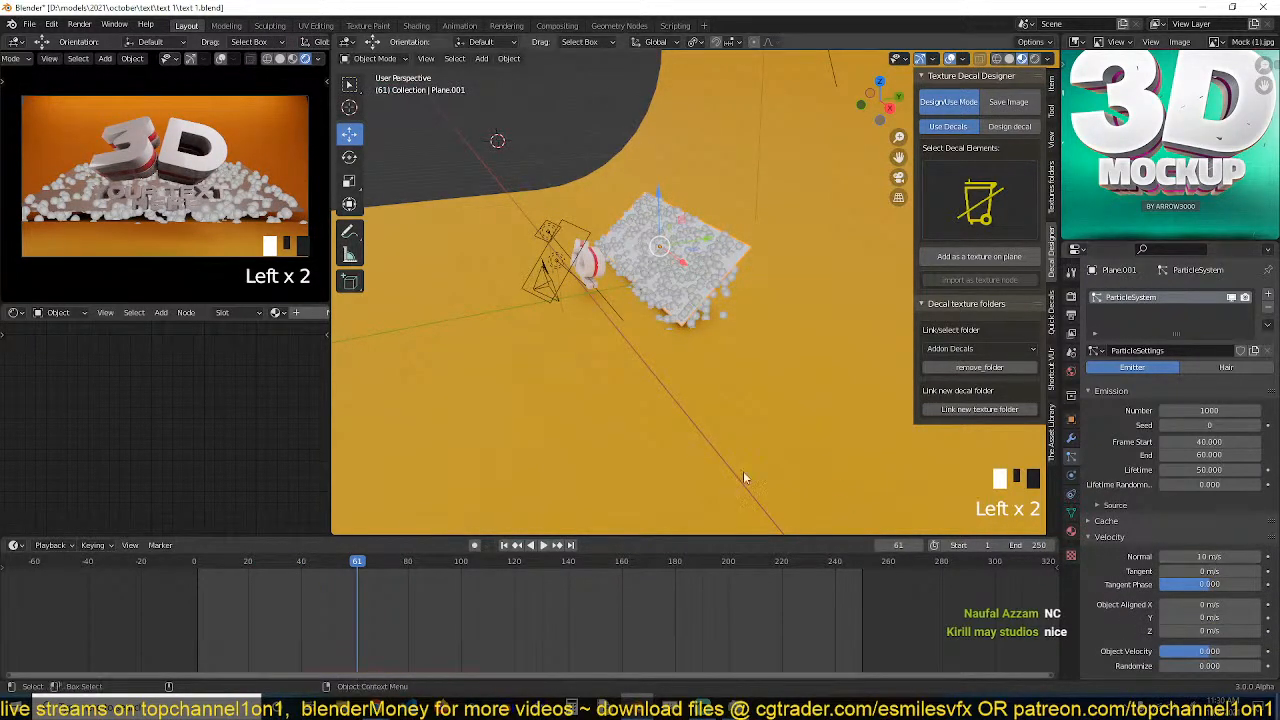
key(ctrl+s)
shift+right_click(96, 606)
key(space)
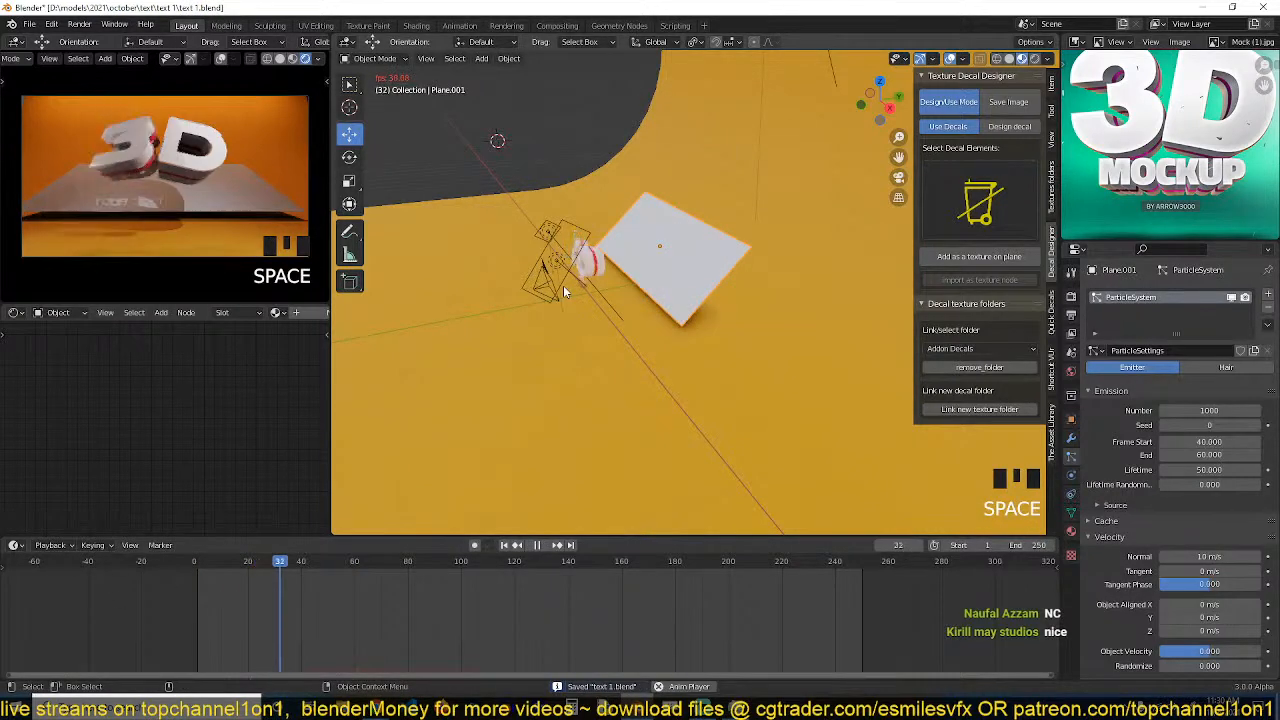
key(Escape)
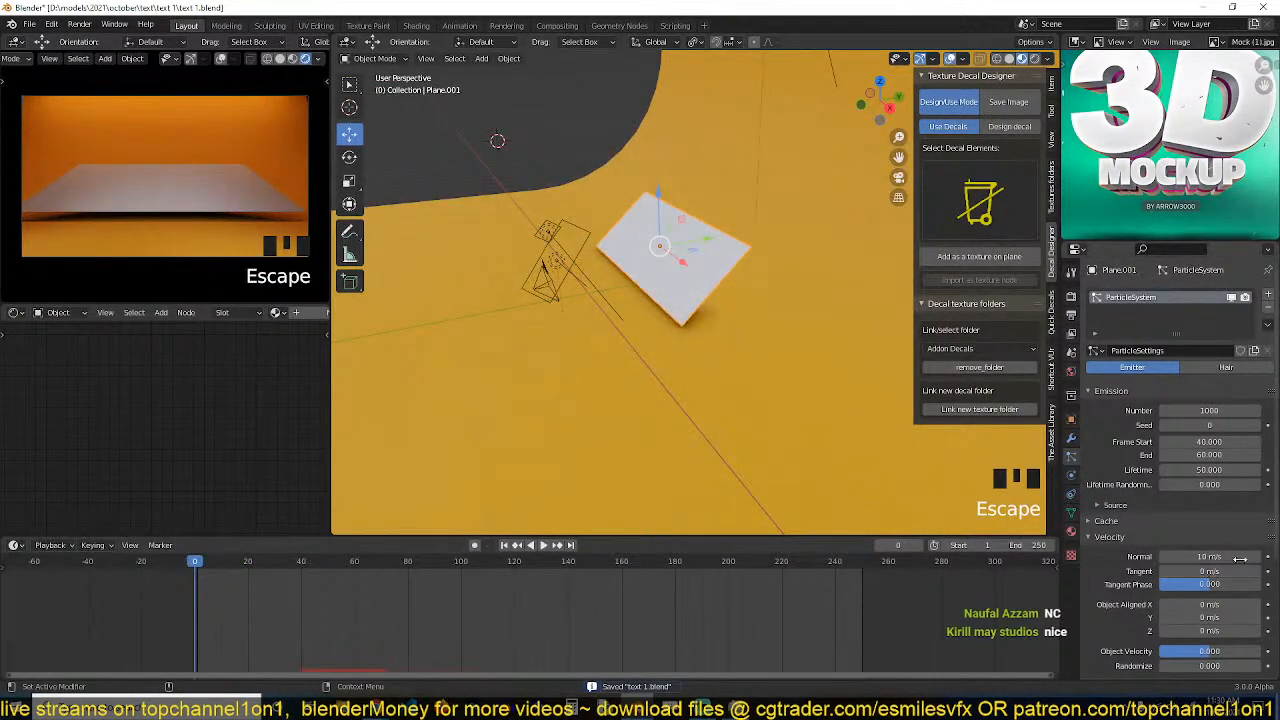
Set the particles' normal velocity to 3 m/s and replay the animation from frame 0.
key(space)
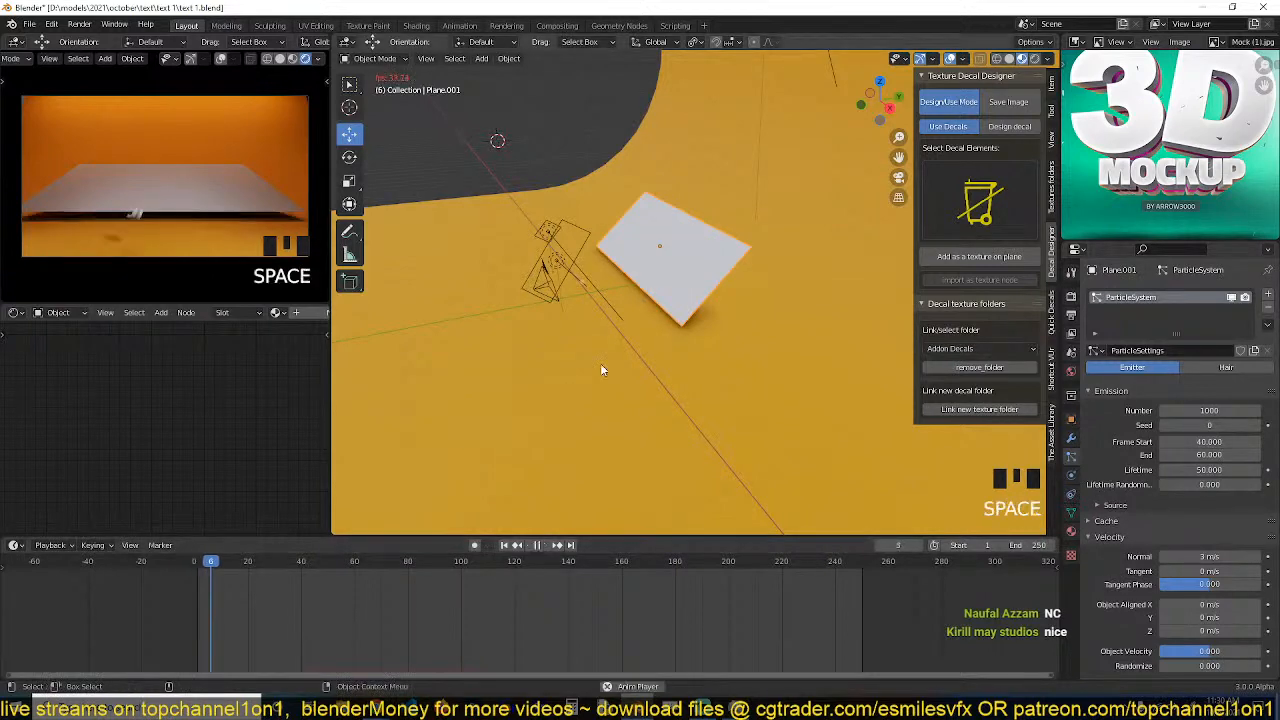
key(Escape)
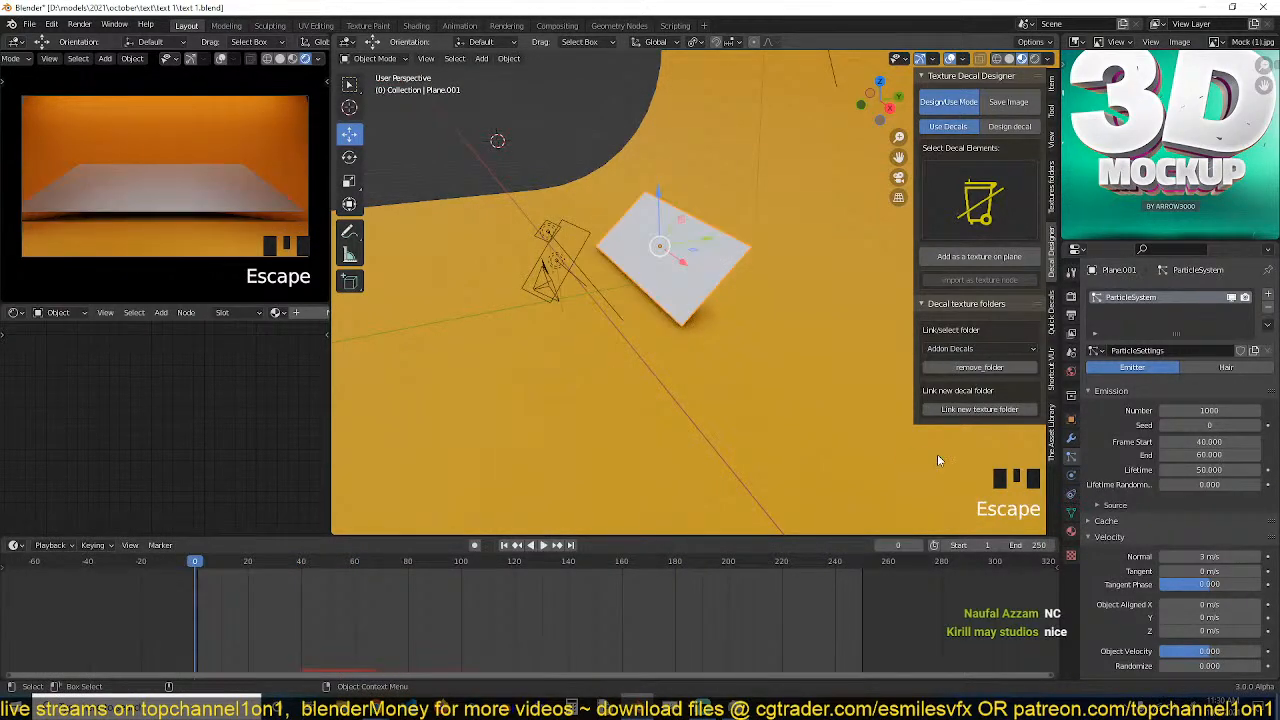
Set the particles' normal velocity to 5 m/s and play the animation to check the emission.
click(1212, 555)
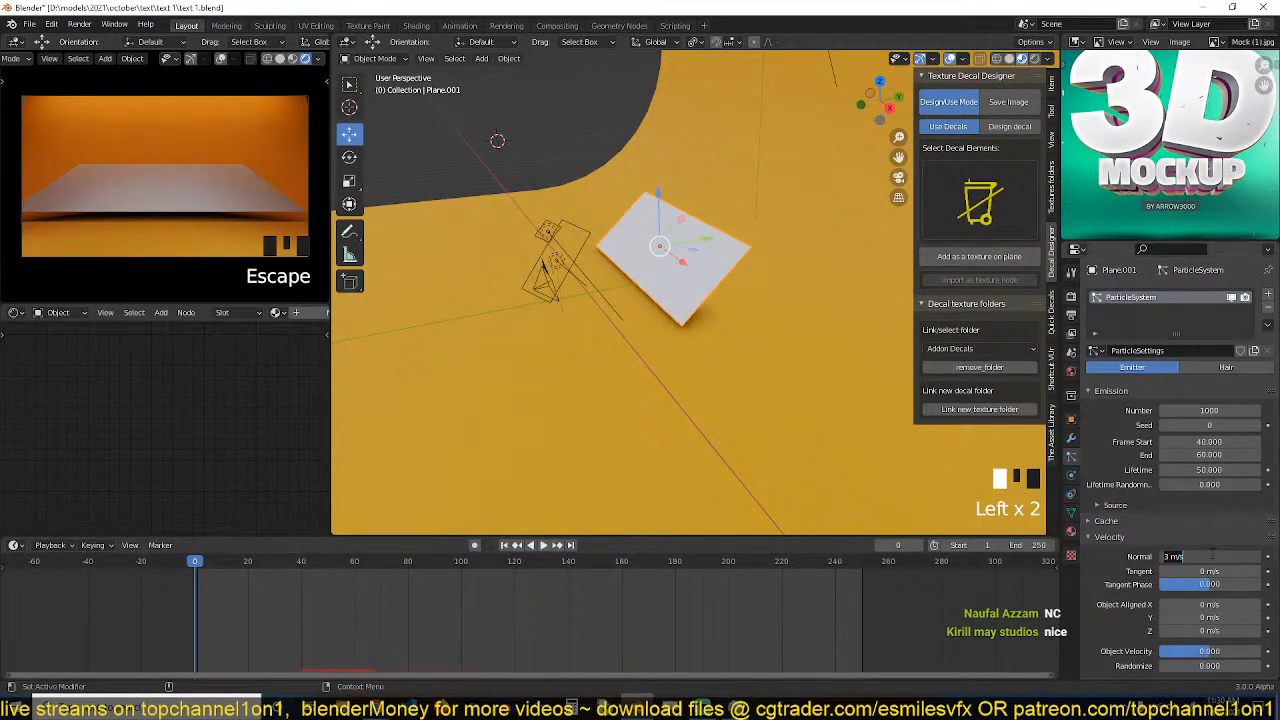
text(5)
key(Return)
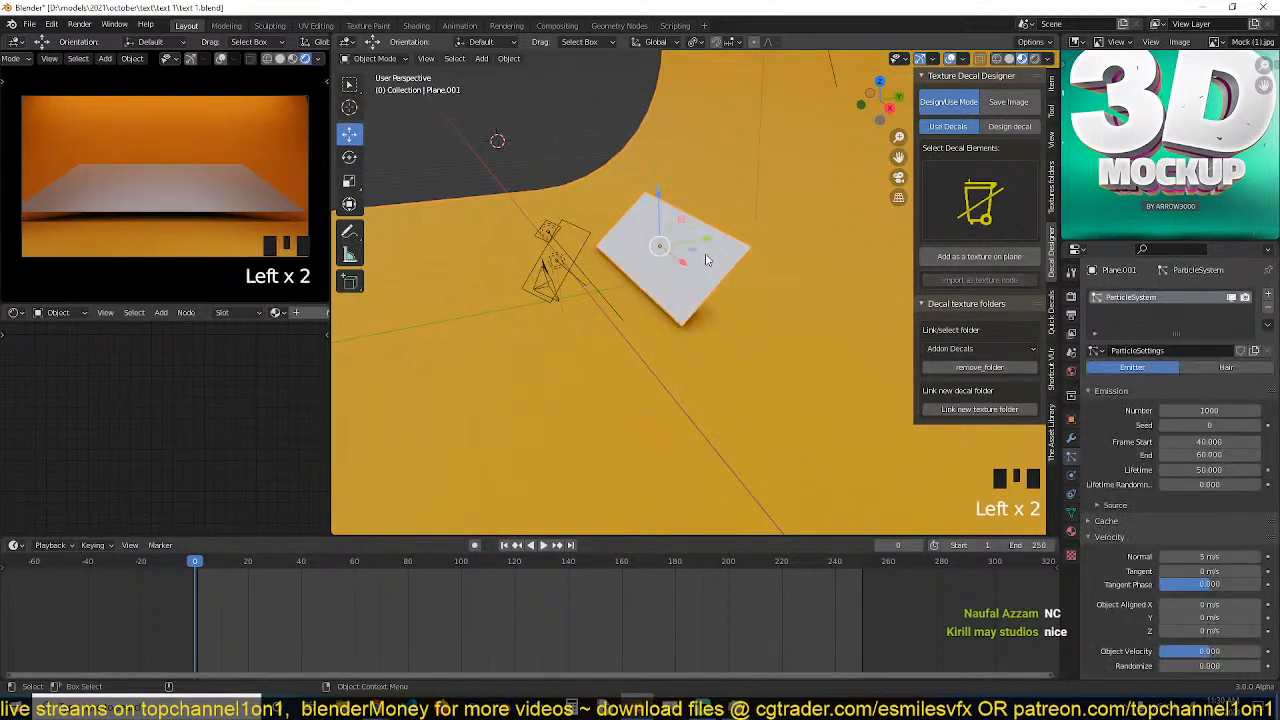
key(space)
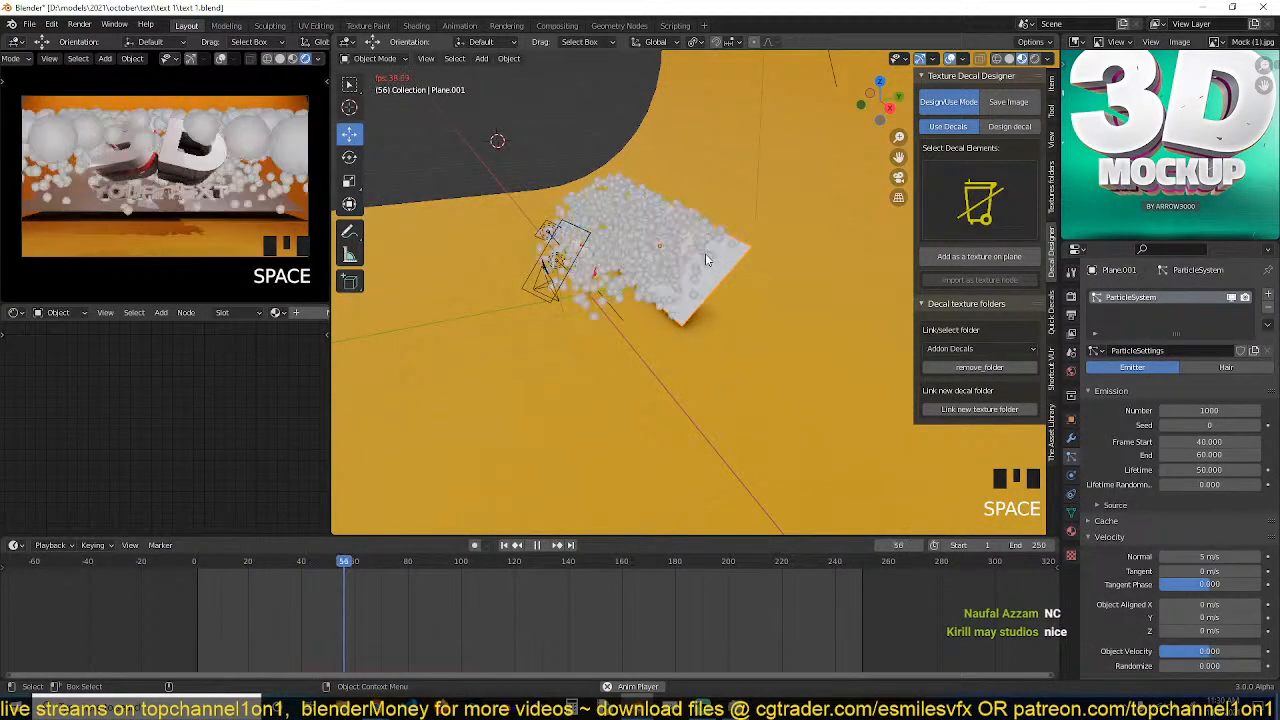
key(space)
Scale the emitter plane down uniformly to about half its size.
key(grave)
middle_drag(705, 253, 817, 280)
key(s)
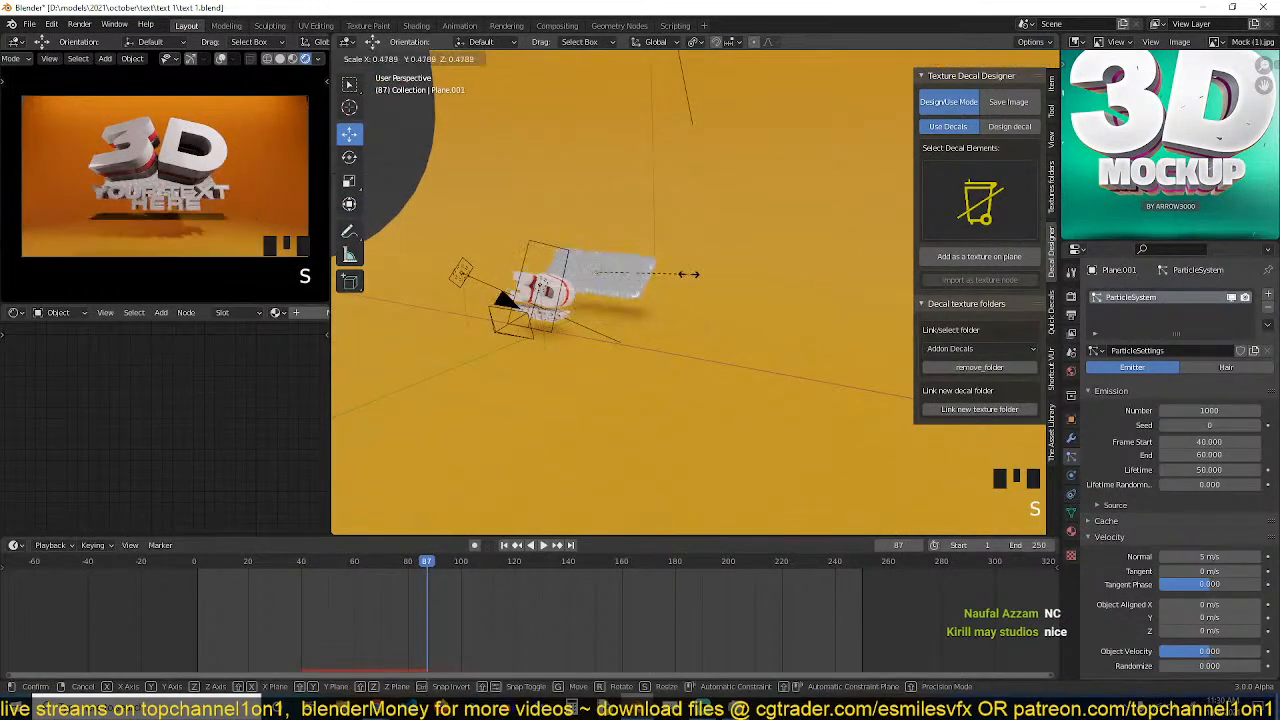
click(680, 275)
Add two crossing loop cuts through the middle of the emitter plane in Edit Mode.
key(KP_Decimal)
key(Tab)
key(grave)
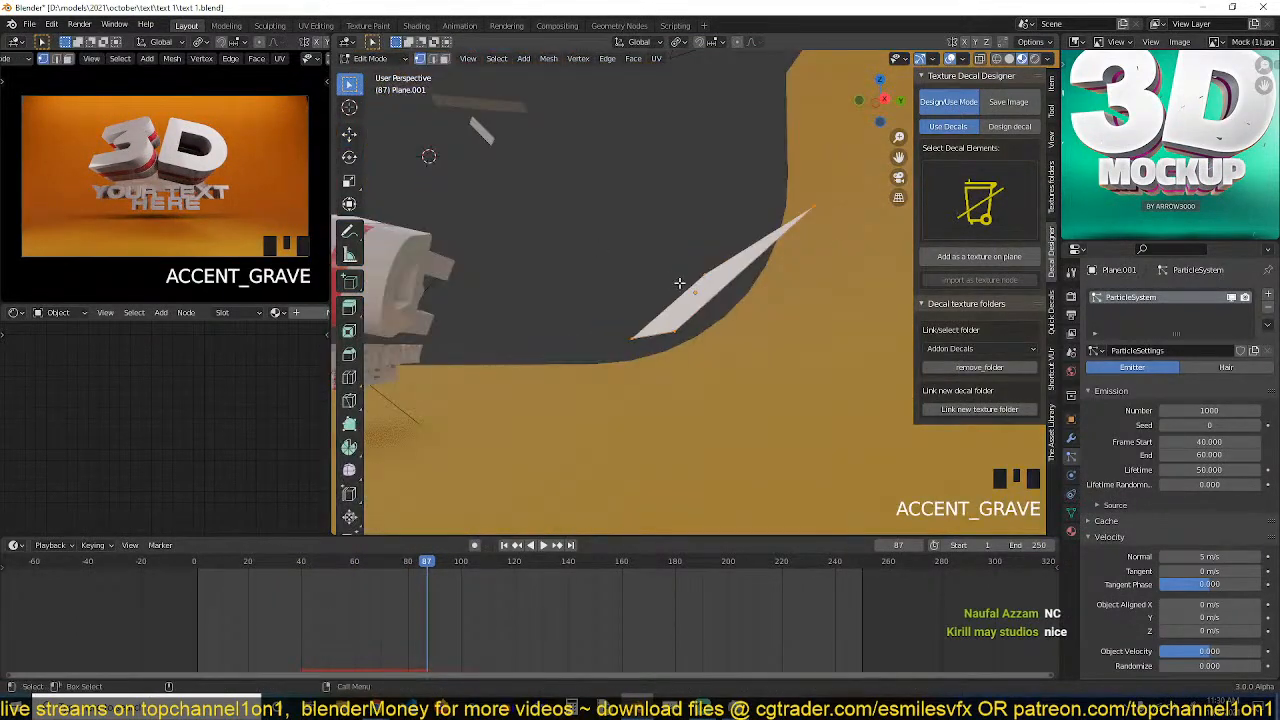
key(ctrl+r)
key(grave)
key(ctrl+r)
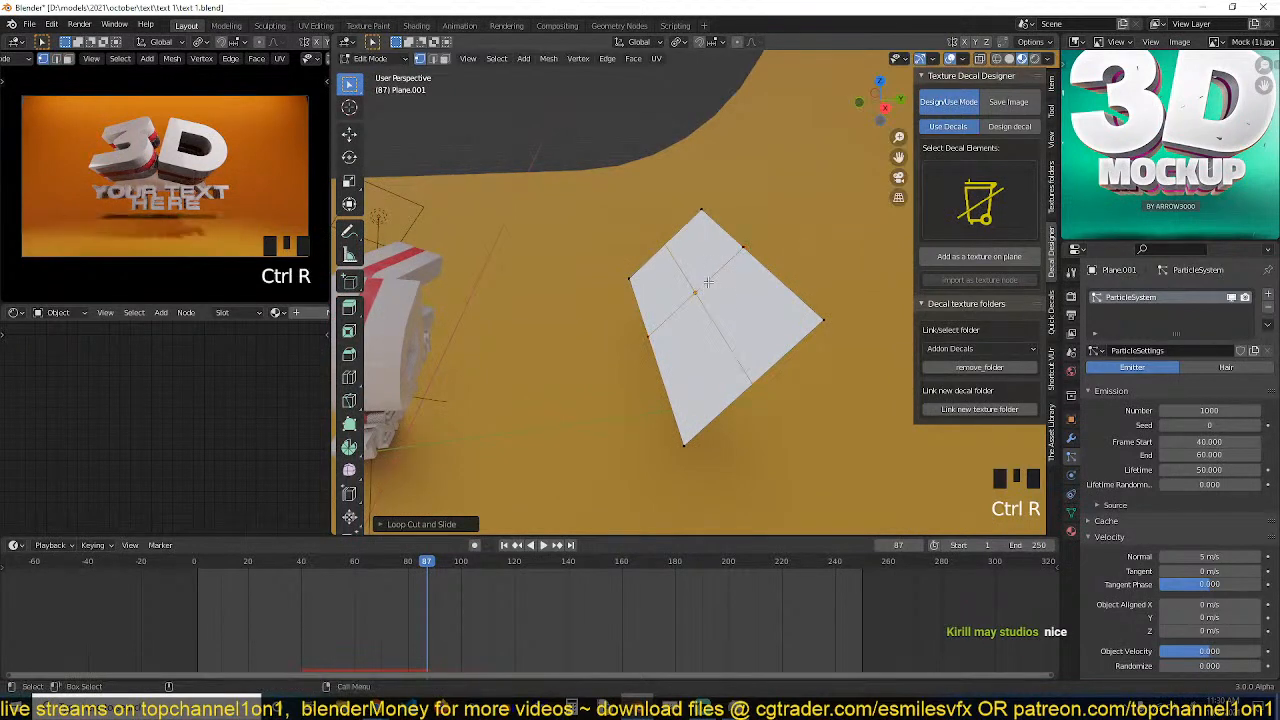
click(670, 268)
Bulge the emitter plane by moving its centre vertex along its normal with Shrink/Fatten, and return to Object Mode.
key(grave)
key(Tab)
key(alt+s)
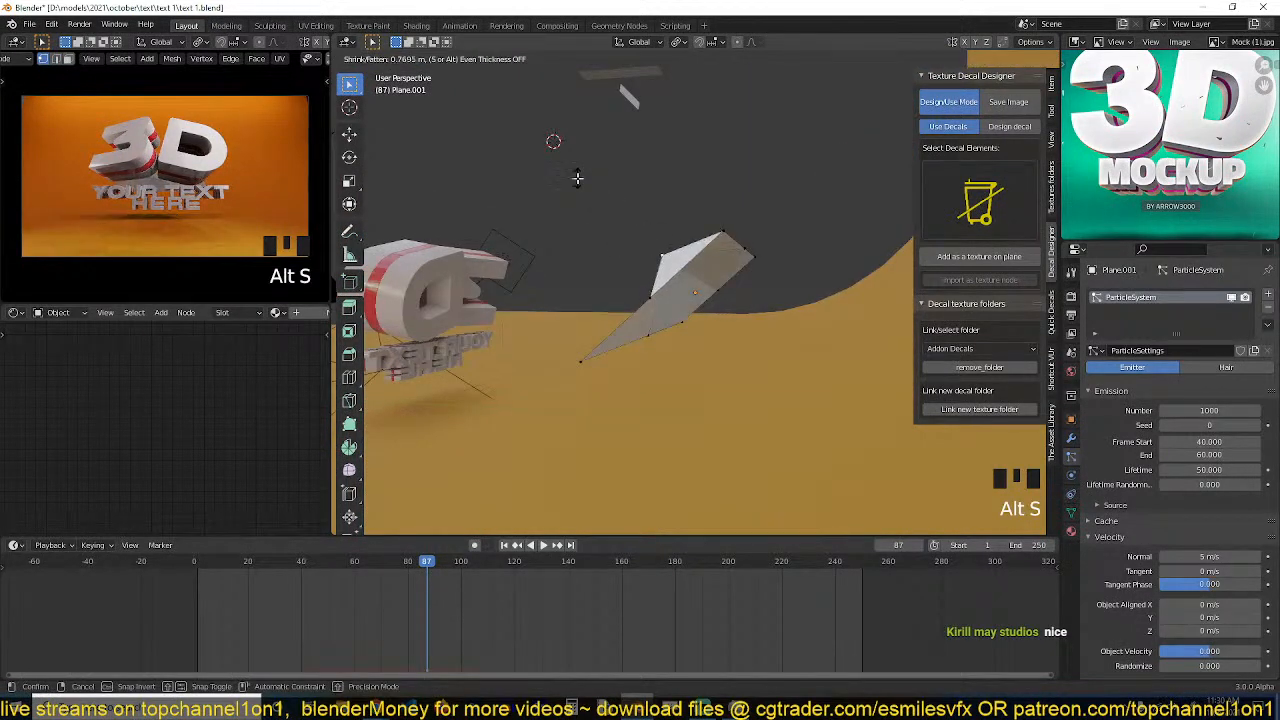
key(grave)
key(grave)
scroll(717, 302, down, 2)
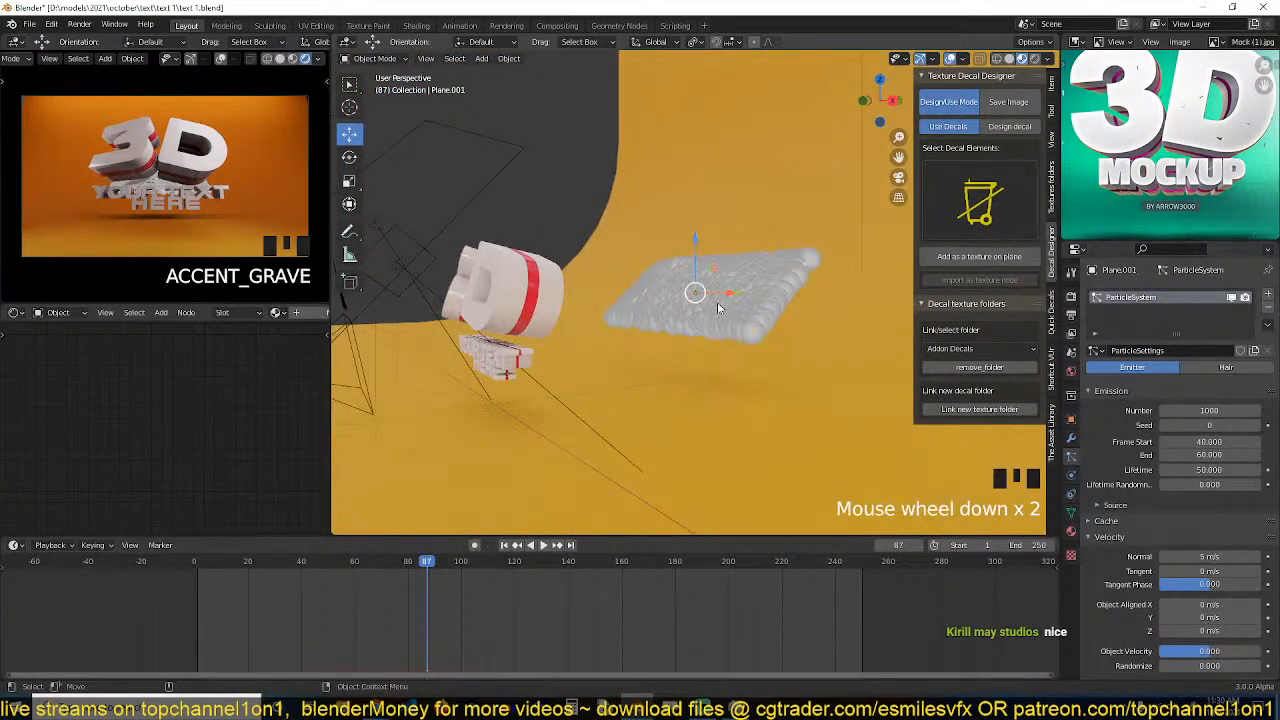
Render the particles as Object and pick a small thin strip beside the backdrop as the instance object.
scroll(1152, 555, down, 11)
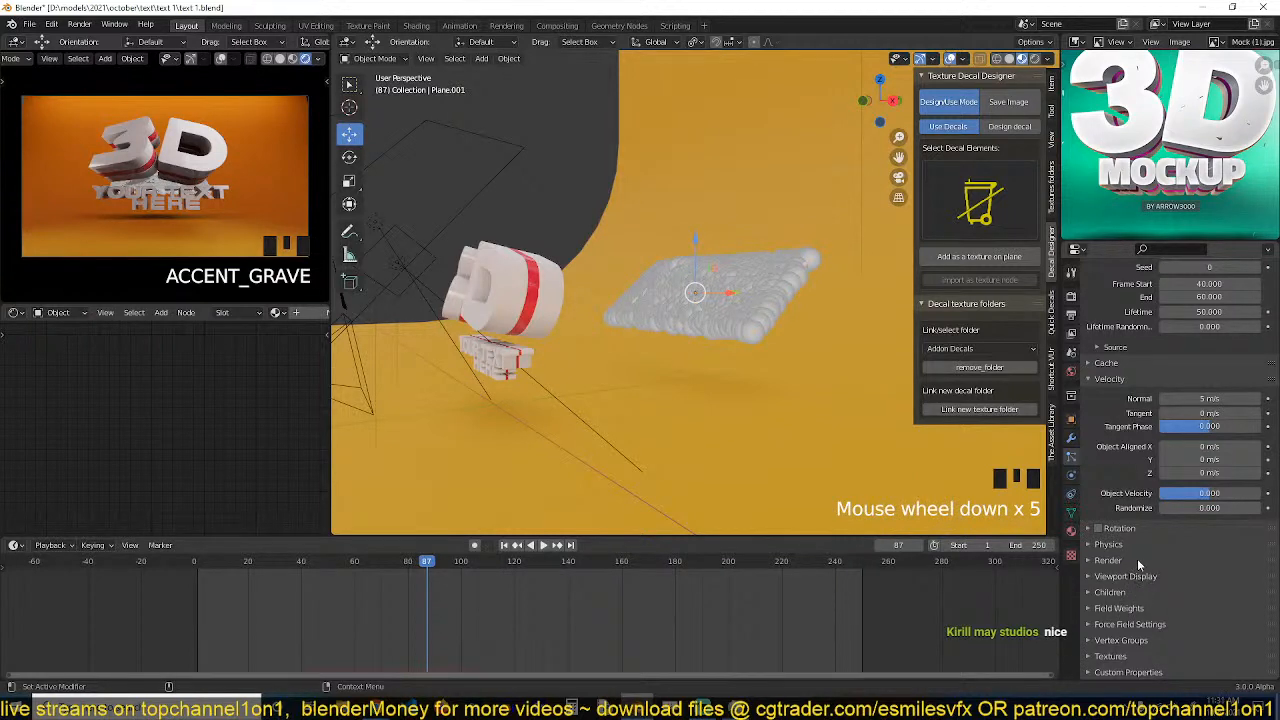
click(1108, 560)
click(1212, 580)
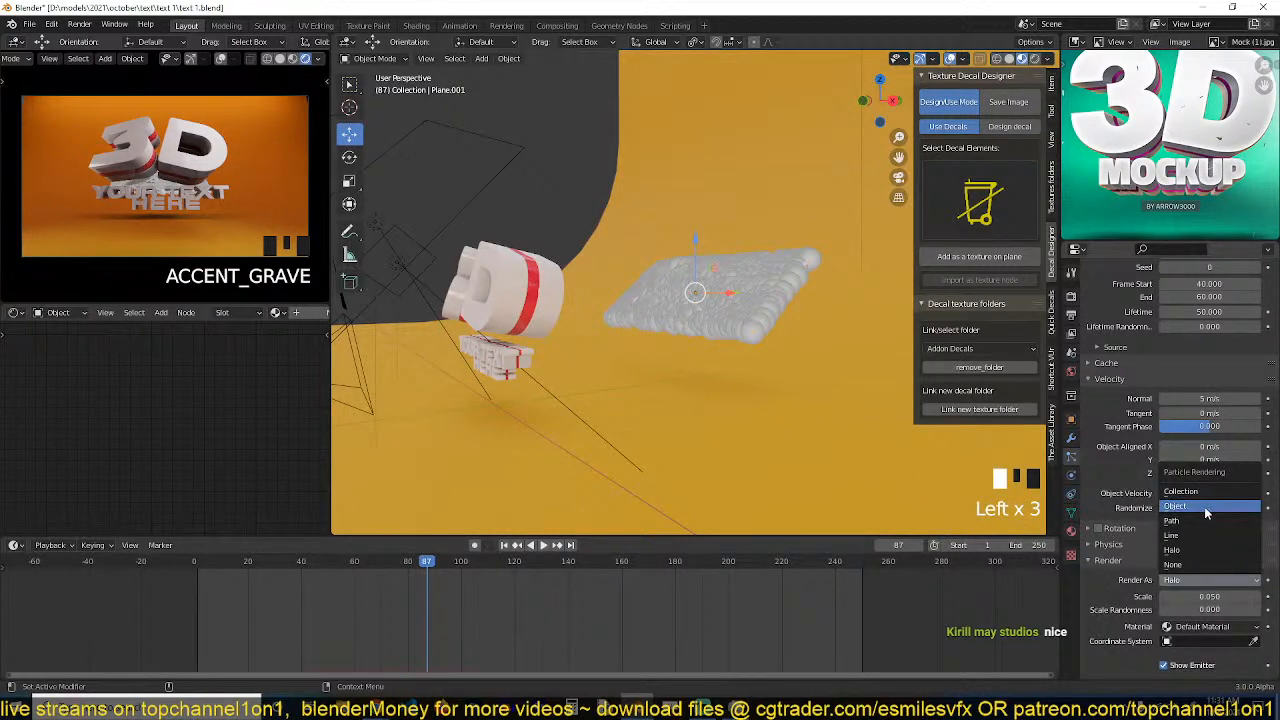
click(1190, 507)
click(1204, 580)
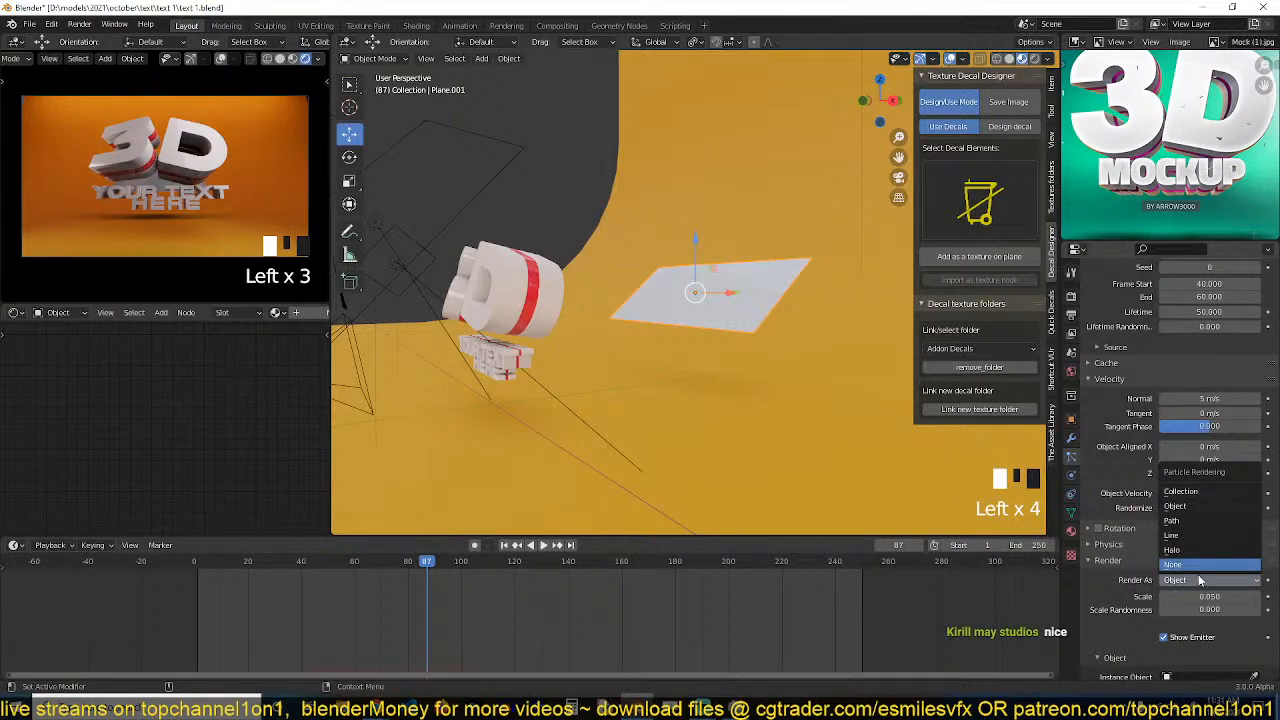
middle_drag(533, 139, 575, 223)
click(1256, 678)
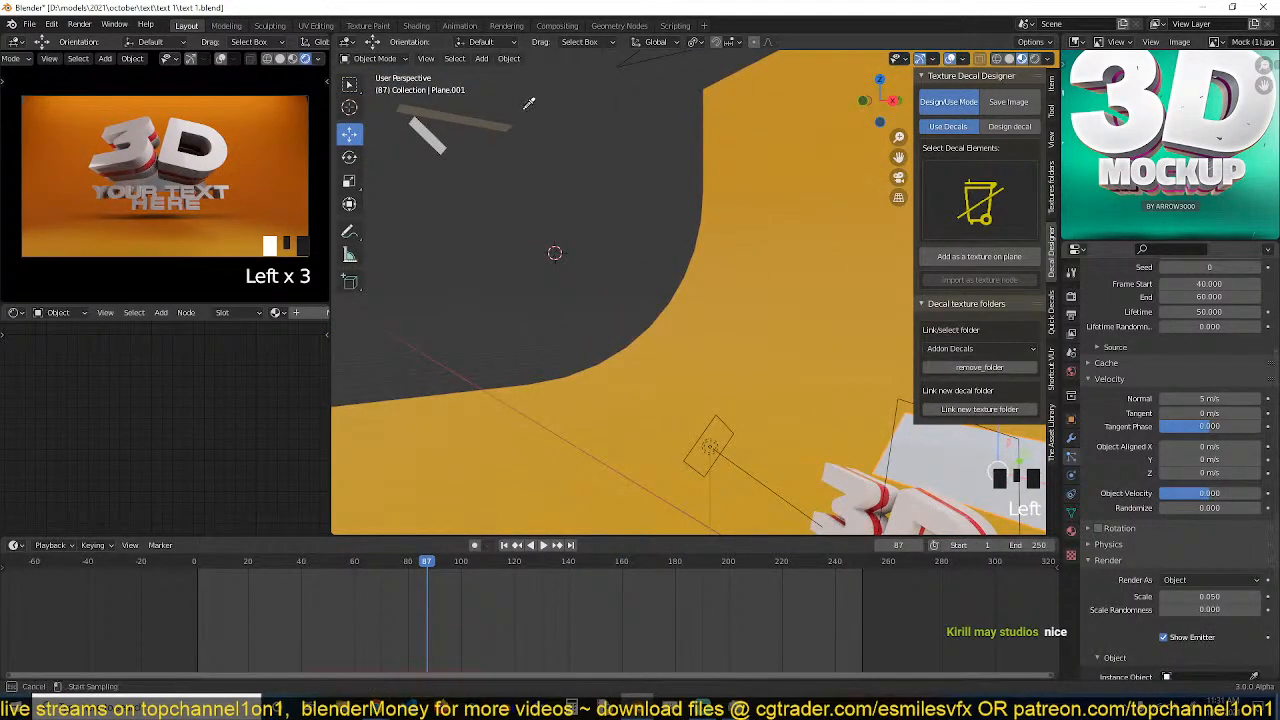
click(483, 115)
Play the animation from frame 0 to check the emission of the strip-shaped particles.
mouse_move(549, 218)
middle_down()
mouse_move(539, 183)
mouse_move(560, 200)
middle_up()
scroll(1186, 346, up, 6)
scroll(1188, 352, up, 6)
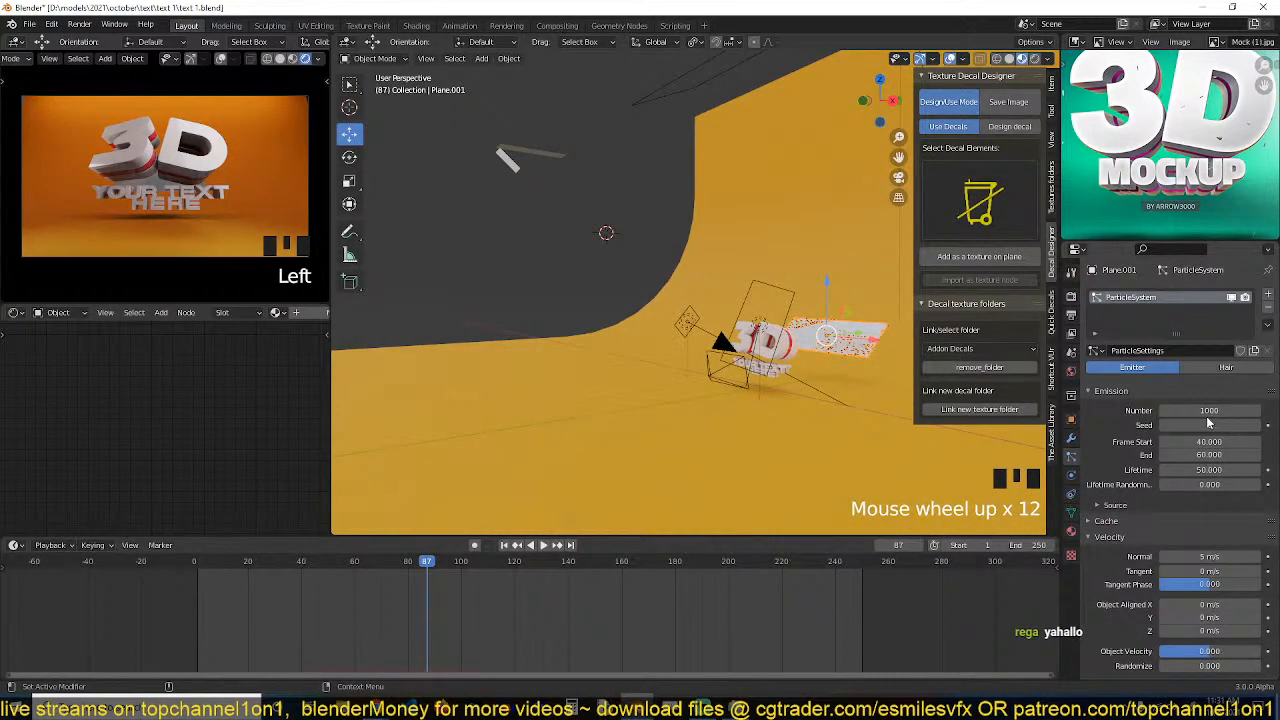
shift+middle_drag(594, 400, 569, 355)
key(shift+Left)
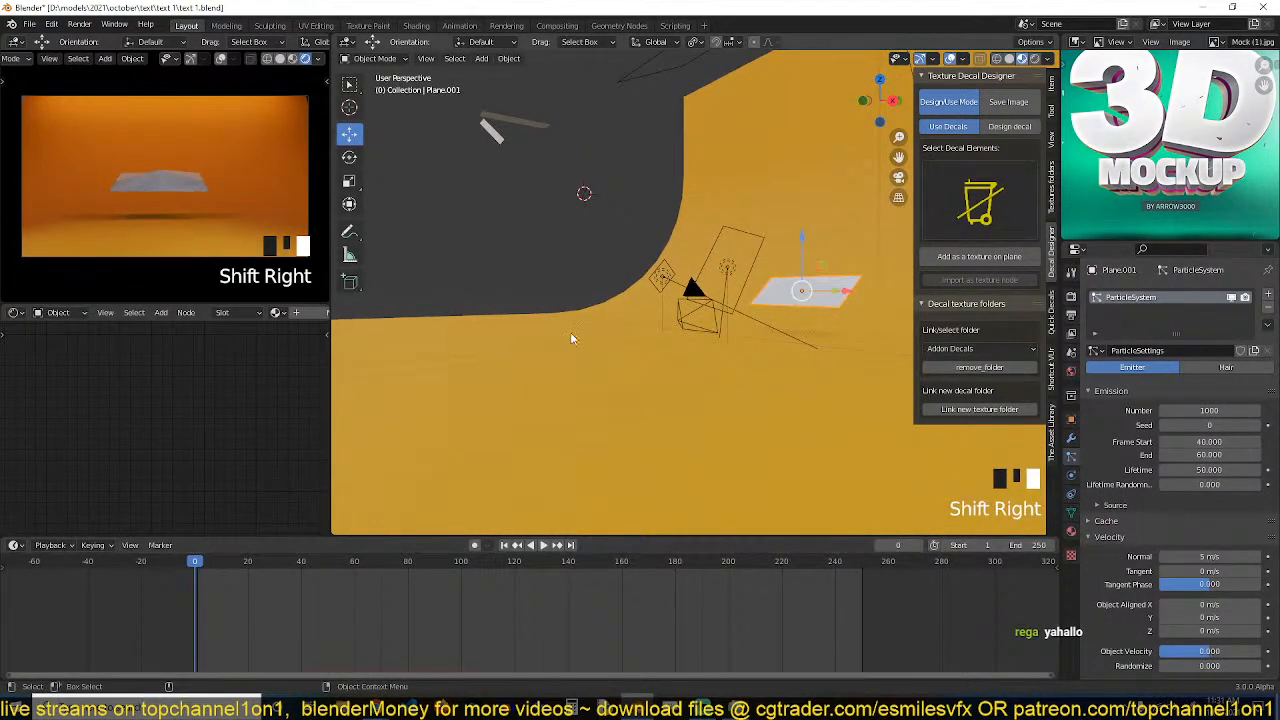
scroll(571, 338, up, 4)
key(space)
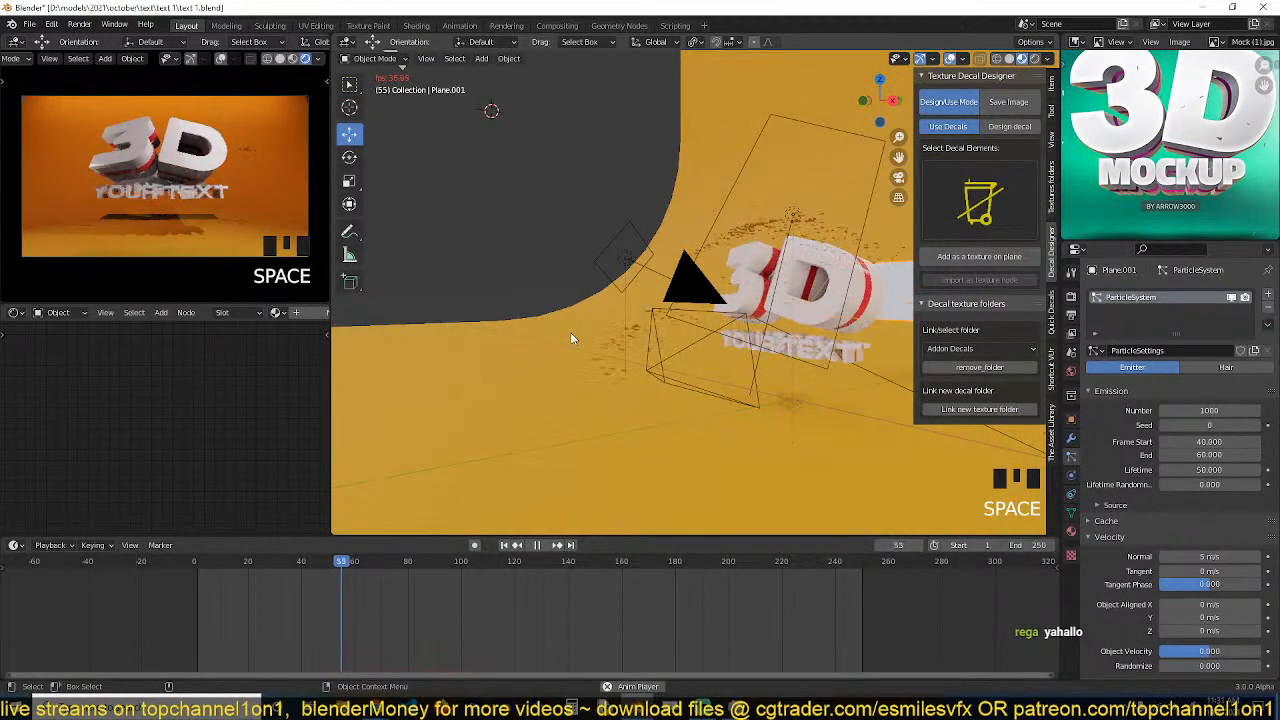
key(space)
Replay the animation from the side and stop near frame 54 to inspect the strips close to the bulged emitter.
middle_drag(671, 323, 508, 307)
scroll(600, 320, down, 3)
scroll(508, 307, up, 2)
key(Tab)
key(Tab)
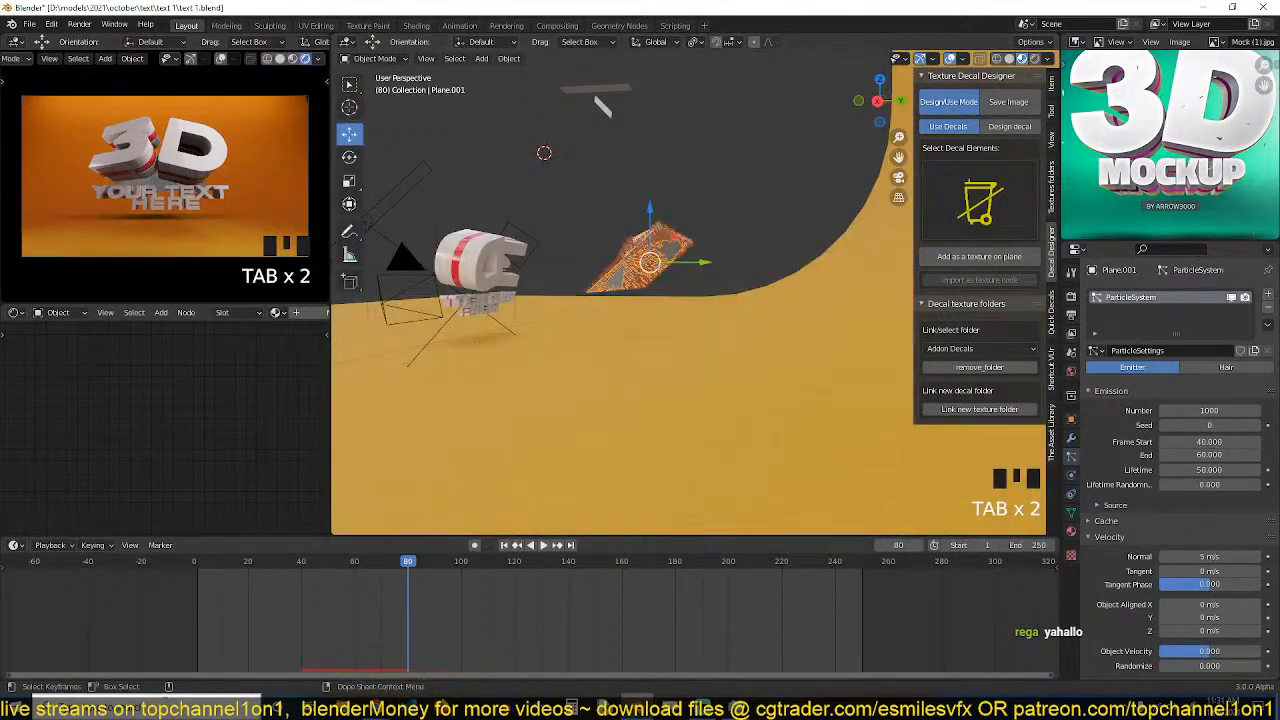
key(shift+Left)
key(space)
middle_drag(578, 296, 630, 280)
key(space)
scroll(663, 367, up, 4)
middle_drag(663, 367, 656, 366)
scroll(1133, 528, down, 3)
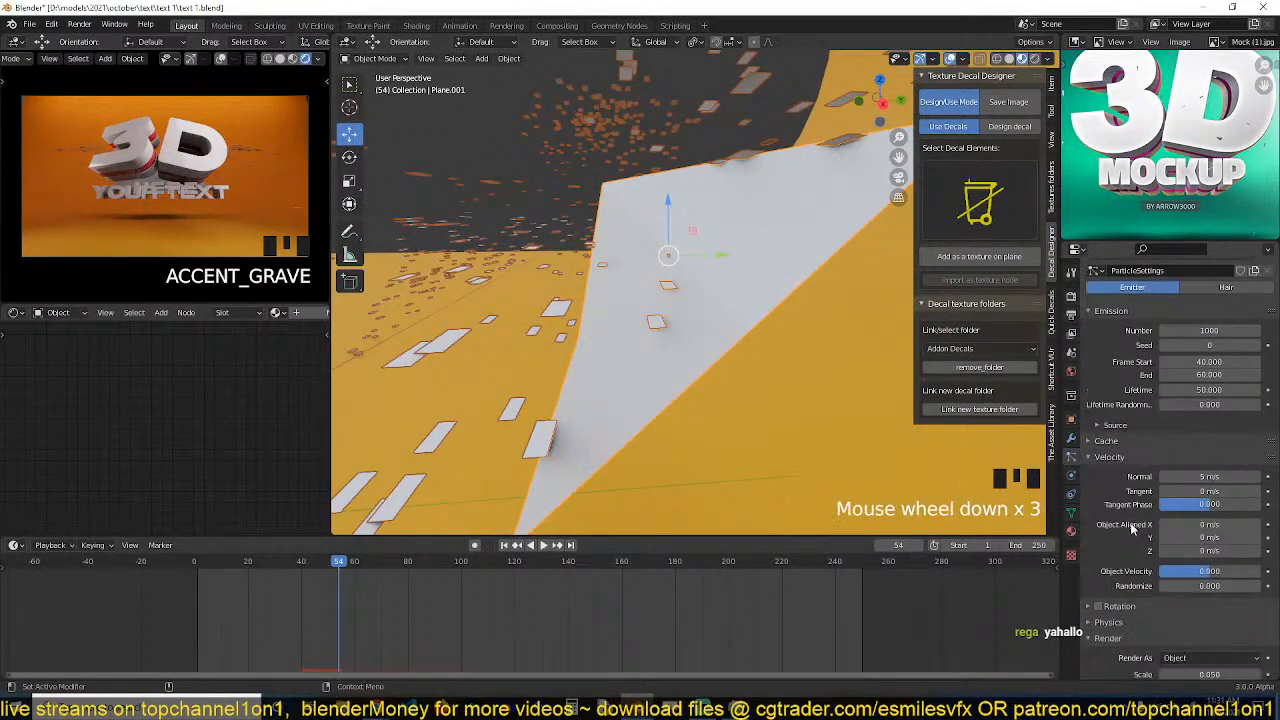
Maximize the reference mockup image and examine its confetti pieces up close.
scroll(1168, 140, down, 3)
key(ctrl+space)
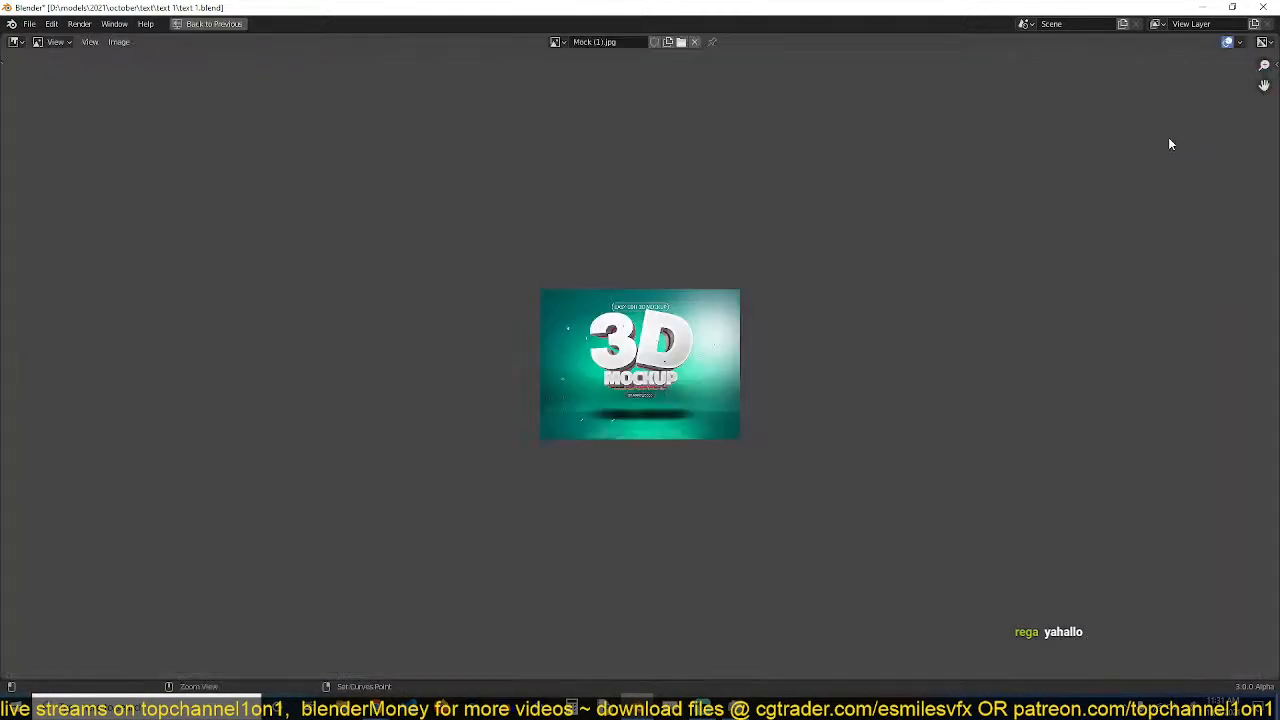
scroll(312, 438, up, 6)
key(ctrl+space)
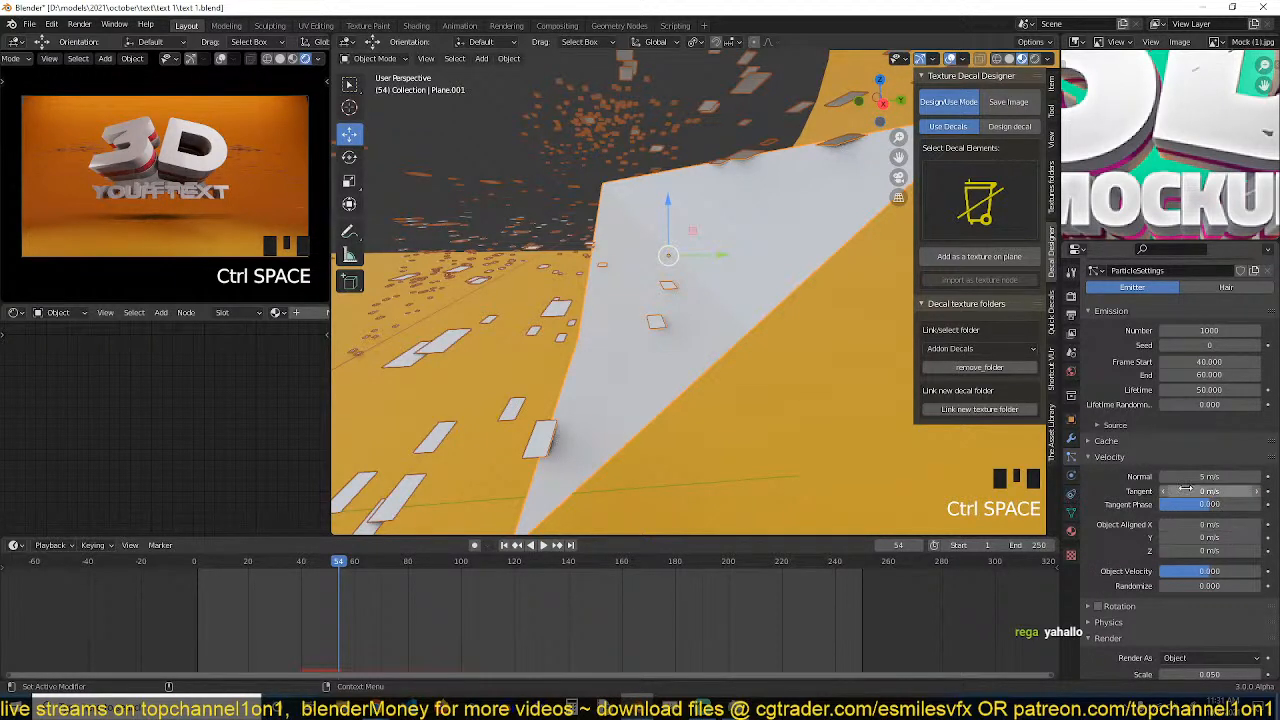
Set the particles' velocity randomization to 1.000 and enable particle rotation.
scroll(1160, 583, down, 1)
drag(1178, 561, 1278, 559)
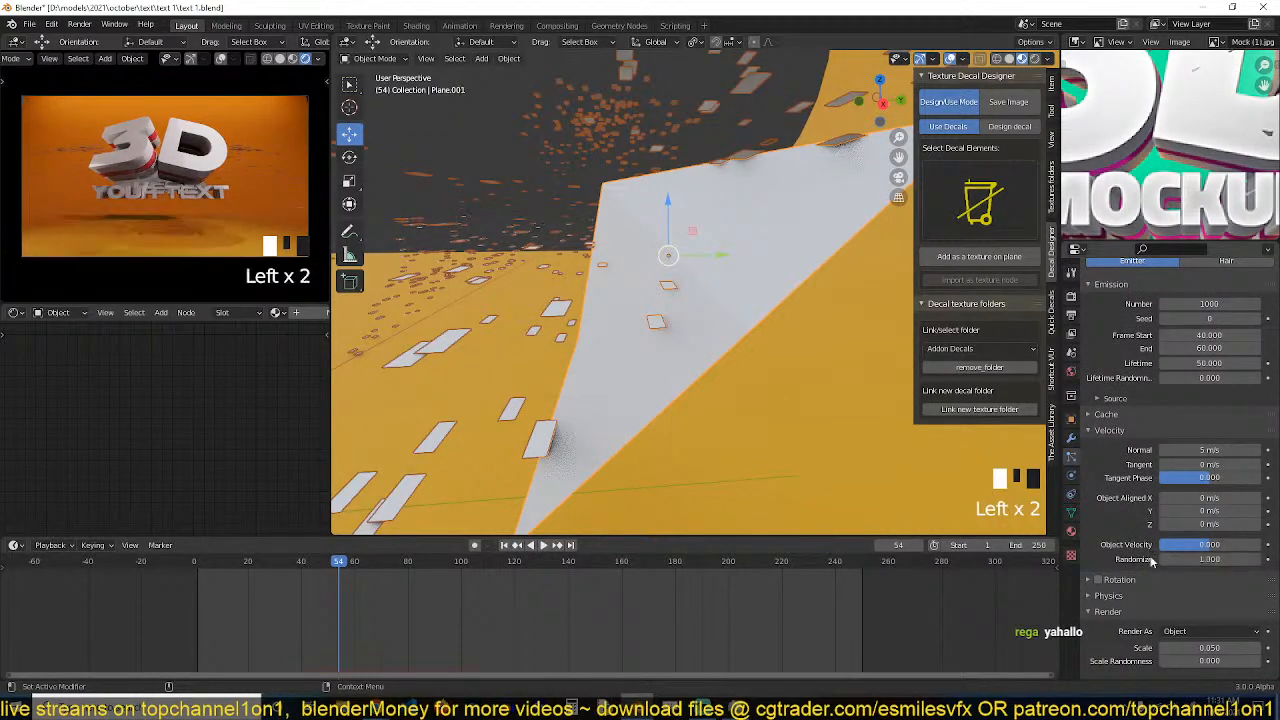
click(1099, 580)
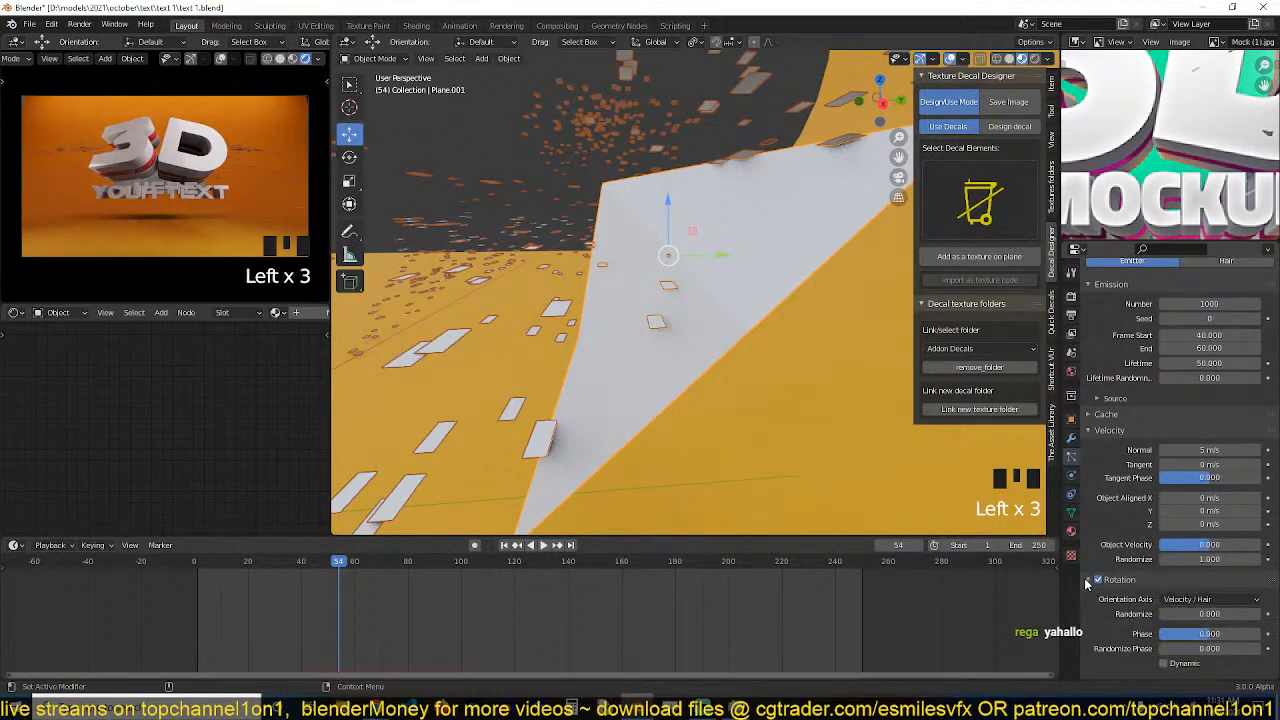
Make the particle rotation dynamic, keep the Velocity / Hair orientation axis and set the rotation's Randomize to 0.494.
scroll(1131, 572, down, 4)
click(1236, 493)
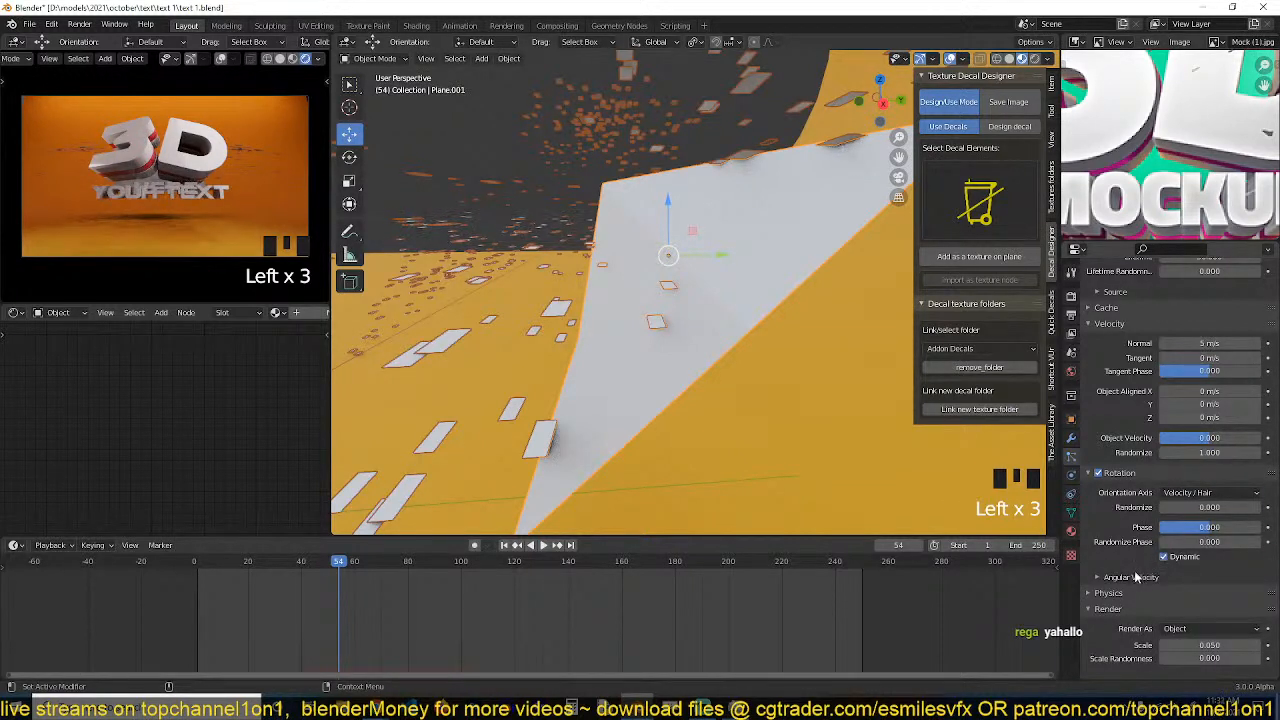
click(1163, 556)
click(1131, 577)
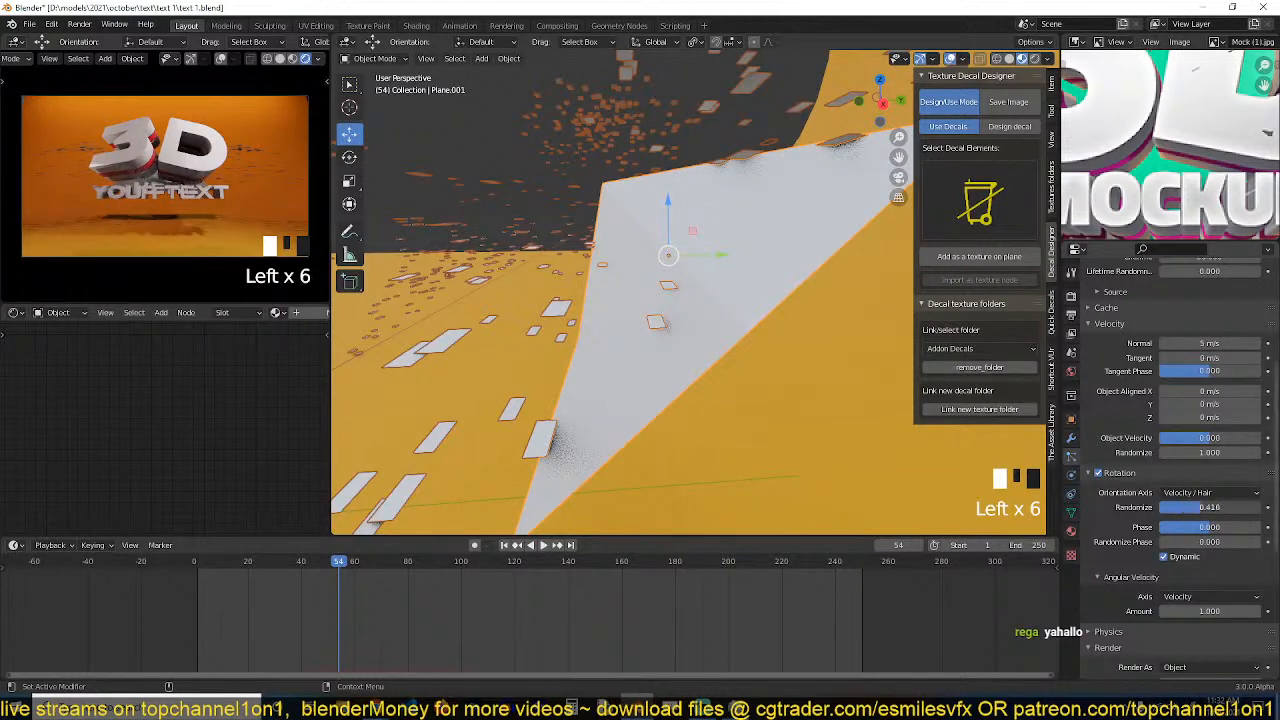
click(1210, 493)
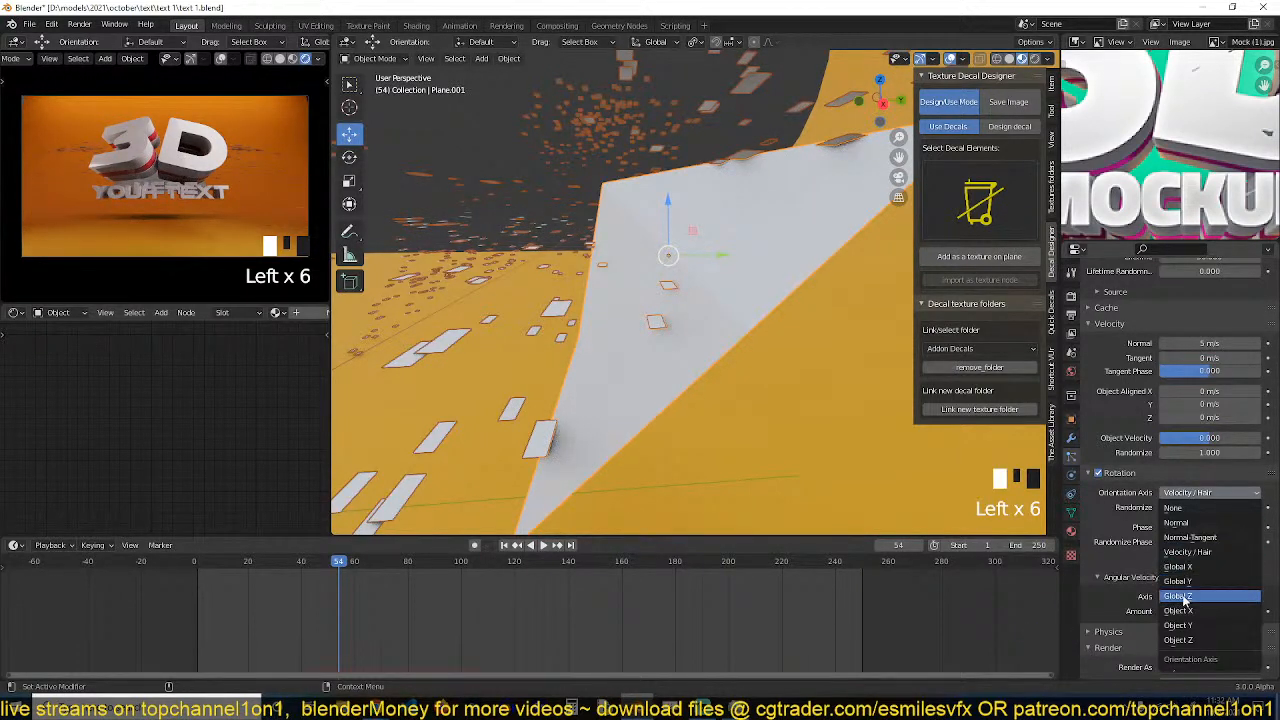
click(1206, 552)
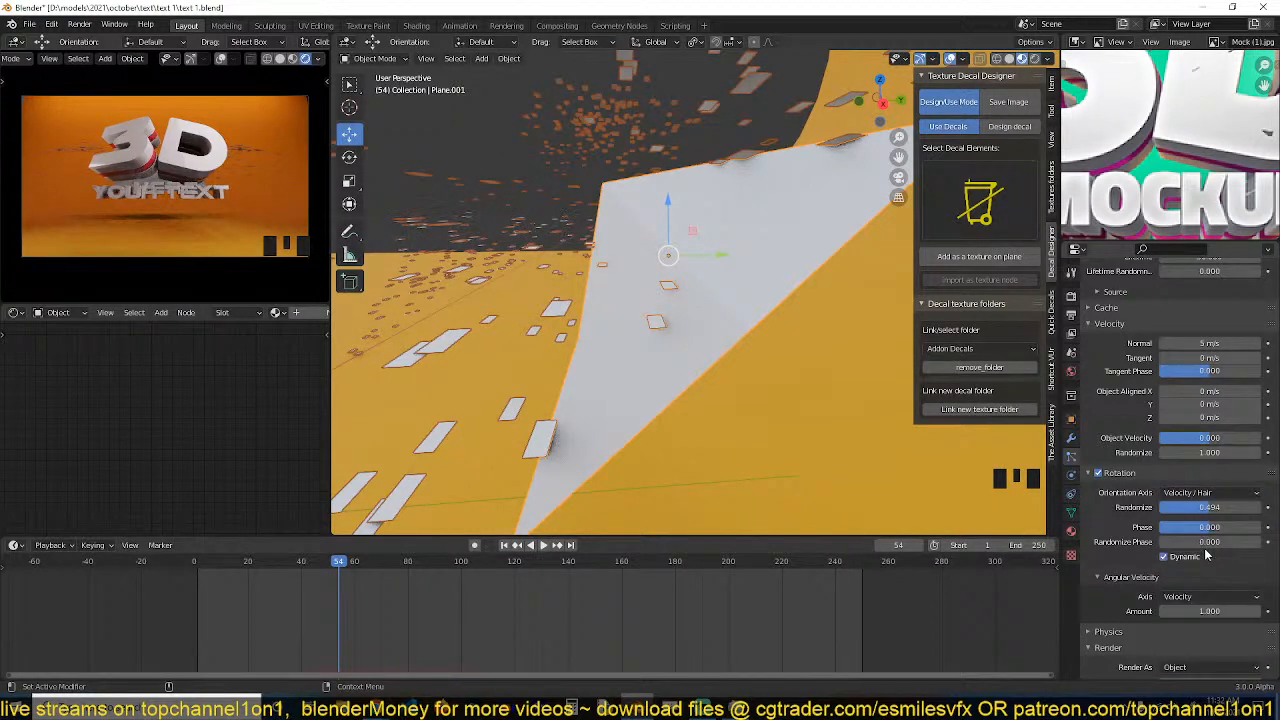
Play the animation three times from the start and move to frame 56 to check the tumbling confetti.
shift+right_click(177, 608)
scroll(530, 328, down, 4)
key(space)
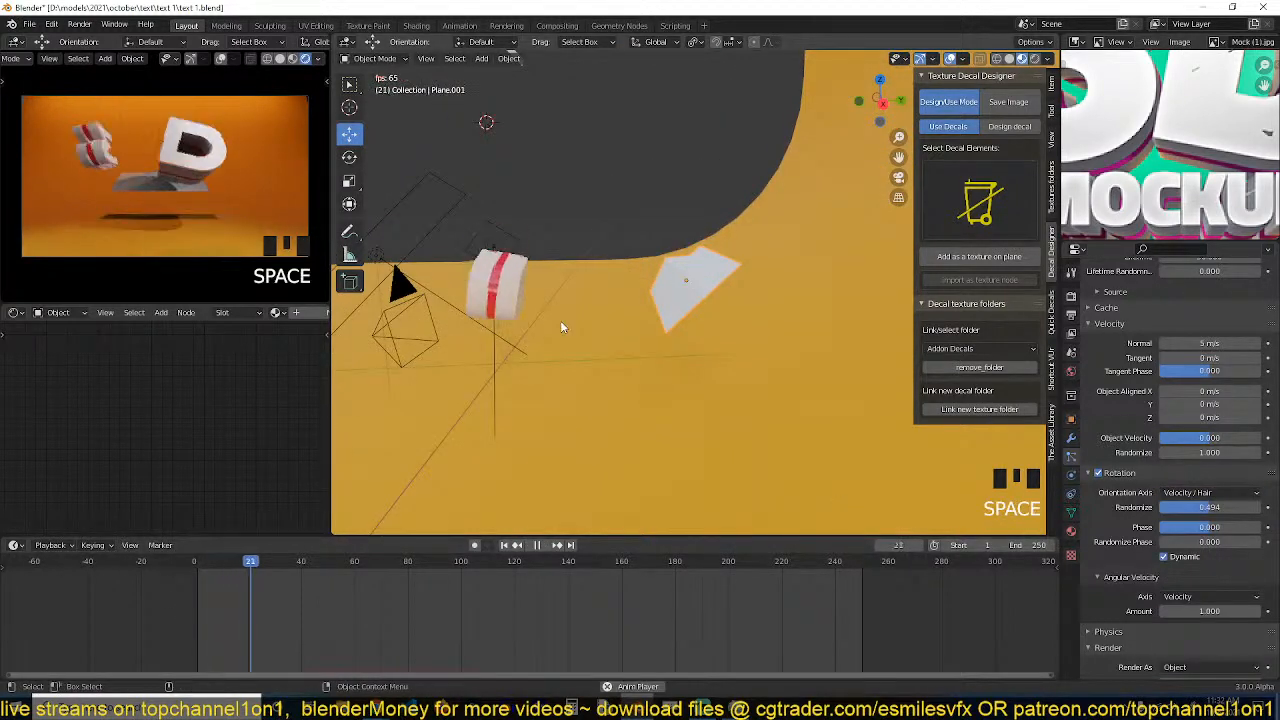
key(space)
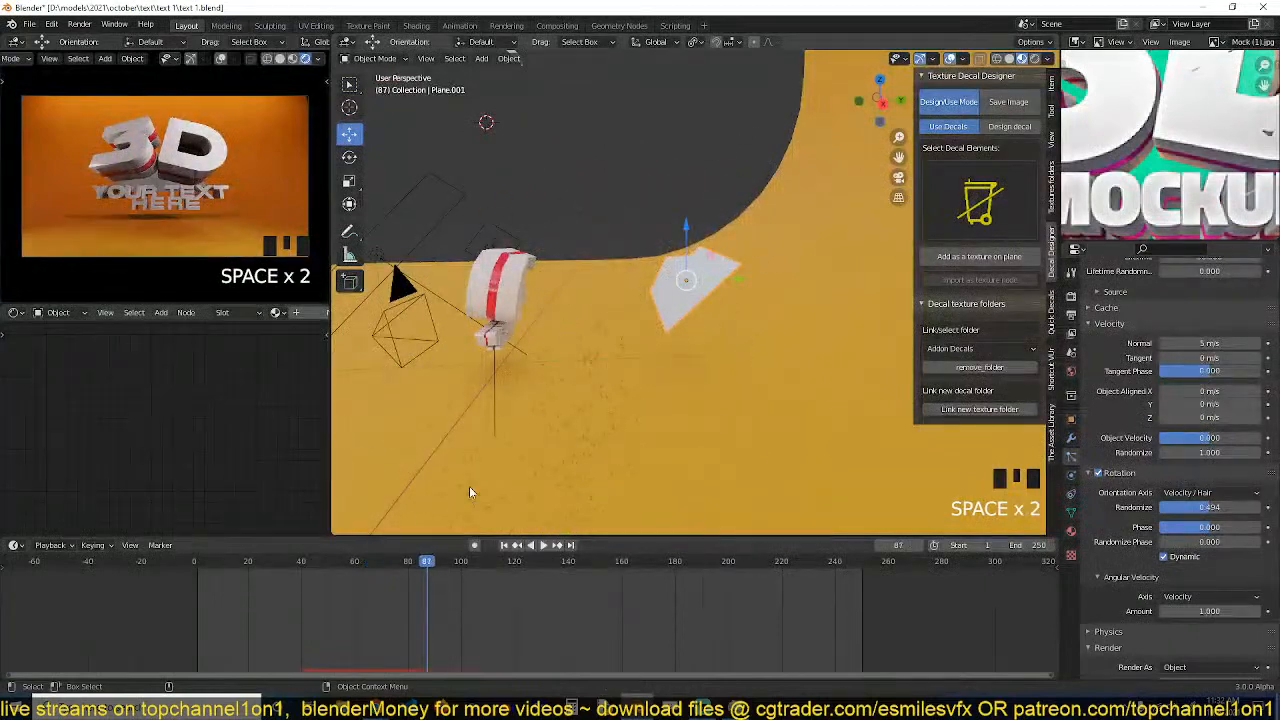
shift+right_click(142, 619)
key(space)
key(space)
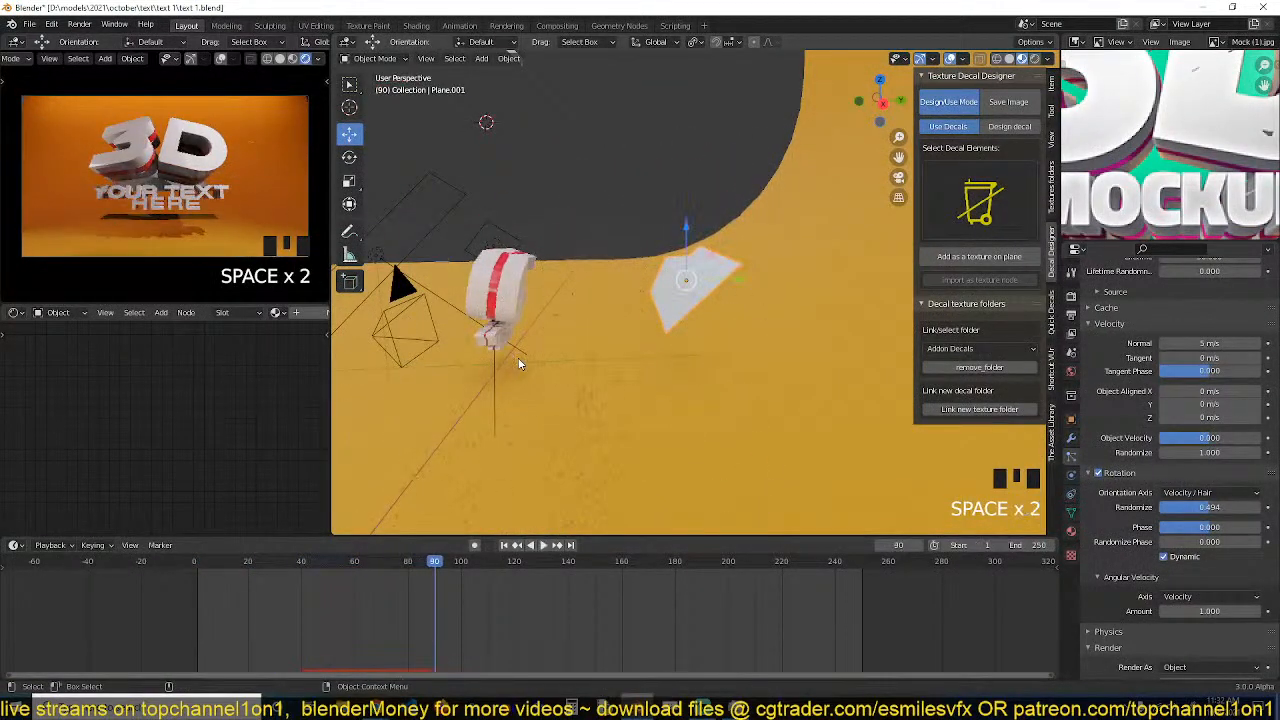
shift+right_click(200, 620)
key(space)
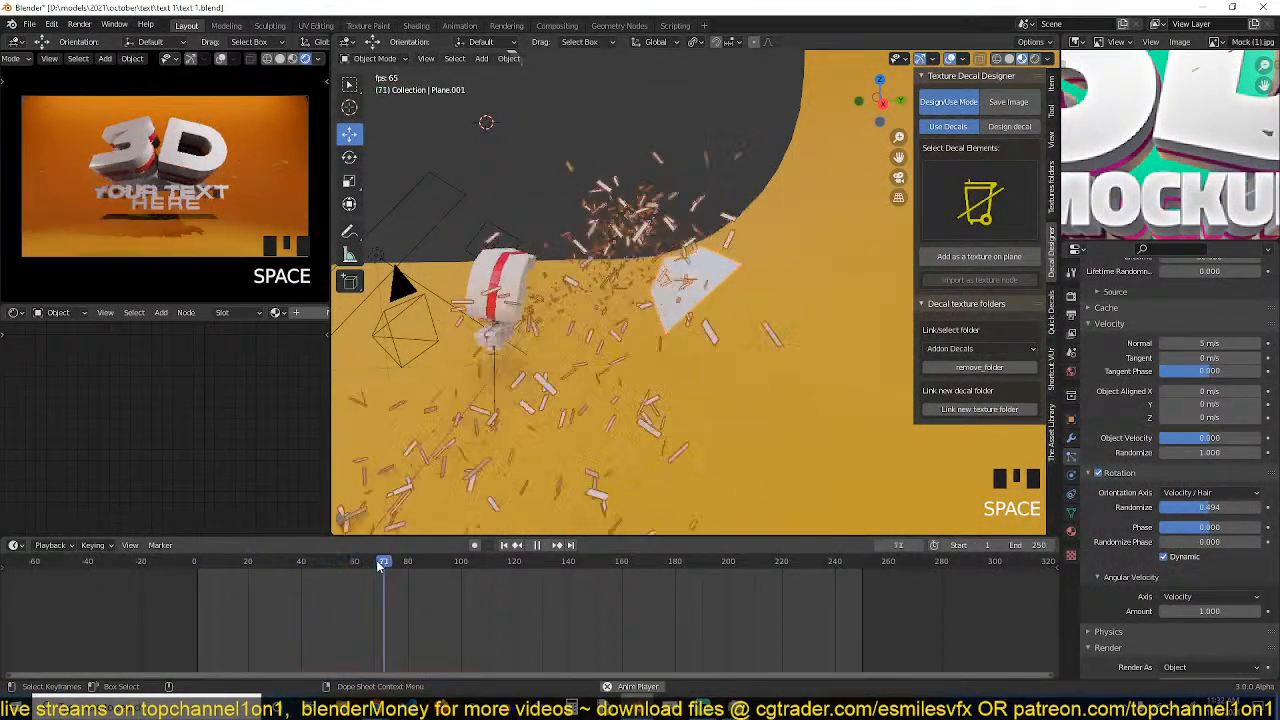
key(space)
shift+right_click(344, 630)
Set the particle emission's end frame to 41 and play the animation from the start.
scroll(1198, 400, up, 5)
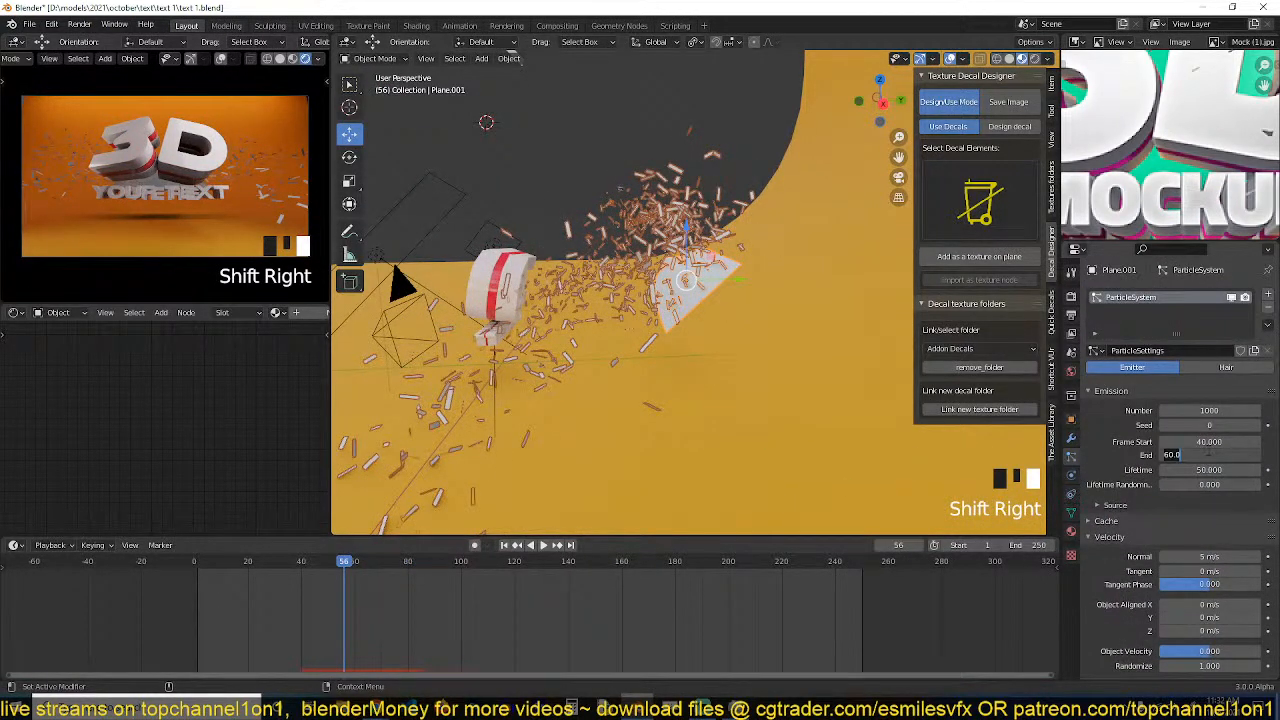
key(Return)
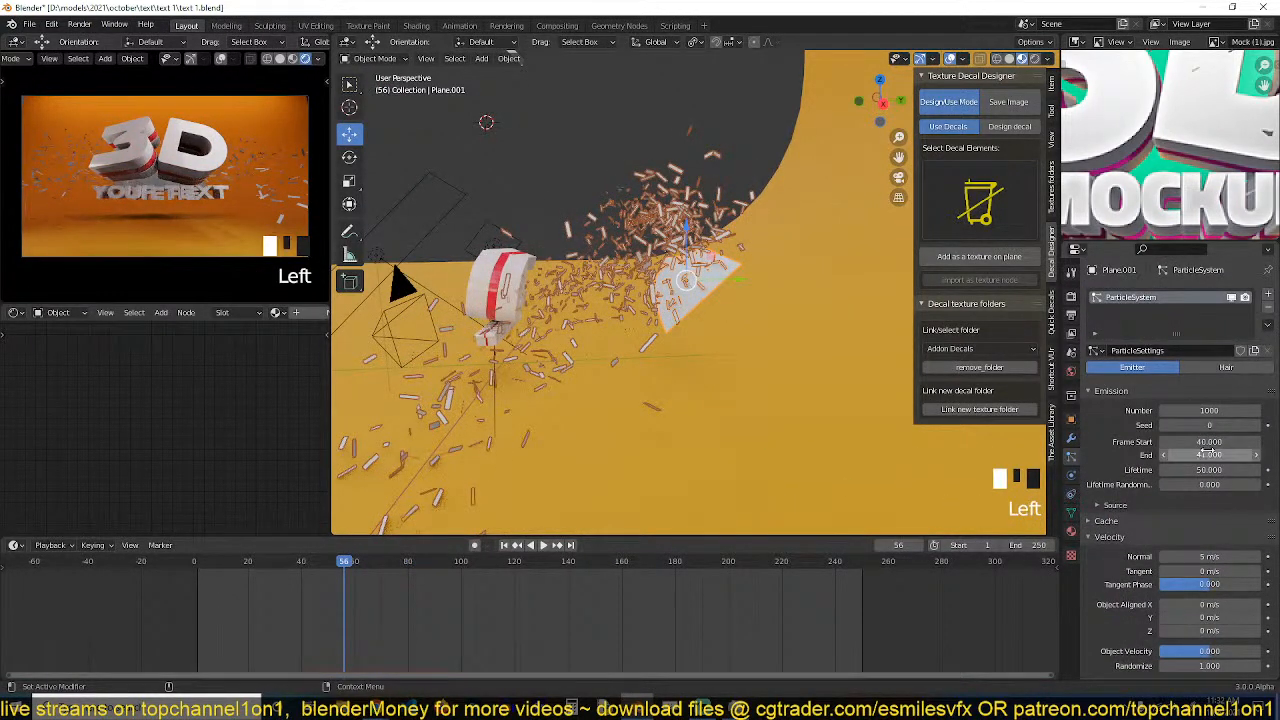
shift+right_click(166, 605)
key(space)
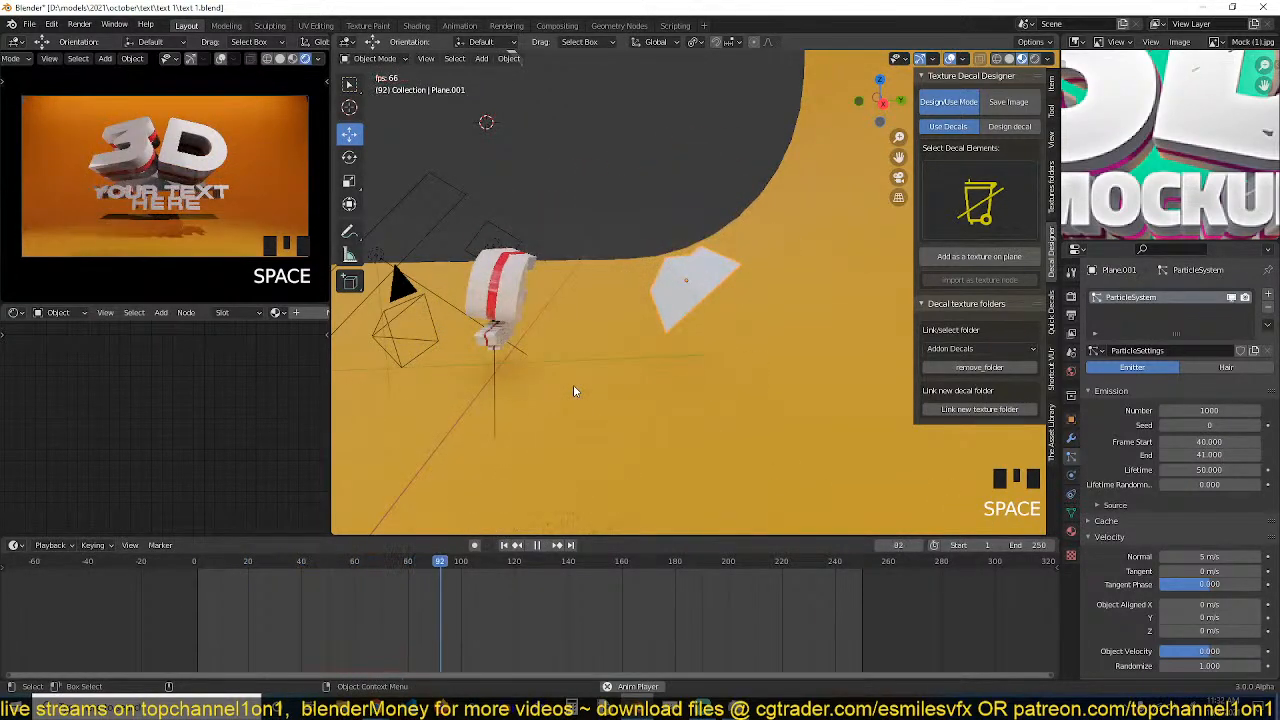
key(Escape)
Play the animation repeatedly from the start and stop at frame 54 to check the confetti burst from another angle.
key(space)
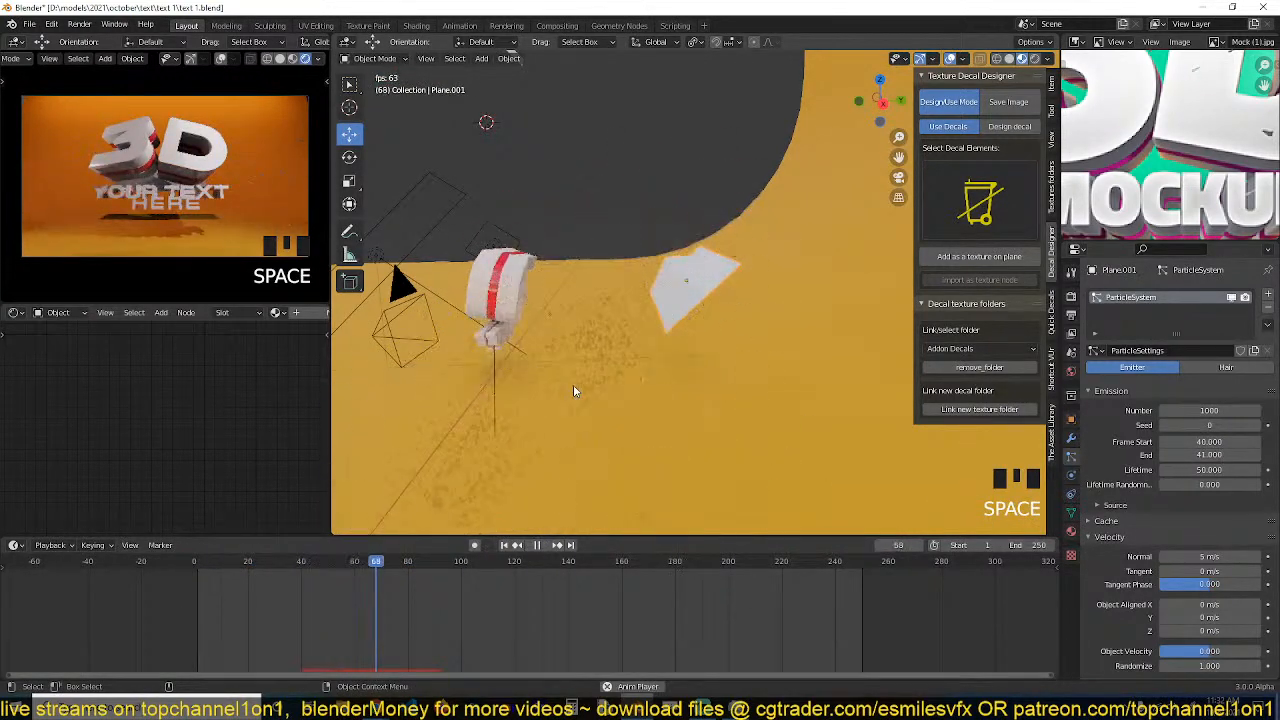
key(Escape)
key(space)
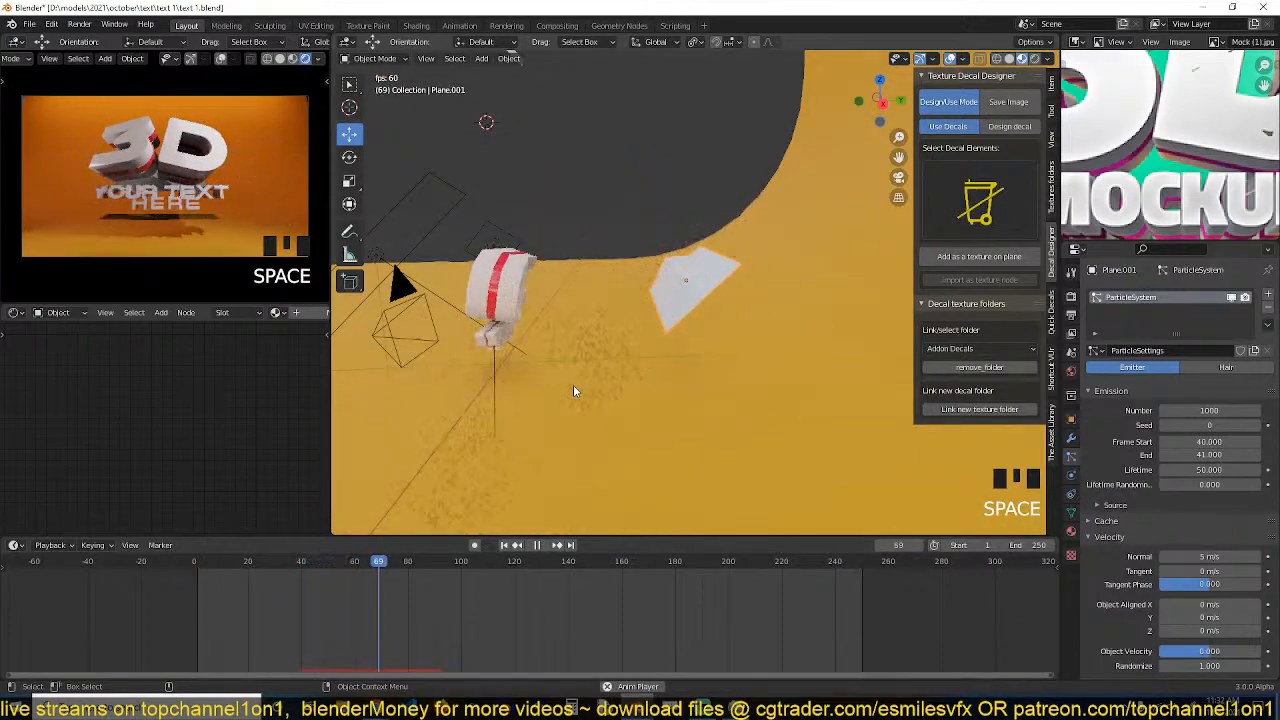
key(Escape)
key(grave)
key(grave)
key(space)
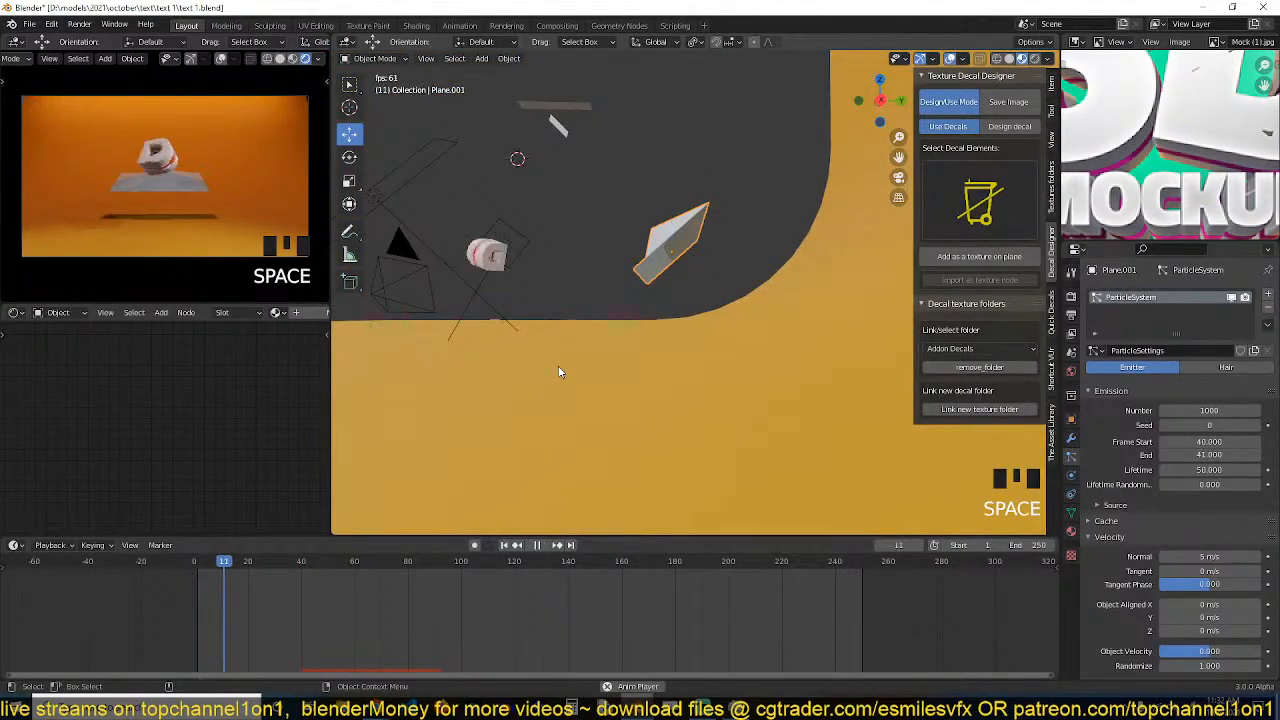
key(space)
key(grave)
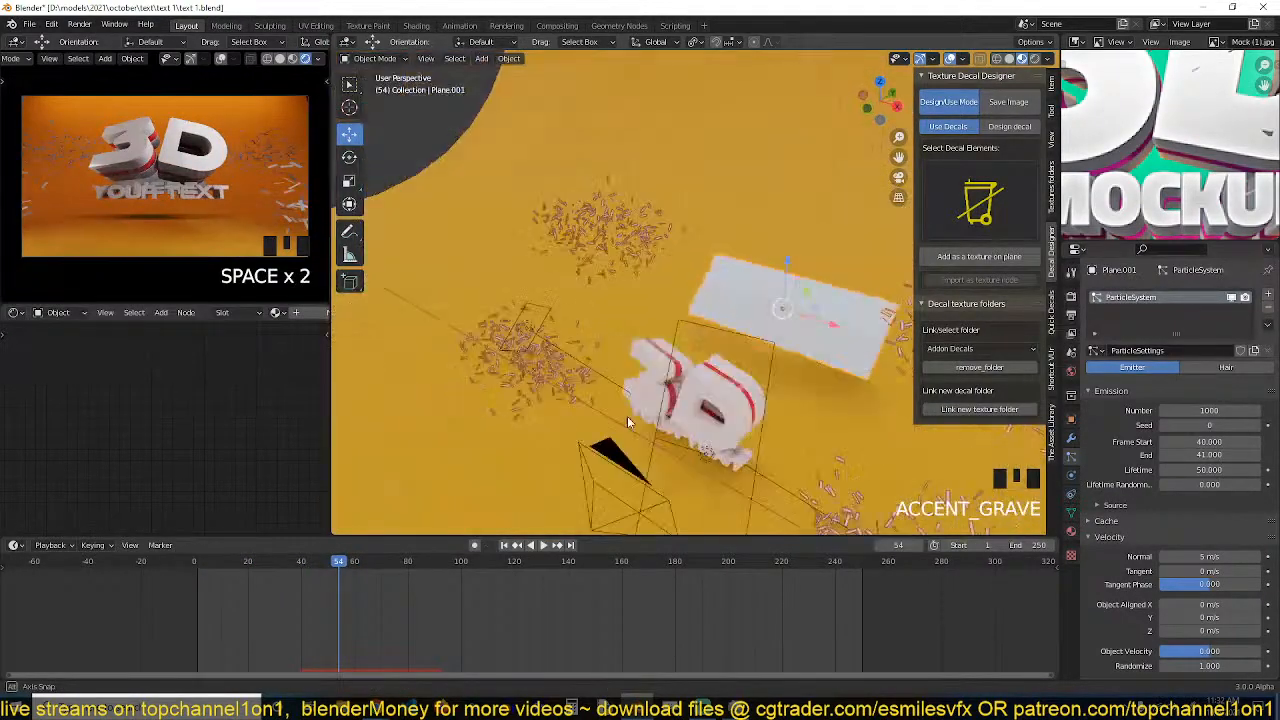
key(Tab)
right_click(765, 314)
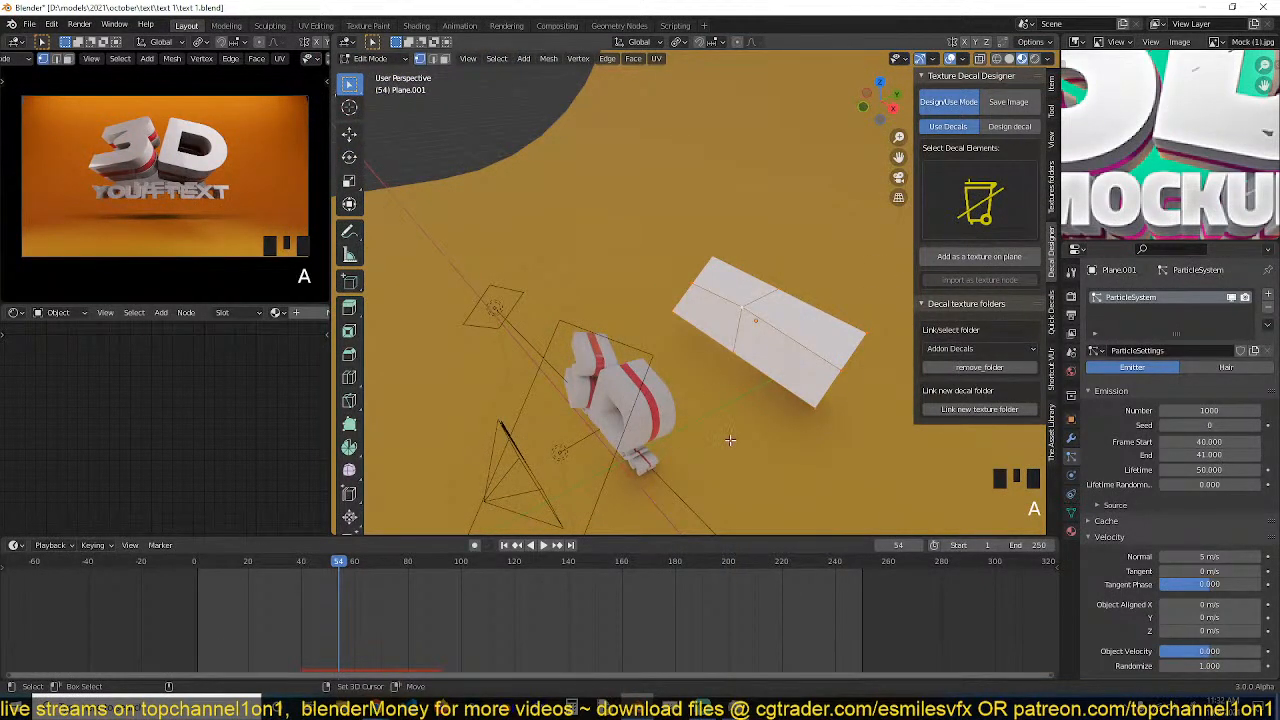
key(shift+a)
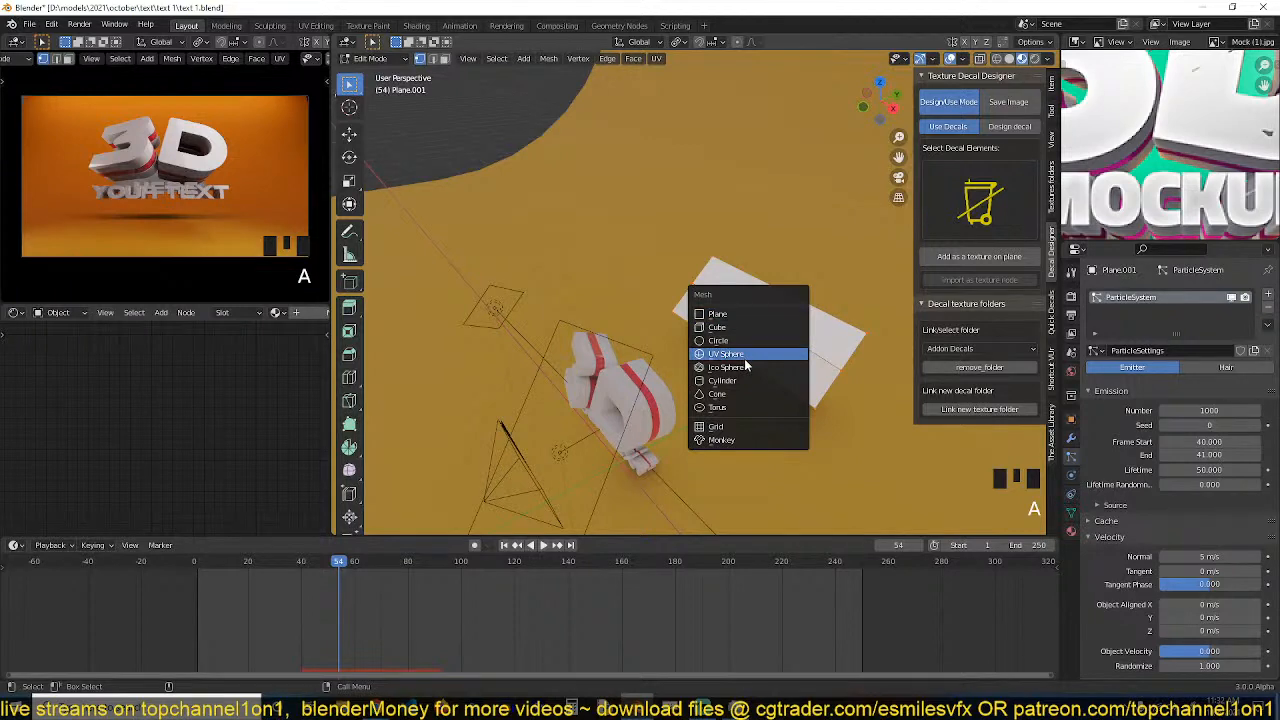
click(763, 327)
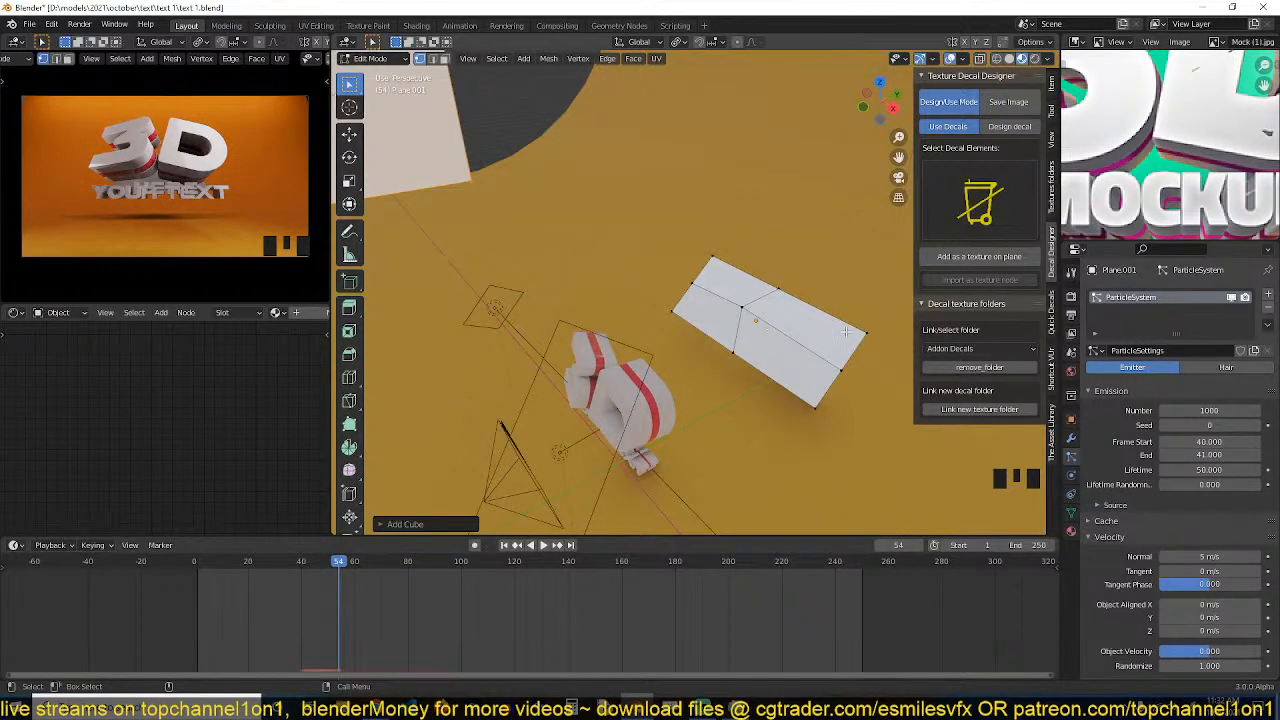
Add a cube at the emitter's origin within the emitter mesh and scale it down to roughly the plane's width.
key(Tab)
key(Tab)
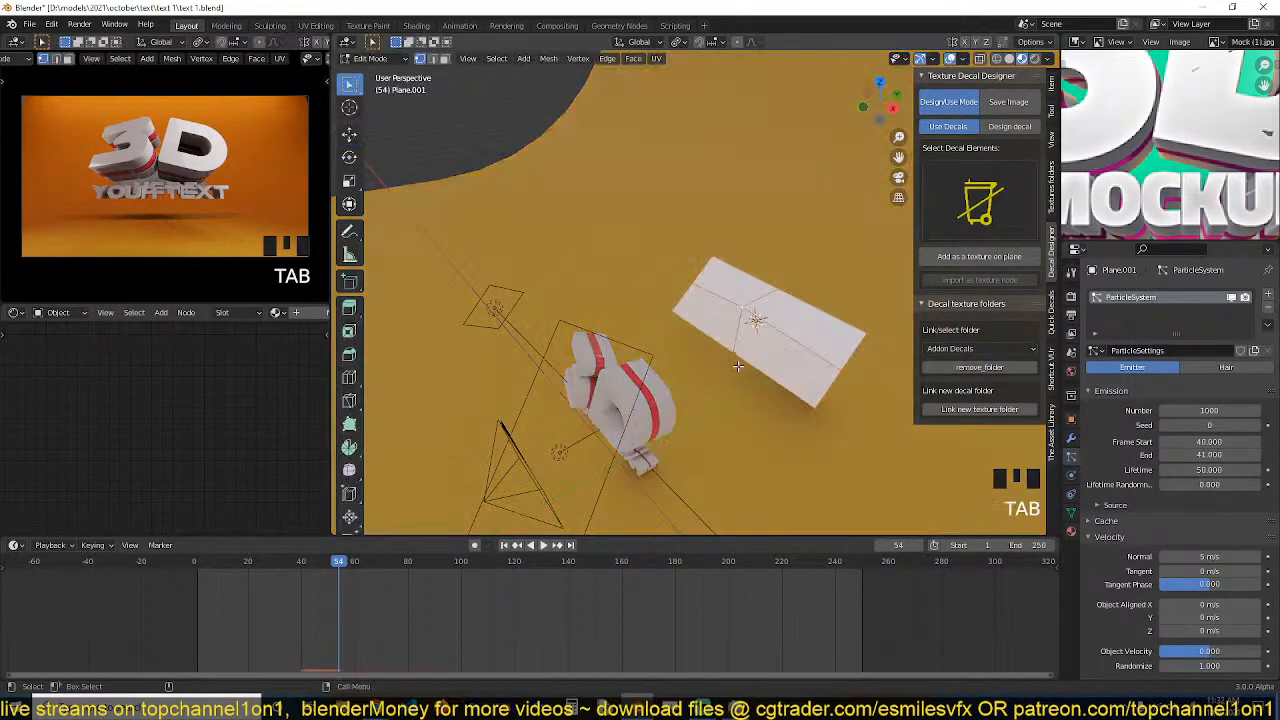
key(shift+a)
click(740, 372)
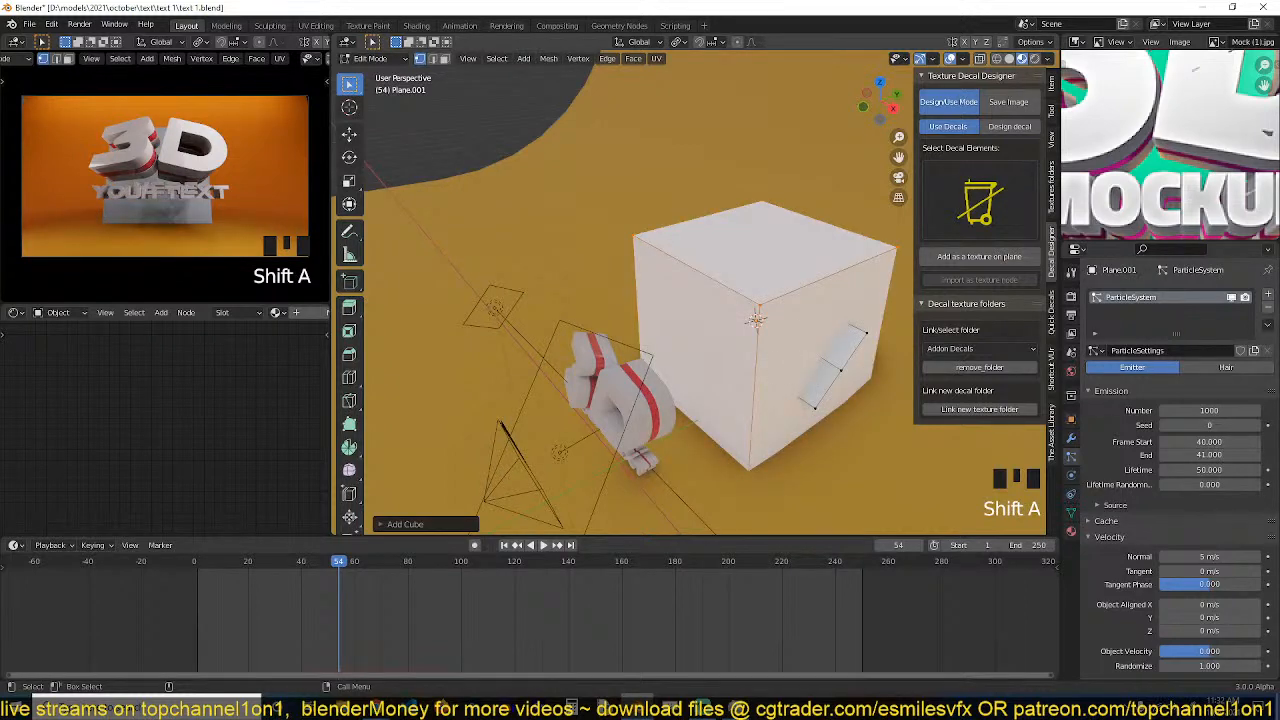
key(s)
click(856, 337)
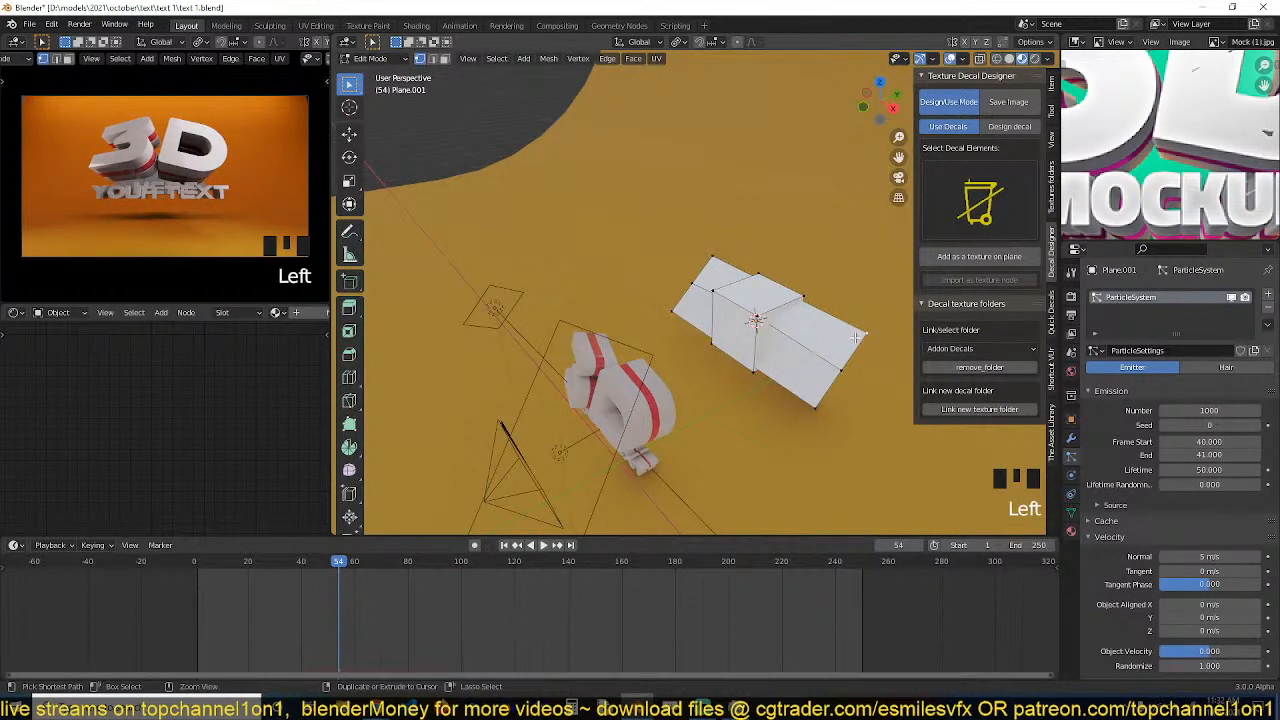
Delete the original bent plane's geometry from the emitter mesh, keeping only the small cube.
key(ctrl+l)
right_click(775, 330)
key(Tab)
Add a level 2 Subdivision modifier to the cube emitter and move it above the particle system in the stack.
key(ctrl+2)
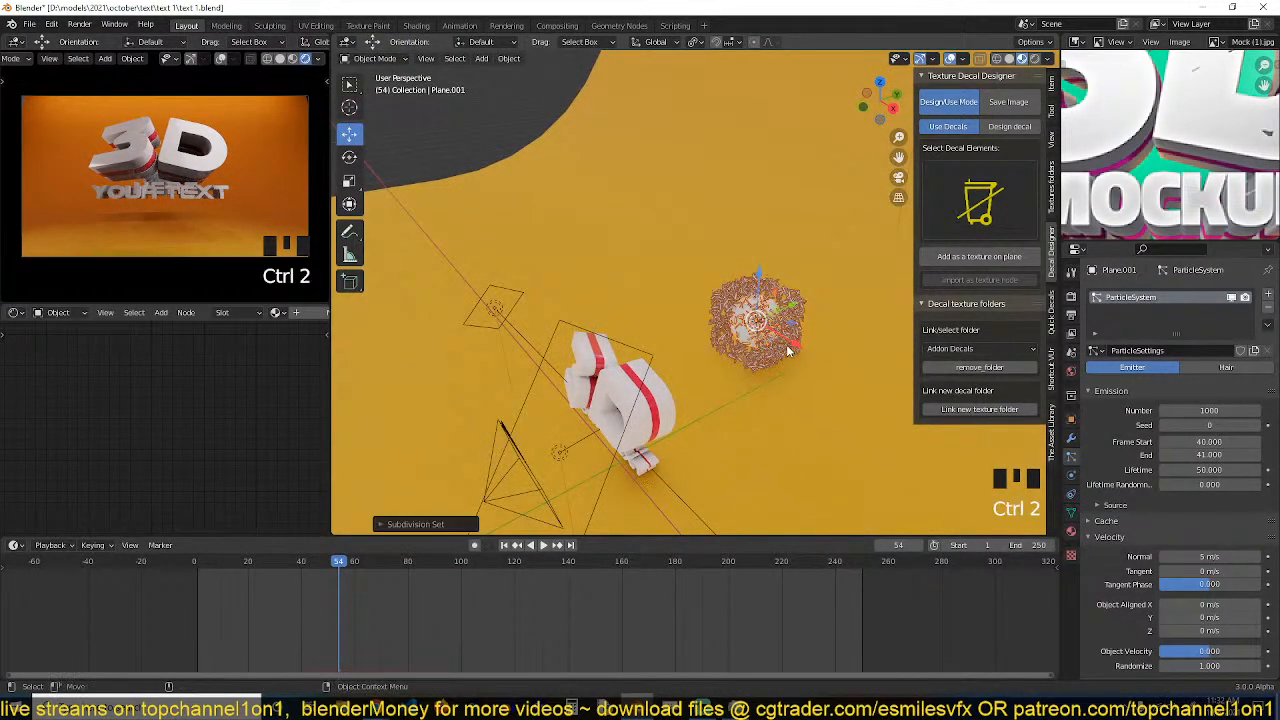
click(1070, 439)
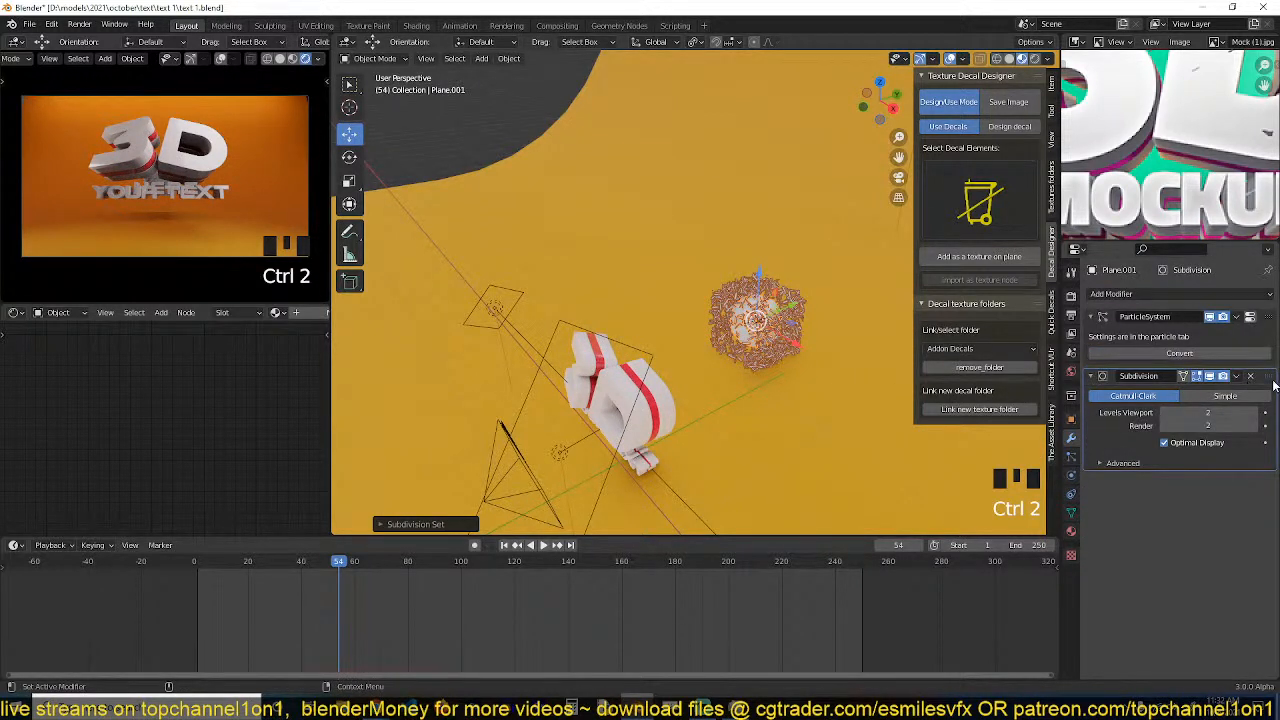
drag(1270, 376, 1226, 300)
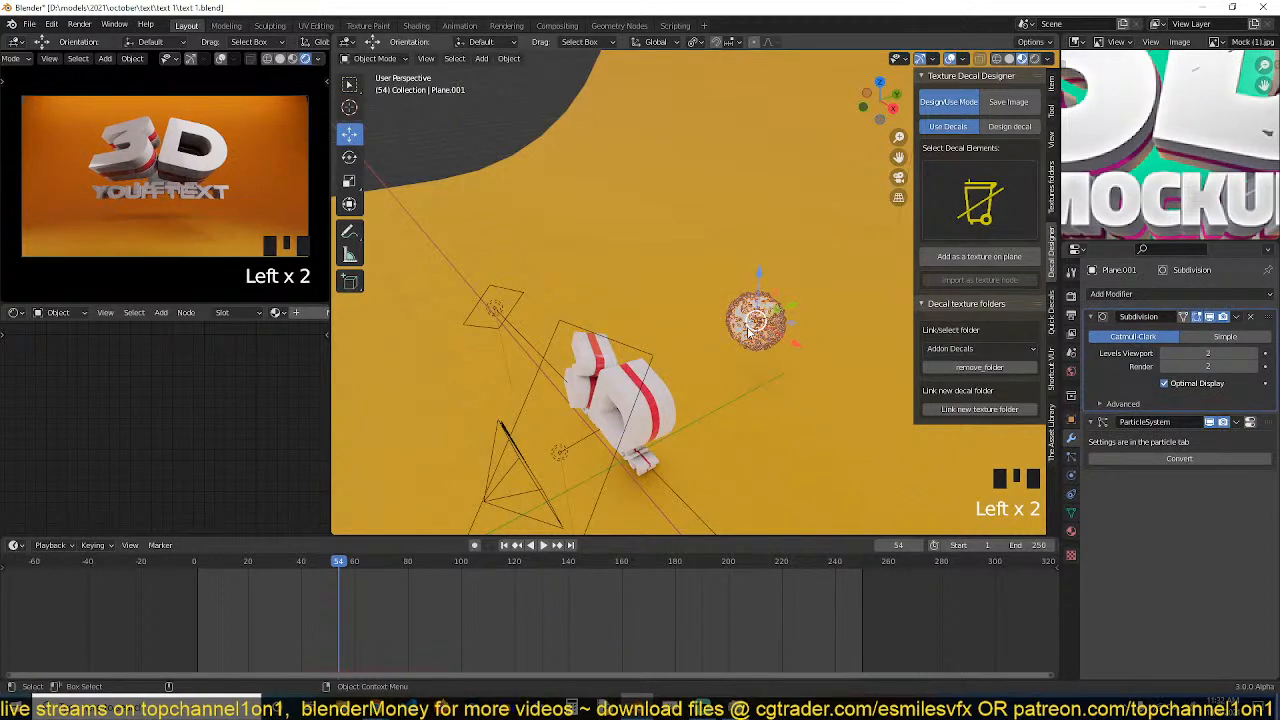
Apply the Subdivision modifier to the emitter and open the resulting sphere mesh for editing.
middle_drag(762, 331, 687, 311)
scroll(687, 311, up, 1)
key(KP_1)
key(Tab)
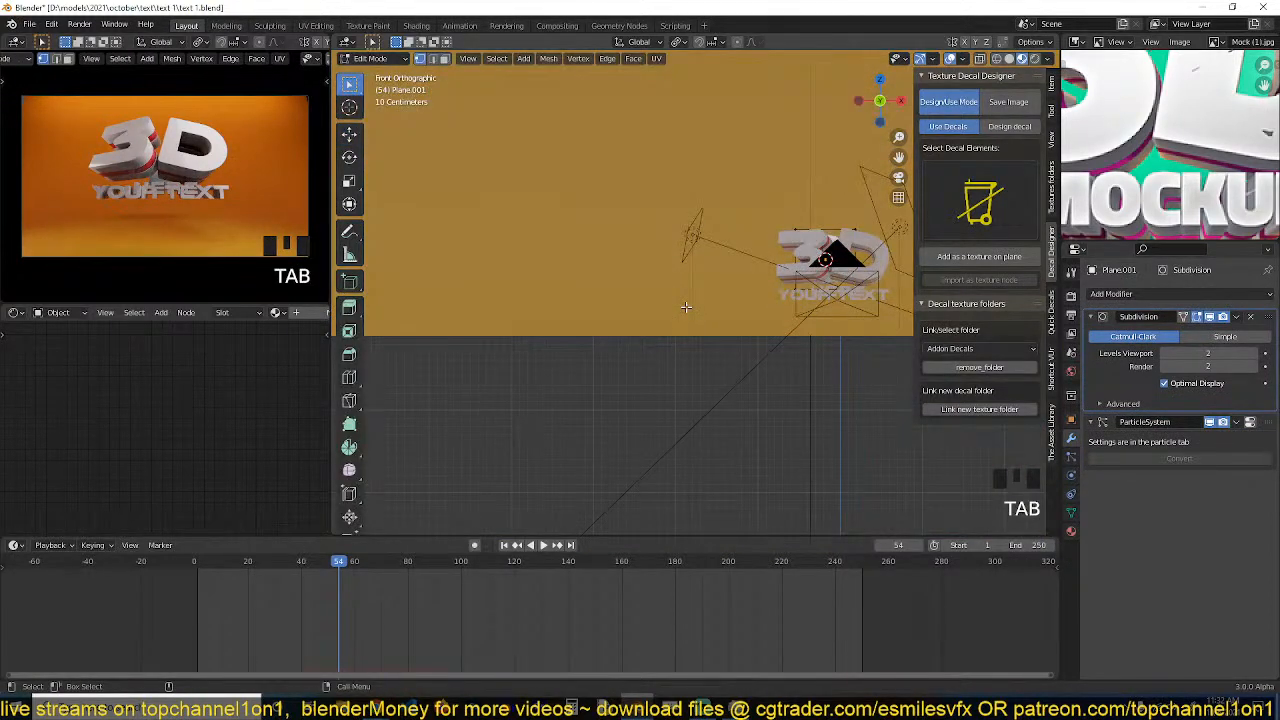
key(grave)
key(Tab)
key(ctrl+a)
key(Tab)
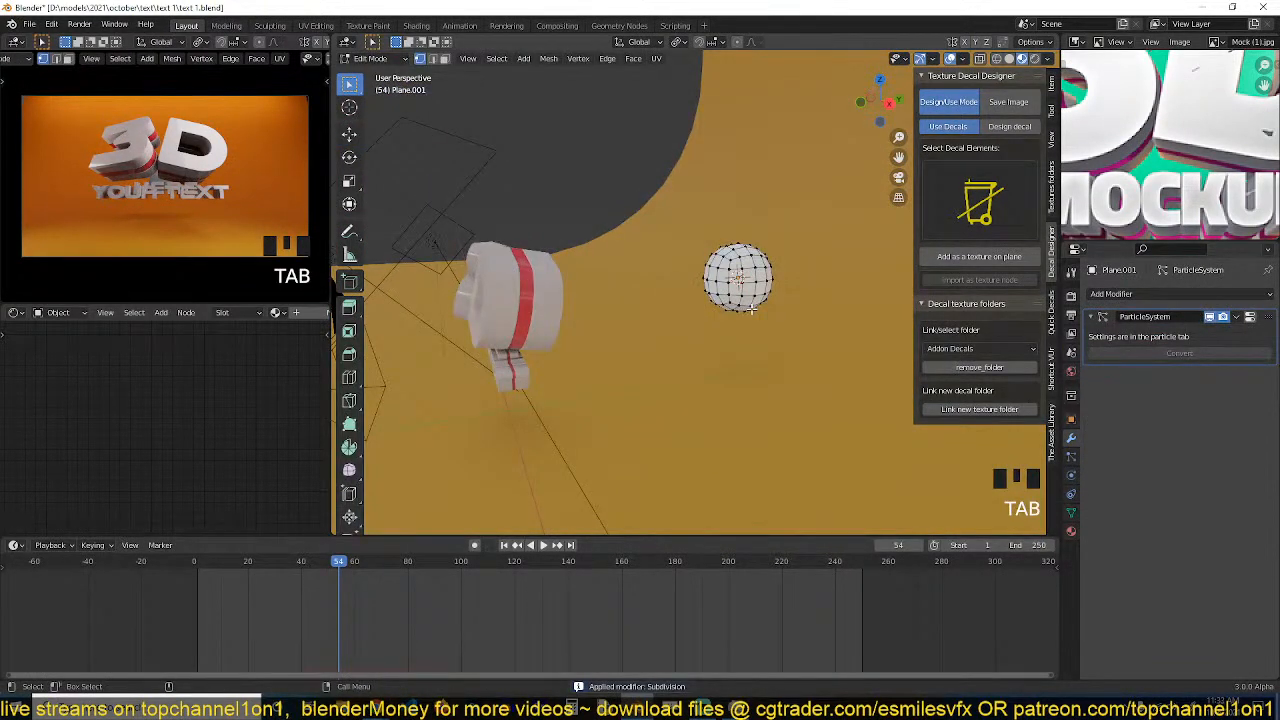
Rotate the whole sphere mesh to a tilt in the right orthographic wireframe view and deselect everything.
key(KP_3)
scroll(751, 309, up, 5)
key(z)
click(646, 309)
key(c)
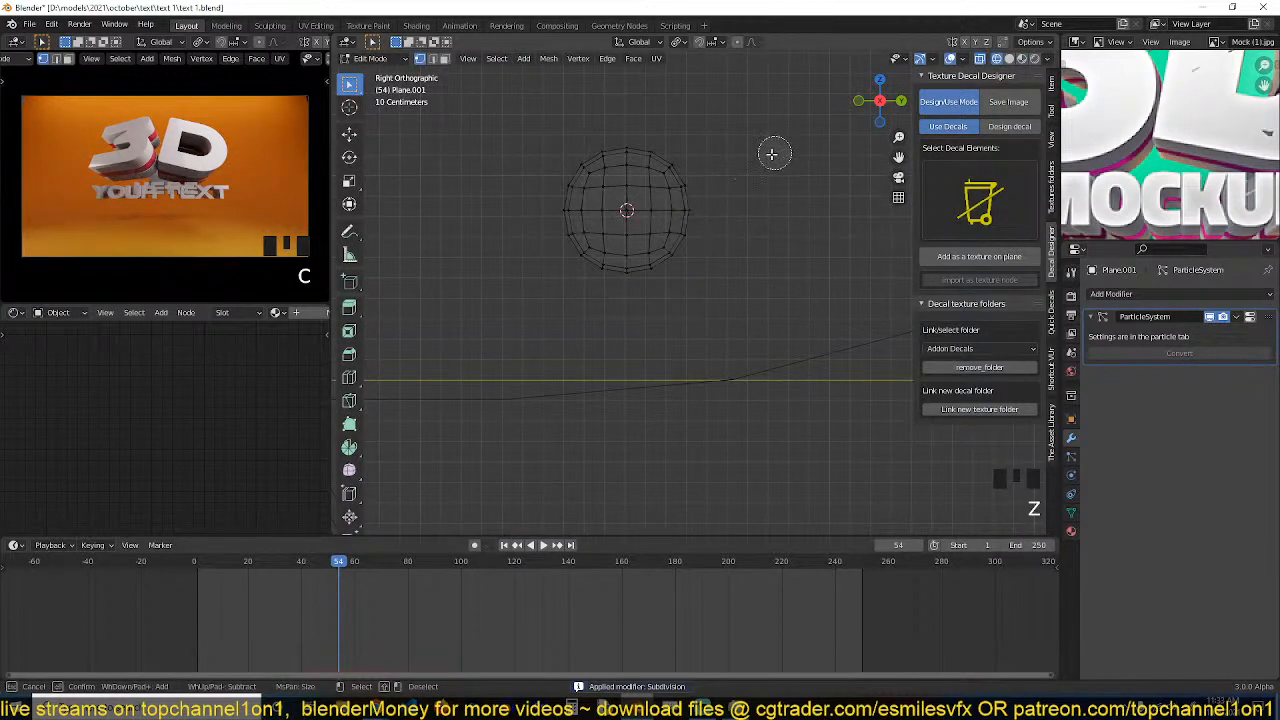
right_click(731, 203)
key(a)
key(r)
right_click(786, 180)
key(alt+a)
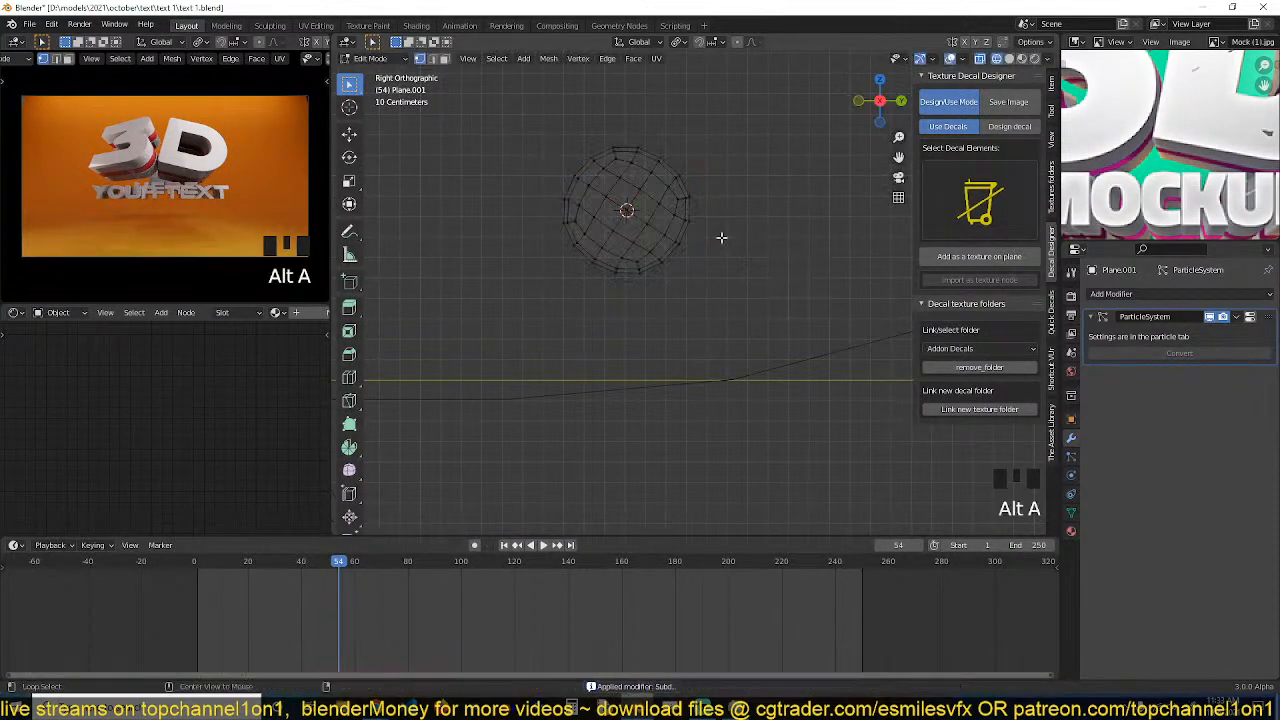
Delete the vertices on the sphere's lower rear side, facing away from the letters, and return to Object Mode.
key(c)
drag(719, 194, 651, 291)
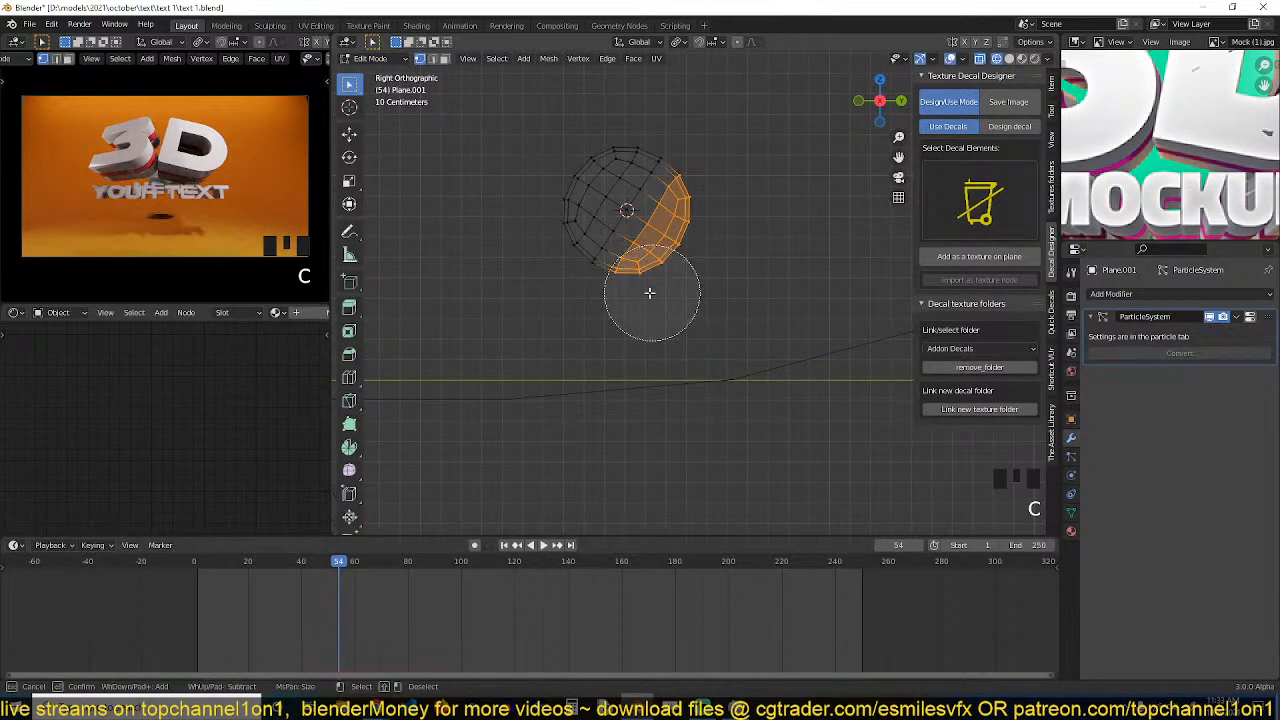
right_click(651, 291)
key(x)
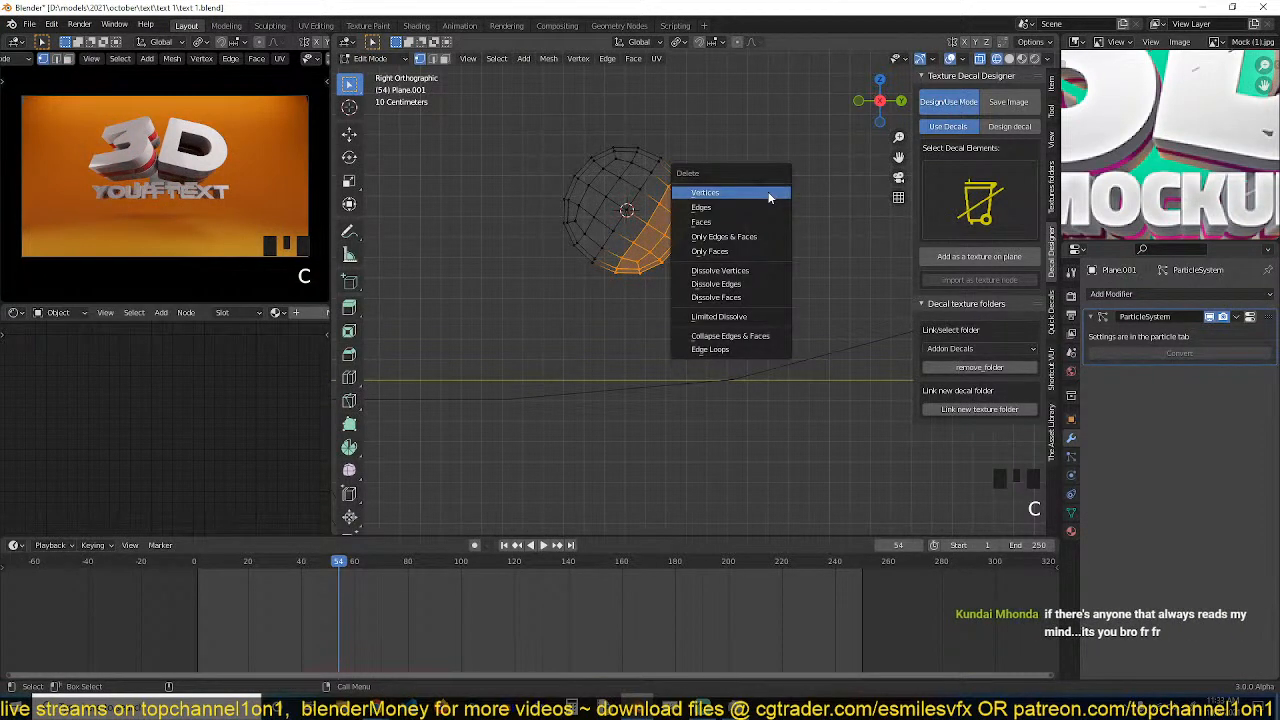
click(768, 194)
key(Tab)
Play the animation twice from the start in solid shading to check the burst from the cut sphere emitter.
scroll(418, 220, down, 5)
key(z)
key(grave)
middle_drag(774, 305, 792, 335)
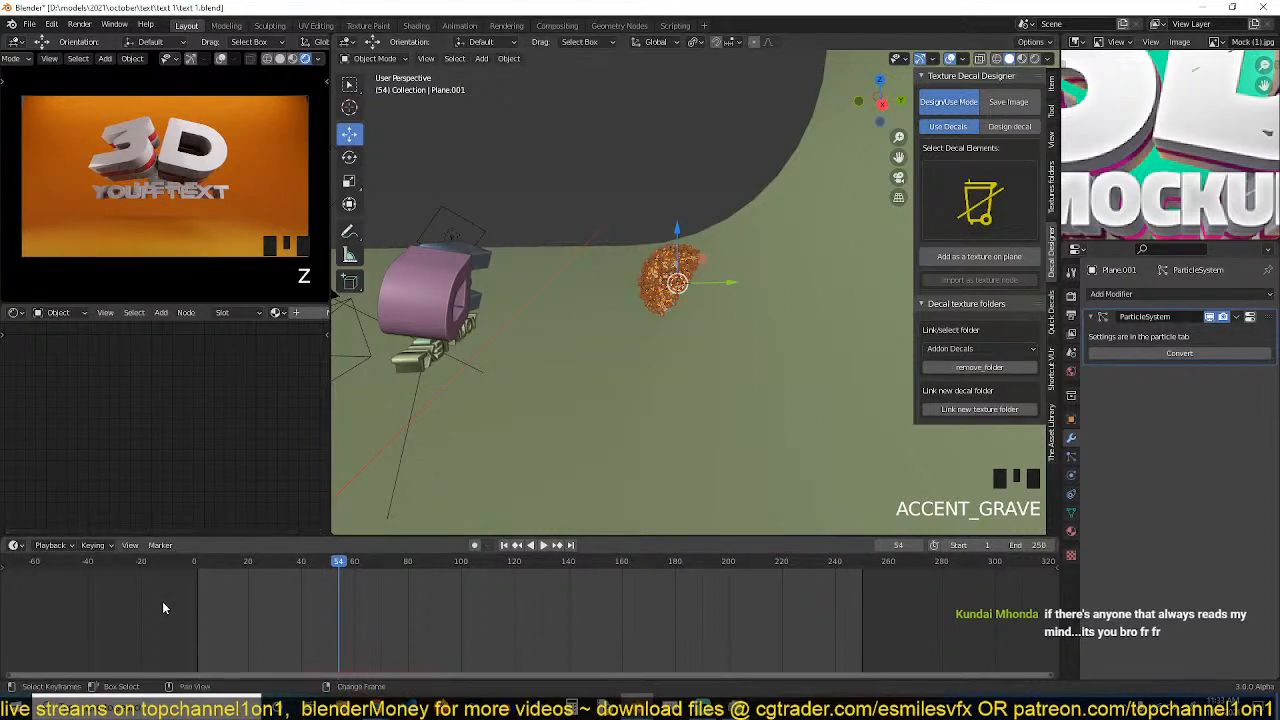
key(shift+Left)
key(space)
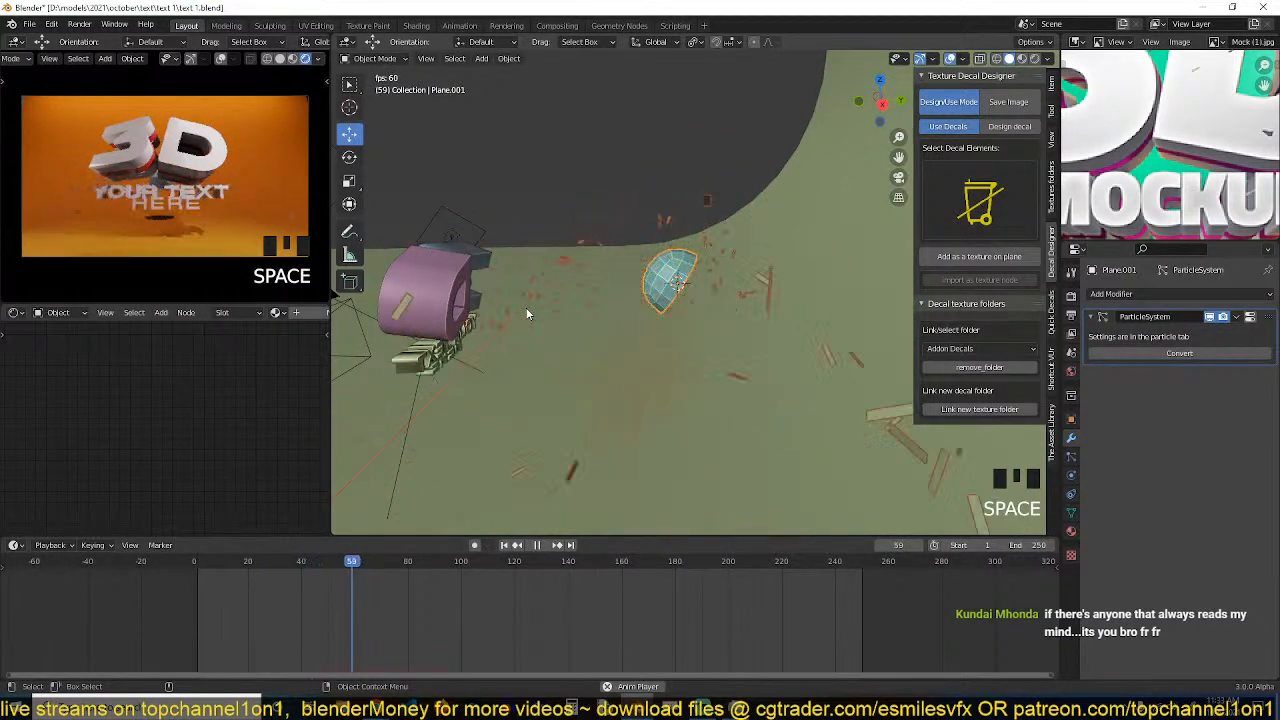
key(space)
key(shift+Left)
key(space)
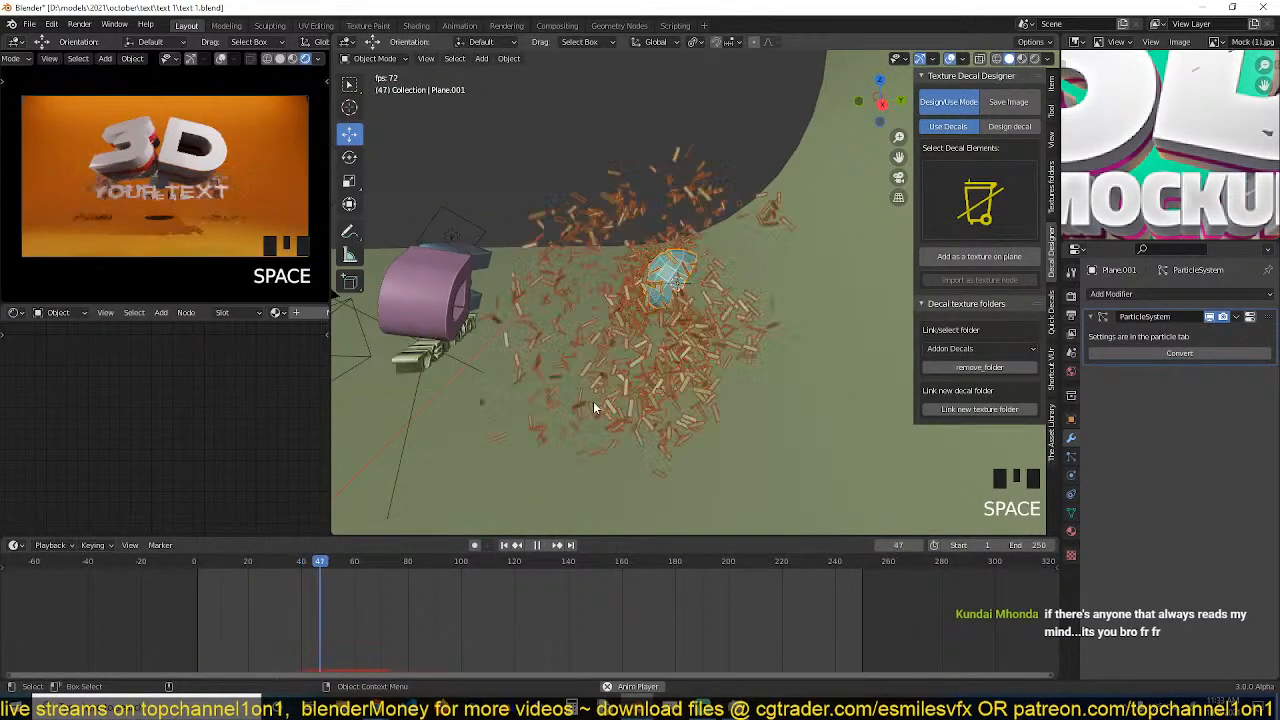
key(space)
Lower the Gravity field weight of the emitter's particle system to 0.331.
key(grave)
middle_drag(711, 328, 746, 313)
click(1071, 476)
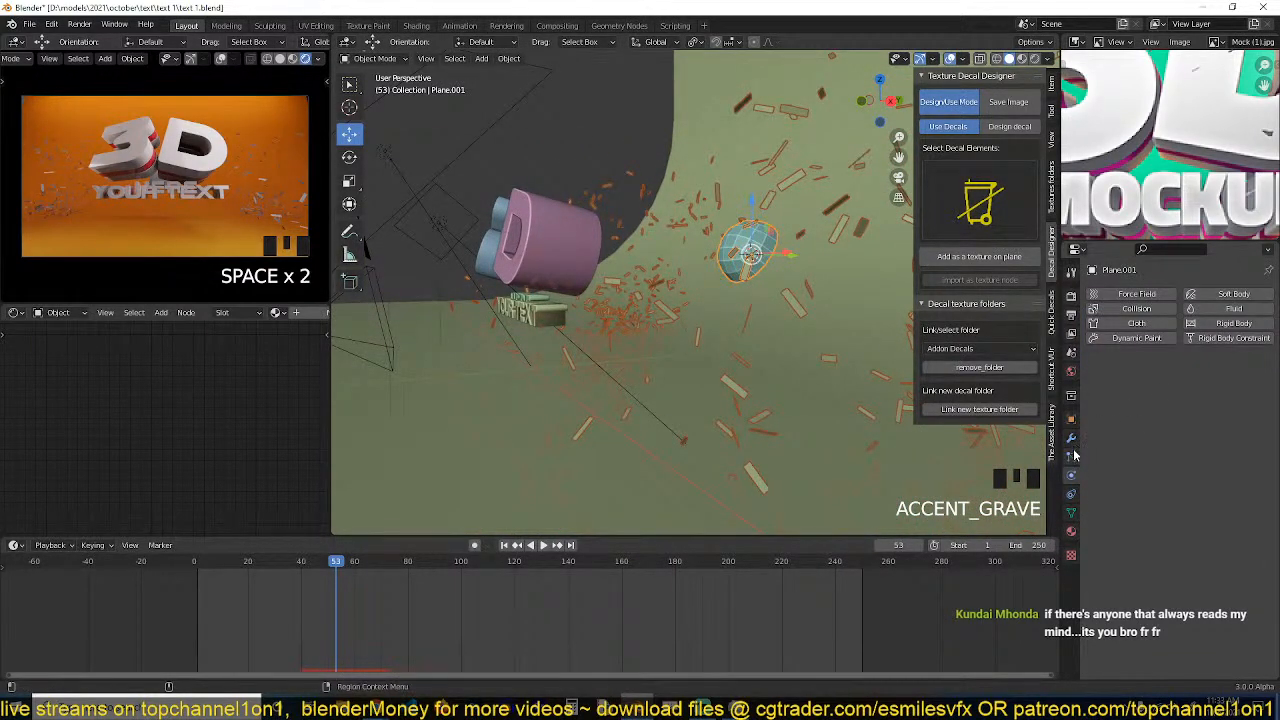
scroll(1165, 145, down, 7)
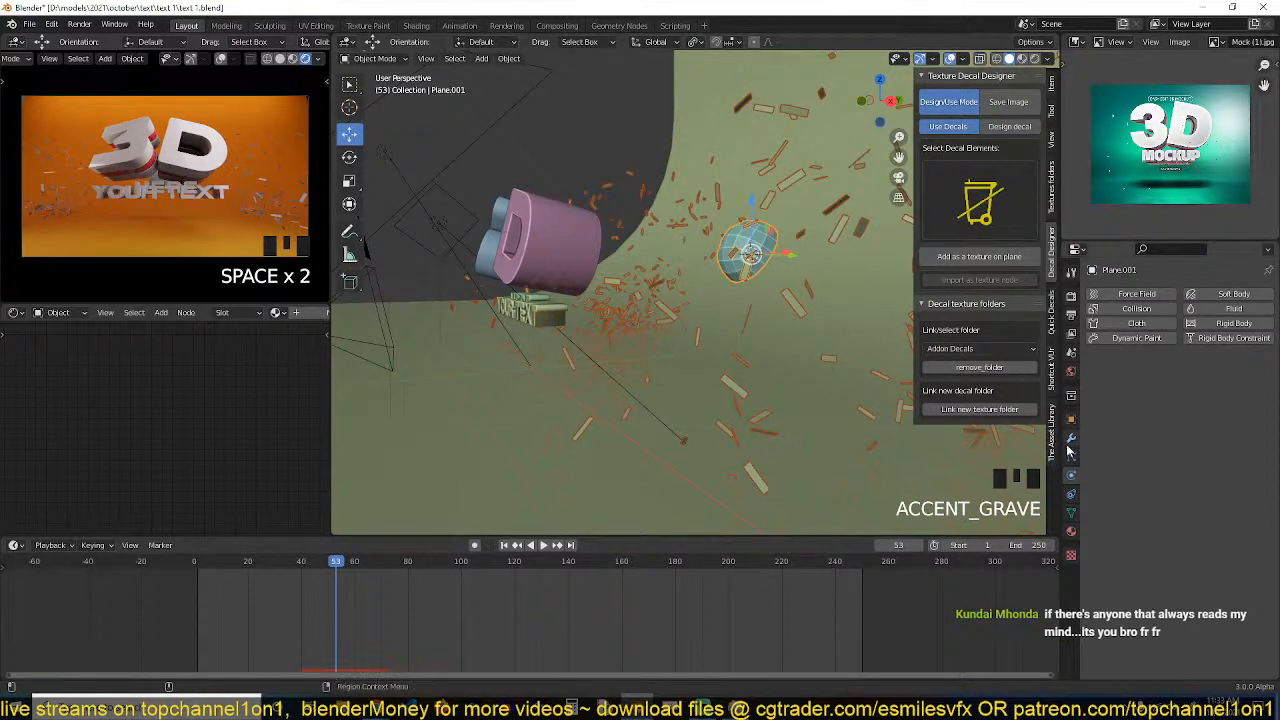
click(1071, 456)
scroll(1136, 596, down, 10)
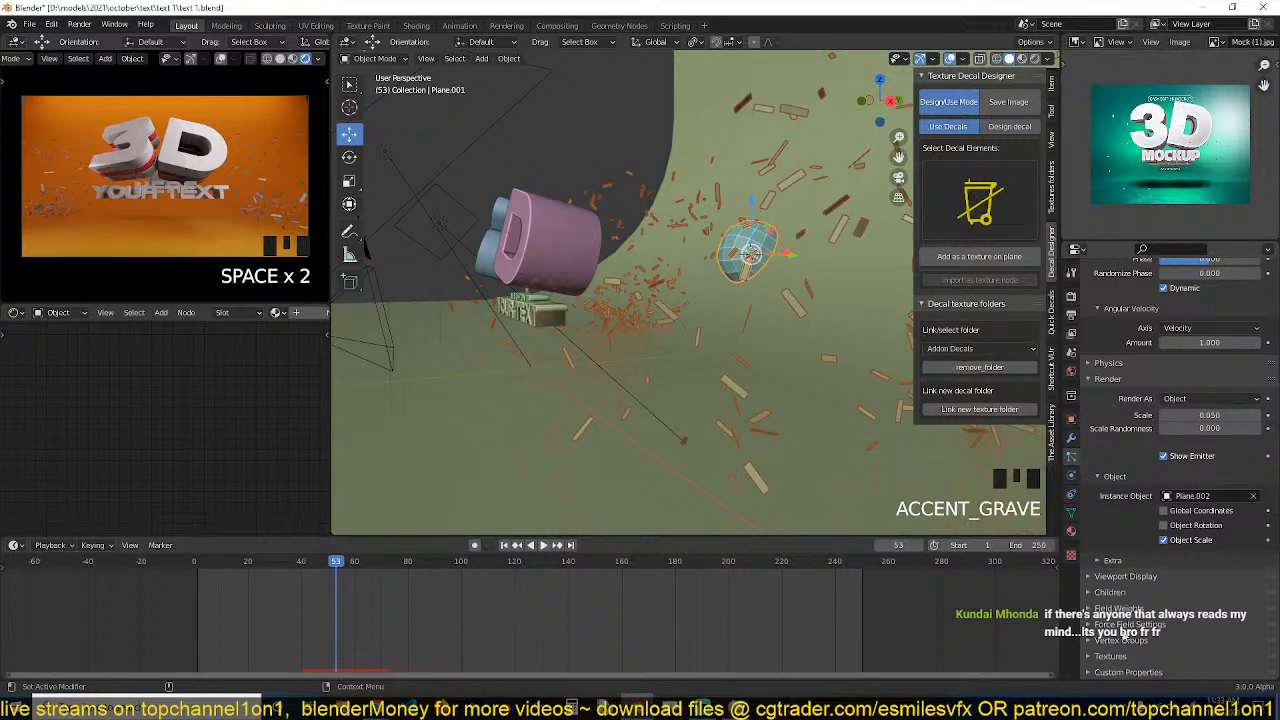
click(1126, 628)
click(1137, 610)
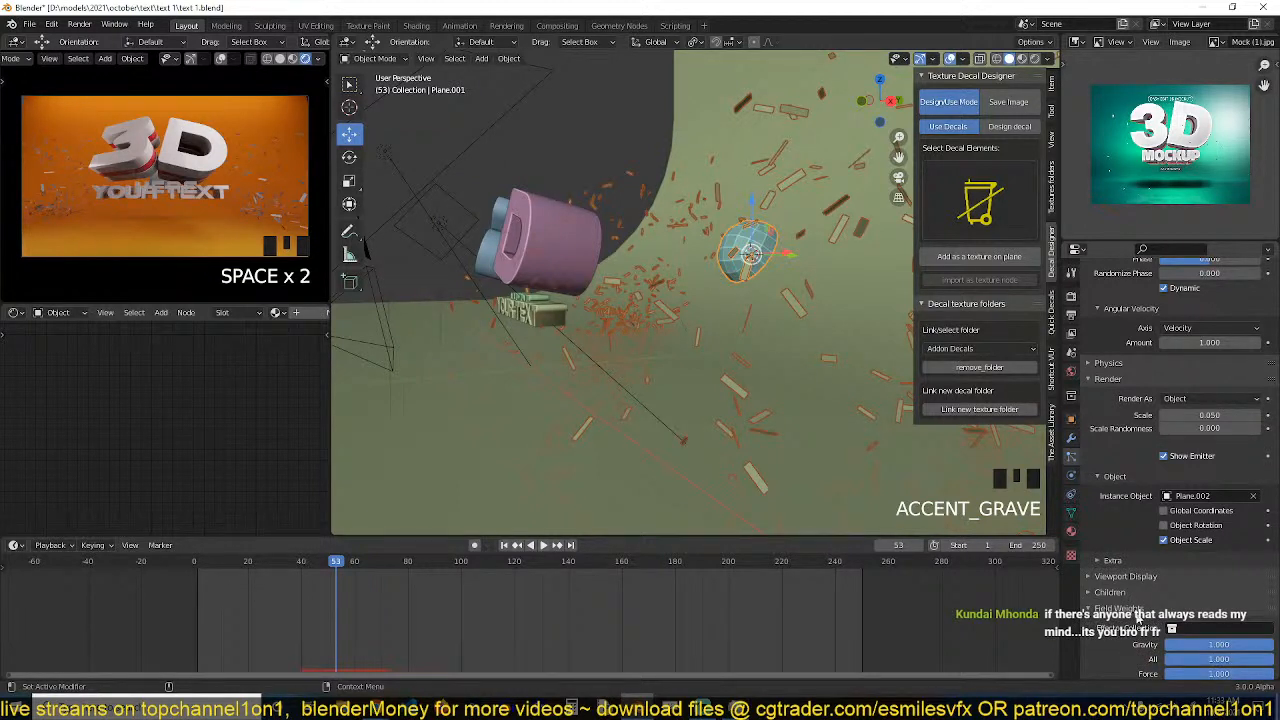
drag(1232, 643, 1162, 643)
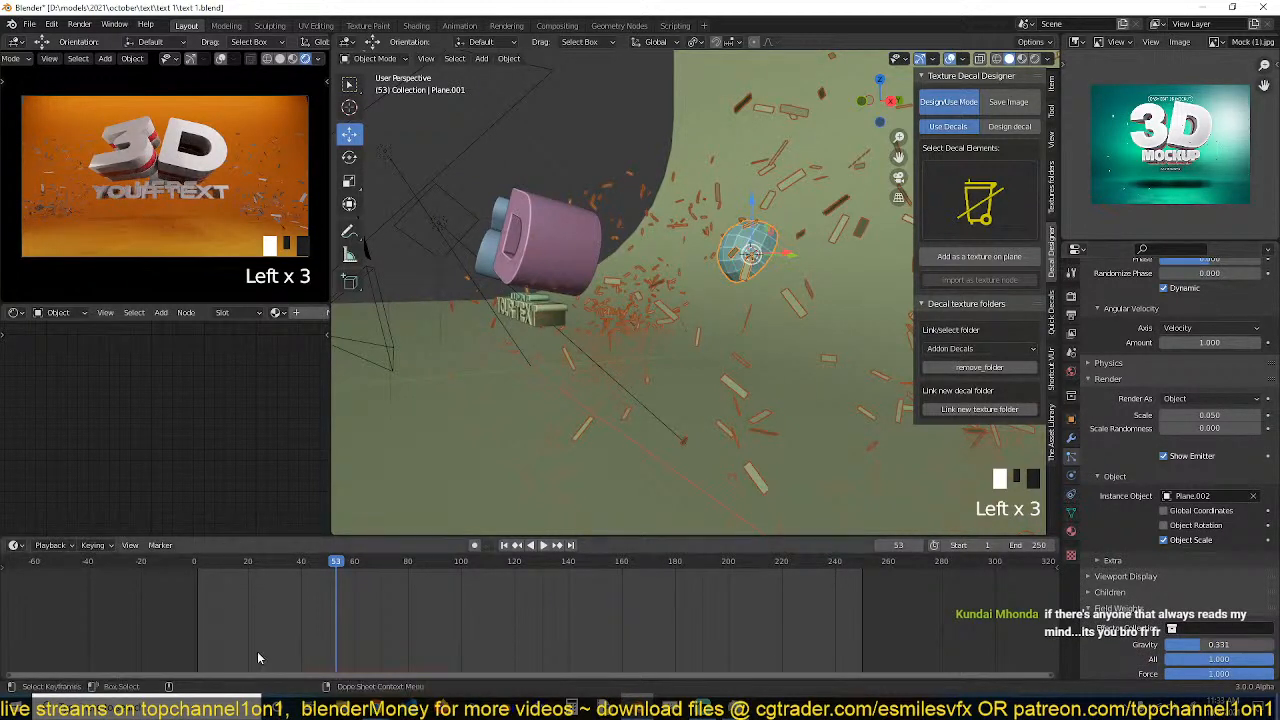
Play the animation from the start twice and stop at frame 75 to check how the confetti floats.
key(space)
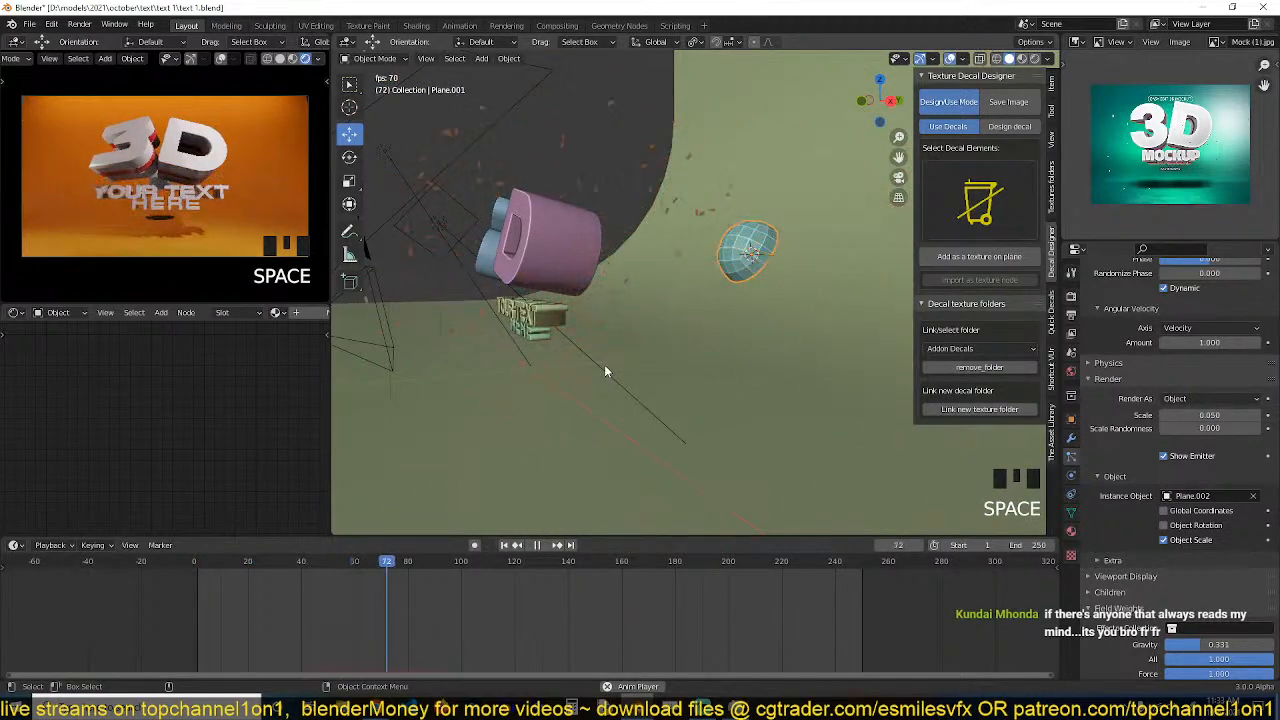
key(Escape)
key(space)
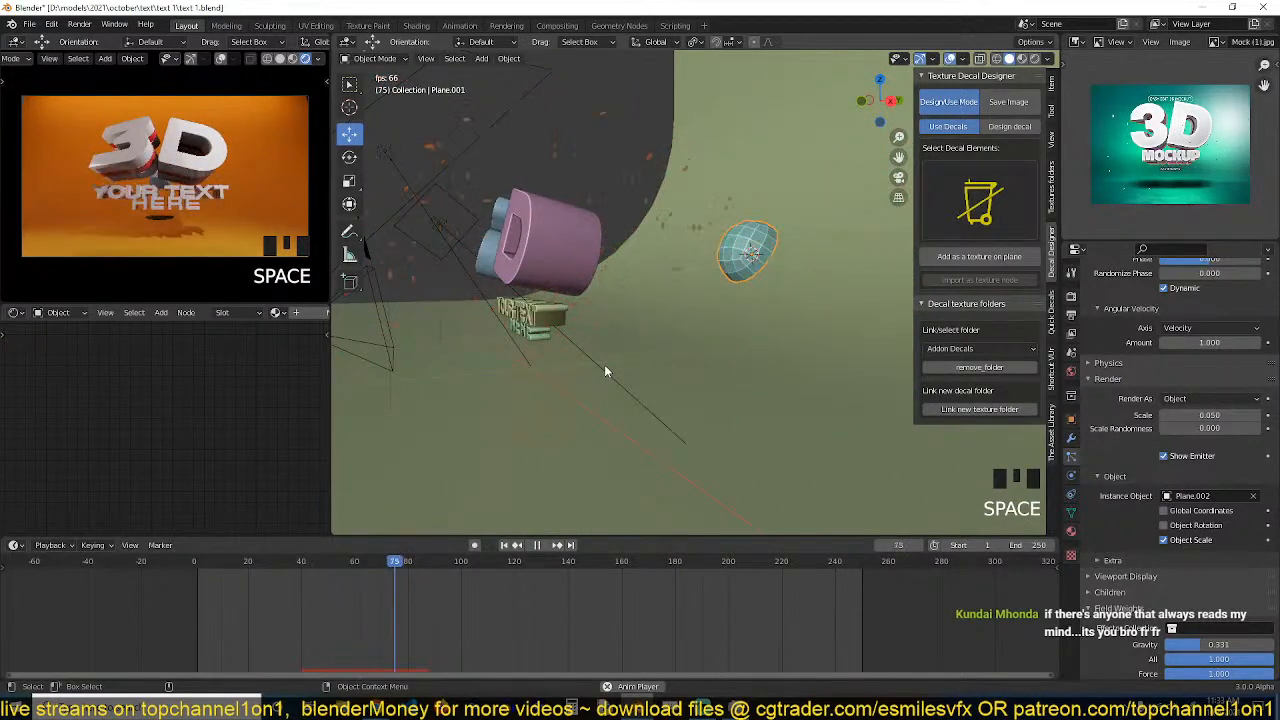
key(space)
Scale the emitter mesh up about 2.1 times and stretch it along the X axis into a wide ellipsoid behind the letters.
scroll(1140, 445, up, 15)
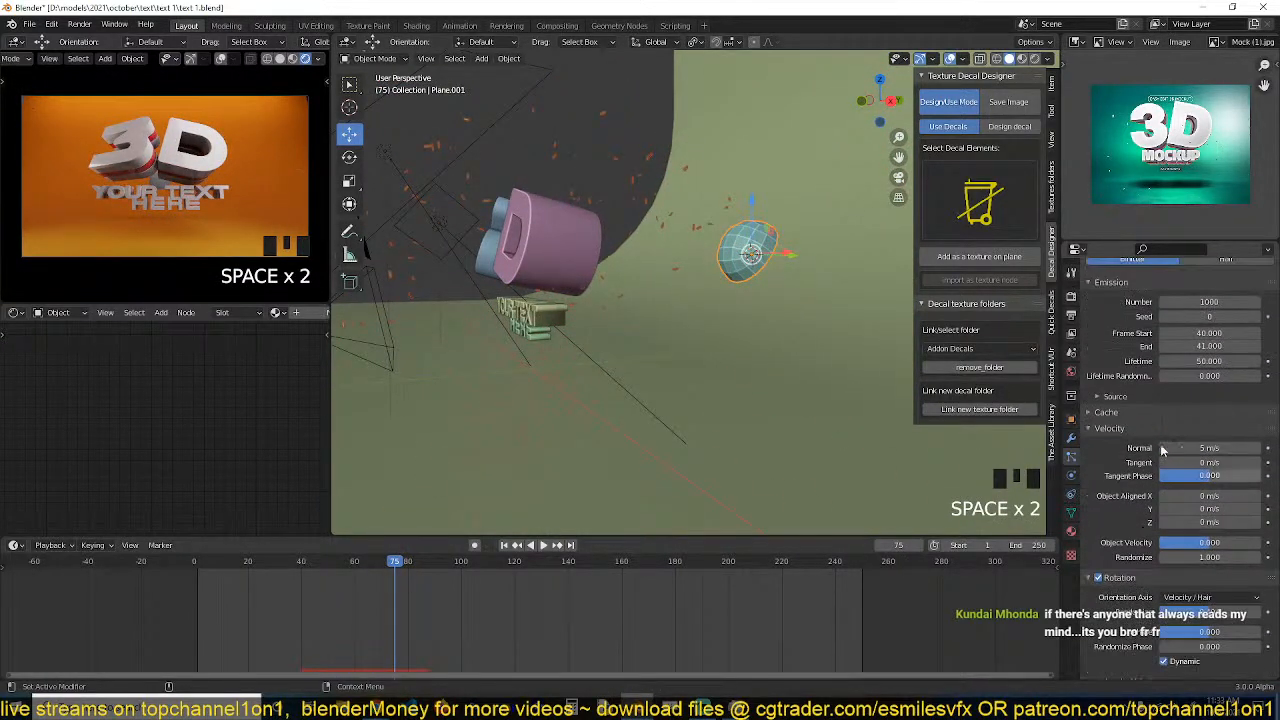
key(Tab)
key(s)
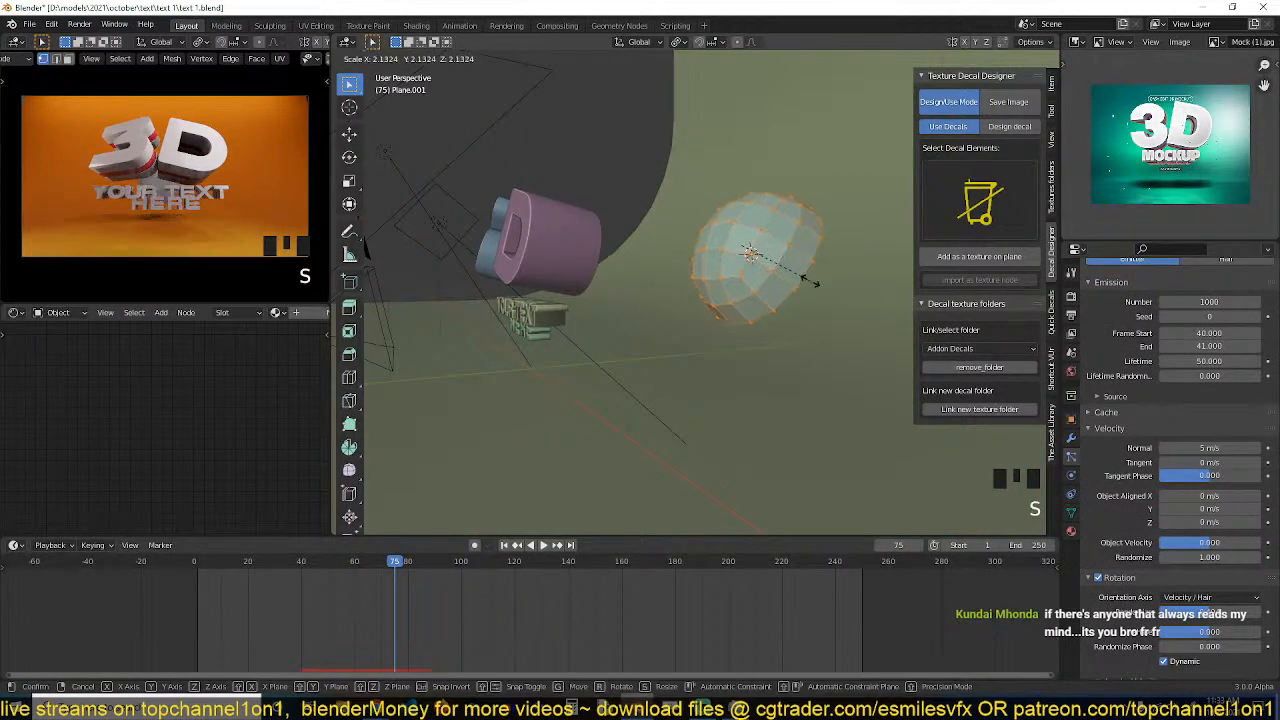
click(814, 283)
key(grave)
middle_drag(765, 255, 773, 302)
key(s)
key(x)
click(860, 303)
key(grave)
key(Tab)
key(grave)
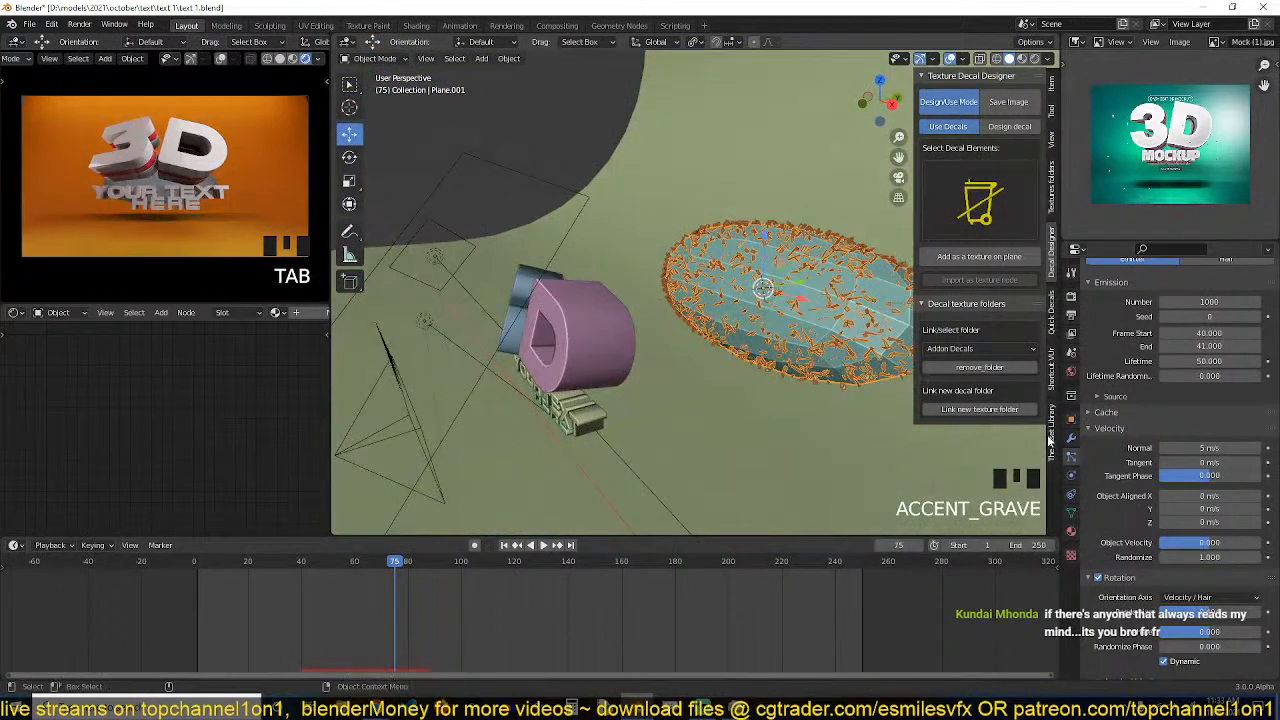
Set the particles' Normal velocity to 3 m/s and play the animation from the start.
click(1209, 448)
key(Return)
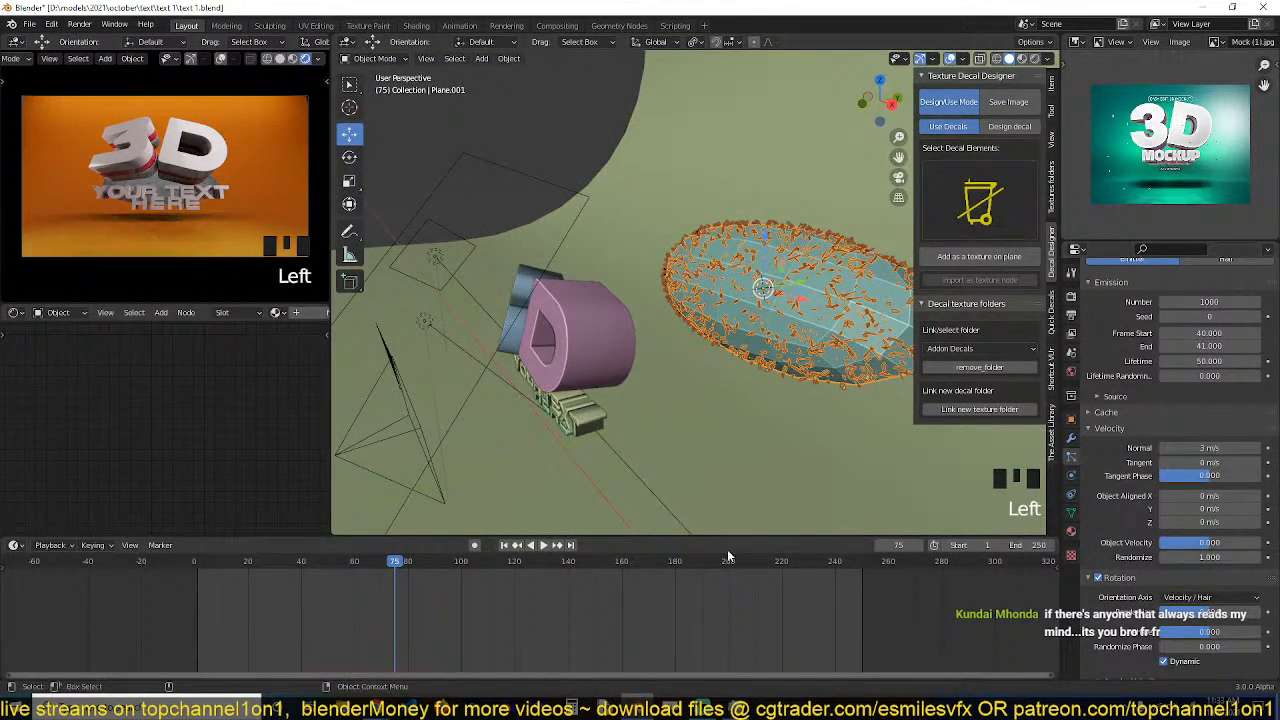
click(171, 564)
key(space)
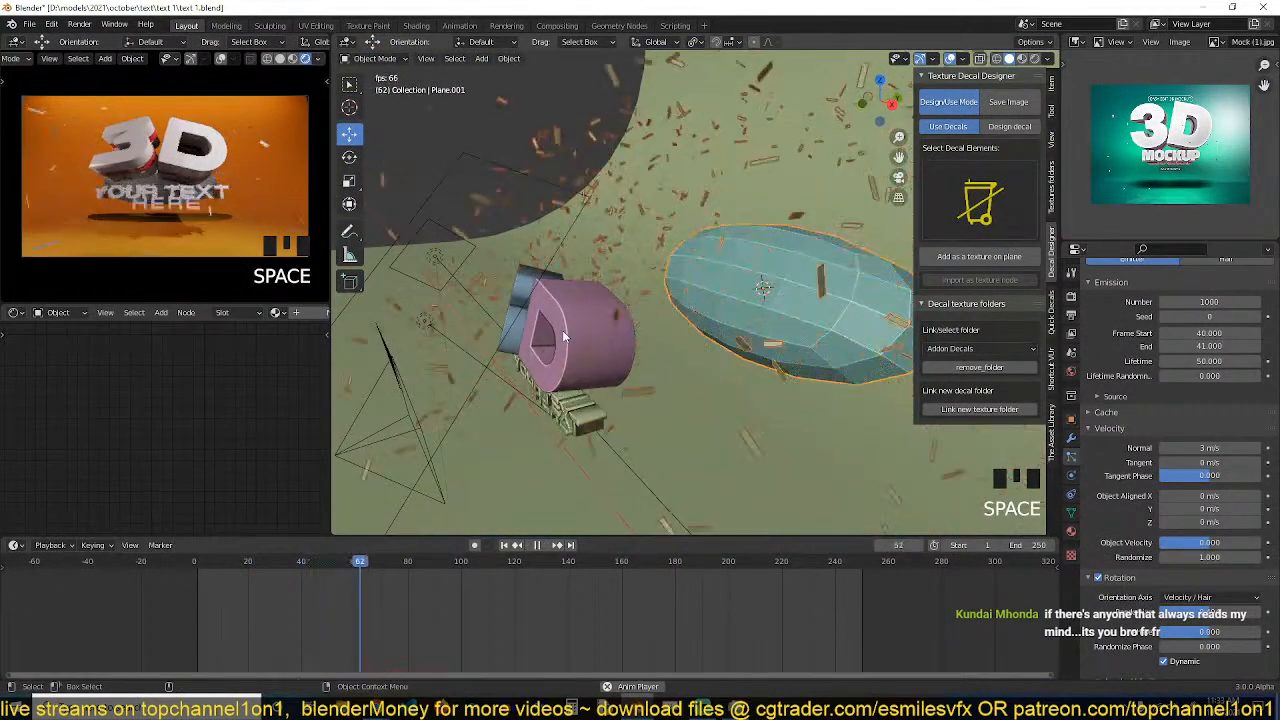
key(Escape)
key(space)
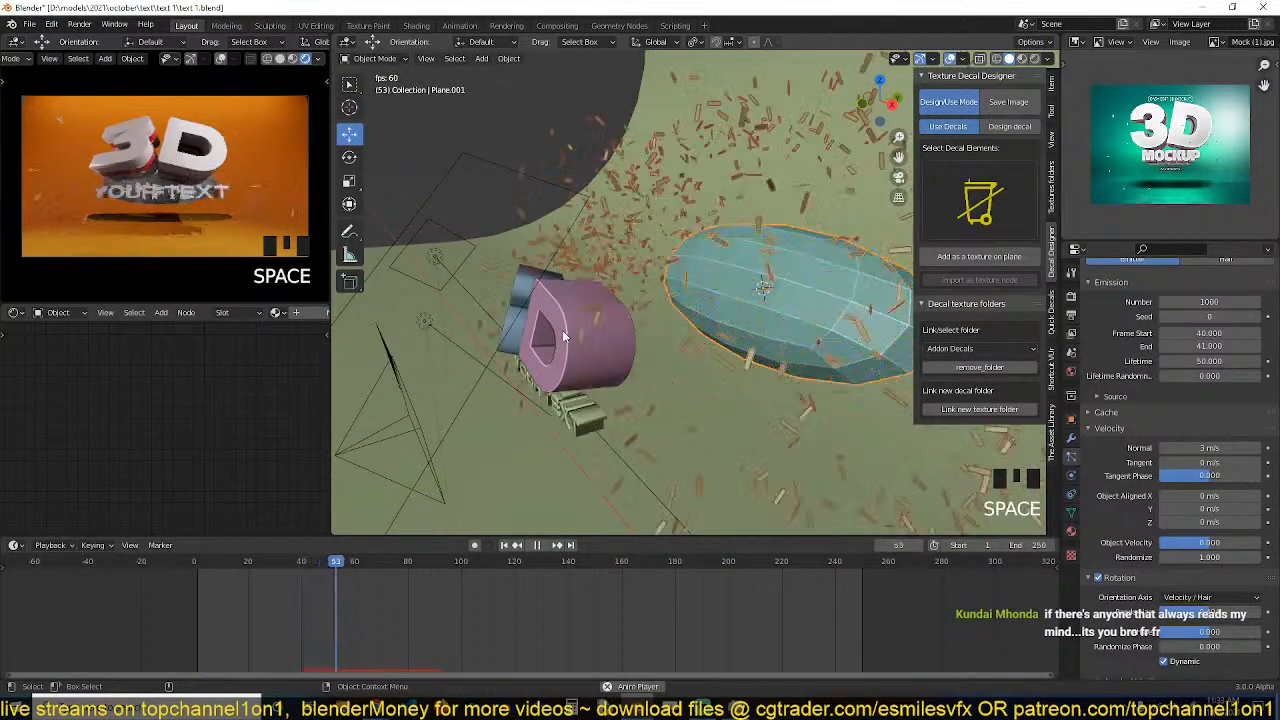
Stop the playback and hide the confetti emitter mesh in both viewport and render with its Show Instancer options.
key(space)
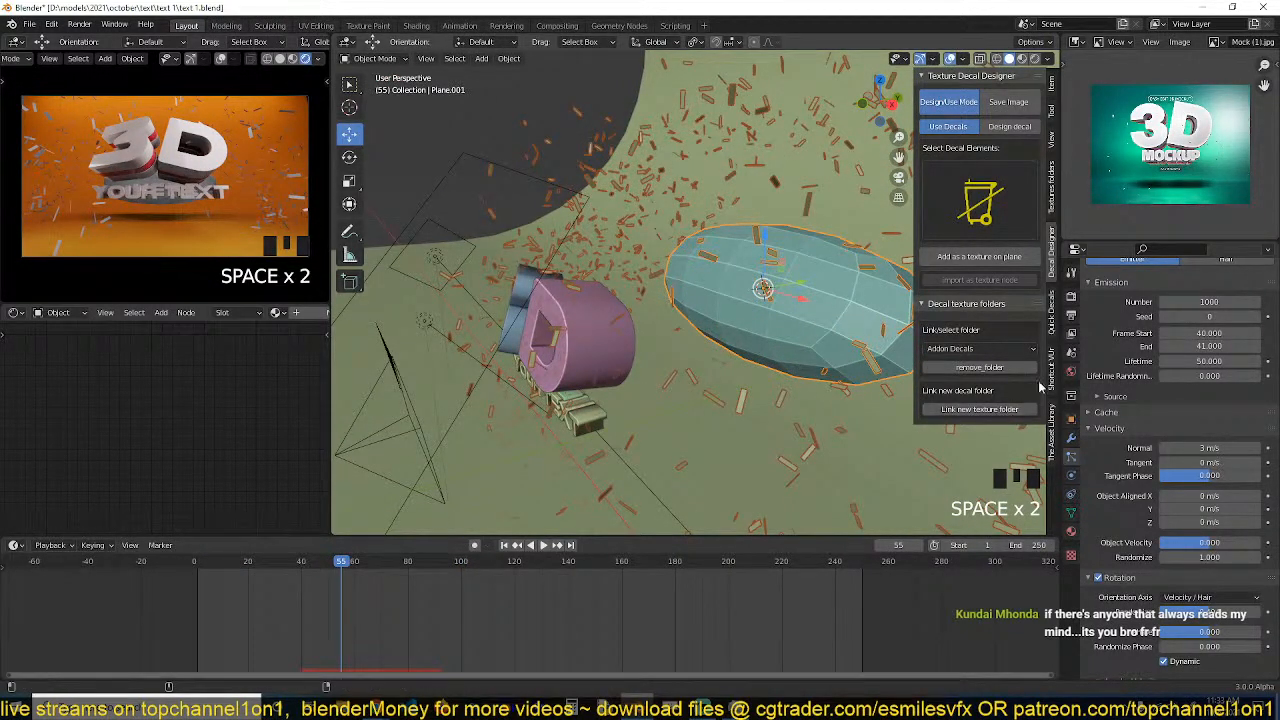
click(1070, 423)
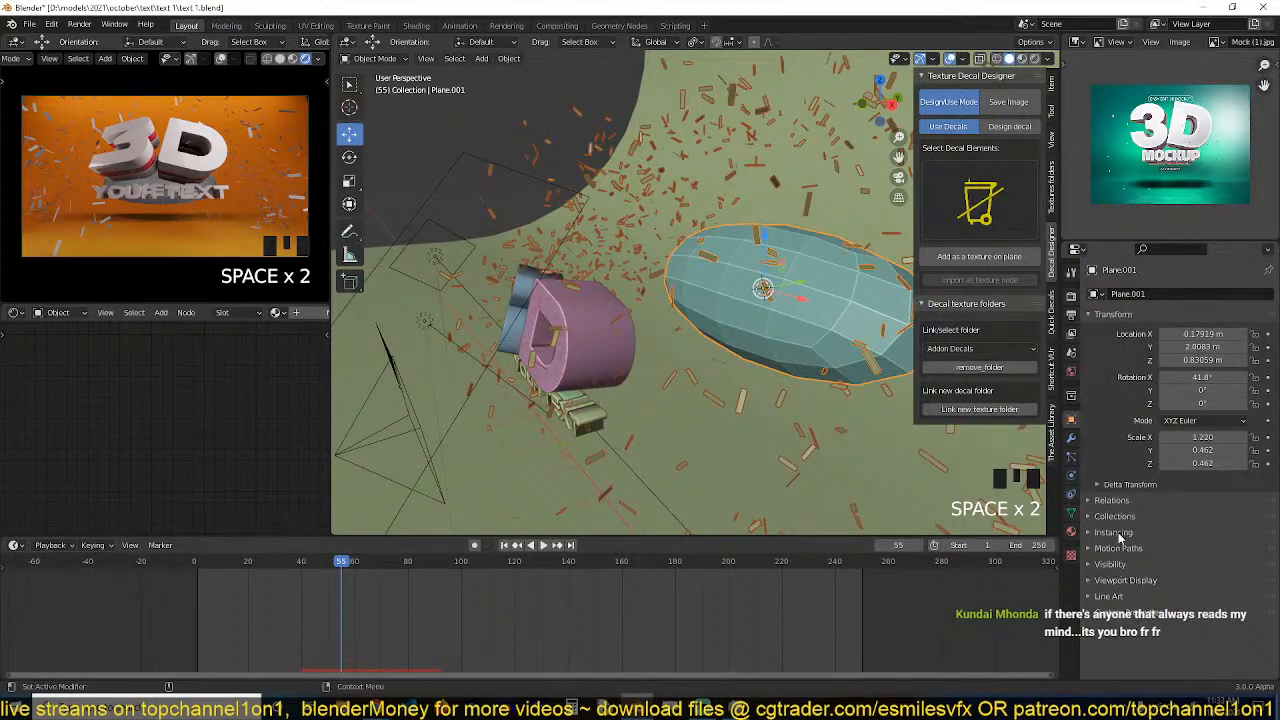
click(1101, 525)
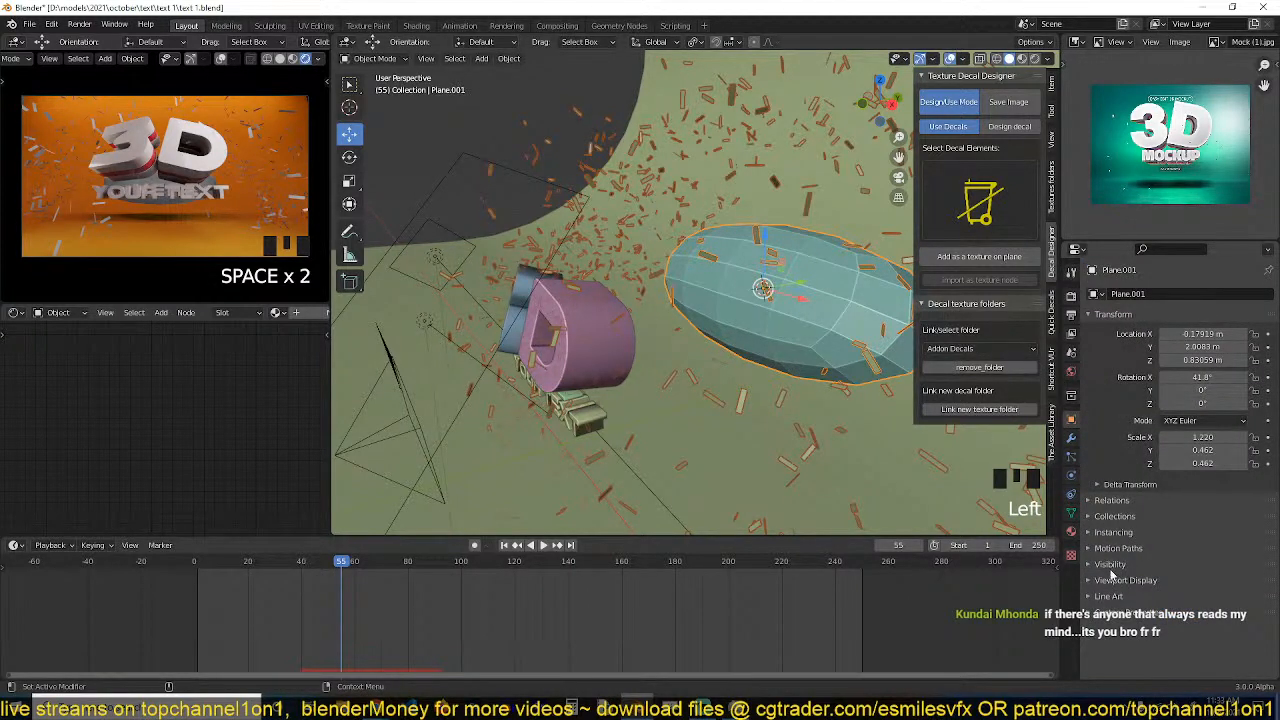
click(1115, 532)
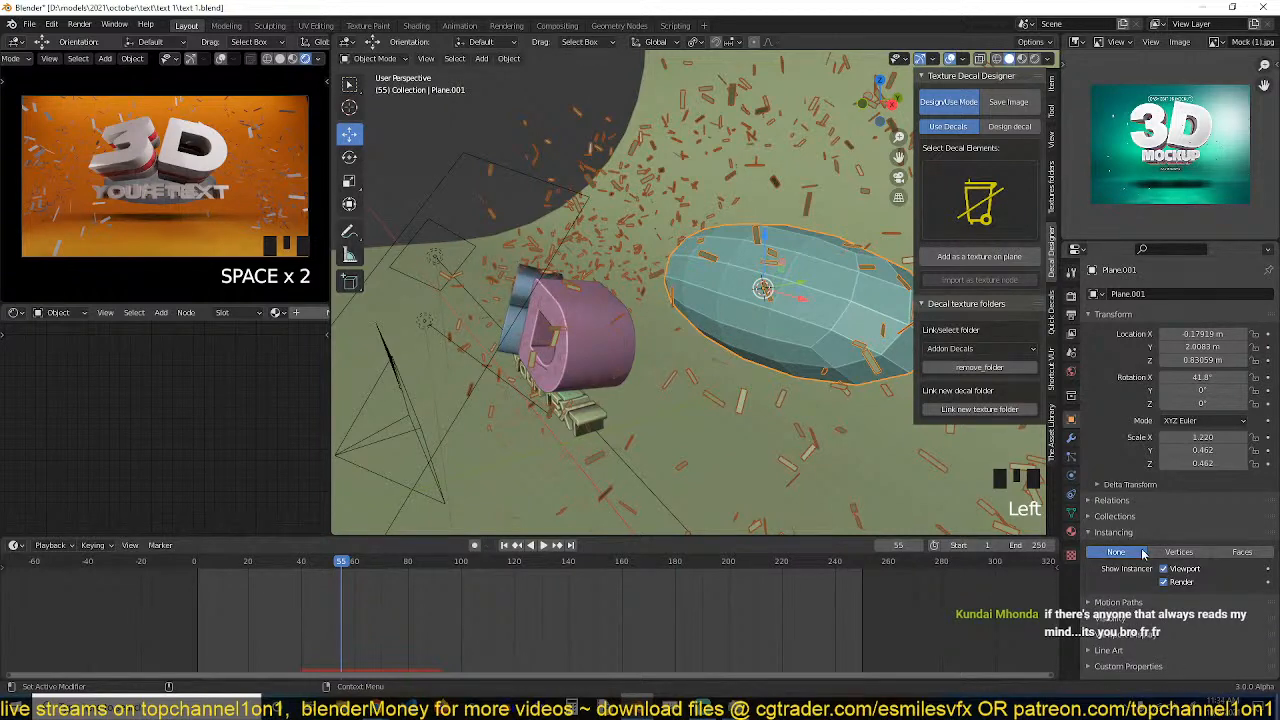
click(1165, 569)
click(1165, 582)
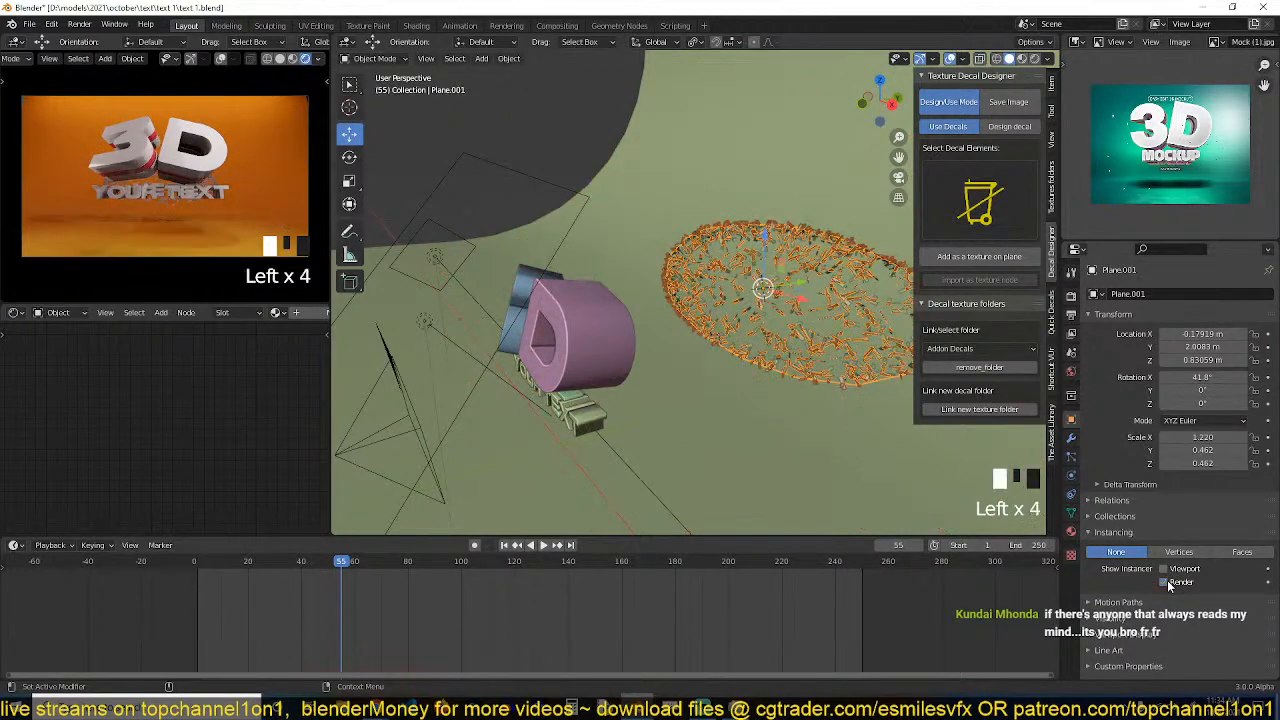
Replay the animation from the start several times and stop at frame 48 to check the confetti burst against the letters.
shift+right_click(156, 622)
key(space)
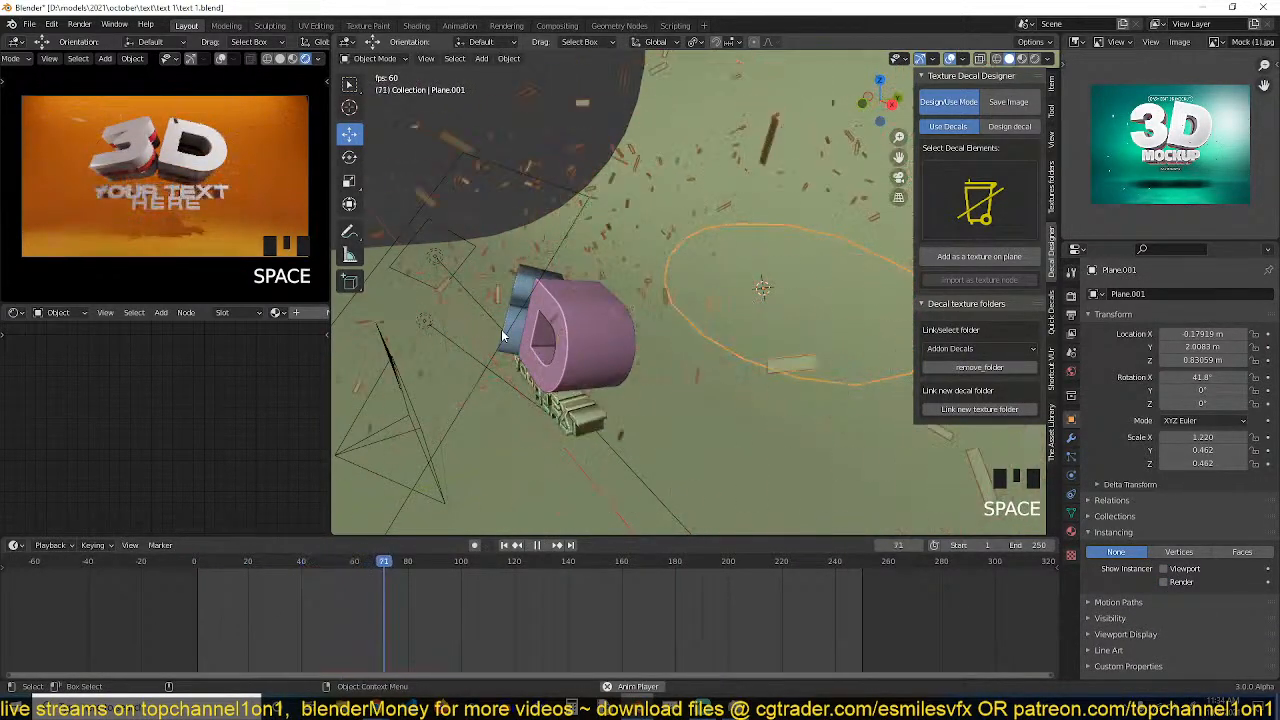
key(space)
shift+right_click(262, 613)
key(space)
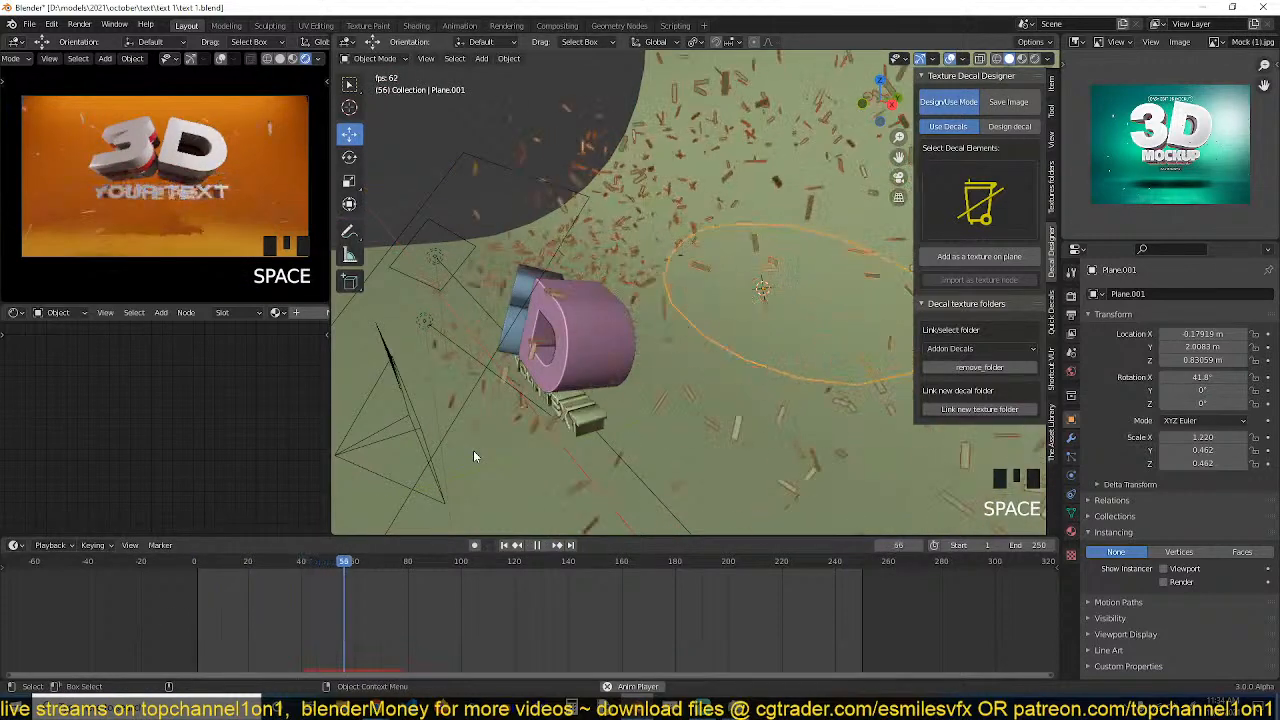
key(space)
shift+right_click(181, 599)
key(space)
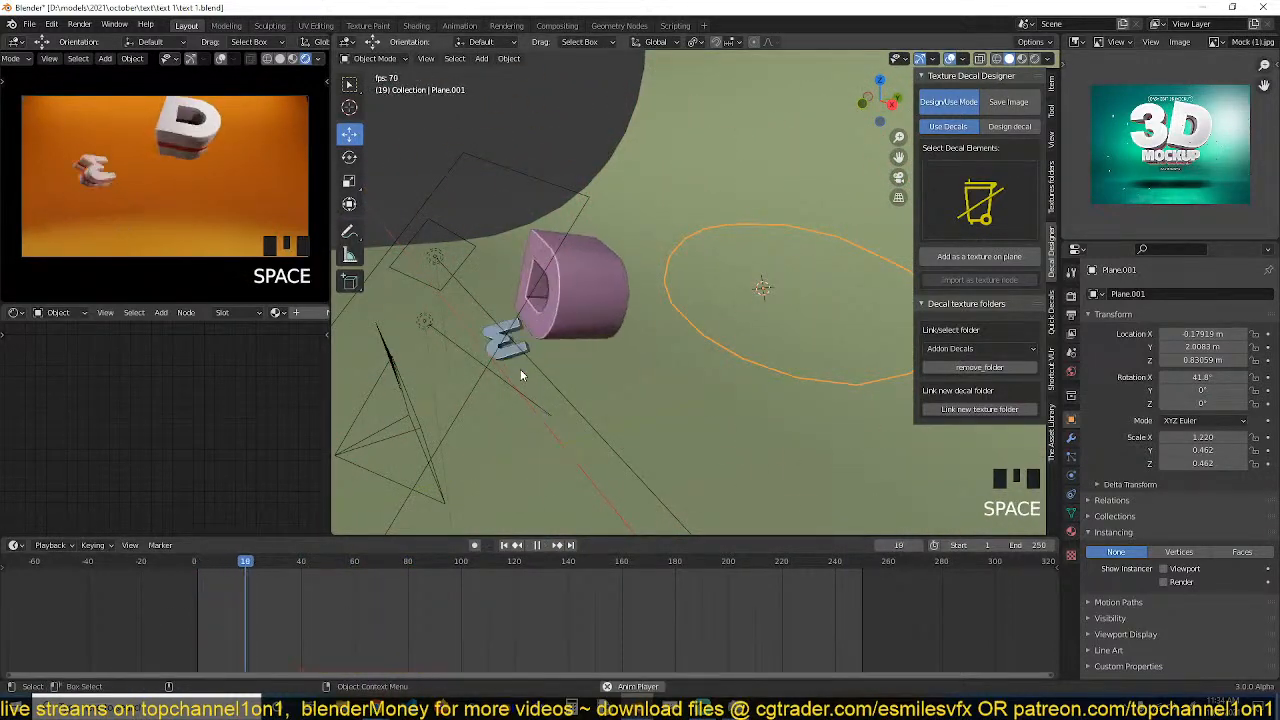
key(space)
shift+right_drag(309, 592, 293, 590)
shift+right_click(185, 611)
key(space)
key(space)
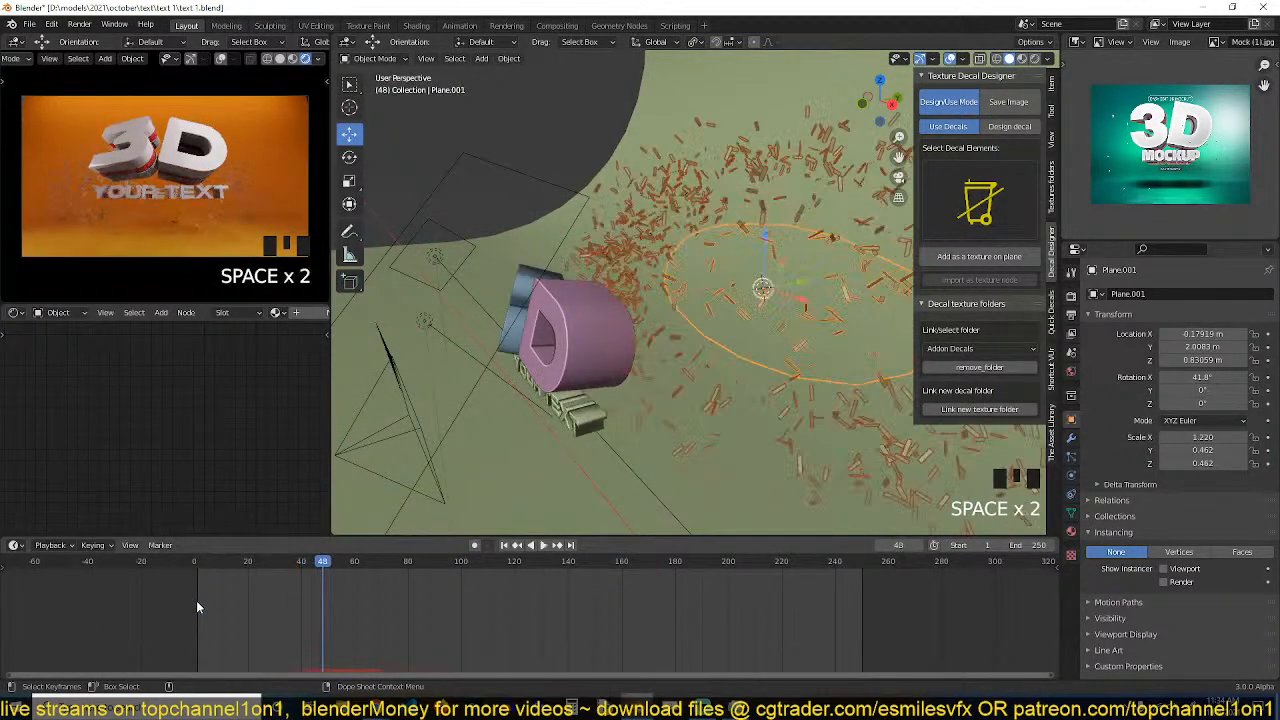
Shift both keyframes of the YOUR TEXT object earlier, to frames 14 and 32, and scrub to frame 45.
scroll(516, 380, up, 5)
click(585, 270)
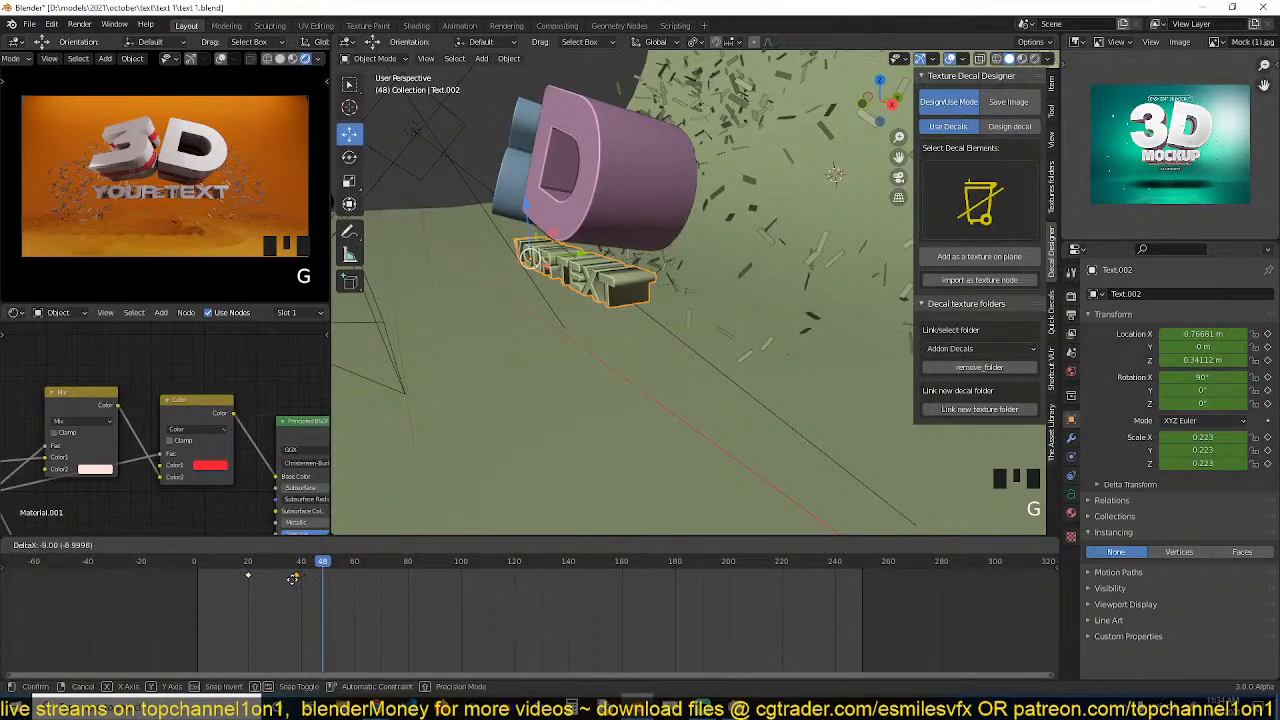
shift+right_drag(240, 583, 263, 583)
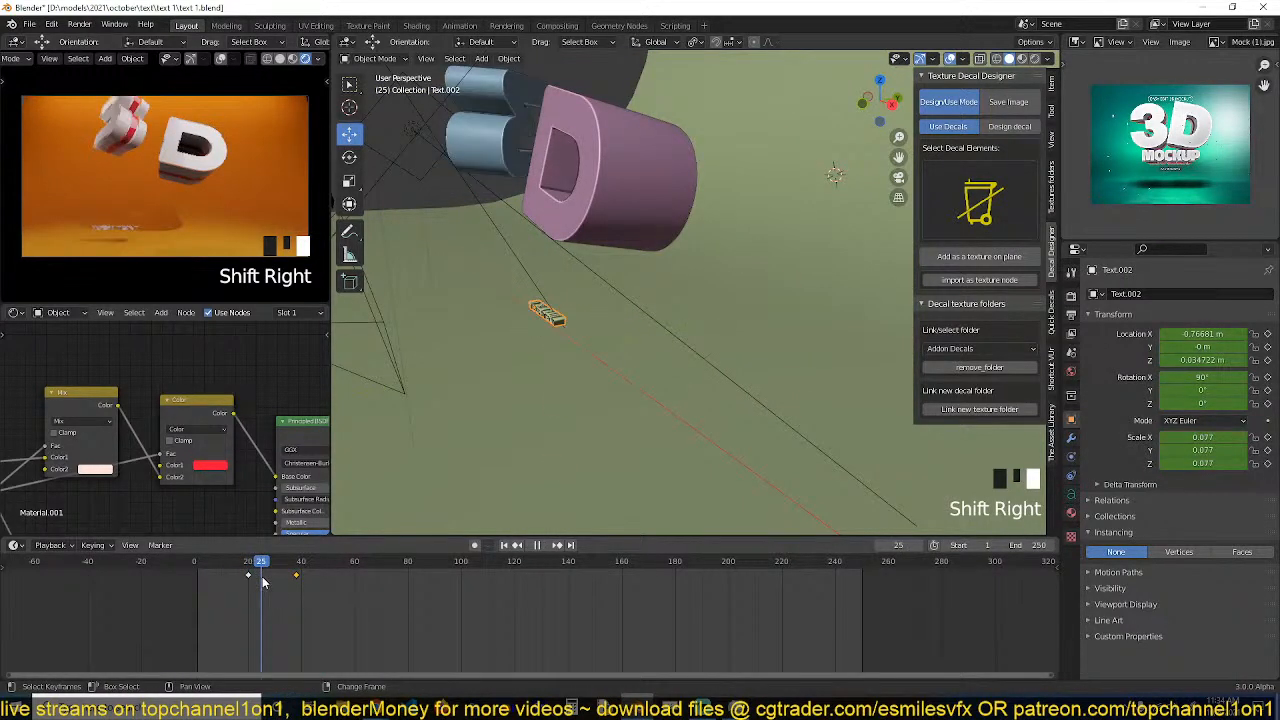
key(g)
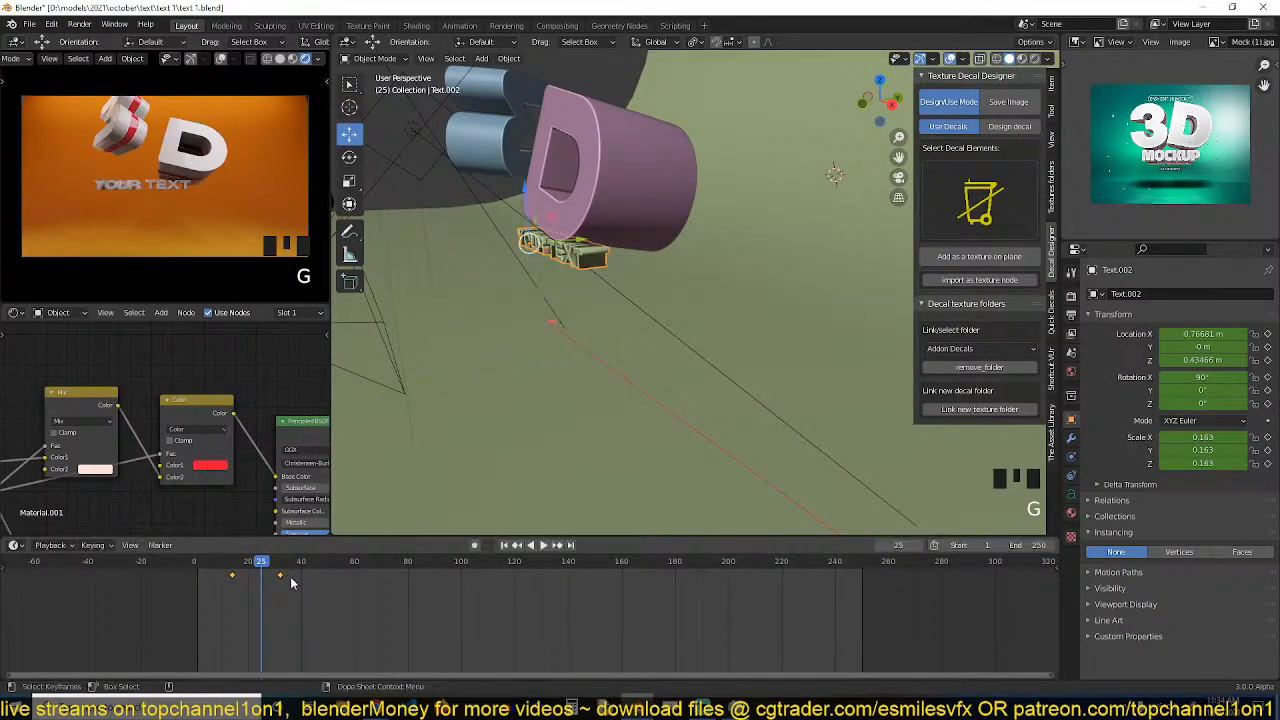
click(290, 585)
shift+right_drag(290, 585, 316, 573)
Shift both keyframes of the HERE text earlier, to frames 13 and 40.
click(585, 300)
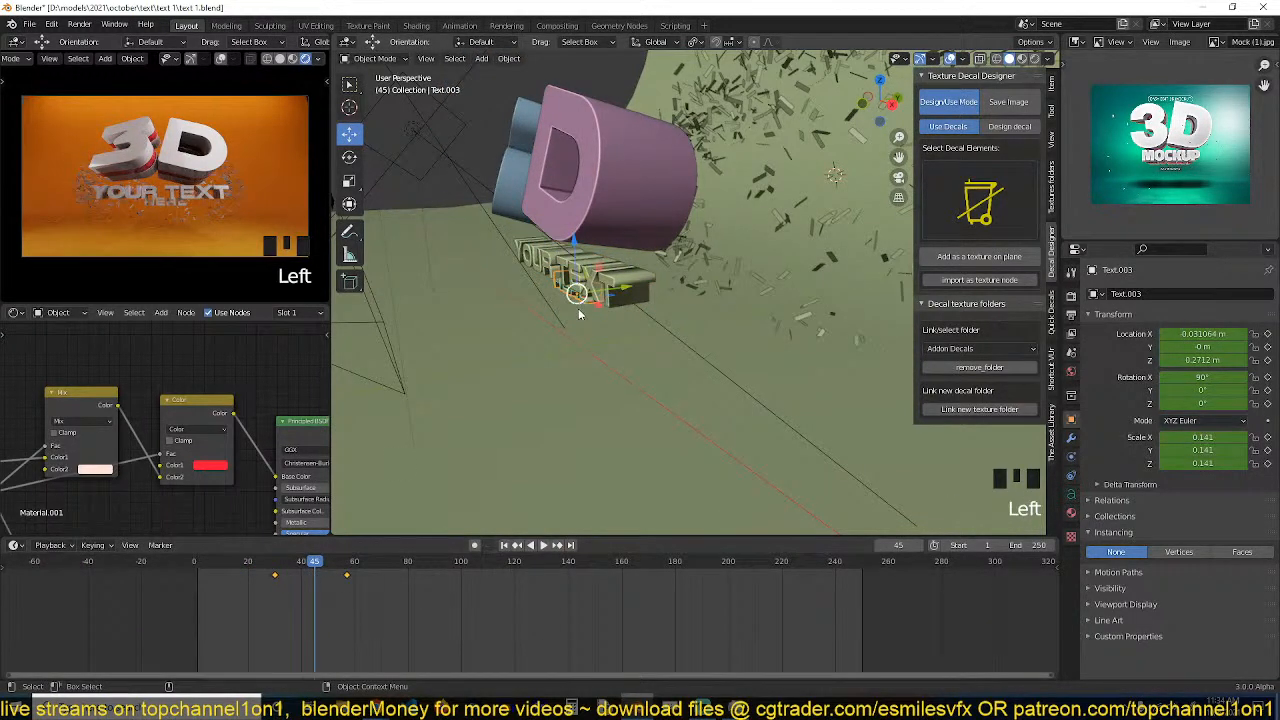
key(g)
click(316, 585)
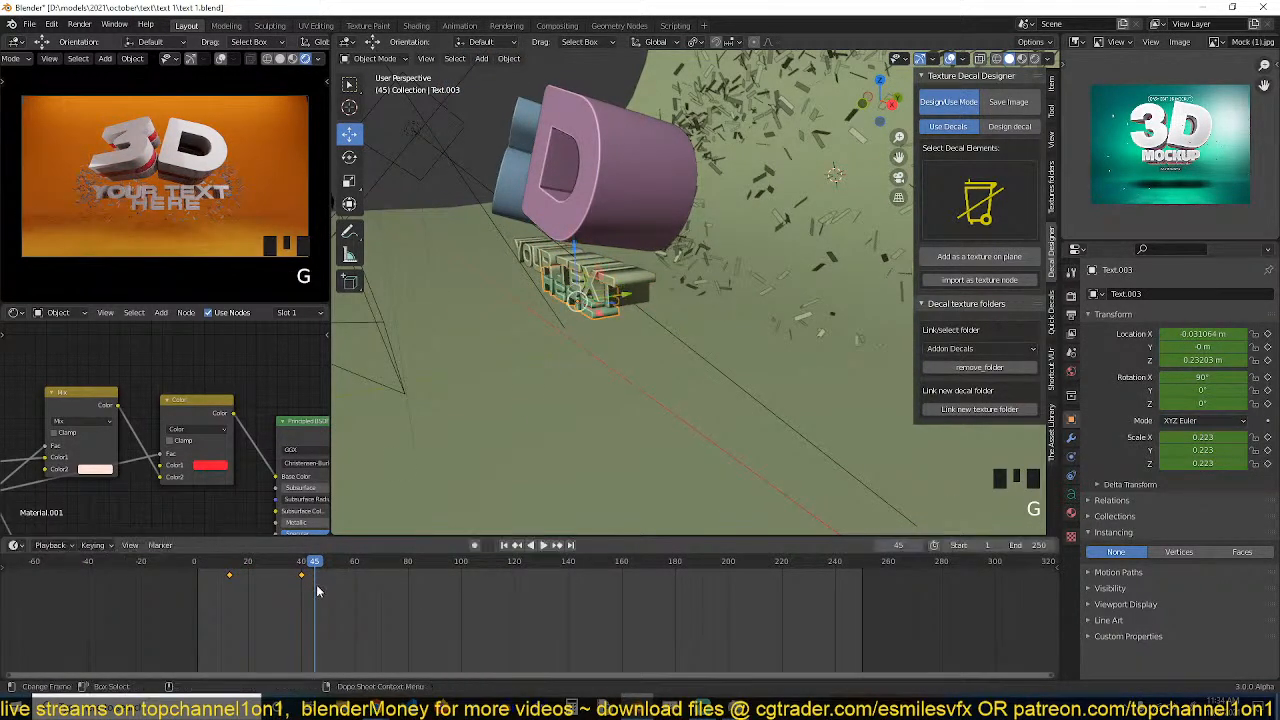
Rotate the handles of YOUR TEXT's final Z Location keyframe to level the curve and play the animation from the start.
click(625, 292)
key(ctrl+Tab)
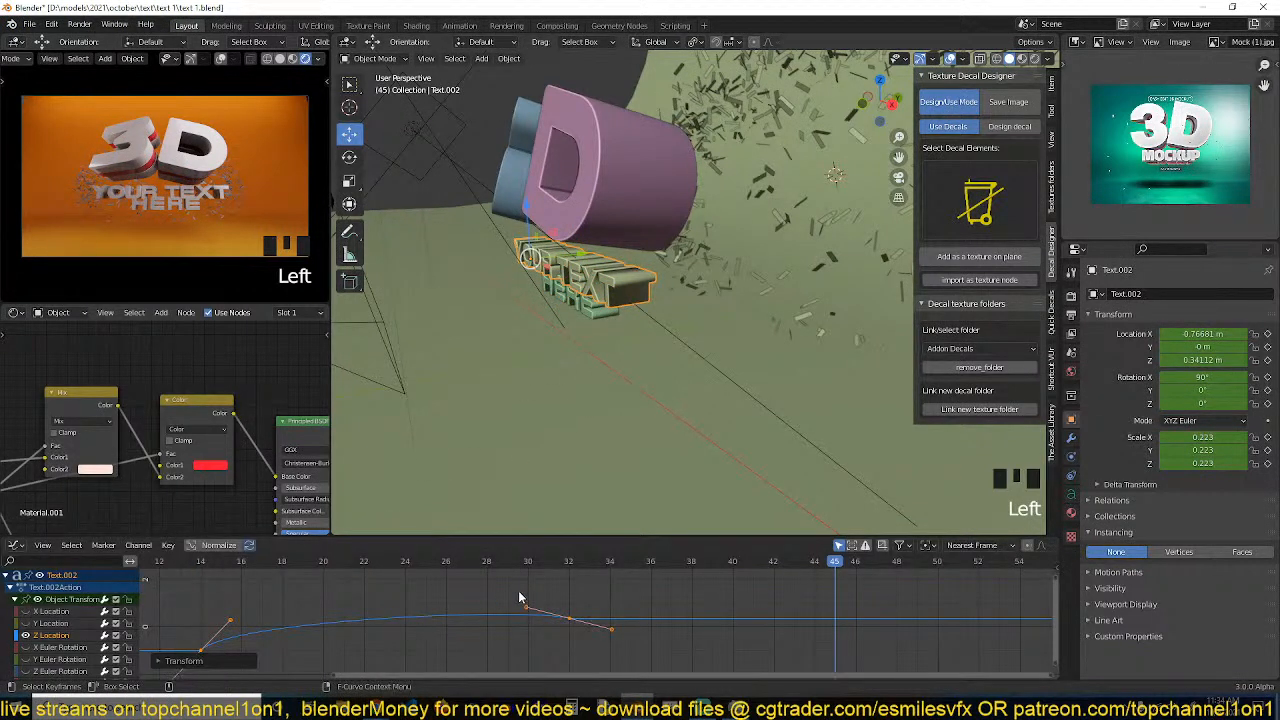
scroll(564, 624, up, 1)
click(566, 622)
key(r)
right_click(606, 614)
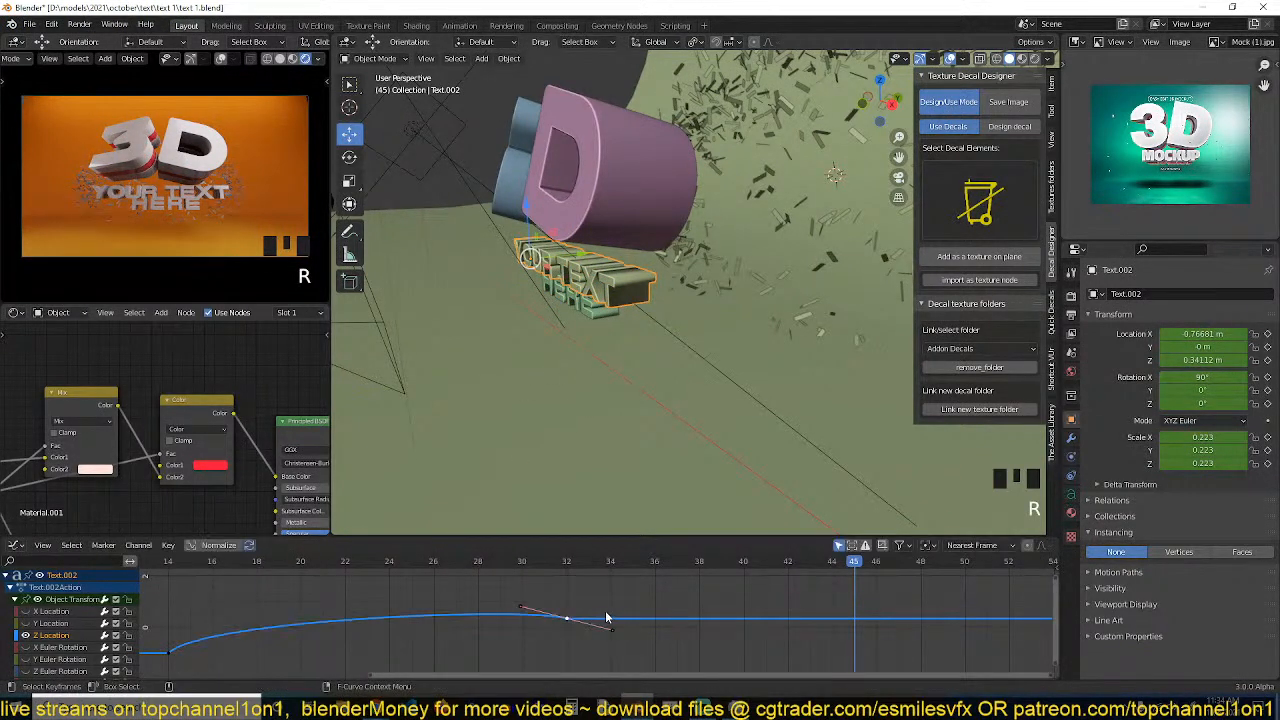
key(r)
click(619, 598)
key(ctrl+Tab)
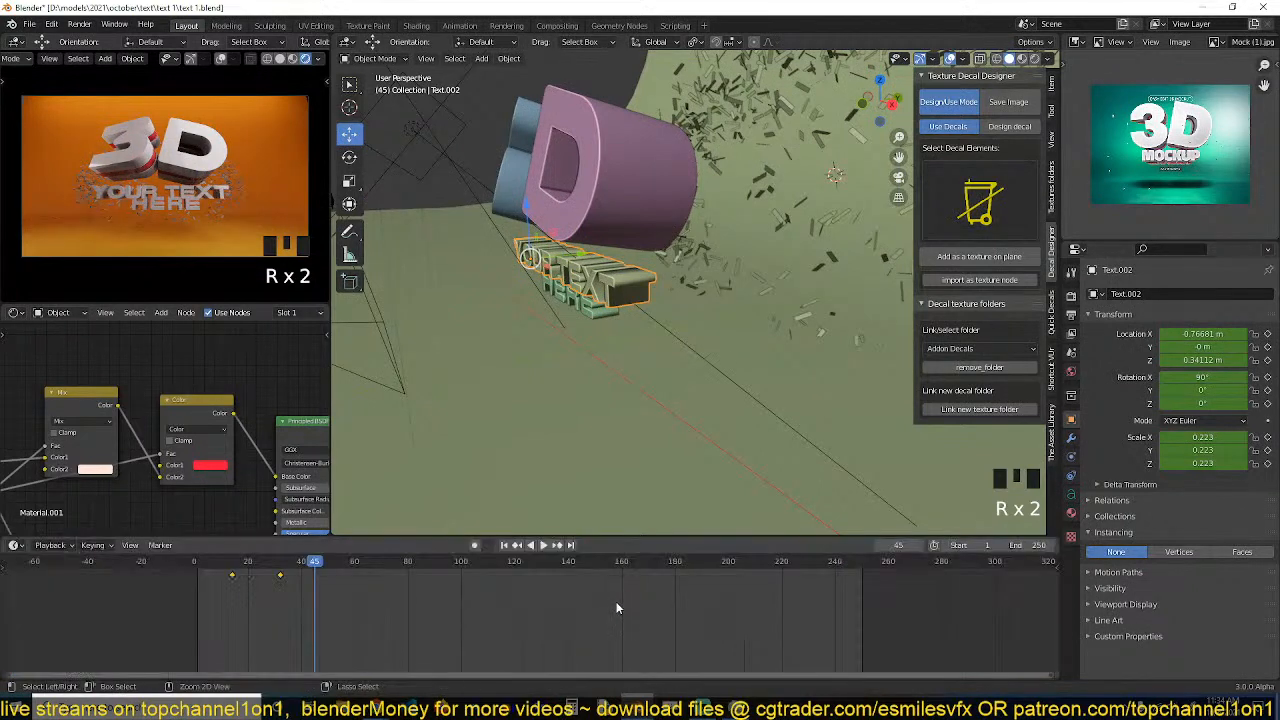
key(shift+Left)
key(space)
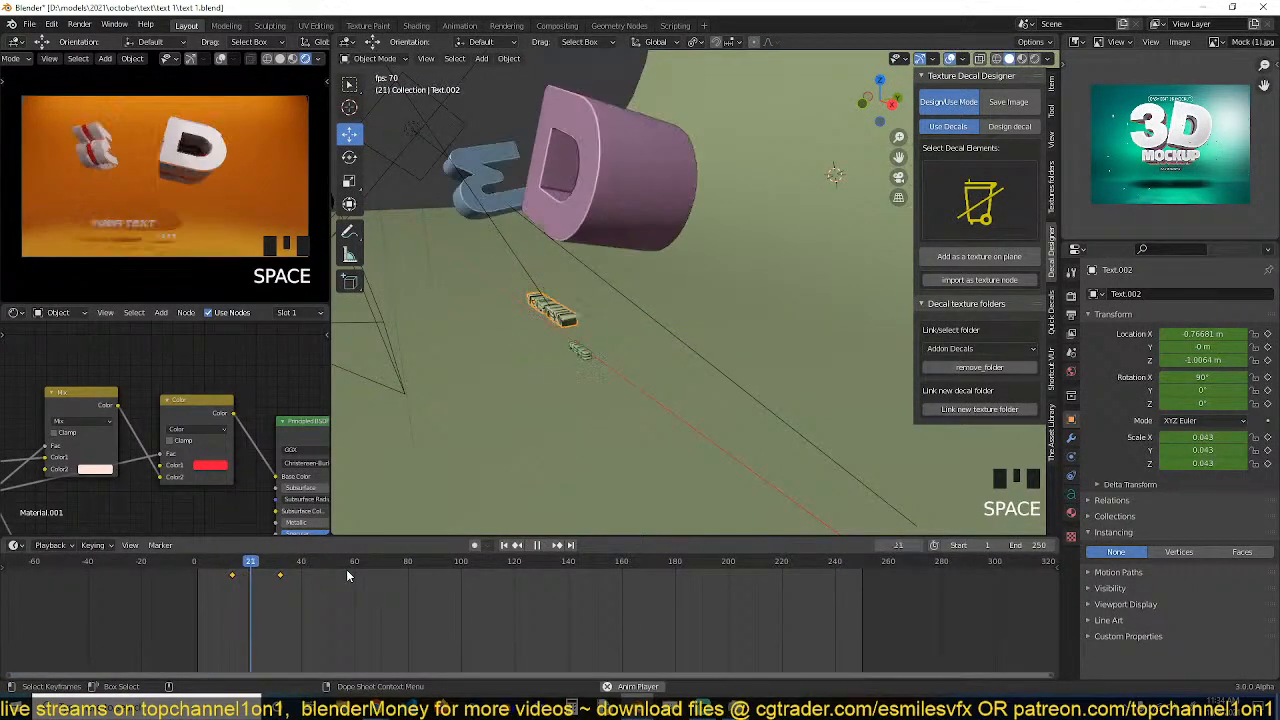
key(space)
Rotate the handles of HERE's final Z Location keyframe until level, replay the animation from the start, and stop at frame 43.
click(590, 295)
key(Left)
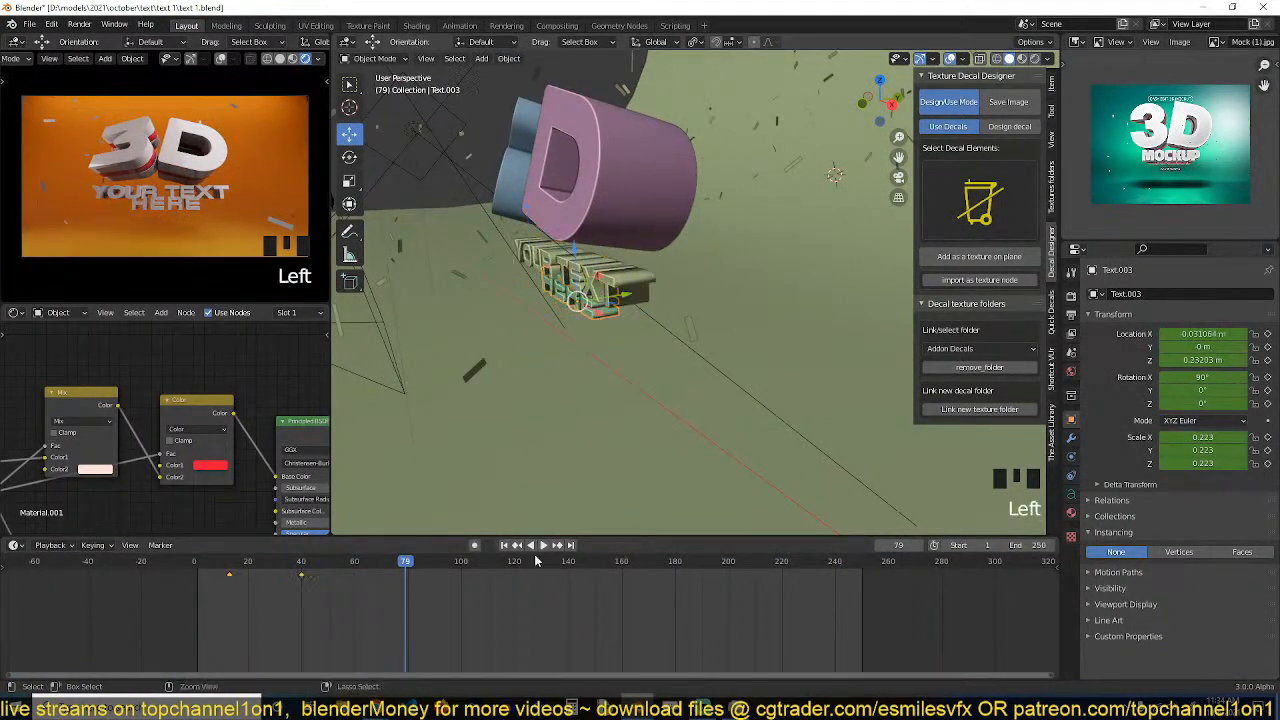
key(ctrl+Tab)
key(r)
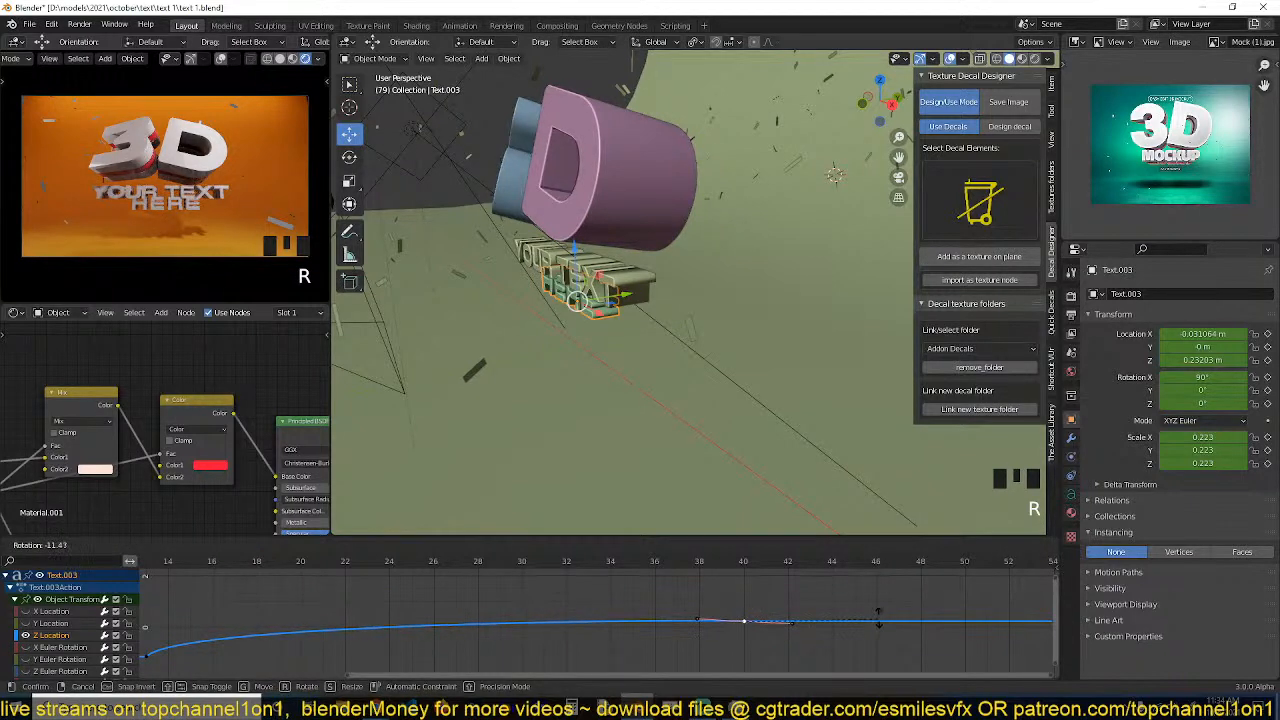
click(296, 633)
key(ctrl+Tab)
key(shift+Left)
key(space)
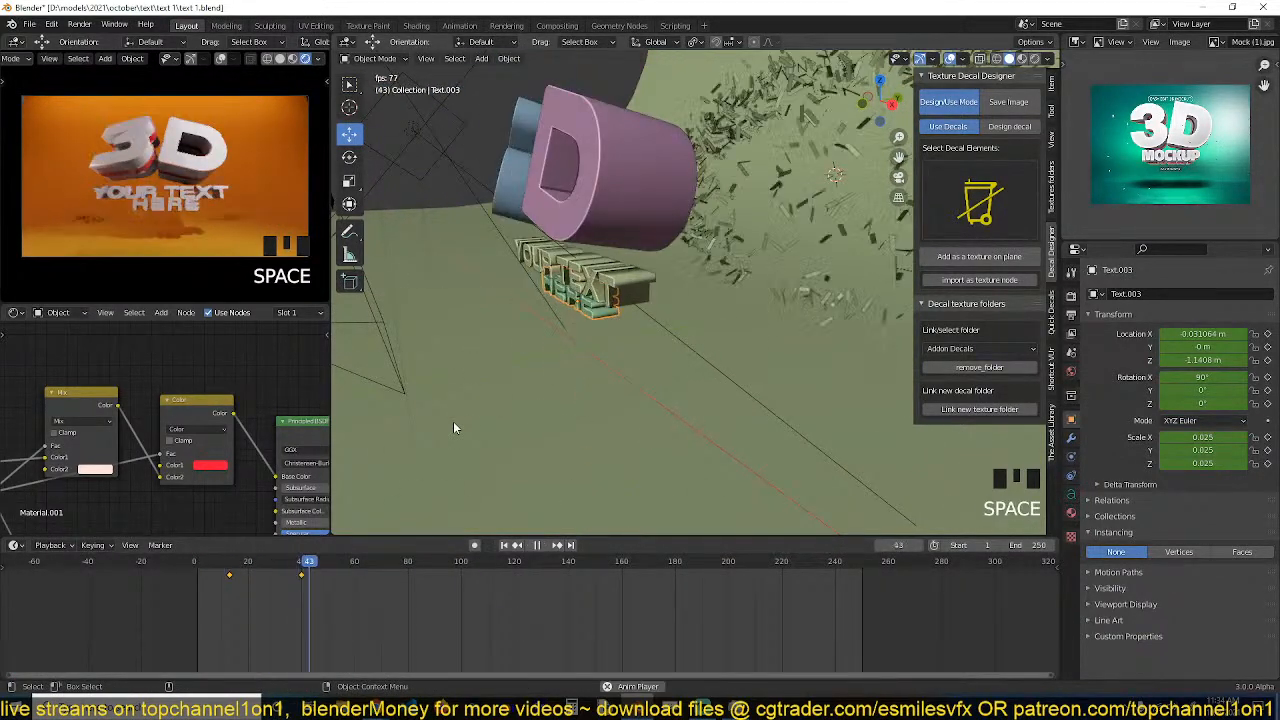
key(Escape)
key(space)
key(space)
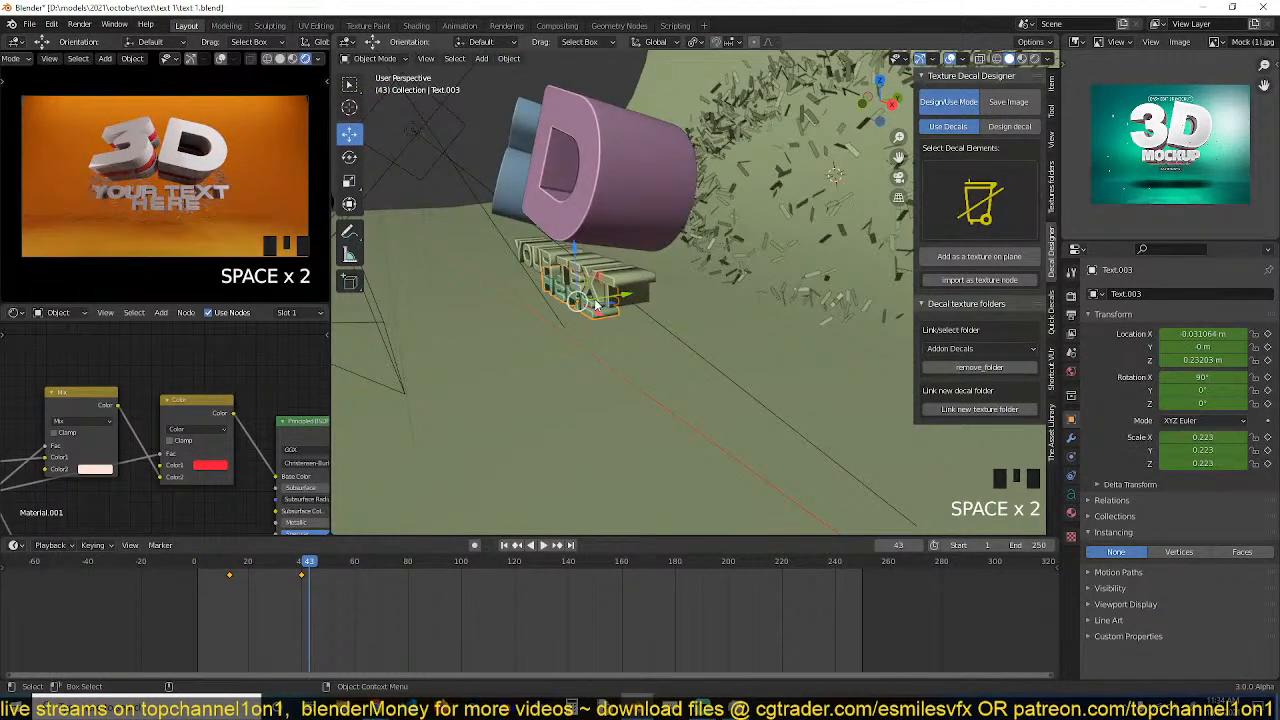
Move the last keyframe of the HERE text to frame 31 and play the animation from the start.
click(300, 576)
key(g)
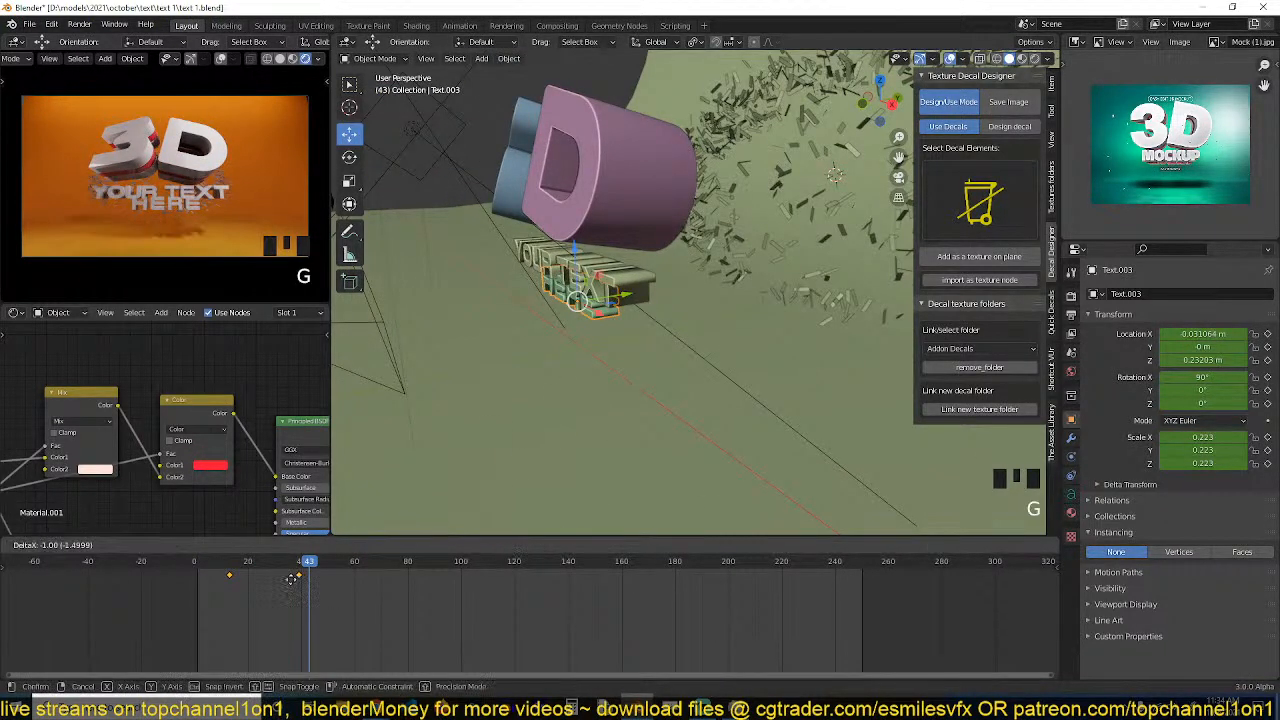
click(275, 587)
key(shift+Left)
key(space)
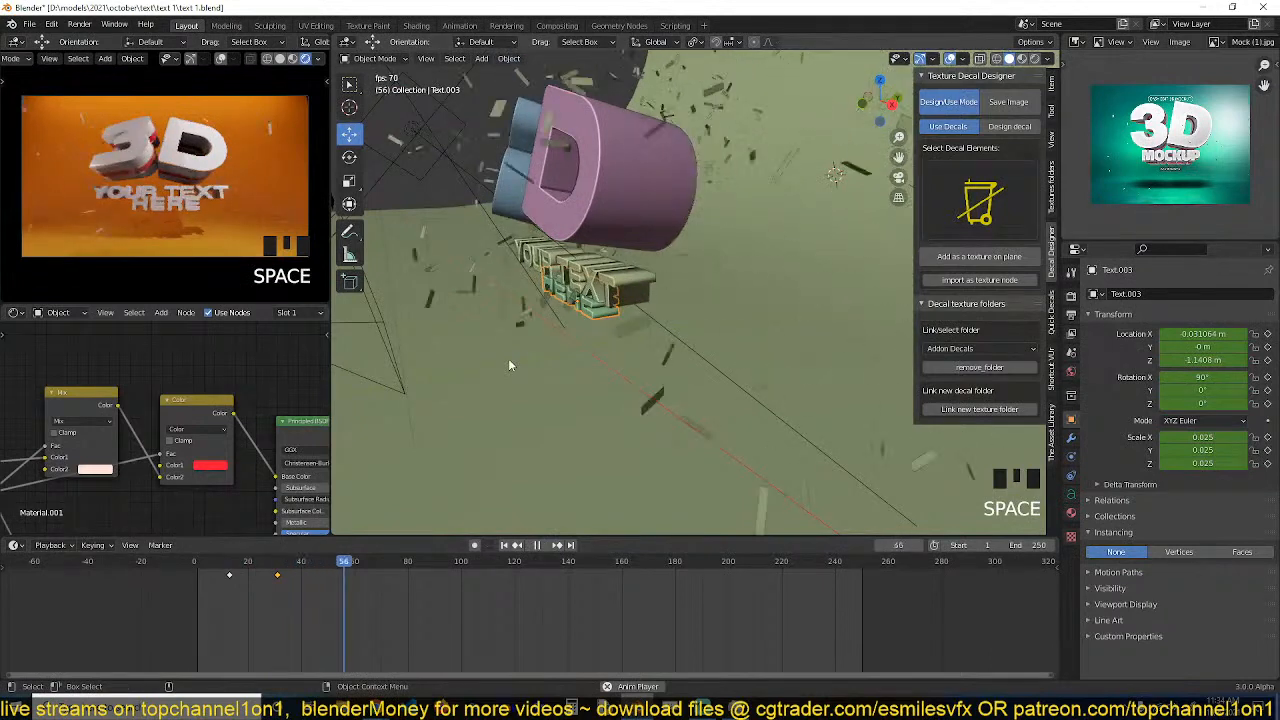
key(space)
Delete the X and Y Location channels of the HERE text and move it along X to about -0.094 m in front view.
key(KP_1)
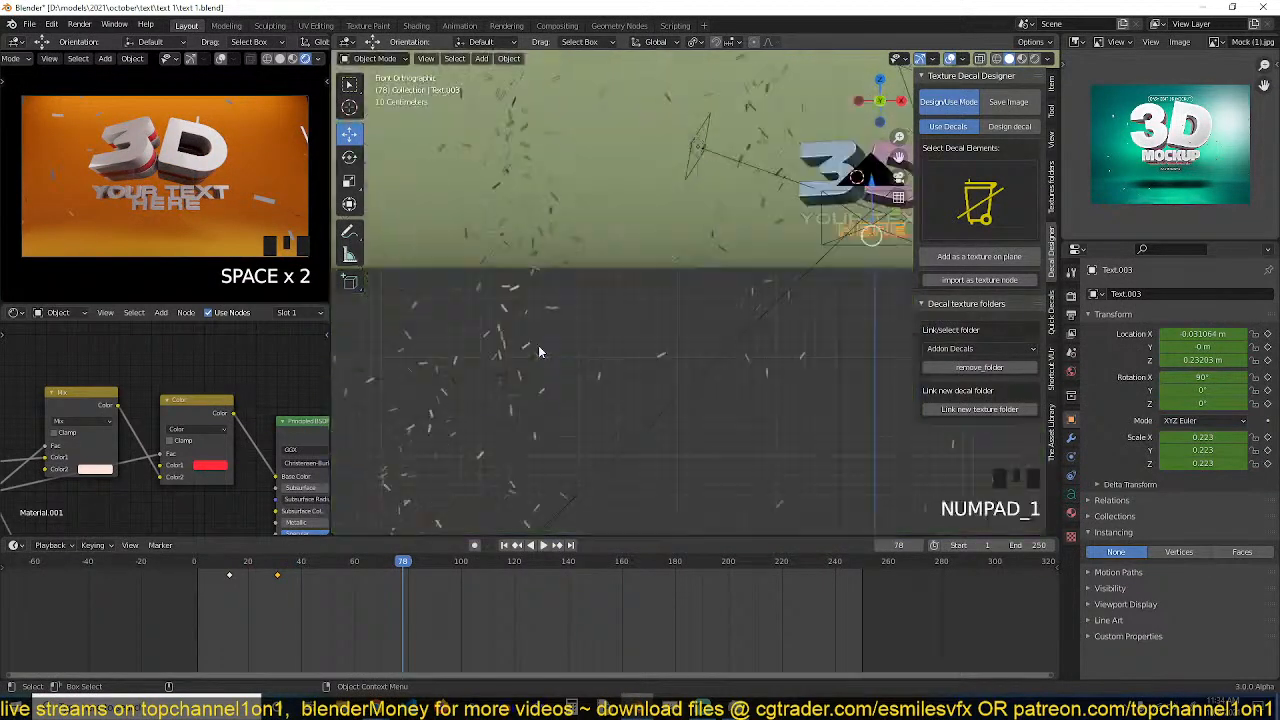
key(KP_Decimal)
scroll(554, 372, down, 3)
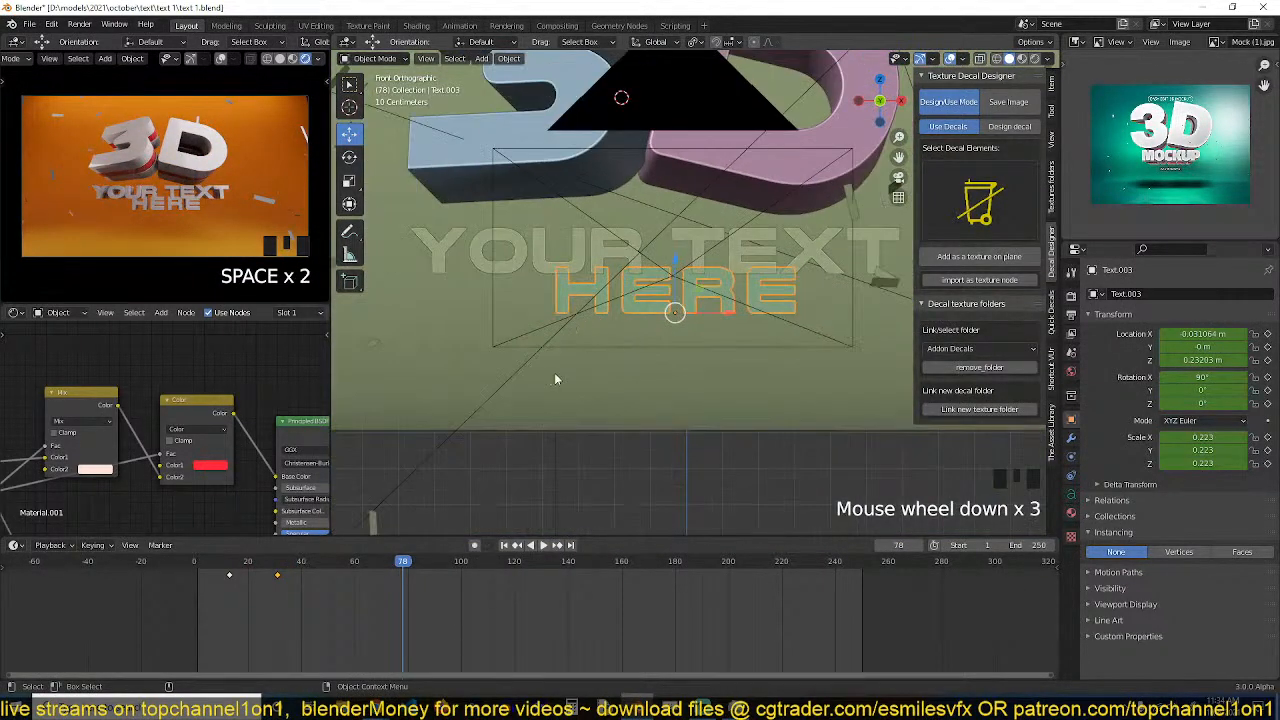
key(ctrl+Tab)
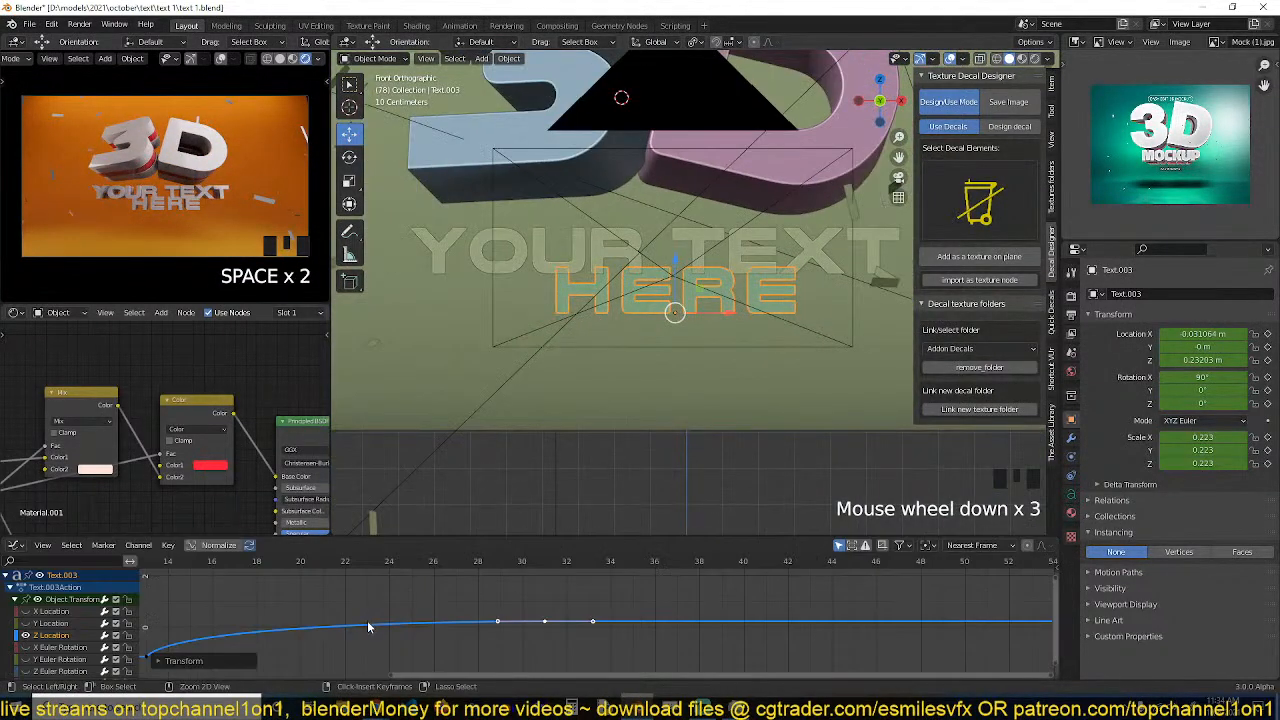
click(68, 622)
key(Delete)
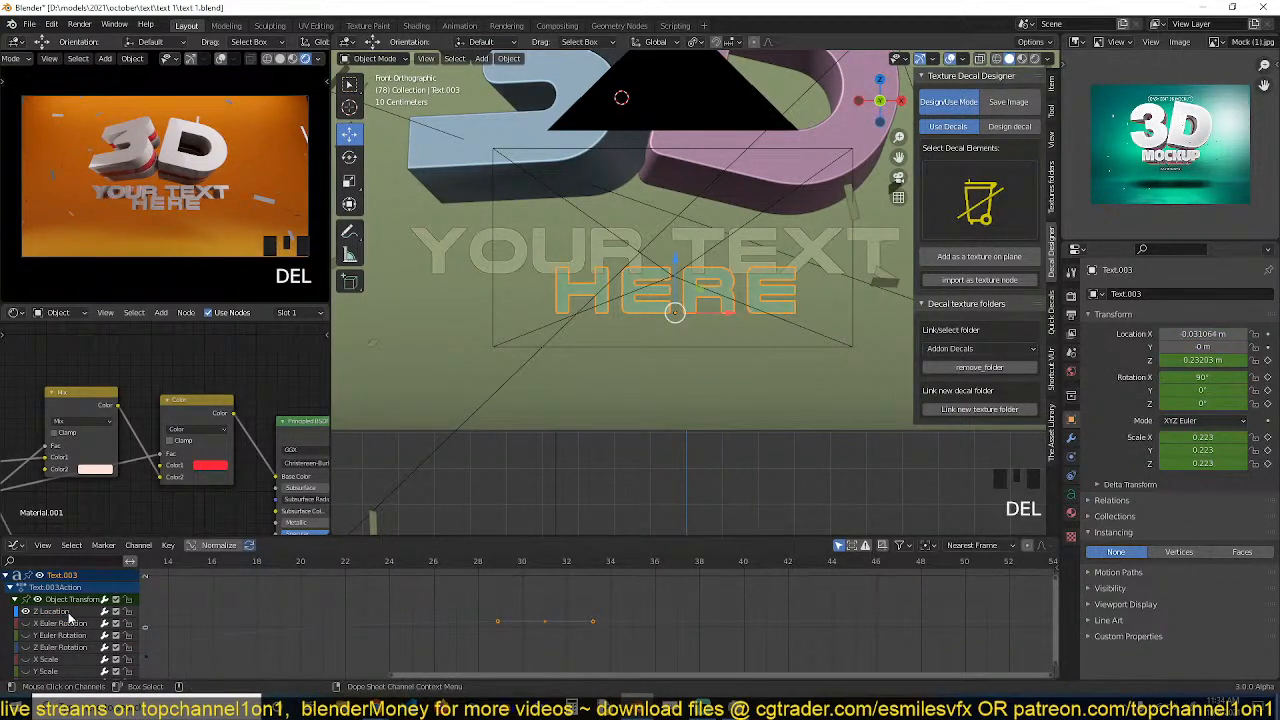
drag(731, 325, 698, 330)
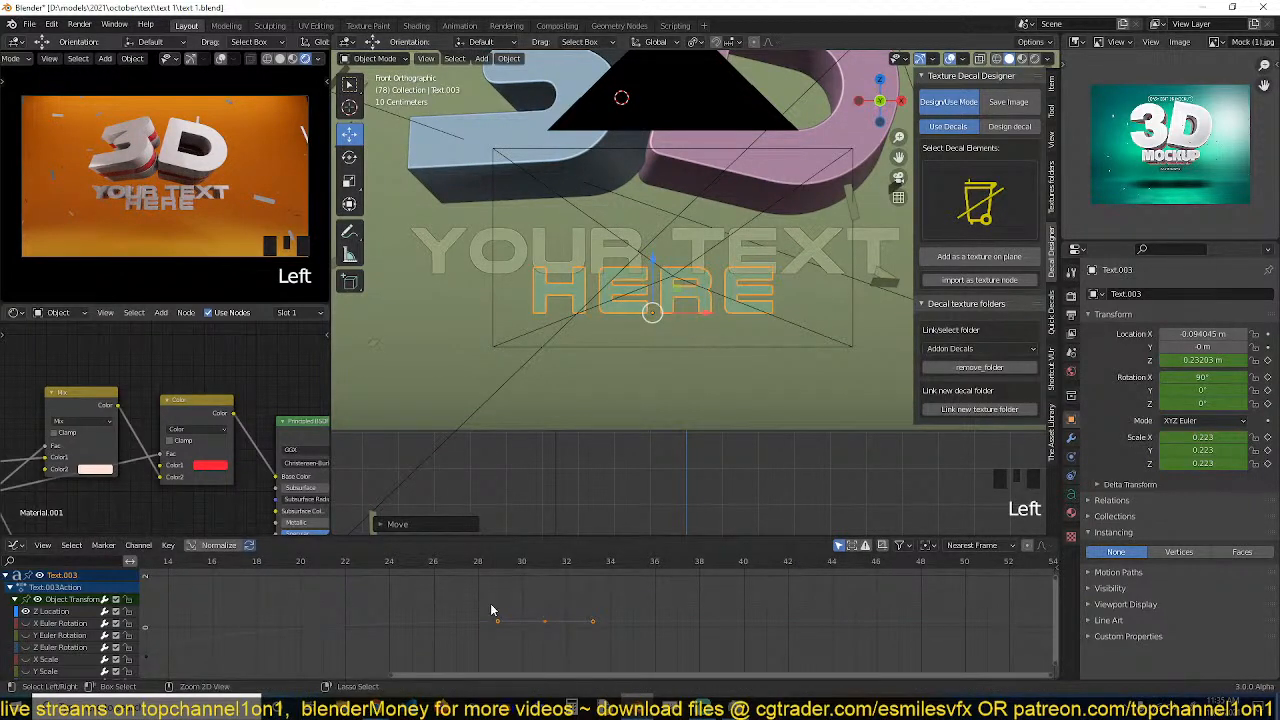
Lower the final Z Location keyframe of the HERE text to about 0.18 m and save the file.
key(ctrl+Tab)
key(ctrl+Tab)
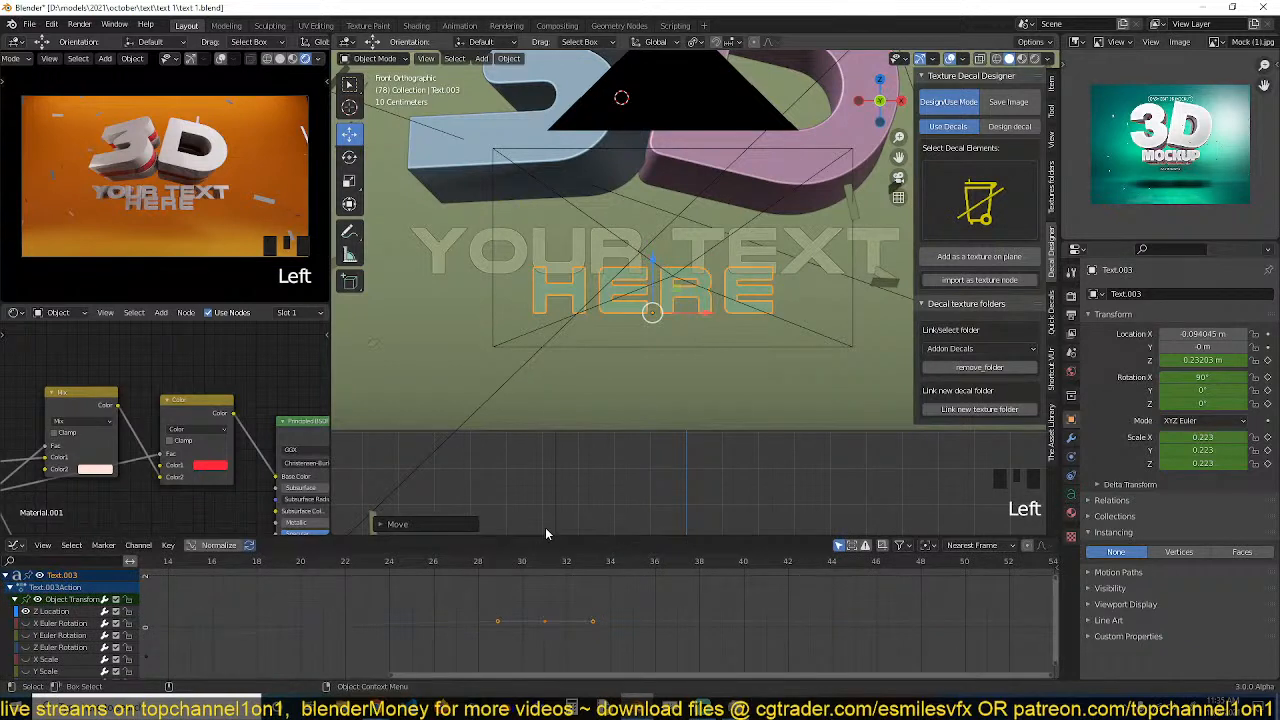
key(ctrl+Tab)
key(ctrl+Tab)
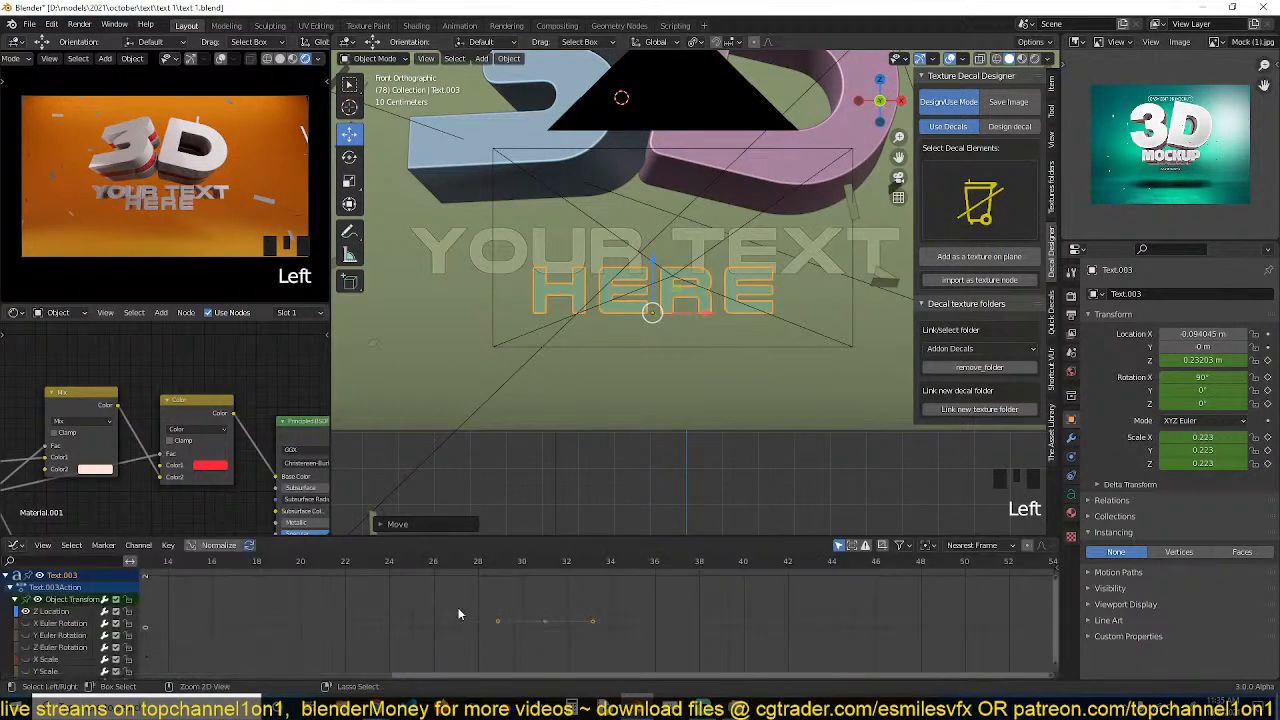
click(549, 622)
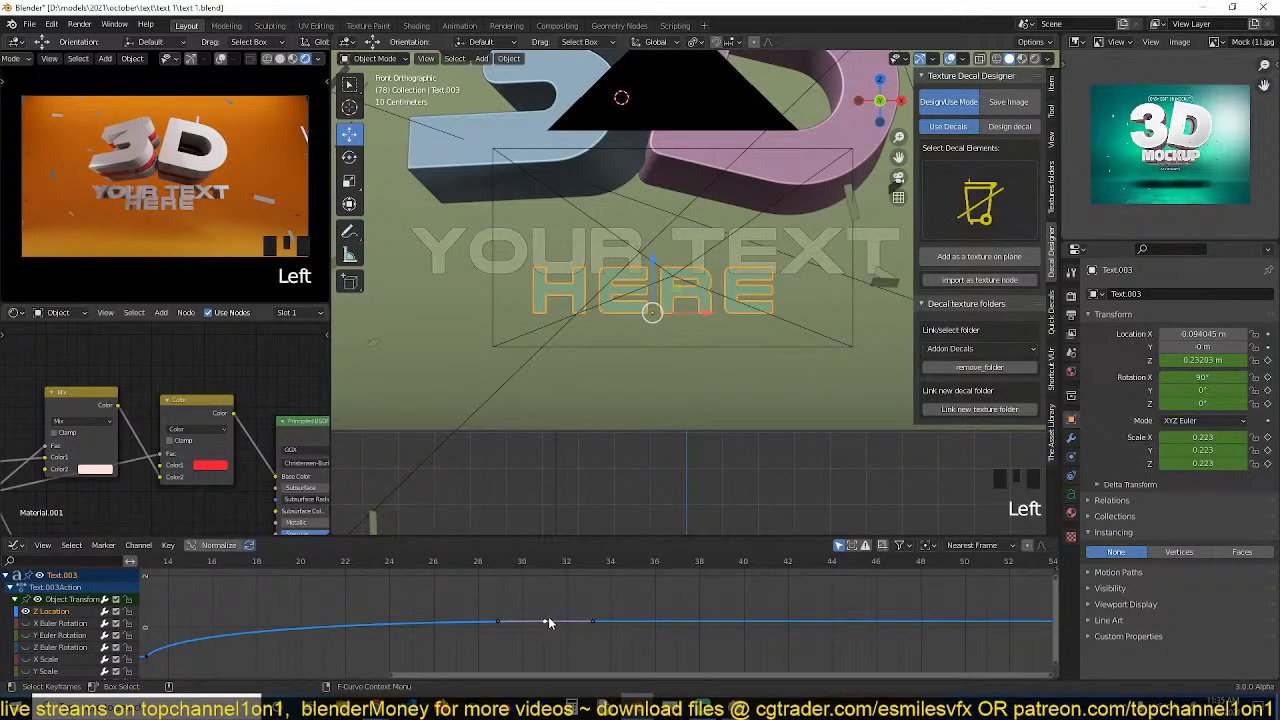
key(g)
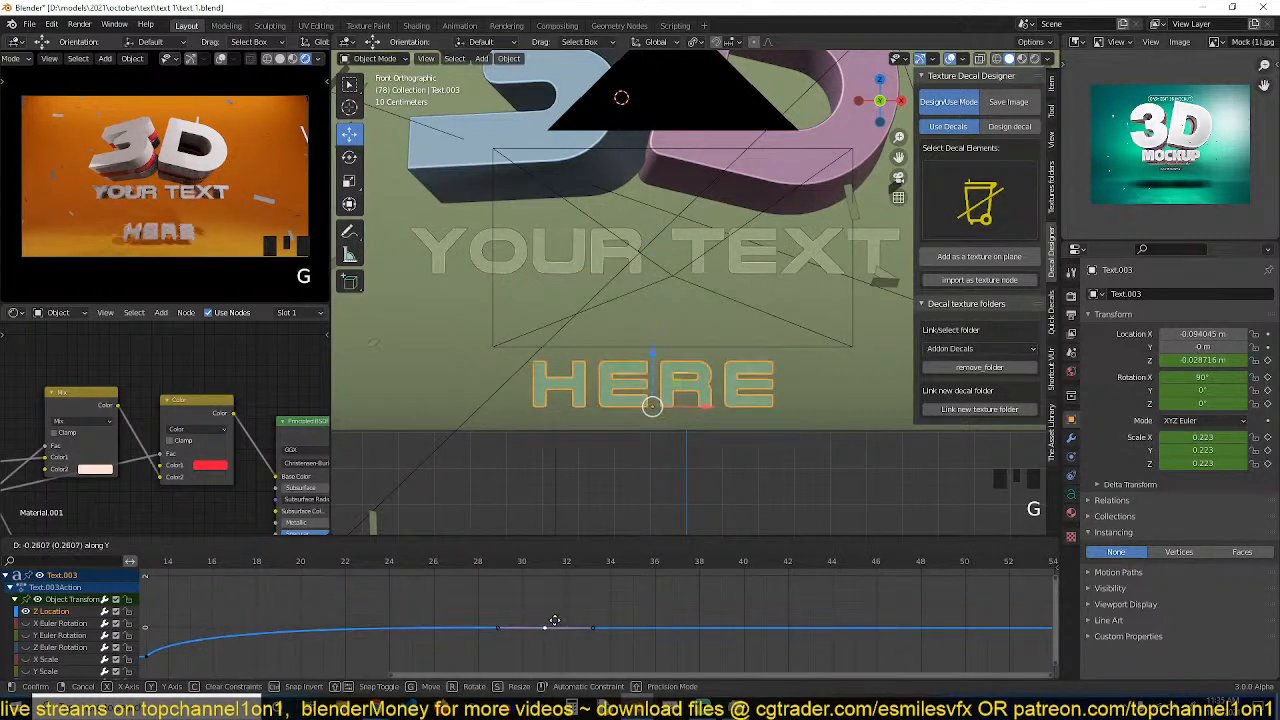
click(570, 566)
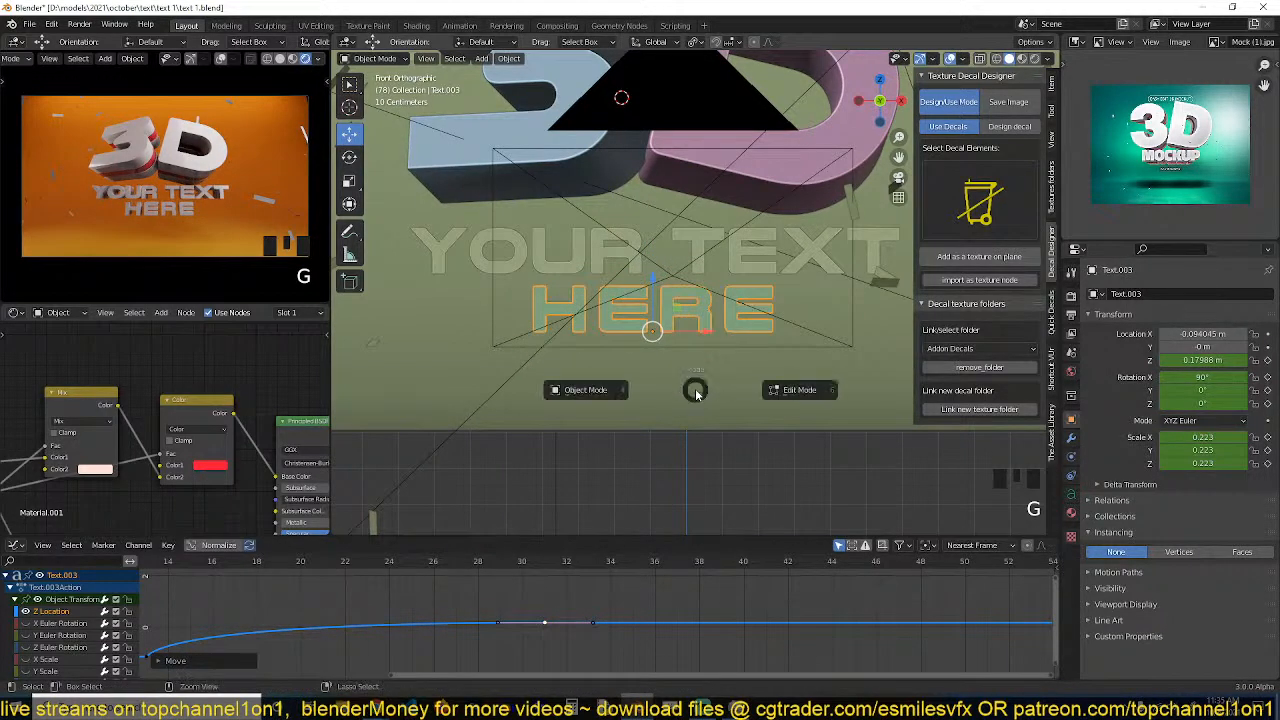
key(ctrl+Tab)
key(ctrl+s)
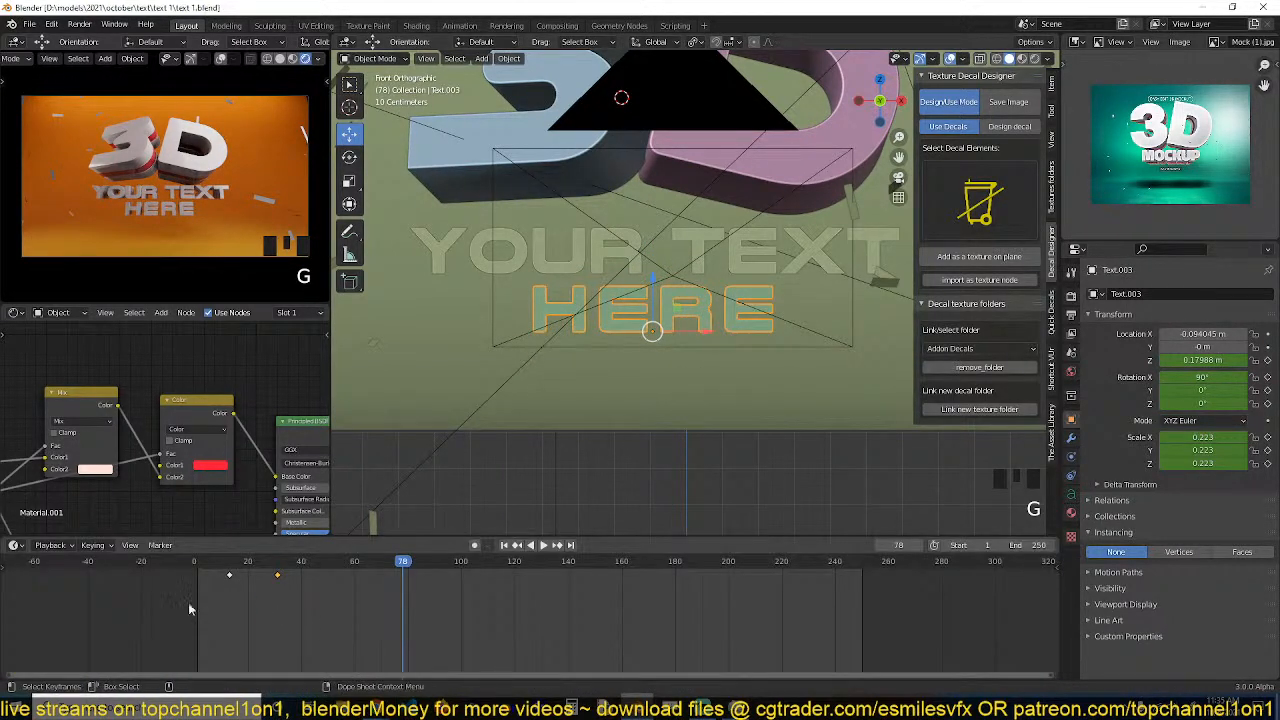
Play the animation twice from the start and stop it at frame 56.
shift+right_click(88, 609)
key(space)
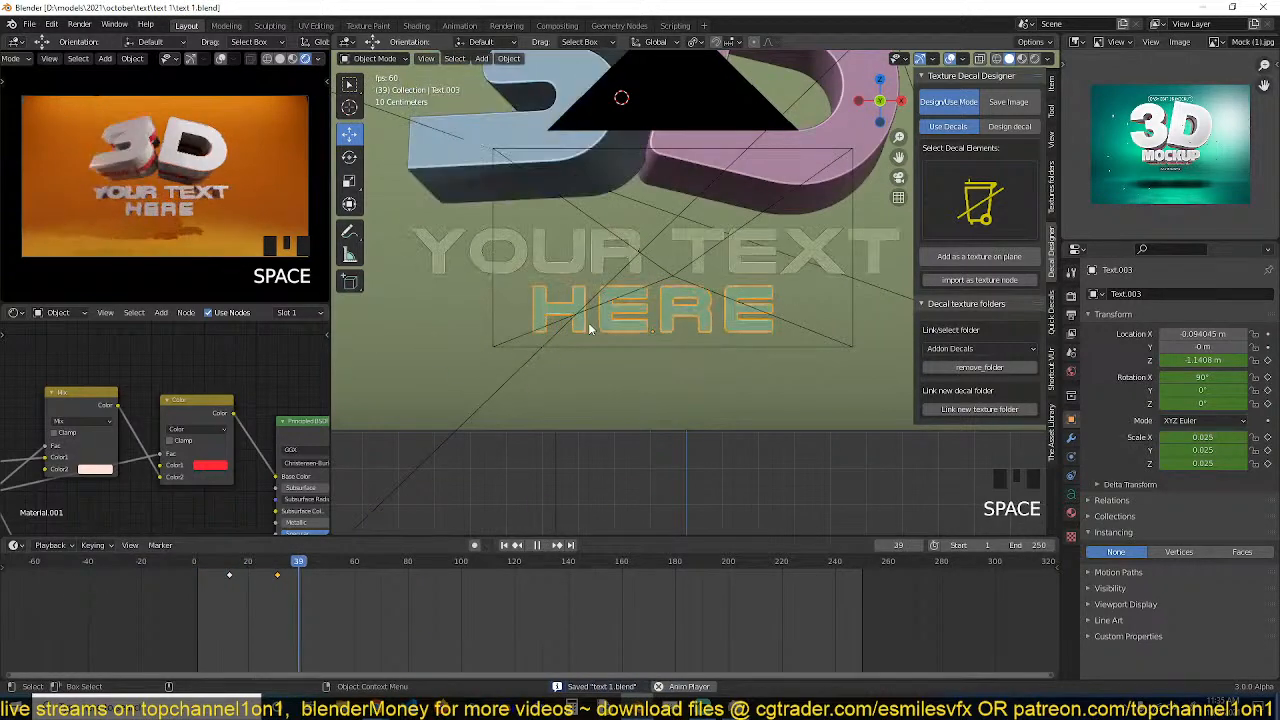
key(space)
shift+right_click(137, 602)
key(space)
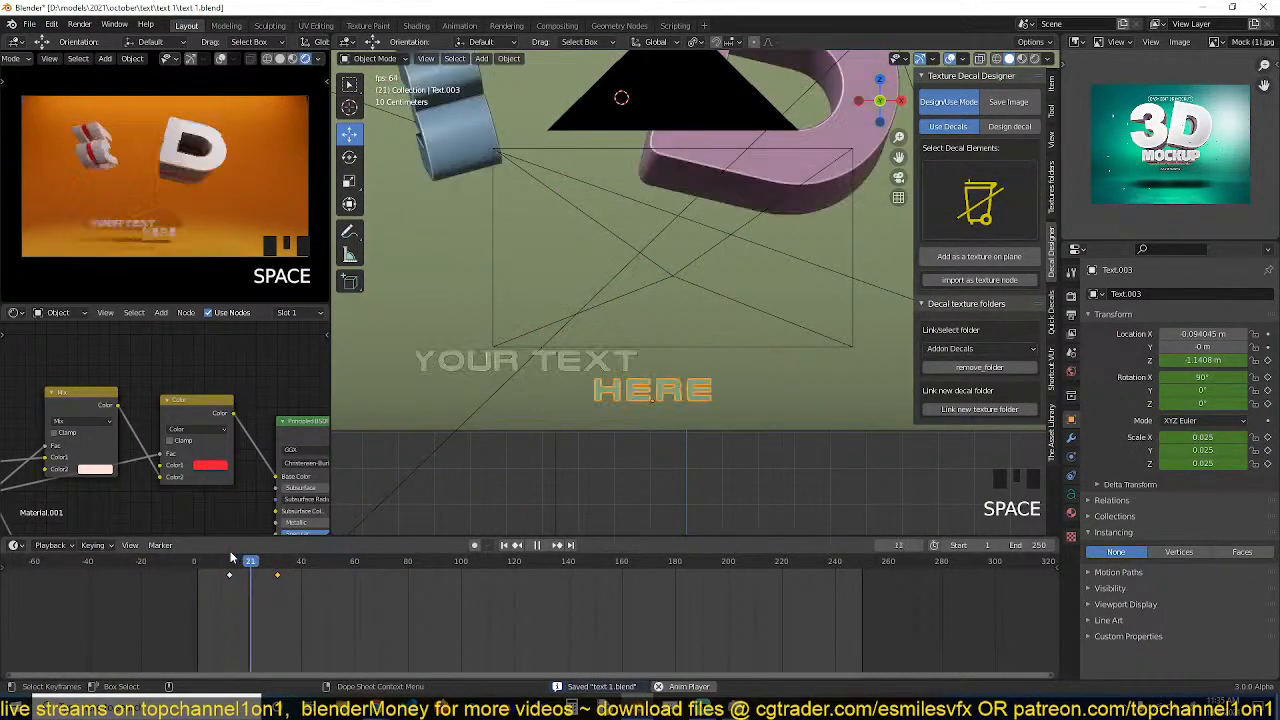
key(space)
Select the confetti emitter and set its particle emission Frame Start to 23.
scroll(621, 294, down, 3)
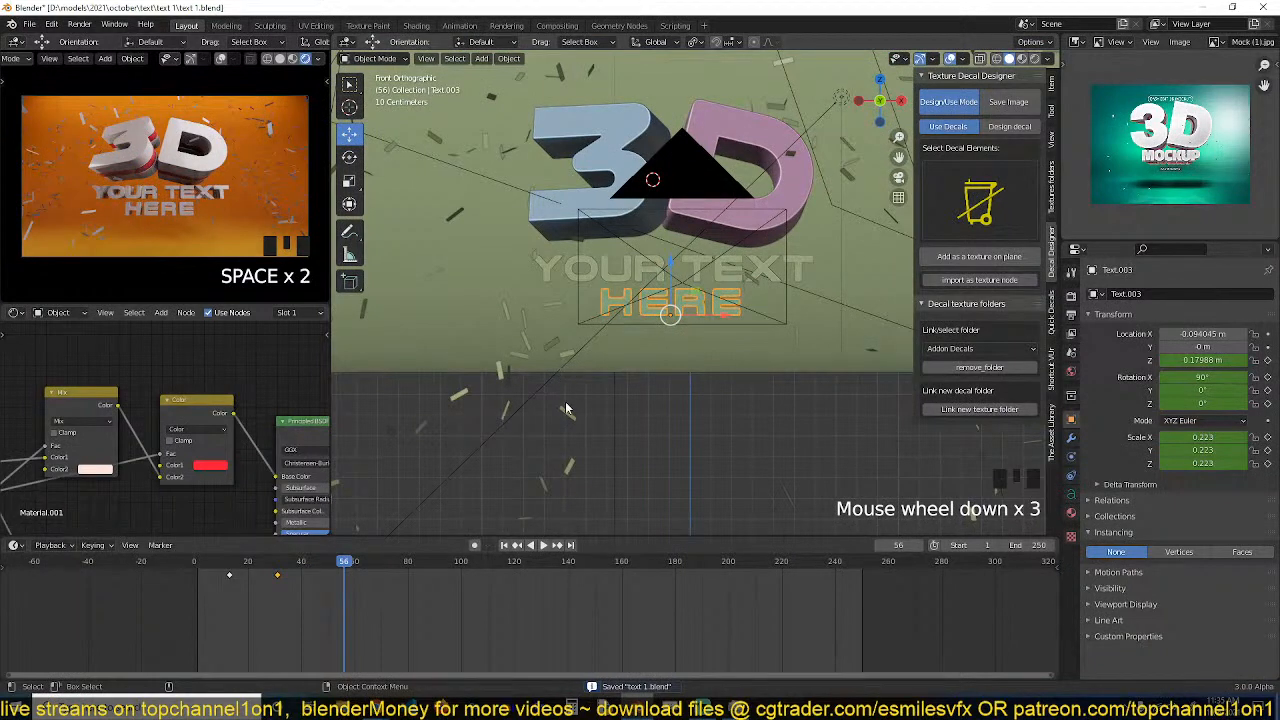
click(566, 409)
click(1071, 459)
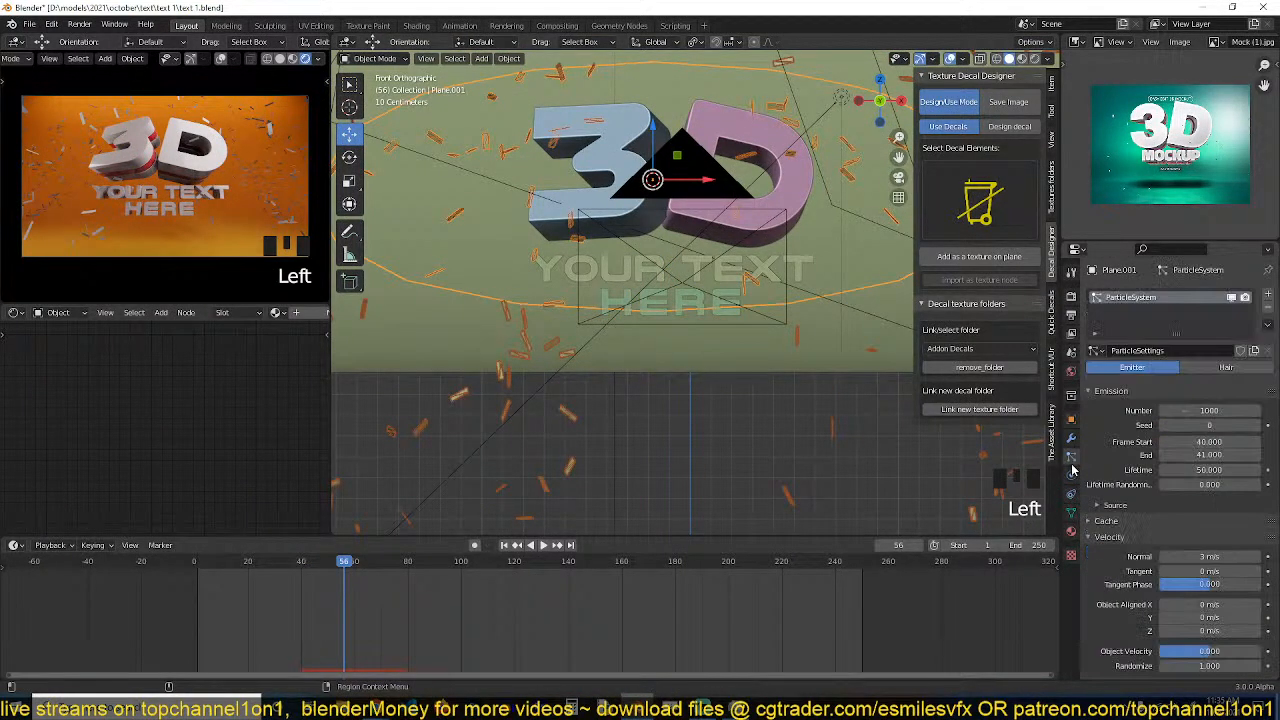
mouse_move(280, 590)
shift+right_down()
mouse_move(218, 590)
mouse_move(255, 593)
shift+right_up()
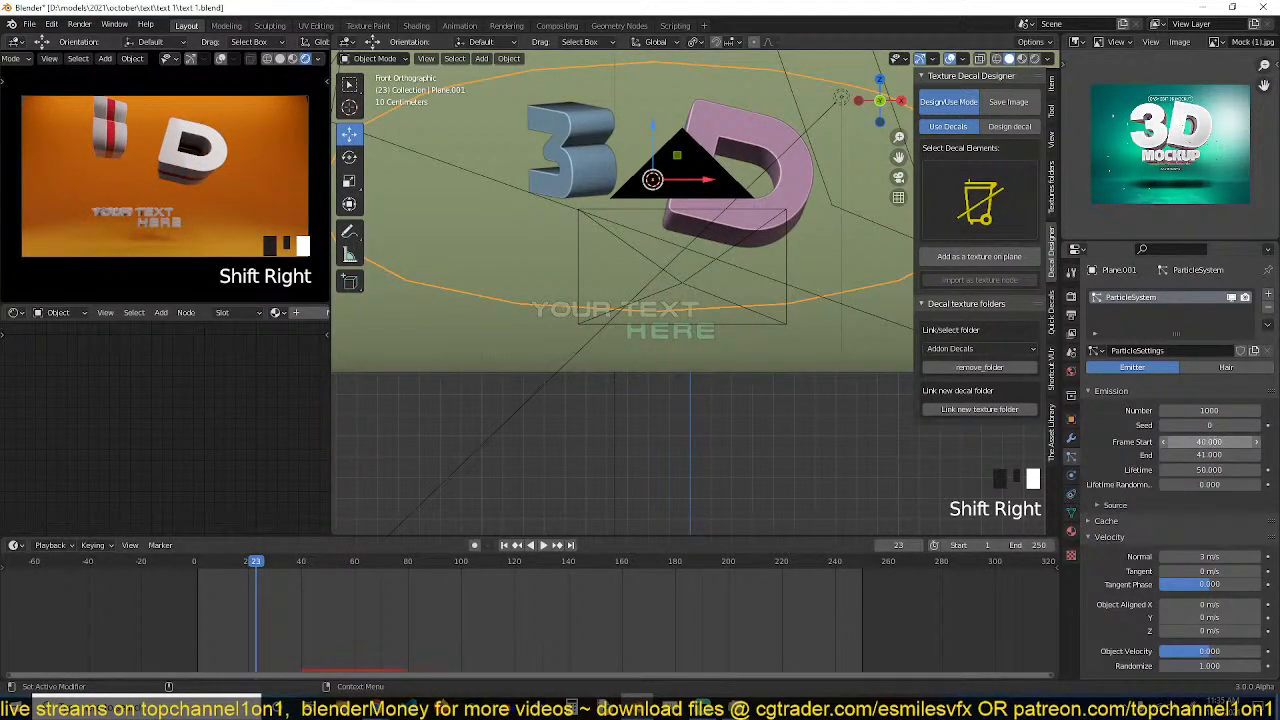
triple_click(1205, 455)
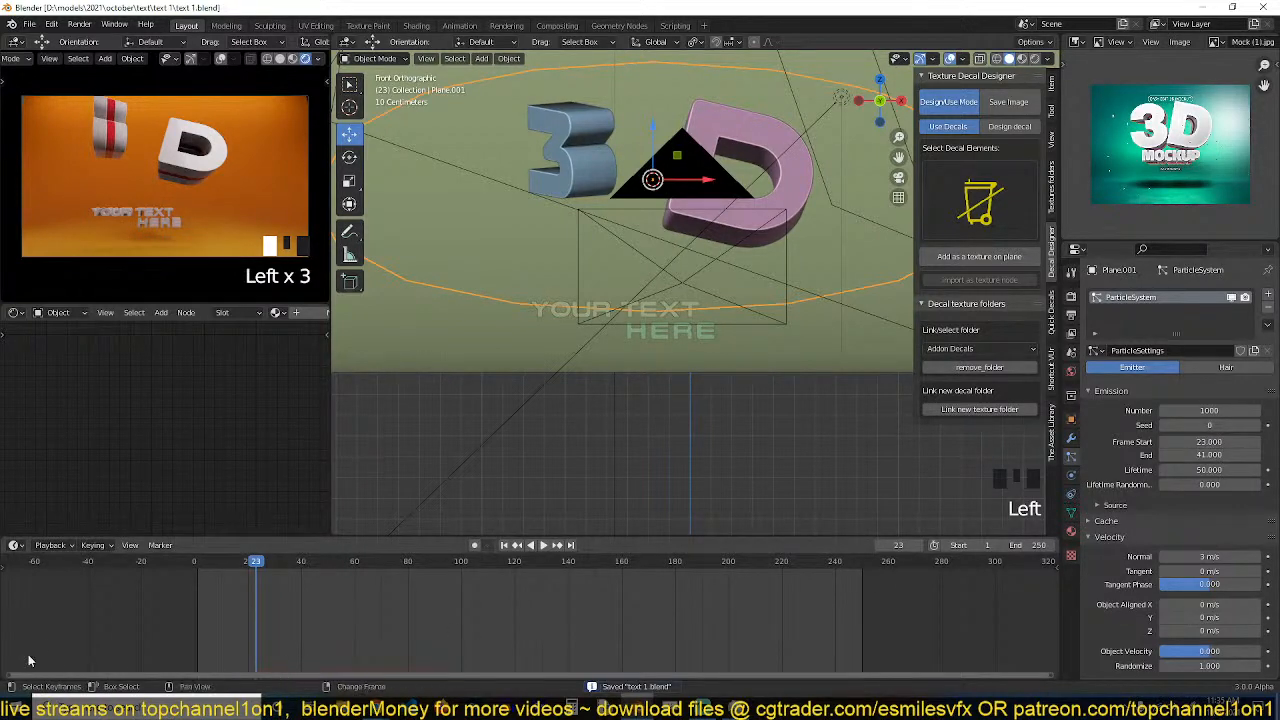
Replay the animation from the start several times to check the timing of the confetti burst.
shift+right_click(452, 400)
key(space)
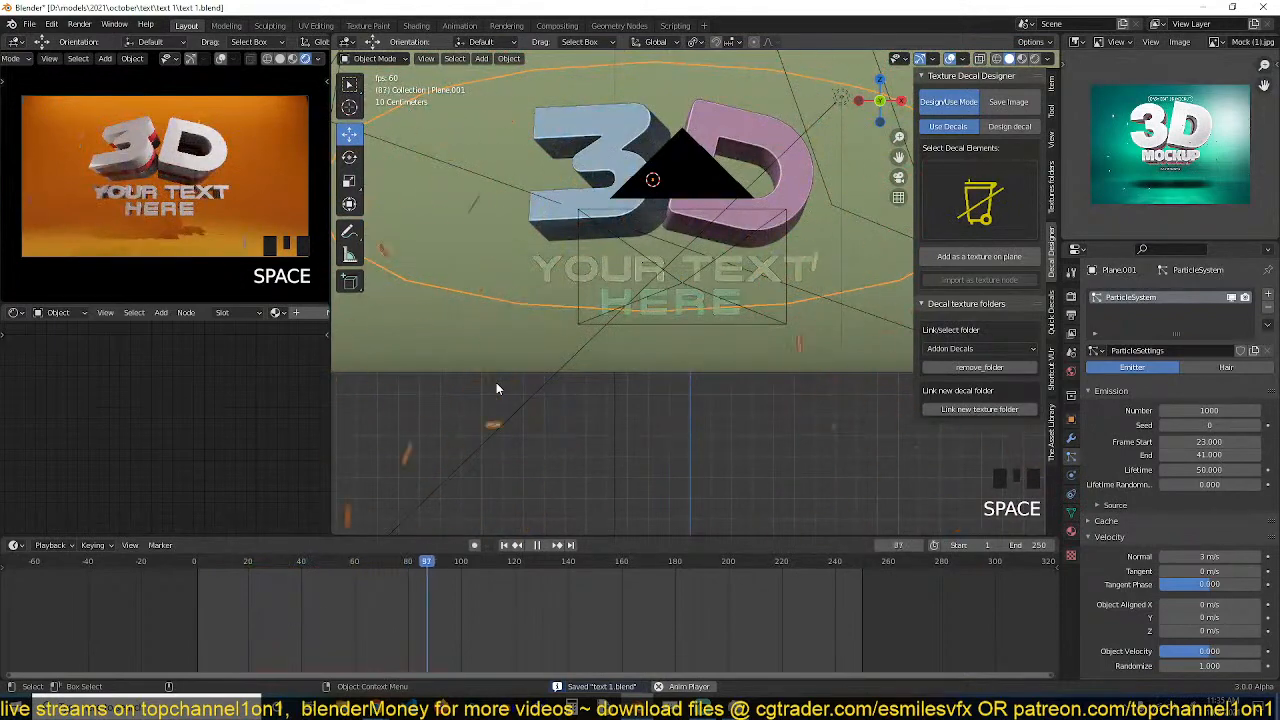
key(space)
shift+right_click(239, 590)
key(space)
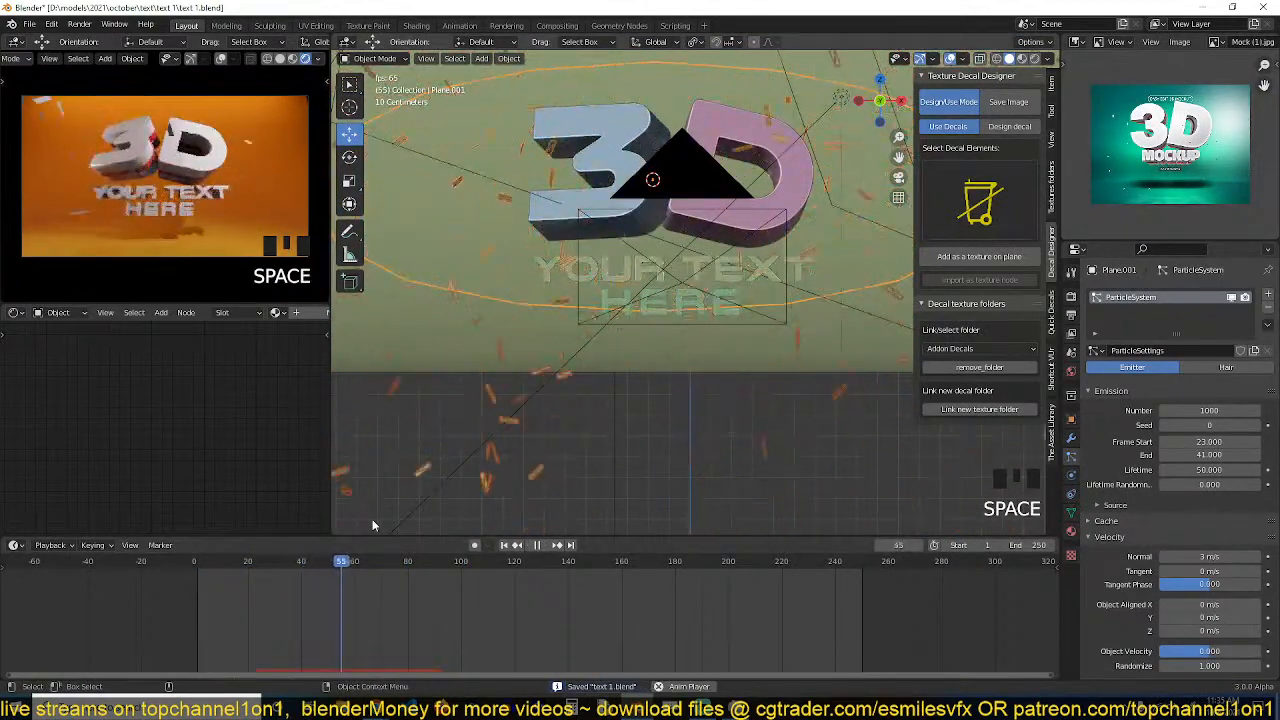
key(Escape)
key(space)
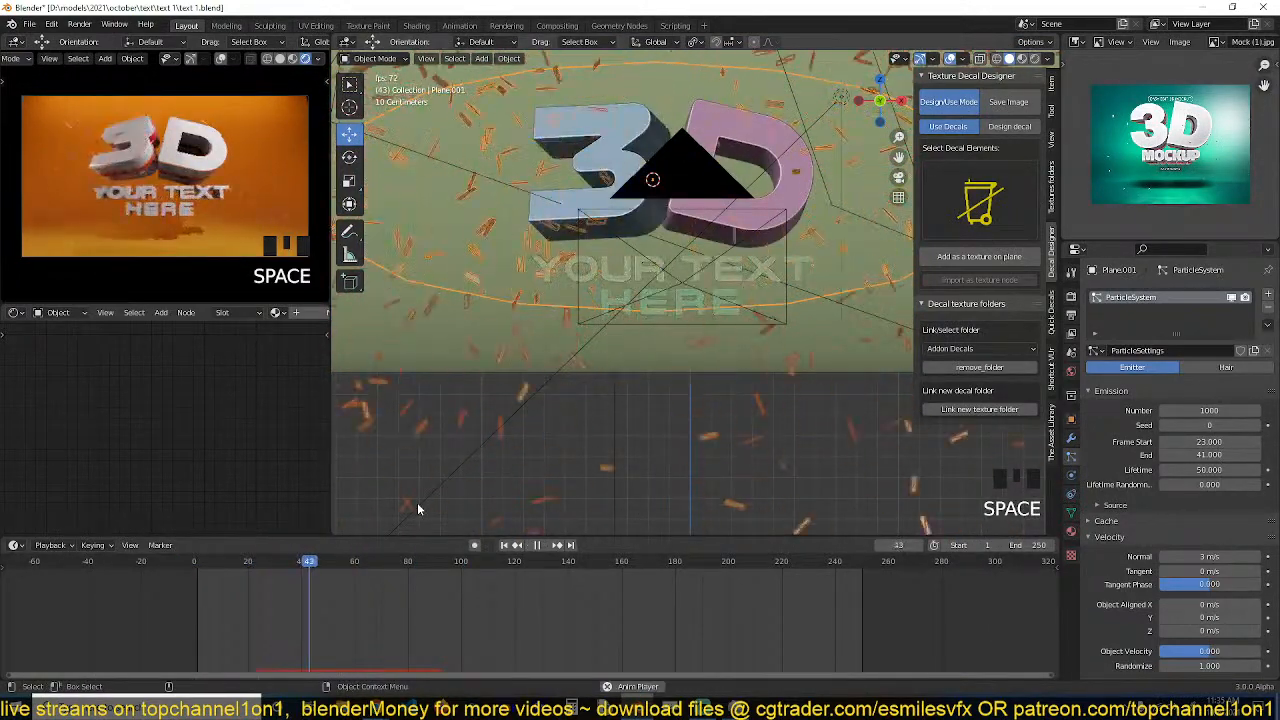
key(Escape)
Enter Edit Mode on the confetti emitter and scale its mesh along X to about a third of its width.
key(grave)
key(grave)
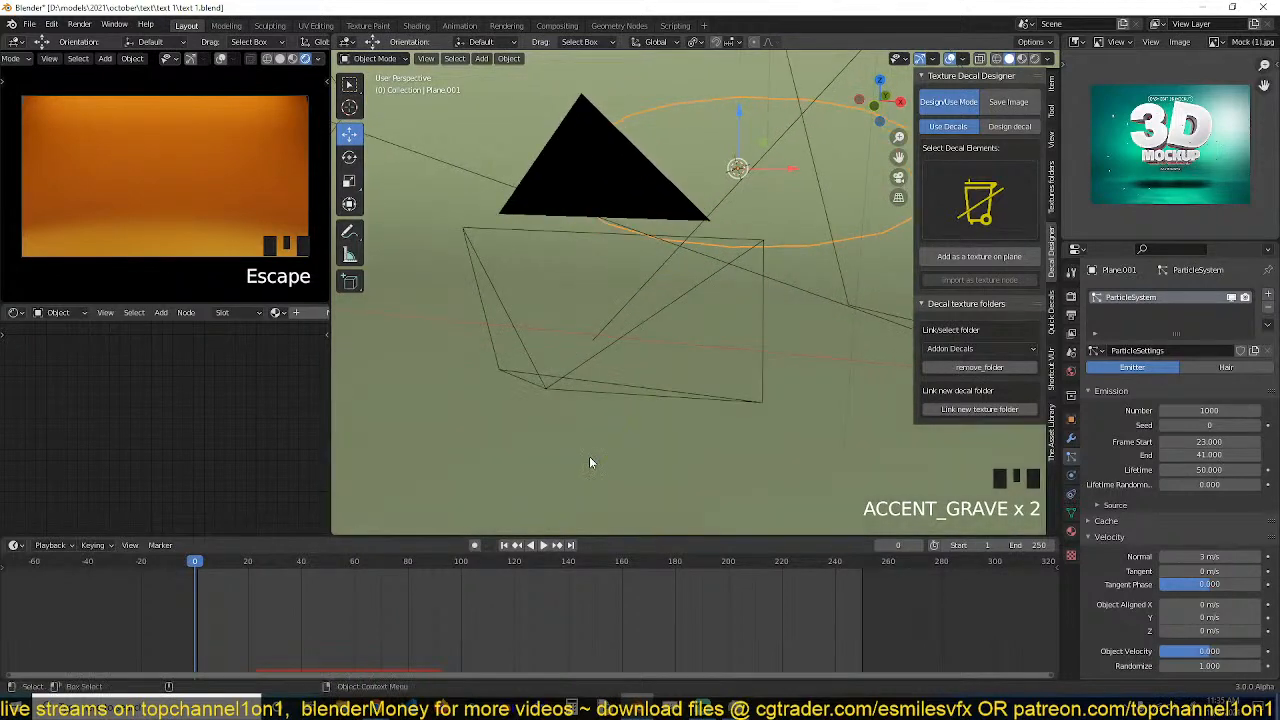
key(Tab)
scroll(691, 363, down, 4)
key(s)
key(x)
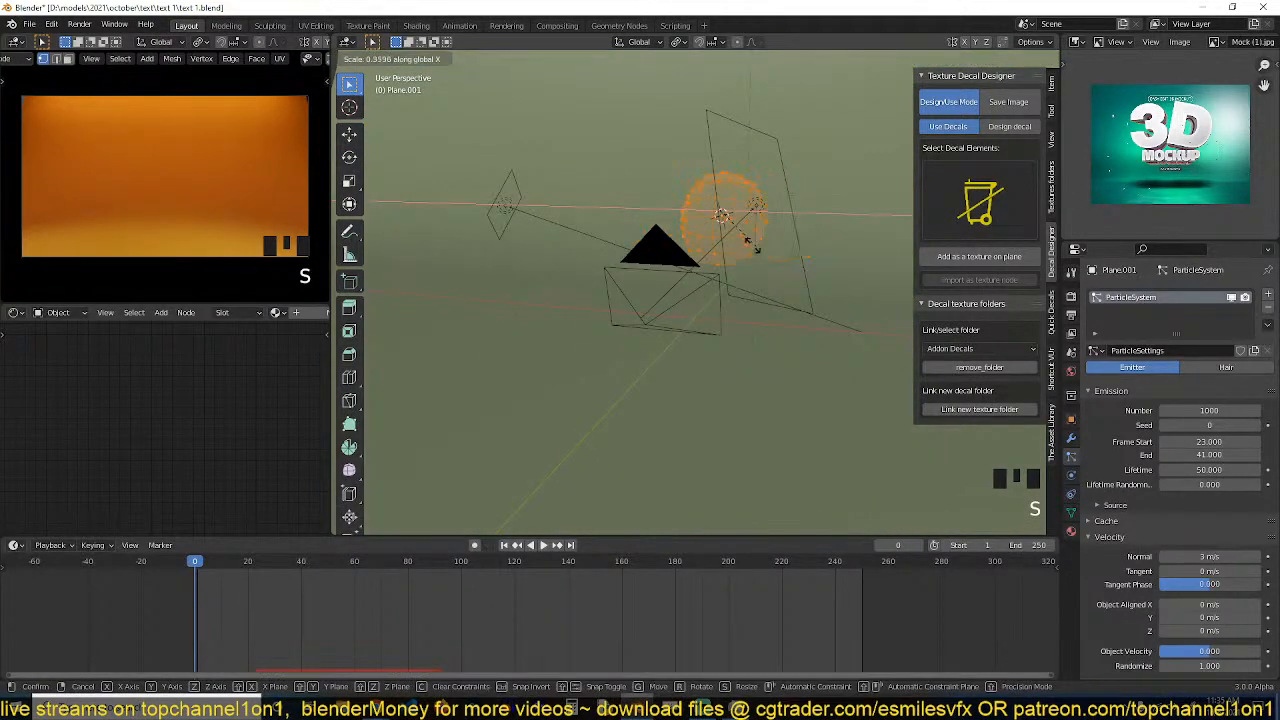
click(752, 240)
Duplicate the emitter mesh in top view, place the copy on the +X side of the original and rotate it.
key(KP_7)
scroll(760, 243, down, 5)
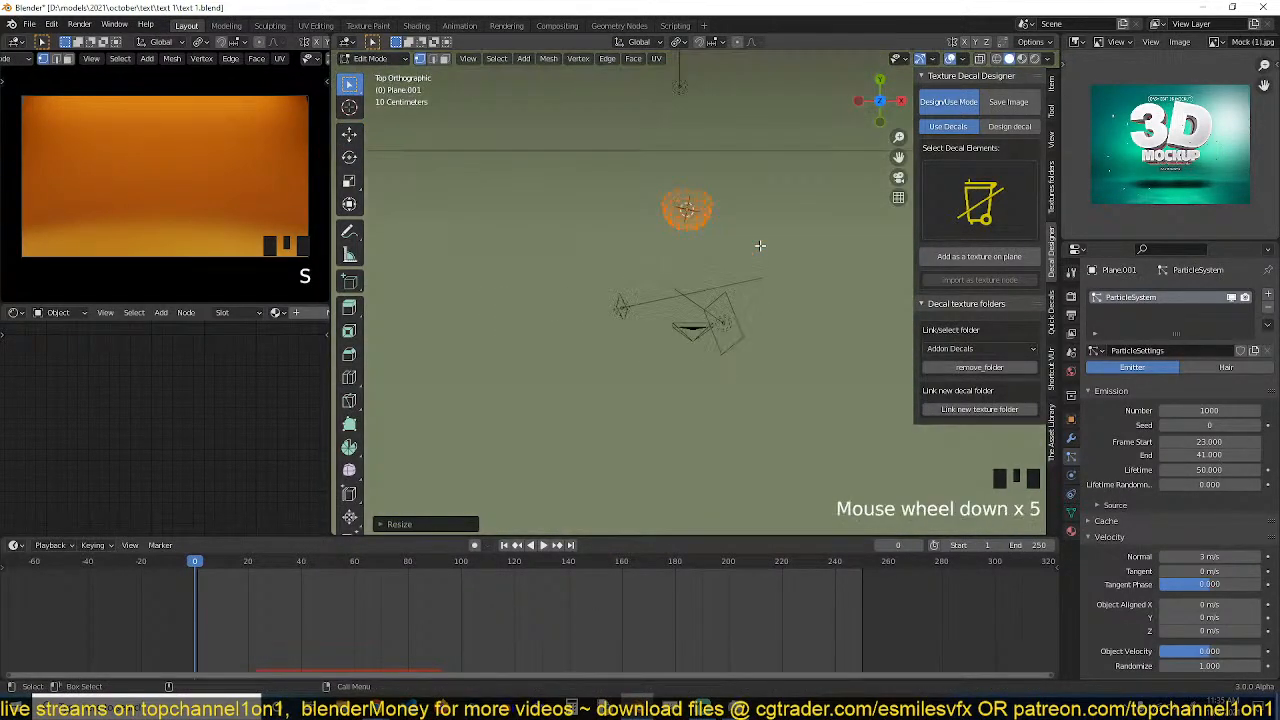
key(shift+d)
click(820, 290)
key(r)
click(778, 390)
key(KP_1)
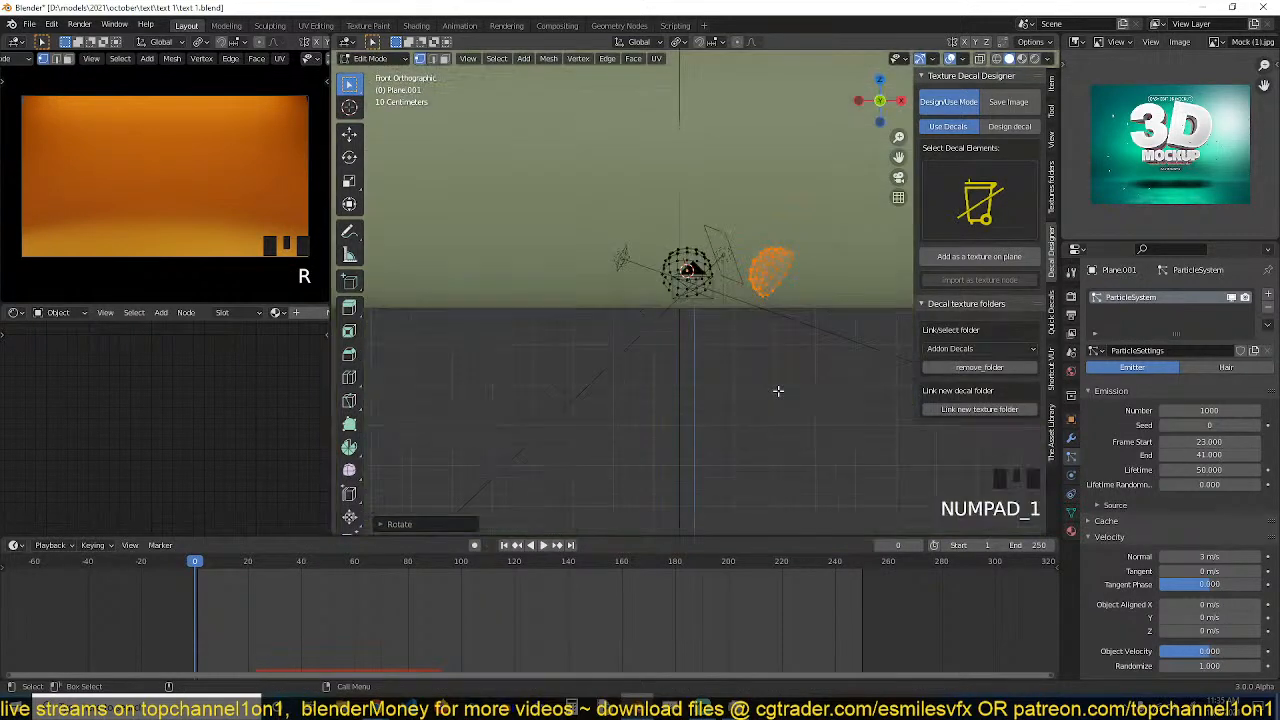
Duplicate the selected emitter mesh in front view, place the copy on the -X side of the original and rotate it.
key(shift+d)
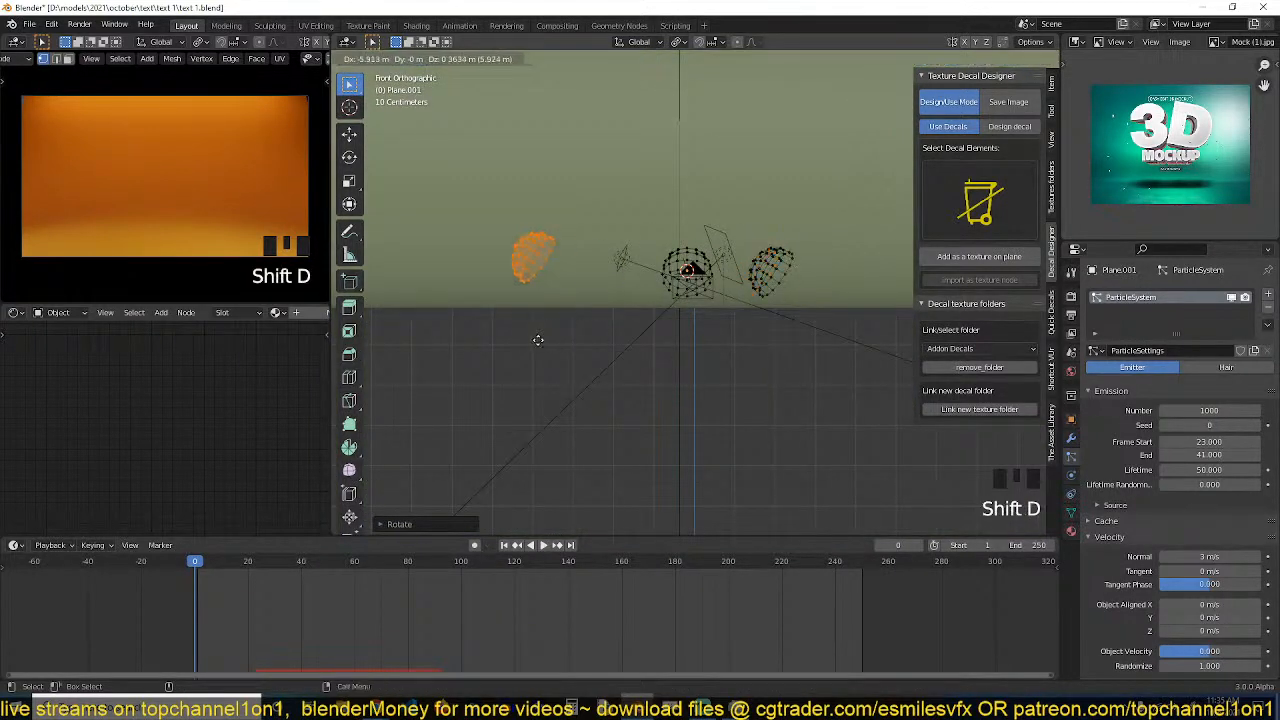
click(571, 345)
key(r)
click(420, 452)
Duplicate the emitter mesh once more, place the copy above the original, rotate it and return to Object Mode.
key(shift+d)
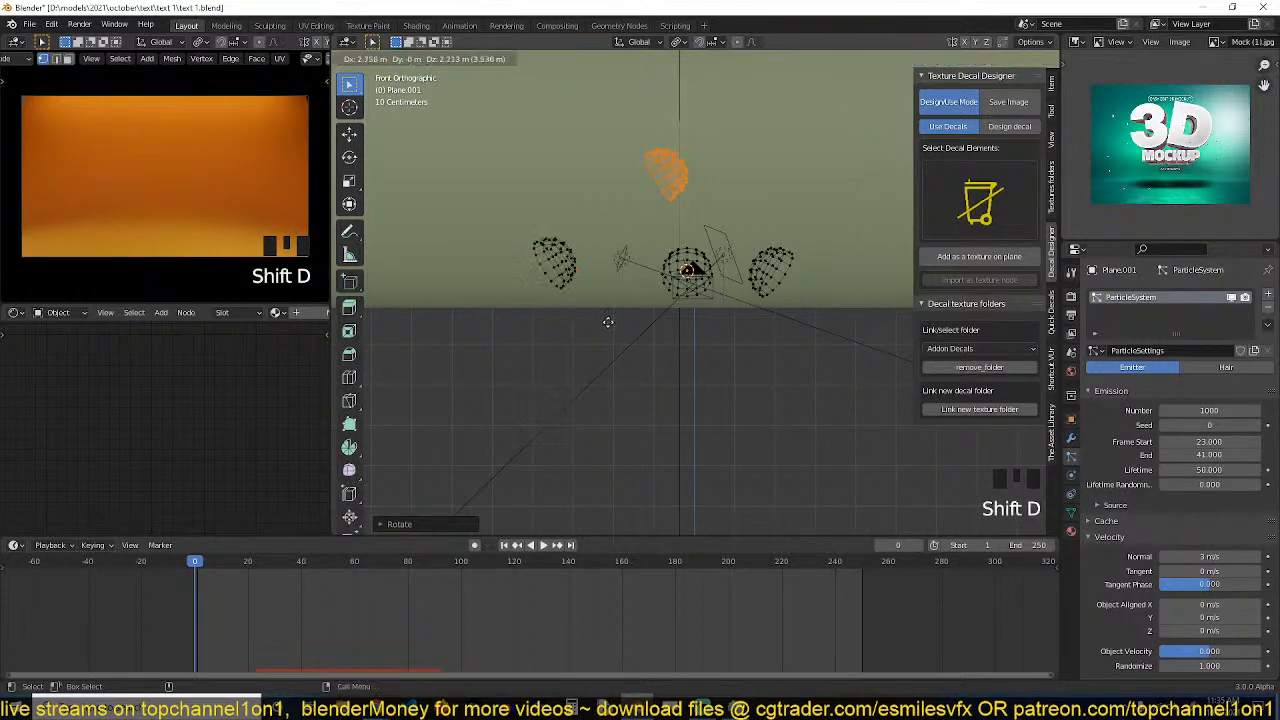
click(591, 289)
key(r)
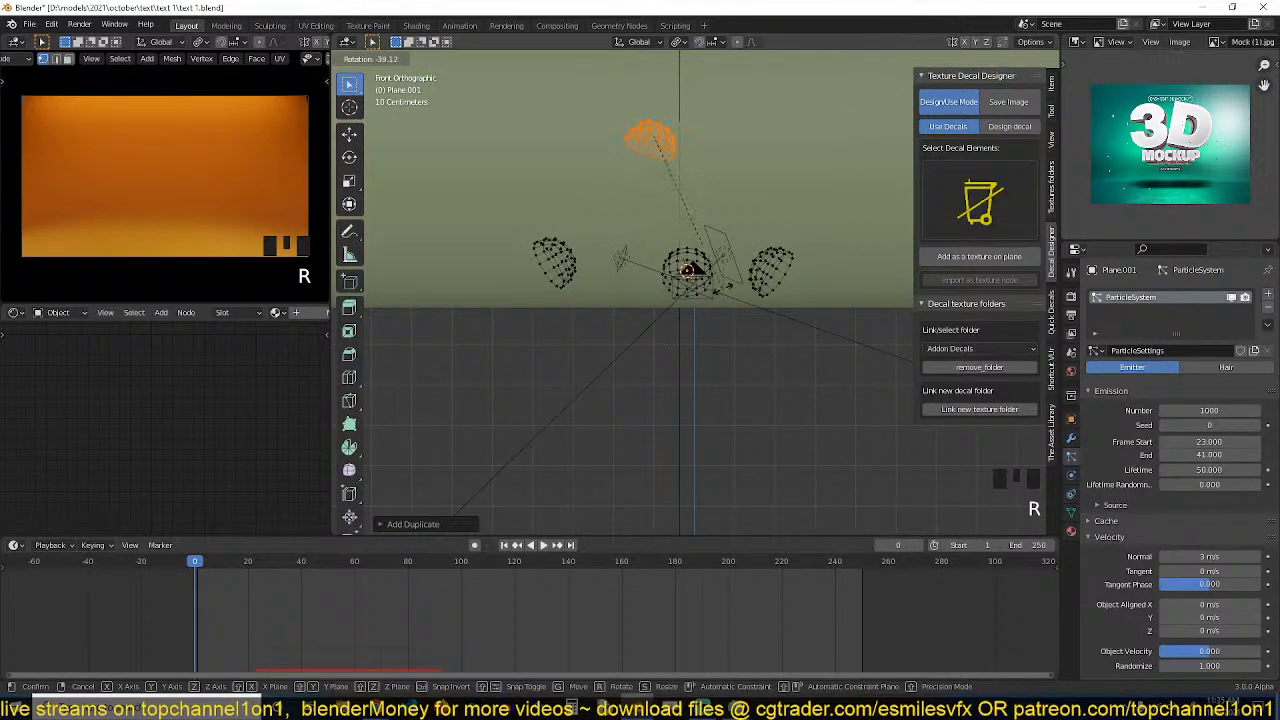
click(770, 256)
key(Tab)
Replay the animation in a perspective view to check the confetti from all emitter copies, stopping at frame 38.
key(grave)
middle_drag(770, 256, 553, 360)
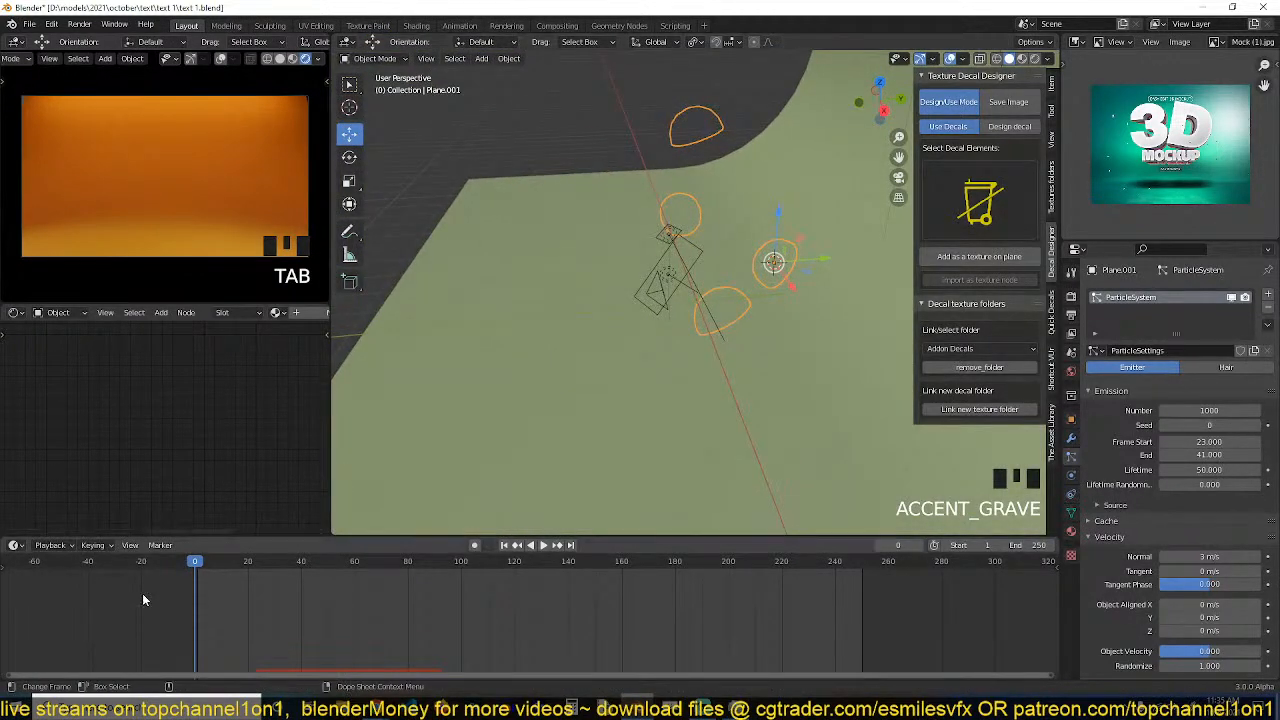
key(space)
key(Escape)
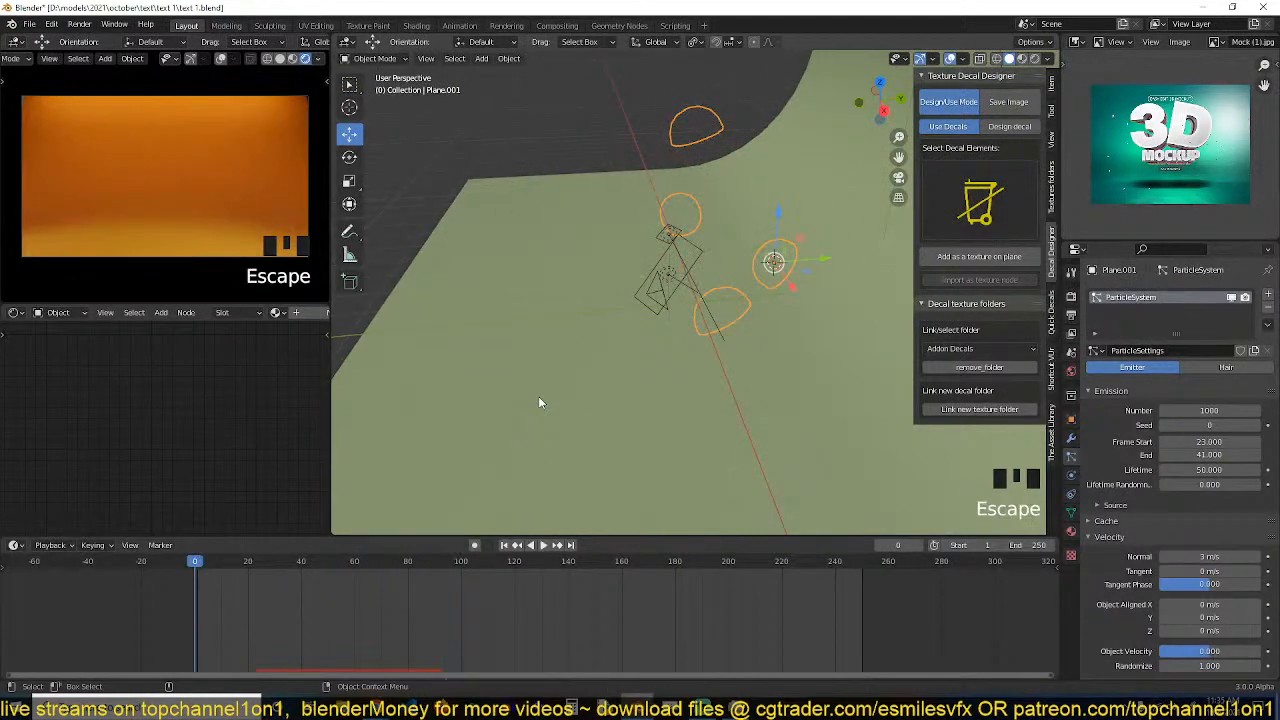
key(space)
key(Escape)
key(space)
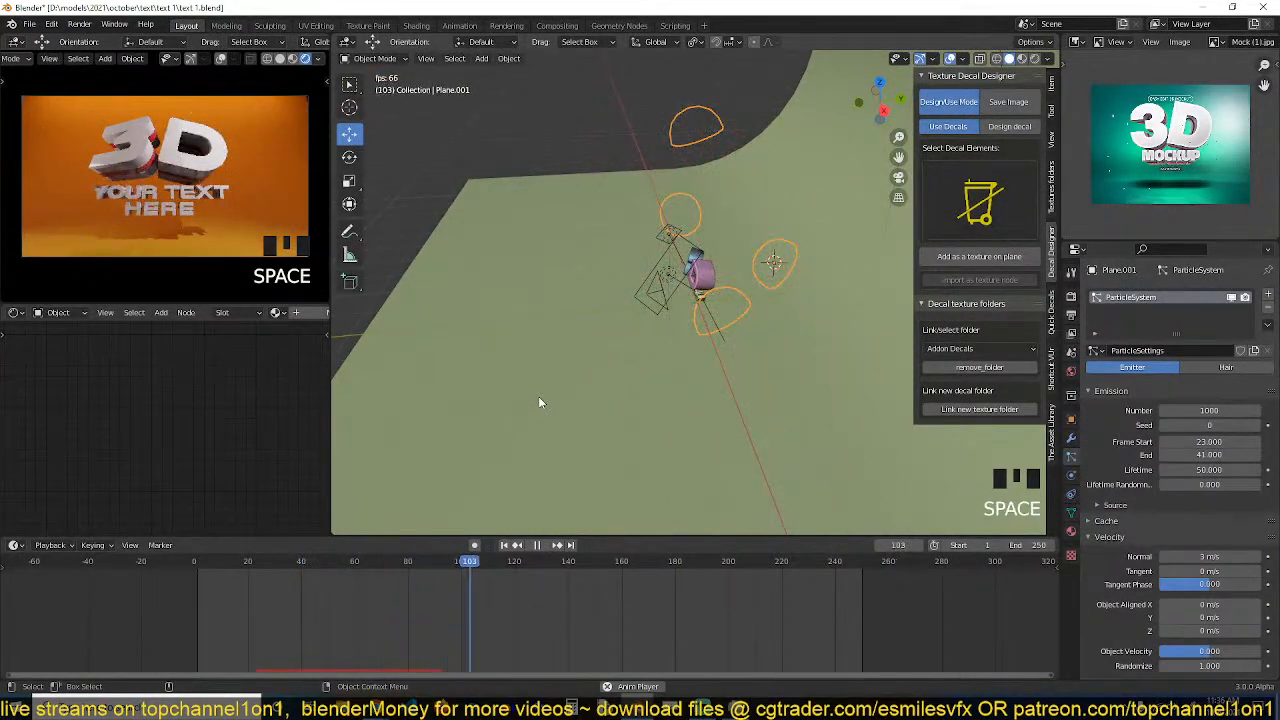
key(space)
click(184, 632)
key(space)
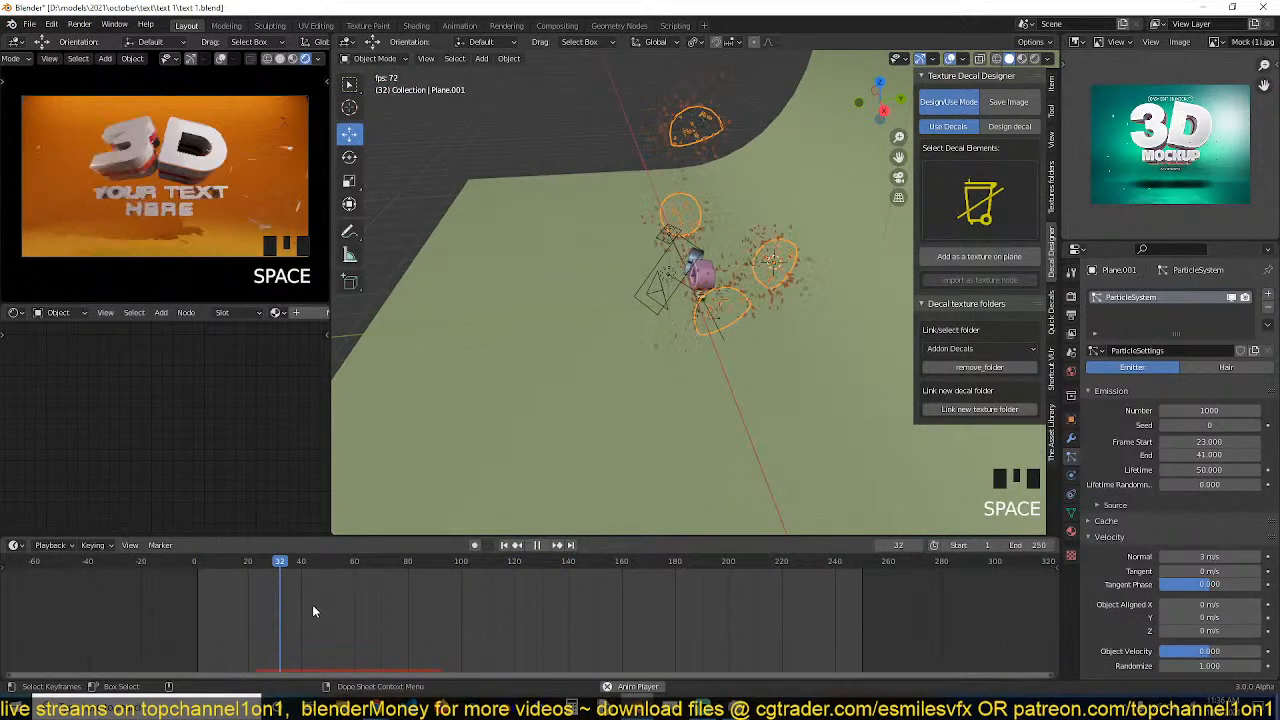
key(space)
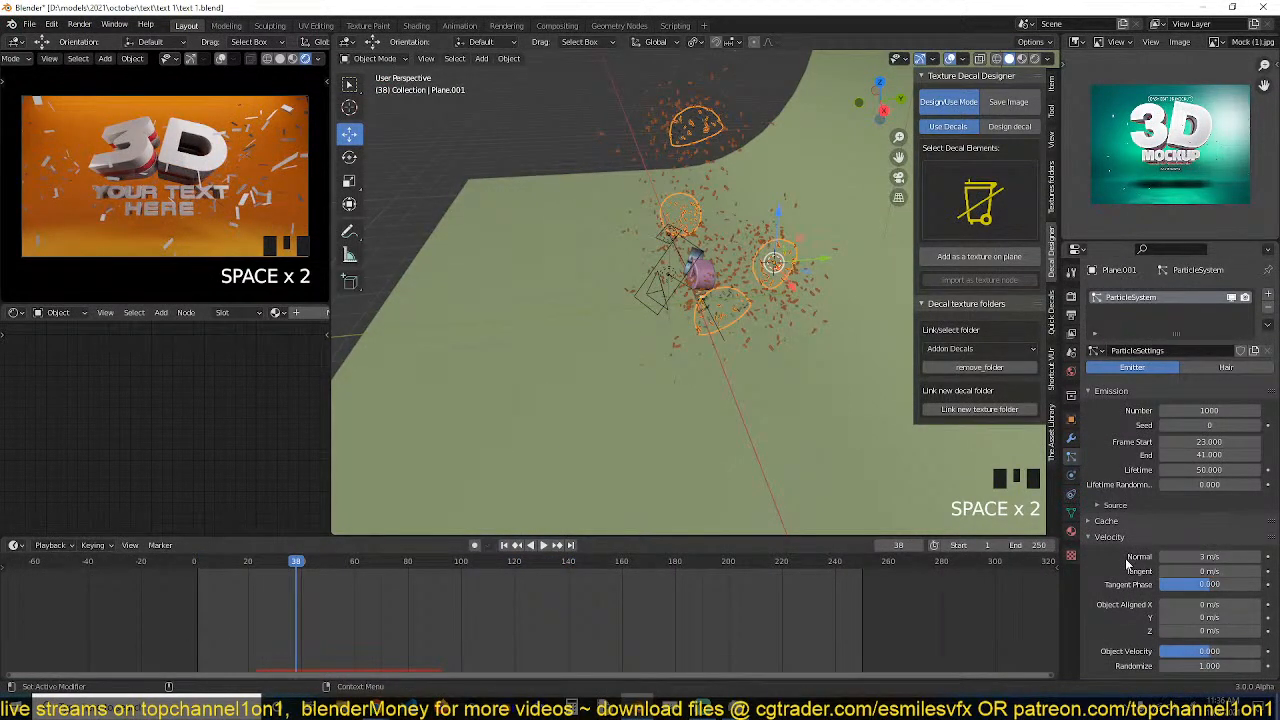
Set the confetti particles' Scale Randomness to 1.000 and their Scale to 0.044, saving the file along the way.
key(ctrl+s)
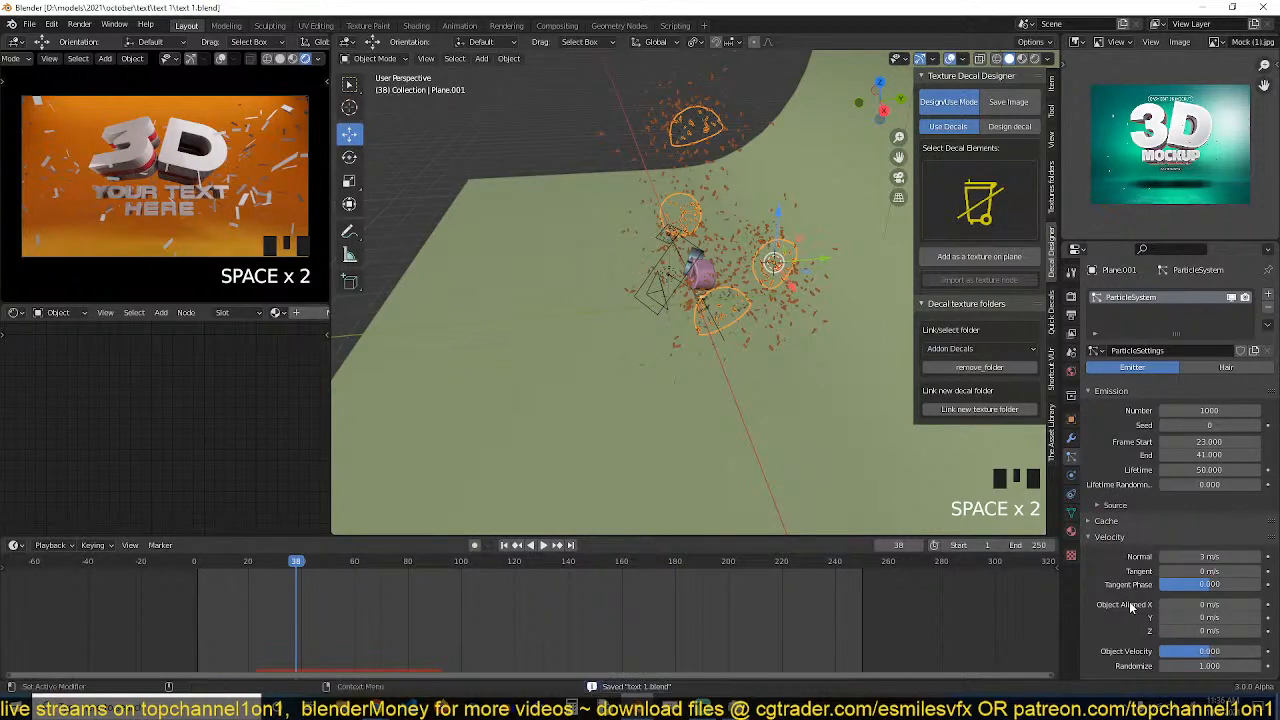
scroll(1131, 607, down, 5)
scroll(1130, 605, down, 6)
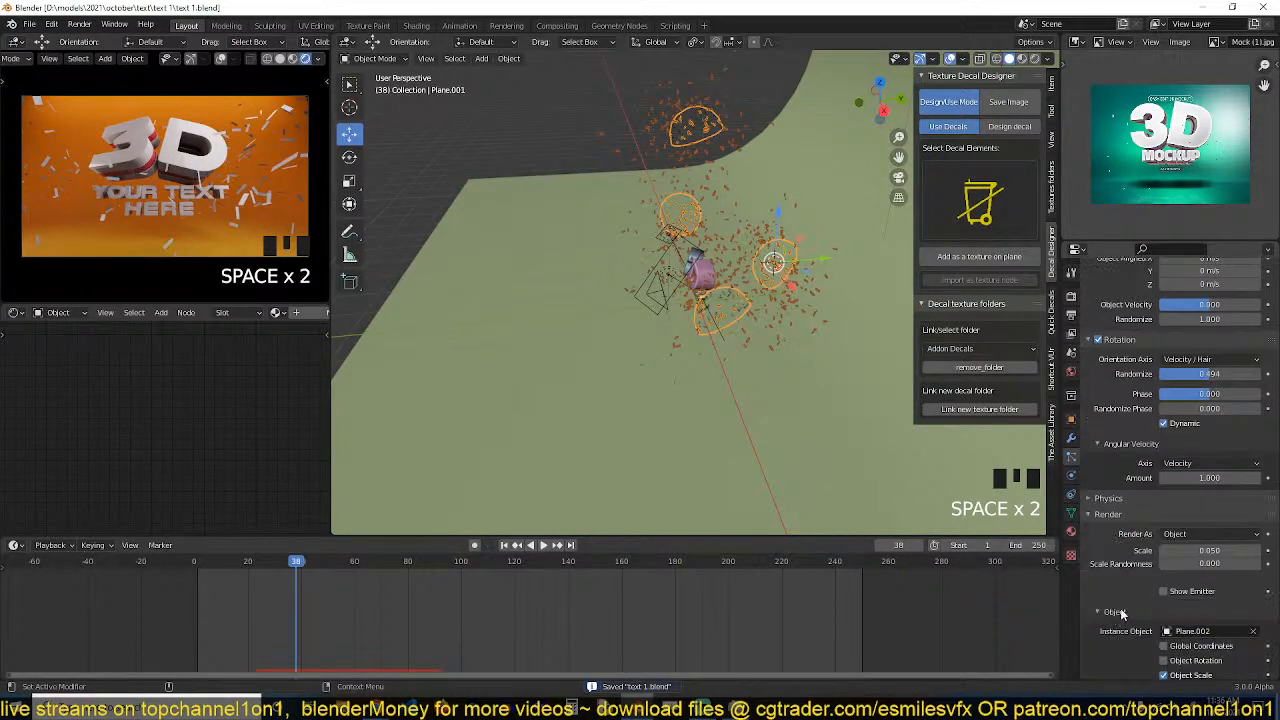
click(1224, 465)
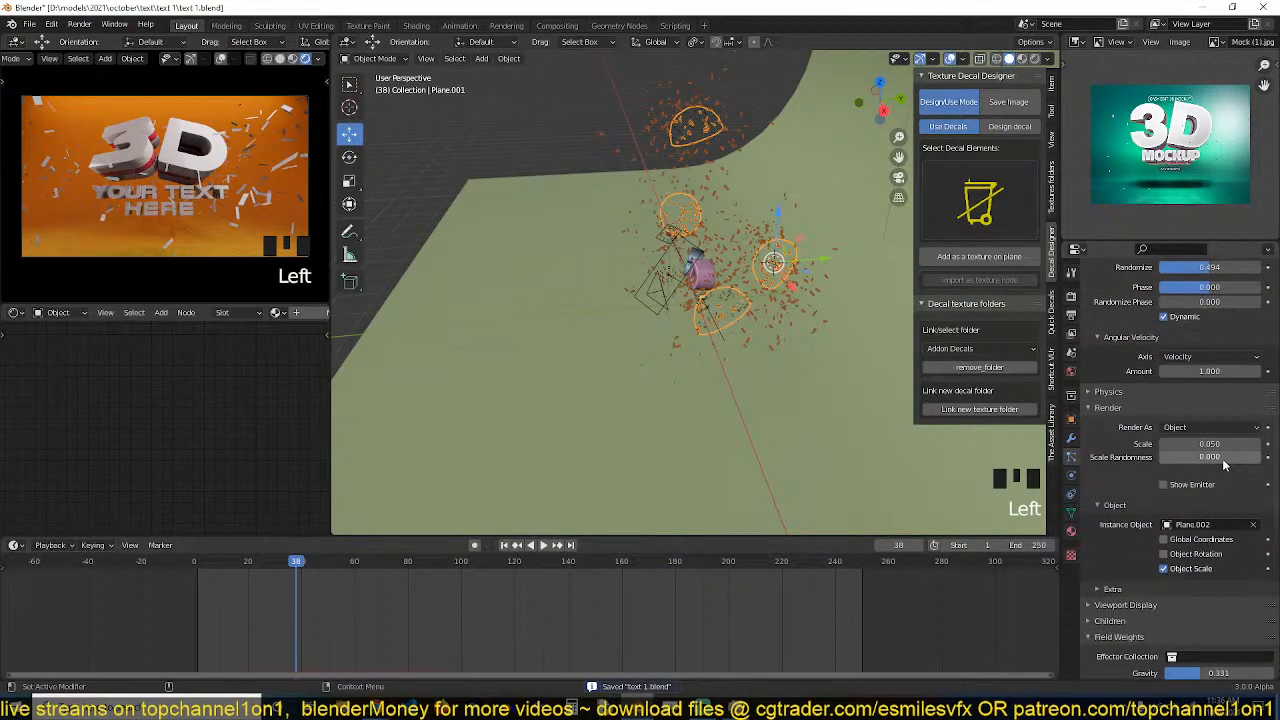
click(1114, 475)
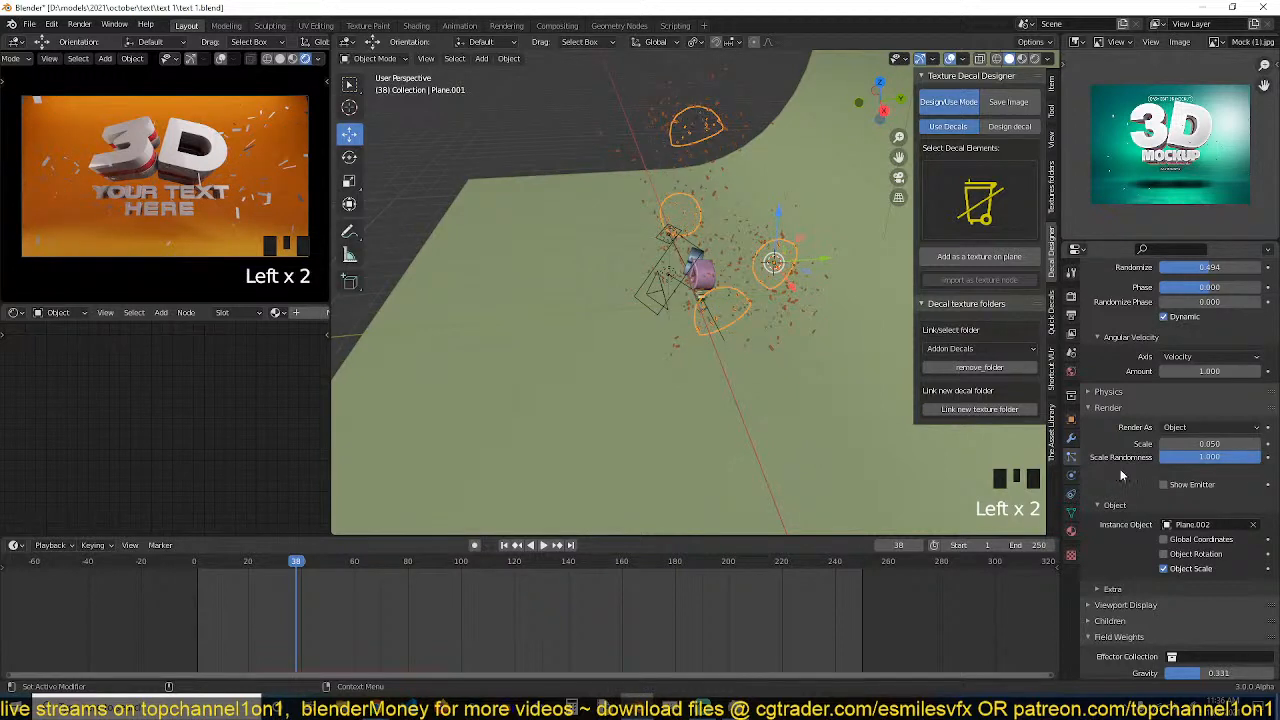
key(ctrl+s)
mouse_move(1204, 443)
shift+mouse_down()
mouse_move(1175, 443)
mouse_move(1200, 443)
shift+mouse_up()
Replay the animation from the start to check the varied confetti sizes, stopping at frame 57.
shift+right_drag(215, 585, 158, 600)
key(space)
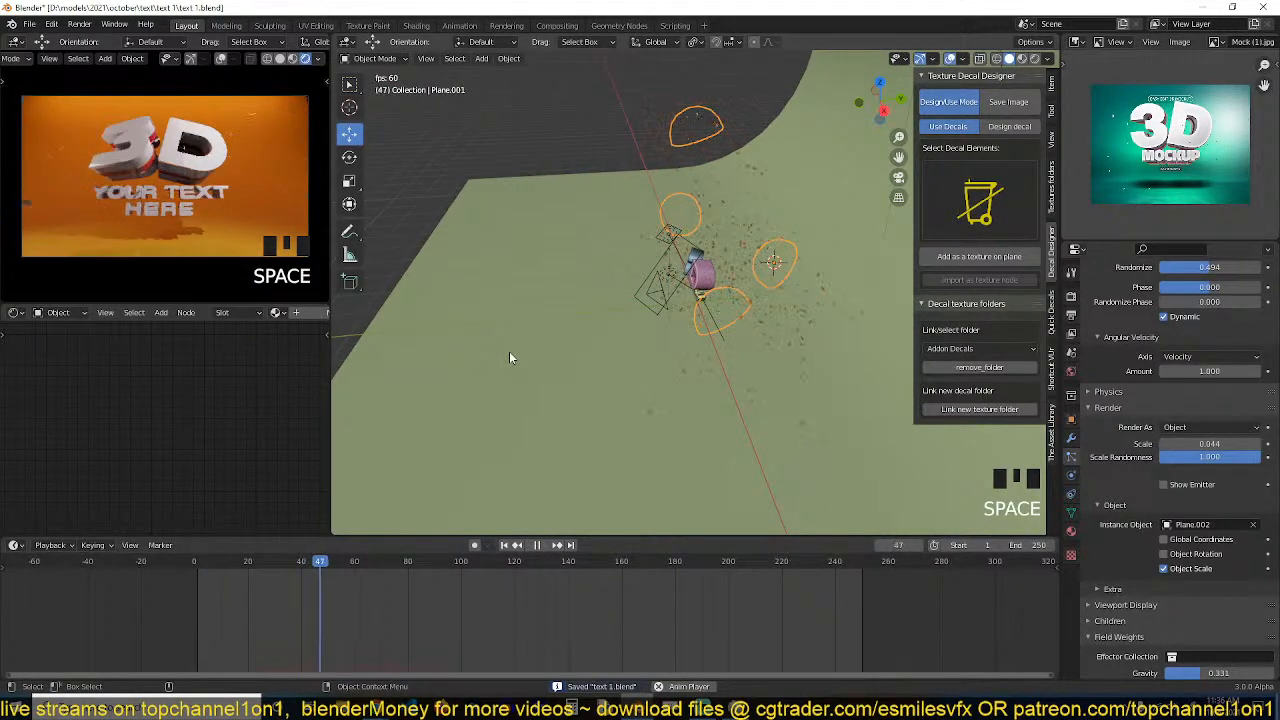
key(space)
shift+right_click(165, 580)
key(space)
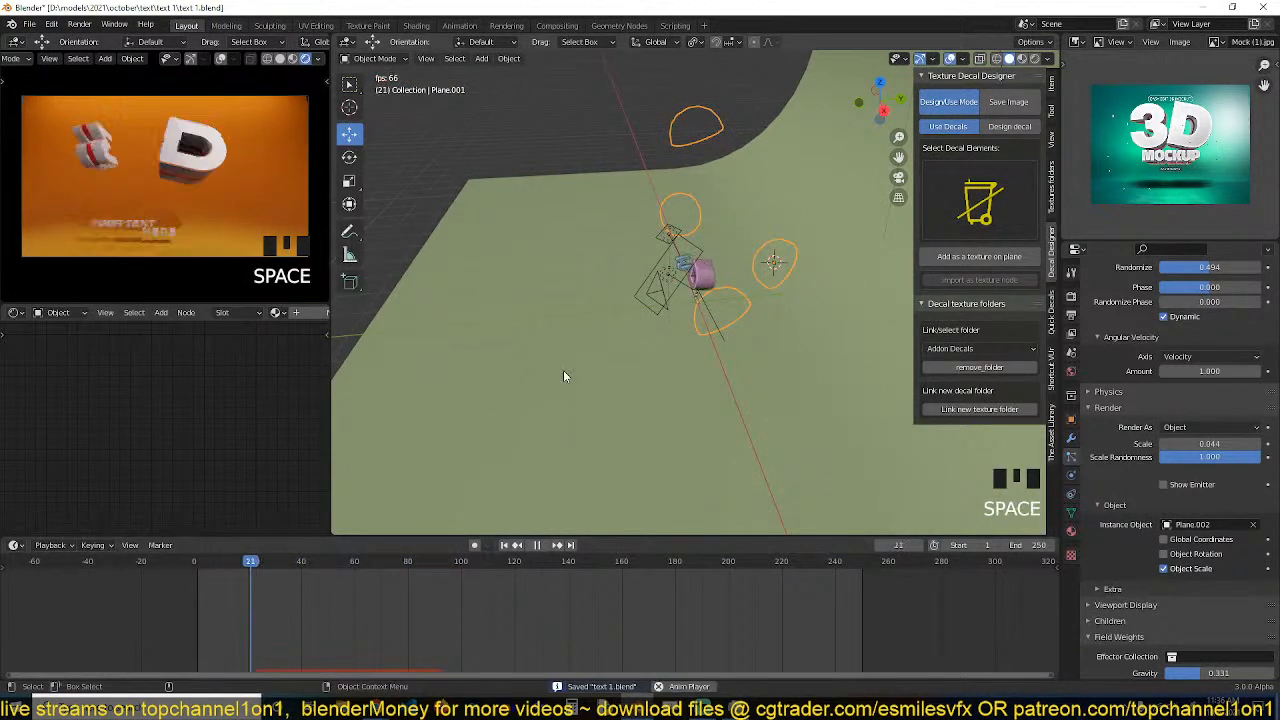
key(space)
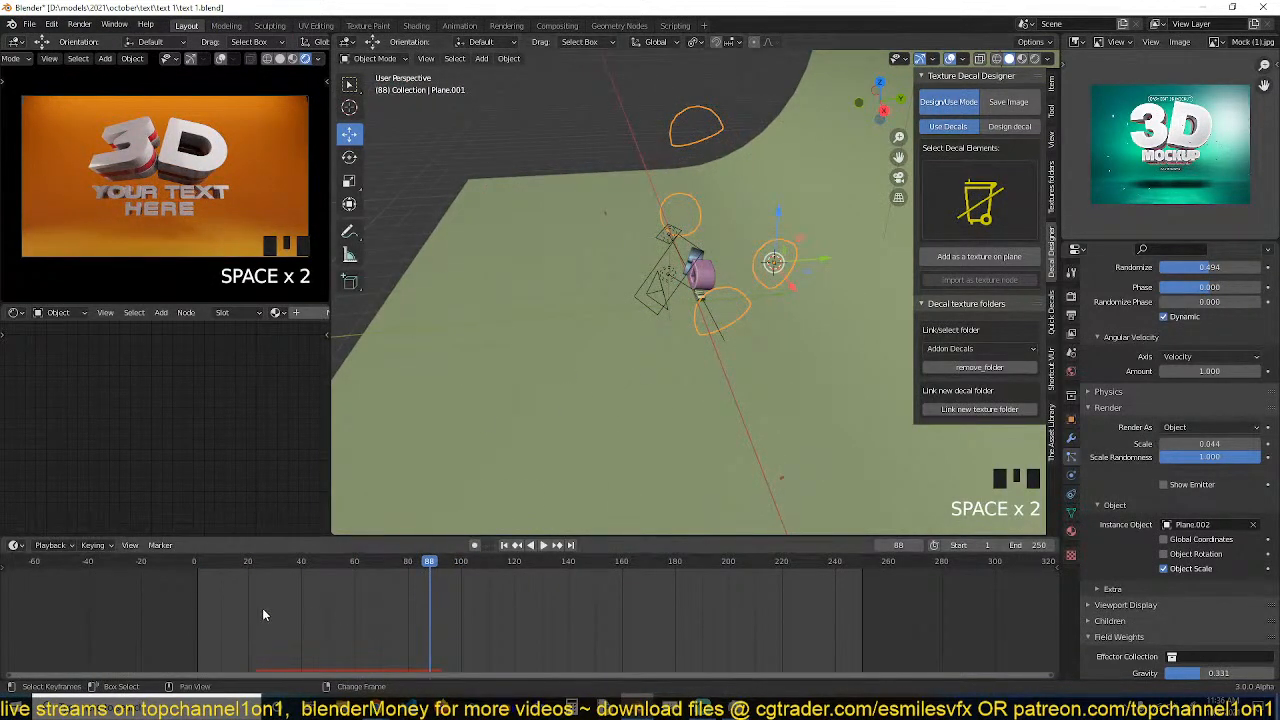
shift+right_drag(262, 609, 197, 600)
key(space)
key(space)
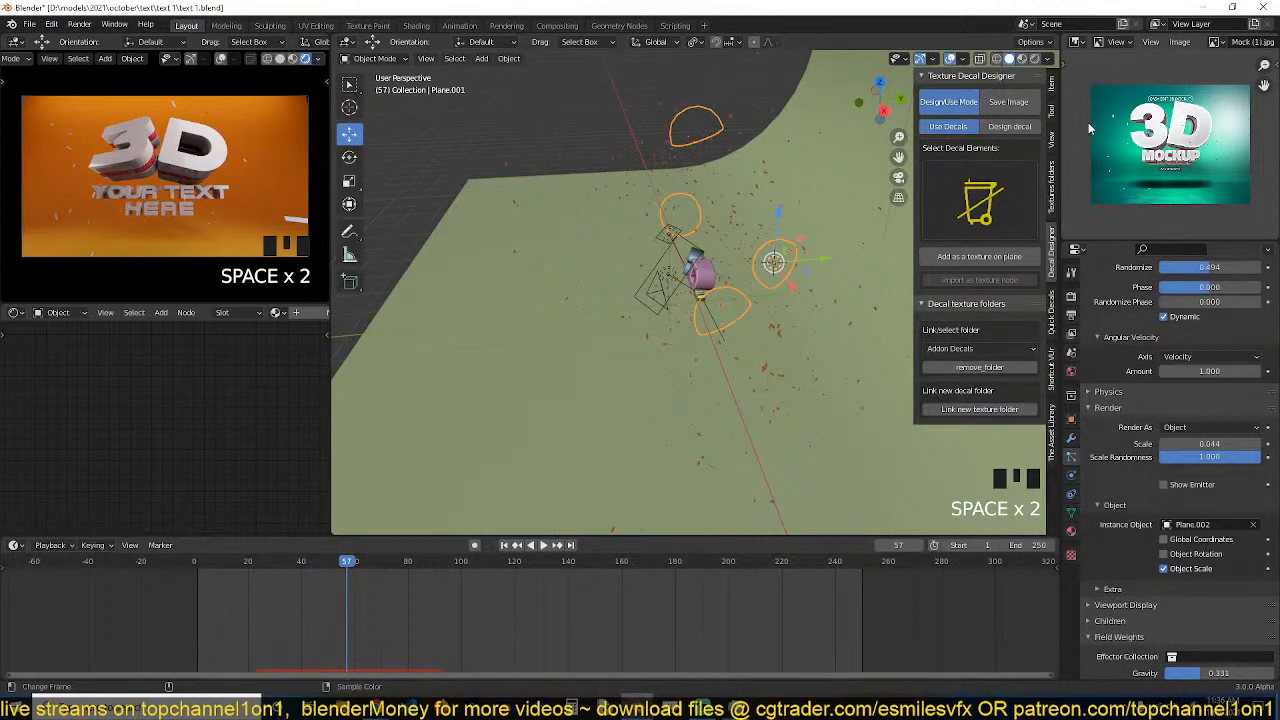
Change the backdrop material's base color to a teal green, save the file and deselect everything.
click(642, 205)
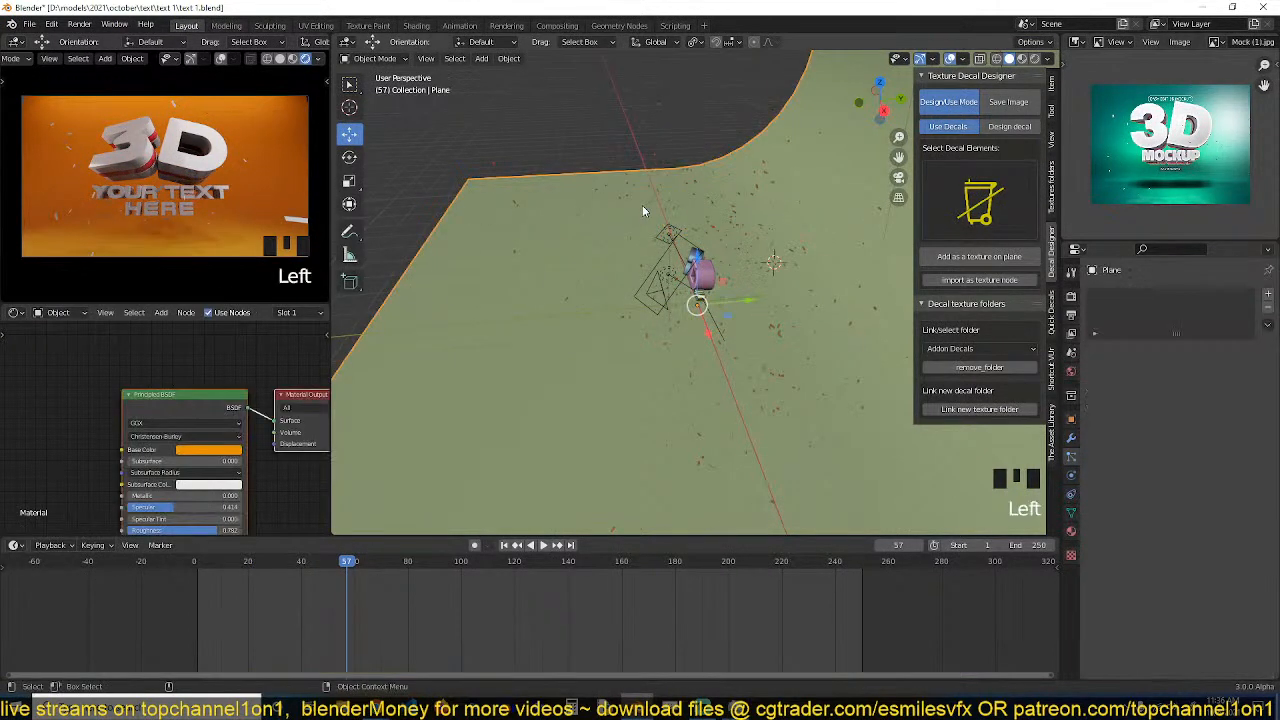
click(222, 450)
click(205, 345)
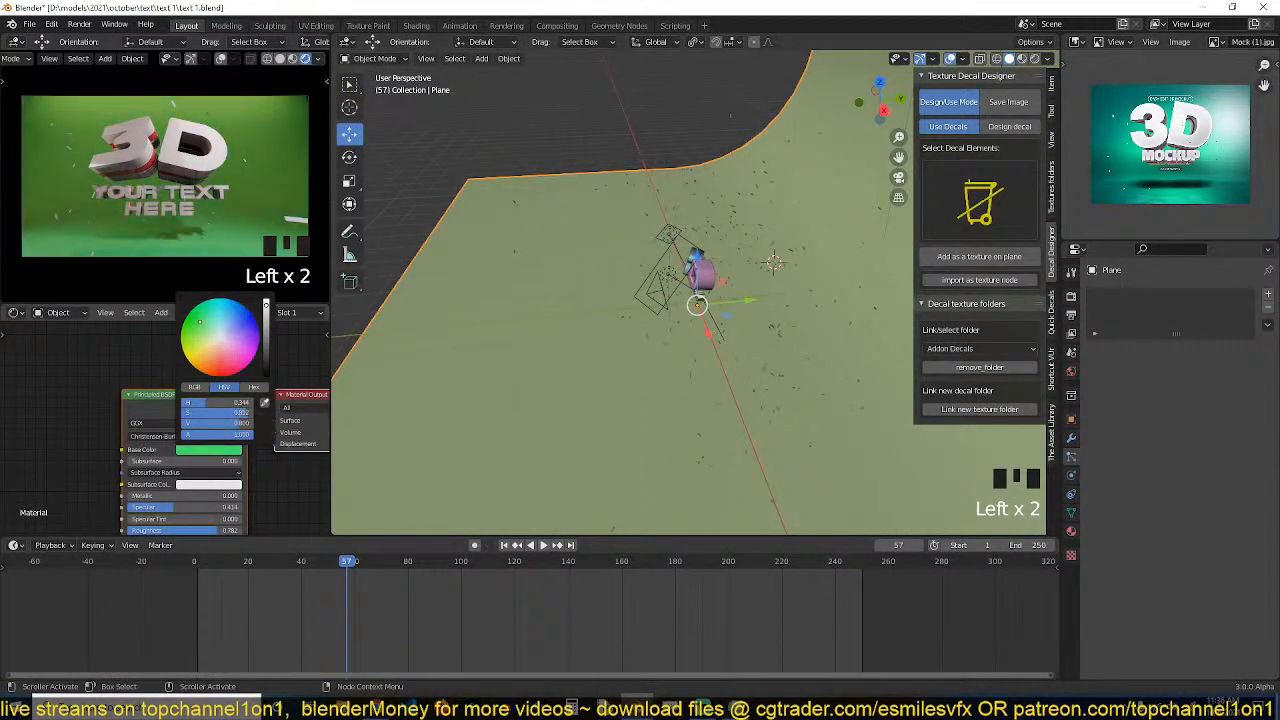
mouse_move(205, 345)
mouse_down()
mouse_move(185, 355)
mouse_move(193, 309)
mouse_move(207, 303)
mouse_up()
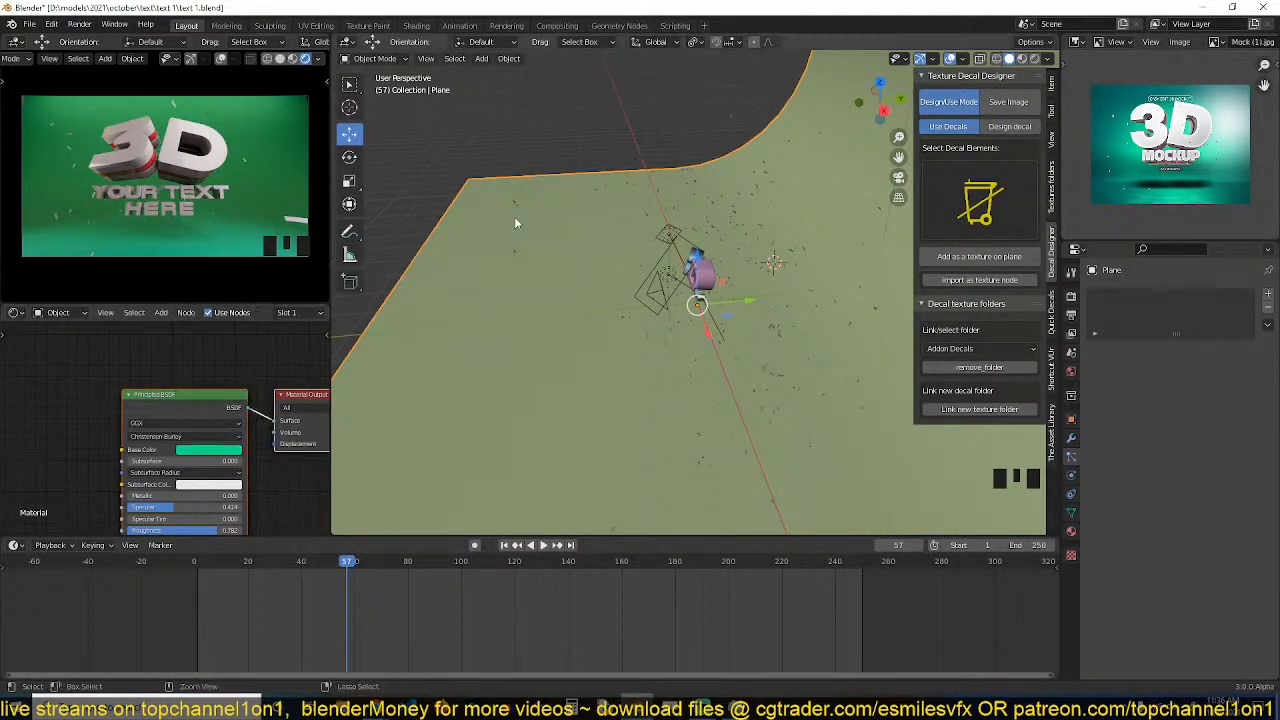
key(ctrl+s)
key(alt+a)
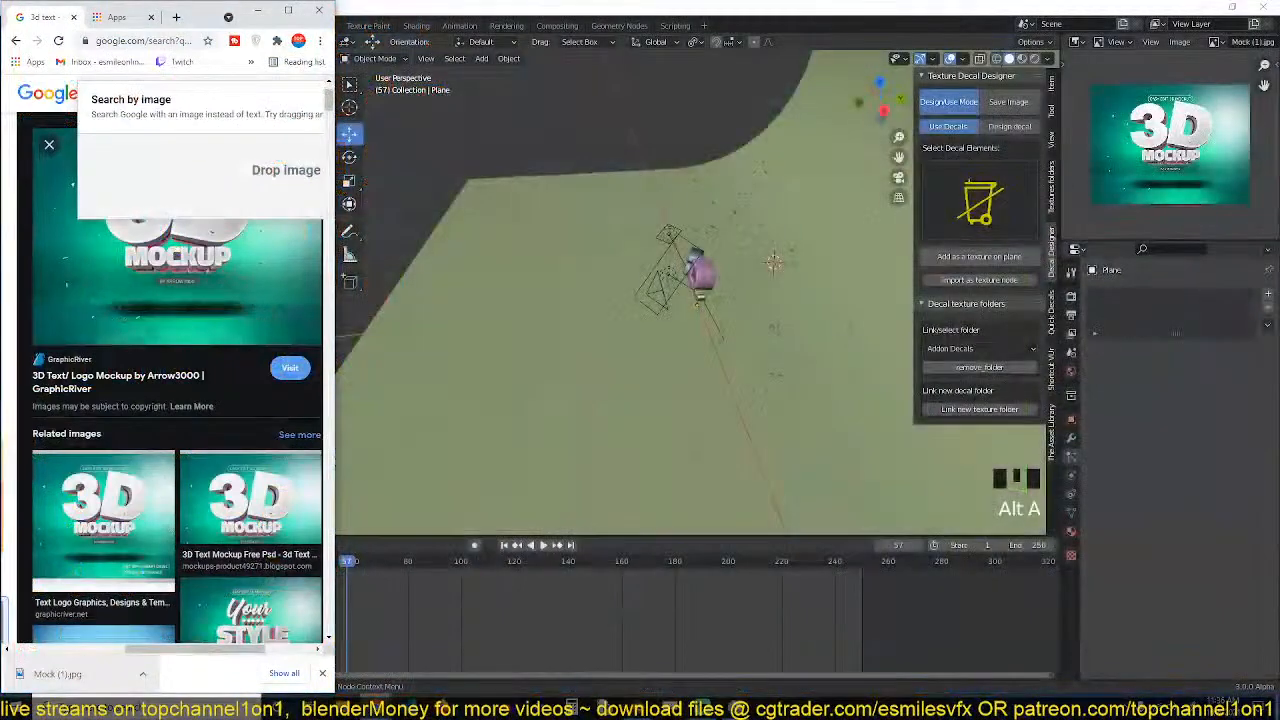
Switch to the Chrome window with the 3D text image results, maximize it and close the Search by image box.
click(289, 11)
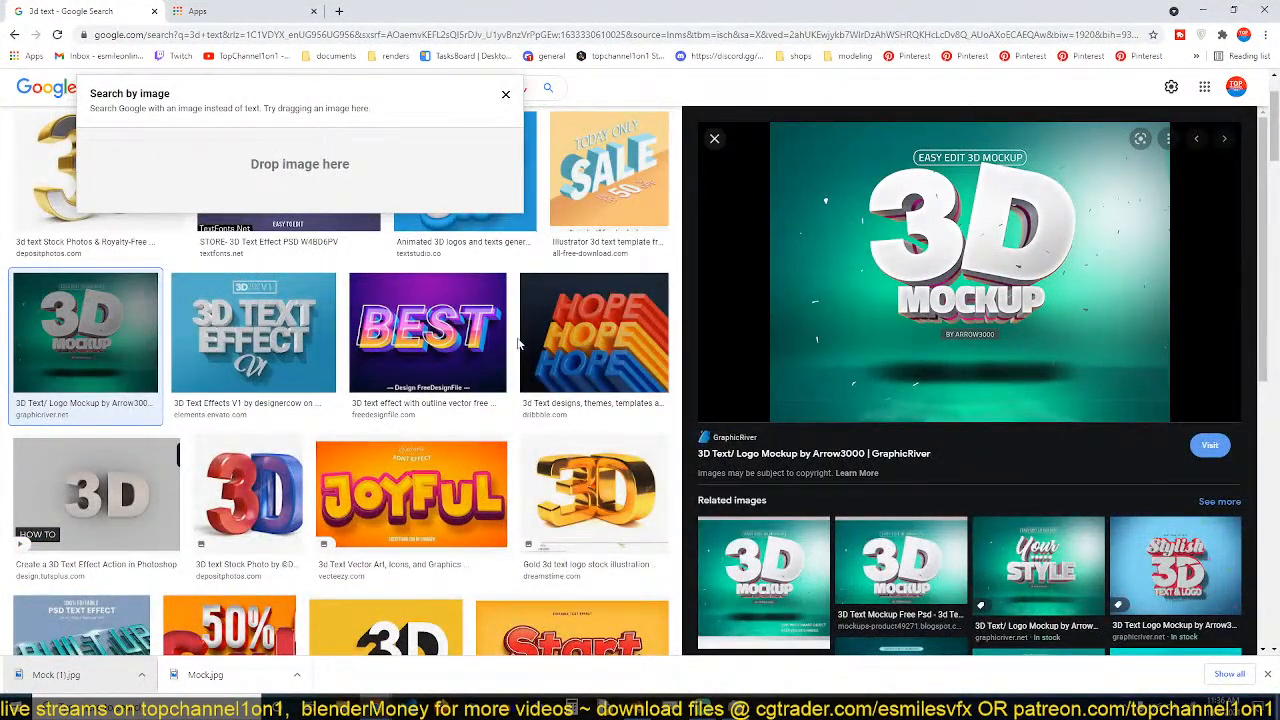
click(505, 96)
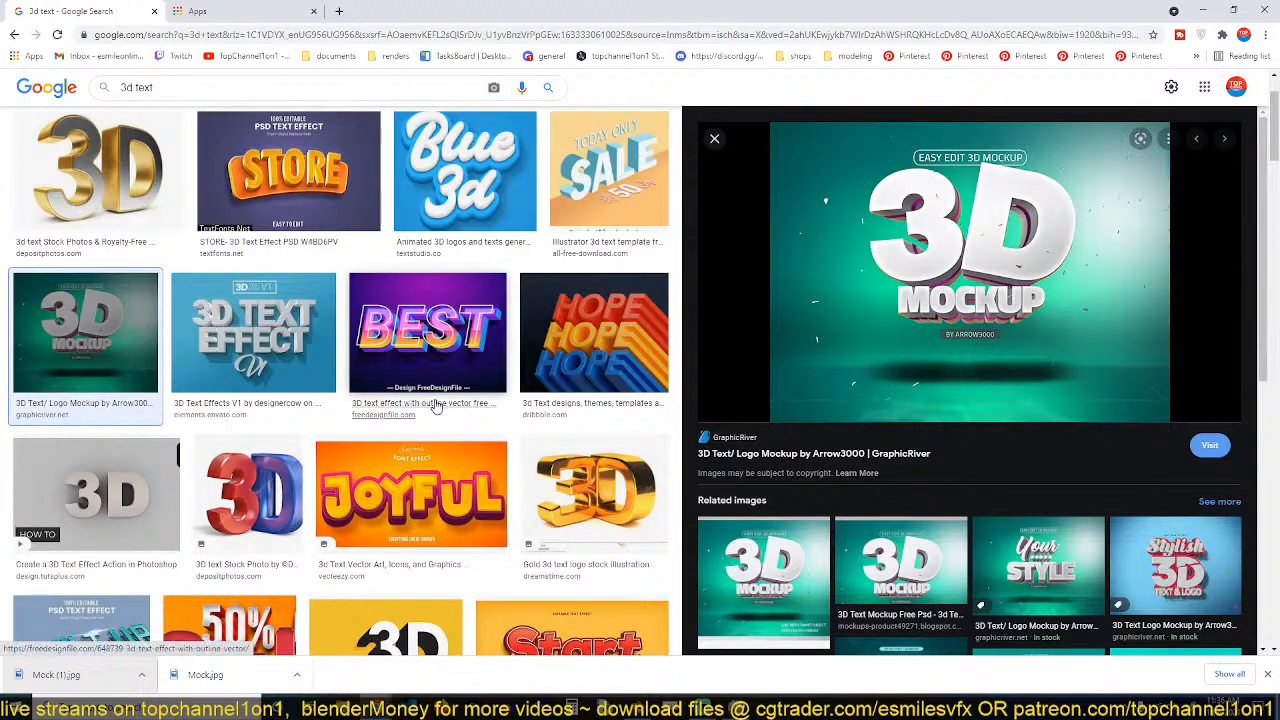
Open the purple BEST 3D text result and save the image as a JPEG named 3D-text-effect-with-outline-vector in New Folder(1).
click(461, 345)
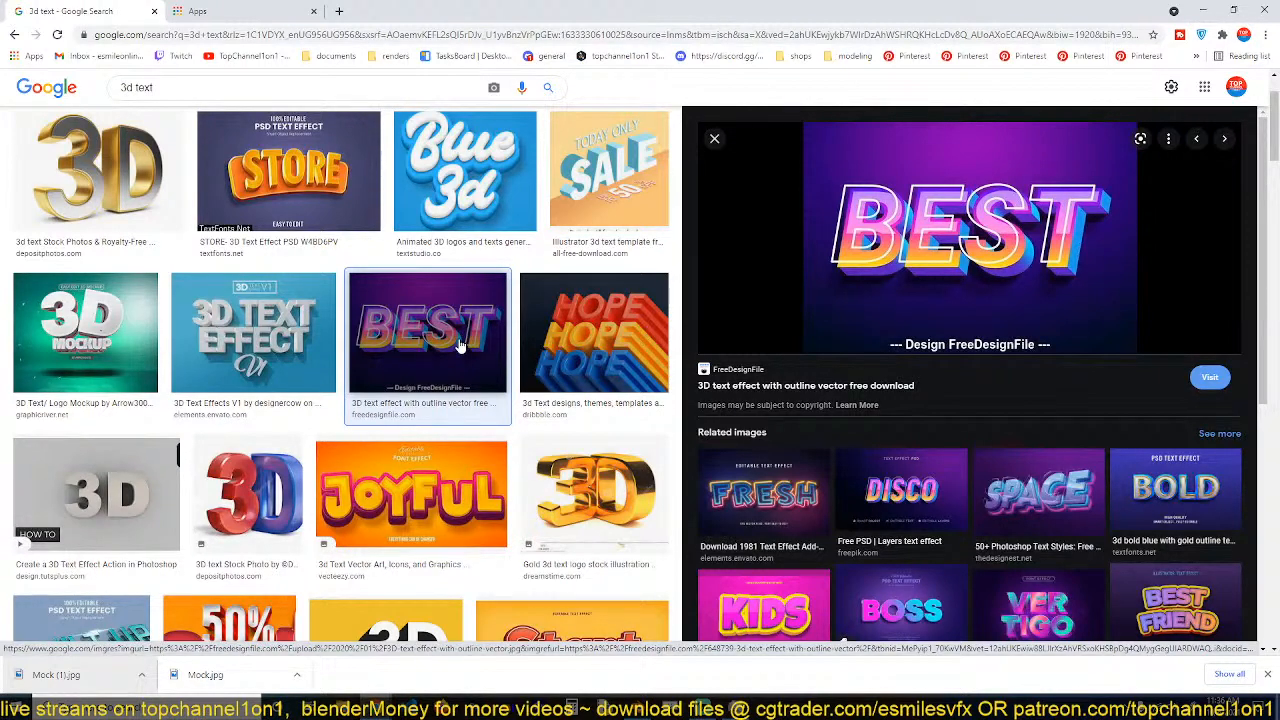
right_click(1018, 162)
click(1075, 333)
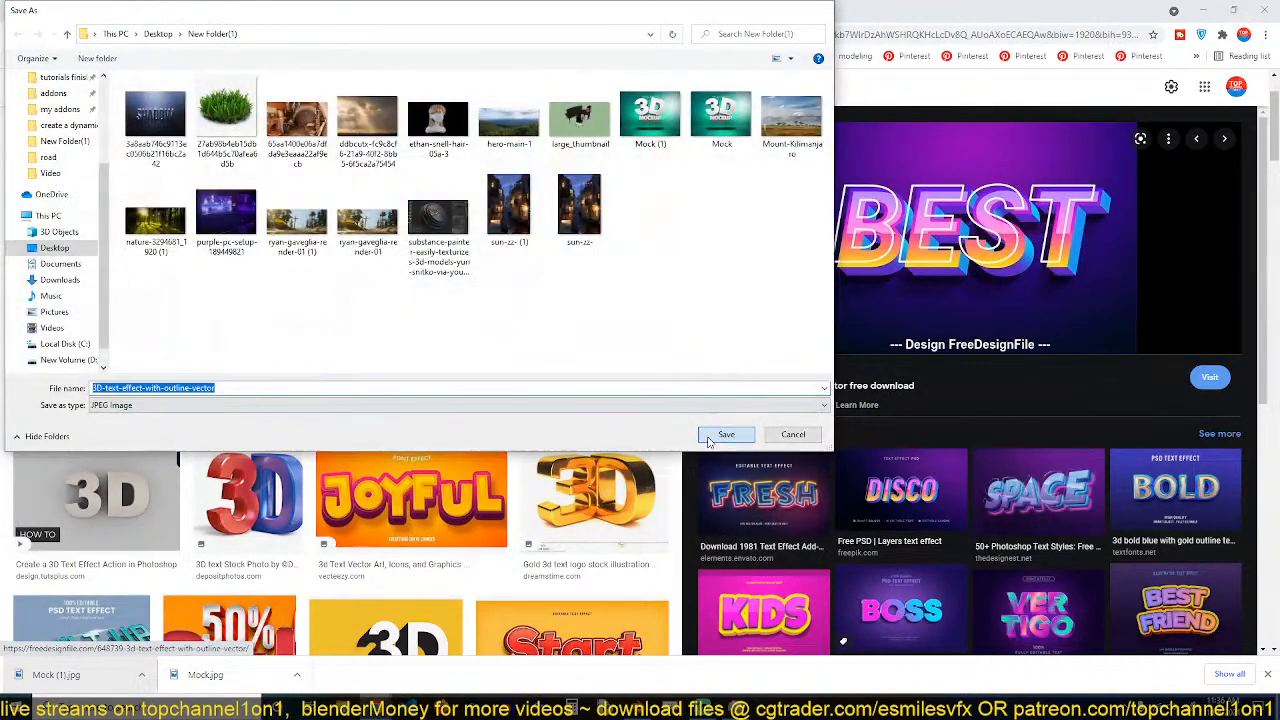
click(726, 434)
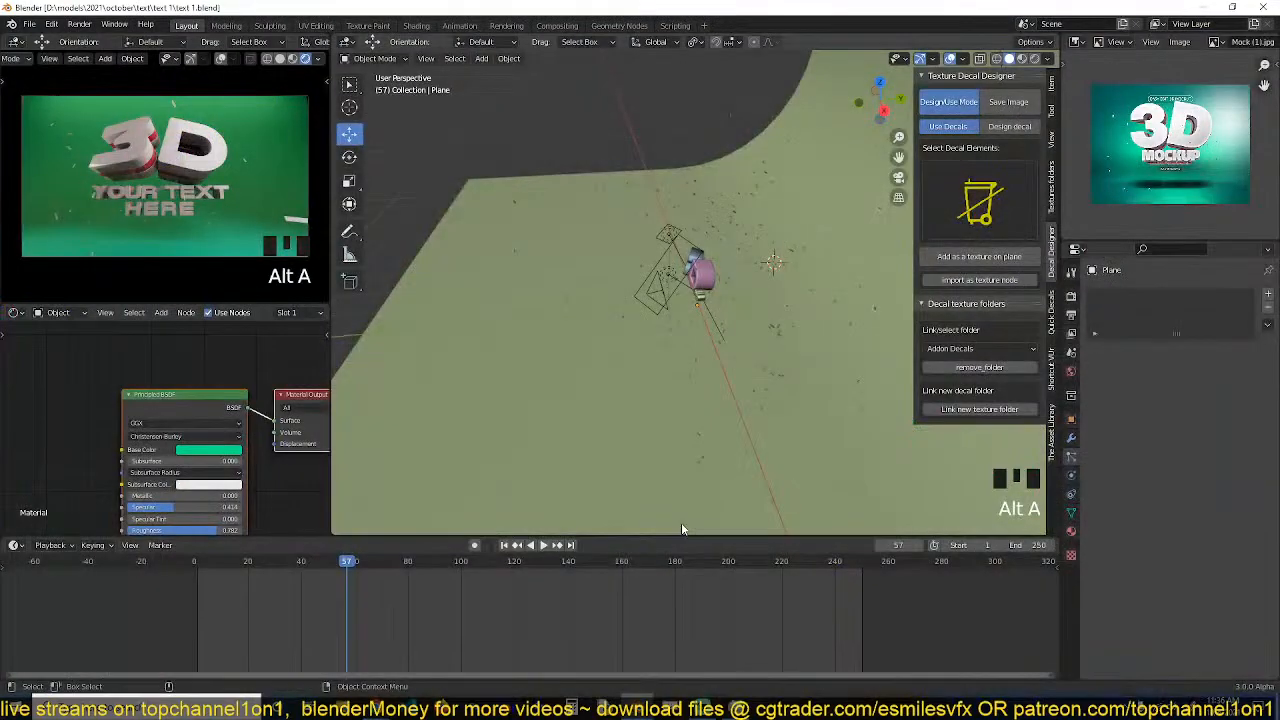
Switch to Blender, save text 1.blend and start a new General file.
click(648, 477)
key(ctrl+s)
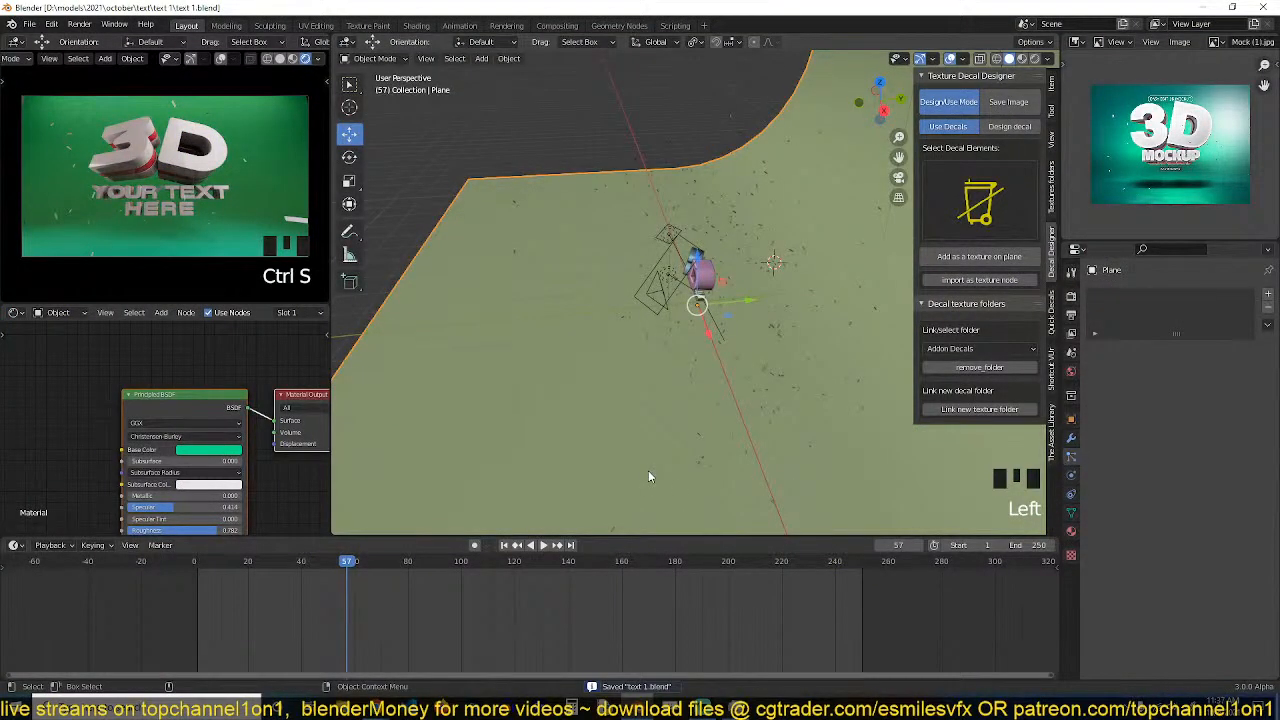
key(ctrl+n)
click(650, 471)
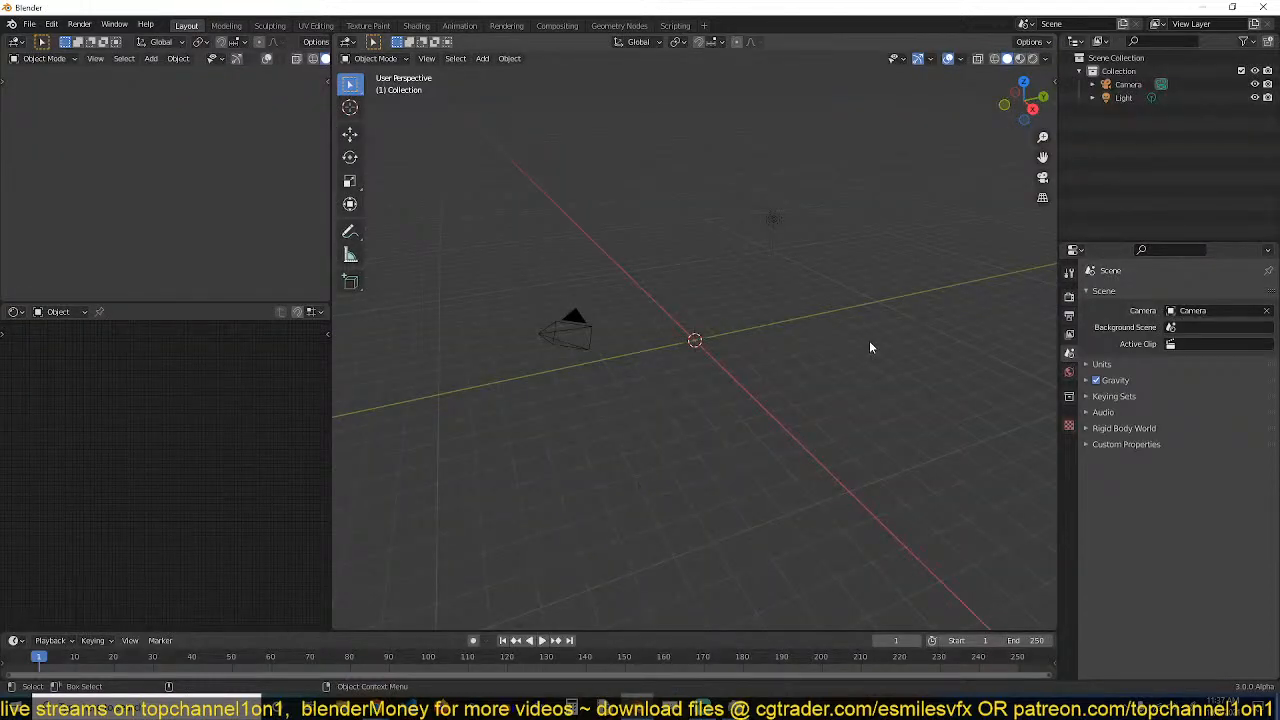
Change the Outliner area to an Image Editor and load the downloaded BEST reference image into it from Chrome.
click(1075, 41)
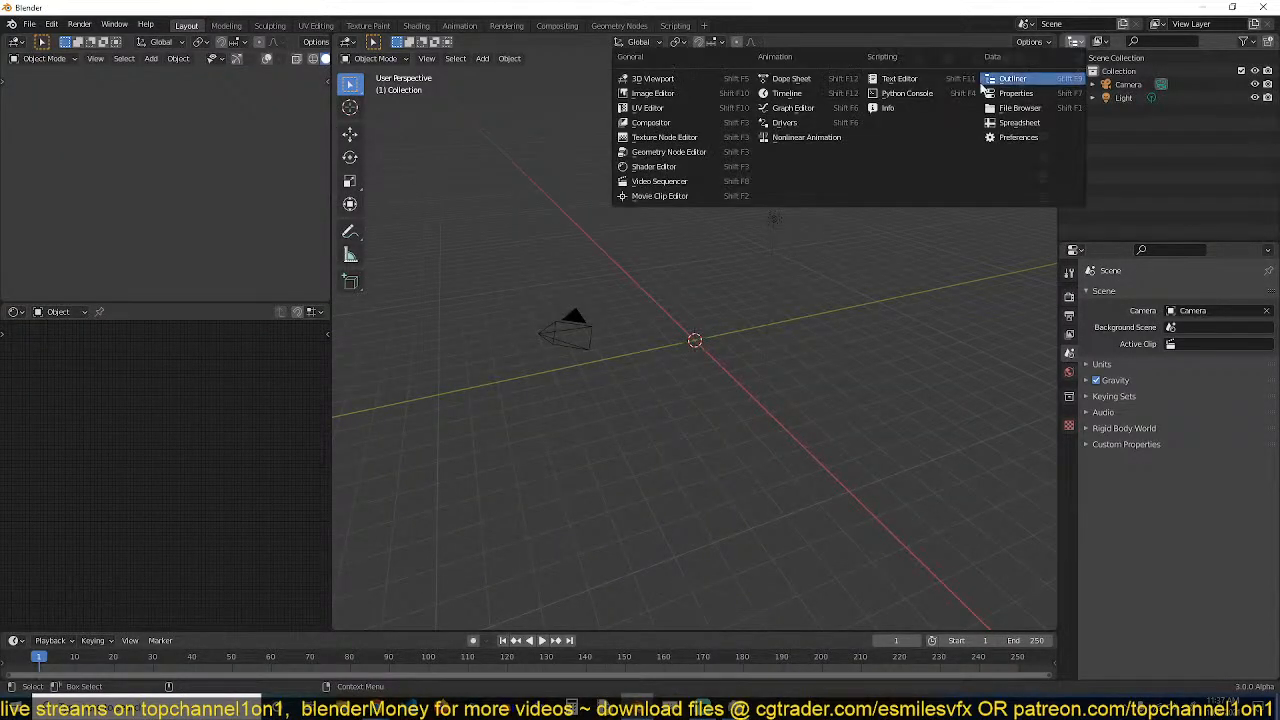
click(655, 93)
mouse_move(375, 697)
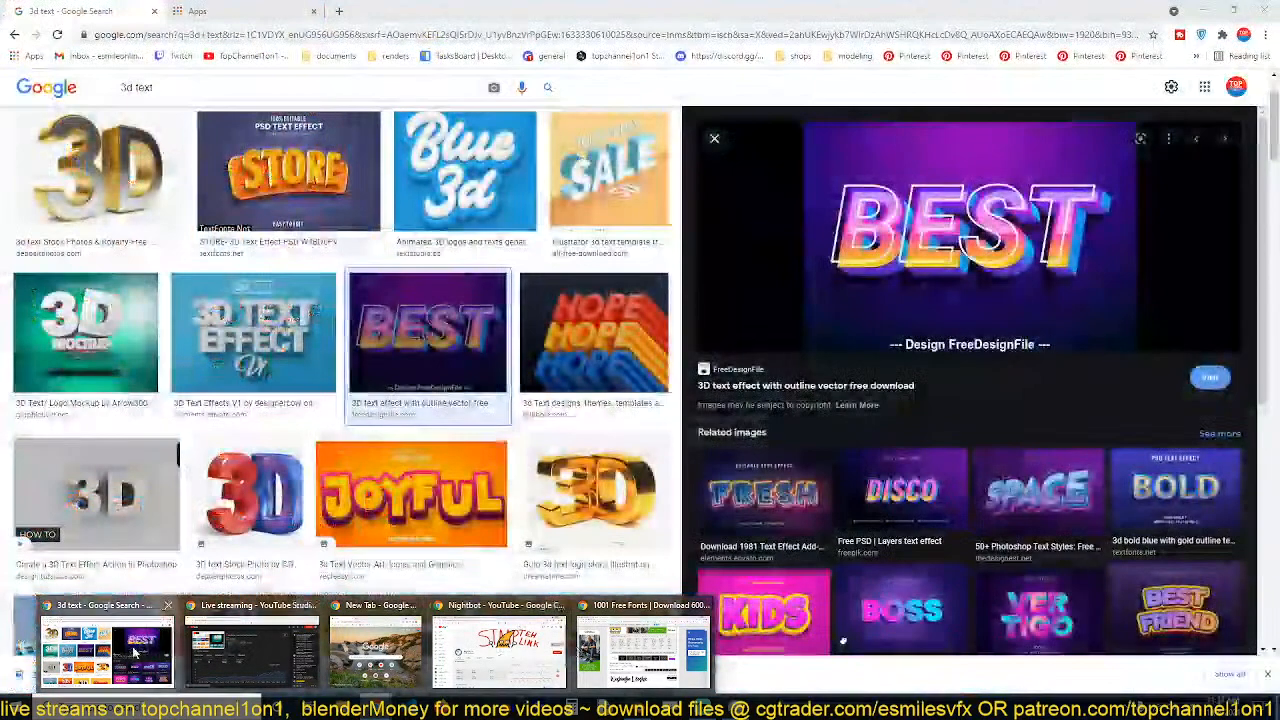
click(60, 665)
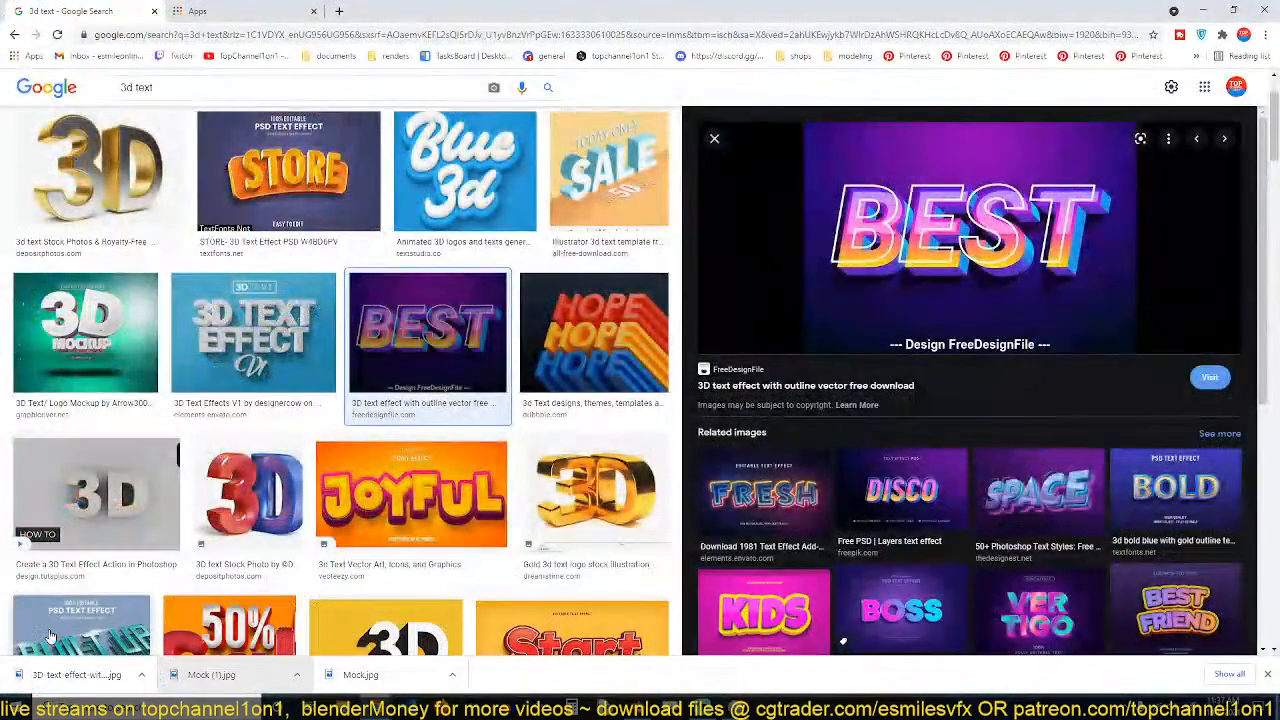
drag(53, 675, 738, 681)
drag(843, 641, 1160, 150)
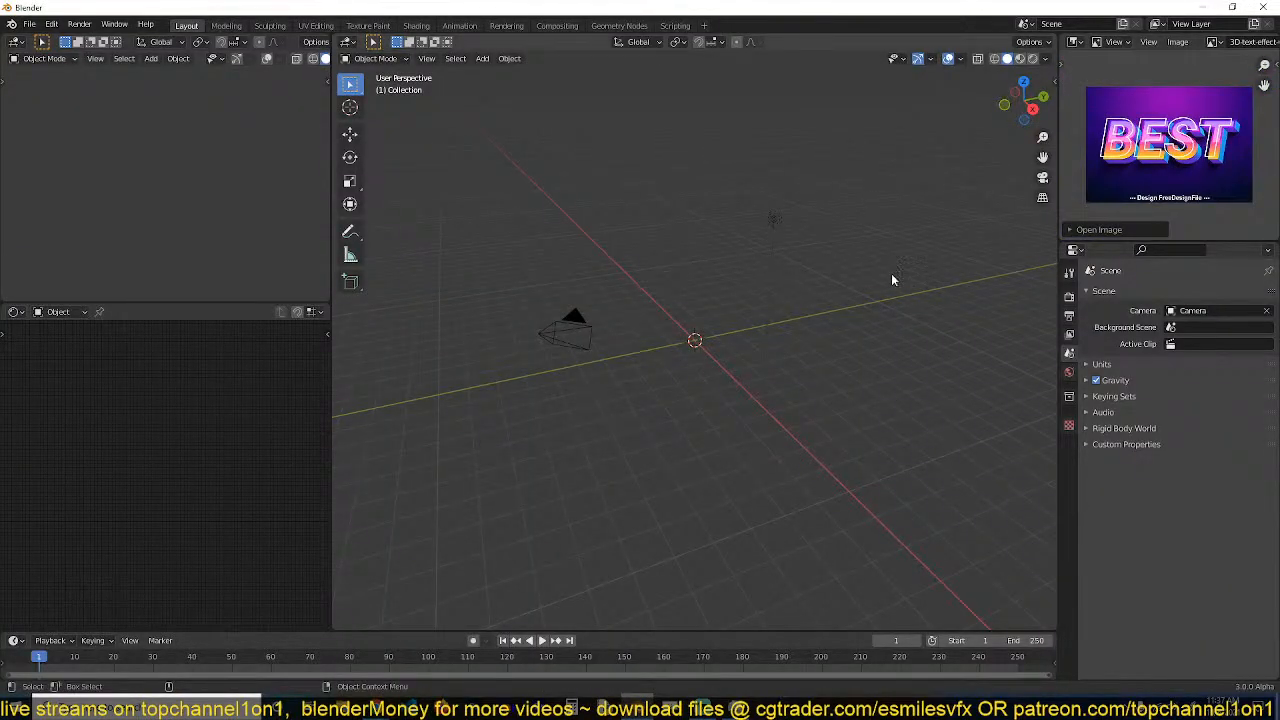
Align the camera to the top view and look through it in both 3D viewports.
key(KP_7)
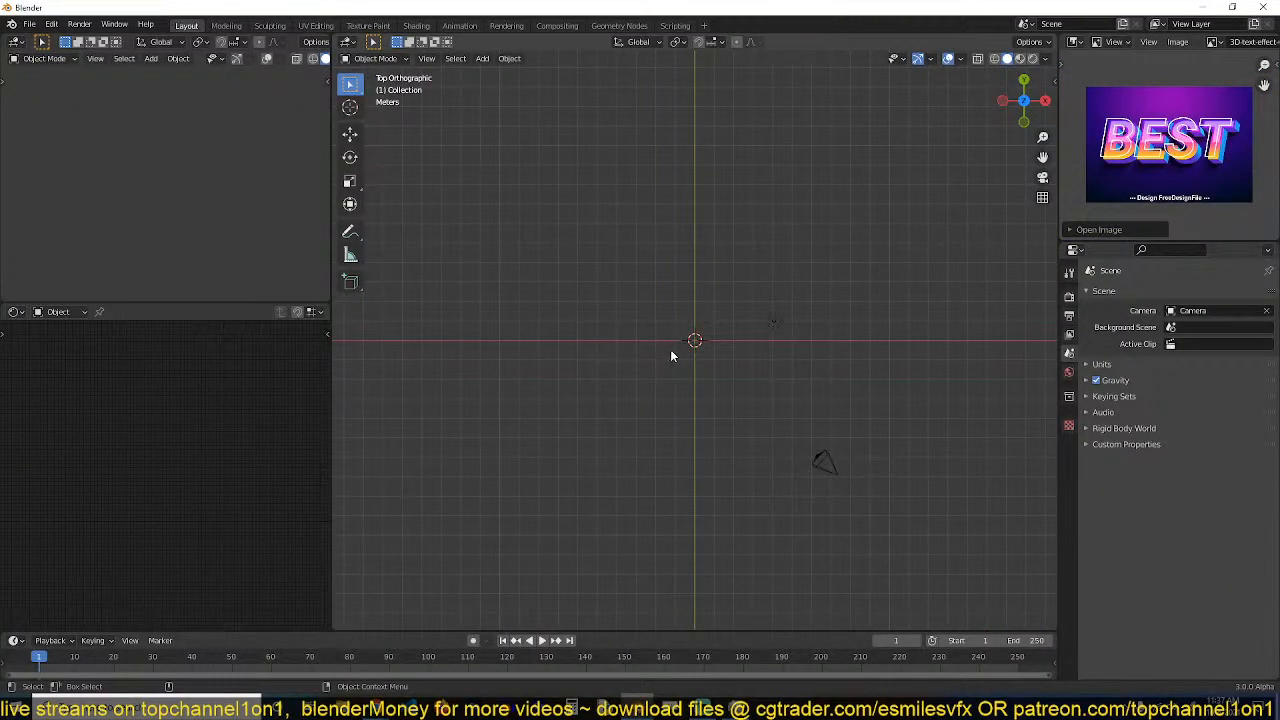
key(KP_0)
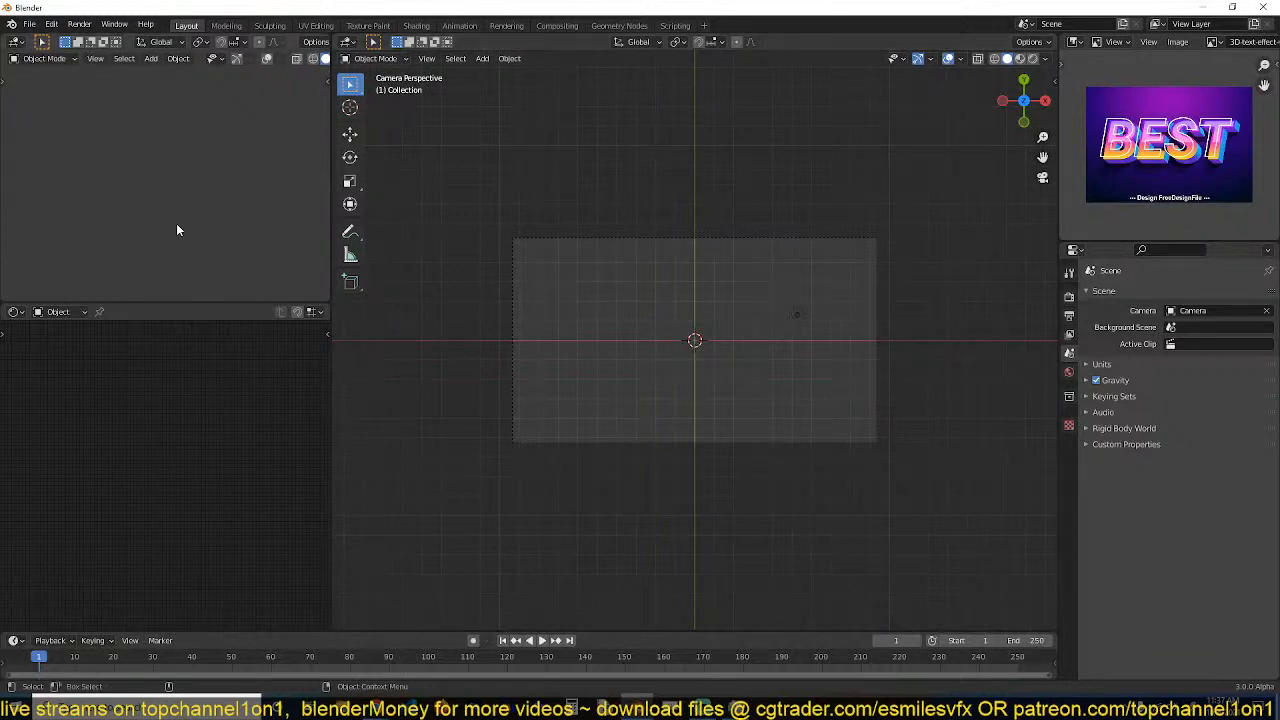
key(KP_0)
Add a mesh plane and scale it up until it fills the whole camera frame.
key(shift+a)
mouse_move(741, 424)
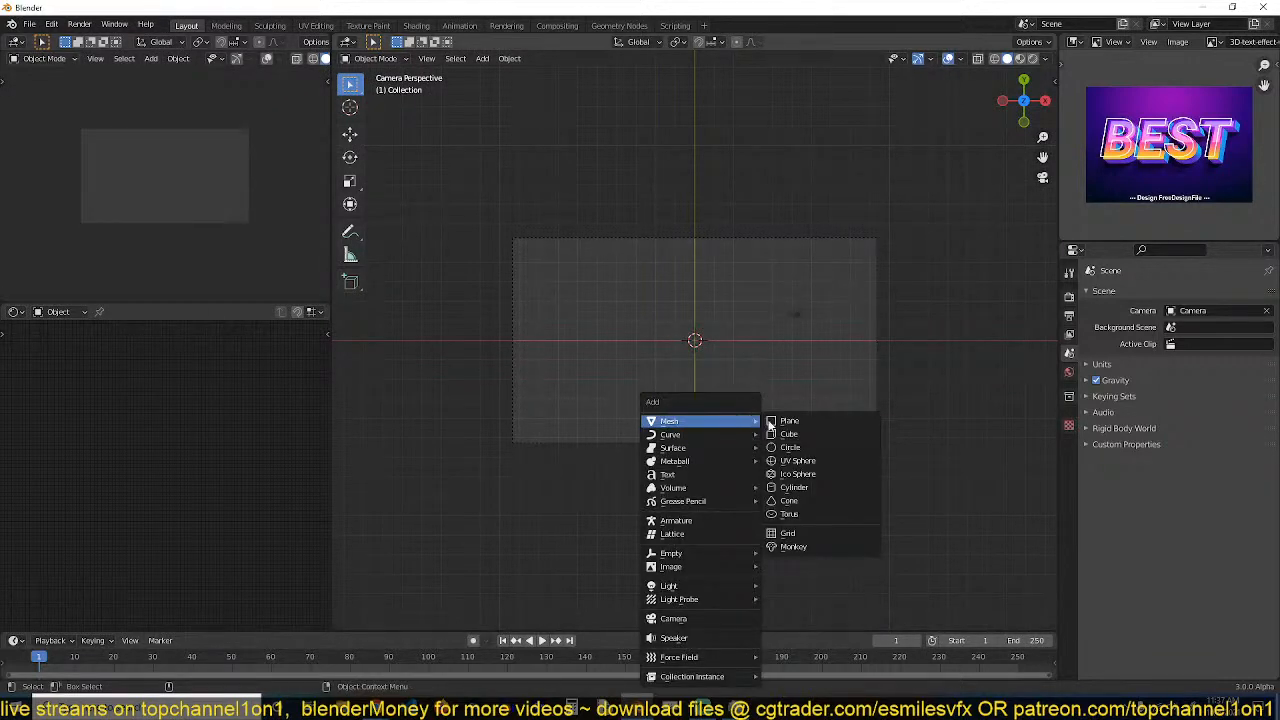
click(790, 422)
key(s)
click(453, 378)
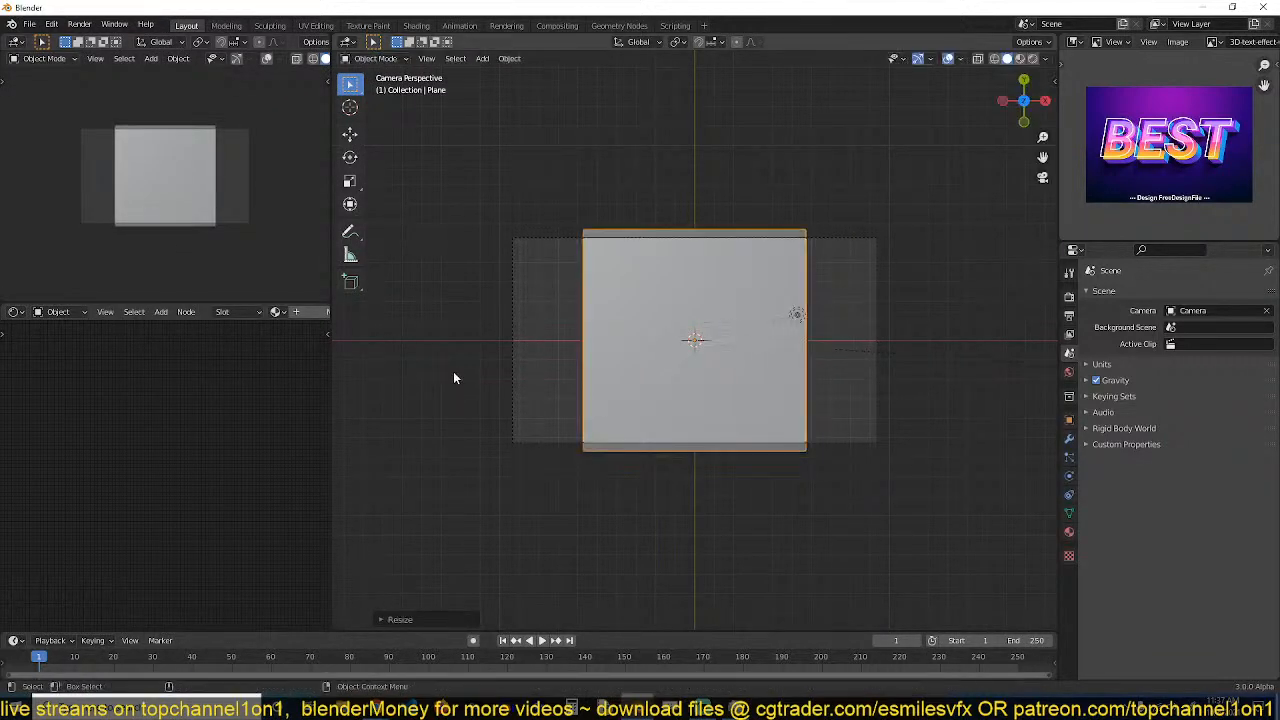
key(s)
click(1043, 400)
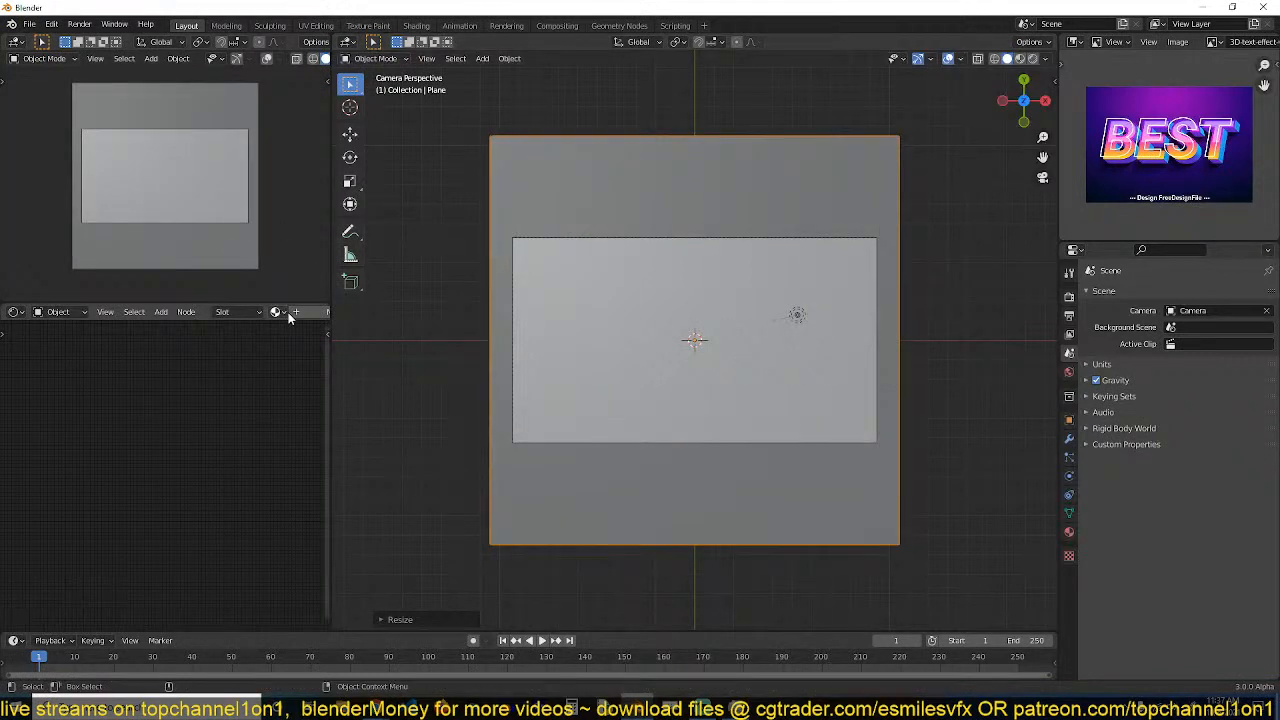
Create a new material for the plane and turn on rendered shading in the small camera preview viewport.
click(316, 315)
scroll(223, 400, up, 4)
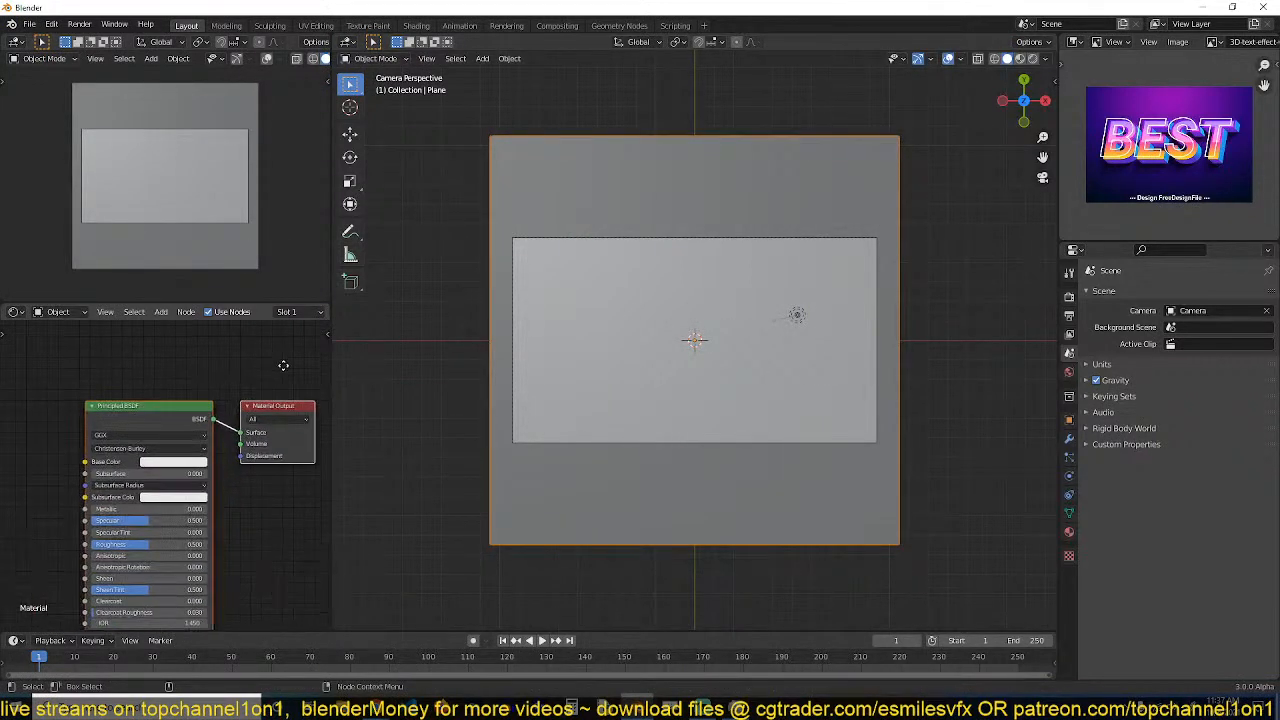
scroll(297, 58, right, 2)
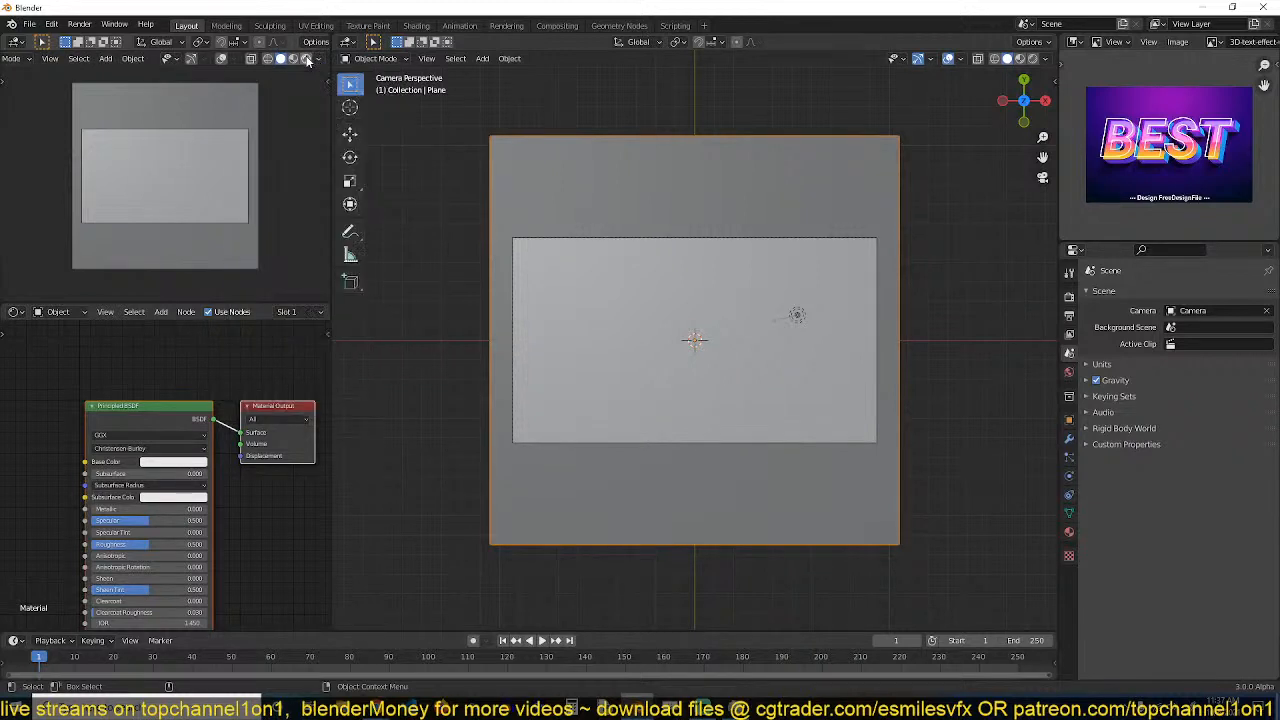
click(306, 58)
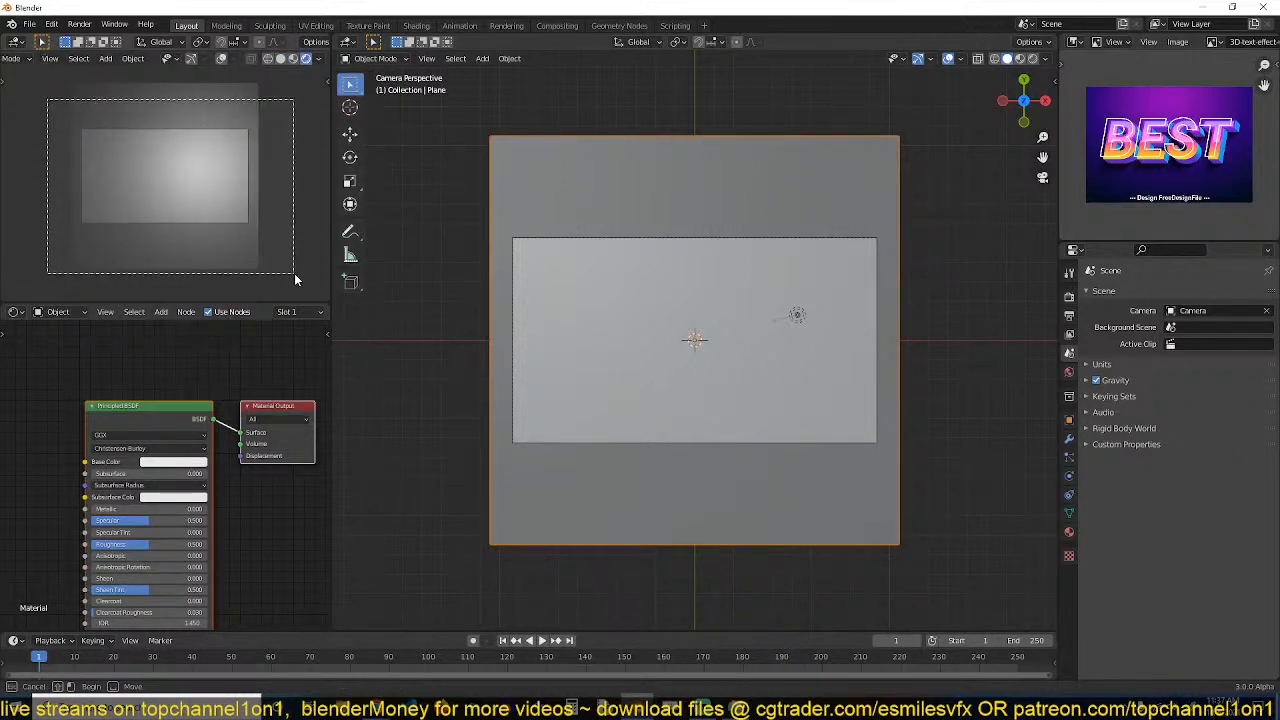
Raise the camera's Passepartout opacity so the area outside its frame is darkened.
click(871, 450)
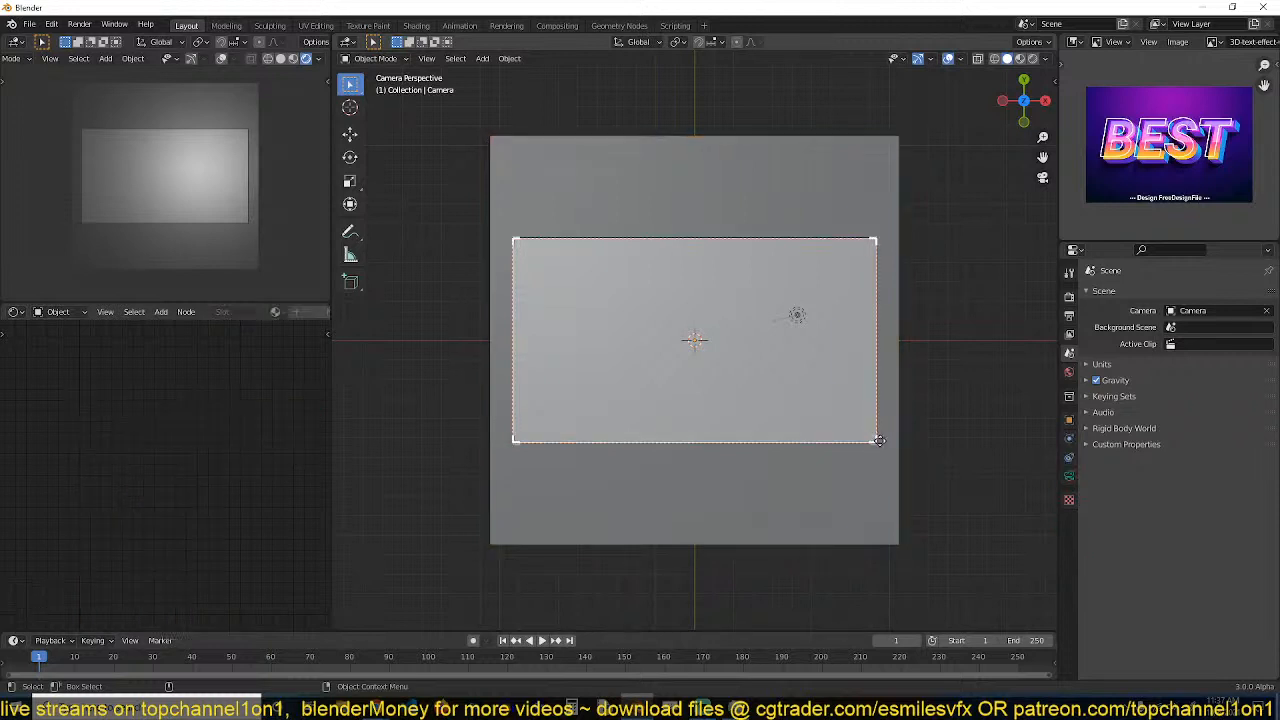
click(1068, 478)
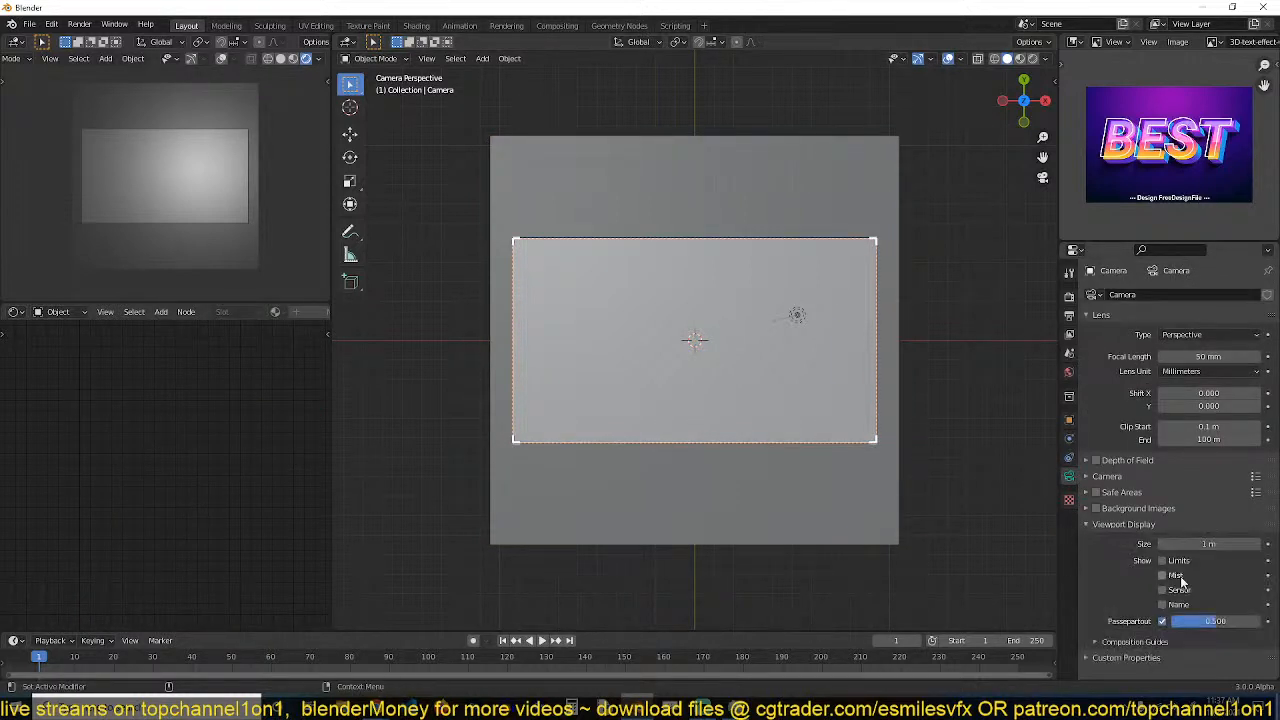
click(1215, 621)
text(1)
key(Return)
middle_drag(565, 355, 561, 318)
key(KP_0)
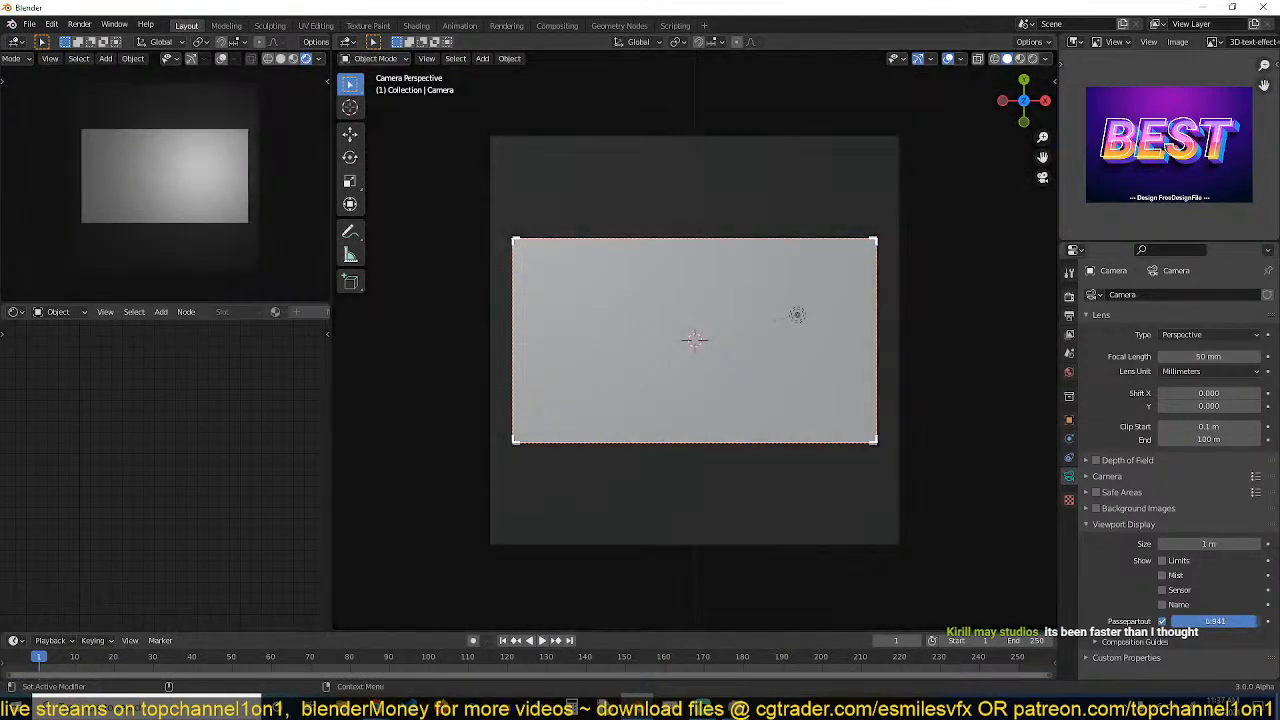
drag(1240, 621, 1225, 621)
scroll(766, 410, up, 3)
Set the plane material's base color to a dark pinkish red.
click(766, 410)
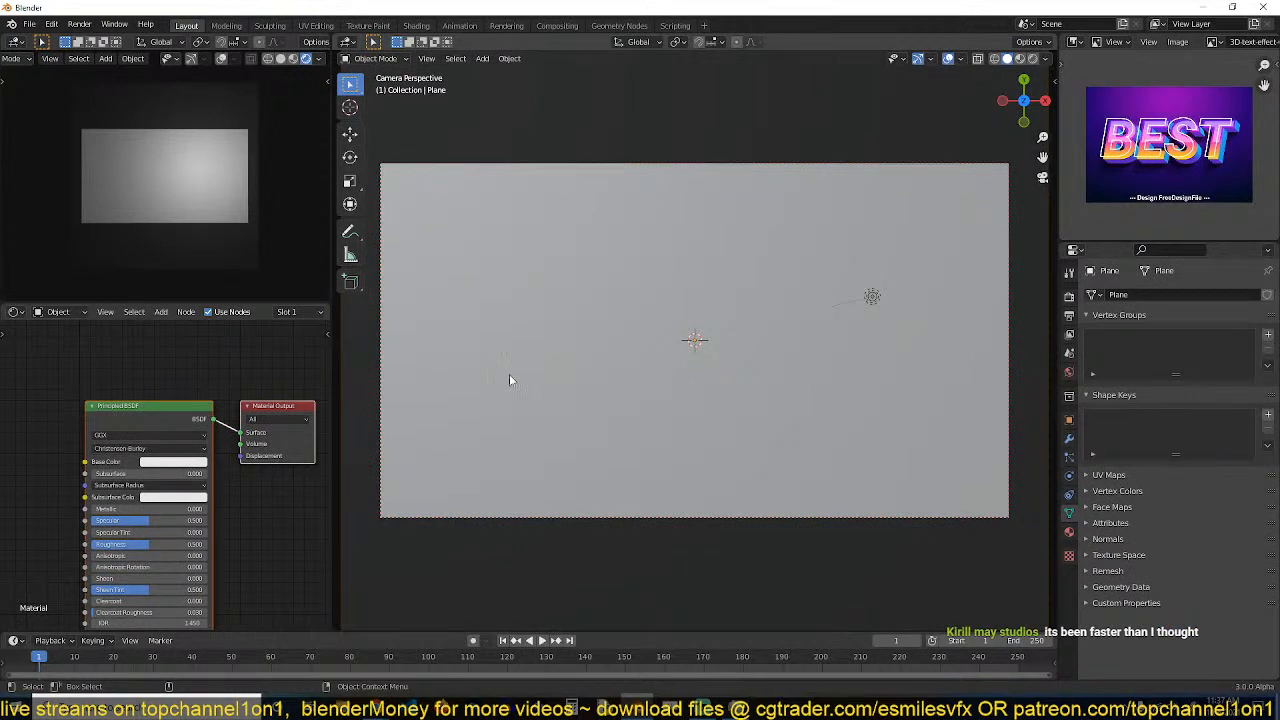
click(170, 460)
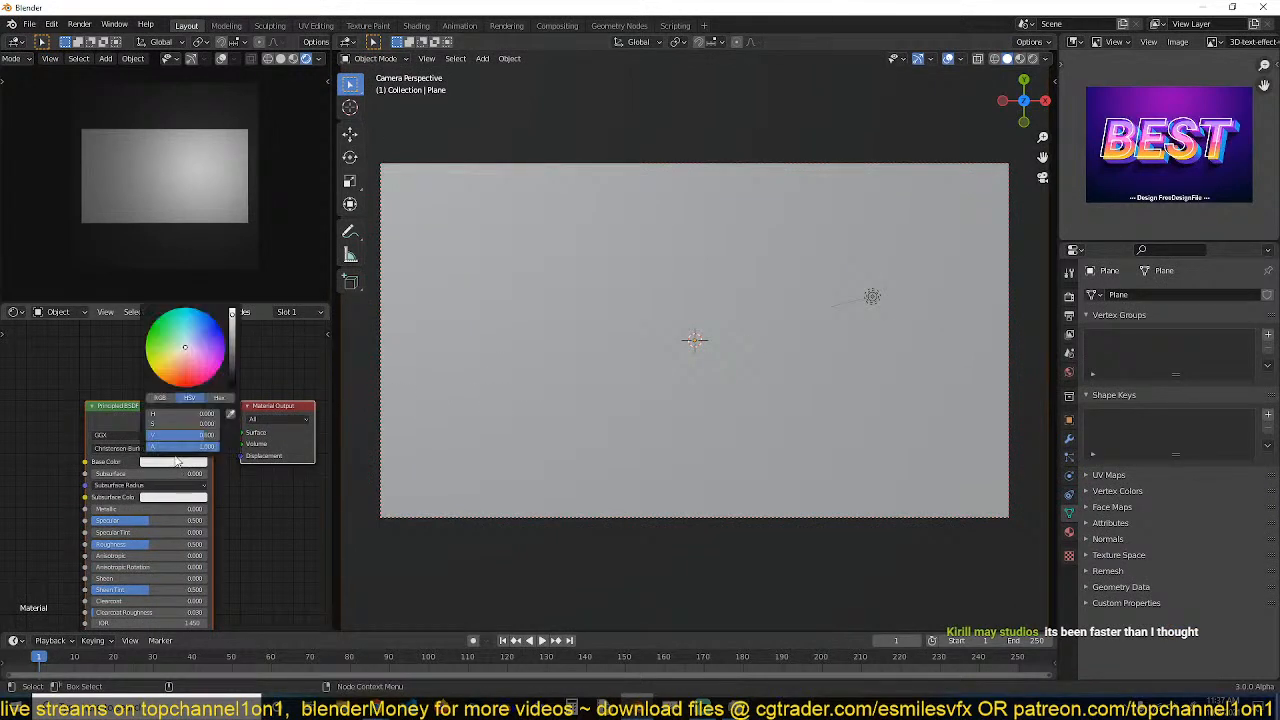
mouse_move(190, 362)
mouse_down()
mouse_move(184, 376)
mouse_move(199, 379)
mouse_up()
mouse_move(233, 330)
mouse_down()
mouse_move(233, 360)
mouse_move(233, 346)
mouse_up()
Change the point light's color to orange.
click(872, 300)
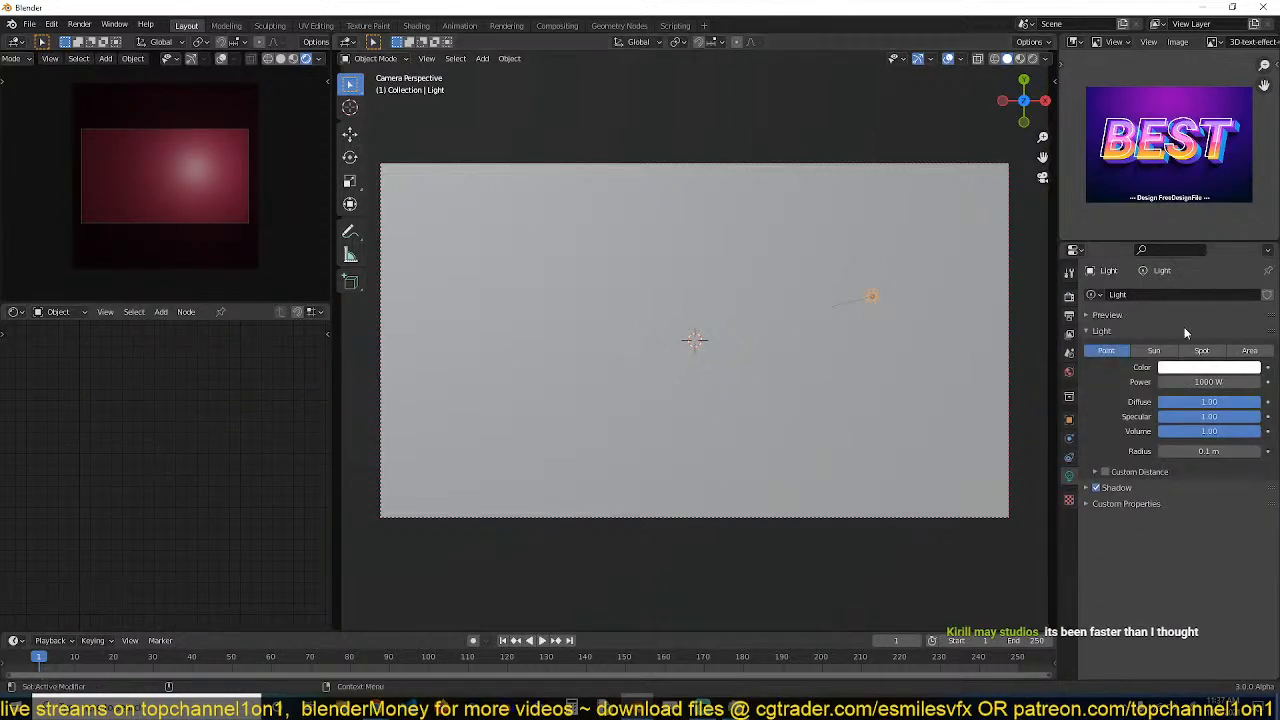
click(1208, 367)
drag(1211, 231, 1166, 279)
Move the point light up near the camera frame's upper edge and set its color to a very pale lavender.
key(g)
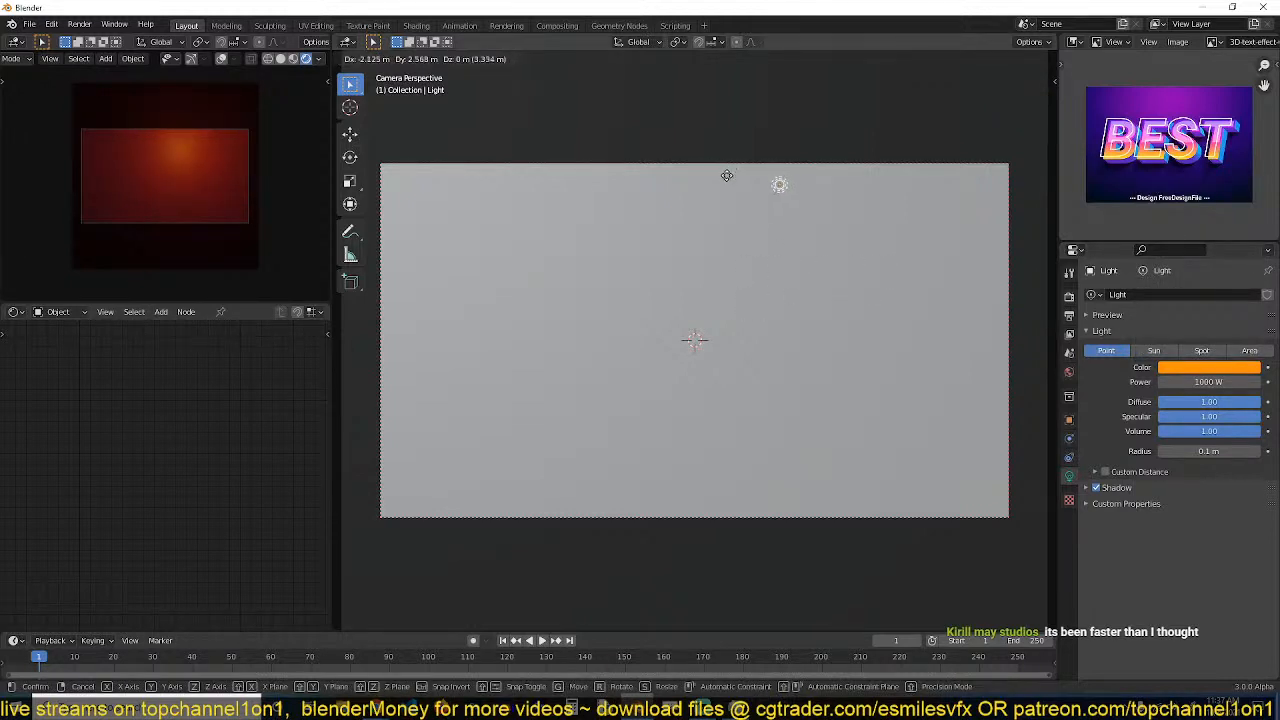
click(733, 174)
click(735, 228)
click(786, 177)
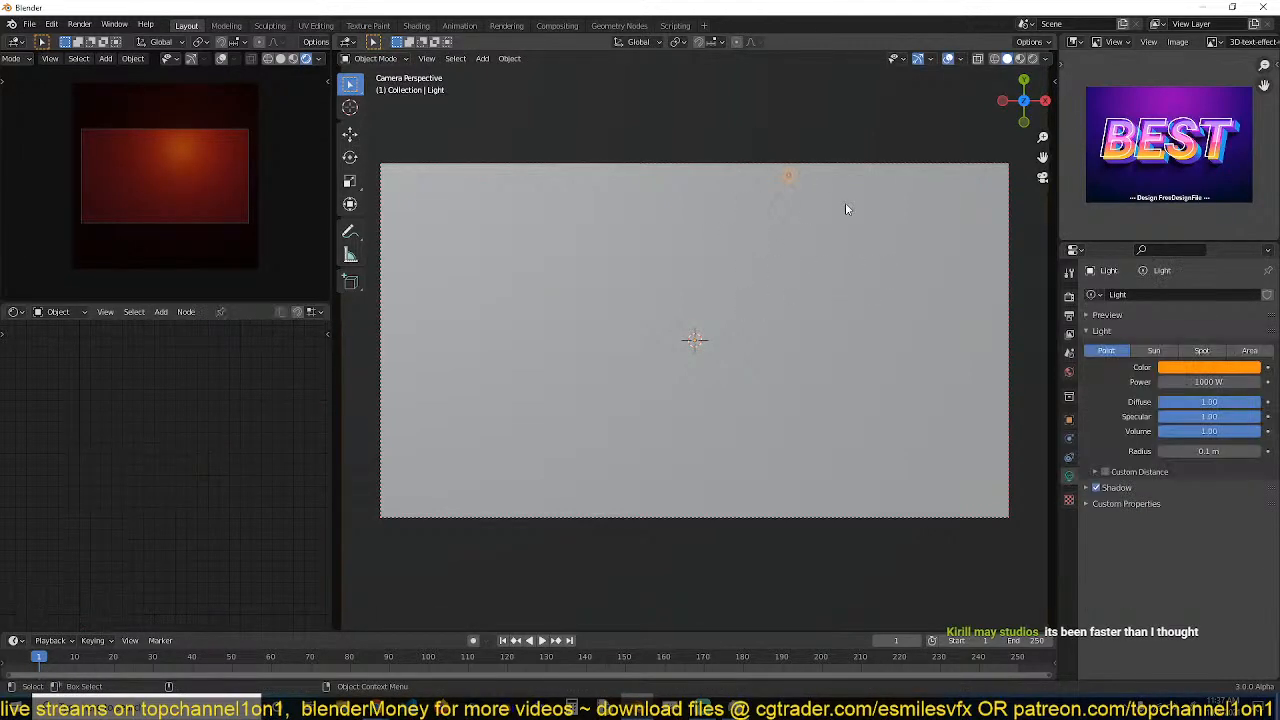
click(1208, 367)
click(1195, 237)
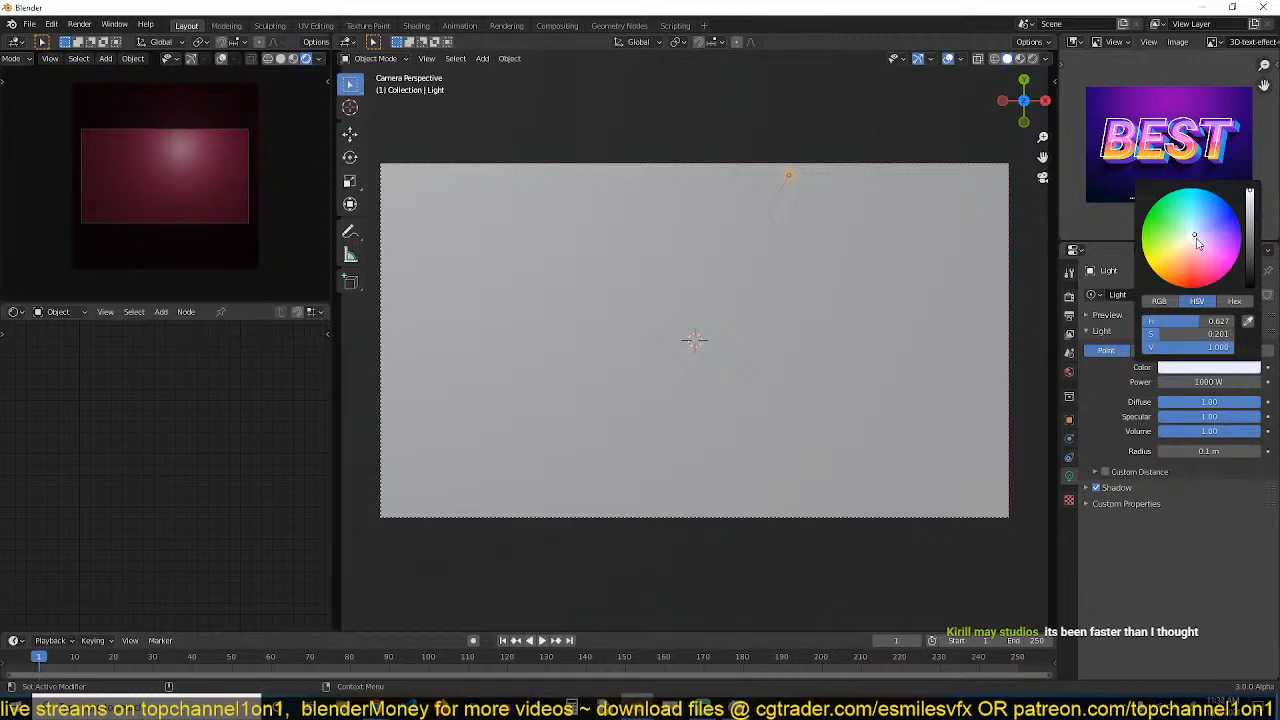
Add a text object and scale it up so the word spans most of the camera frame.
scroll(111, 186, up, 2)
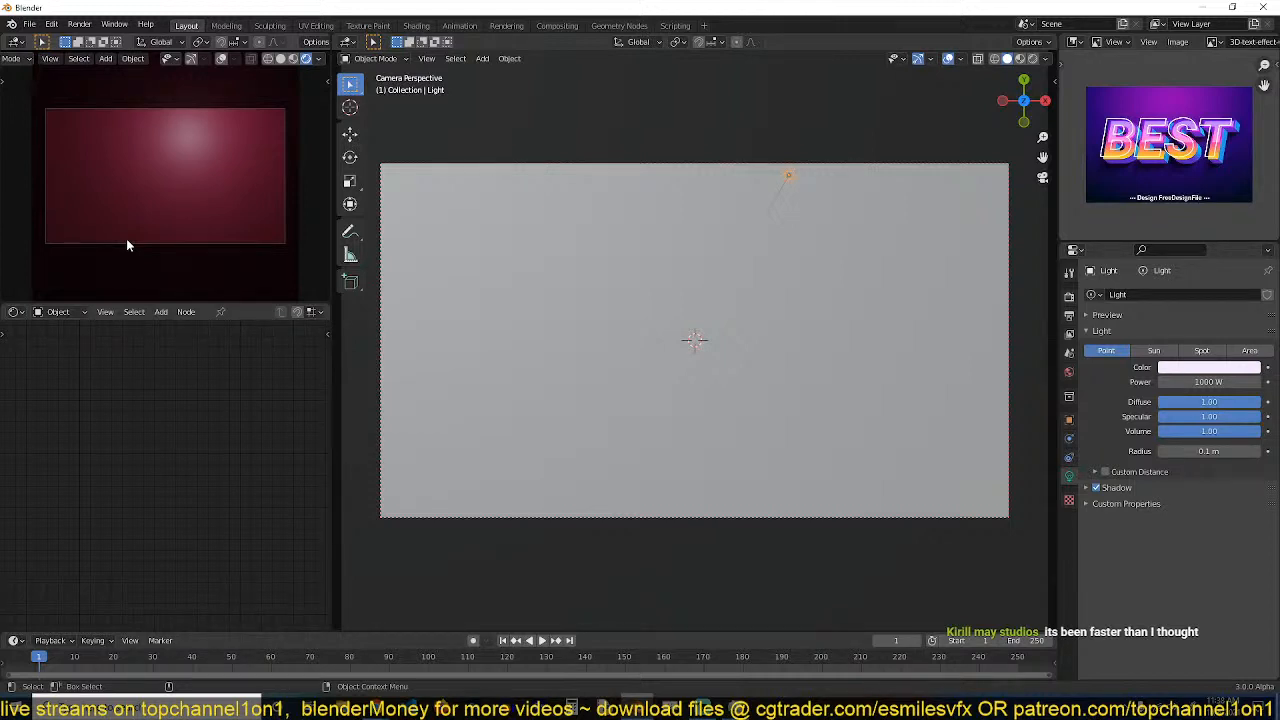
scroll(1231, 182, up, 2)
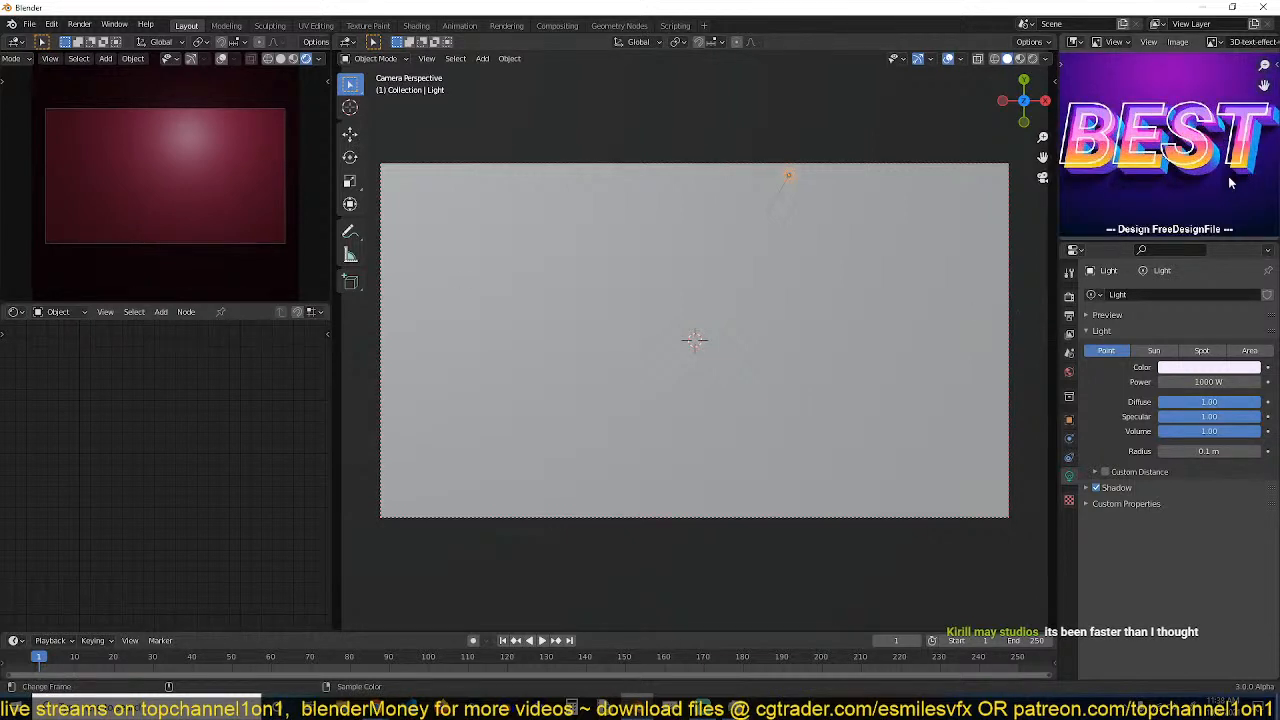
key(shift+a)
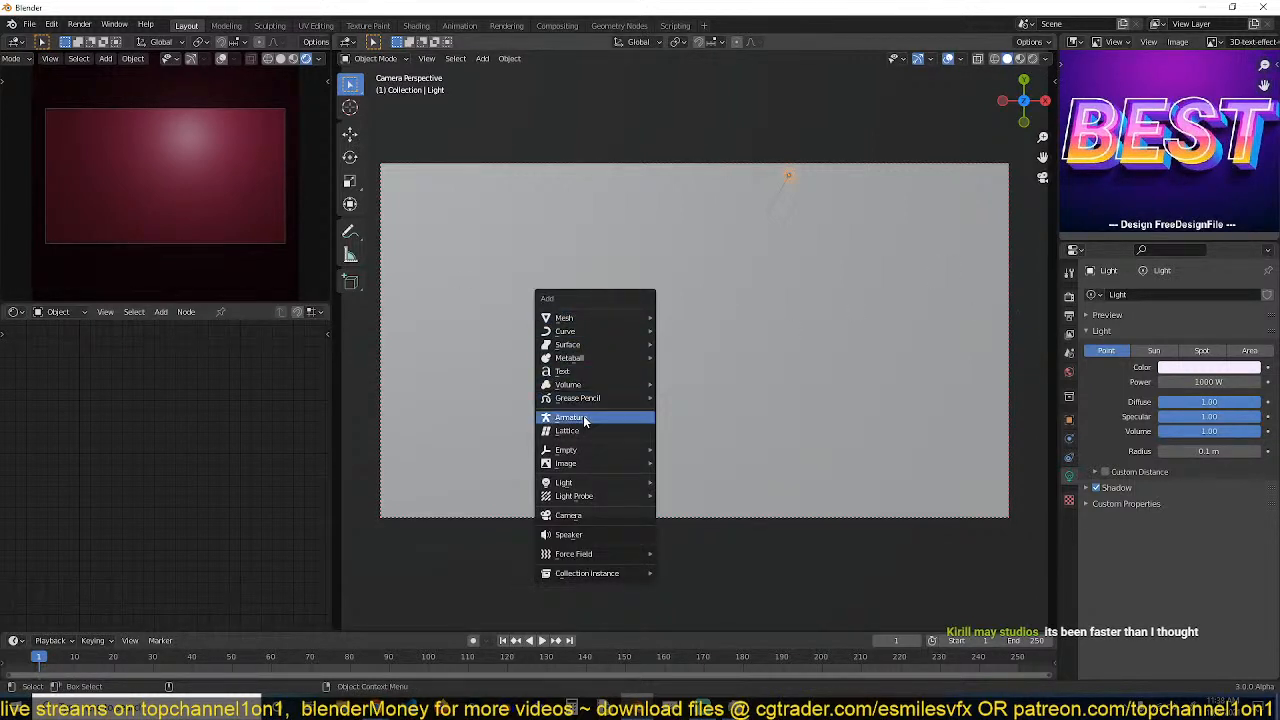
click(562, 371)
key(s)
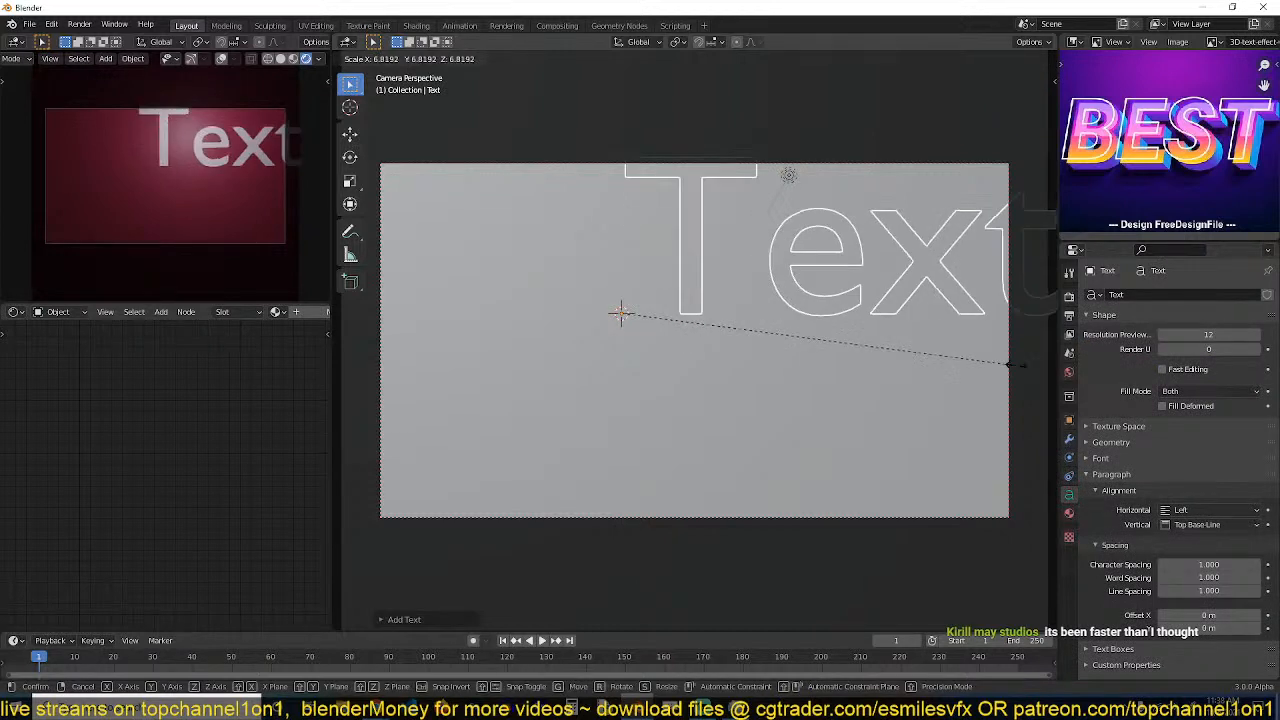
click(838, 435)
Replace the default wording of the text object with the lowercase word "best".
key(Tab)
key(ctrl+a)
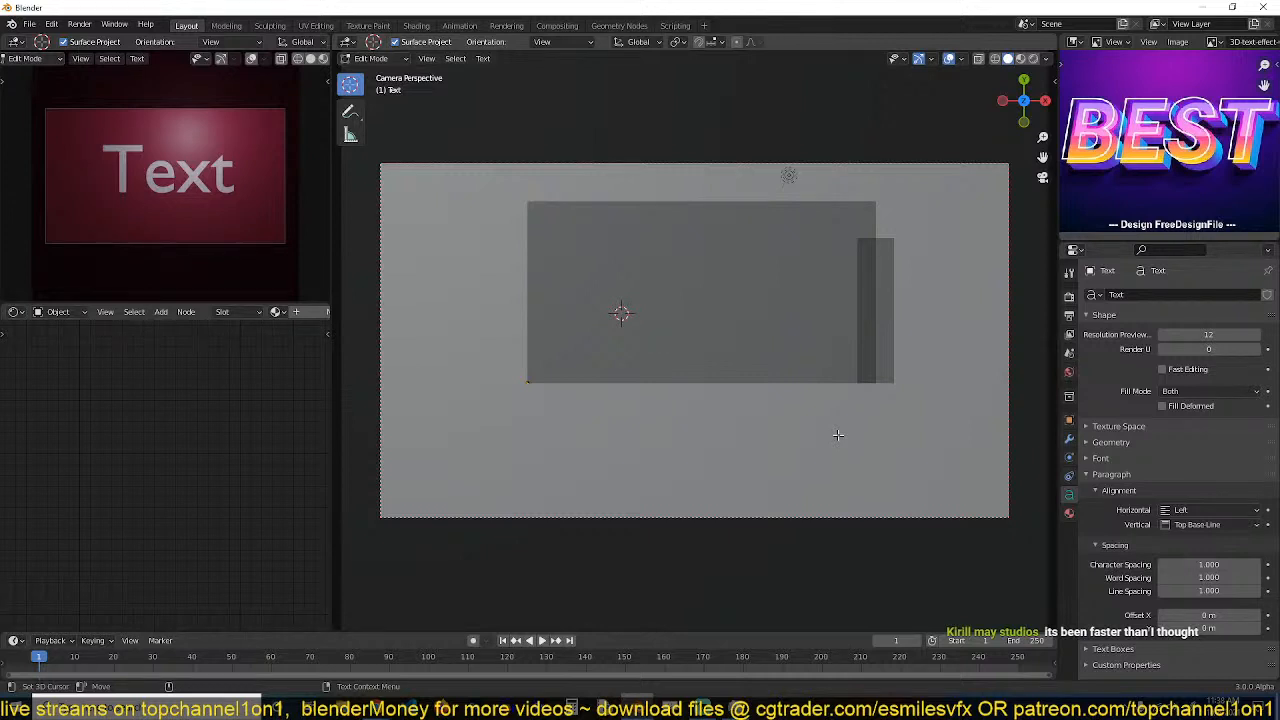
text(text)
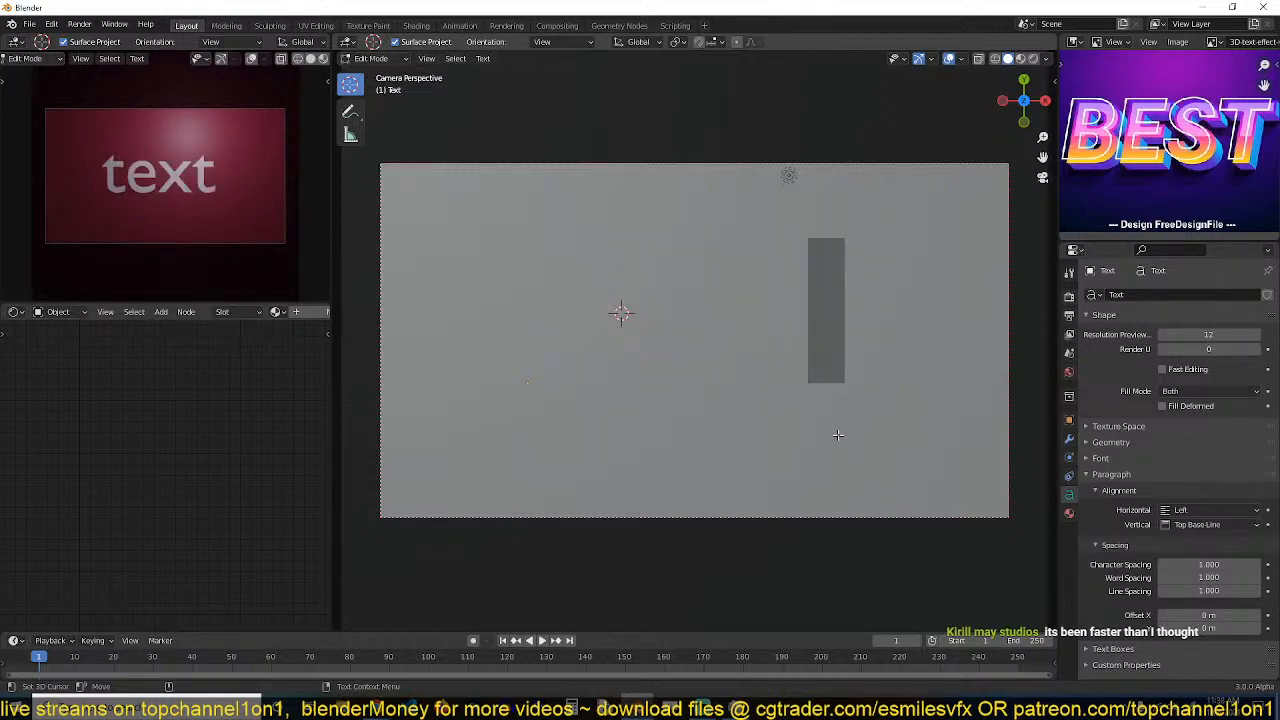
key(ctrl+a)
text(your)
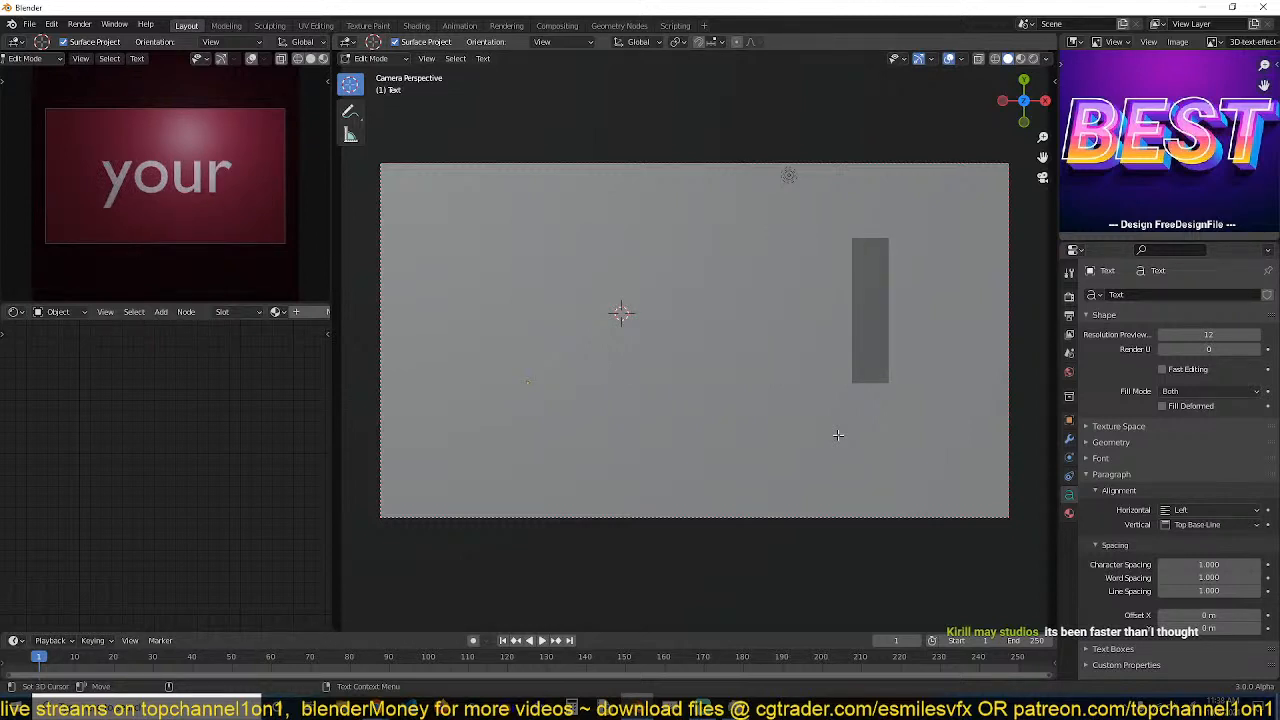
key(BackSpace)
key(BackSpace)
key(BackSpace)
key(BackSpace)
text(bes)
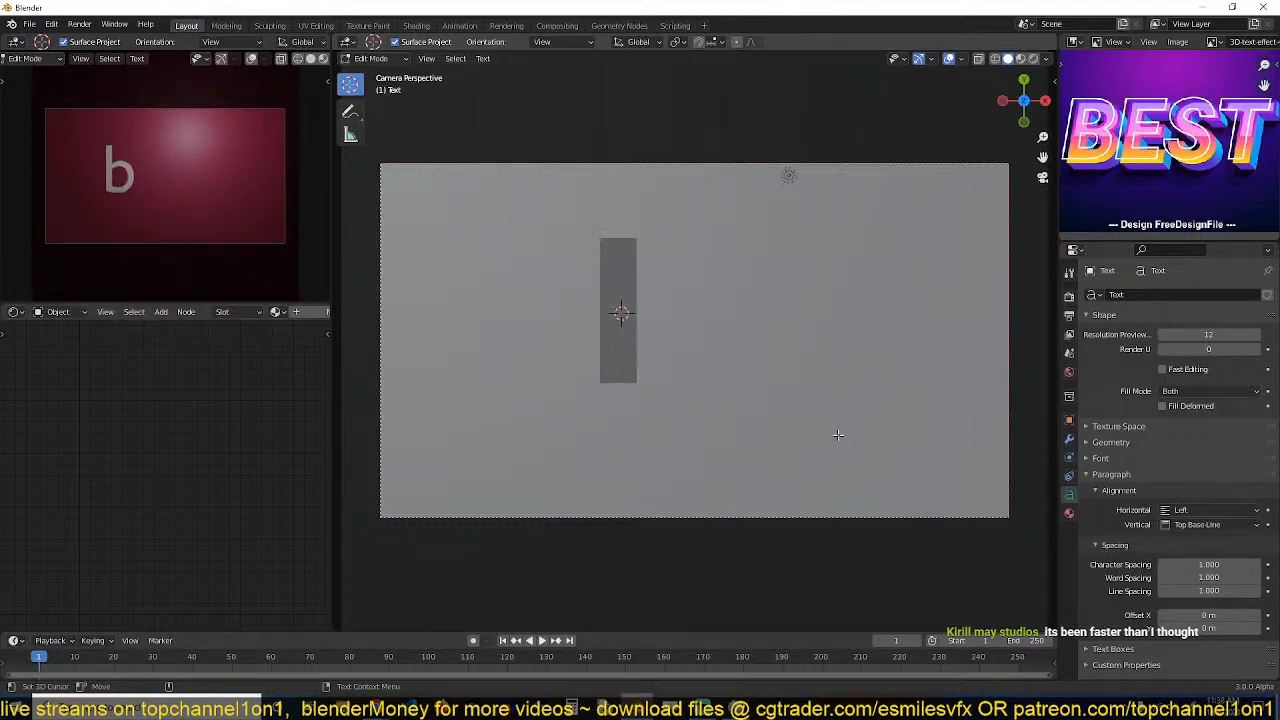
key(BackSpace)
key(BackSpace)
key(BackSpace)
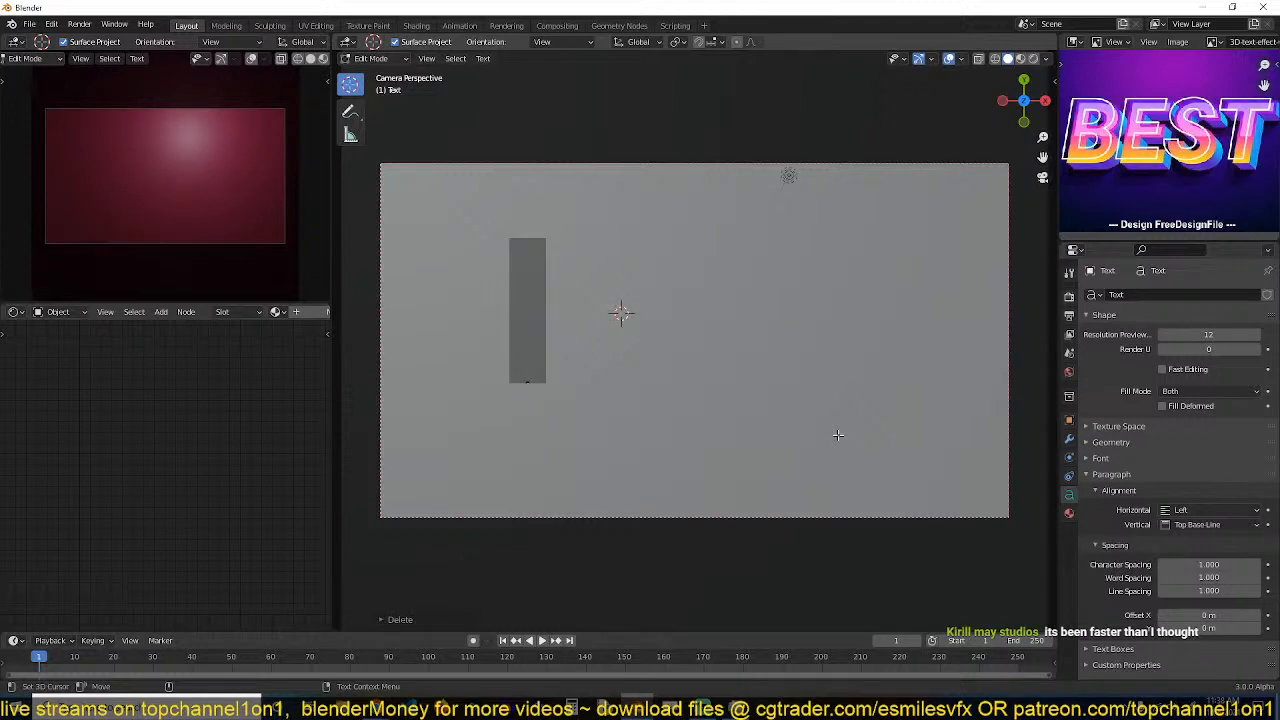
text(best)
key(Tab)
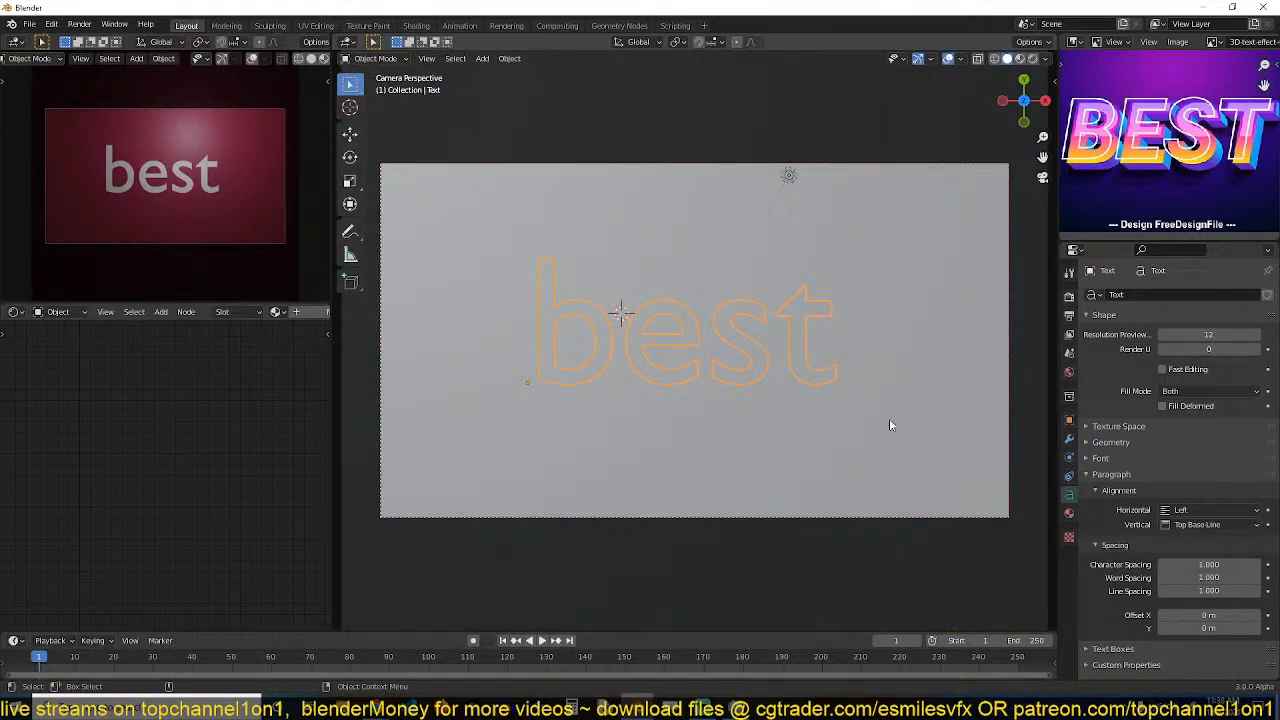
Set the solid shading colour to Random and switch the main viewport to material preview.
click(1044, 58)
click(1036, 240)
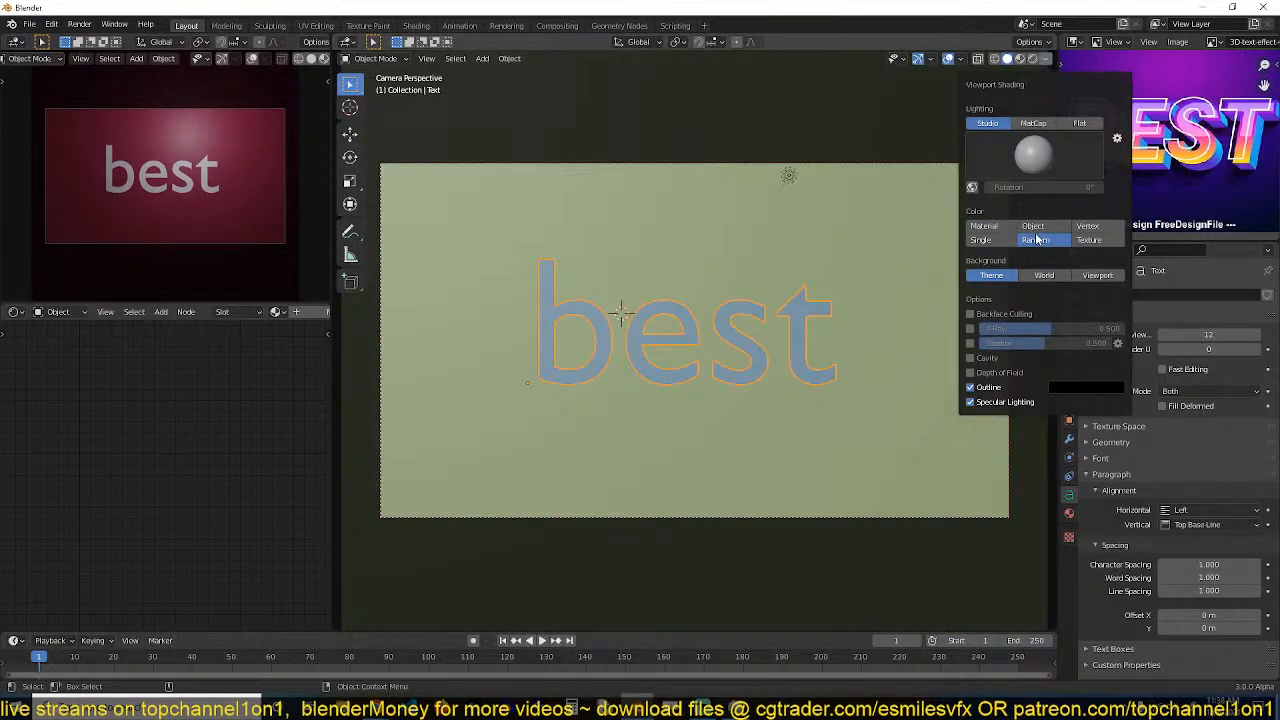
middle_drag(877, 480, 733, 369)
scroll(733, 369, up, 2)
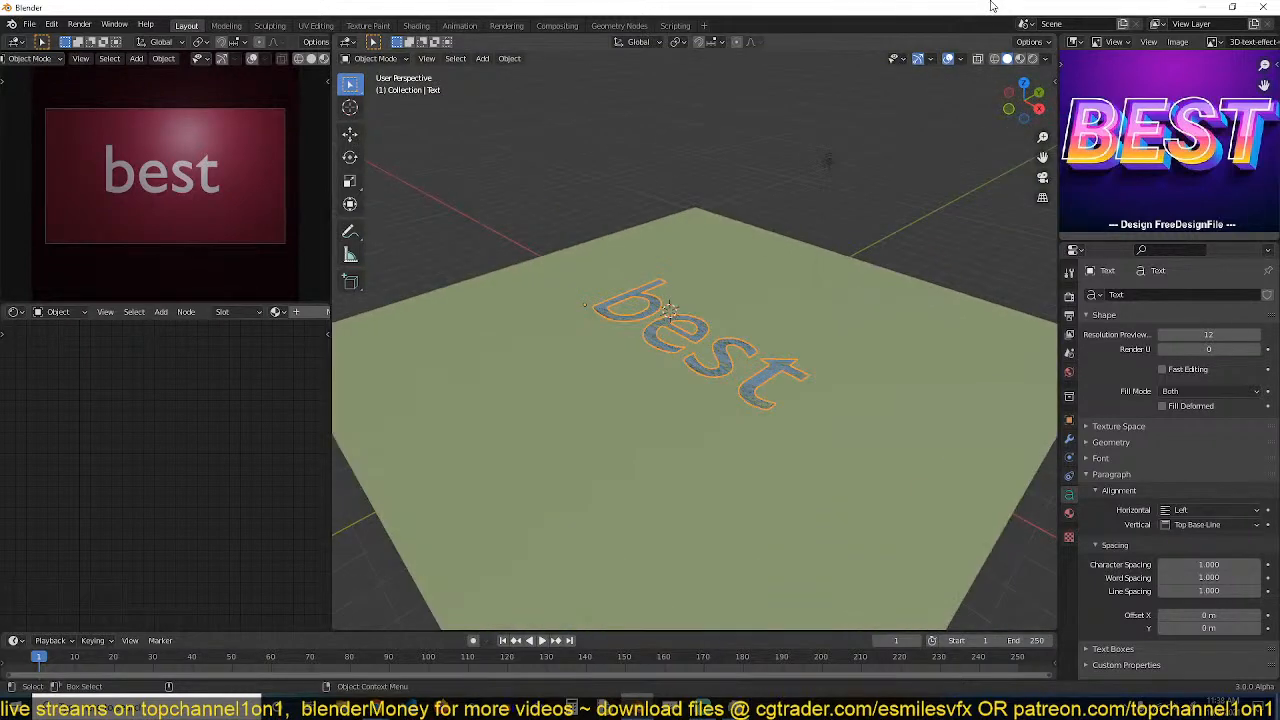
click(1019, 58)
Raise the text above the plane so it casts an offset shadow on it.
key(g)
click(778, 458)
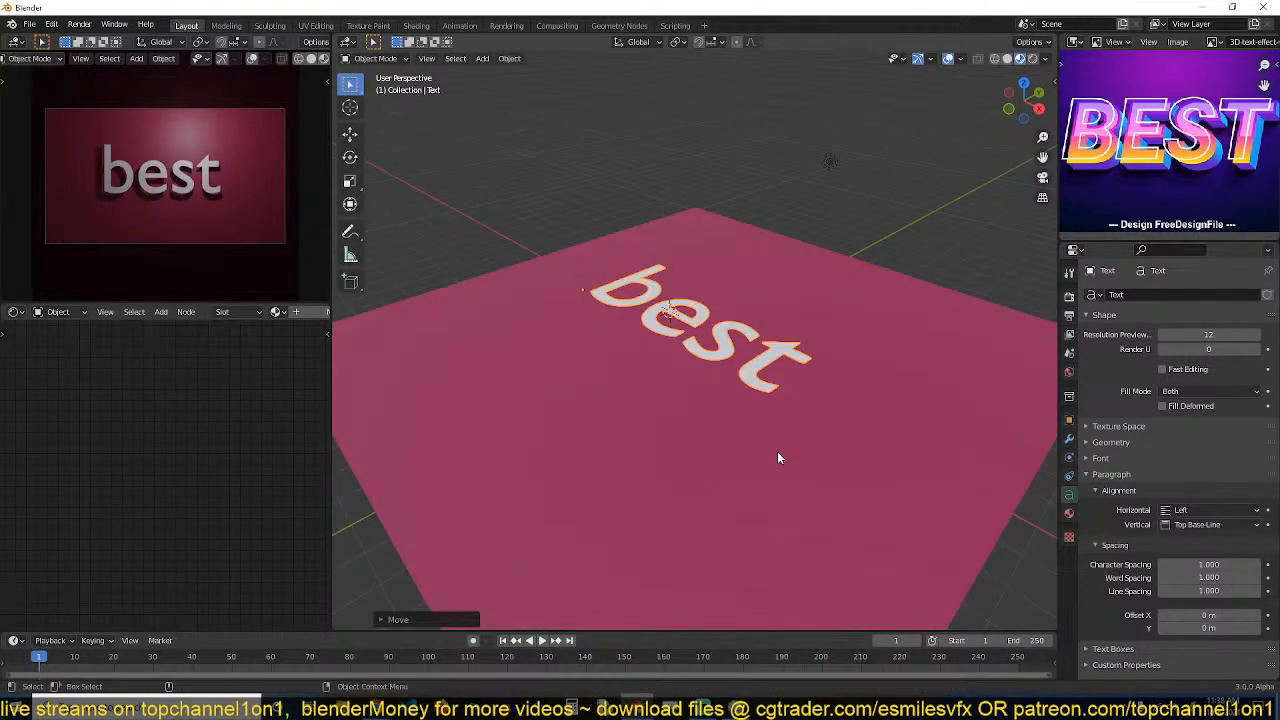
key(g)
click(800, 450)
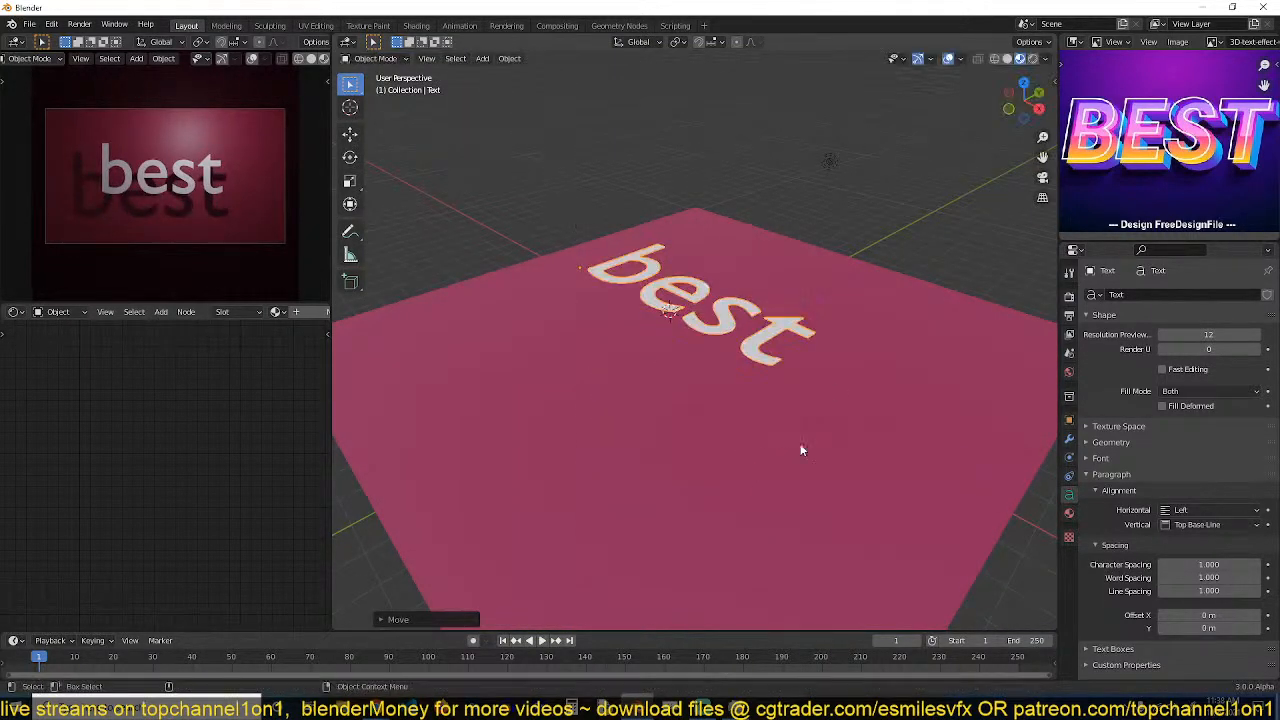
Load BAUHS93.TTF as the text's regular font.
click(1069, 438)
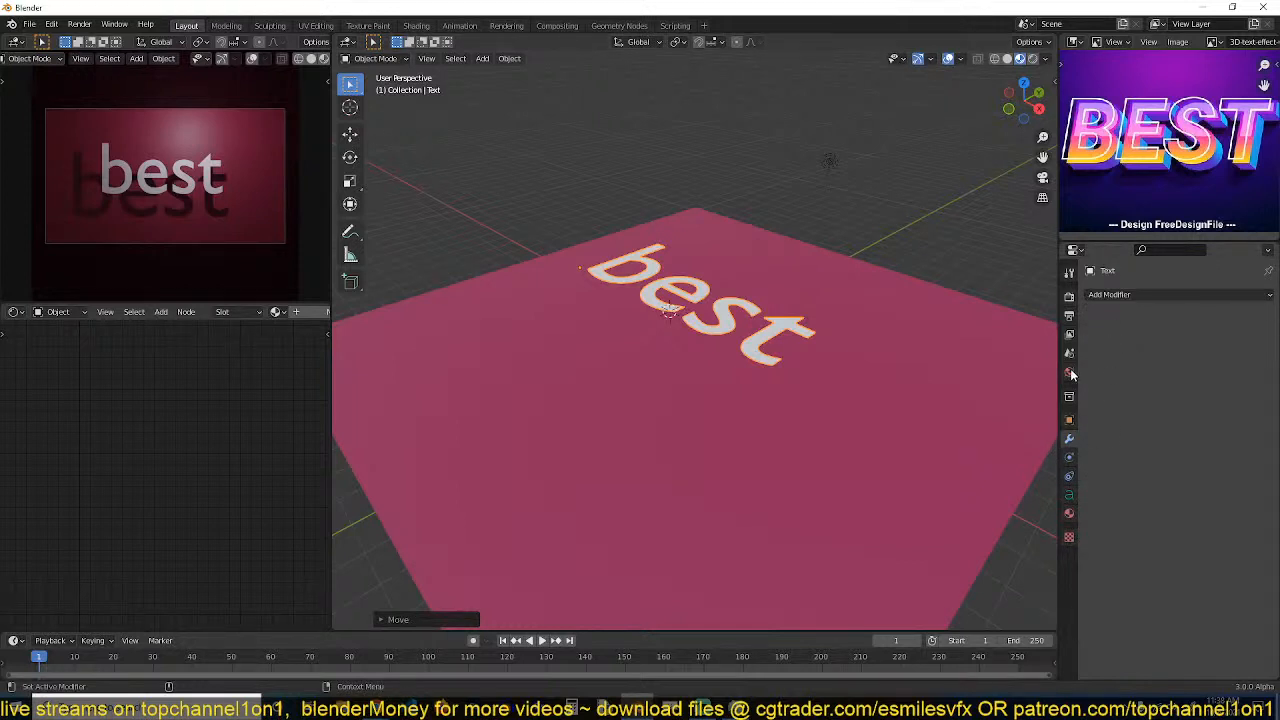
click(1069, 495)
click(1100, 458)
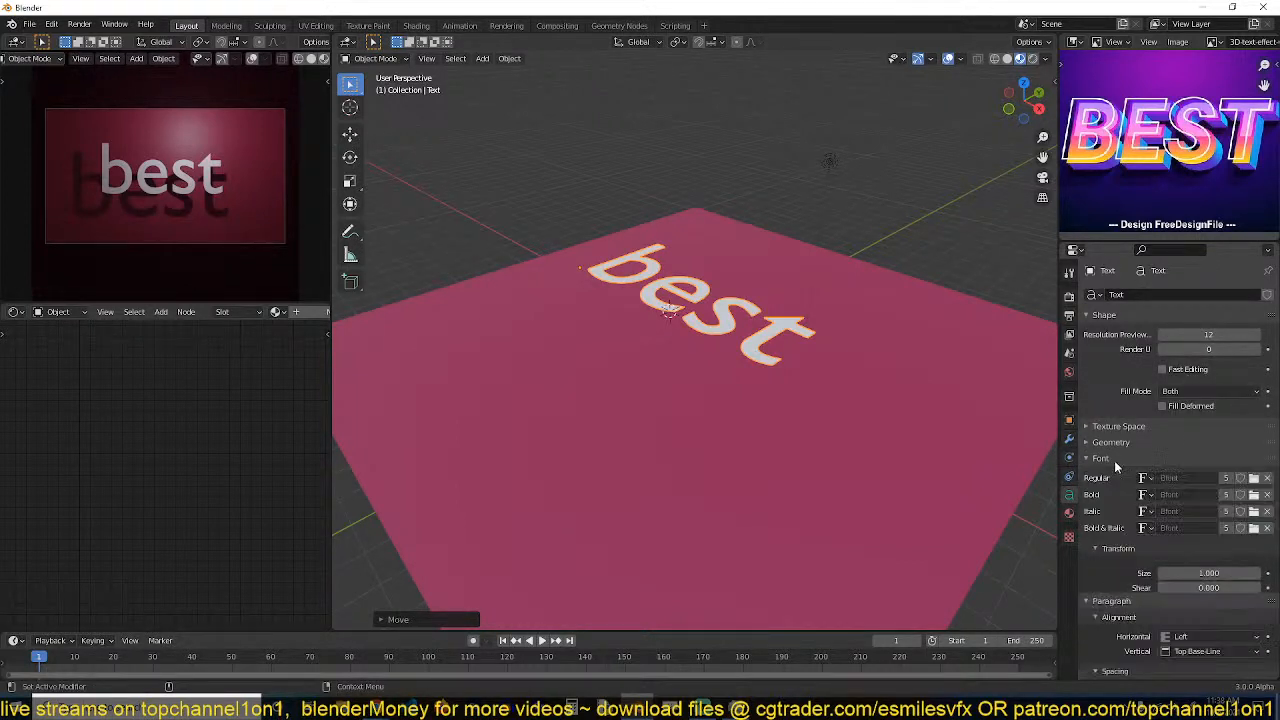
click(1254, 478)
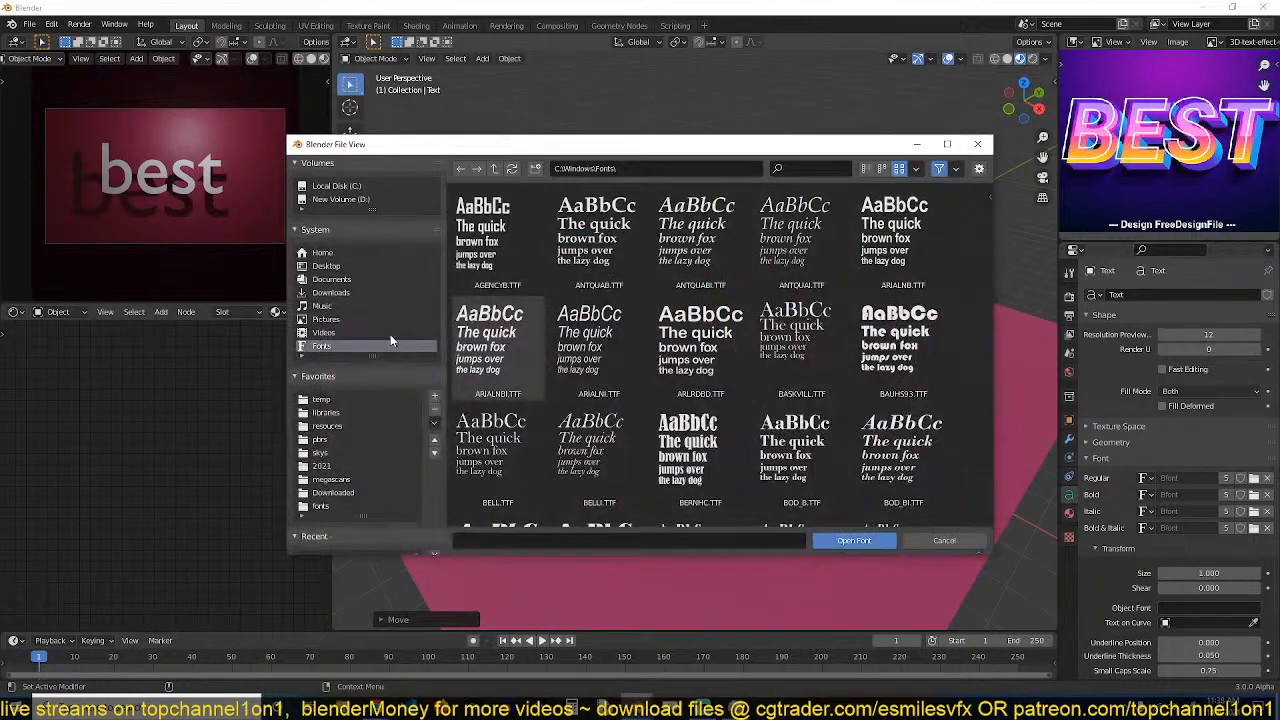
scroll(746, 442, down, 1)
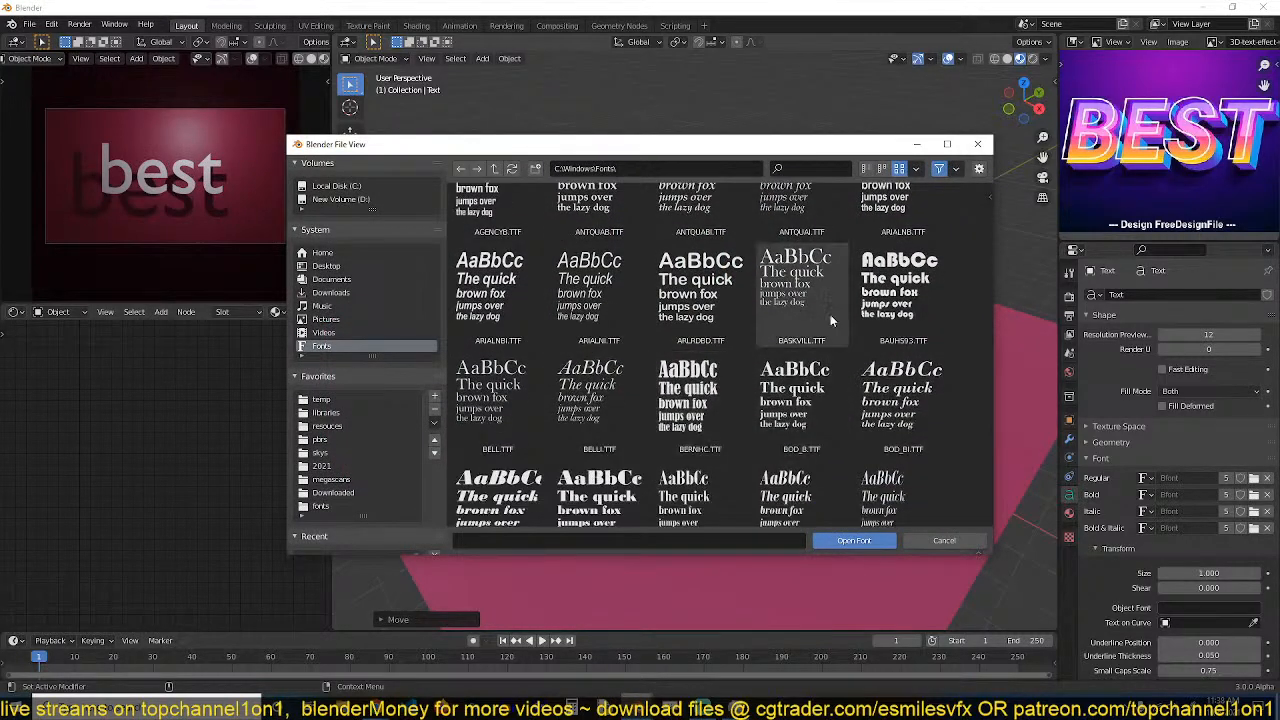
double_click(856, 288)
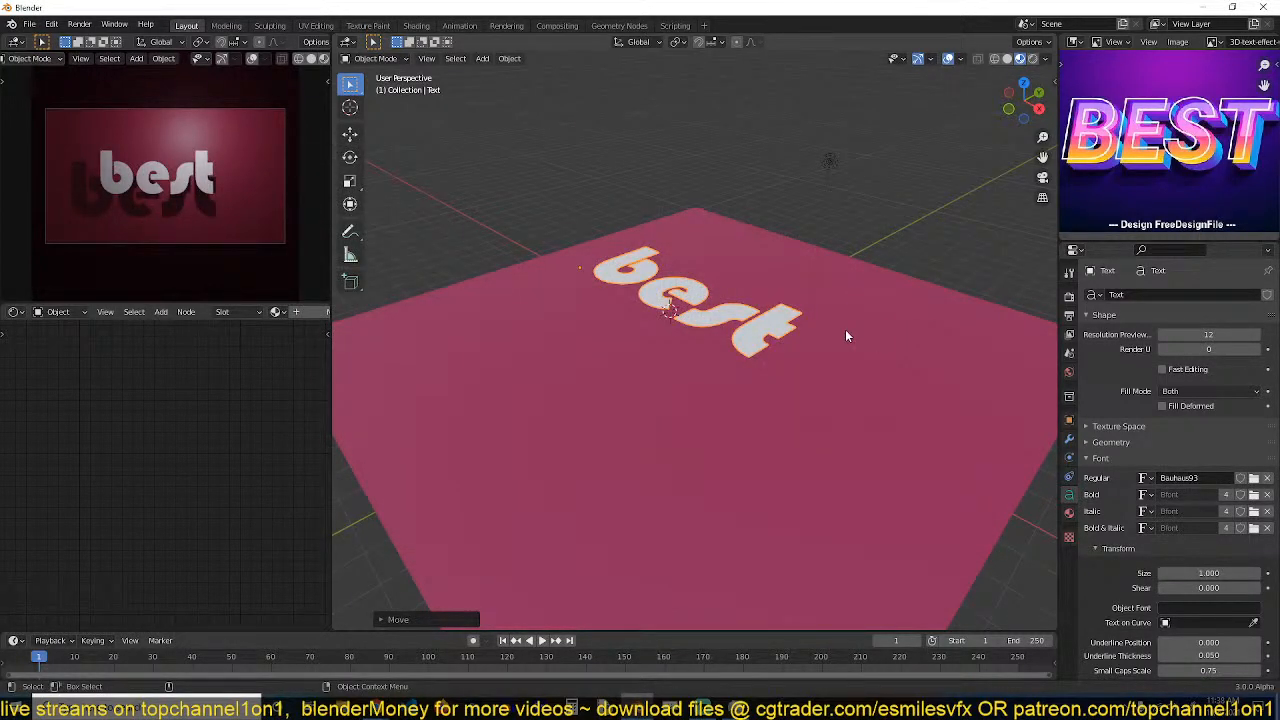
Replace the text's wording with the uppercase word "BEST".
key(Tab)
key(BackSpace)
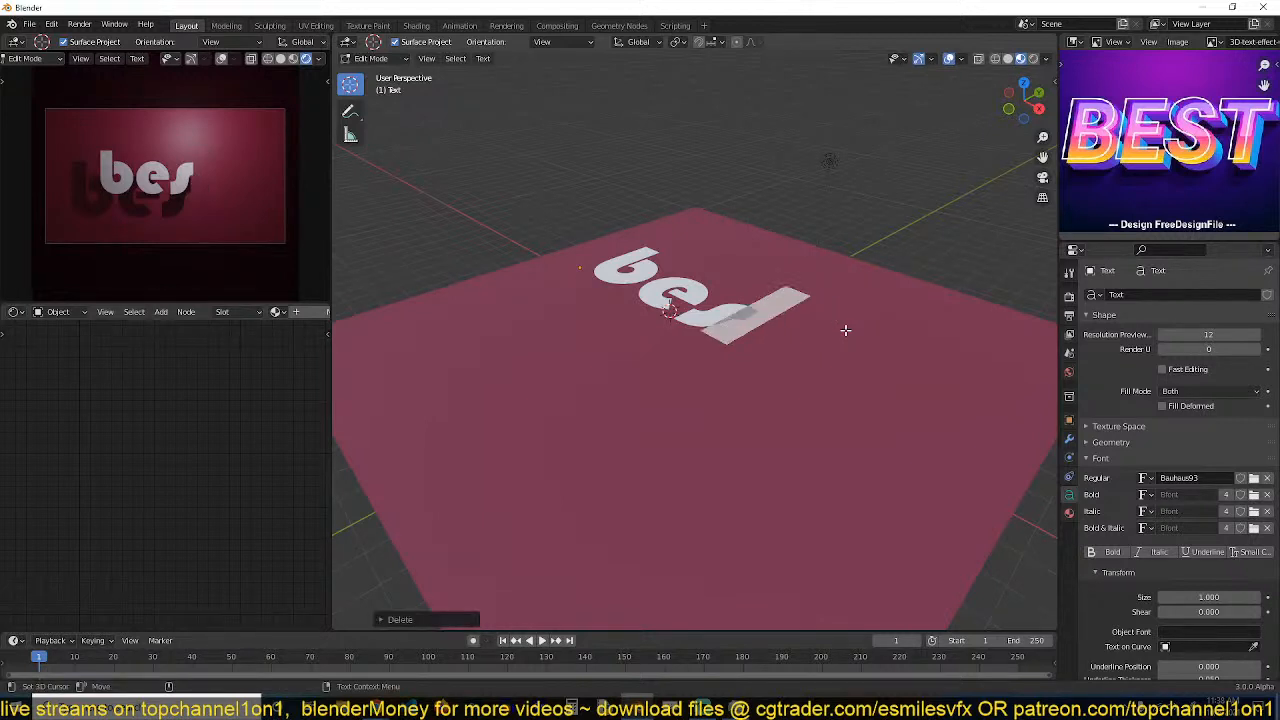
key(BackSpace)
key(BackSpace)
key(BackSpace)
text(bes)
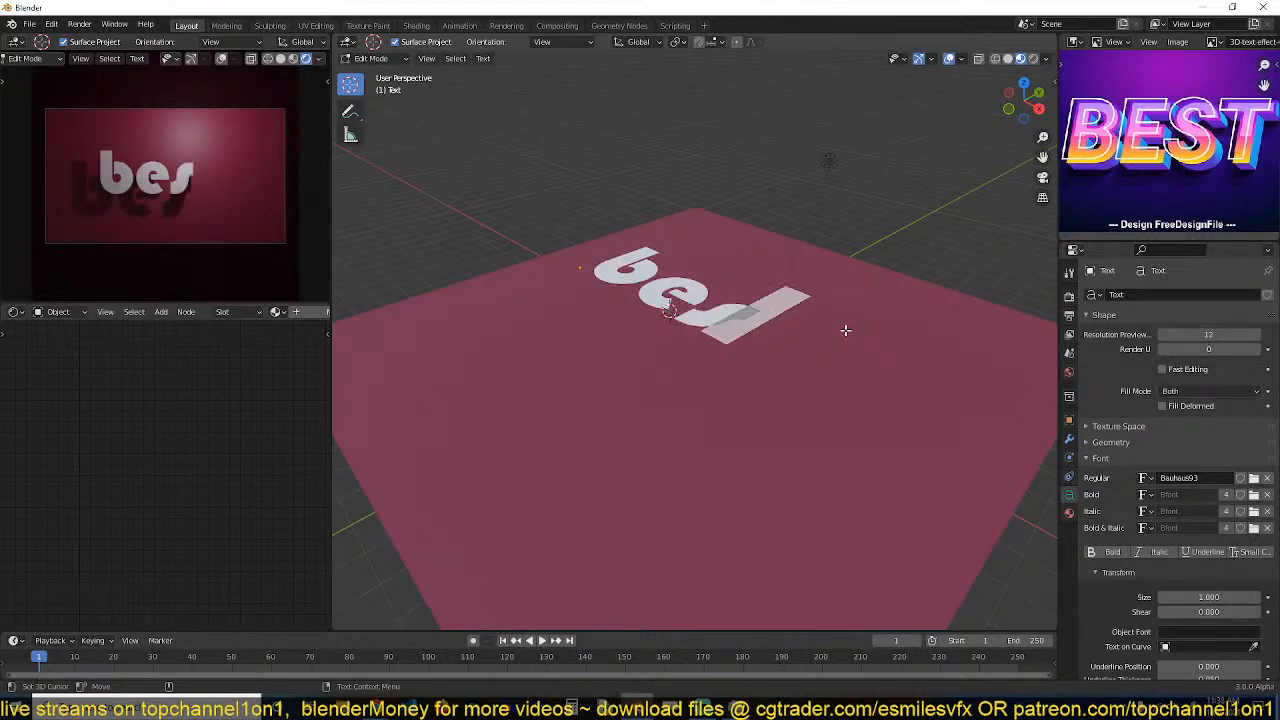
key(BackSpace)
key(BackSpace)
key(BackSpace)
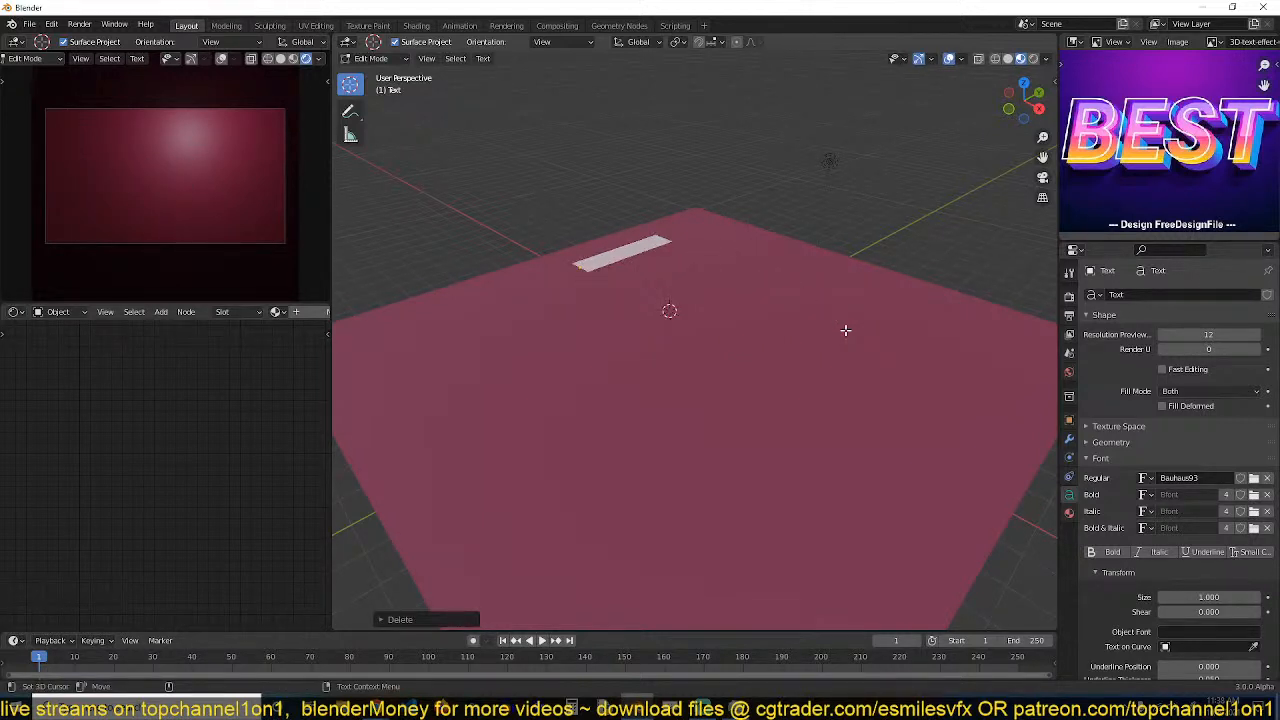
text(be)
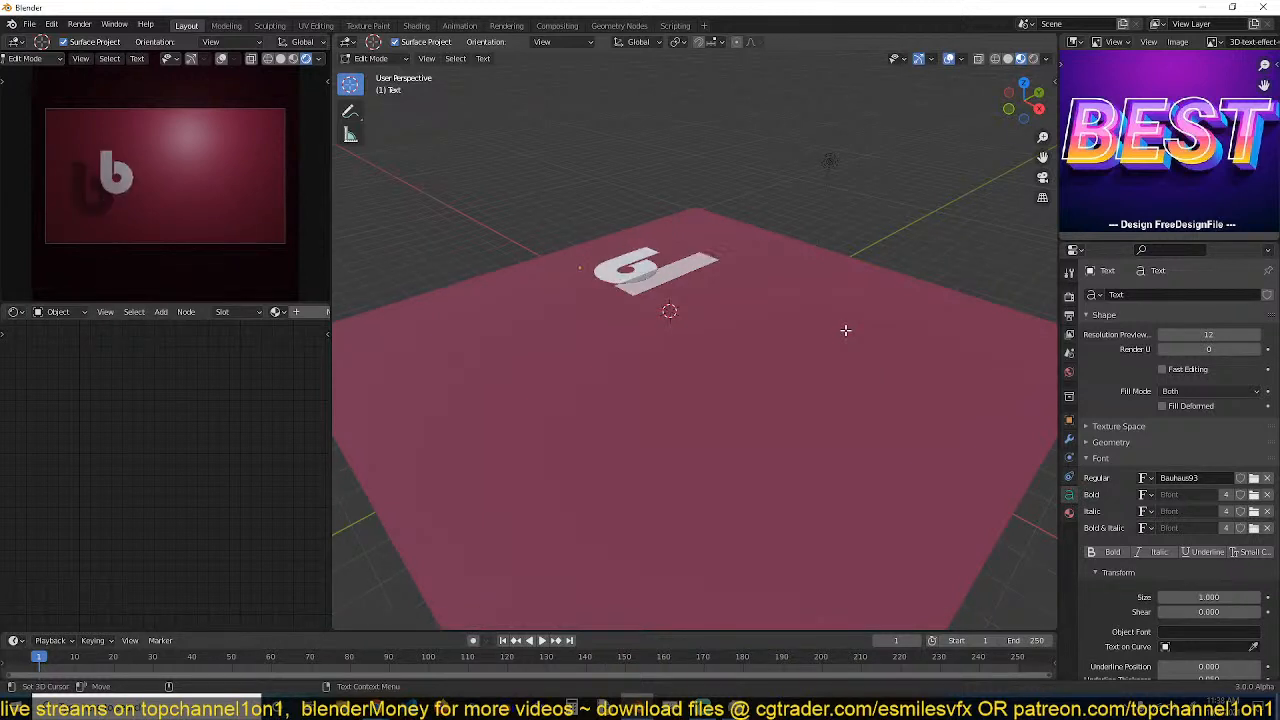
key(BackSpace)
key(BackSpace)
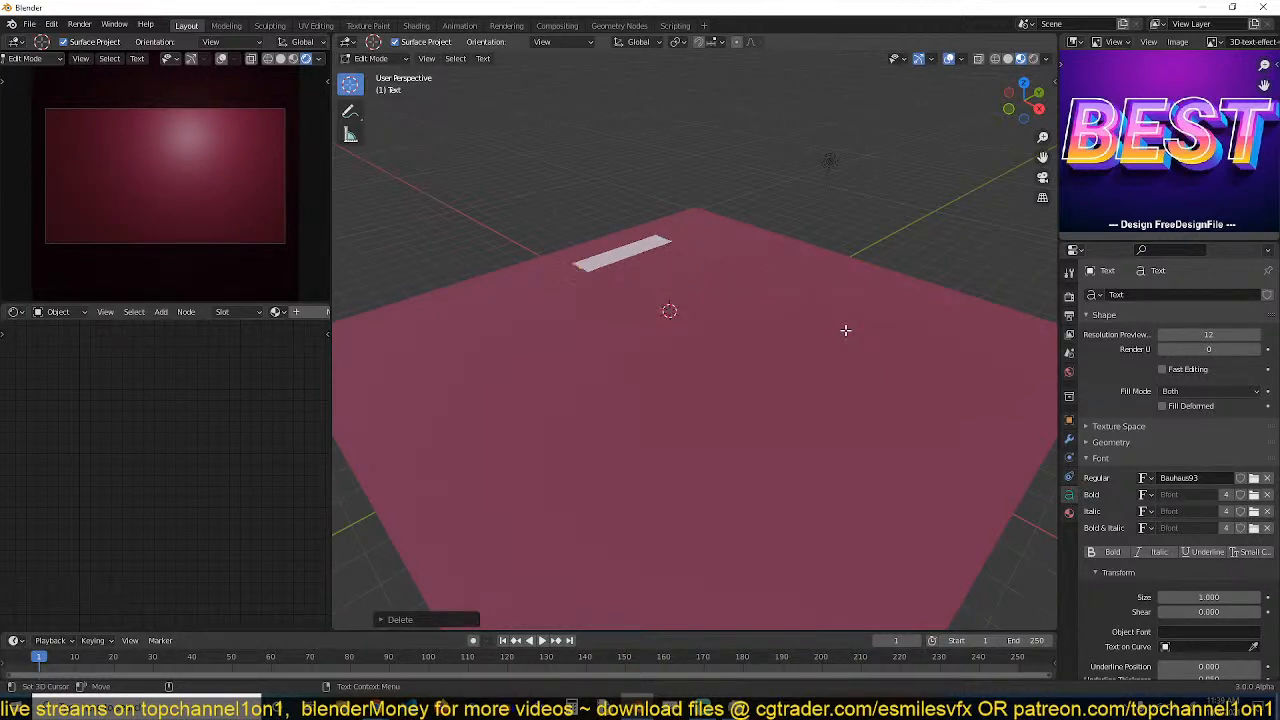
text(BEST)
key(Tab)
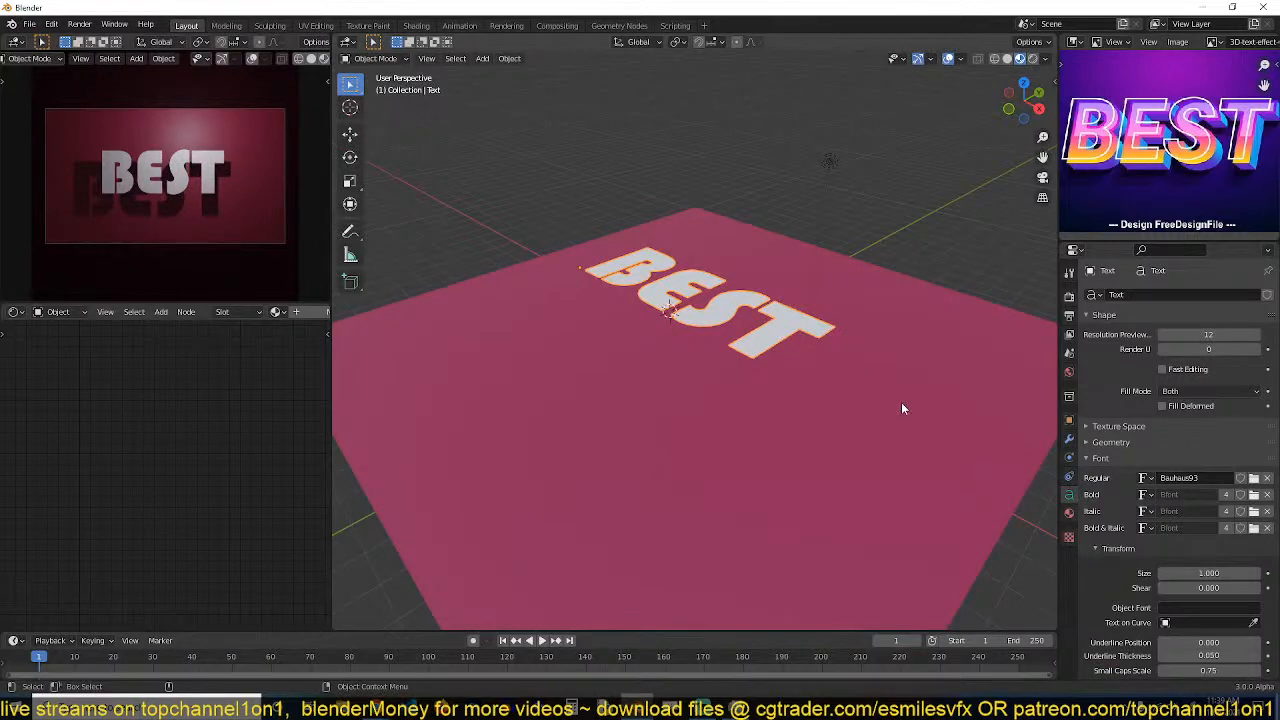
Change the text's regular font to ARIALNB.TTF.
click(1254, 478)
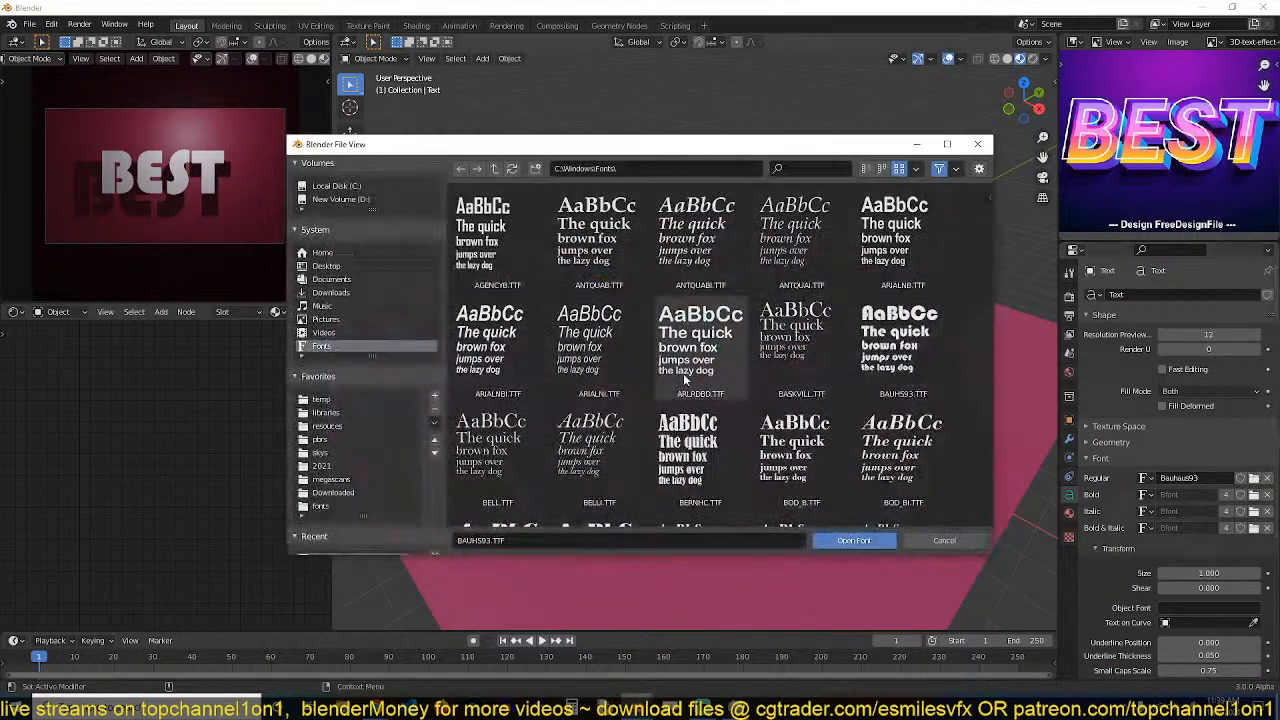
click(343, 398)
click(321, 345)
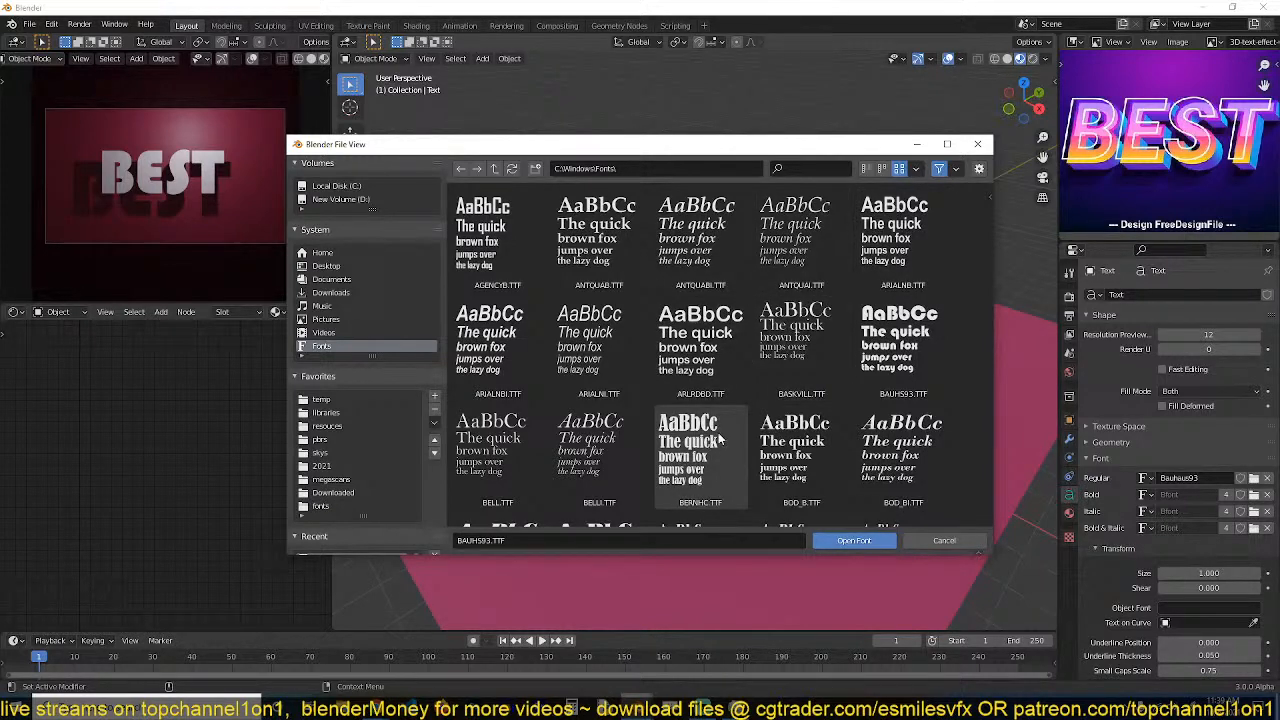
double_click(888, 257)
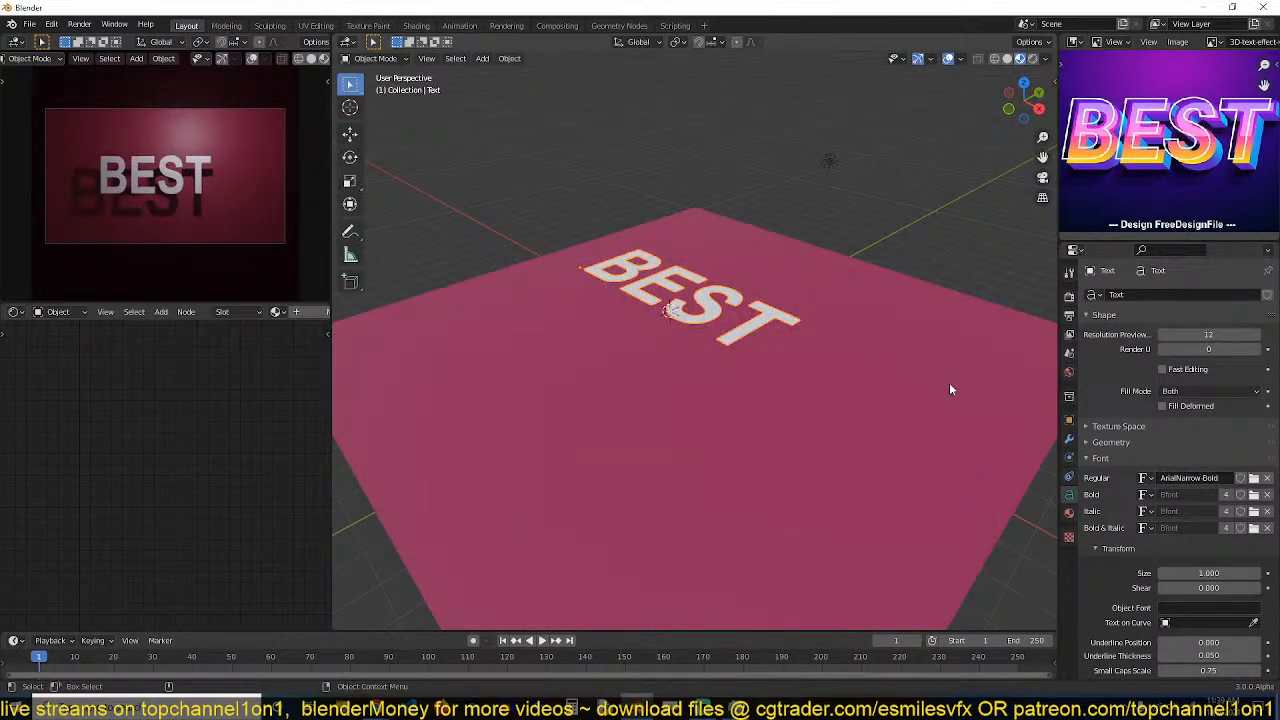
Try BRLNSB.TTF, the Berlin Sans FB Bold font, as the text's regular font.
click(1254, 478)
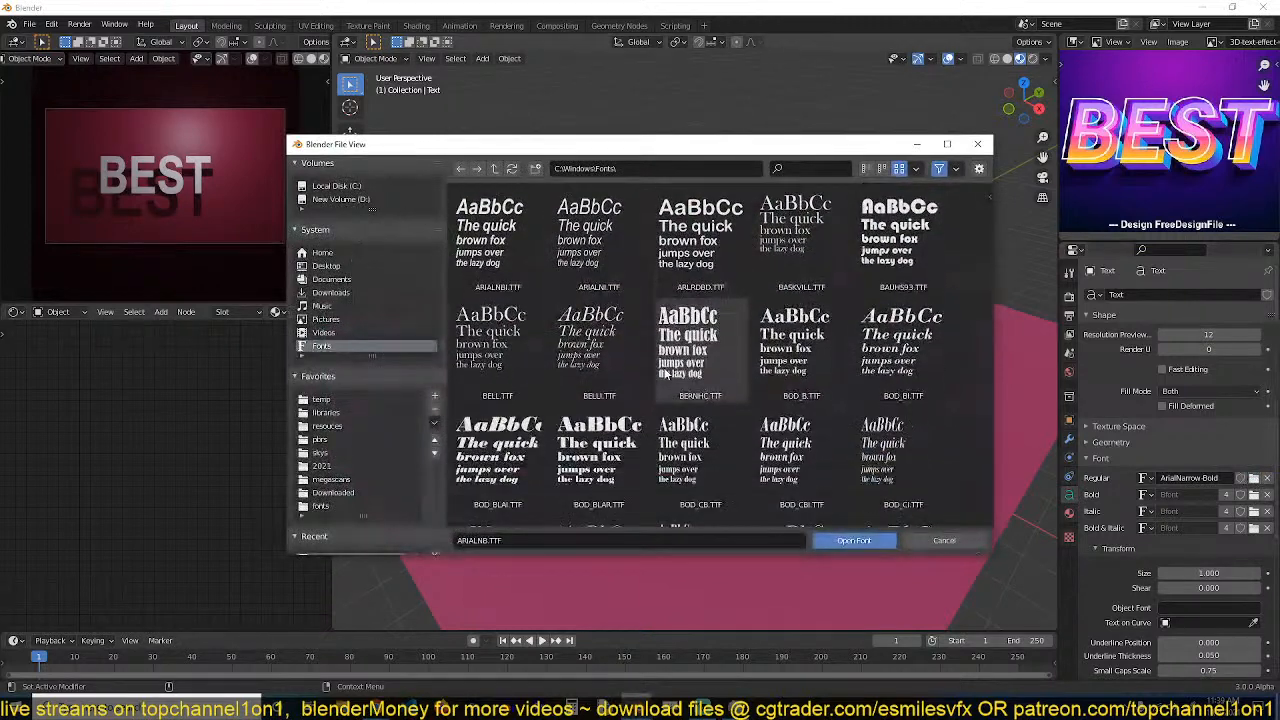
scroll(491, 431, down, 5)
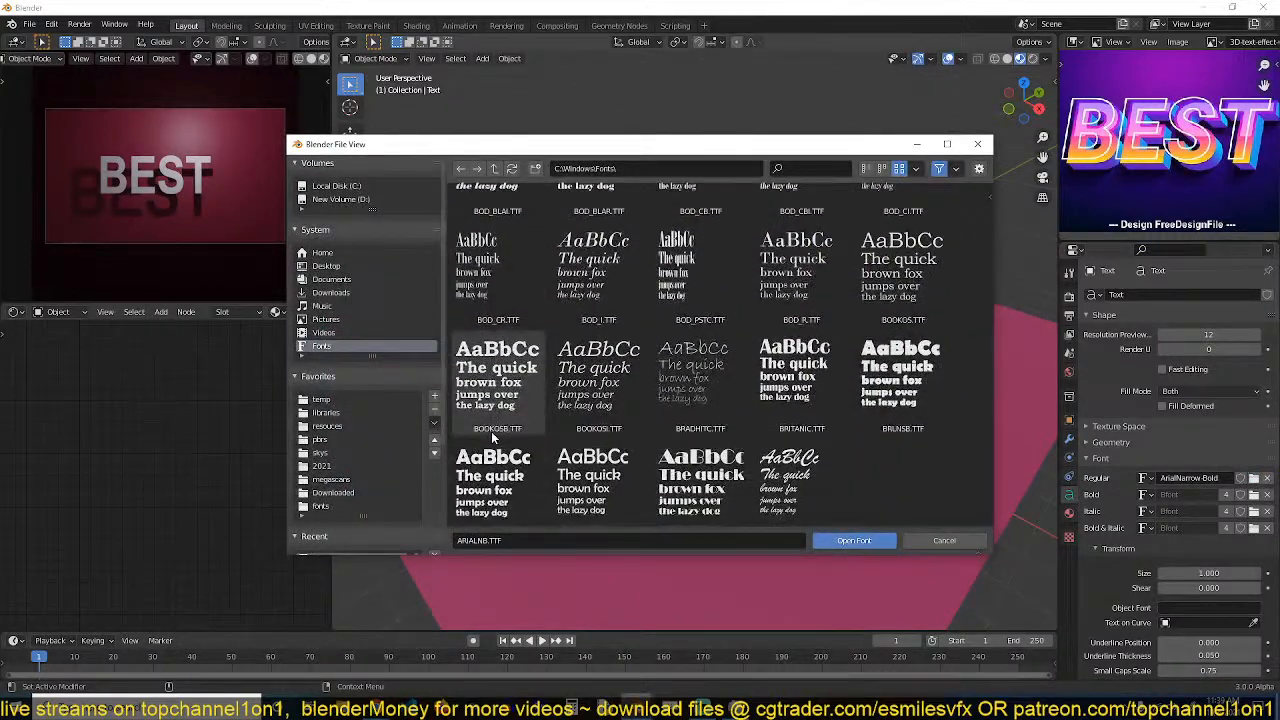
double_click(880, 407)
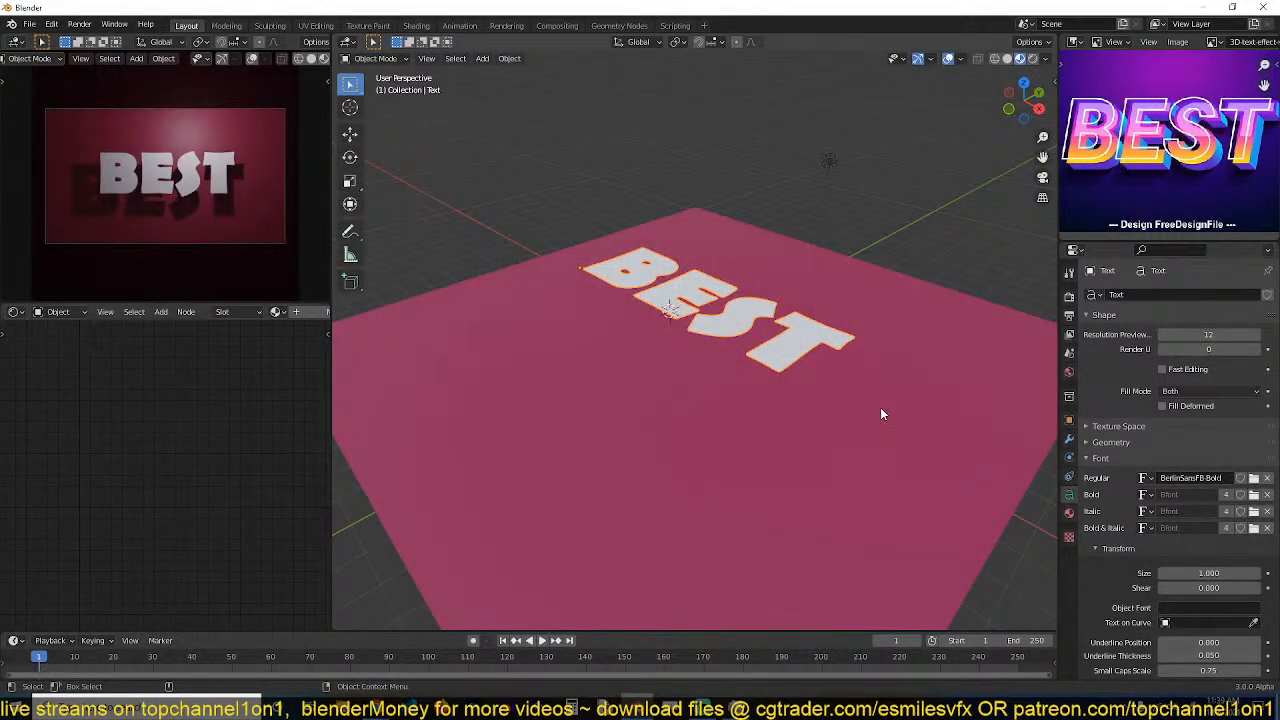
Try BRLNSDB.TTF, the Berlin Sans FB Demi font, as the text's regular font.
click(1254, 478)
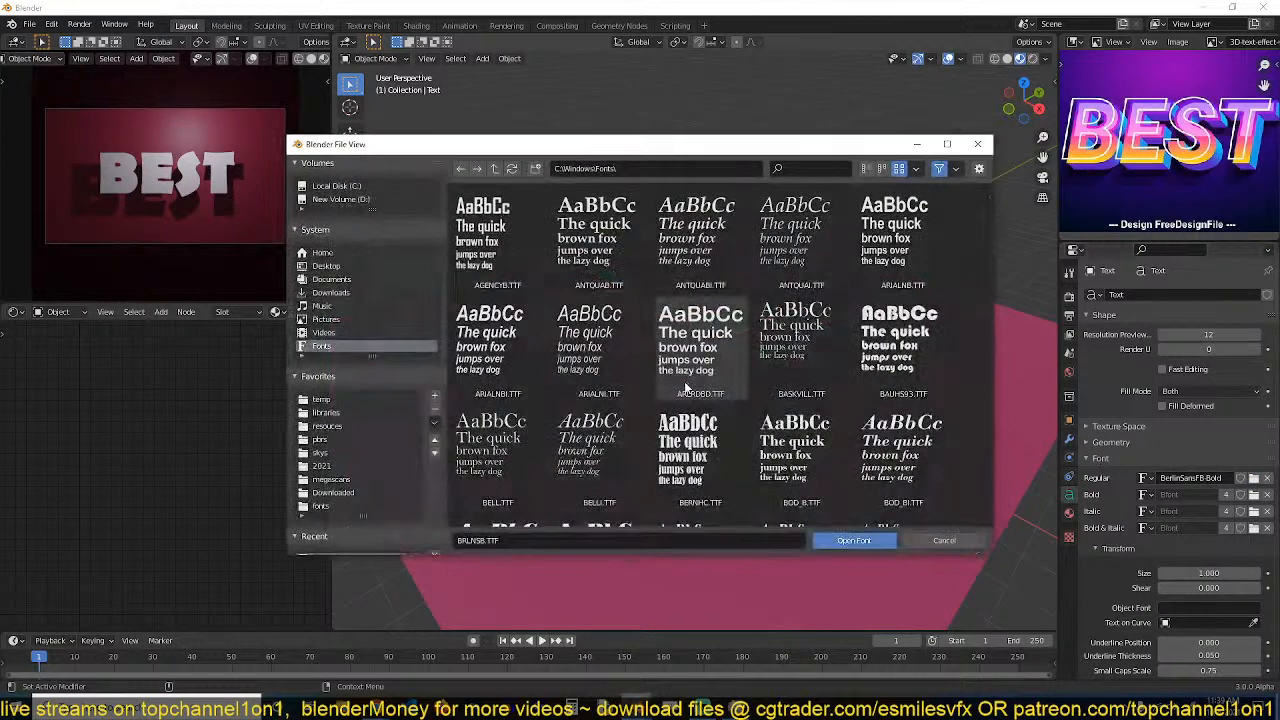
scroll(686, 388, down, 6)
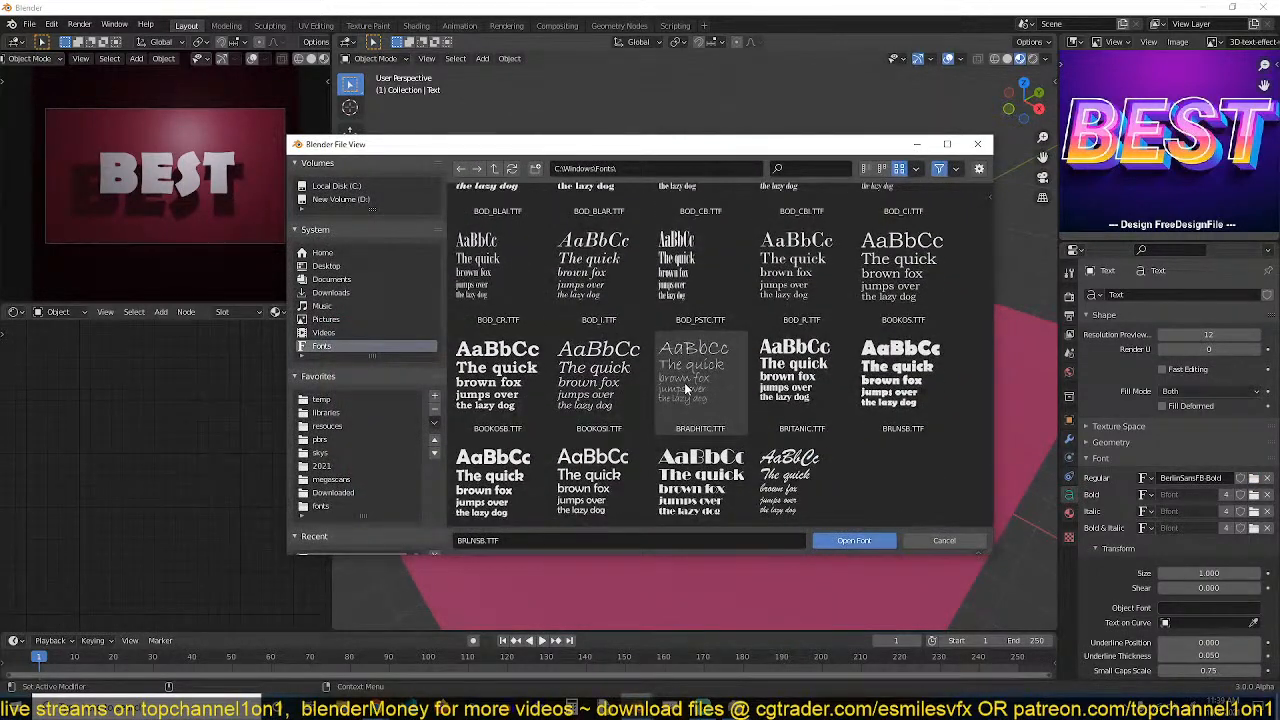
double_click(535, 450)
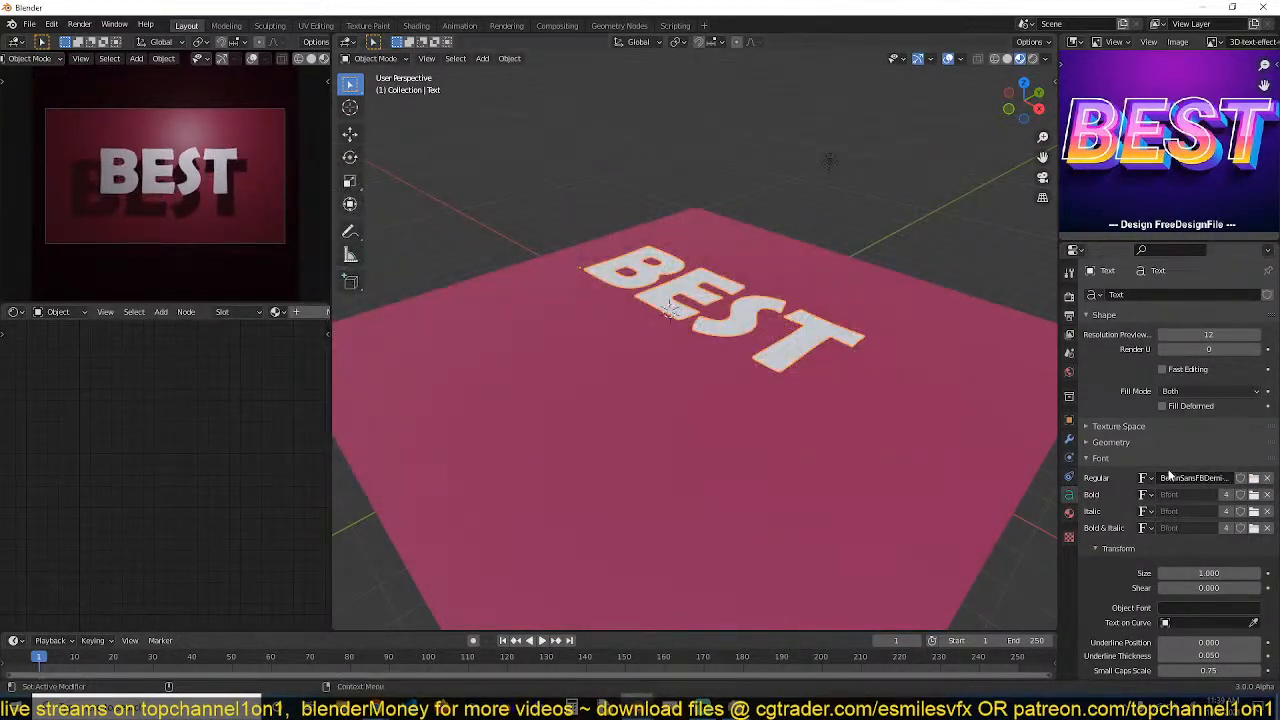
Set the text's regular font to the condensed Franklin Gothic Demi font, FRADMCN.TTF.
click(1254, 478)
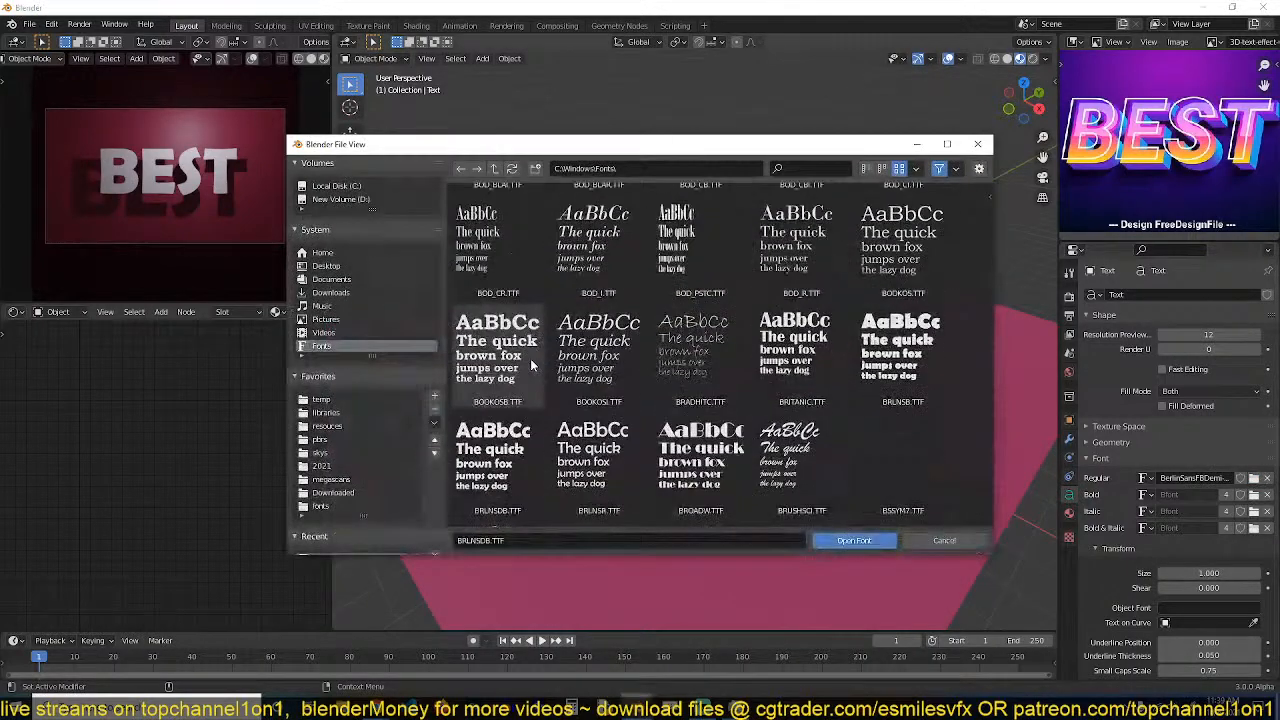
scroll(526, 378, down, 10)
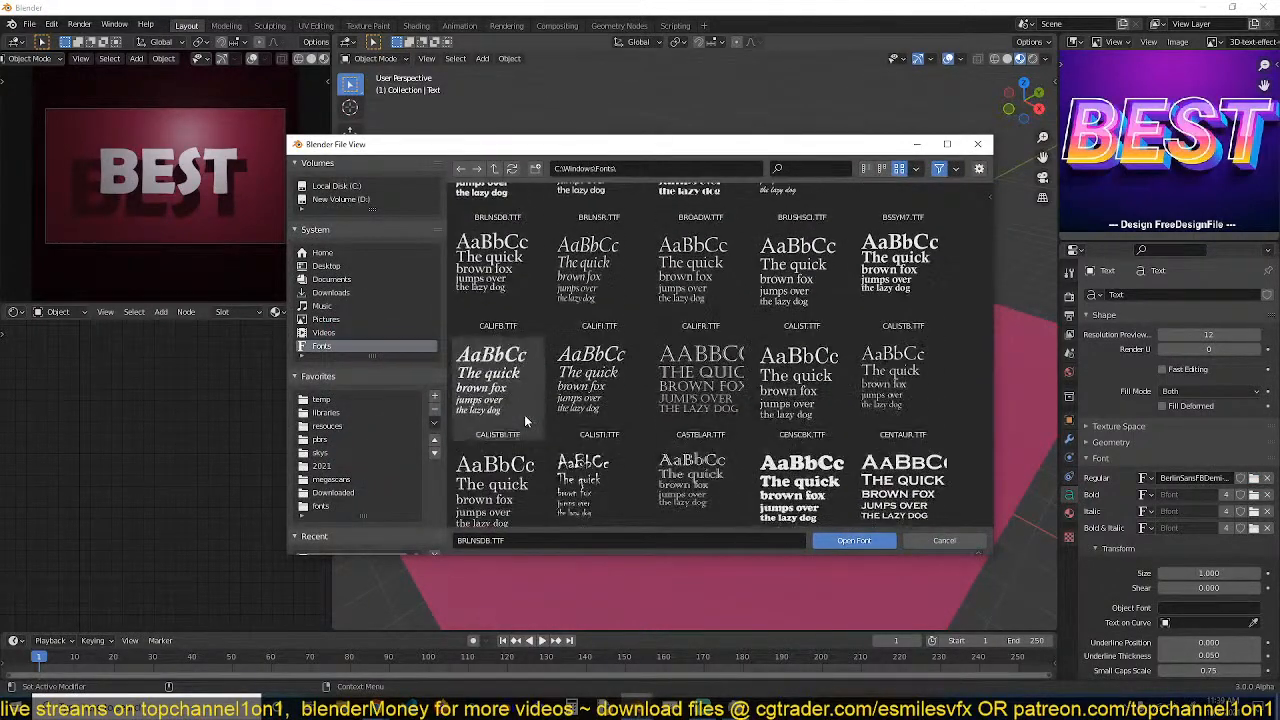
scroll(525, 420, down, 3)
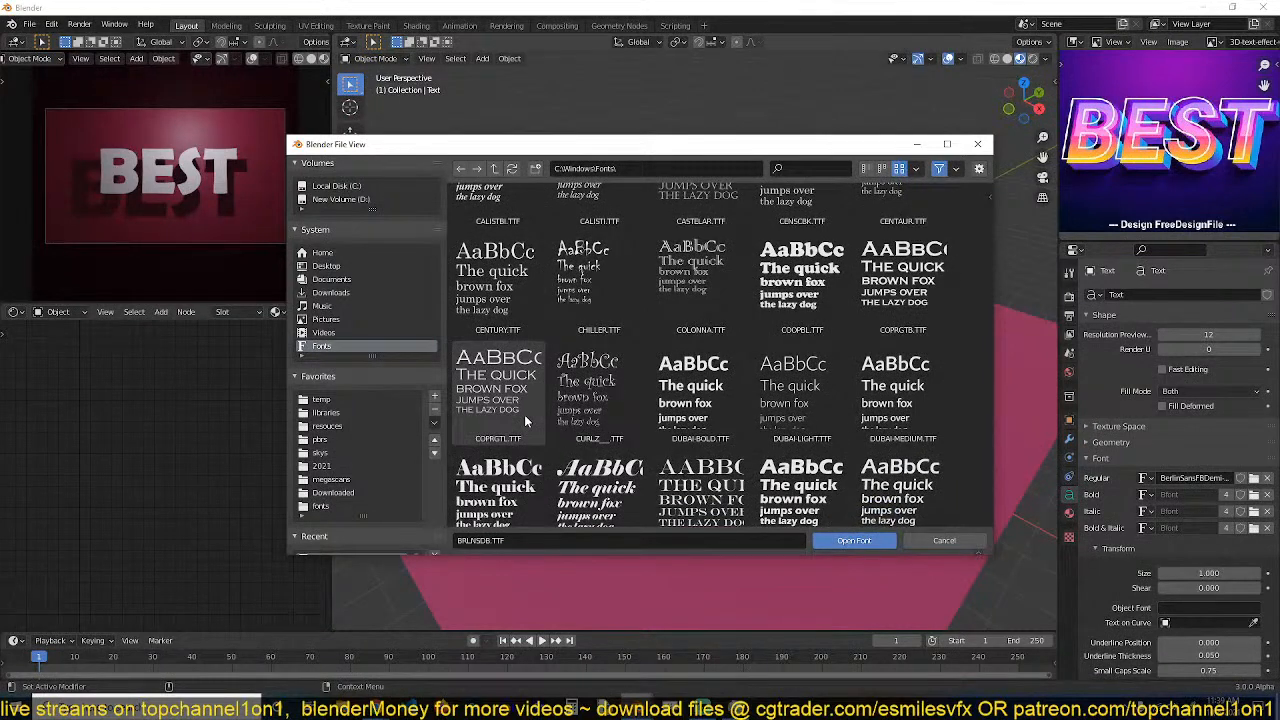
scroll(525, 421, down, 1)
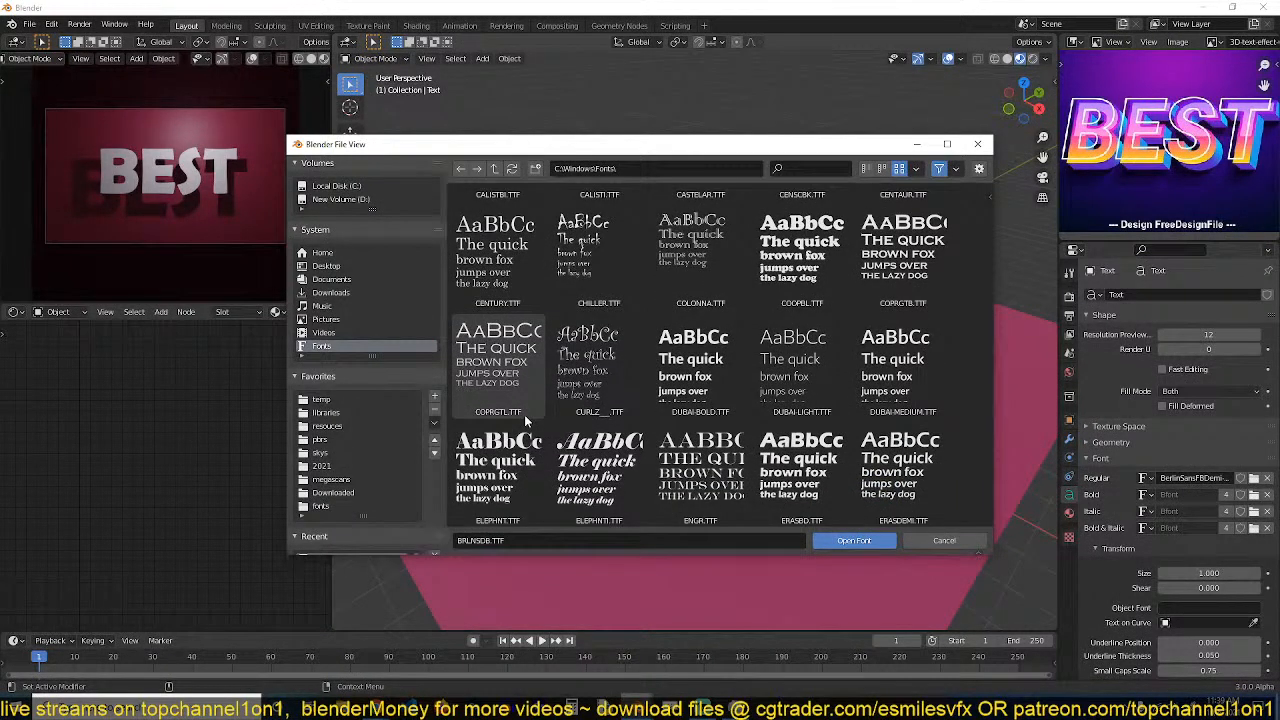
scroll(525, 418, down, 6)
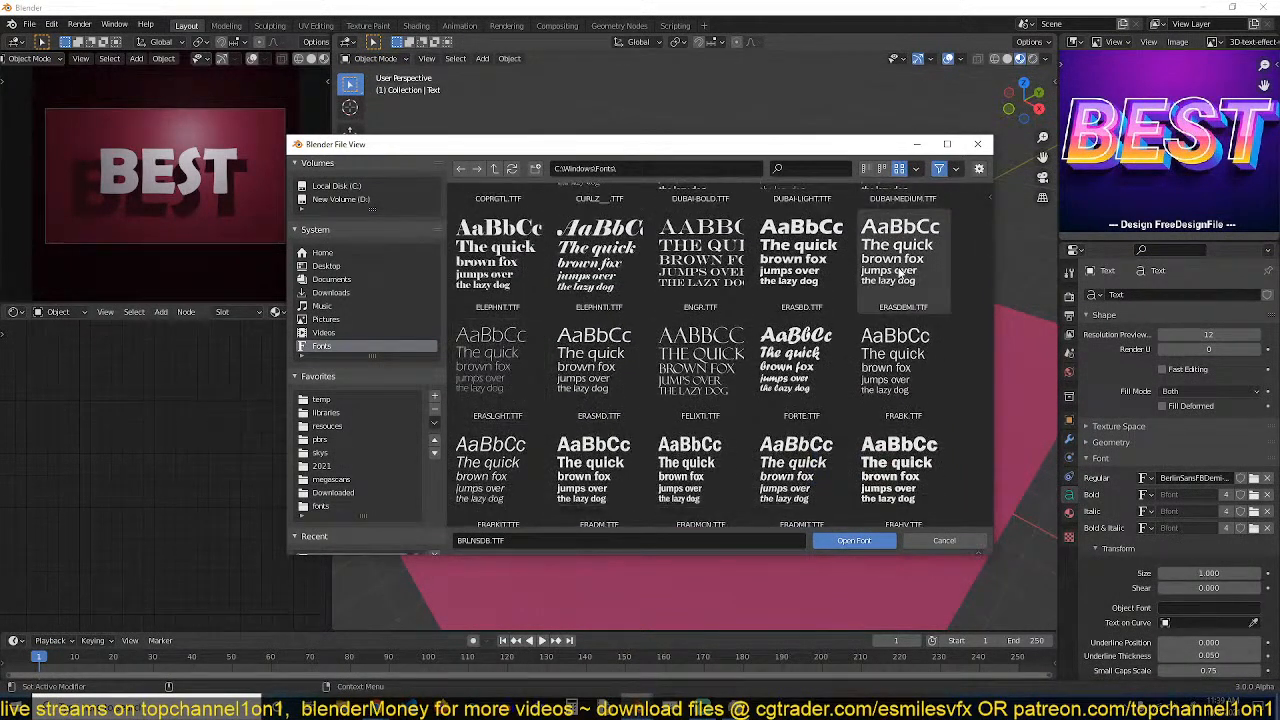
double_click(699, 458)
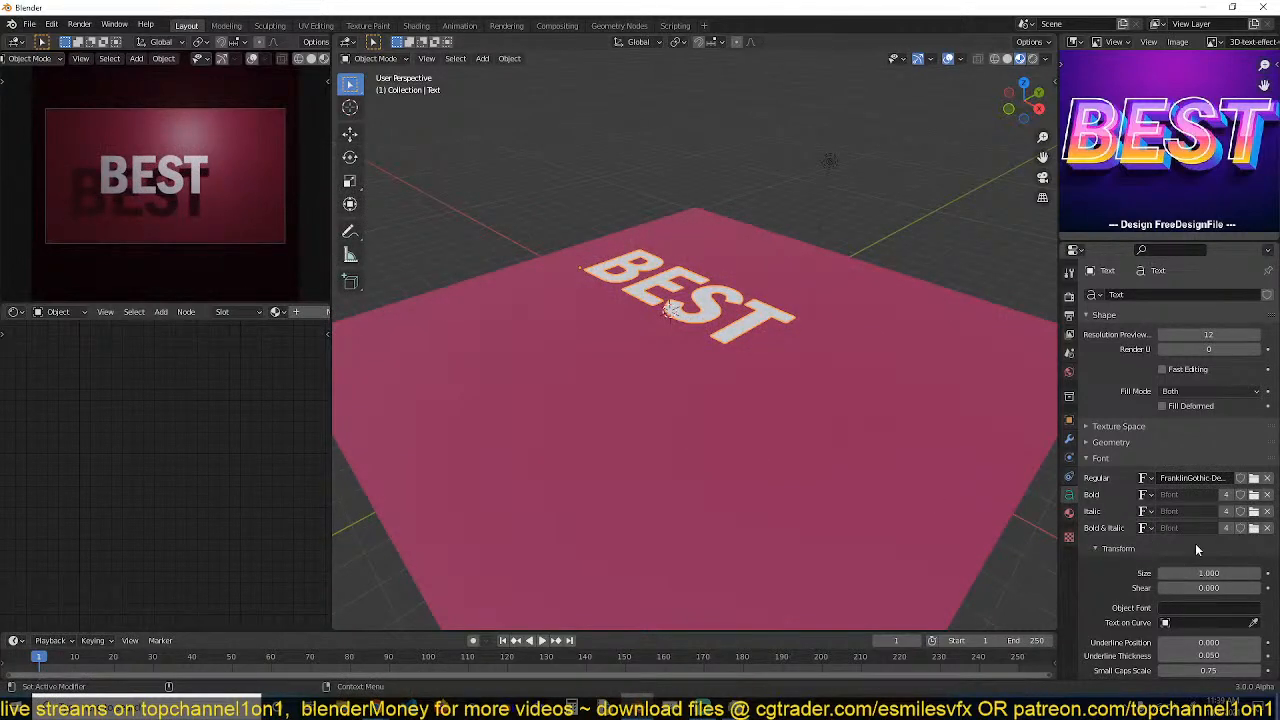
Slant the BEST text with a shear of 0.2 and scale it up to fill more of the camera frame.
scroll(1168, 551, down, 1)
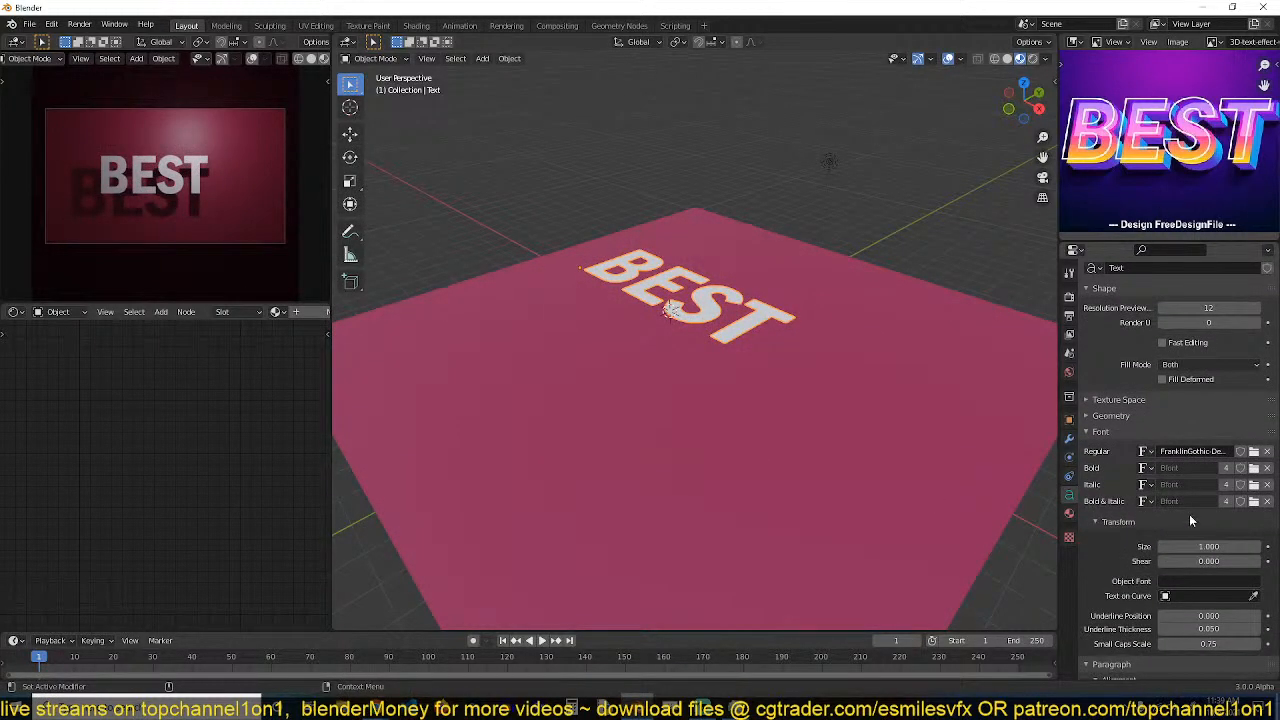
drag(1203, 556, 1258, 556)
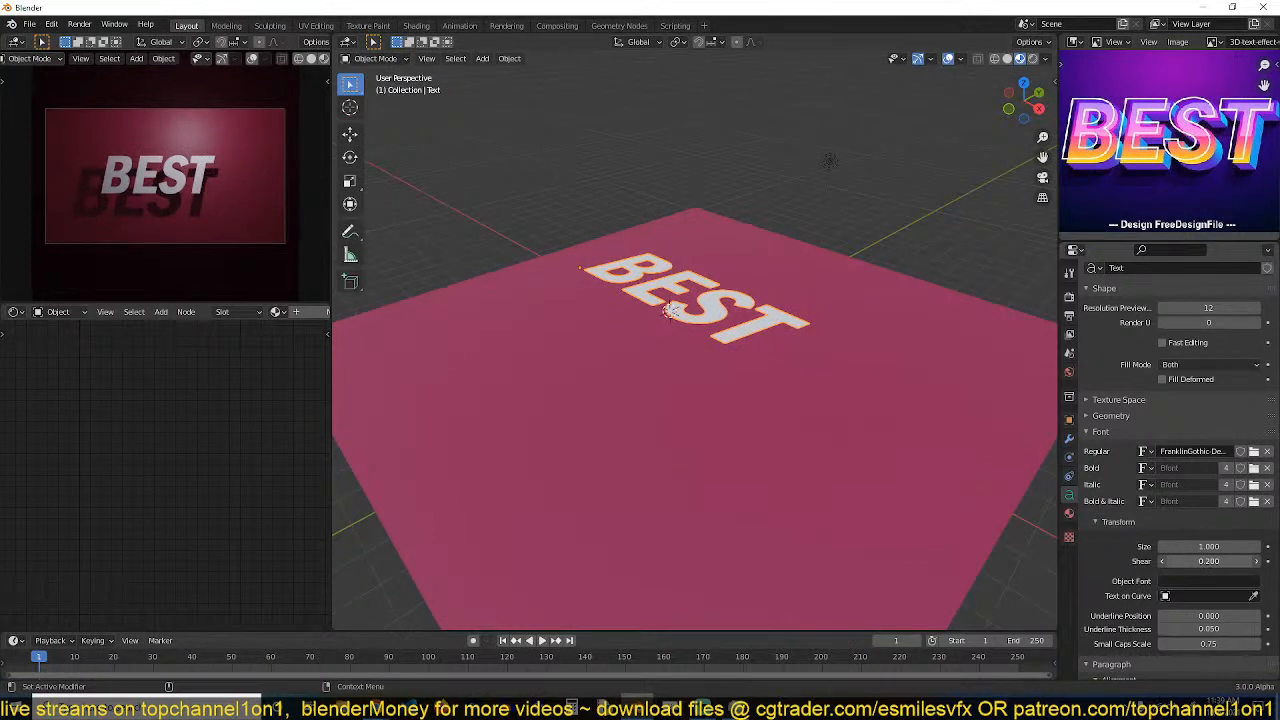
key(s)
click(676, 265)
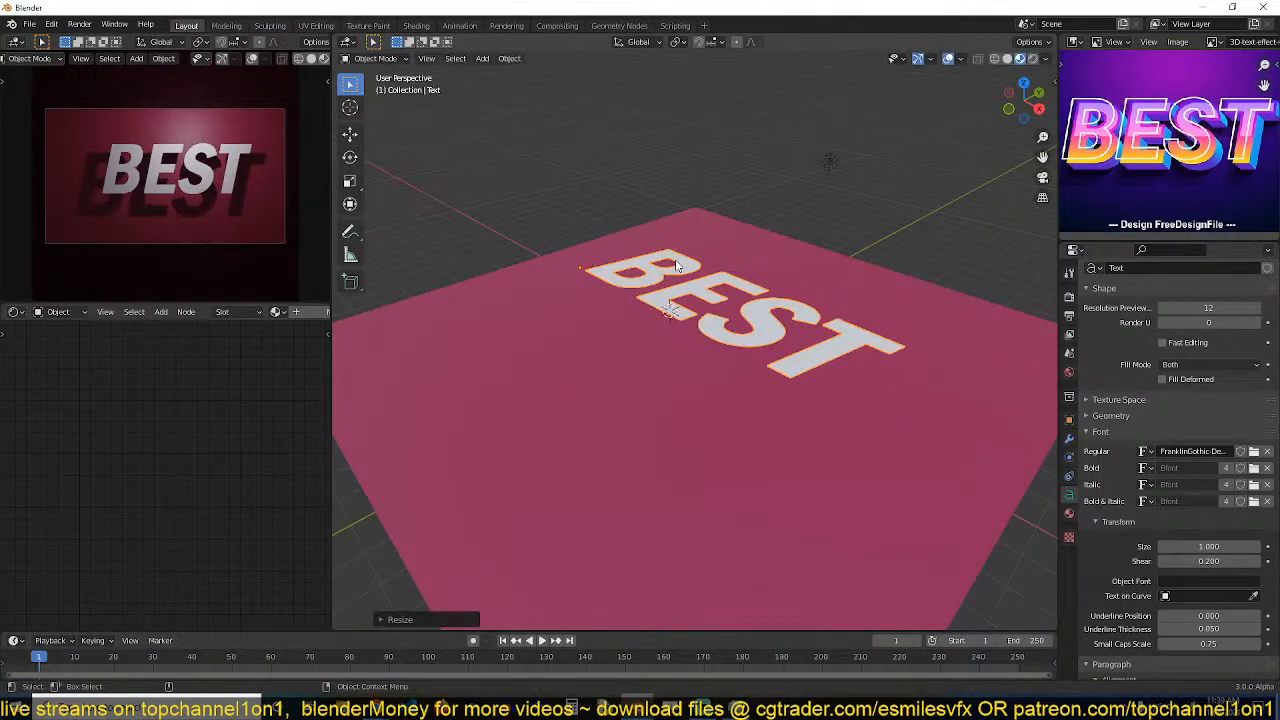
key(KP_7)
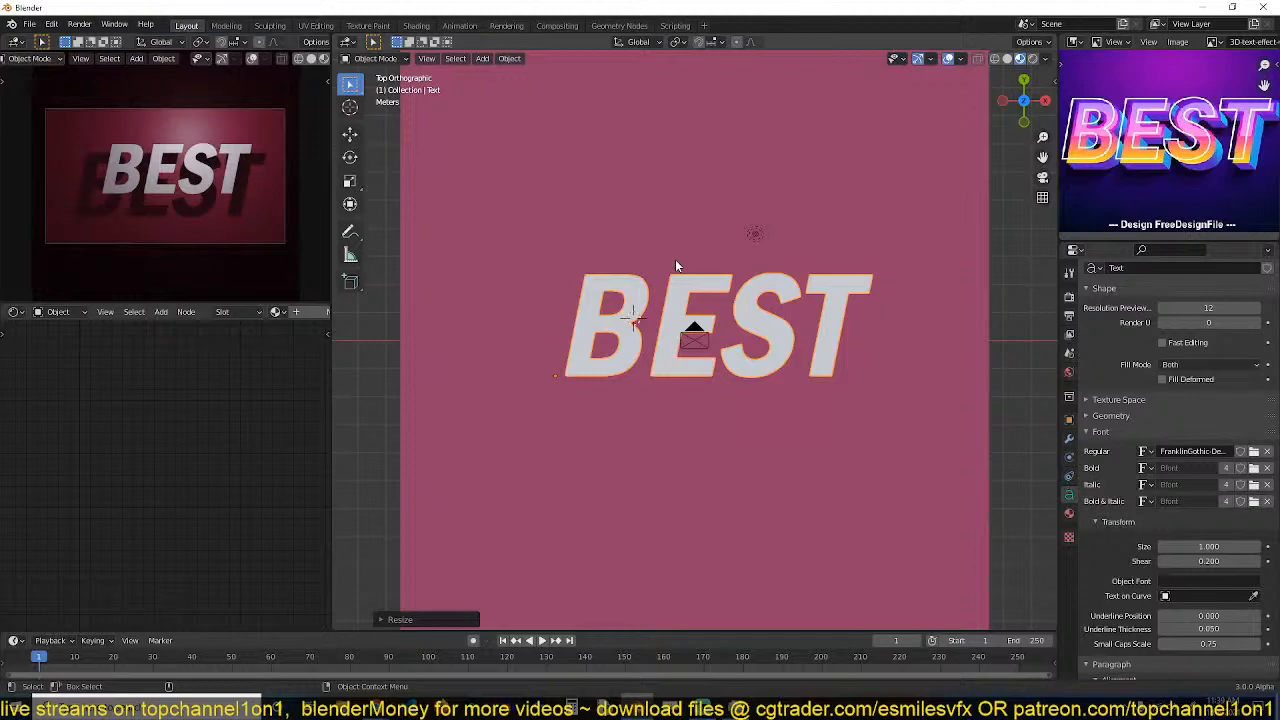